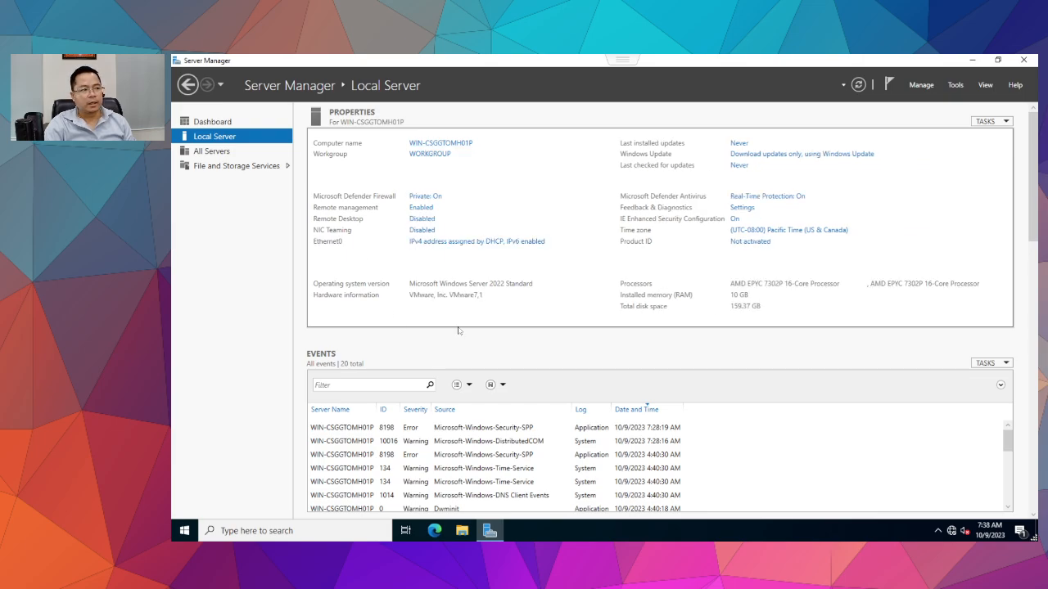
Check the network diagram slide show, then return to the full-screen VM console.
{"action": "left_click", "coordinate": [604, 84]}
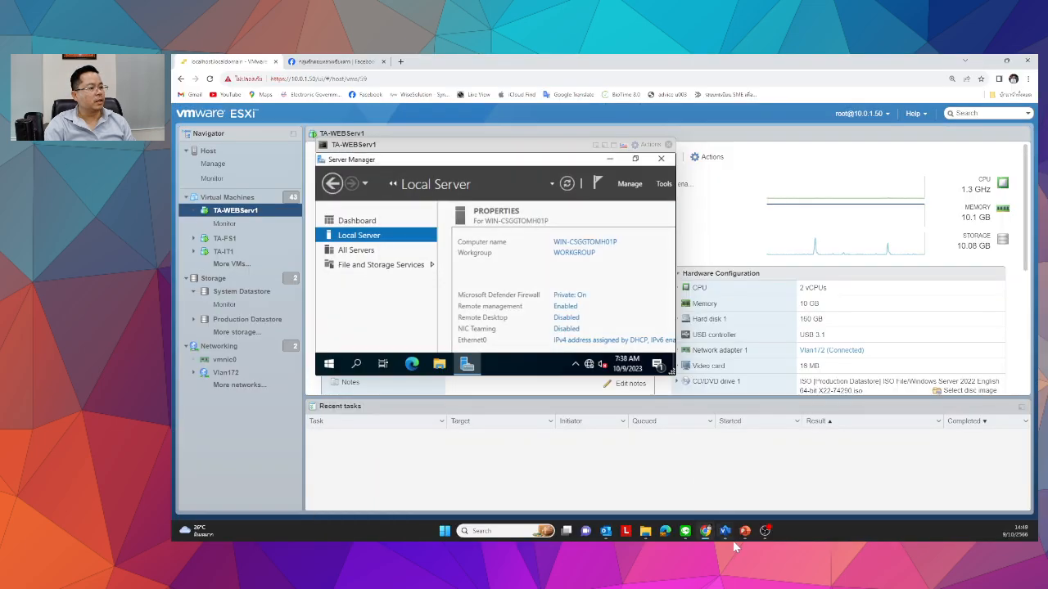
{"action": "mouse_move", "coordinate": [740, 536]}
{"action": "left_click", "coordinate": [806, 496]}
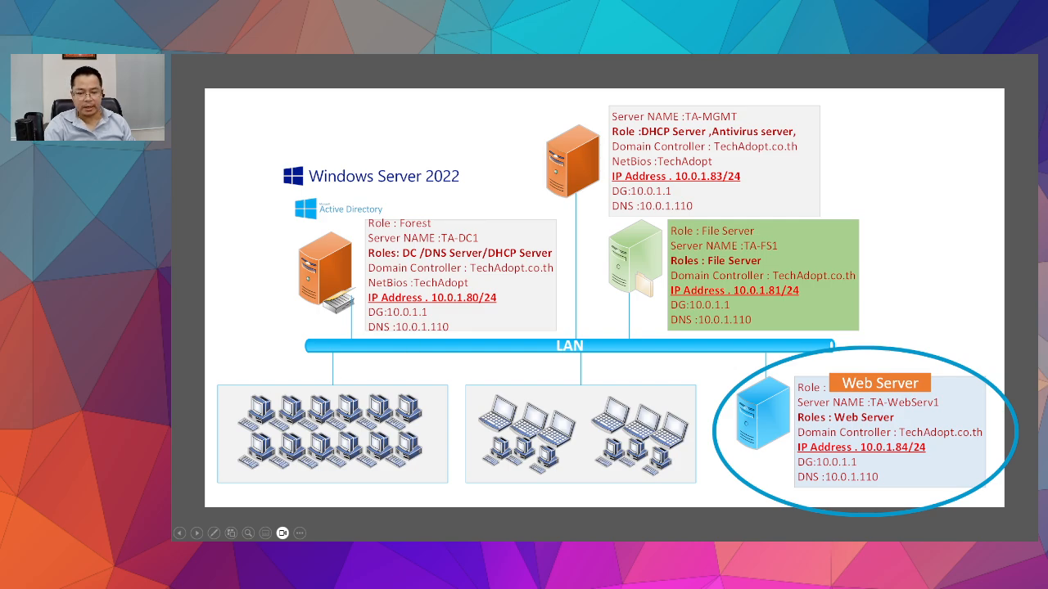
{"action": "key", "text": "alt+Tab"}
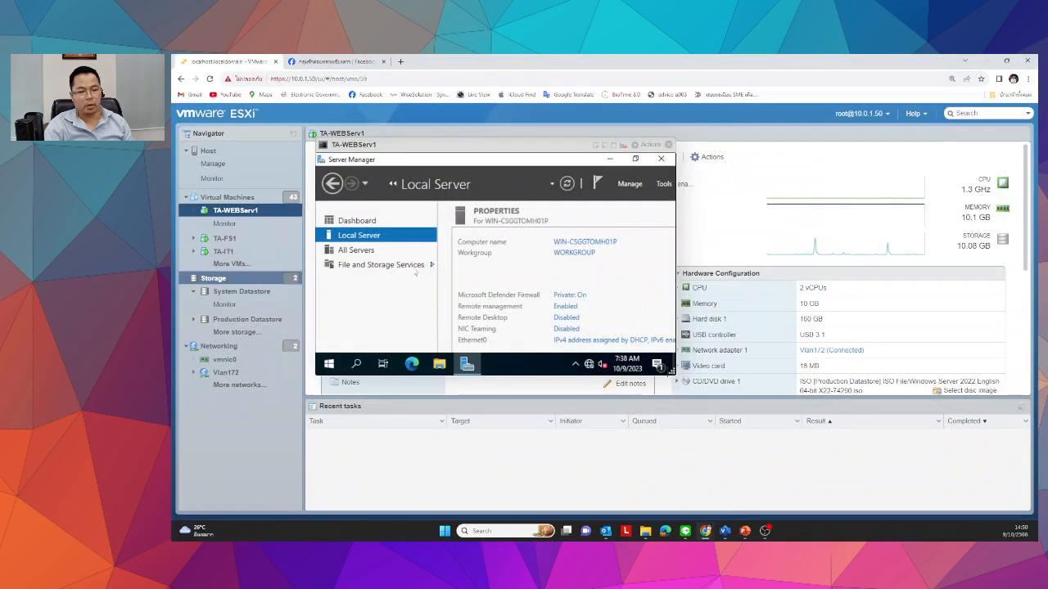
{"action": "left_click", "coordinate": [614, 146]}
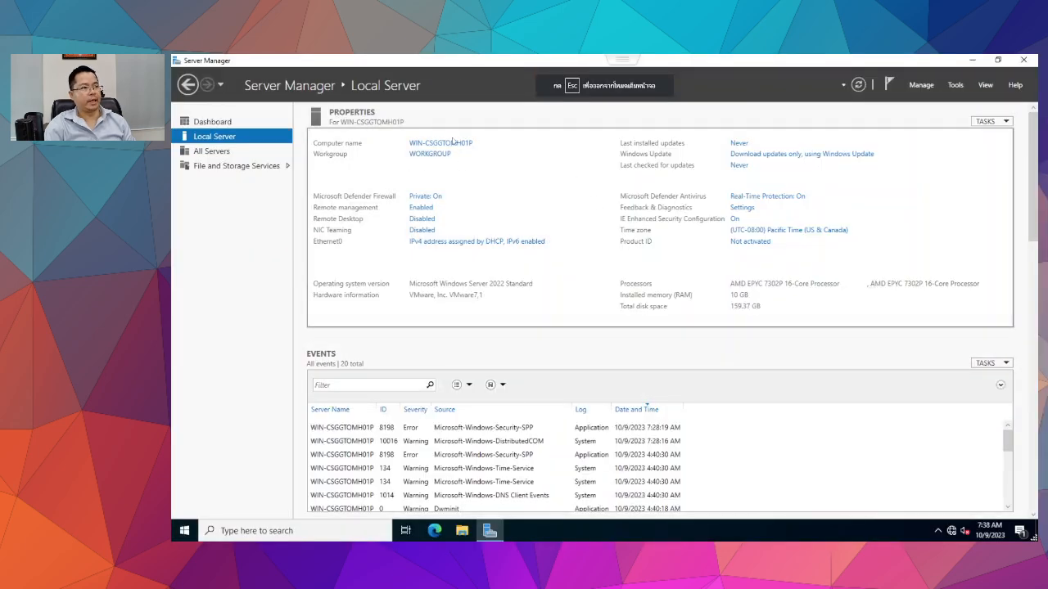
Bring up the Ethernet0 connection status via Network & Internet settings and adapter options.
{"action": "right_click", "coordinate": [950, 534]}
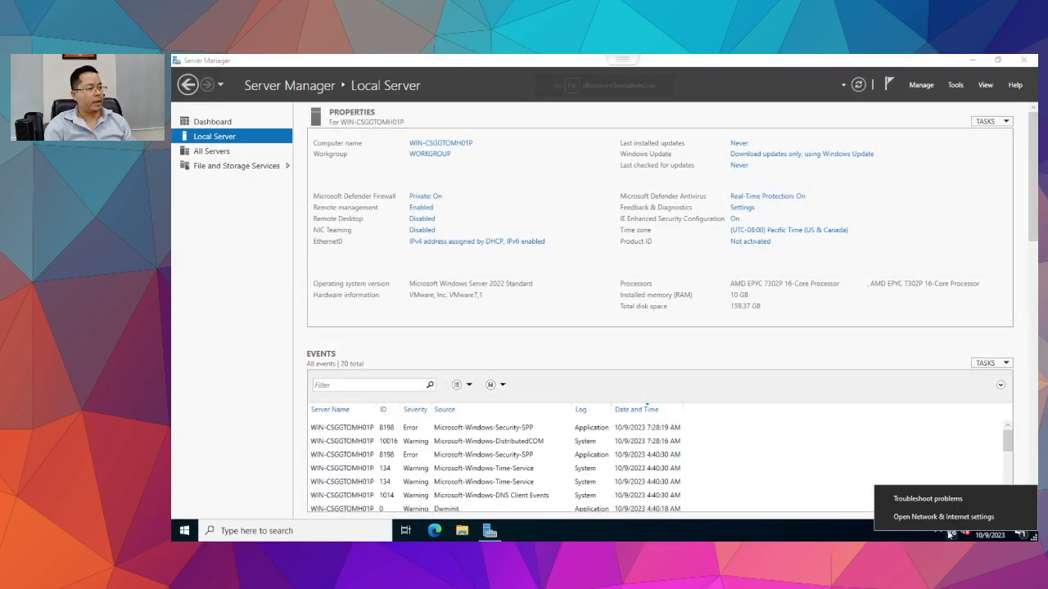
{"action": "left_click", "coordinate": [941, 518]}
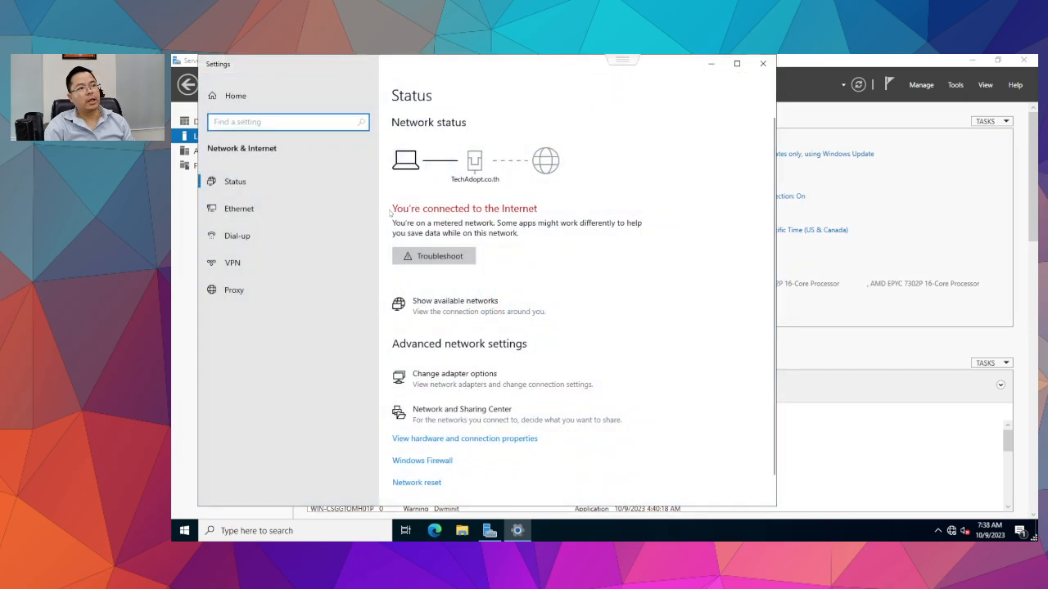
{"action": "left_click", "coordinate": [239, 209]}
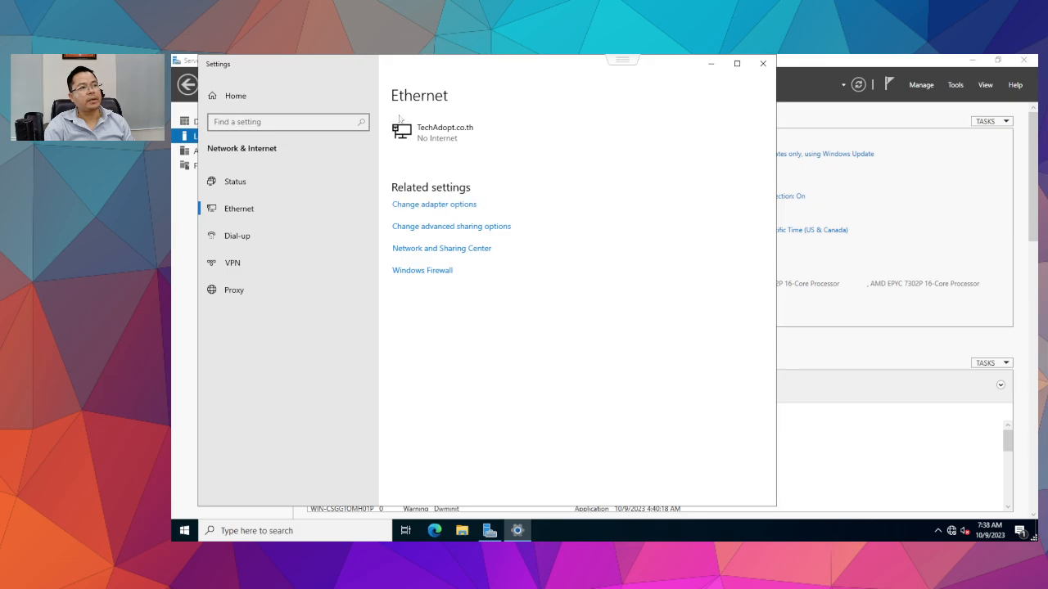
{"action": "left_click", "coordinate": [434, 204]}
{"action": "double_click", "coordinate": [352, 203]}
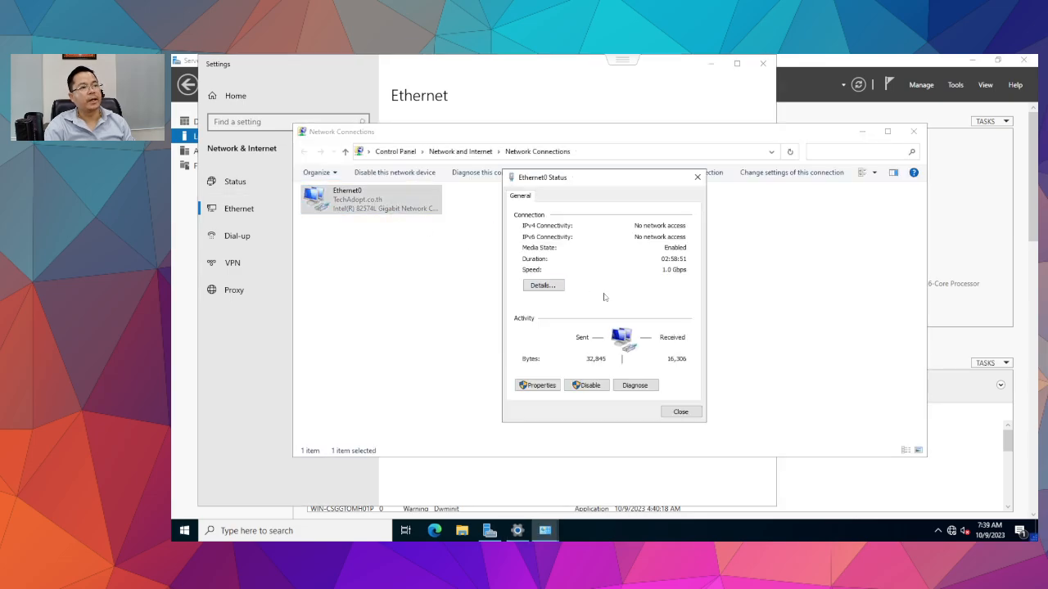
Review Ethernet0's DHCP address details (10.0.1.154, DNS and DHCP server), then go to its properties.
{"action": "left_click", "coordinate": [544, 285]}
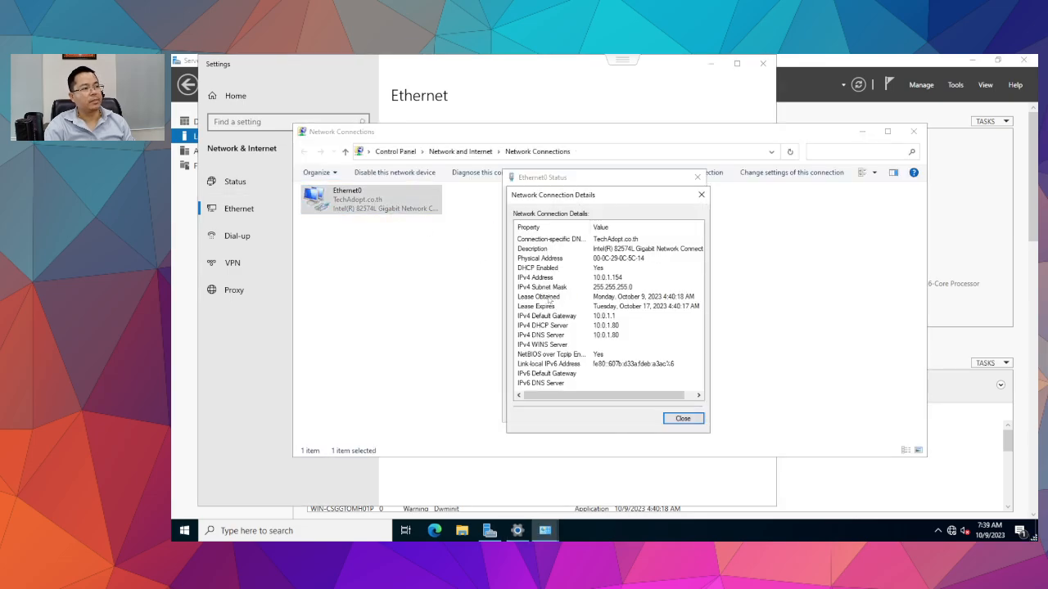
{"action": "left_click", "coordinate": [615, 336]}
{"action": "left_click", "coordinate": [615, 324]}
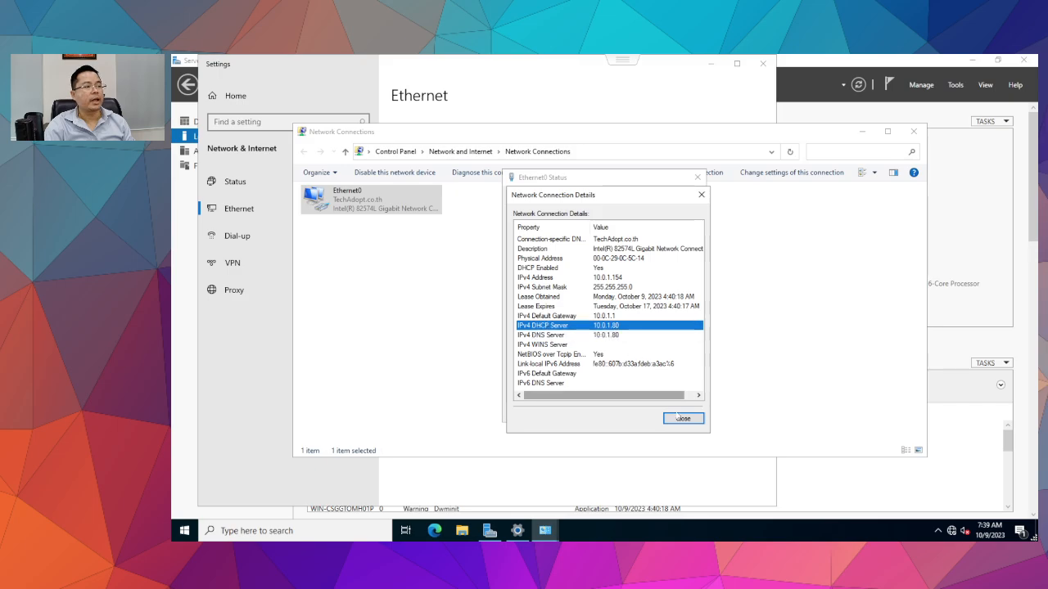
{"action": "left_click", "coordinate": [678, 419]}
{"action": "left_click", "coordinate": [537, 385]}
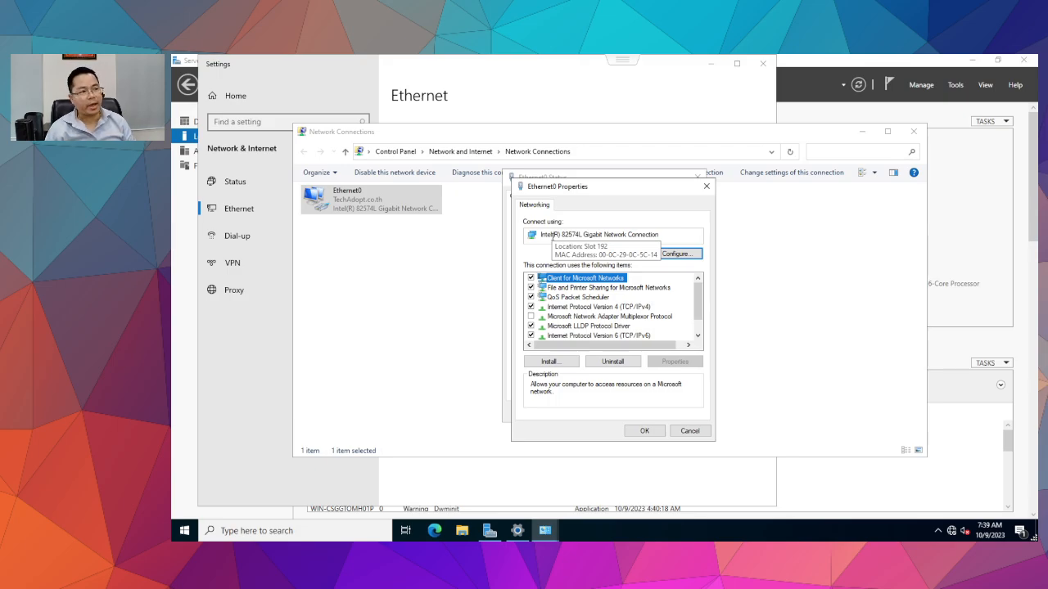
Set IPv4 to static 10.0.1.84, mask 255.255.255.0, gateway 10.0.1.1, DNS 10.0.1.80.
{"action": "double_click", "coordinate": [624, 307]}
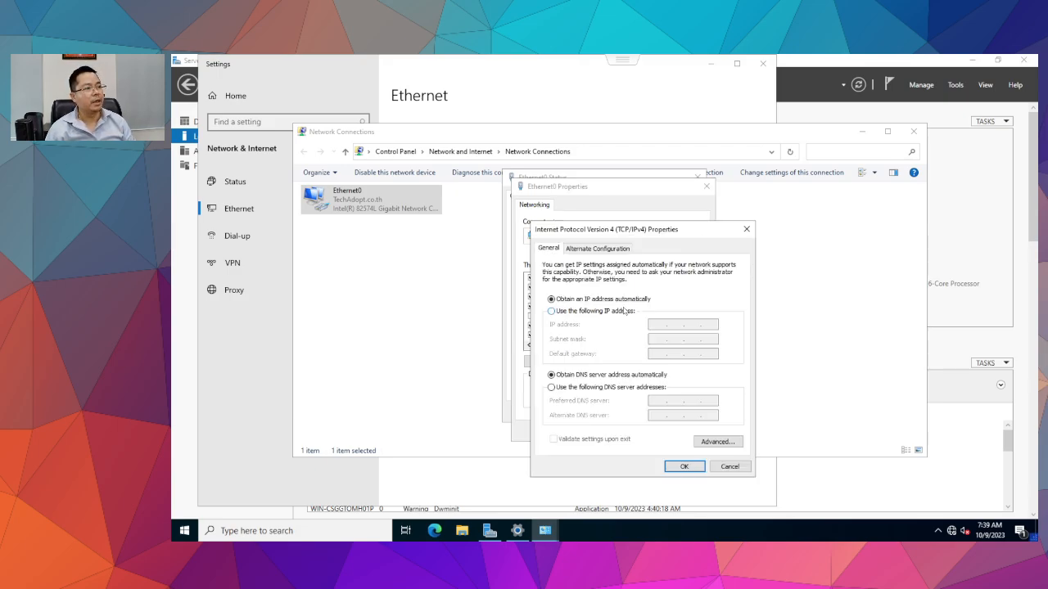
{"action": "left_click", "coordinate": [610, 314]}
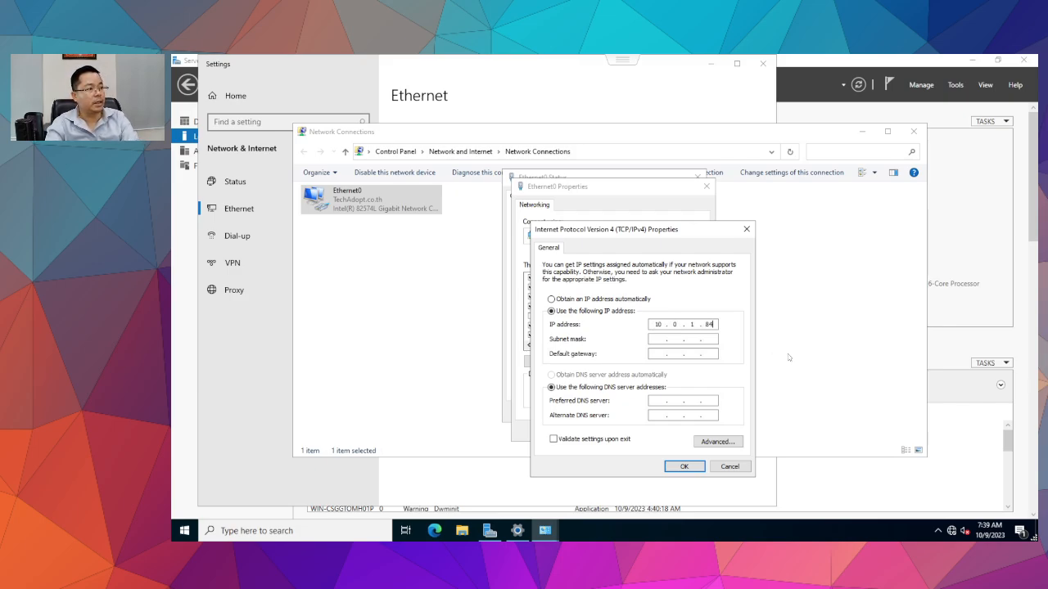
{"action": "key", "text": "Tab"}
{"action": "type", "text": "255 . "}
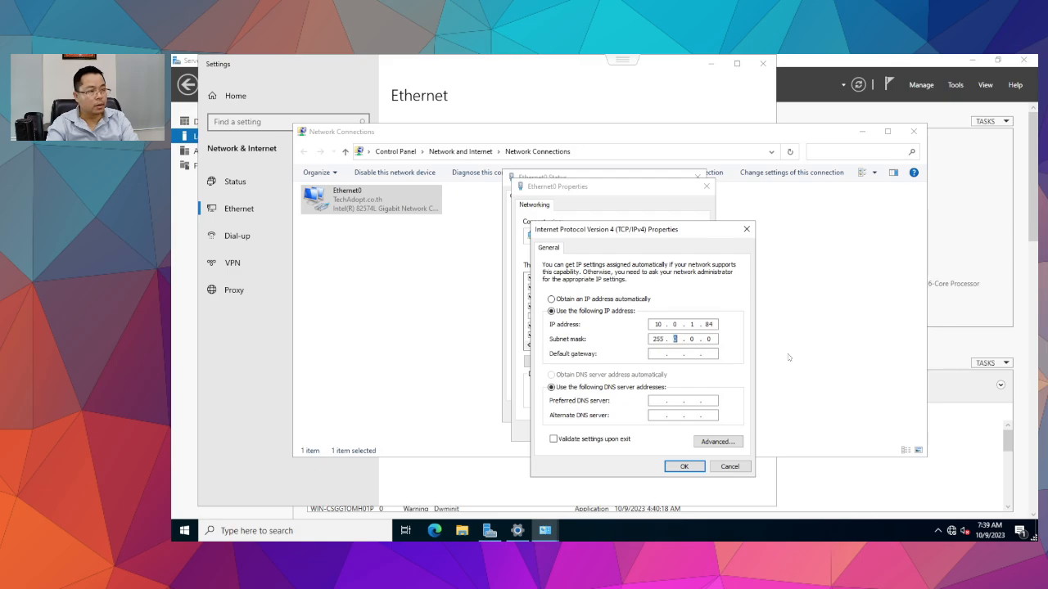
{"action": "type", "text": "255 . "}
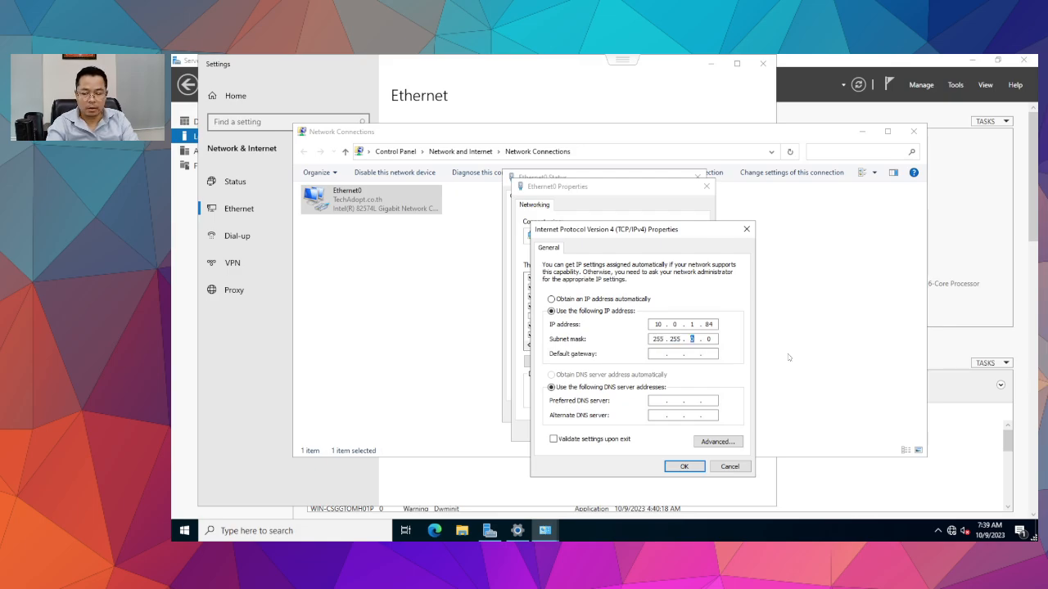
{"action": "type", "text": "255"}
{"action": "key", "text": "Tab"}
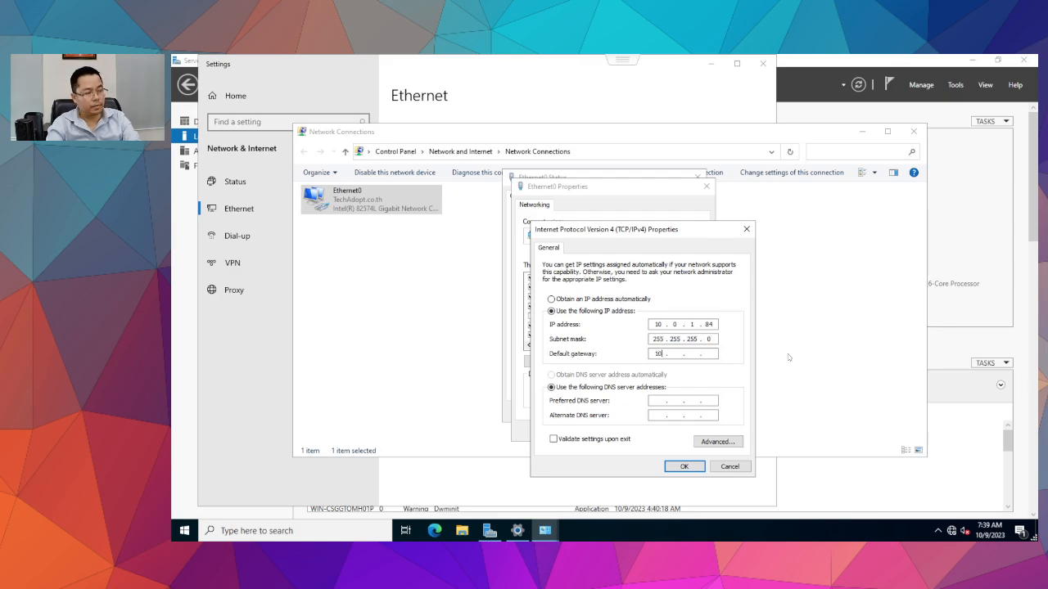
{"action": "key", "text": "Tab"}
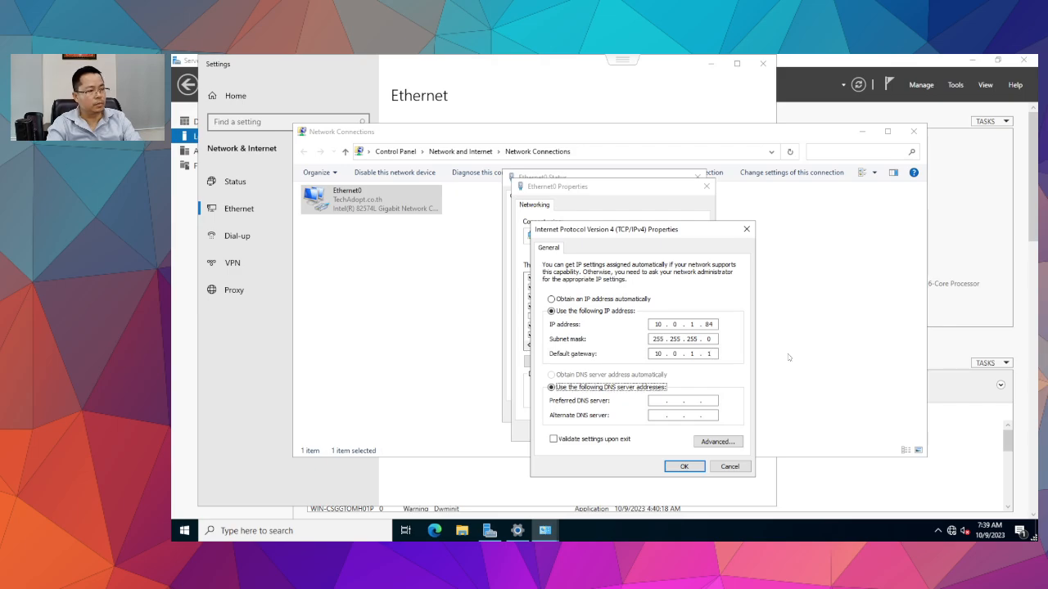
{"action": "key", "text": "Tab"}
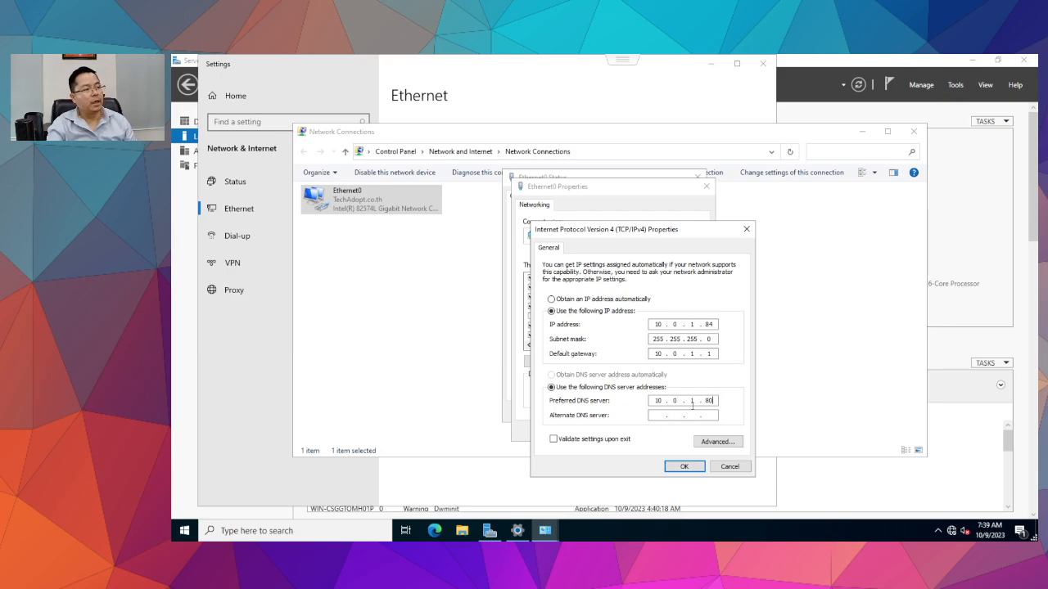
Apply the IPv4 settings and close the Ethernet0 status and Network Connections windows.
{"action": "left_click", "coordinate": [681, 466]}
{"action": "left_click", "coordinate": [645, 432]}
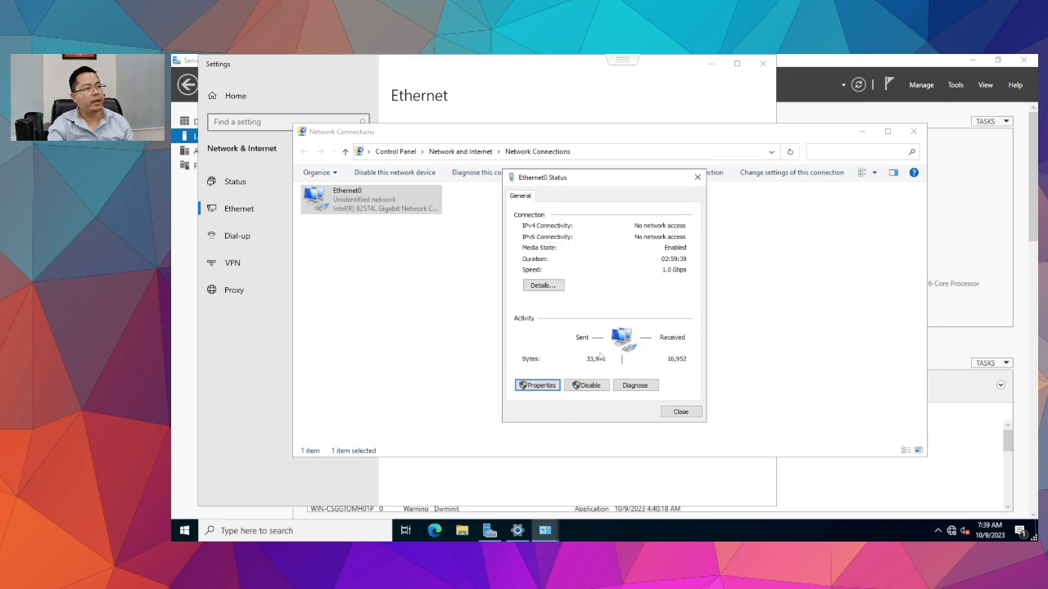
{"action": "left_click", "coordinate": [663, 411]}
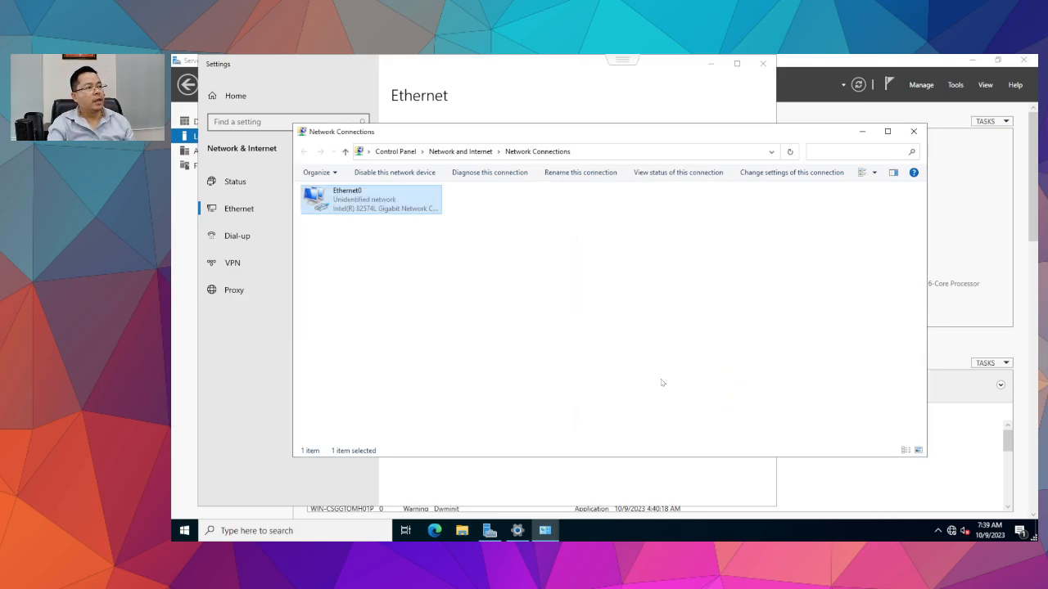
{"action": "left_click", "coordinate": [913, 132]}
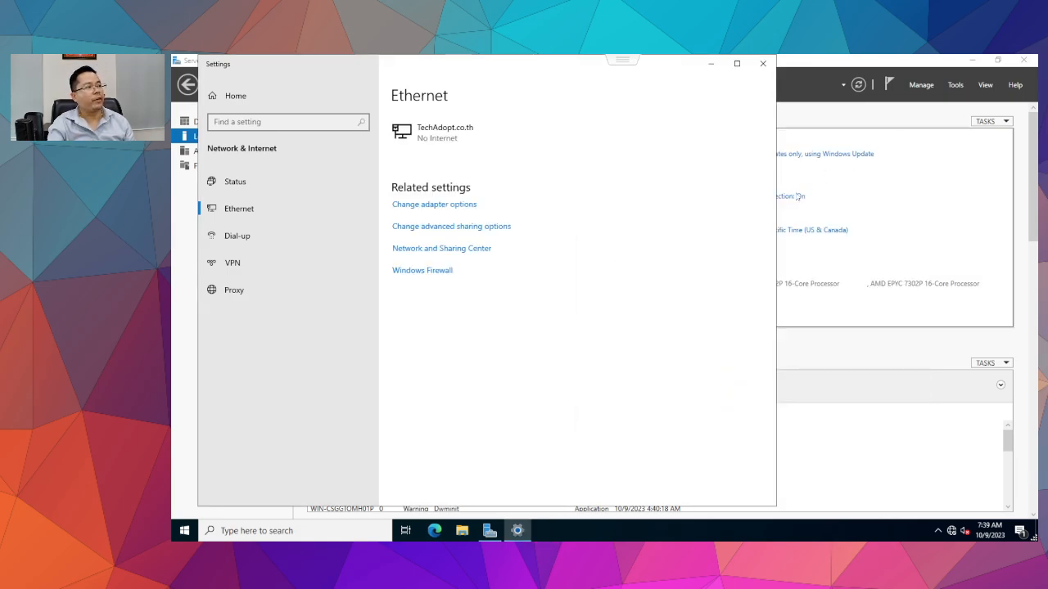
Pick (UTC+07:00) Bangkok, Hanoi, Jakarta in Date and Time settings and confirm it.
{"action": "left_click", "coordinate": [761, 63]}
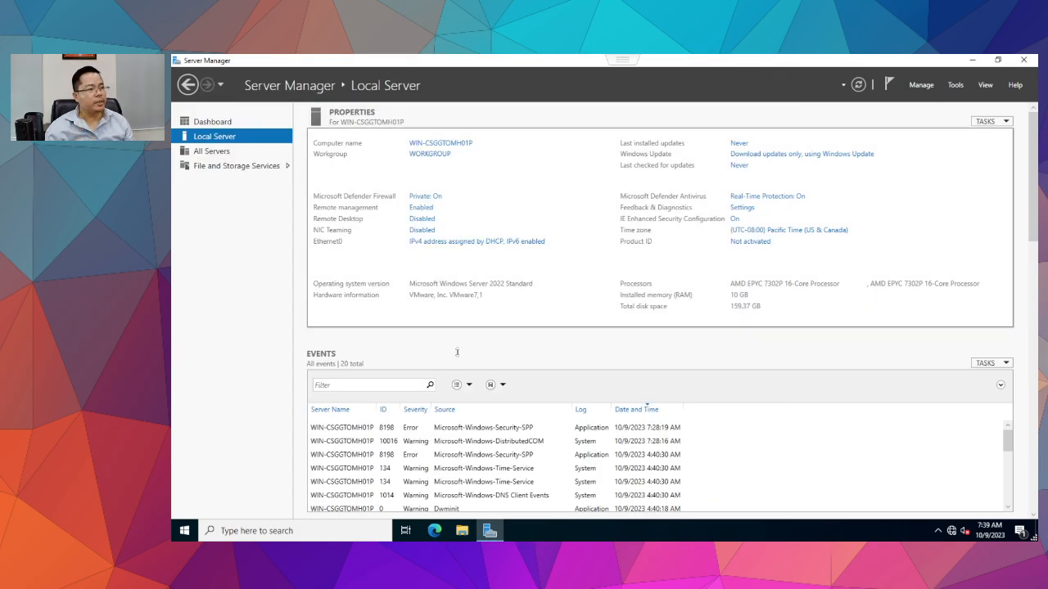
{"action": "left_click", "coordinate": [805, 232]}
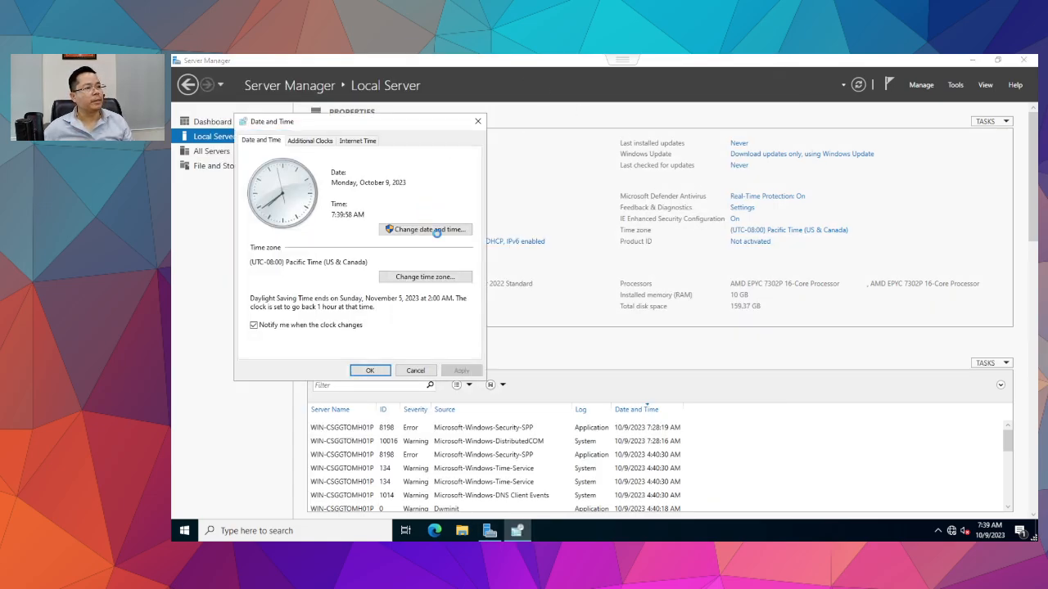
{"action": "left_click", "coordinate": [407, 277]}
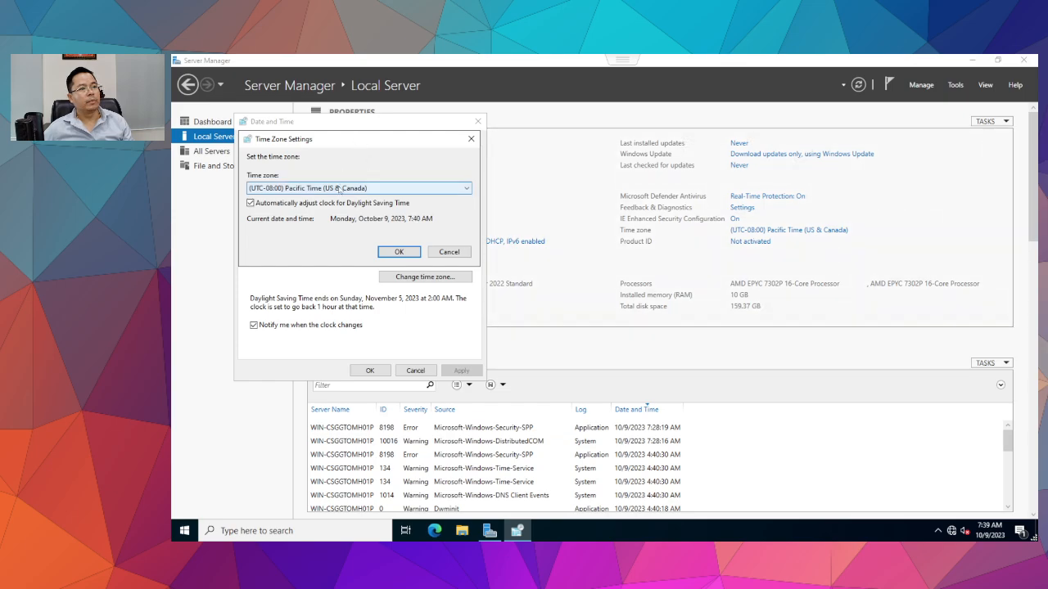
{"action": "left_click", "coordinate": [340, 190]}
{"action": "scroll", "coordinate": [333, 329], "scroll_direction": "down", "scroll_amount": 7}
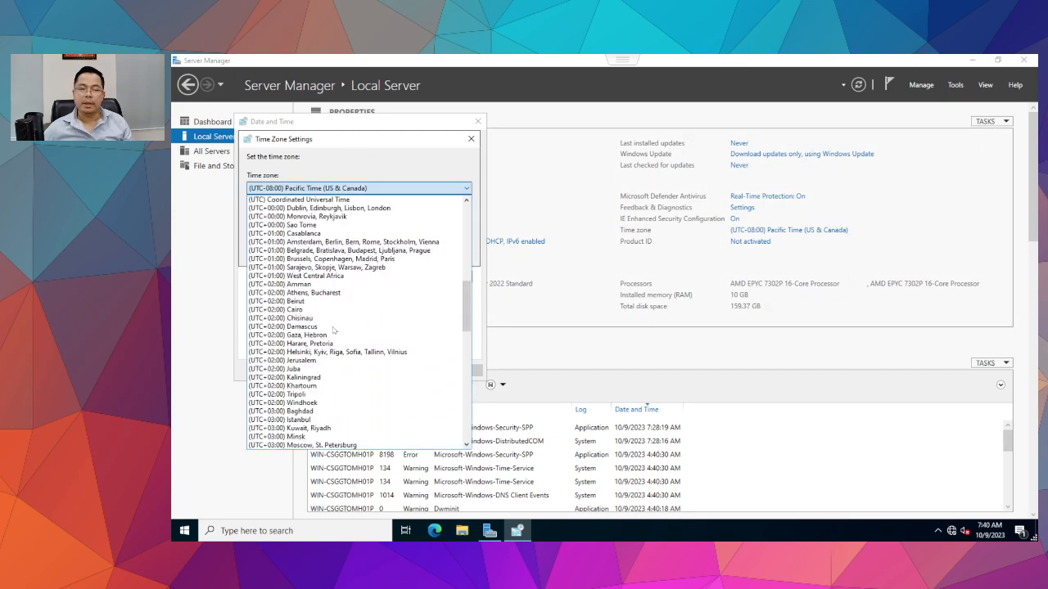
{"action": "scroll", "coordinate": [335, 331], "scroll_direction": "down", "scroll_amount": 10}
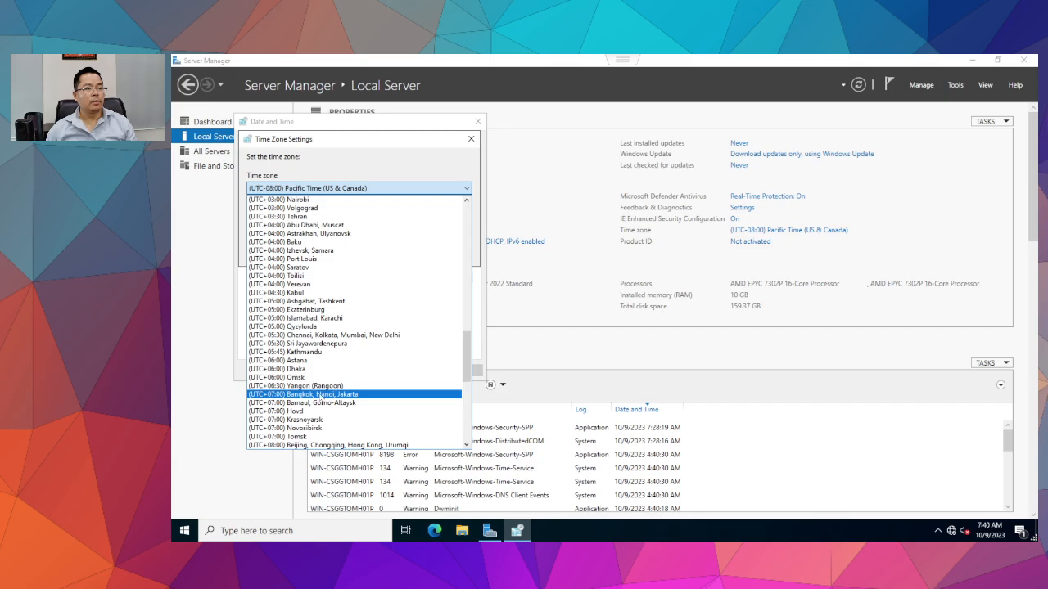
{"action": "left_click", "coordinate": [319, 394]}
{"action": "left_click", "coordinate": [392, 254]}
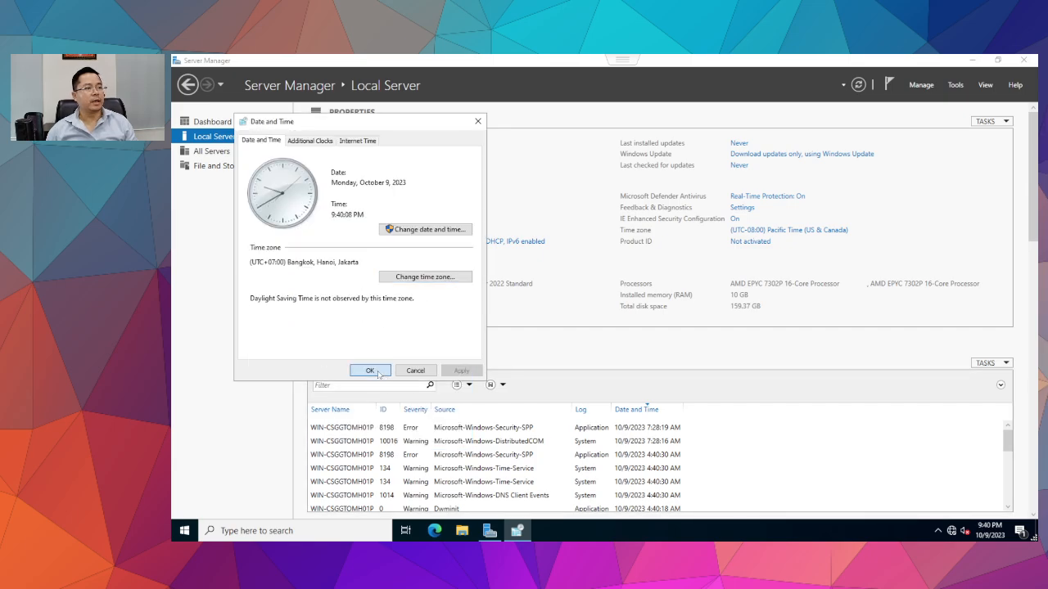
{"action": "left_click", "coordinate": [370, 371]}
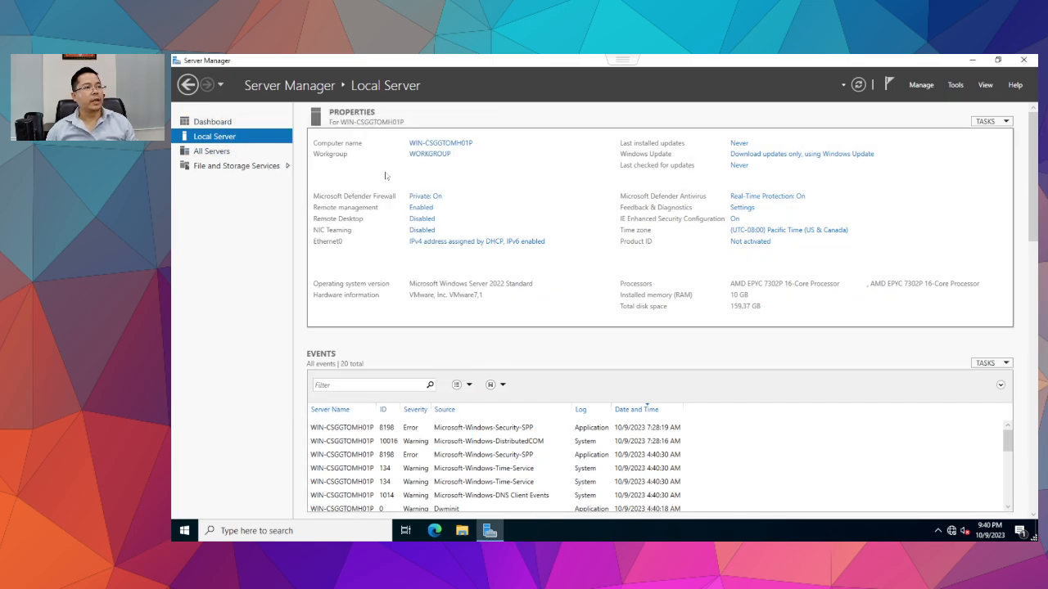
Search 'region' and go through additional regional settings to the classic Region formats dialog.
{"action": "left_click", "coordinate": [297, 532]}
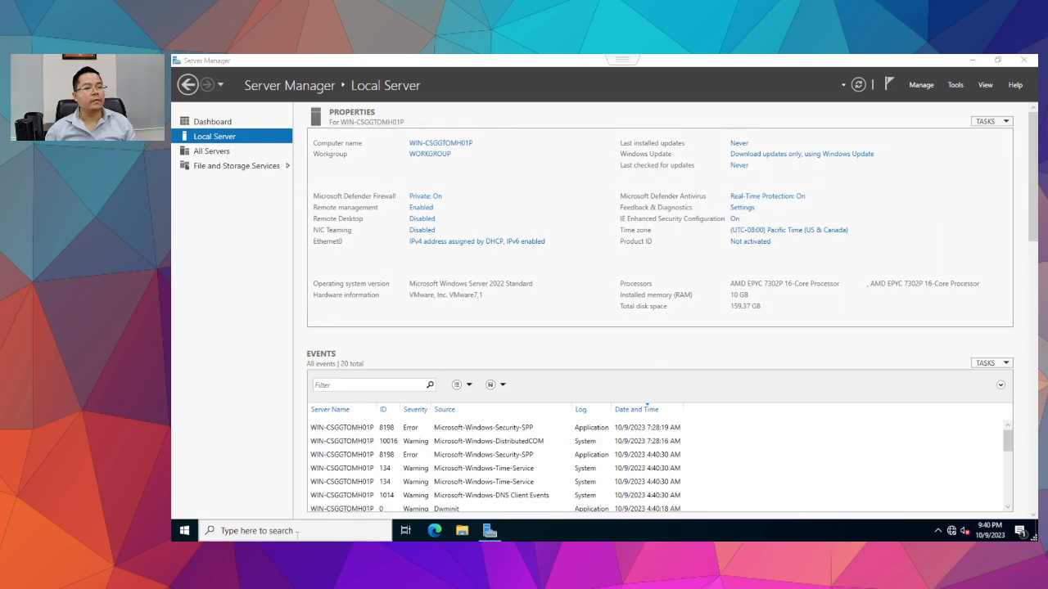
{"action": "type", "text": "reg"}
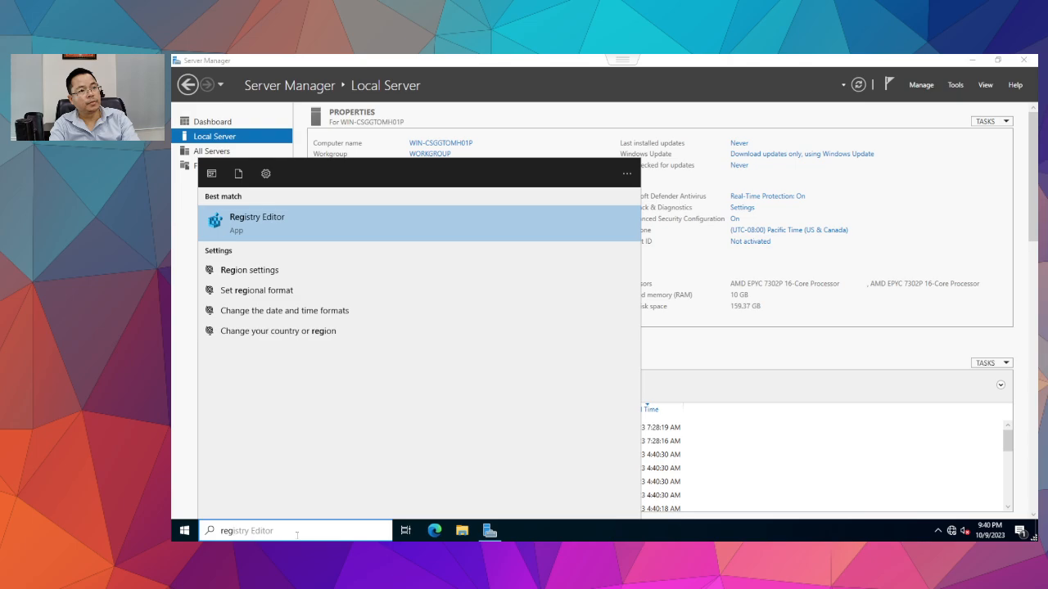
{"action": "type", "text": "io"}
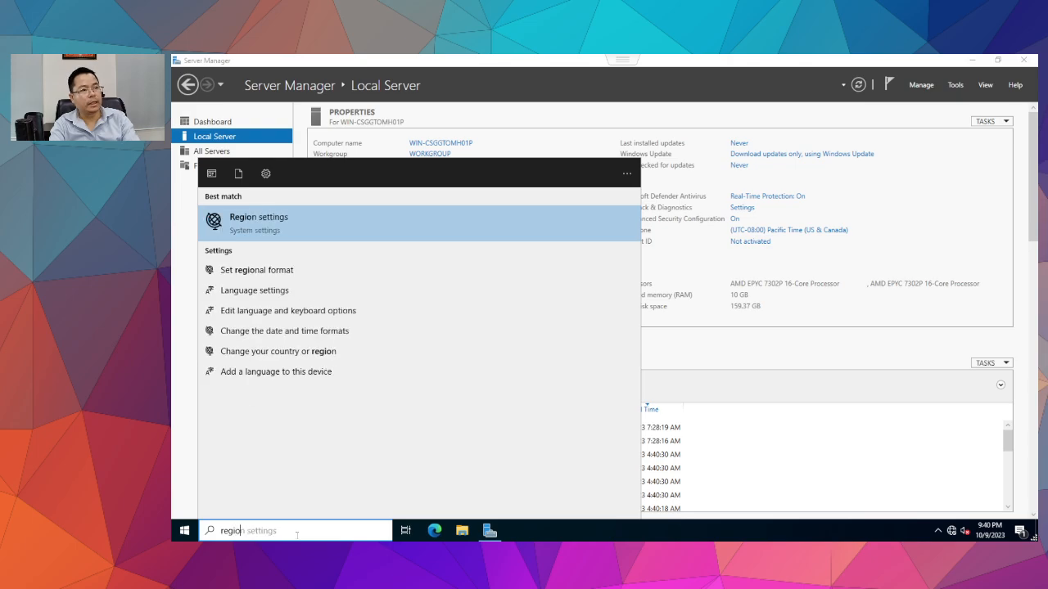
{"action": "key", "text": "Return"}
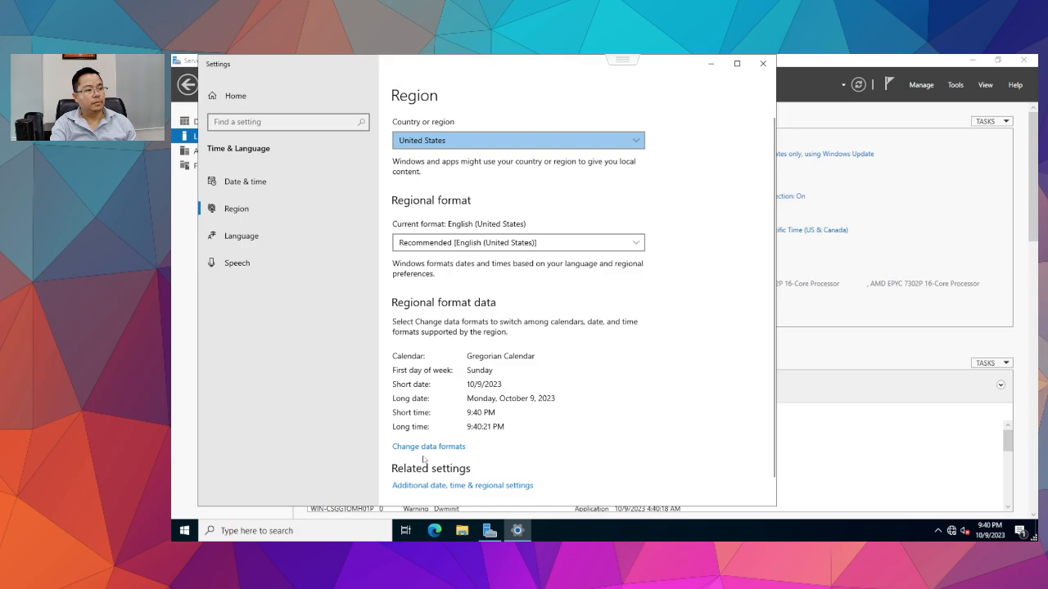
{"action": "left_click", "coordinate": [423, 487]}
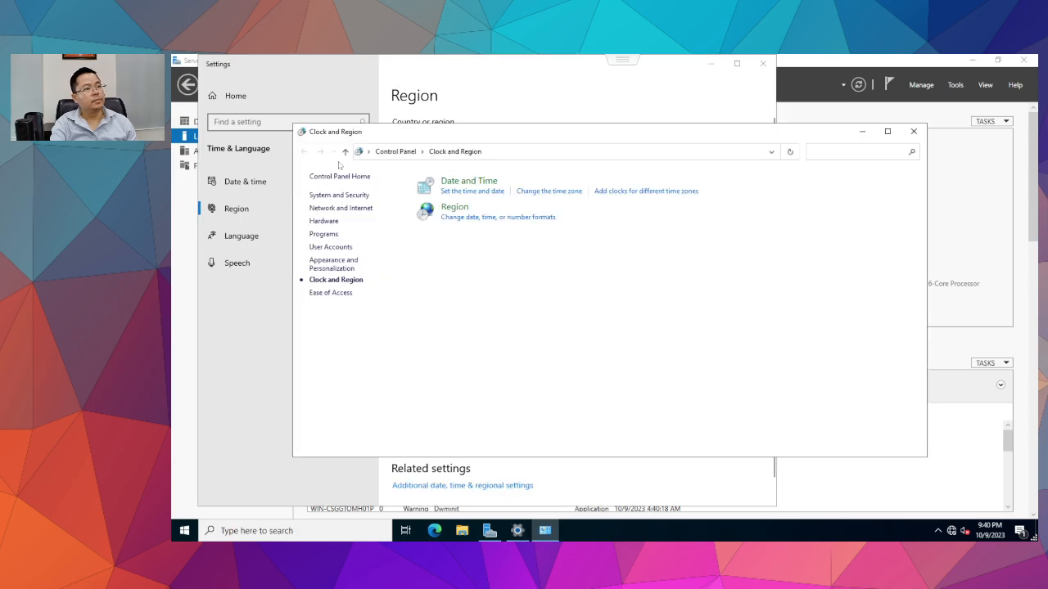
{"action": "left_click", "coordinate": [456, 217]}
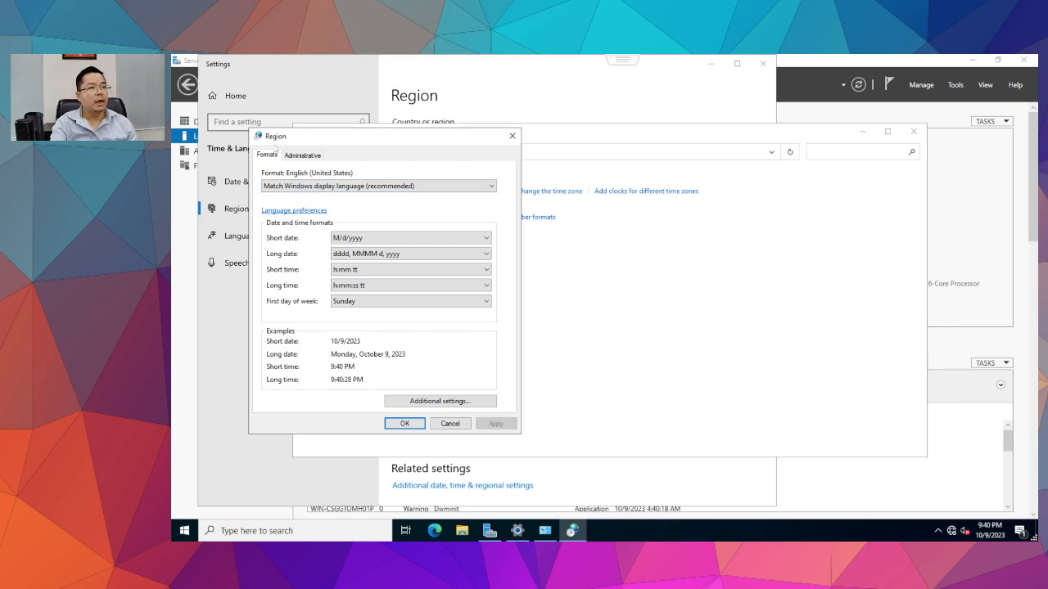
Set the regional format to Thai (Thailand) and apply it.
{"action": "left_click", "coordinate": [297, 155]}
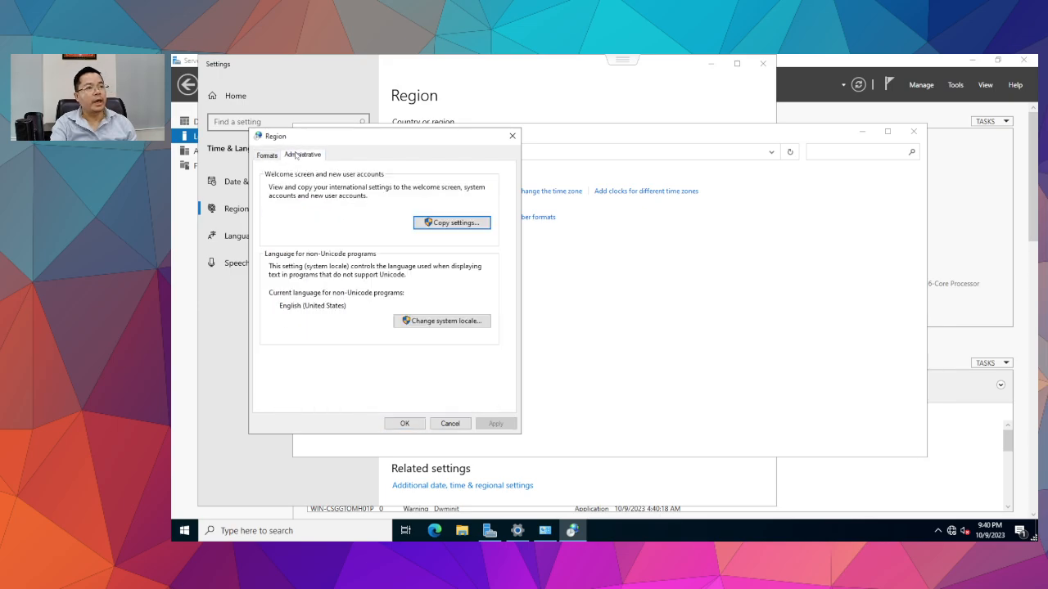
{"action": "left_click", "coordinate": [267, 156]}
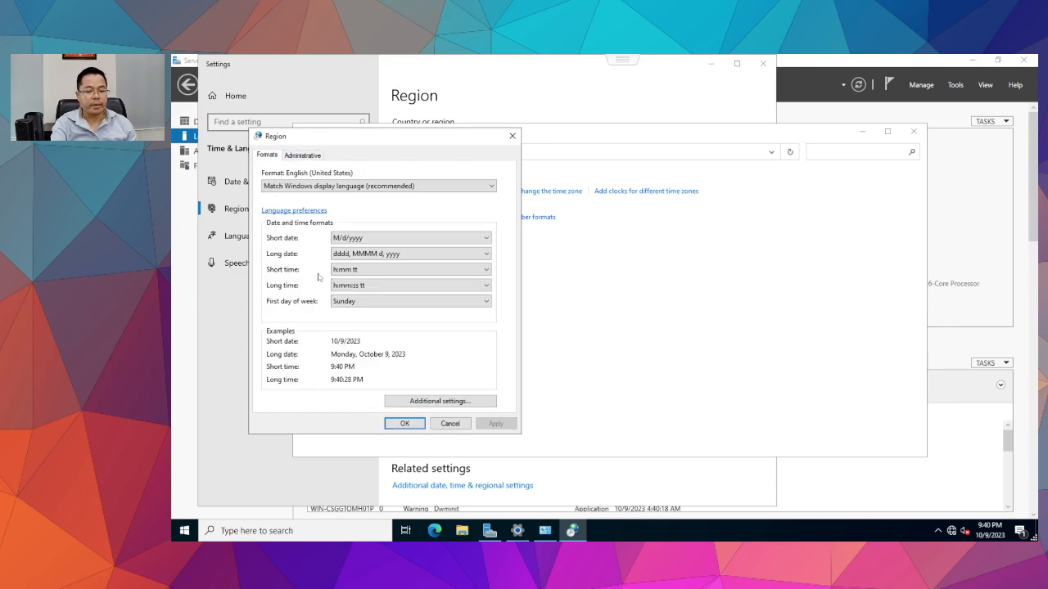
{"action": "key", "text": "t"}
{"action": "key", "text": "h"}
{"action": "left_click", "coordinate": [304, 188]}
{"action": "key", "text": "t"}
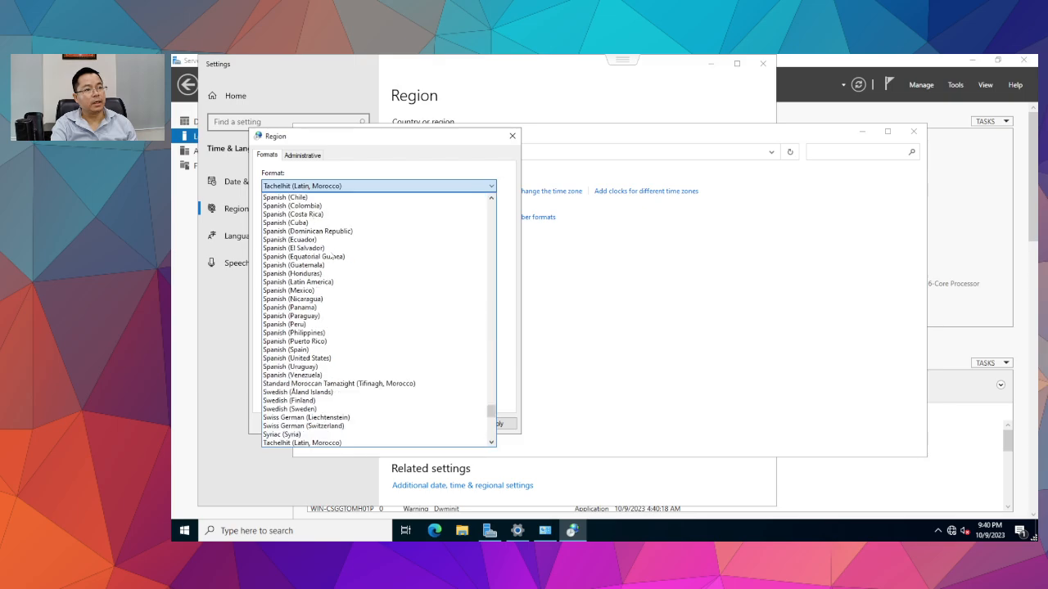
{"action": "scroll", "coordinate": [332, 257], "scroll_direction": "down", "scroll_amount": 15}
{"action": "scroll", "coordinate": [281, 347], "scroll_direction": "up", "scroll_amount": 1}
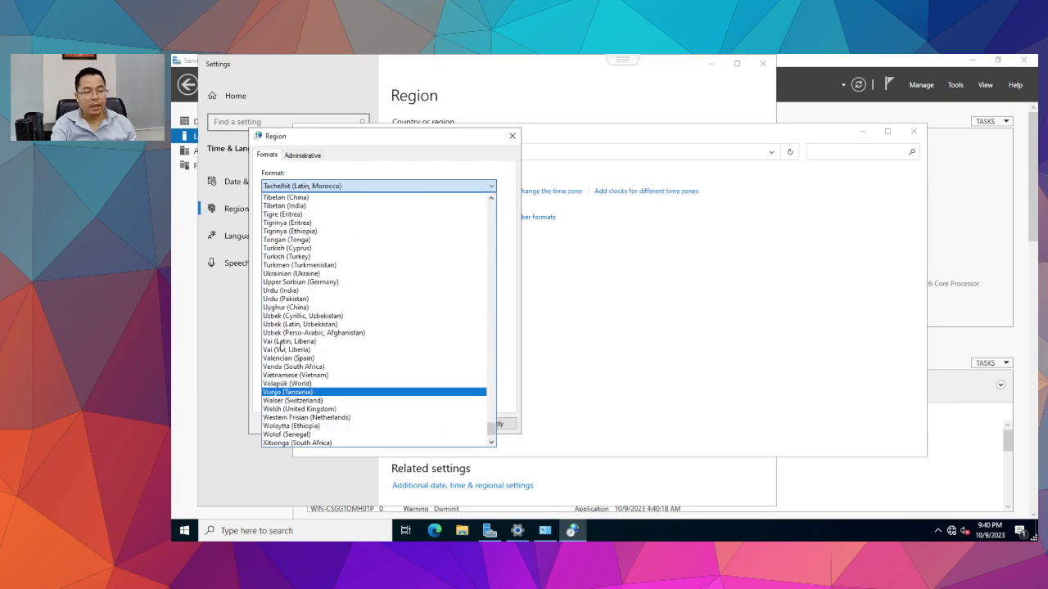
{"action": "scroll", "coordinate": [280, 345], "scroll_direction": "up", "scroll_amount": 5}
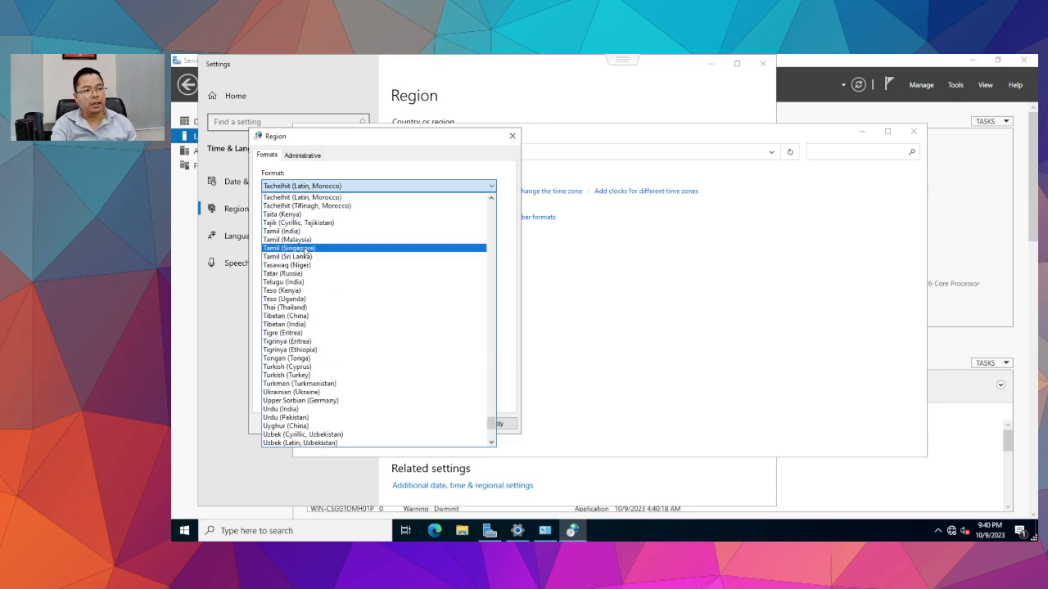
{"action": "left_click", "coordinate": [303, 307]}
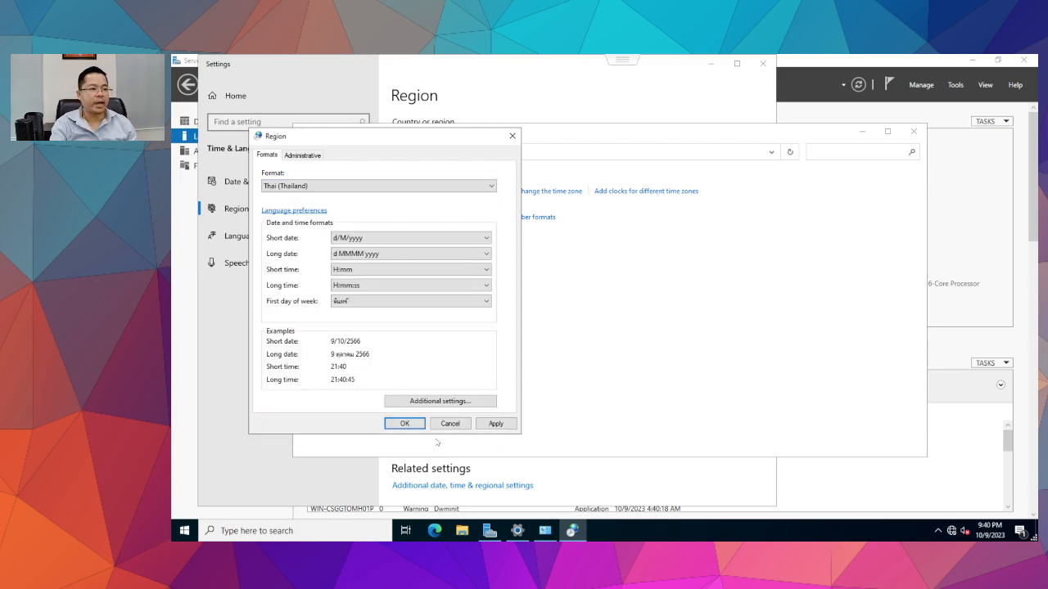
{"action": "left_click", "coordinate": [495, 423]}
Change the system locale to Thai (Thailand), postponing the restart.
{"action": "left_click", "coordinate": [297, 156]}
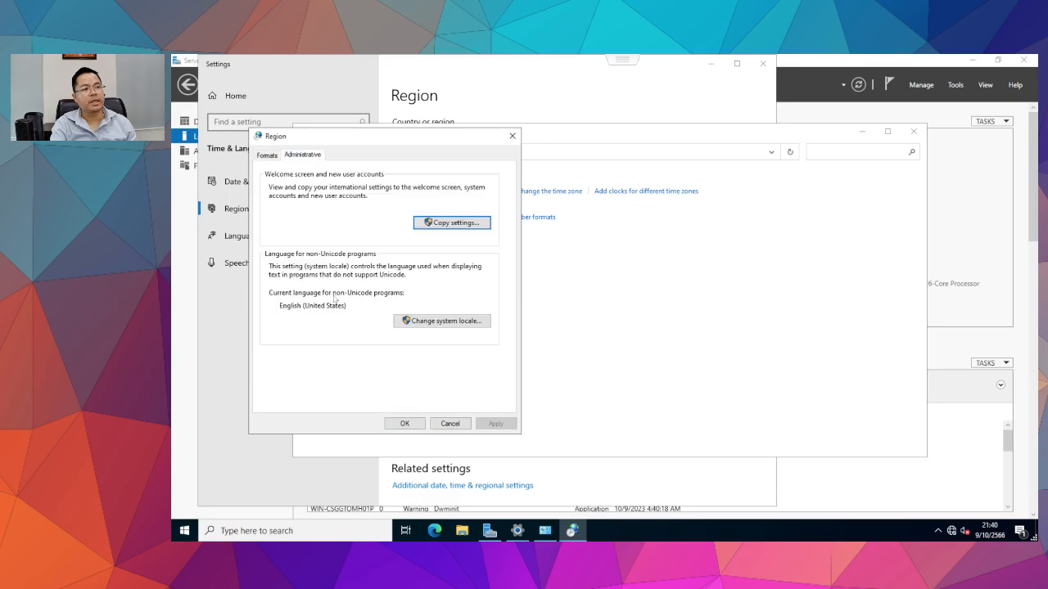
{"action": "left_click", "coordinate": [434, 320]}
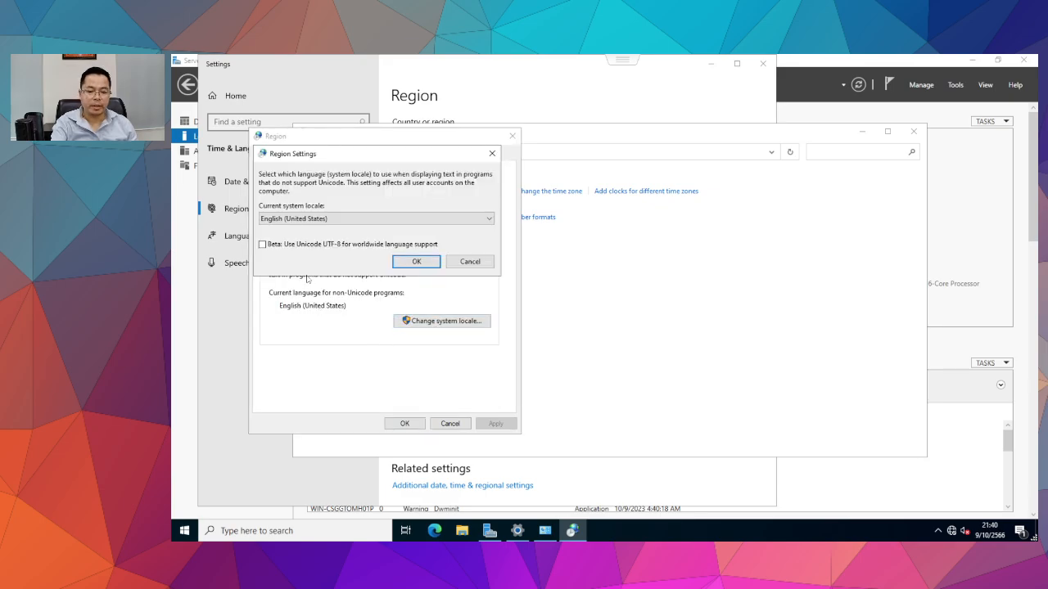
{"action": "type", "text": "th"}
{"action": "left_click", "coordinate": [416, 262]}
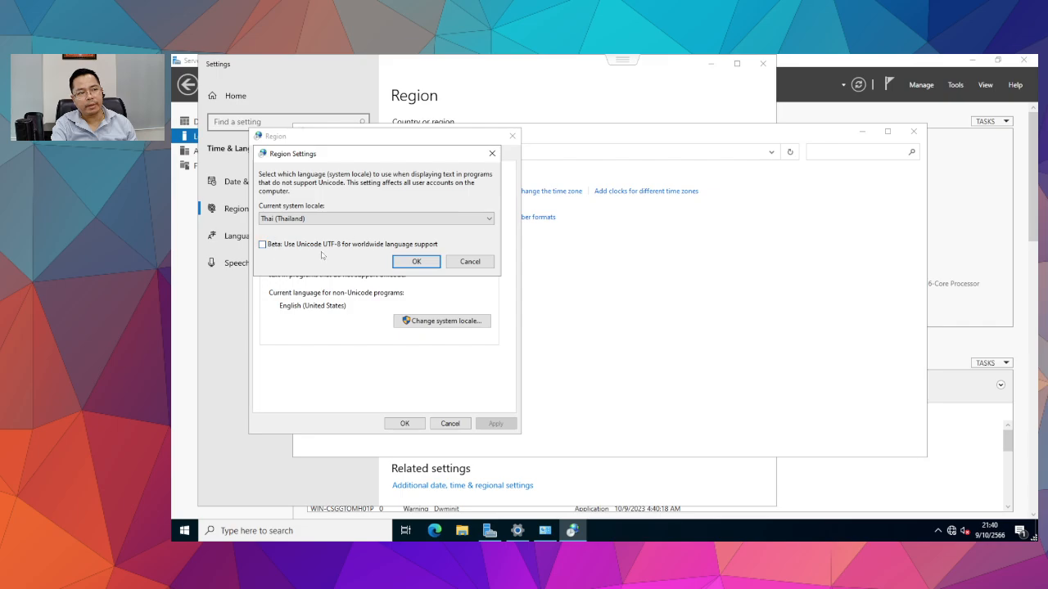
{"action": "left_click", "coordinate": [417, 262]}
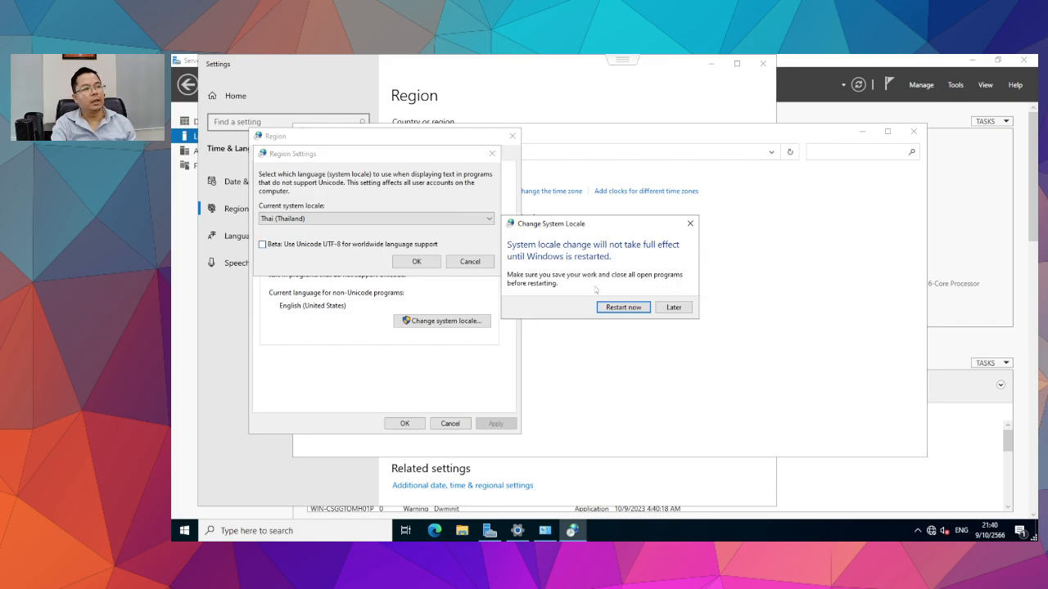
{"action": "left_click", "coordinate": [672, 306]}
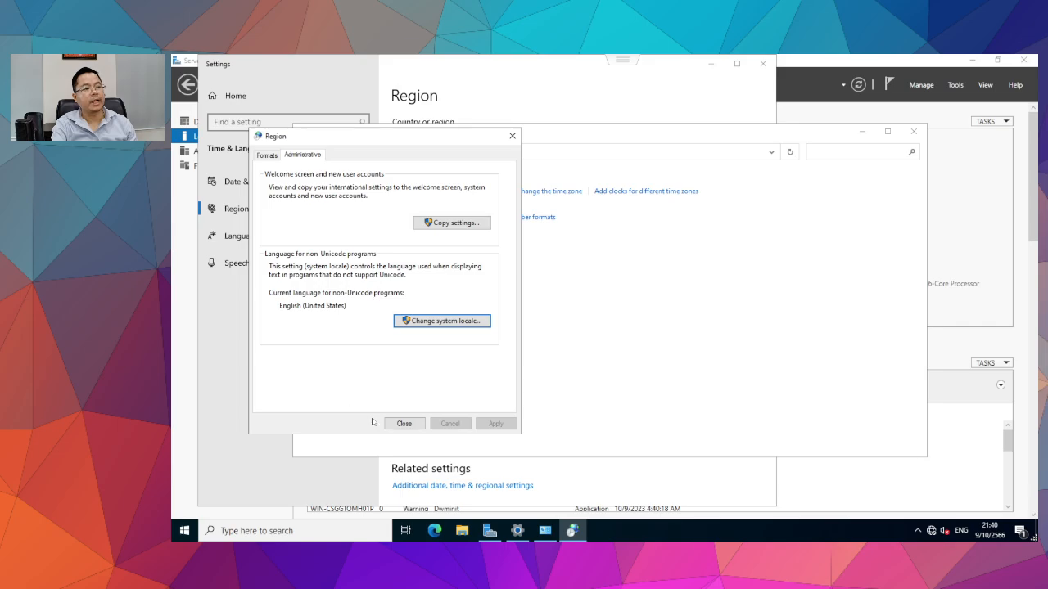
Close the Region, Clock and Region and Settings windows and bring up System Properties.
{"action": "left_click", "coordinate": [404, 423]}
{"action": "left_click", "coordinate": [673, 307]}
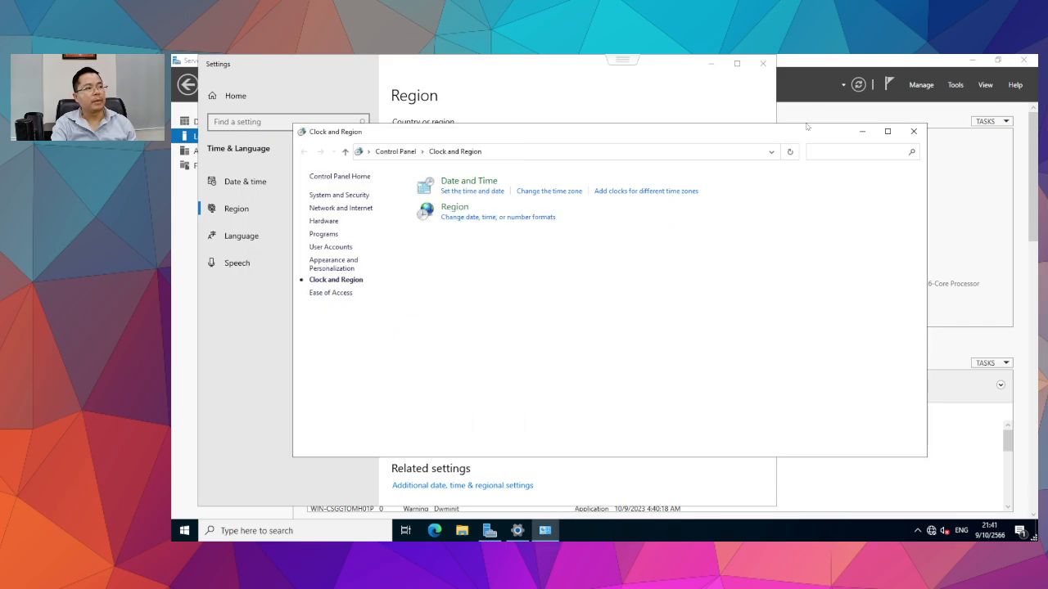
{"action": "left_click", "coordinate": [913, 131]}
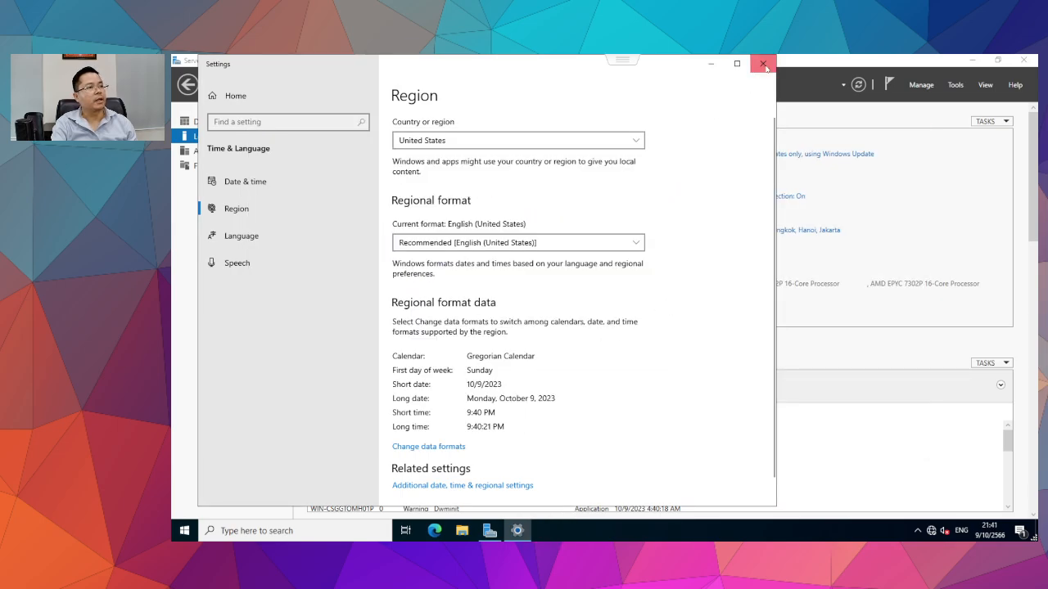
{"action": "left_click", "coordinate": [763, 66]}
{"action": "left_click", "coordinate": [440, 143]}
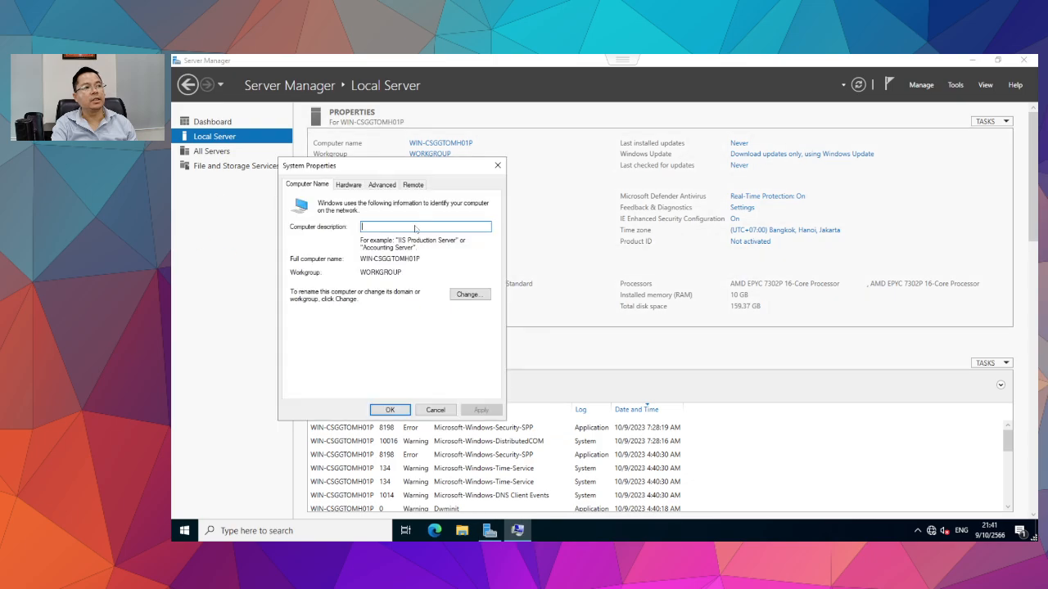
Enter TA-WebServ1 as the computer description and apply it.
{"action": "left_click_drag", "start_coordinate": [353, 170], "coordinate": [493, 182]}
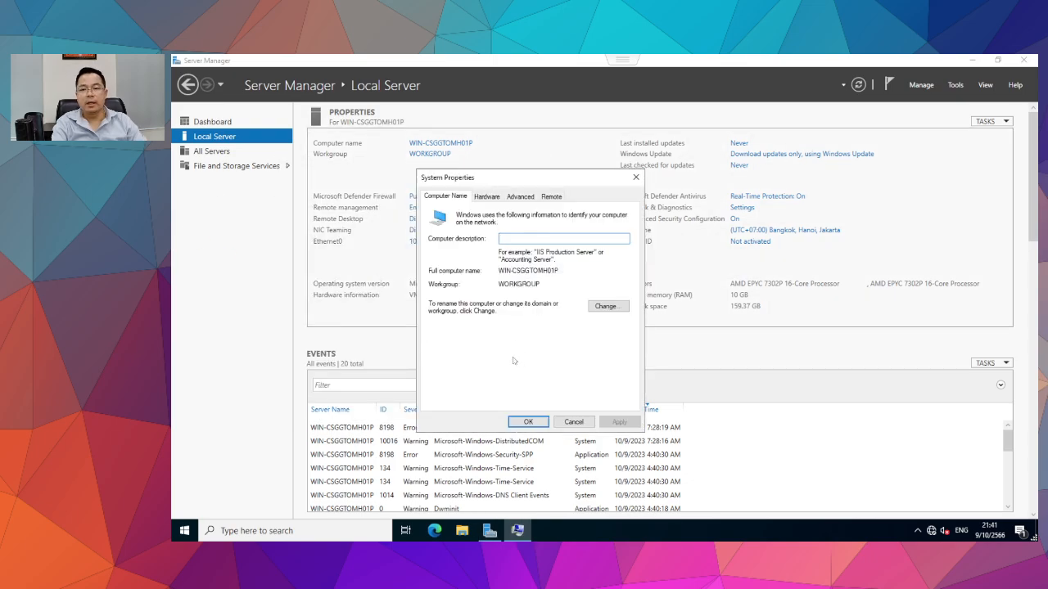
{"action": "type", "text": "TA-WebServ1"}
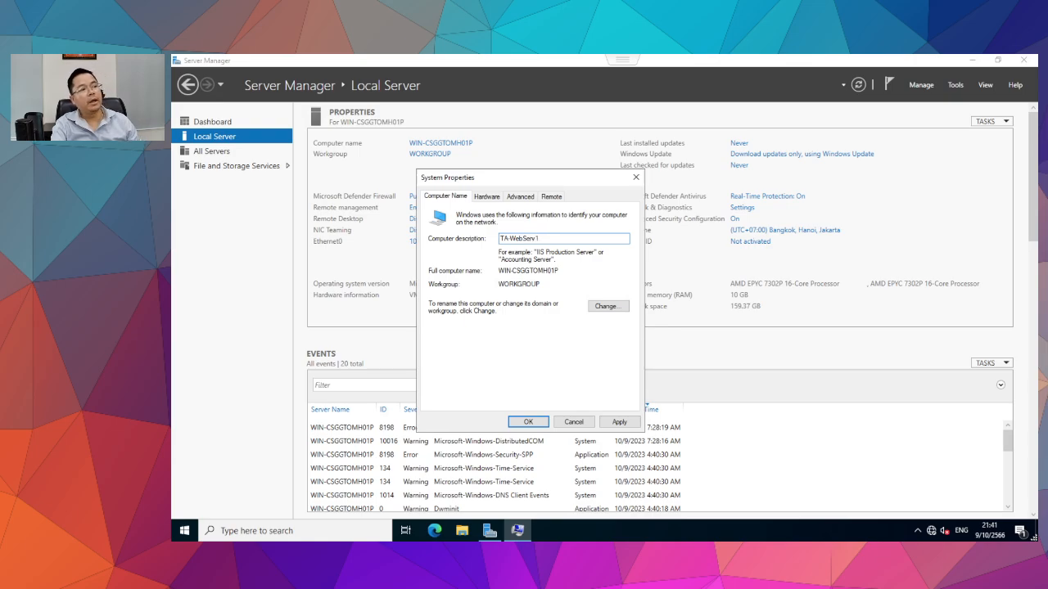
{"action": "left_click", "coordinate": [618, 422]}
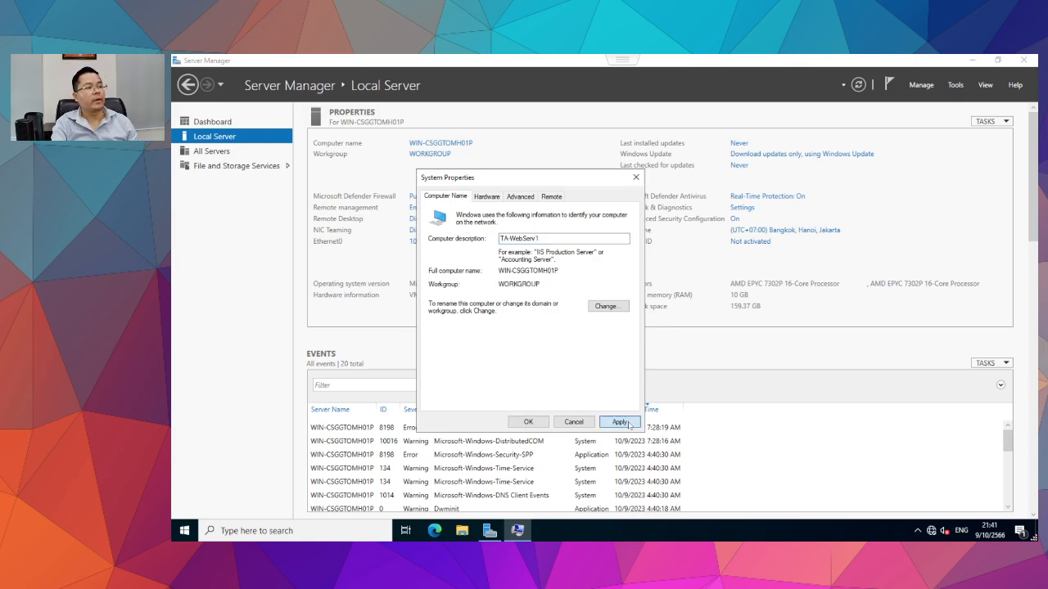
{"action": "left_click", "coordinate": [528, 420]}
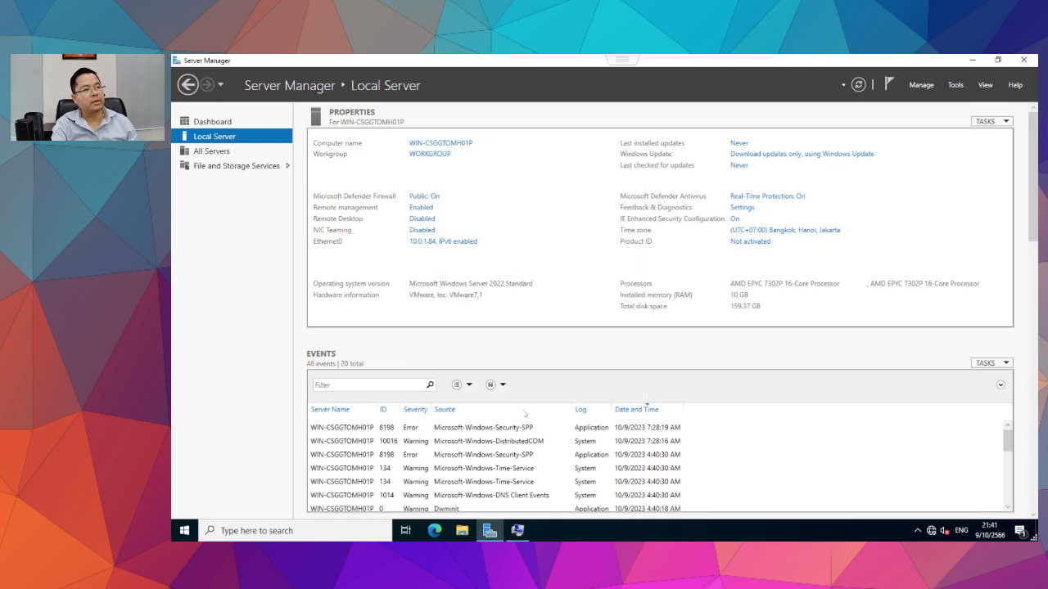
Look at the computer name and domain settings, then back out without changes.
{"action": "left_click", "coordinate": [436, 143]}
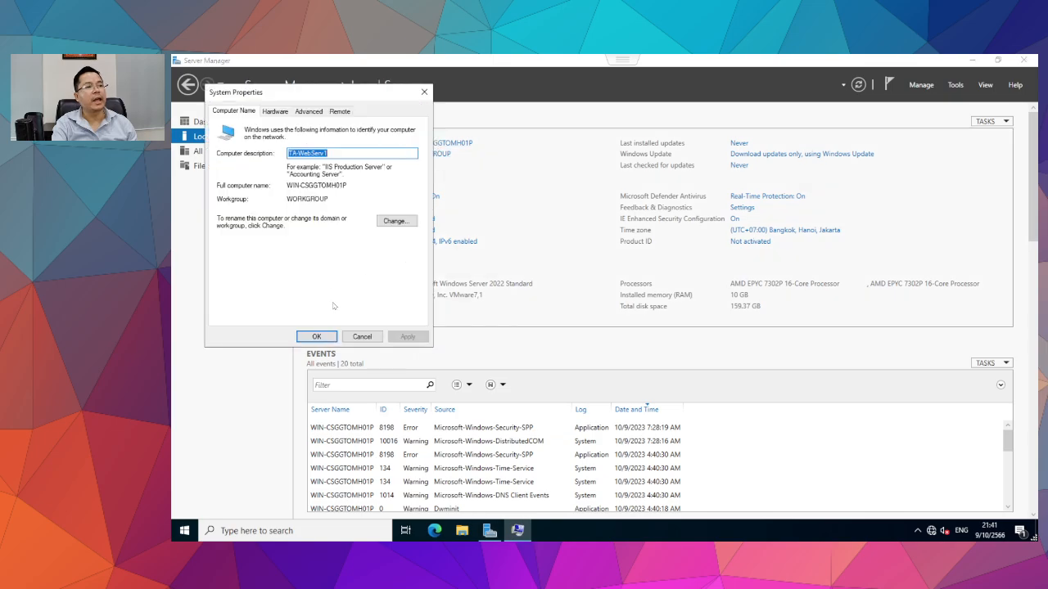
{"action": "left_click", "coordinate": [394, 221]}
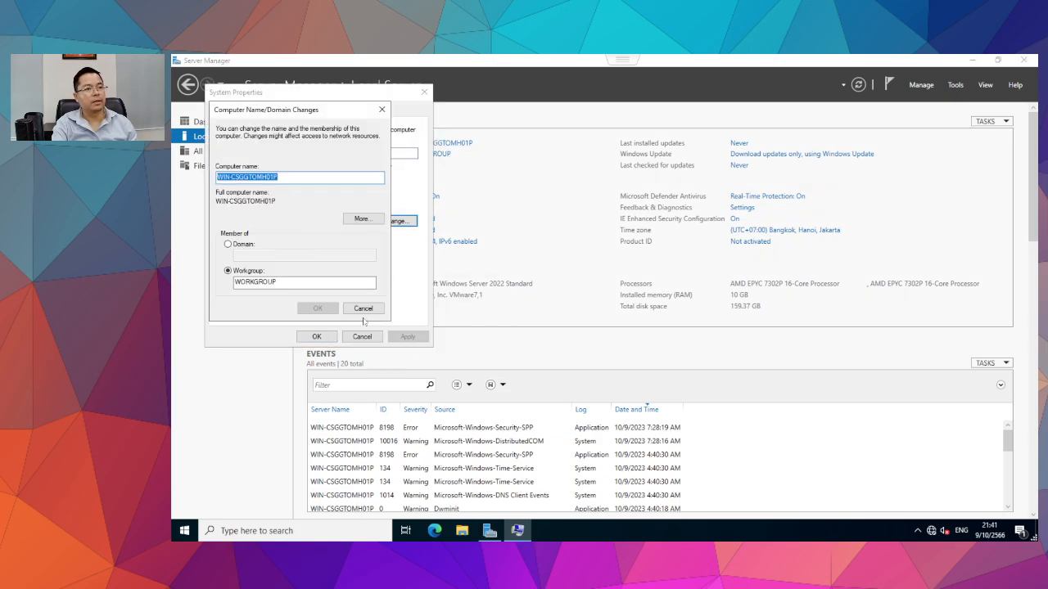
{"action": "left_click", "coordinate": [363, 307]}
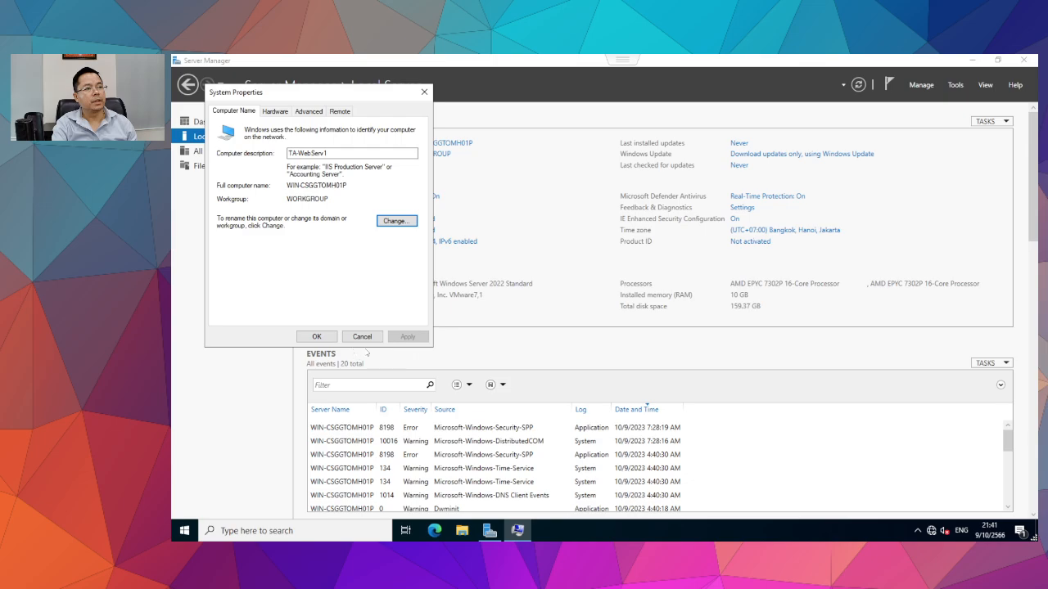
{"action": "left_click", "coordinate": [362, 338]}
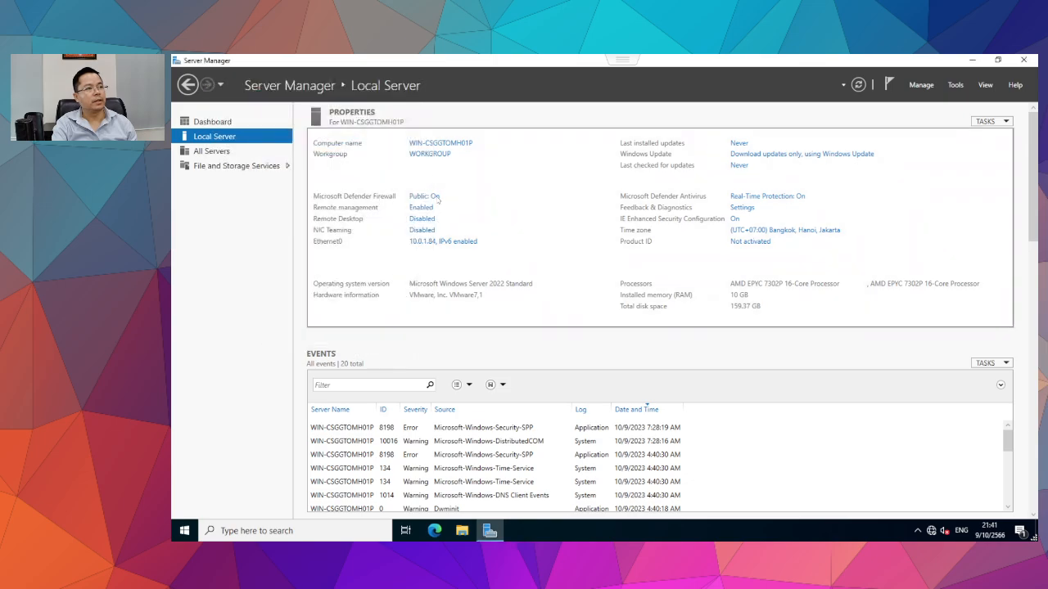
Rename the computer to TA-WebServ1 and acknowledge the restart-required notice.
{"action": "left_click", "coordinate": [442, 144]}
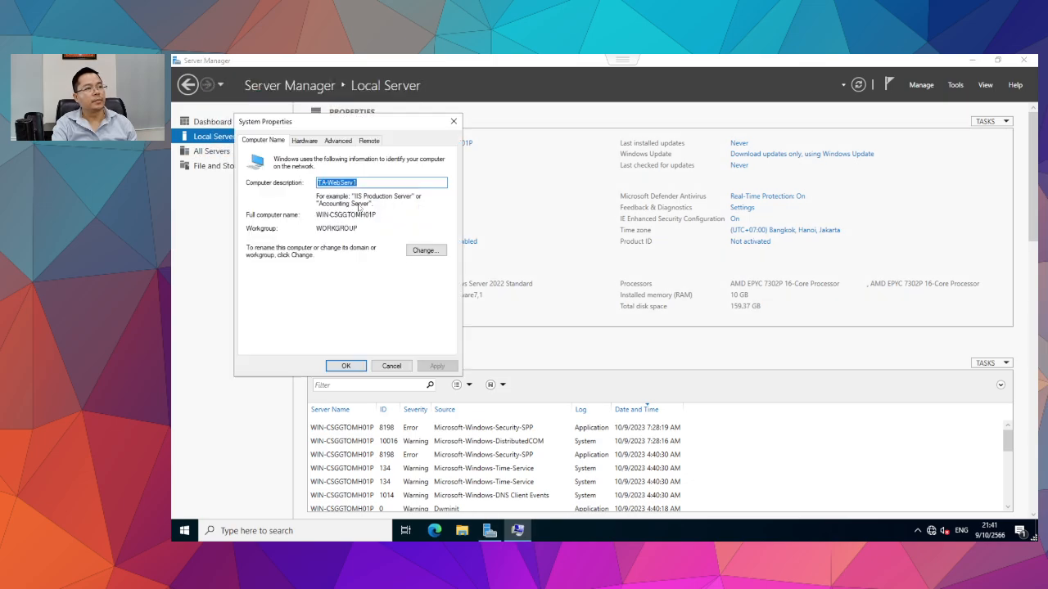
{"action": "left_click", "coordinate": [426, 250]}
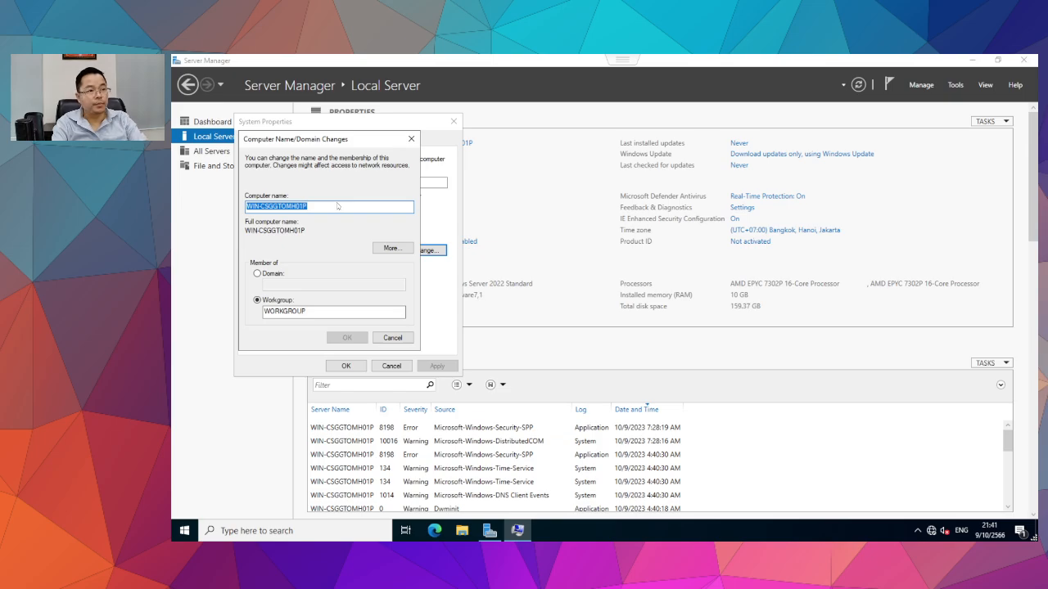
{"action": "type", "text": "We"}
{"action": "key", "text": "BackSpace"}
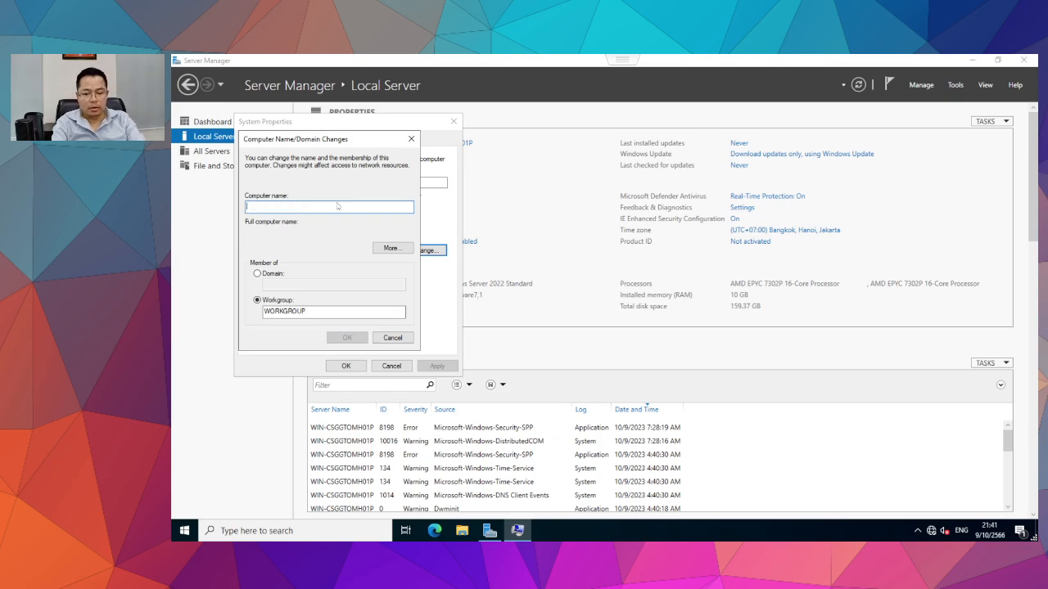
{"action": "type", "text": "TA-WebServ1"}
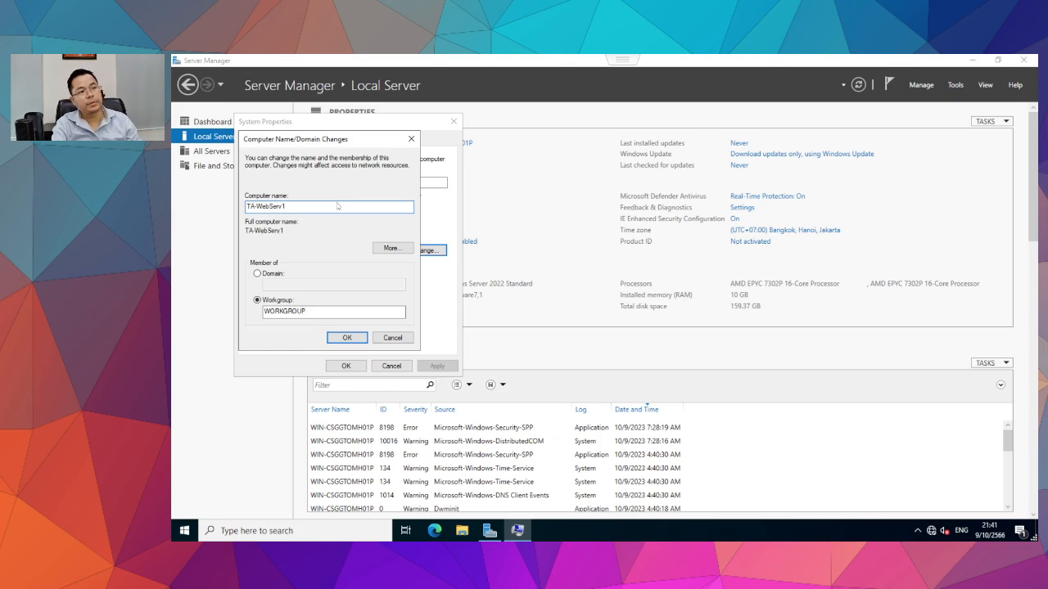
{"action": "left_click", "coordinate": [347, 337]}
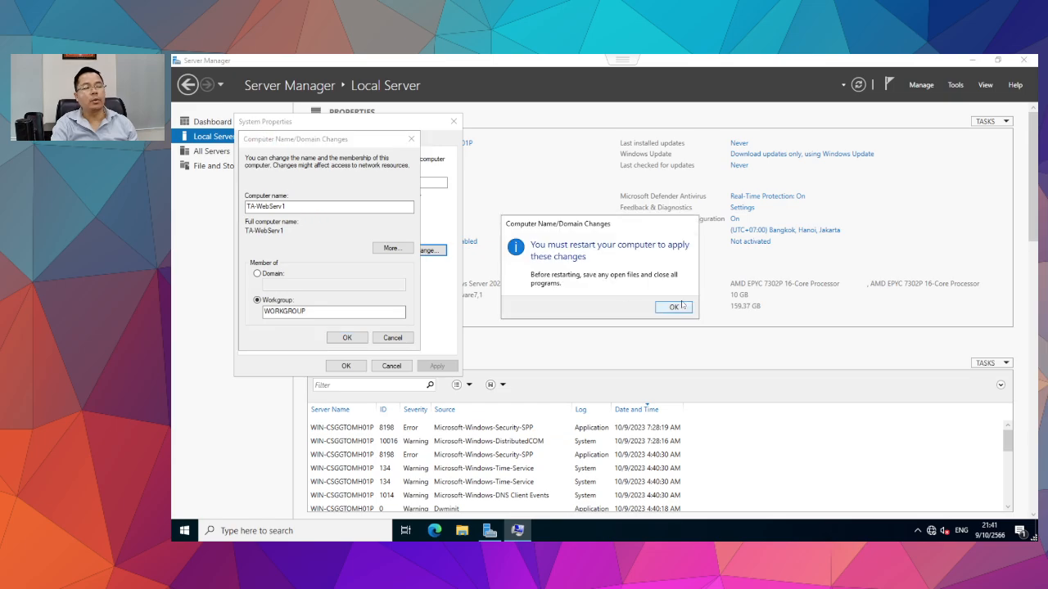
{"action": "left_click", "coordinate": [674, 307]}
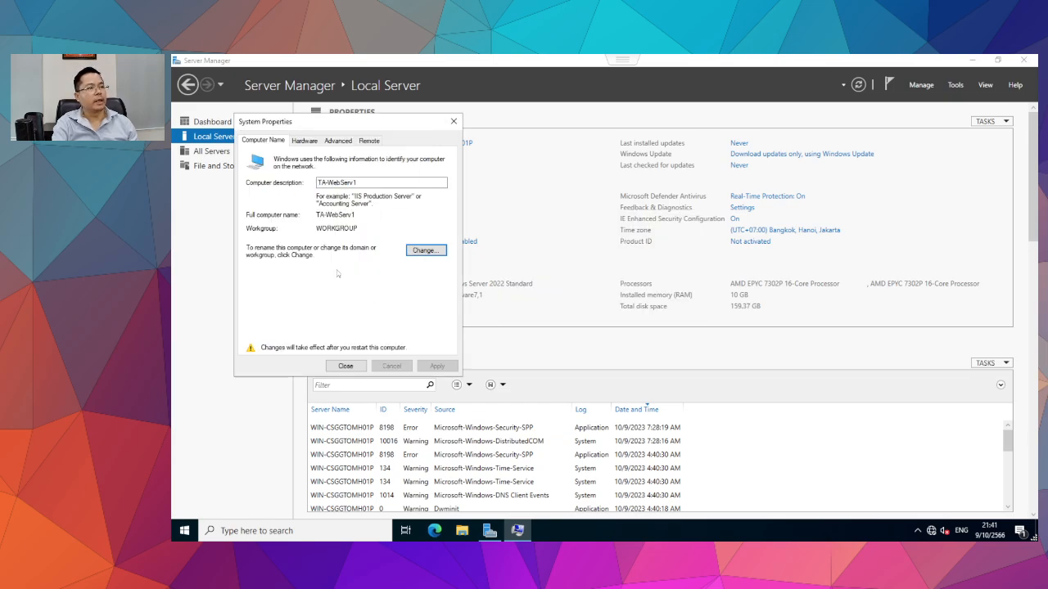
{"action": "left_click", "coordinate": [328, 367]}
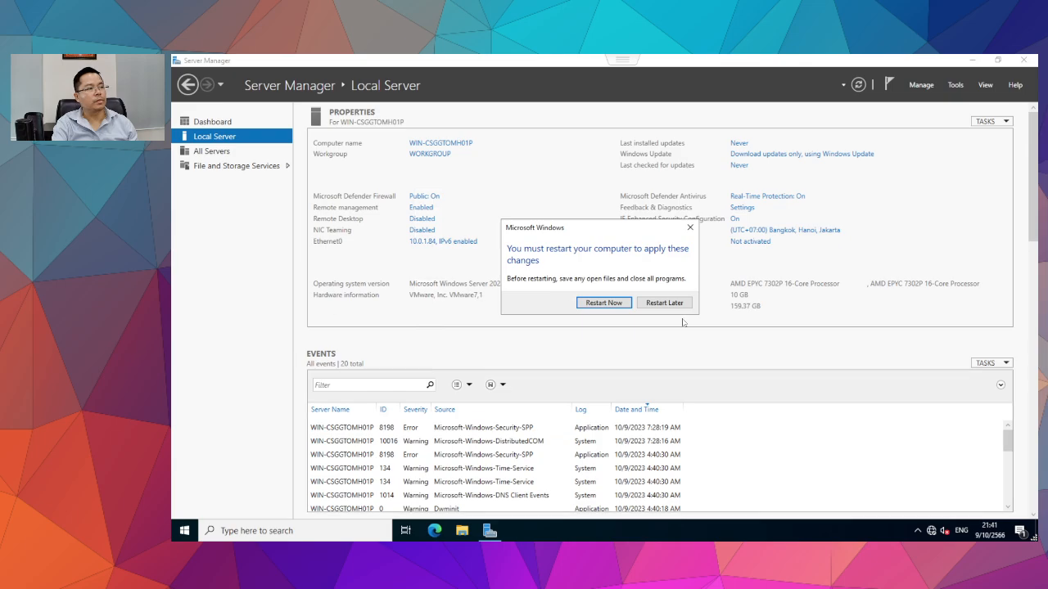
Restart the VM, send Ctrl-Alt-Delete from the ESXi console, and sign in as Administrator.
{"action": "left_click", "coordinate": [589, 305]}
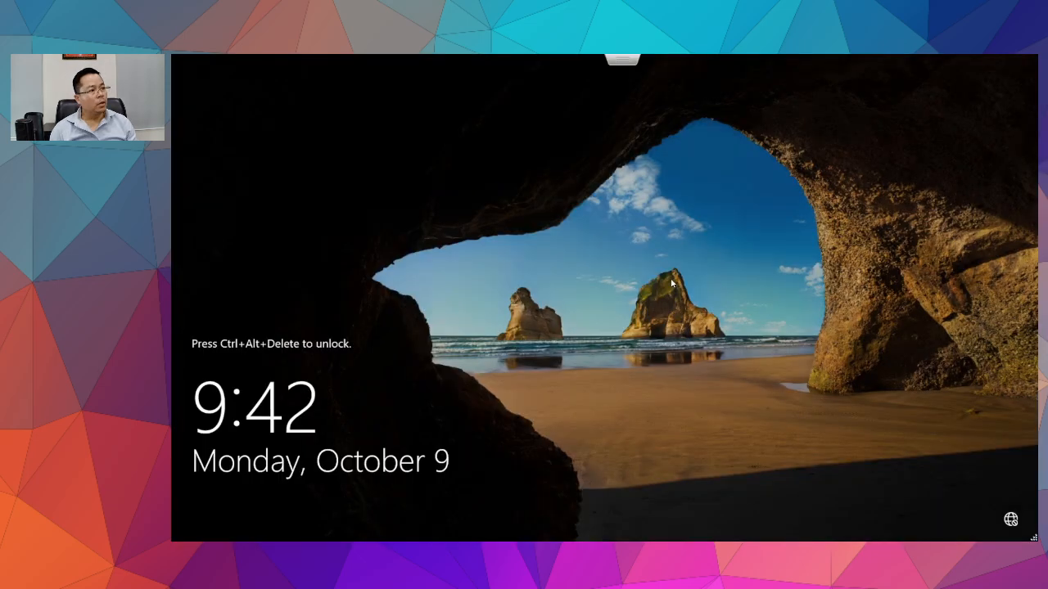
{"action": "key", "text": "Escape"}
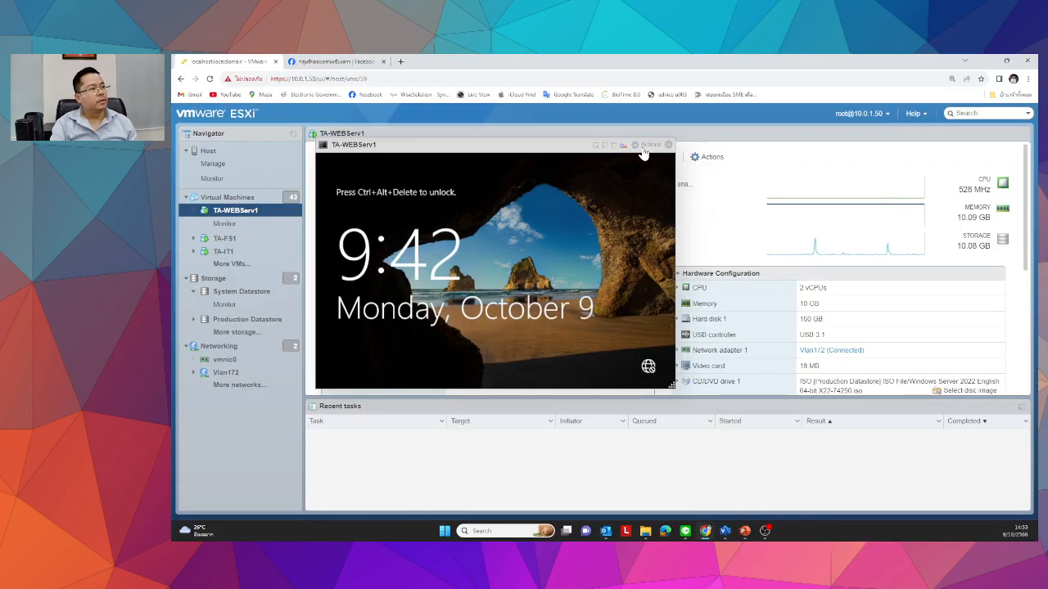
{"action": "left_click", "coordinate": [644, 146]}
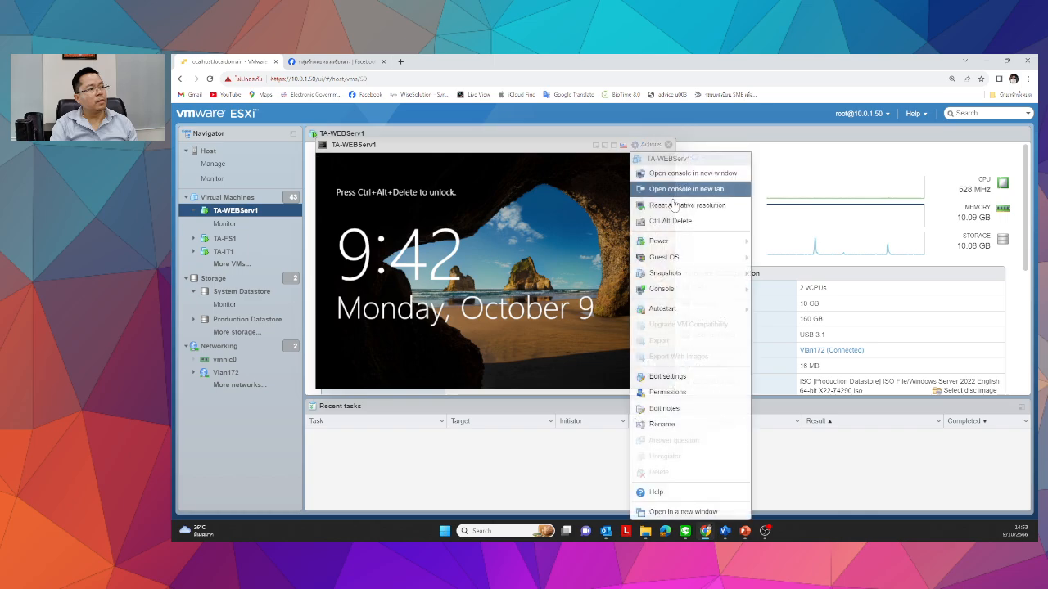
{"action": "left_click", "coordinate": [660, 222]}
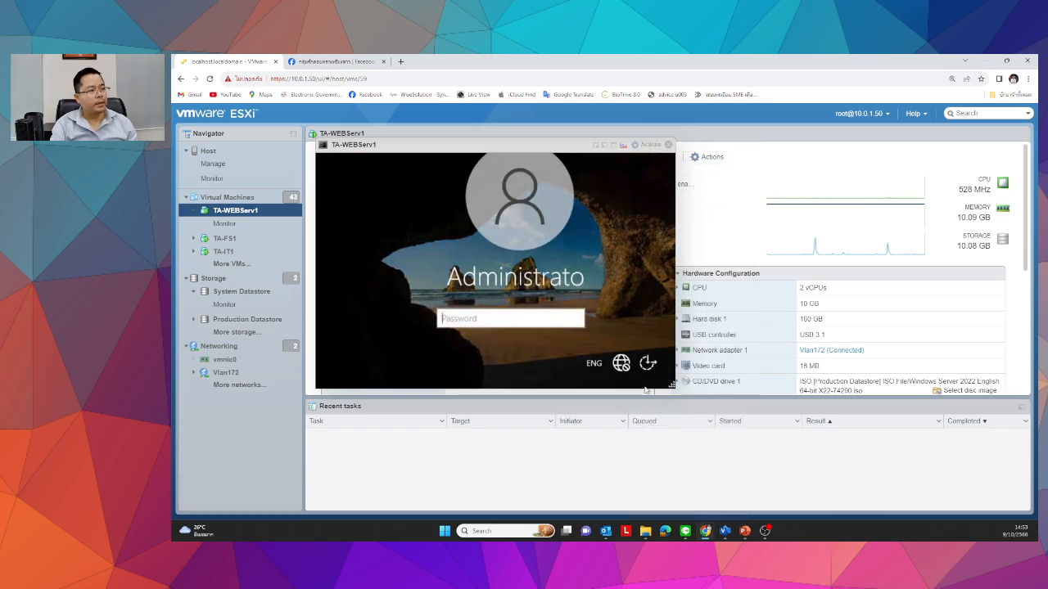
{"action": "left_click_drag", "start_coordinate": [672, 384], "coordinate": [831, 470]}
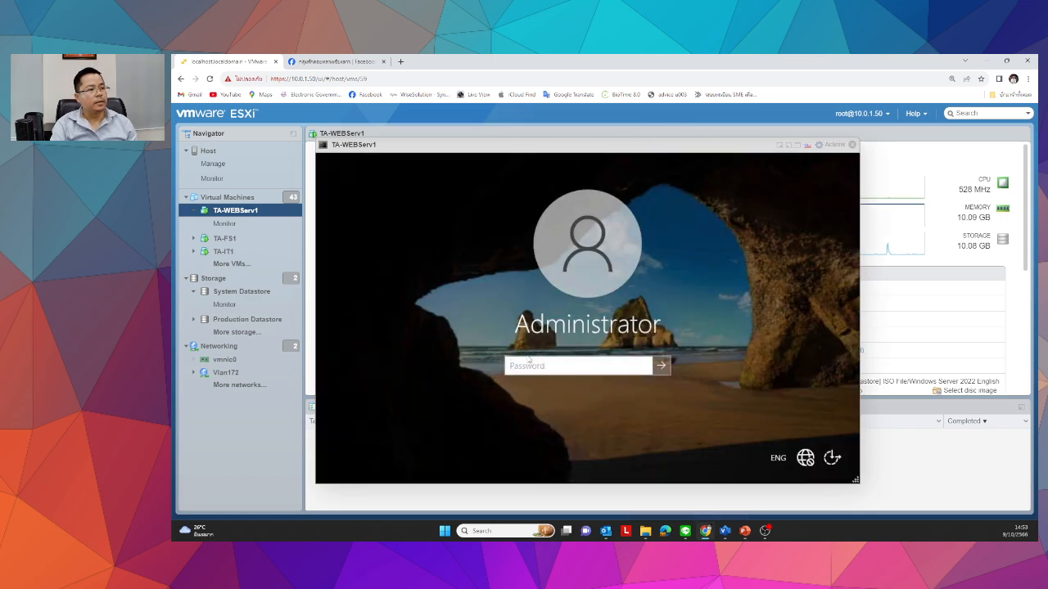
{"action": "type", "text": "•••••"}
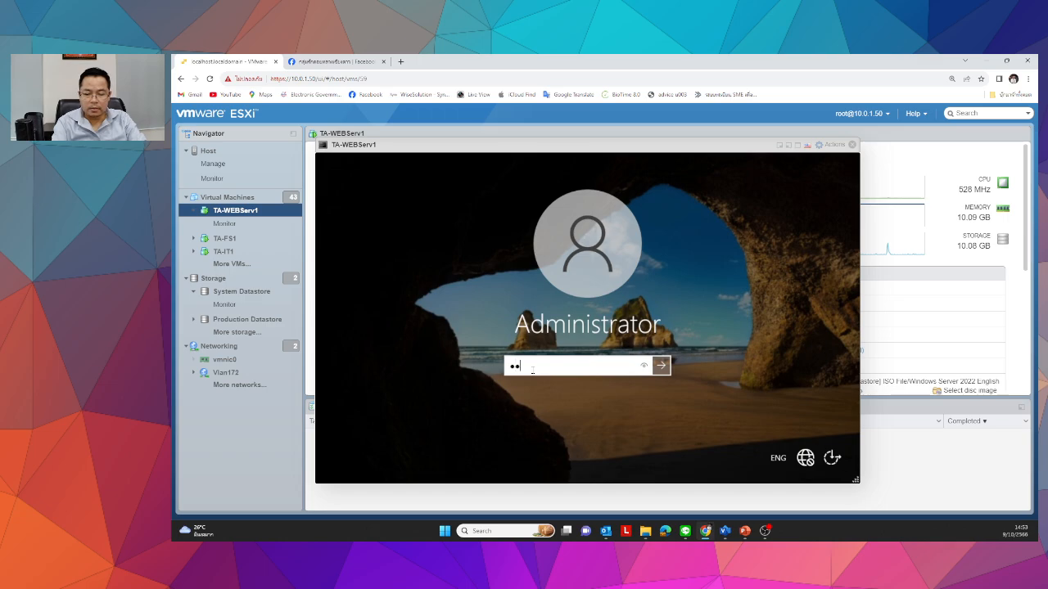
{"action": "type", "text": "•••••••"}
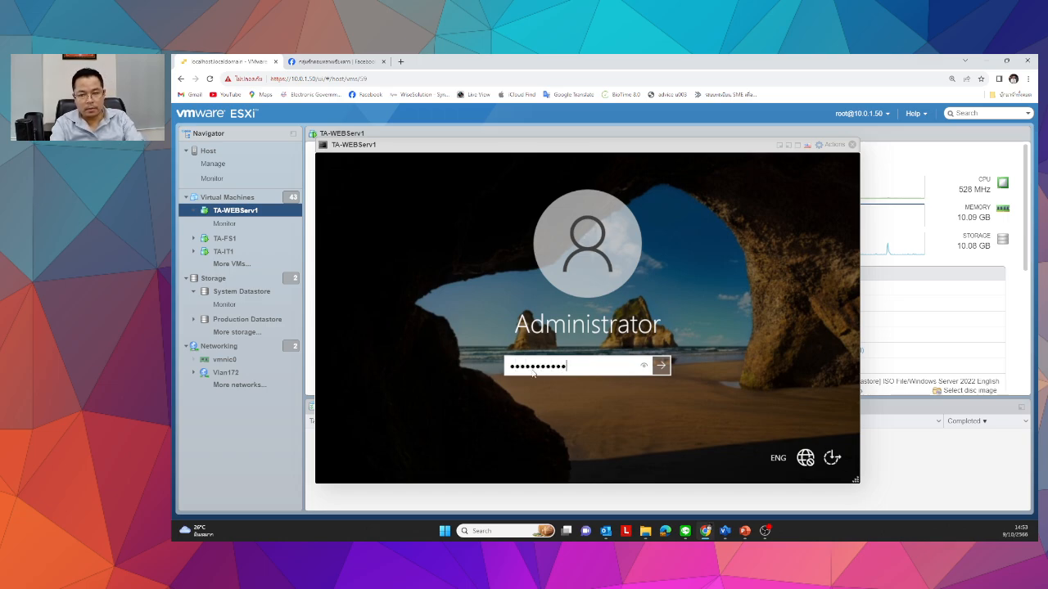
{"action": "key", "text": "Return"}
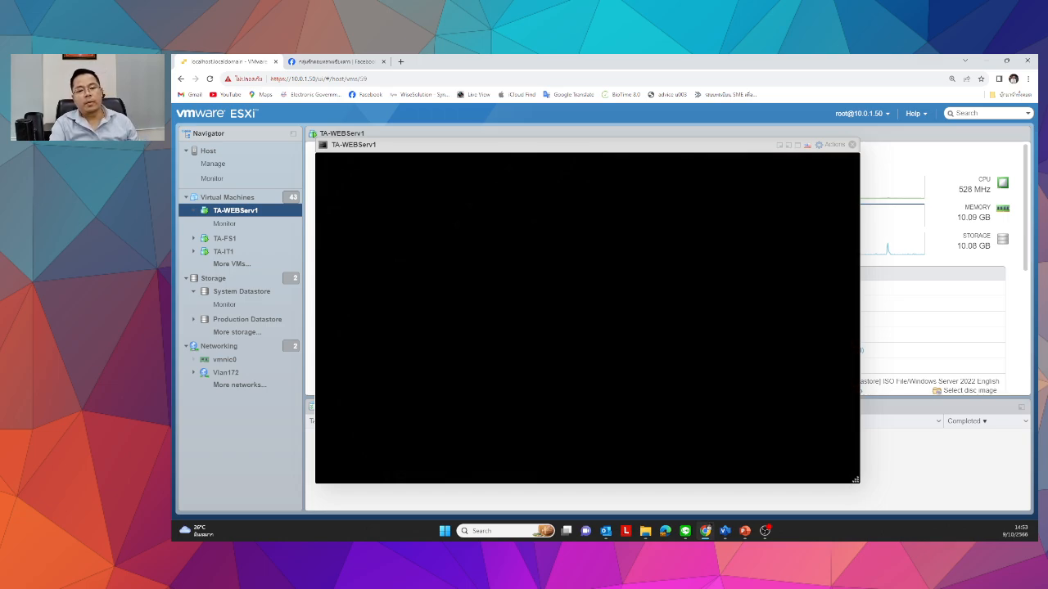
{"action": "left_click", "coordinate": [832, 145]}
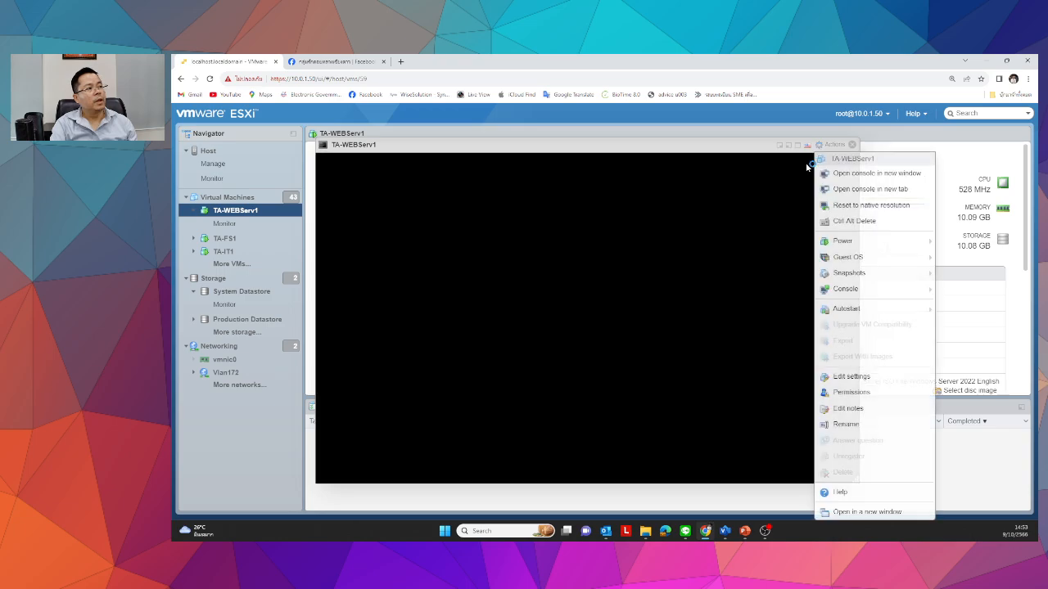
{"action": "left_click", "coordinate": [797, 145]}
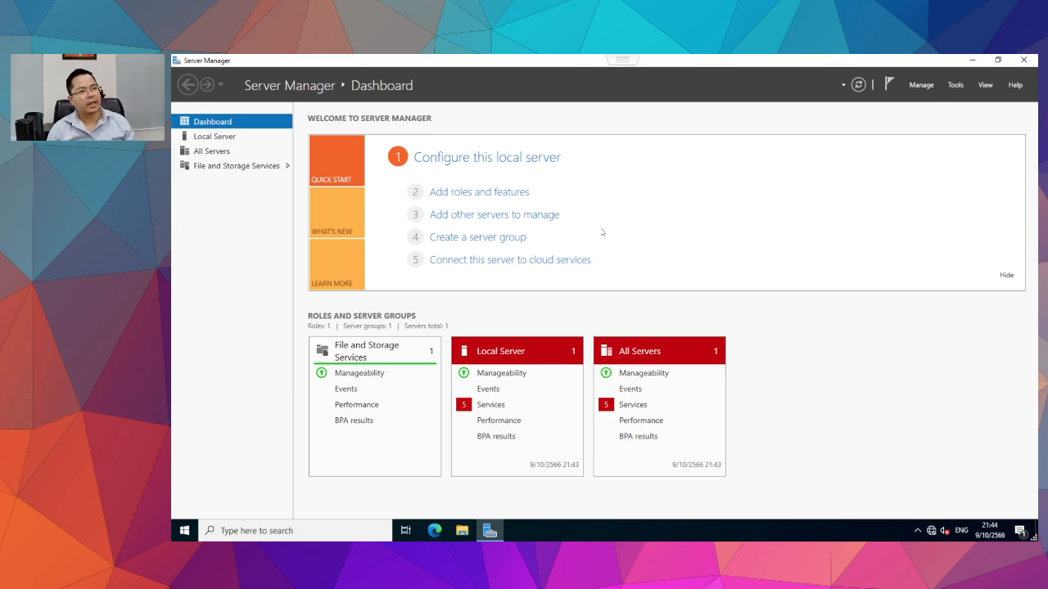
From Local Server properties, switch TA-WebServ1's membership to Domain and type the techadopt domain name.
{"action": "left_click", "coordinate": [214, 136]}
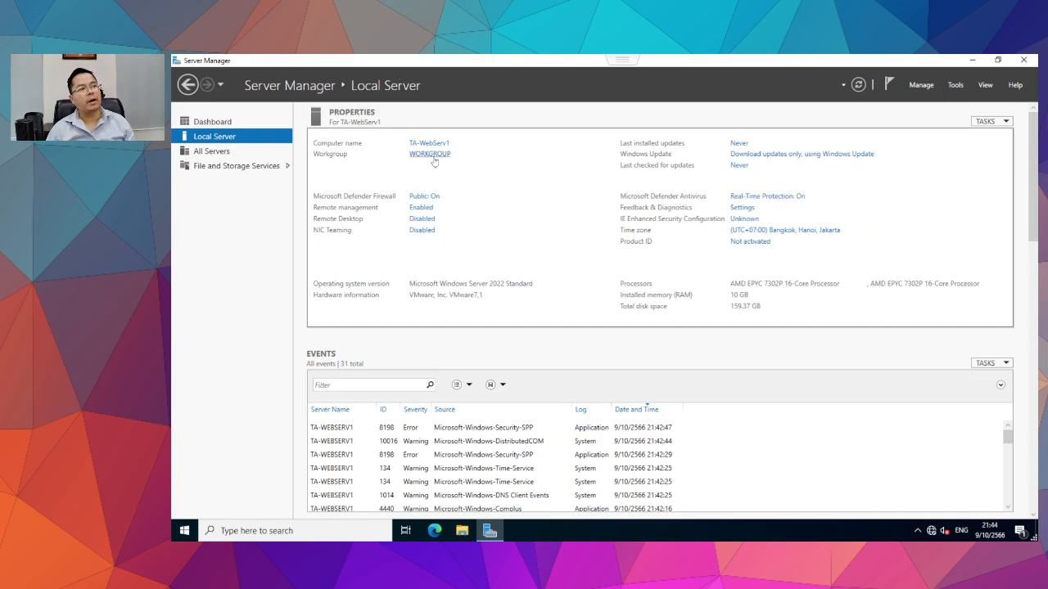
{"action": "left_click", "coordinate": [434, 161]}
{"action": "left_click", "coordinate": [478, 294]}
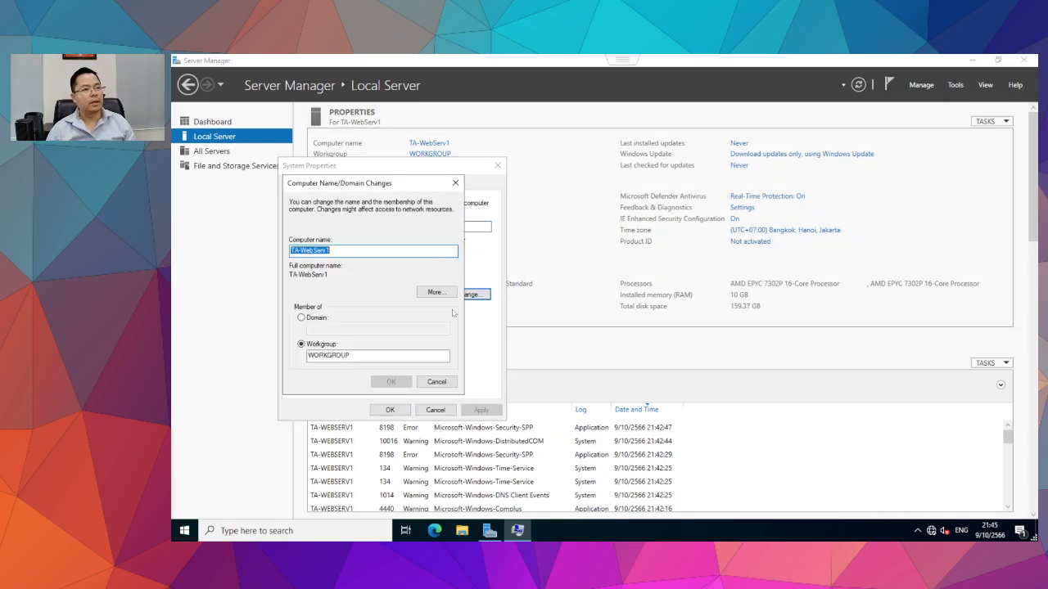
{"action": "left_click", "coordinate": [326, 319]}
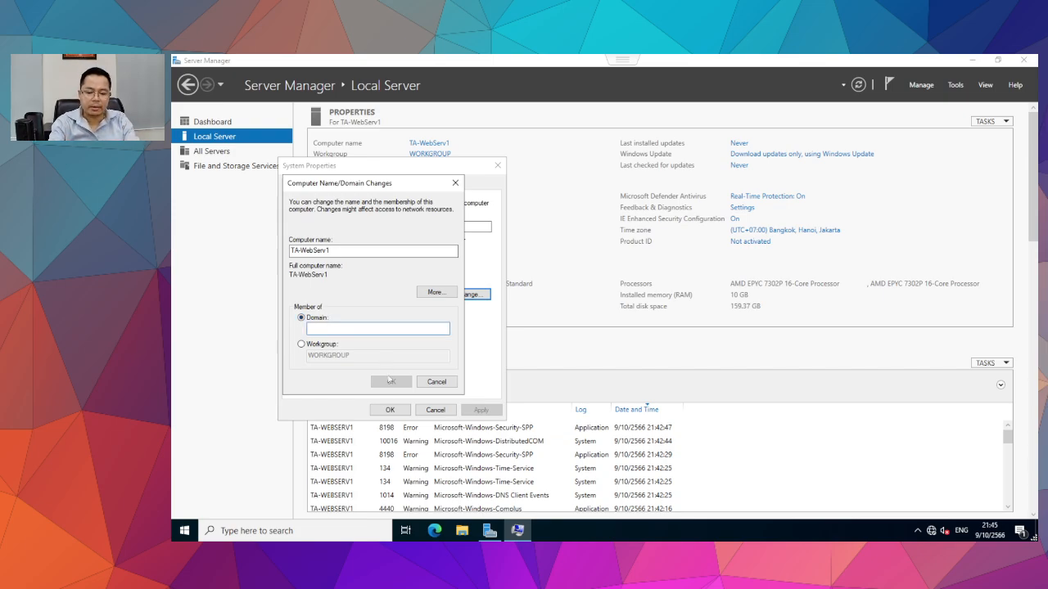
{"action": "type", "text": "ted"}
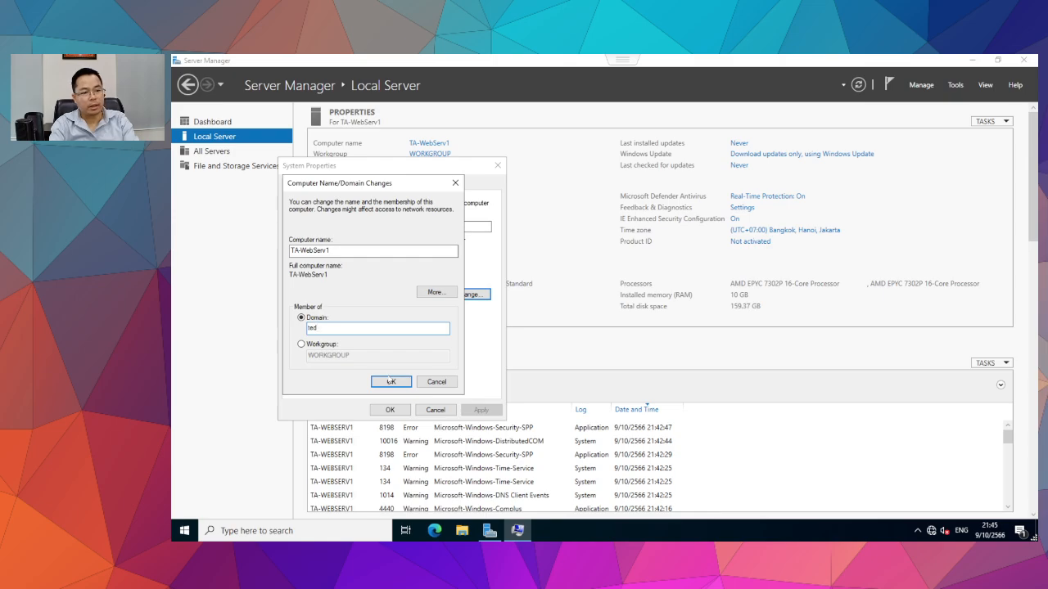
{"action": "type", "text": "hadp"}
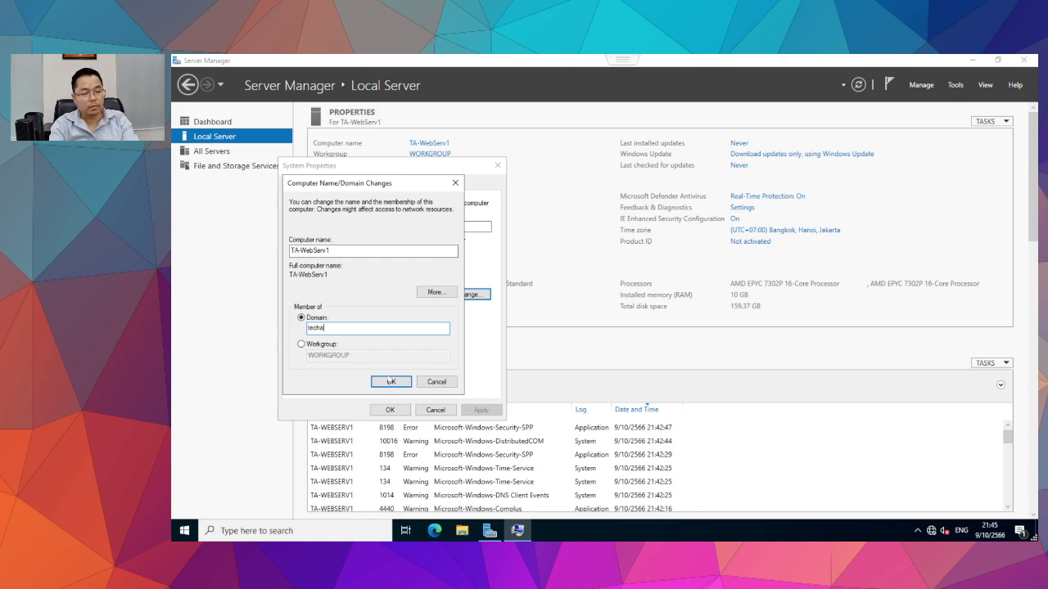
{"action": "key", "text": "BackSpace"}
{"action": "key", "text": "BackSpace"}
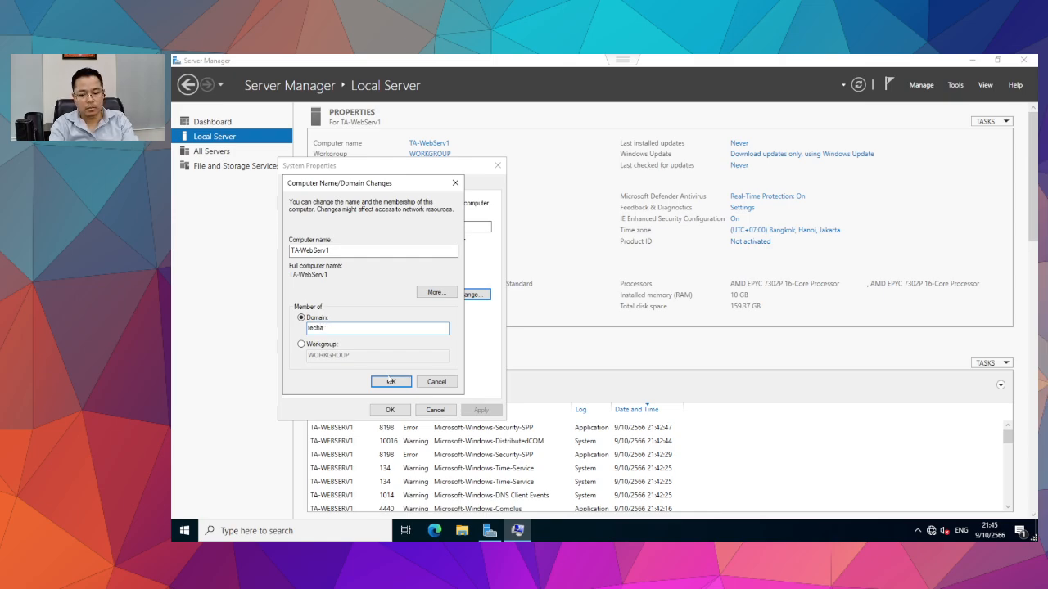
{"action": "type", "text": "dopt"}
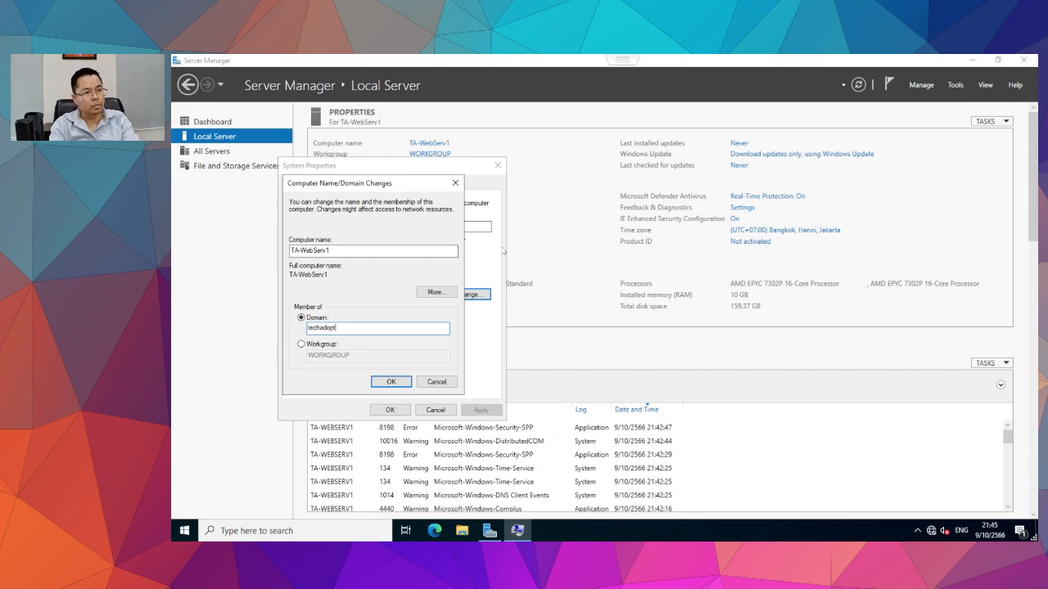
{"action": "key", "text": "BackSpace"}
{"action": "type", "text": ".co.th"}
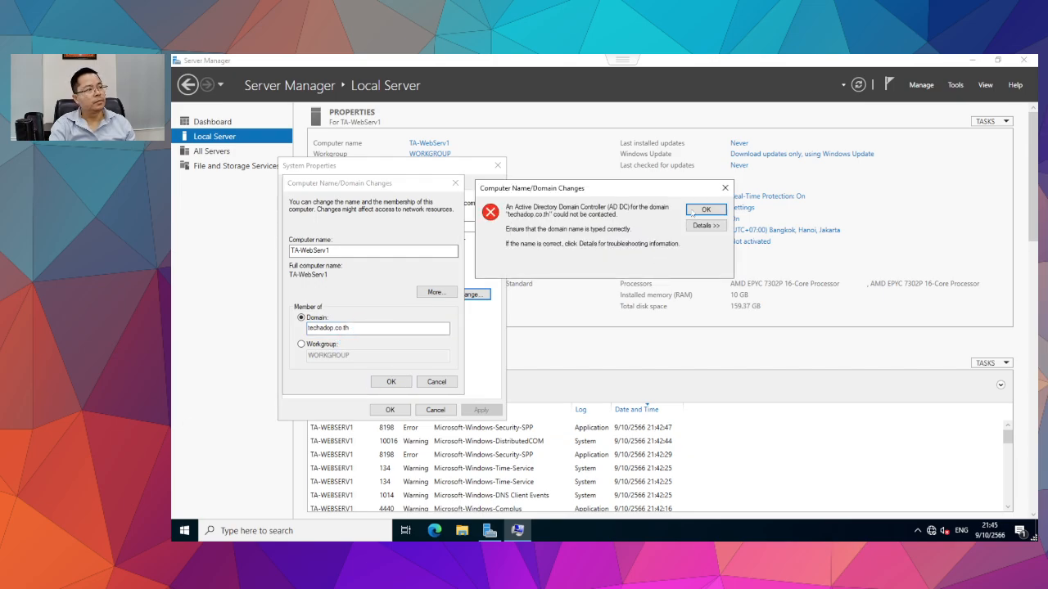
Dismiss the domain controller error and resubmit the domain name as techadopt.co.th.
{"action": "key", "text": "Return"}
{"action": "double_click", "coordinate": [340, 329]}
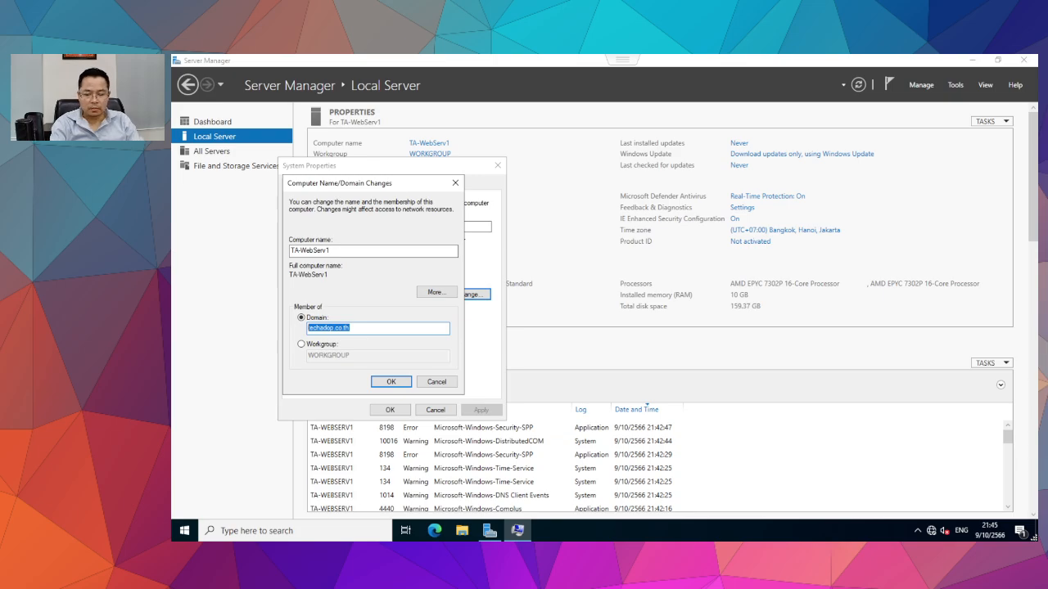
{"action": "type", "text": "tech"}
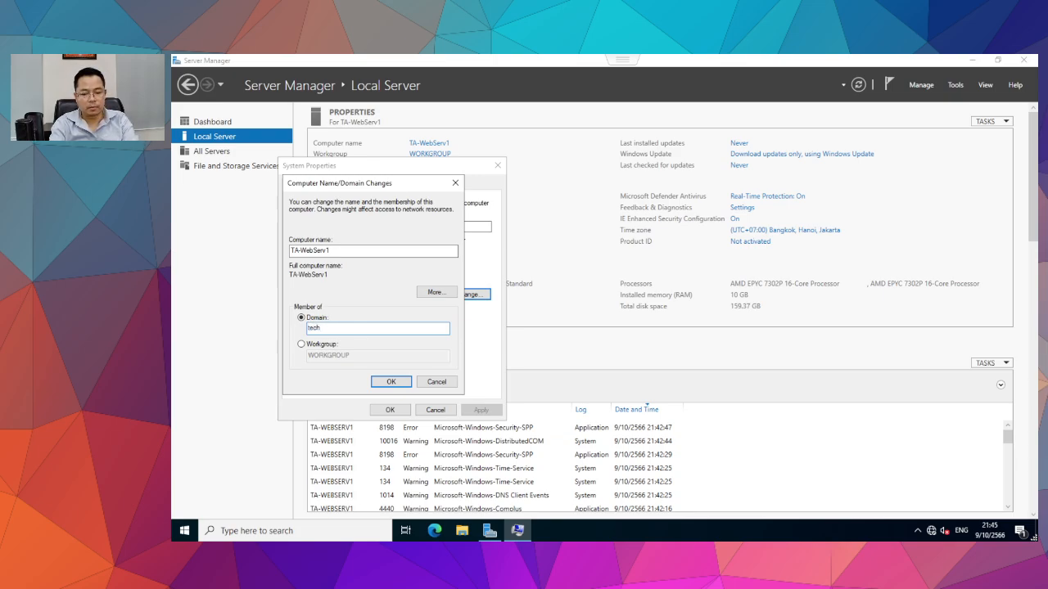
{"action": "type", "text": "adopt"}
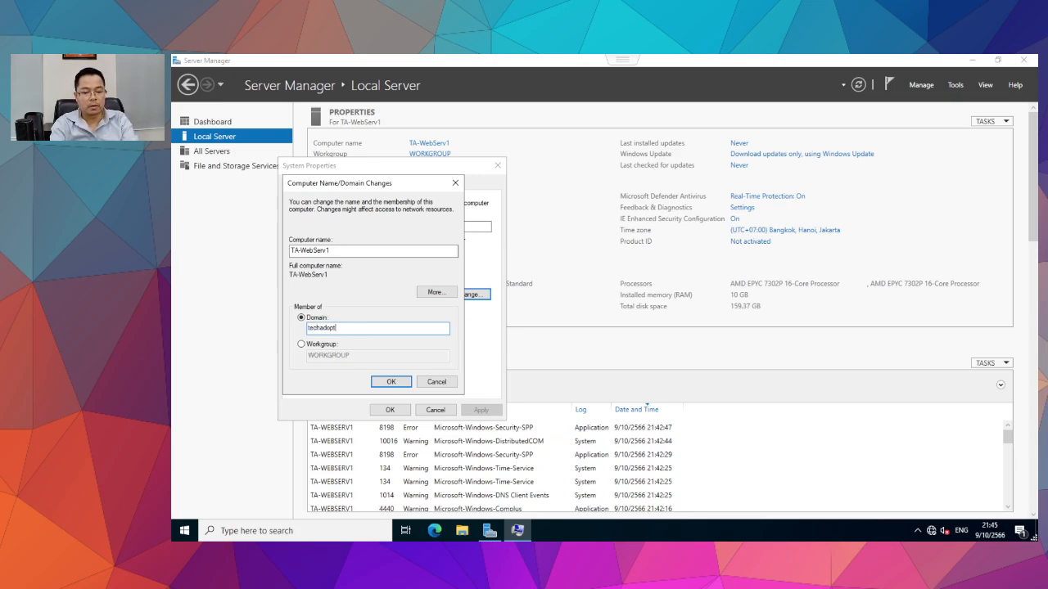
{"action": "type", "text": ".co"}
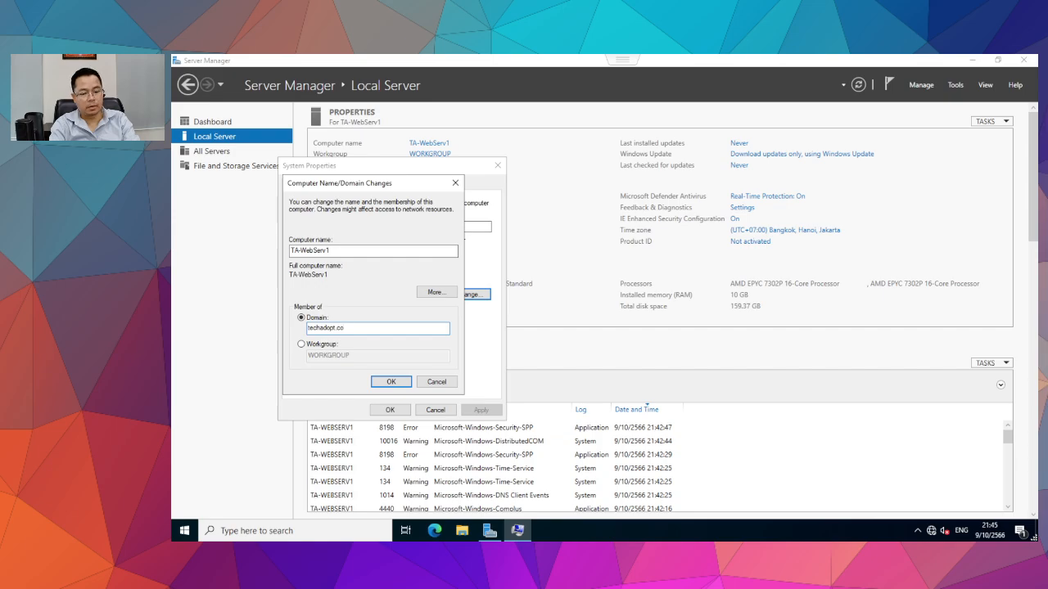
{"action": "type", "text": ".th"}
{"action": "key", "text": "Return"}
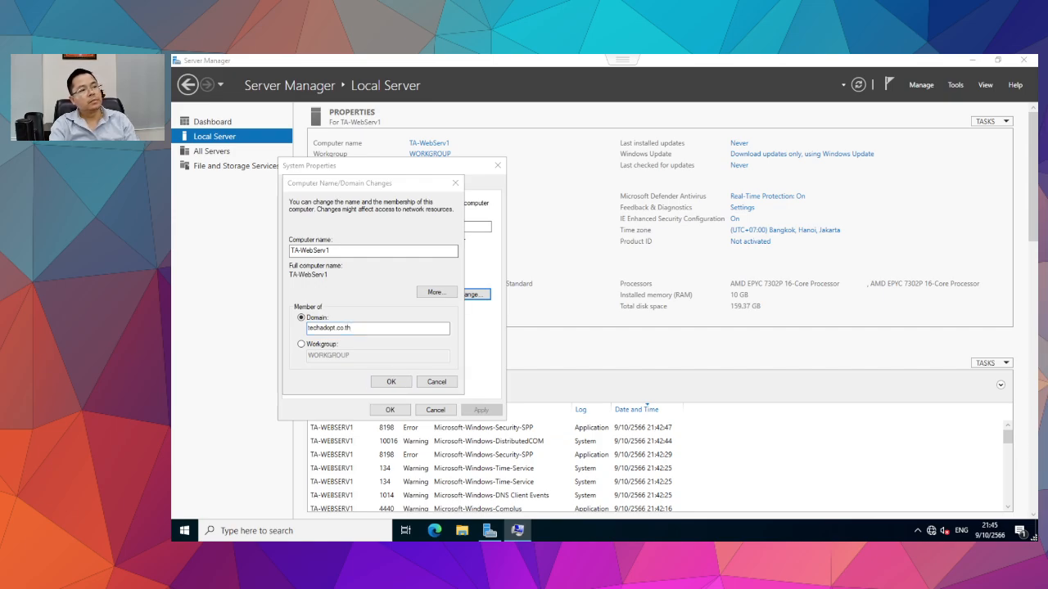
Authenticate with the domain administrator account and accept the welcome to the domain.
{"action": "type", "text": "admi"}
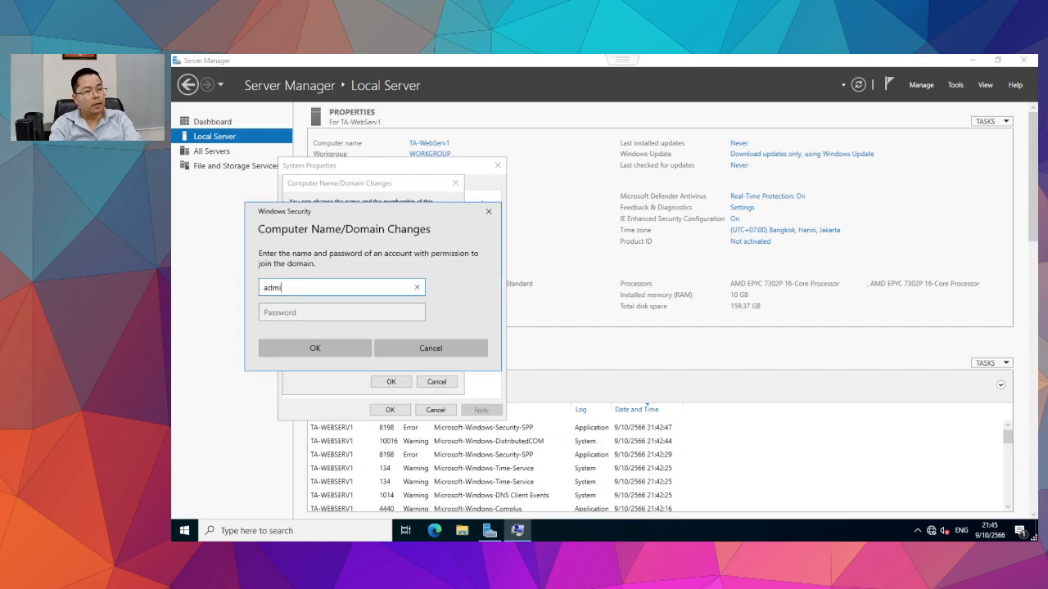
{"action": "type", "text": "nistrator"}
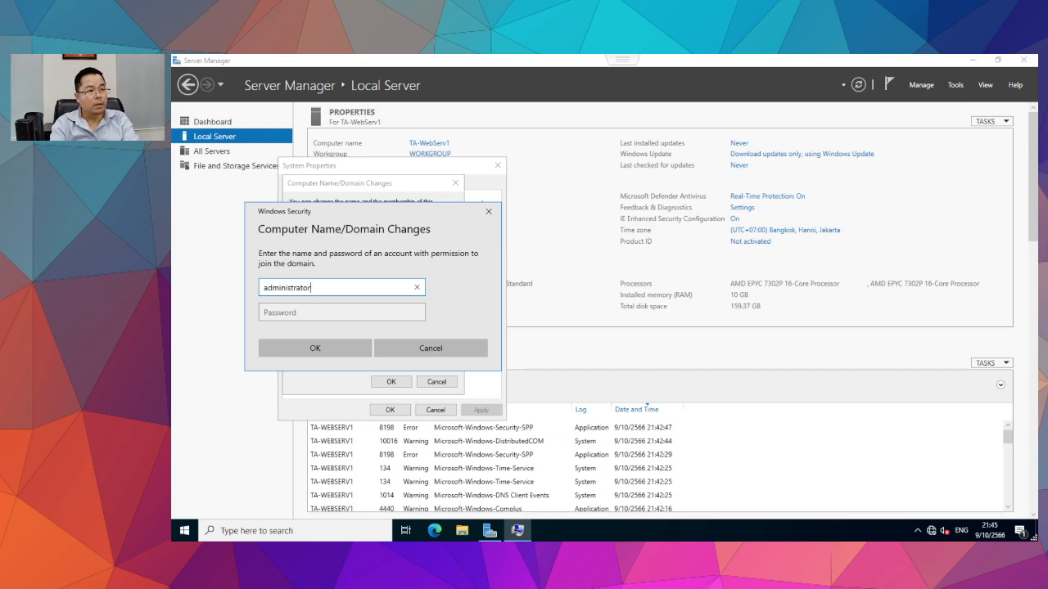
{"action": "key", "text": "Tab"}
{"action": "type", "text": "••"}
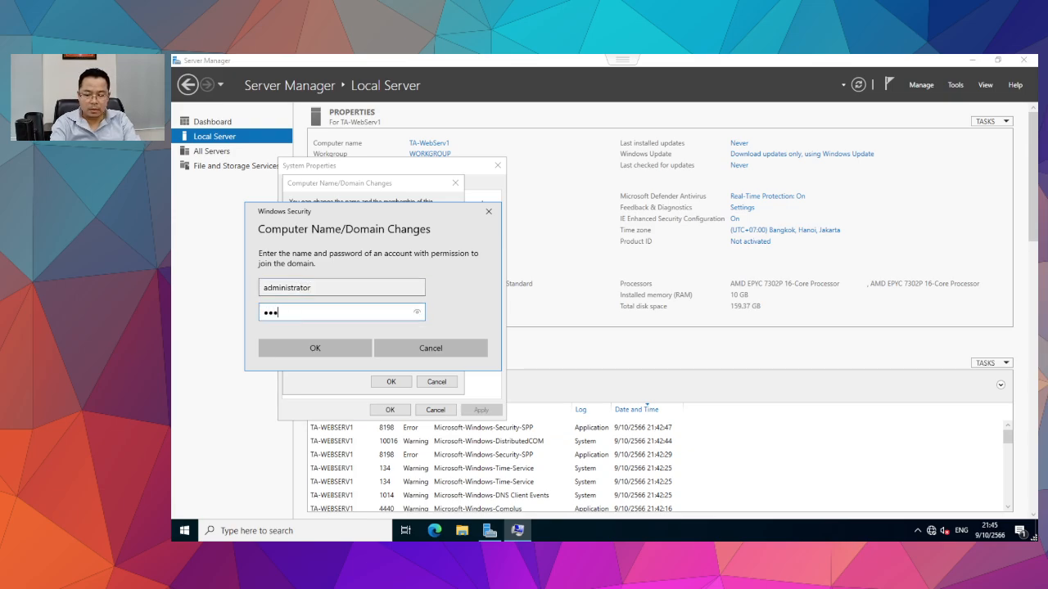
{"action": "type", "text": "•••••••••"}
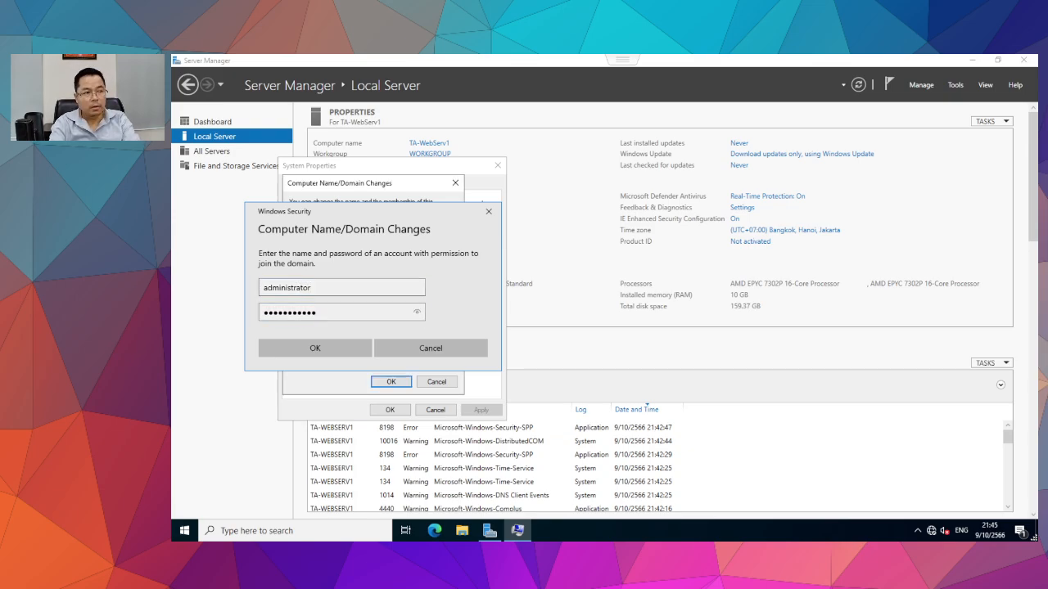
{"action": "key", "text": "Return"}
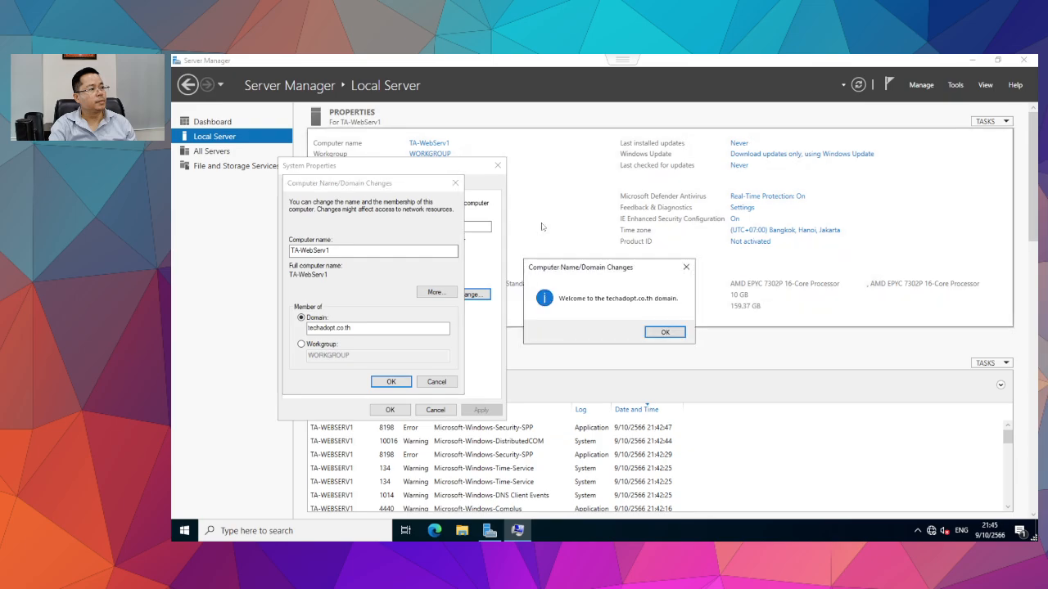
{"action": "left_click", "coordinate": [652, 329]}
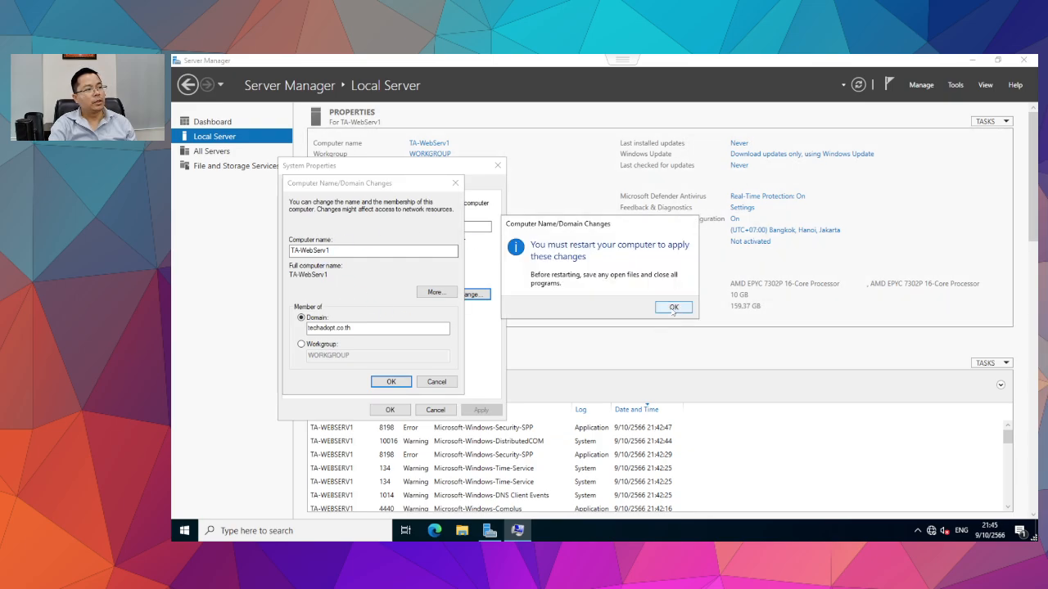
Acknowledge the restart notice, close System Properties and restart the server now.
{"action": "left_click", "coordinate": [674, 306]}
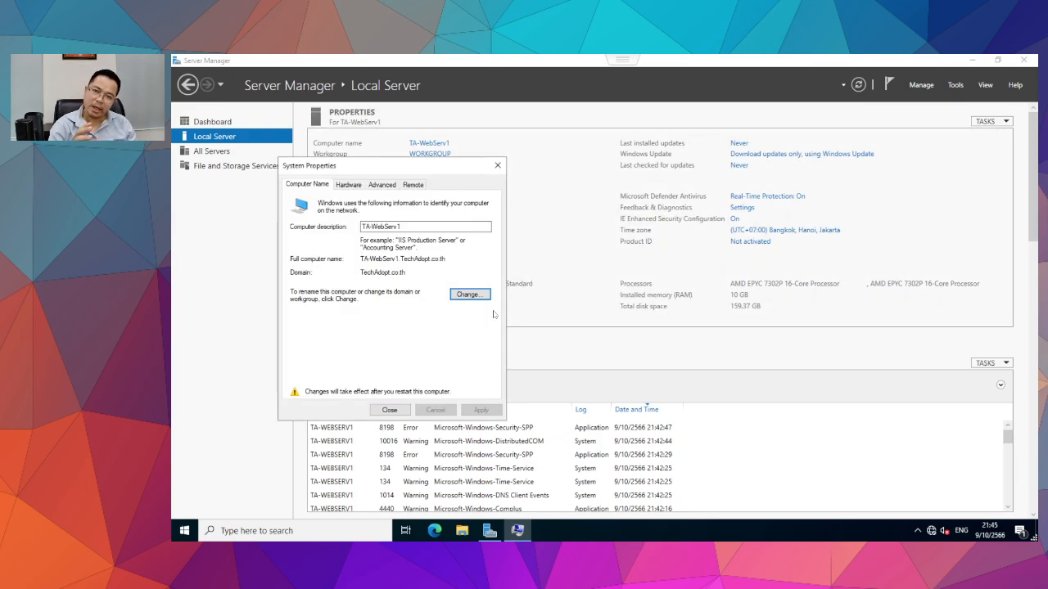
{"action": "left_click", "coordinate": [391, 412]}
{"action": "left_click", "coordinate": [591, 308]}
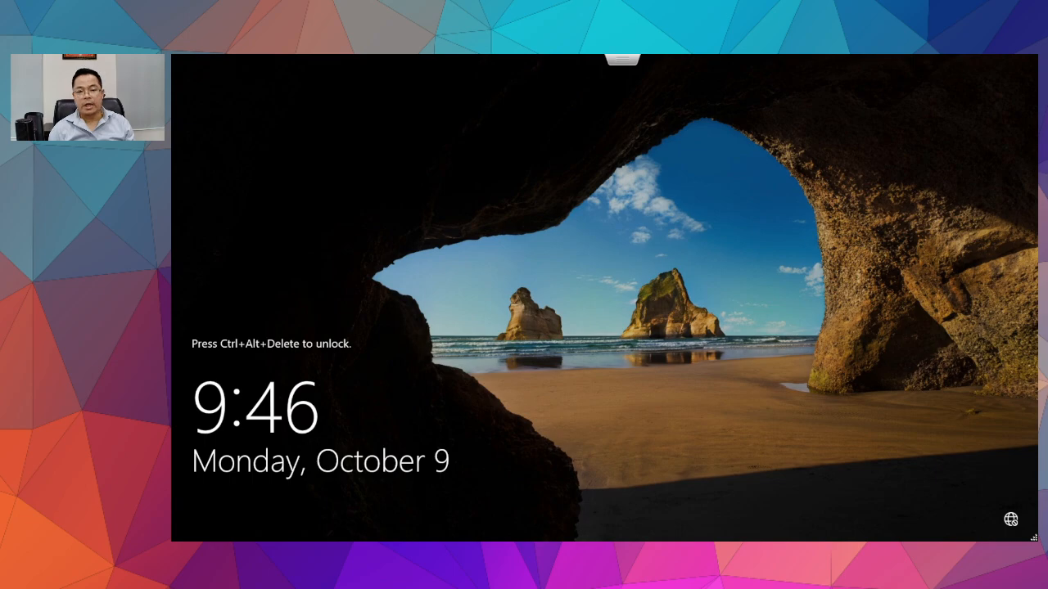
Send Ctrl-Alt-Delete to the restarted VM from the console Actions menu, back in full screen.
{"action": "key", "text": "Escape"}
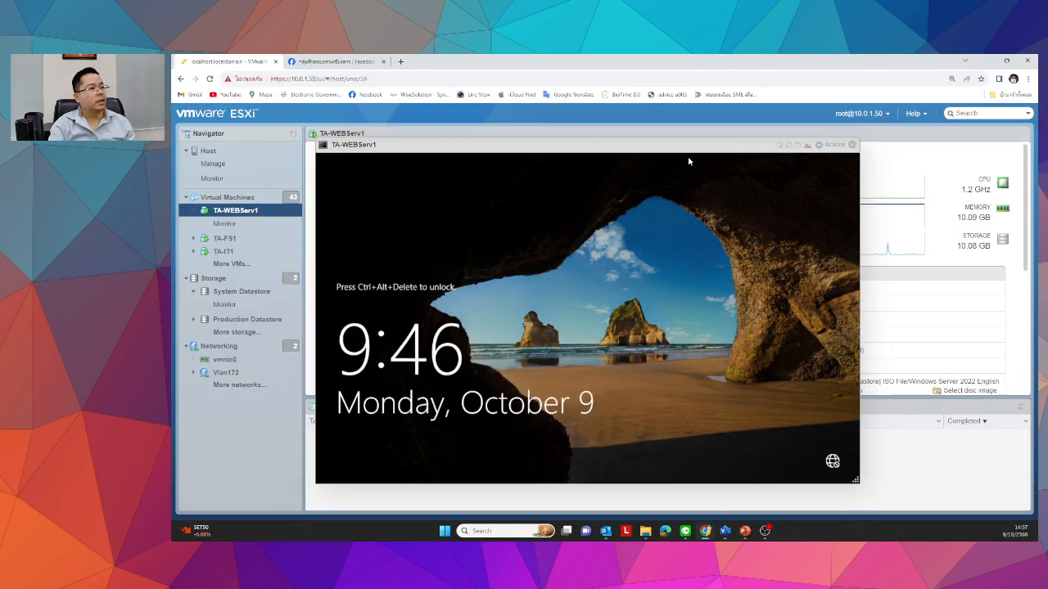
{"action": "left_click", "coordinate": [833, 145]}
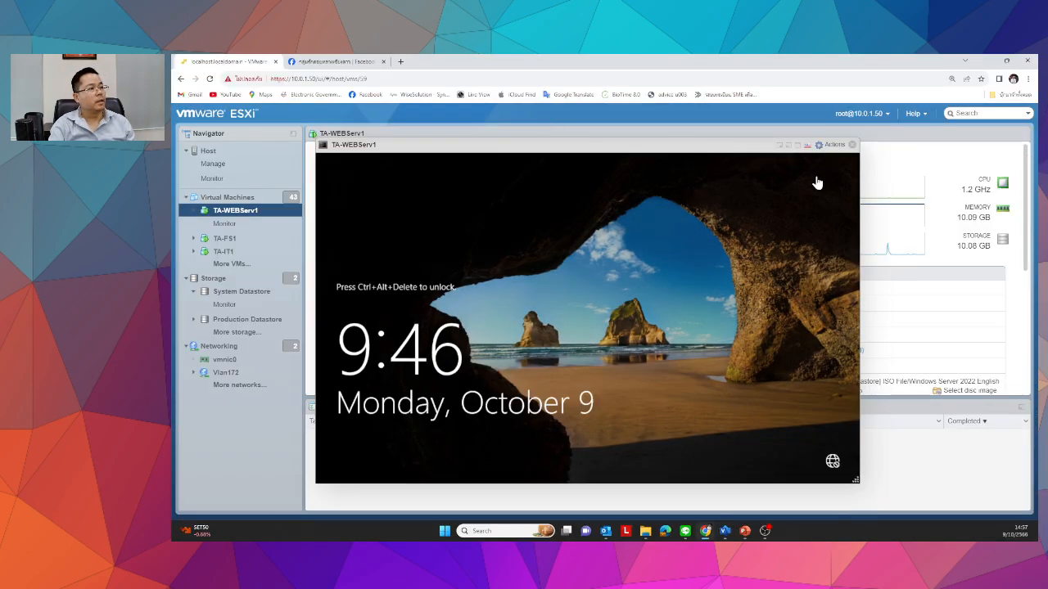
{"action": "left_click", "coordinate": [858, 228]}
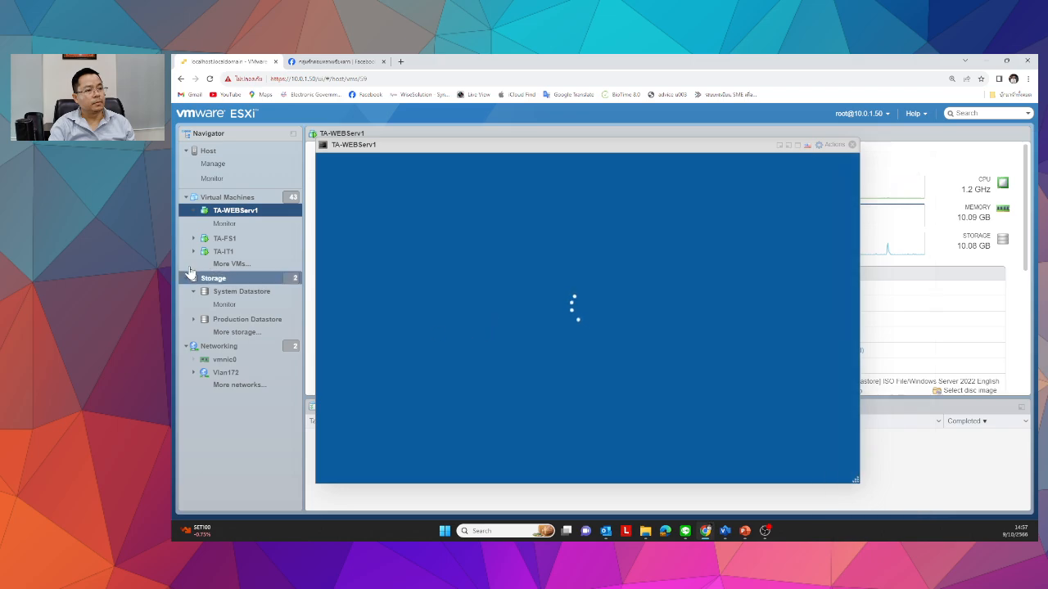
{"action": "left_click", "coordinate": [797, 145]}
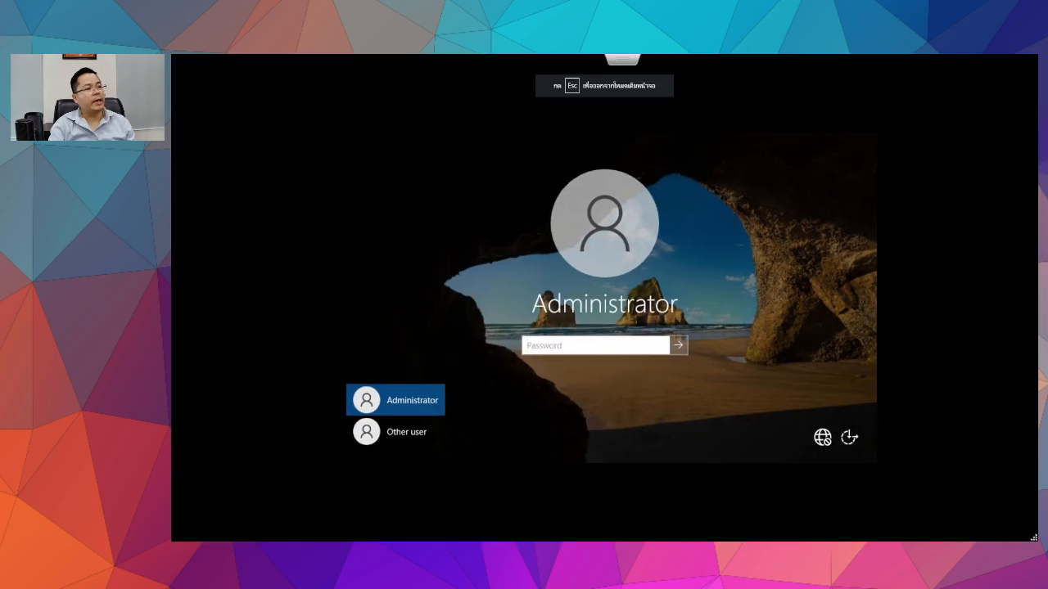
Sign in as Other user techadopt\administrator with the account password.
{"action": "left_click", "coordinate": [263, 507]}
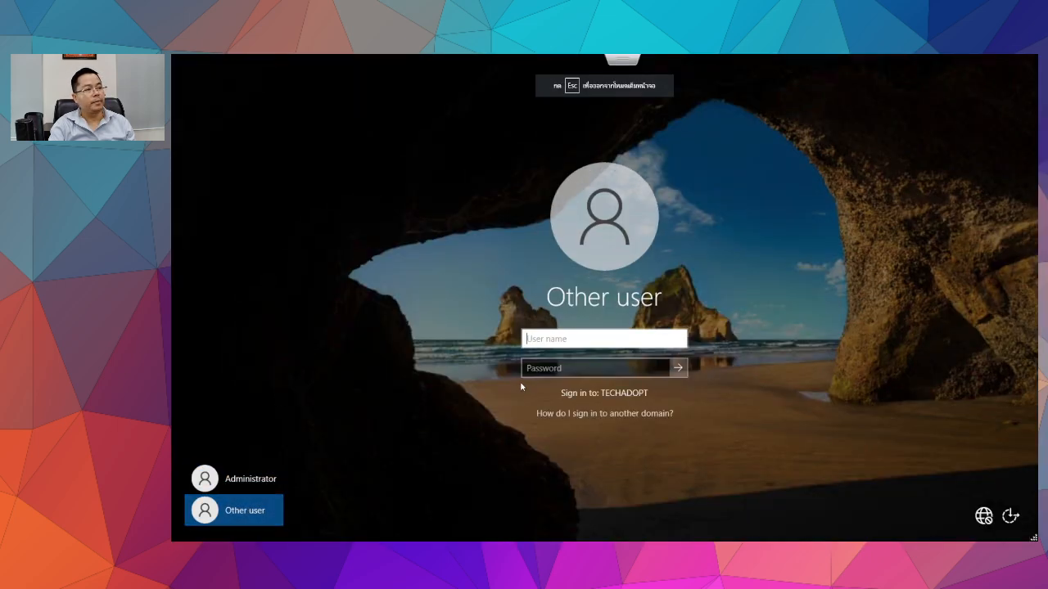
{"action": "type", "text": "te"}
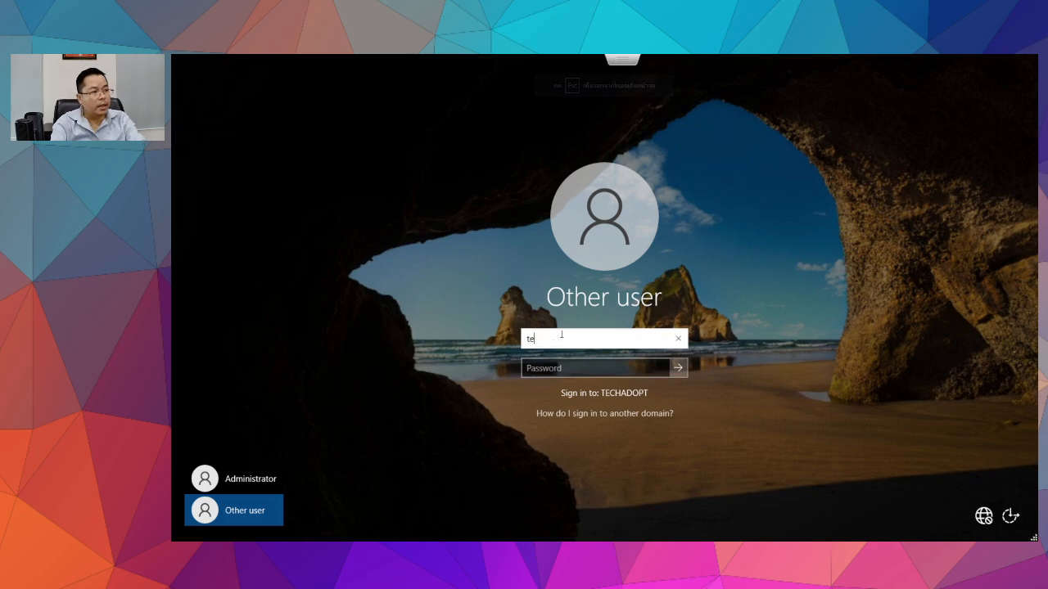
{"action": "type", "text": "cha"}
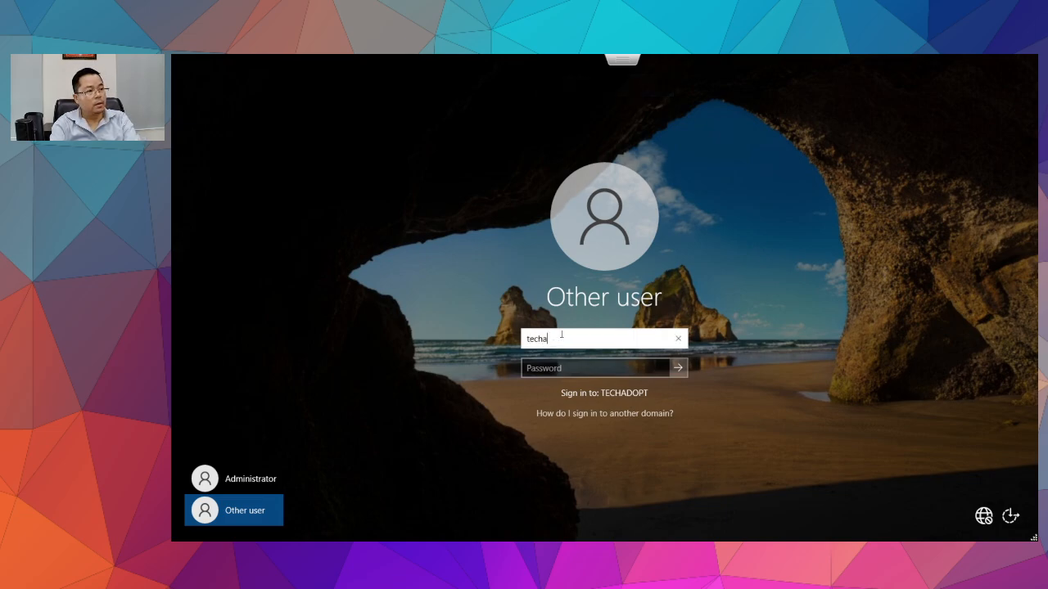
{"action": "type", "text": "dopt\\ad"}
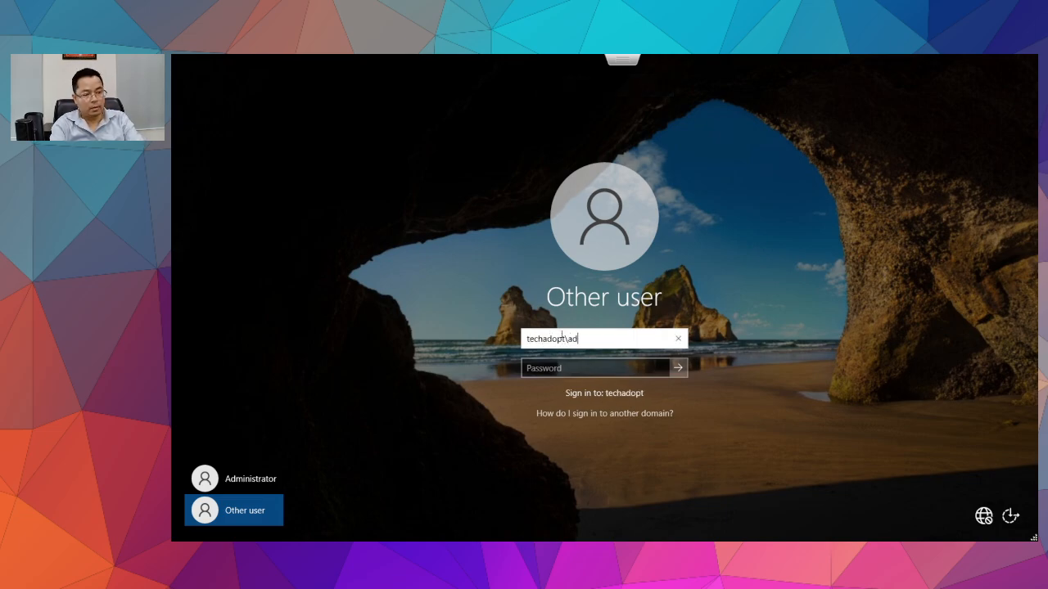
{"action": "type", "text": "ministrator"}
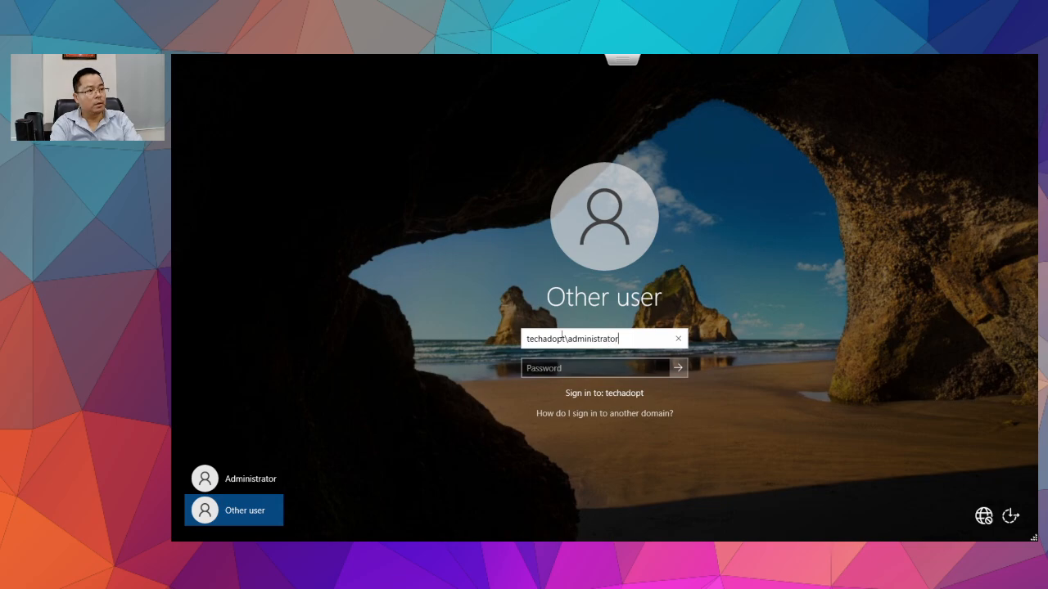
{"action": "key", "text": "Tab"}
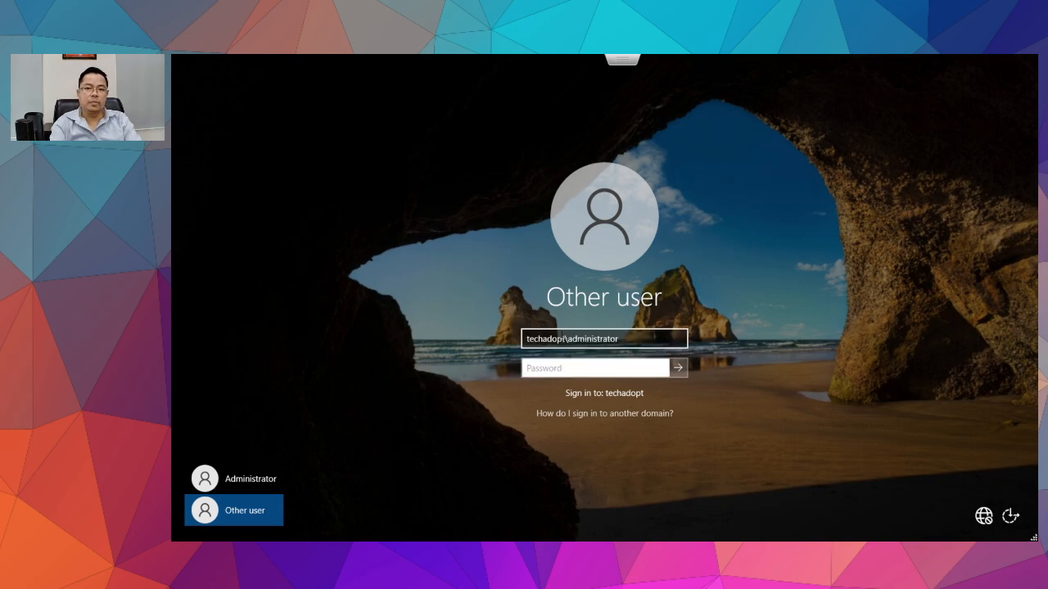
{"action": "key", "text": "Tab"}
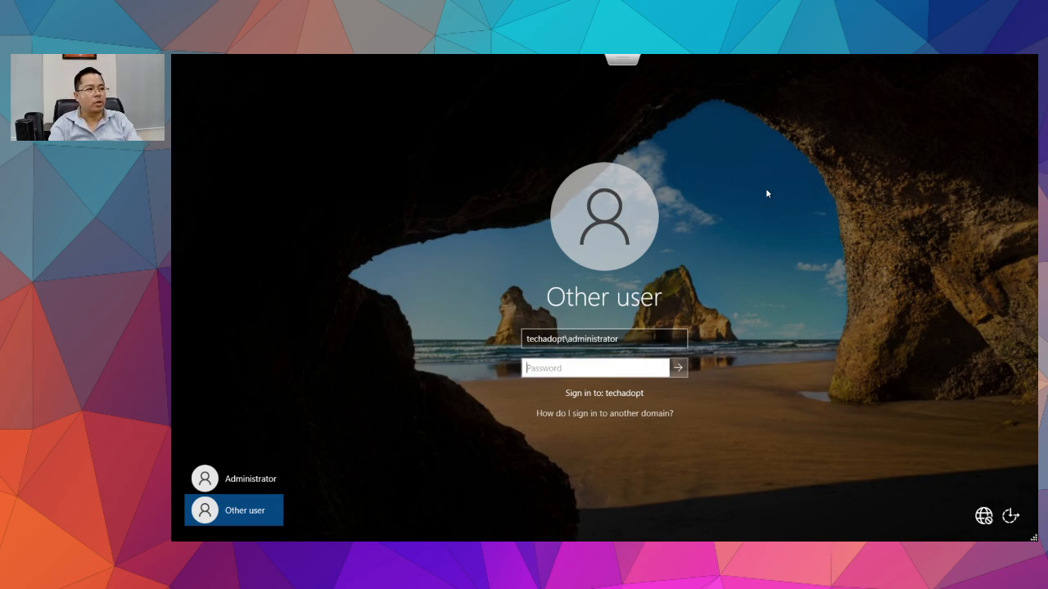
{"action": "type", "text": "••"}
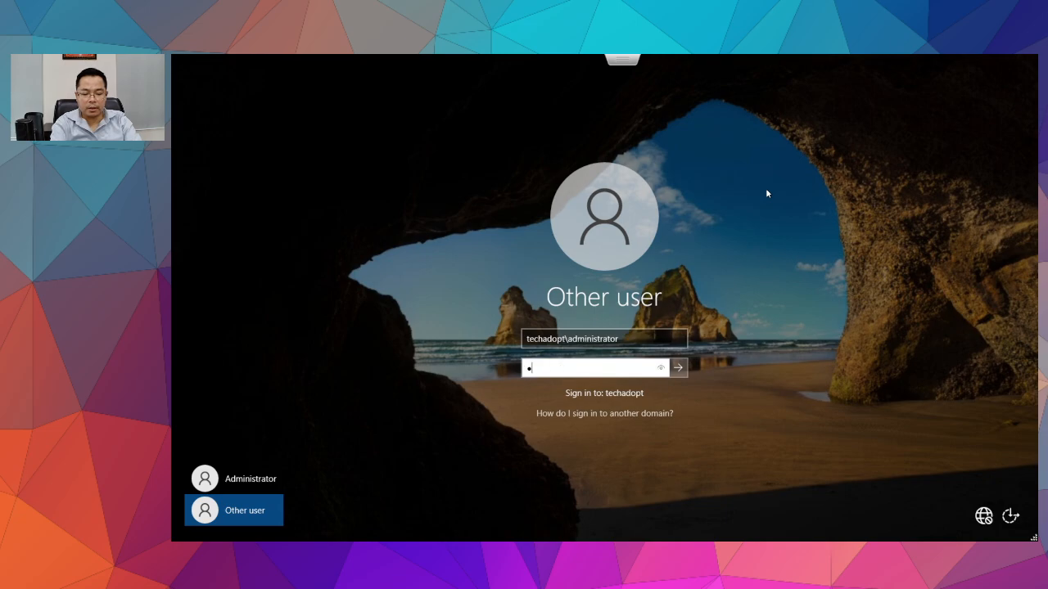
{"action": "type", "text": "•••••••••"}
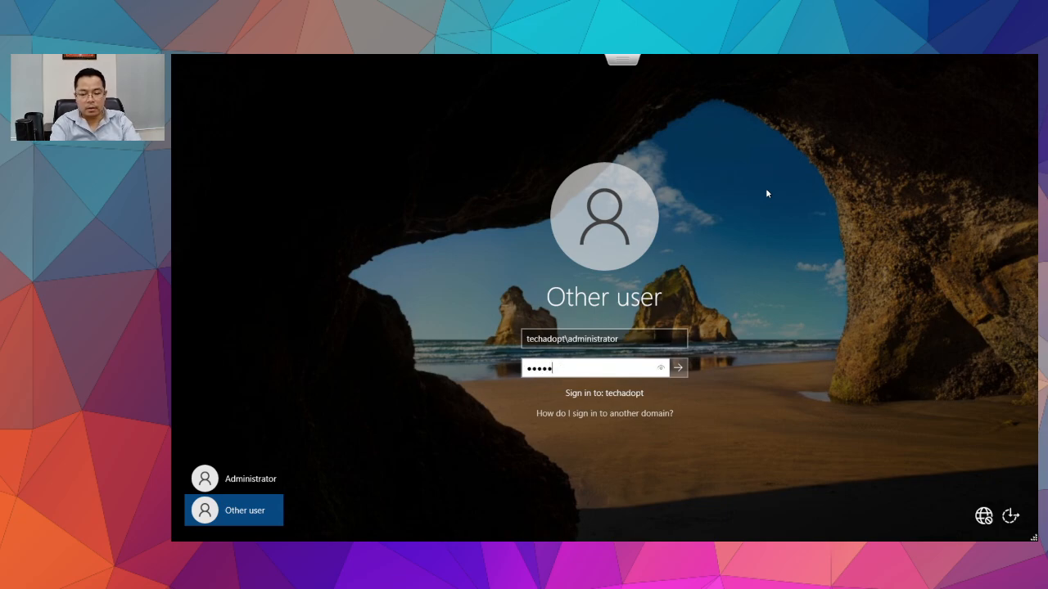
{"action": "key", "text": "Return"}
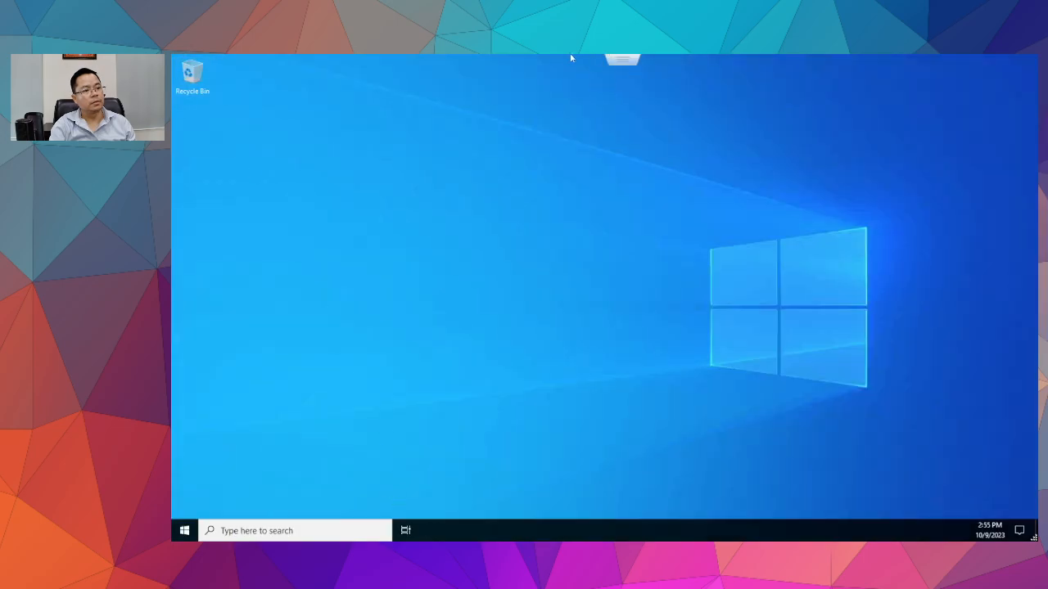
Exit full screen and set the guest taskbar's Search box to Hidden.
{"action": "left_click", "coordinate": [604, 85]}
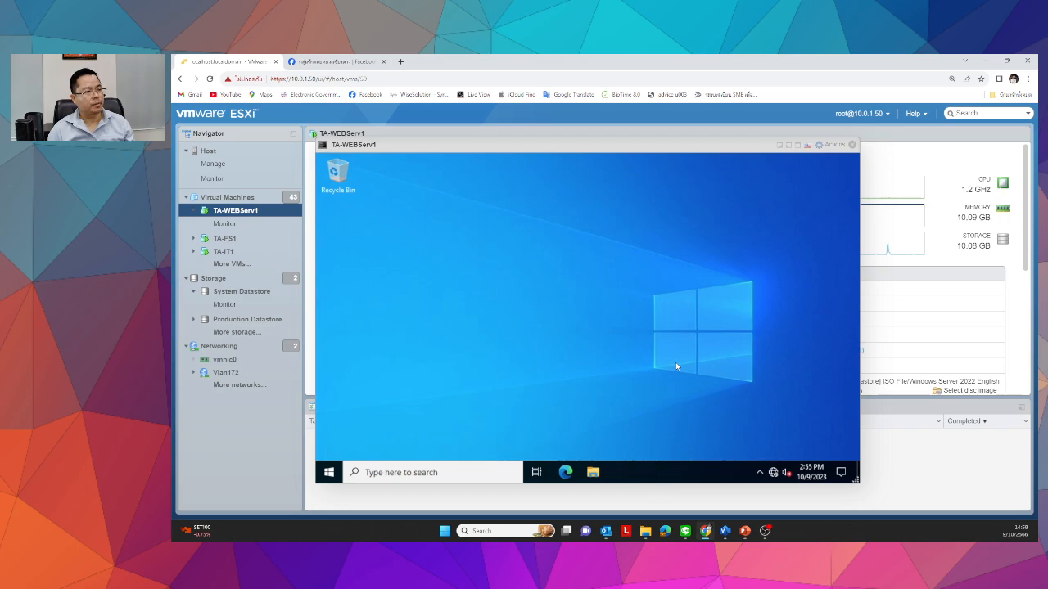
{"action": "right_click", "coordinate": [659, 472]}
{"action": "mouse_move", "coordinate": [686, 248]}
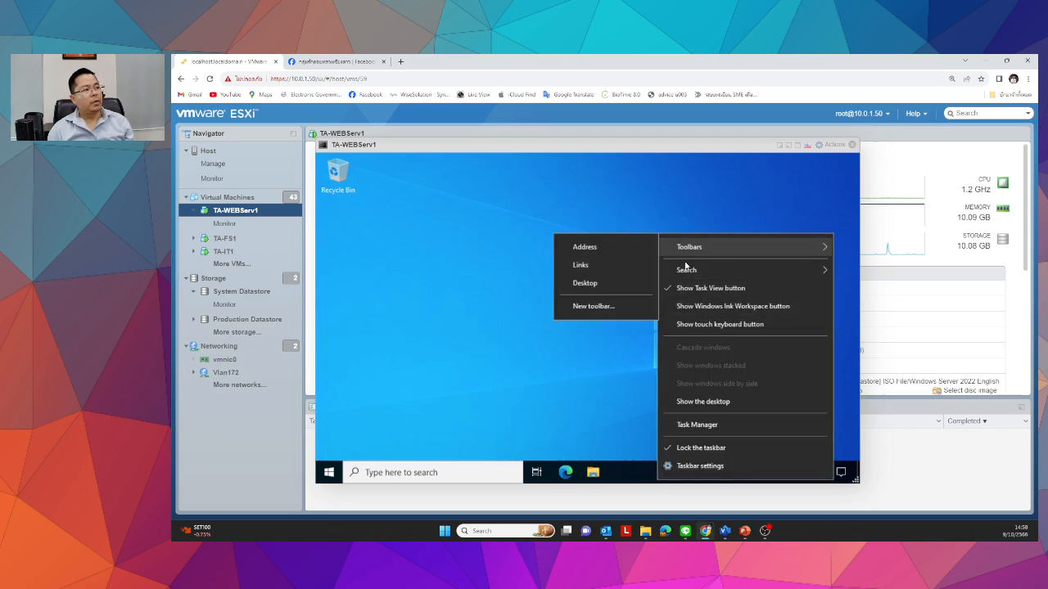
{"action": "mouse_move", "coordinate": [686, 270]}
{"action": "left_click", "coordinate": [581, 277]}
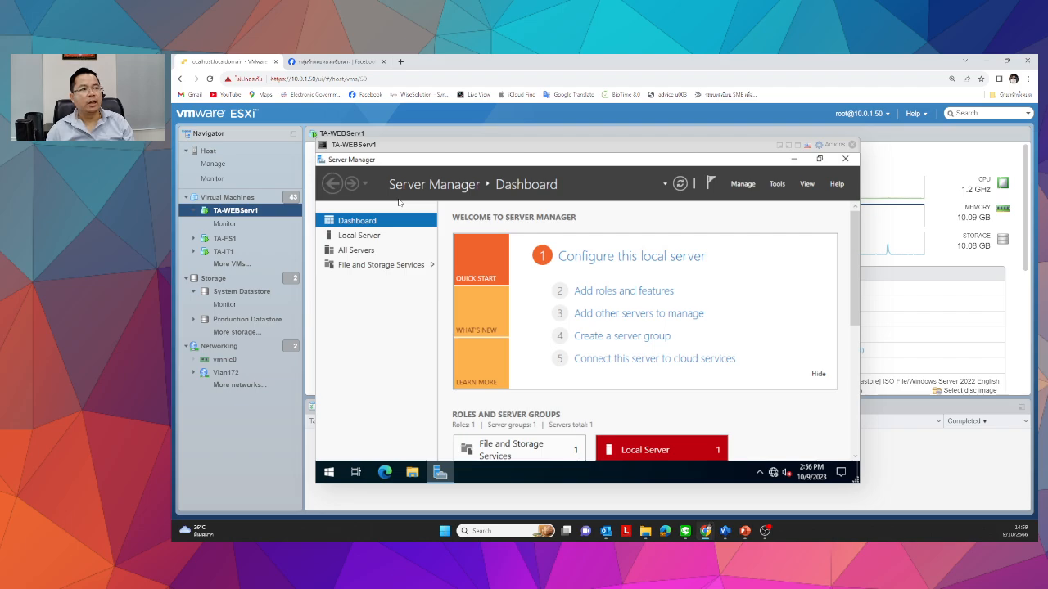
Close Server Manager and the VM console window.
{"action": "left_click_drag", "start_coordinate": [379, 144], "coordinate": [438, 175]}
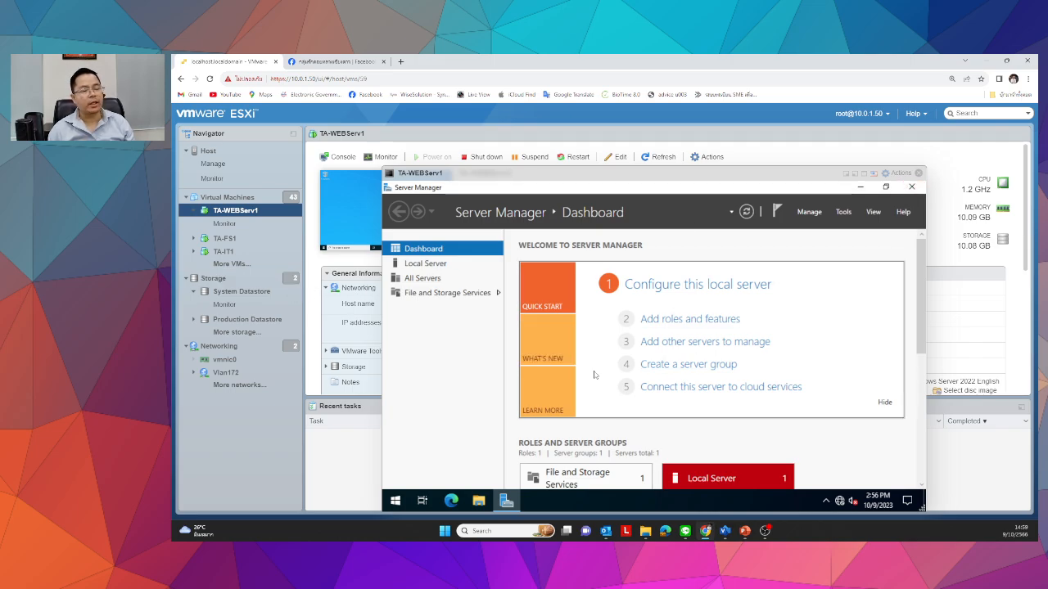
{"action": "left_click", "coordinate": [915, 187]}
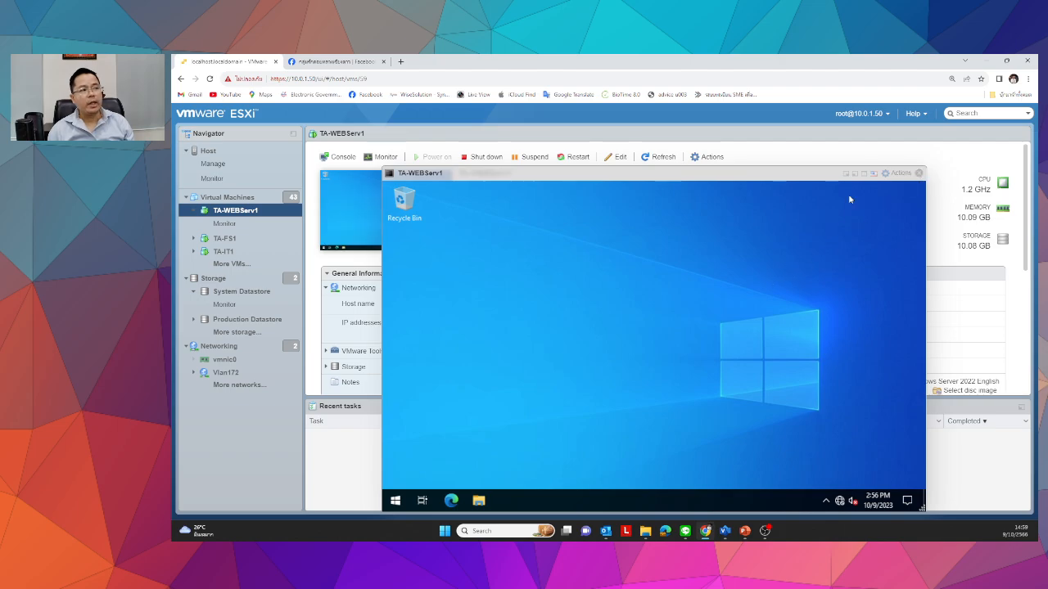
{"action": "left_click", "coordinate": [919, 173]}
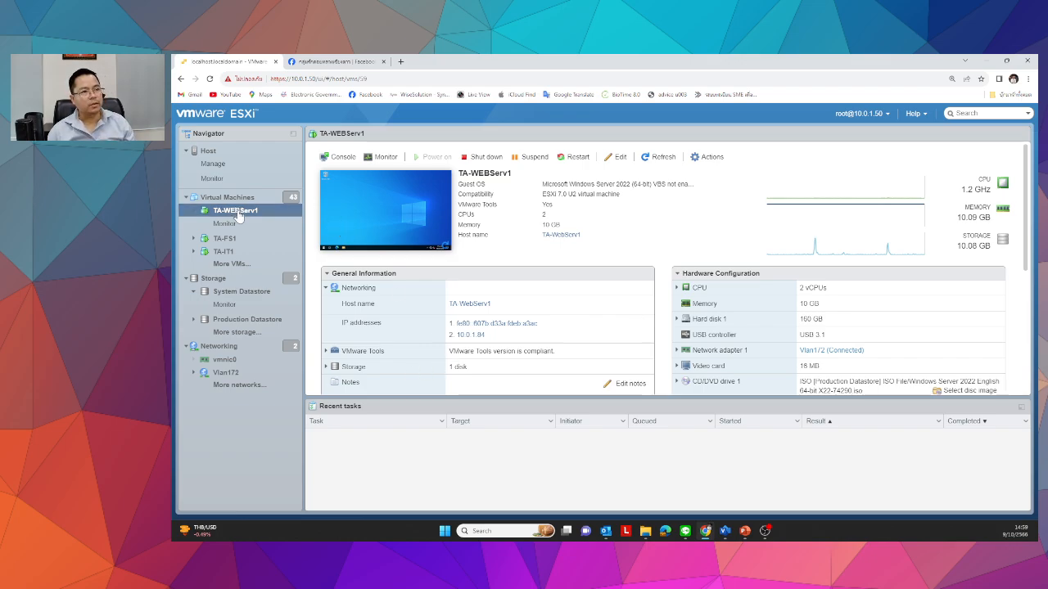
Go back to TA-WEBServ1 from TA-FS1 and open its console full screen.
{"action": "left_click", "coordinate": [223, 238]}
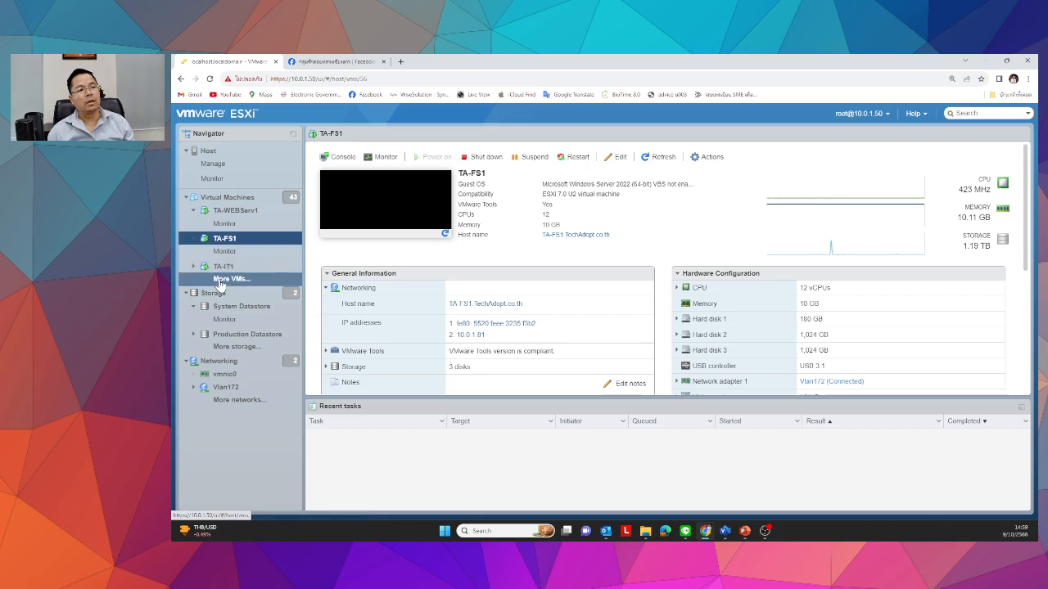
{"action": "left_click", "coordinate": [233, 212]}
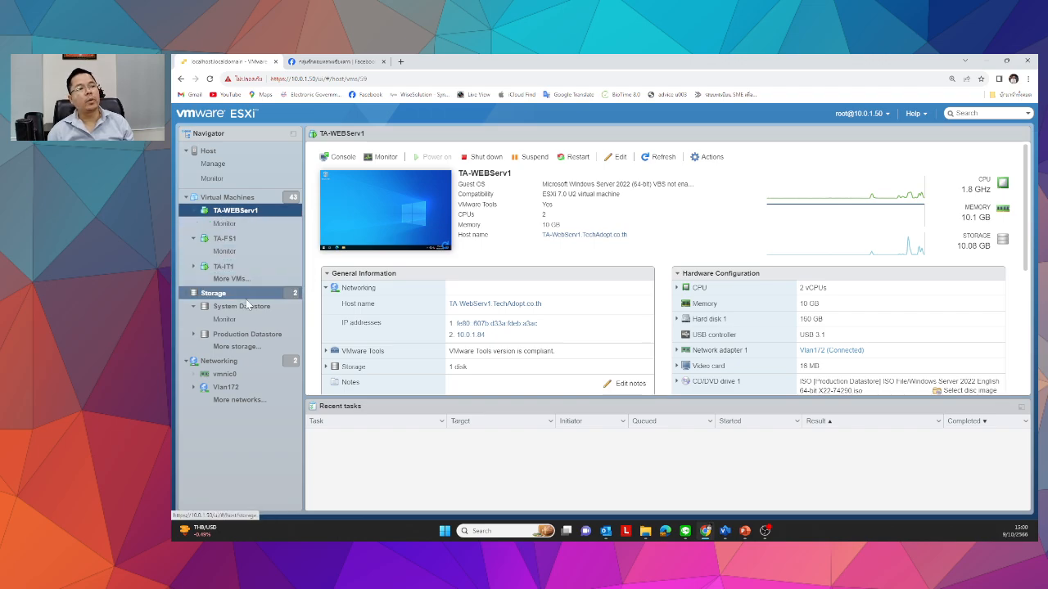
{"action": "left_click", "coordinate": [384, 216]}
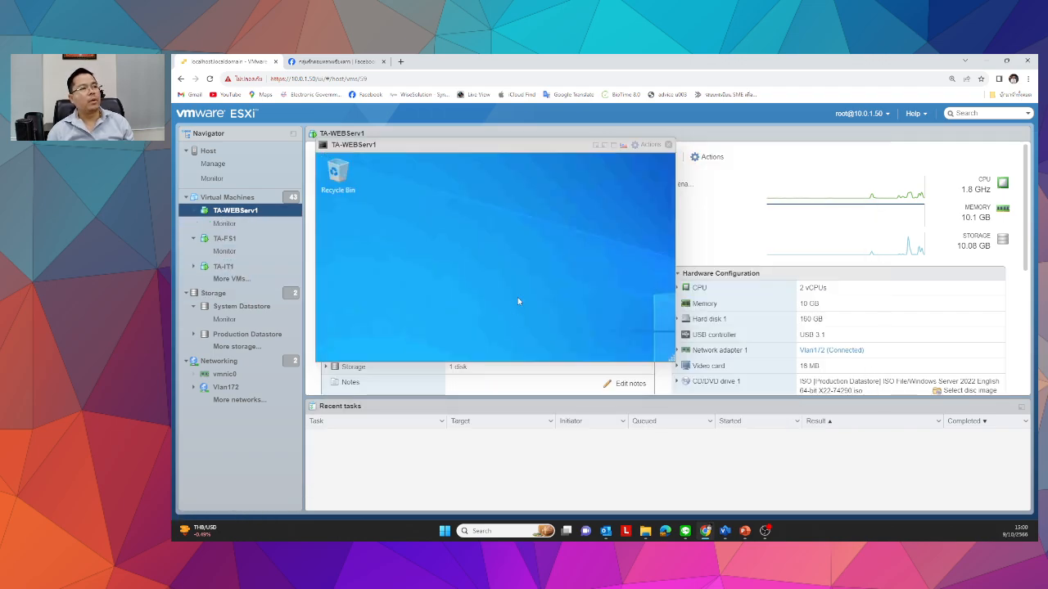
{"action": "left_click", "coordinate": [604, 145]}
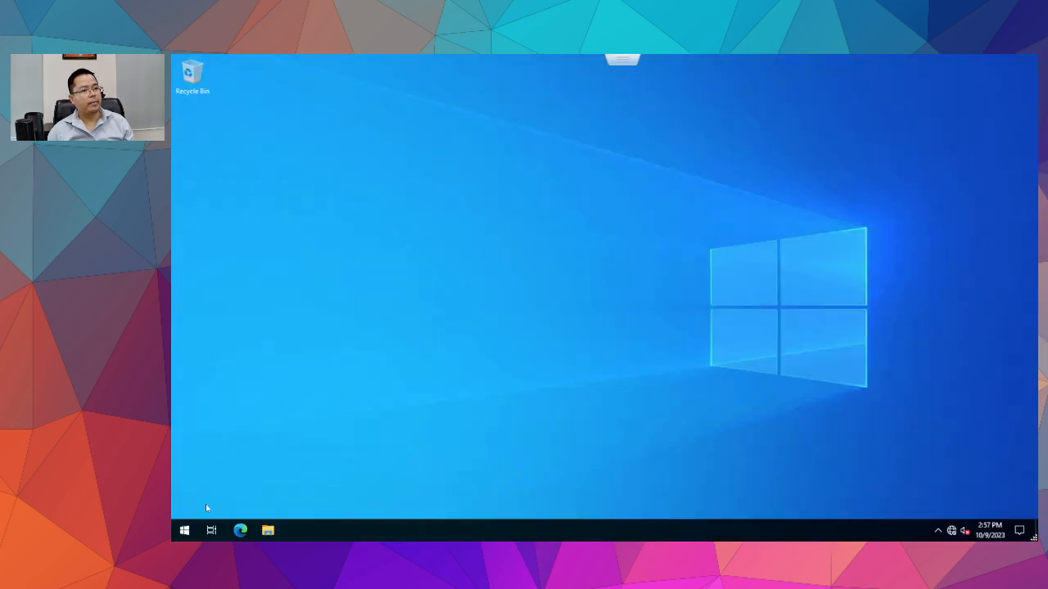
Launch Computer Management from Windows Administrative Tools and open Local Users and Groups > Groups.
{"action": "left_click", "coordinate": [184, 530]}
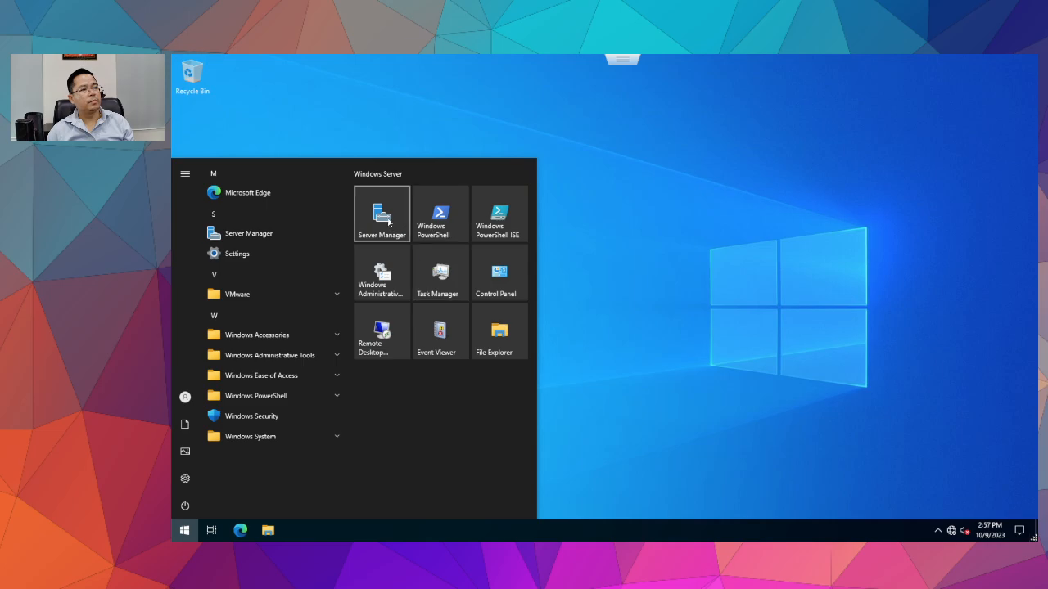
{"action": "left_click", "coordinate": [415, 157]}
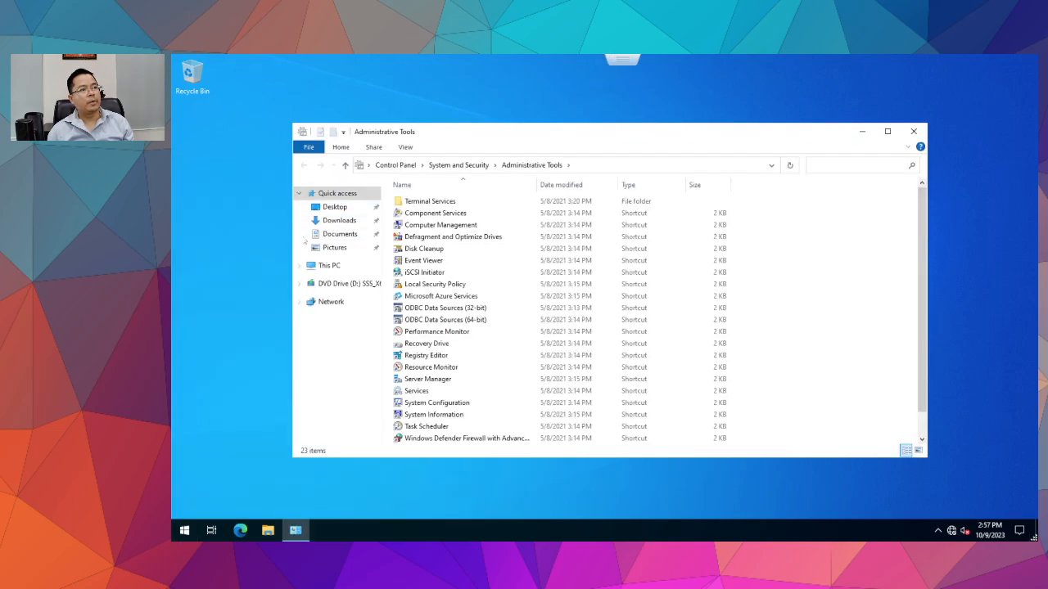
{"action": "left_click", "coordinate": [442, 229]}
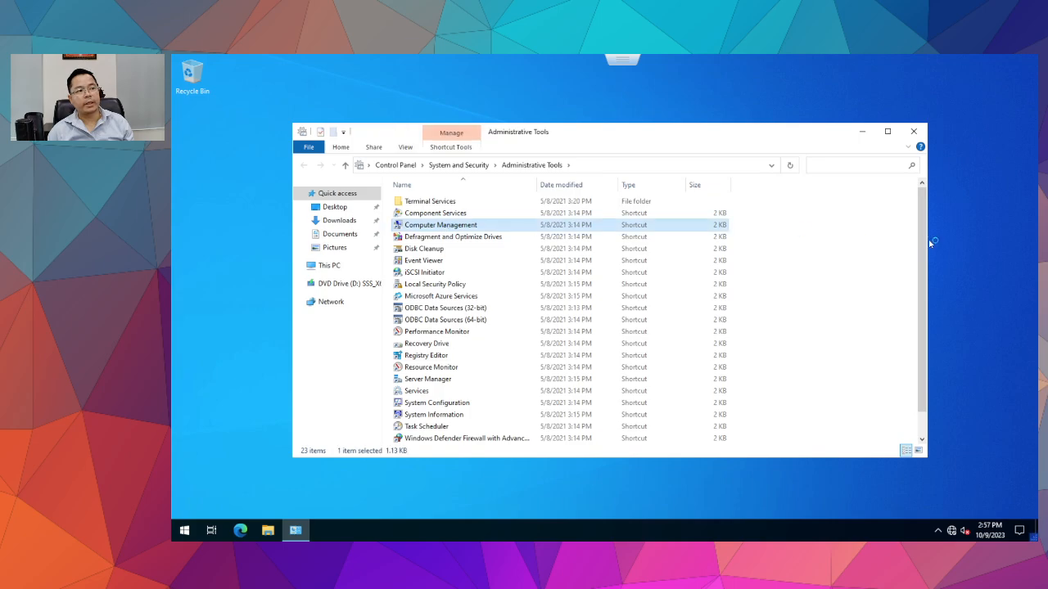
{"action": "double_click", "coordinate": [458, 225]}
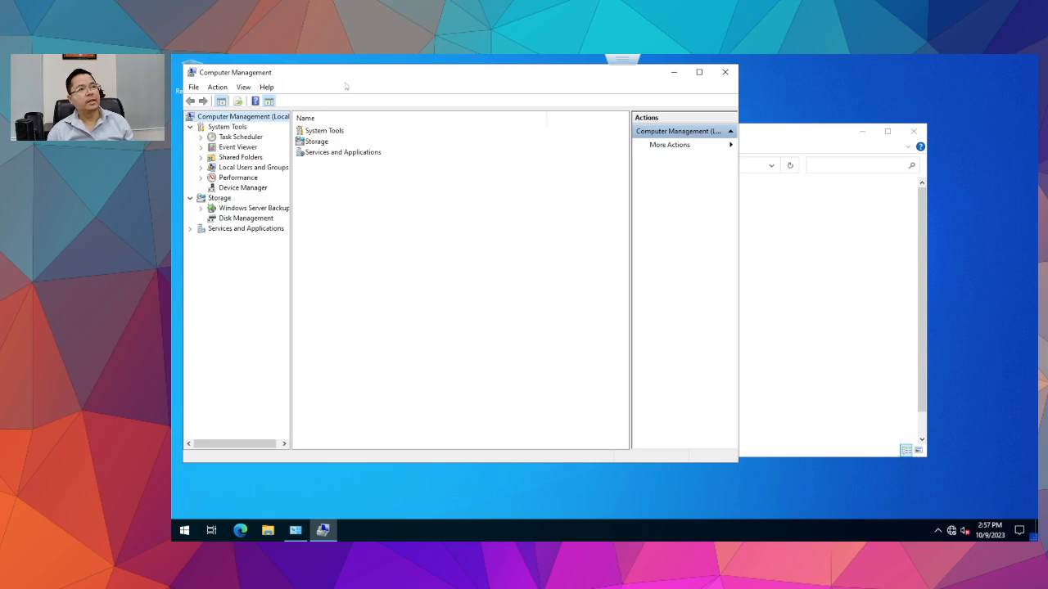
{"action": "left_click_drag", "start_coordinate": [358, 74], "coordinate": [612, 109]}
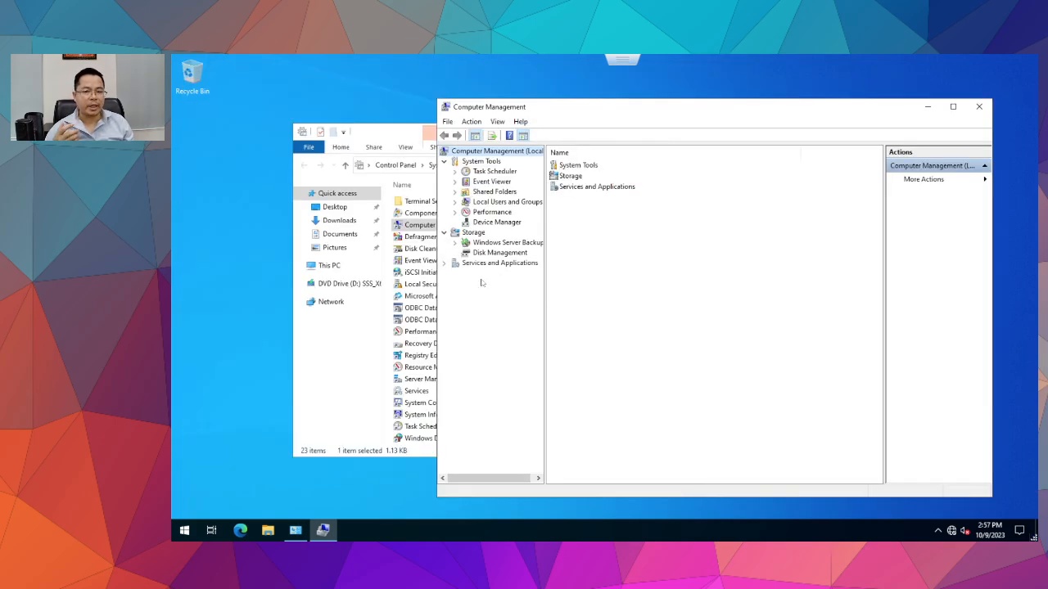
{"action": "left_click", "coordinate": [503, 202]}
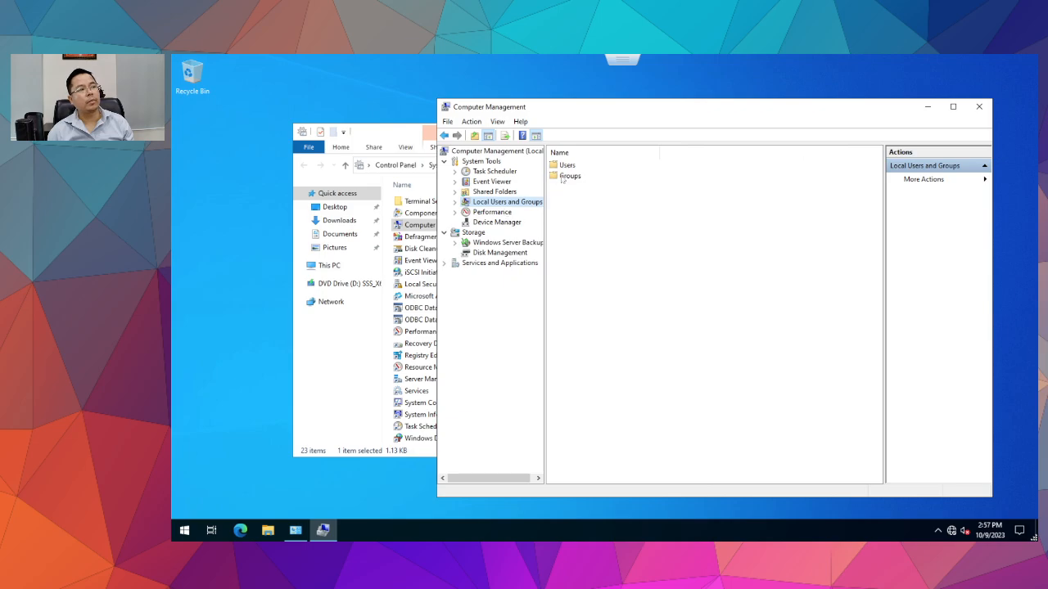
{"action": "double_click", "coordinate": [563, 177]}
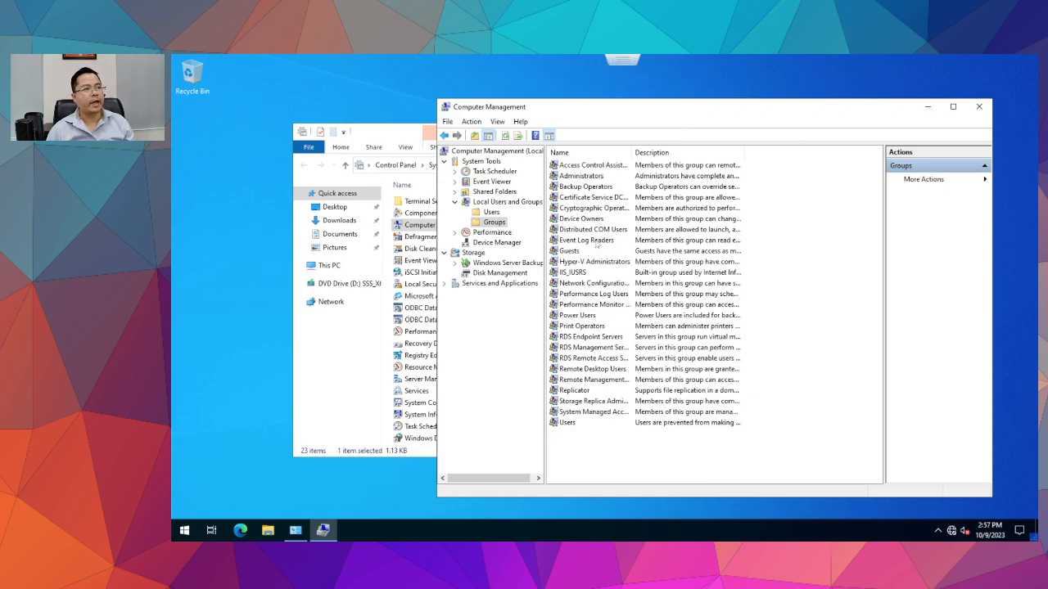
In Administrators properties, start an advanced Add search with location set to the ฝ่ายไอที container.
{"action": "double_click", "coordinate": [592, 178]}
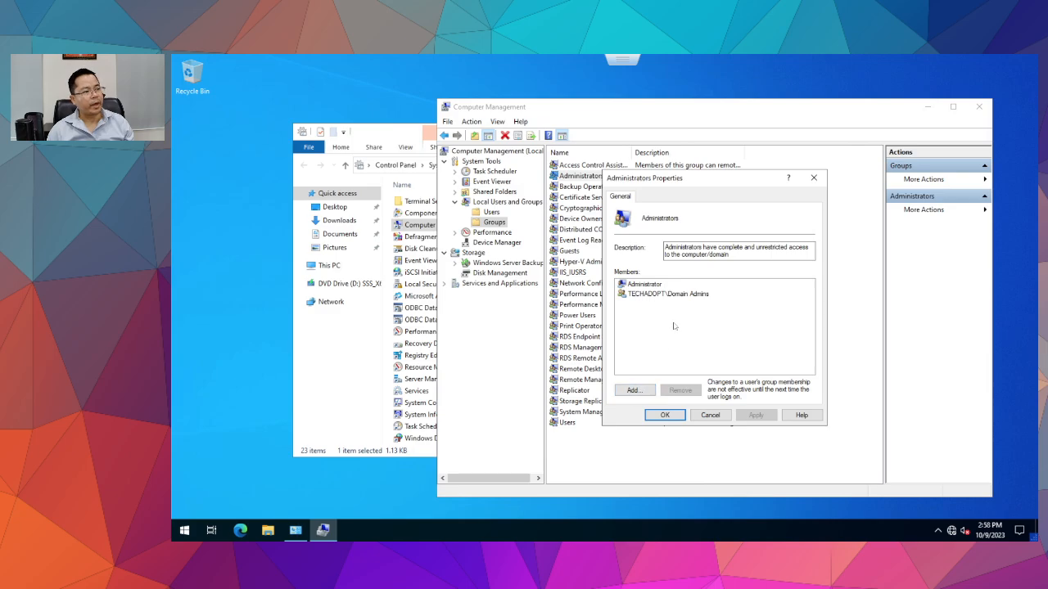
{"action": "left_click", "coordinate": [688, 294]}
{"action": "left_click", "coordinate": [631, 390]}
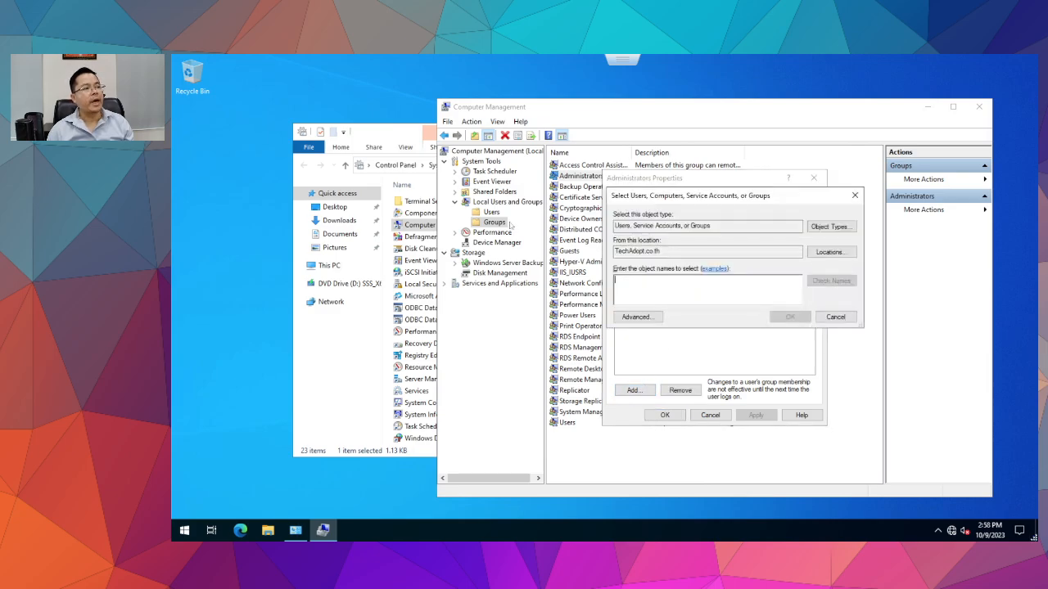
{"action": "left_click", "coordinate": [652, 319]}
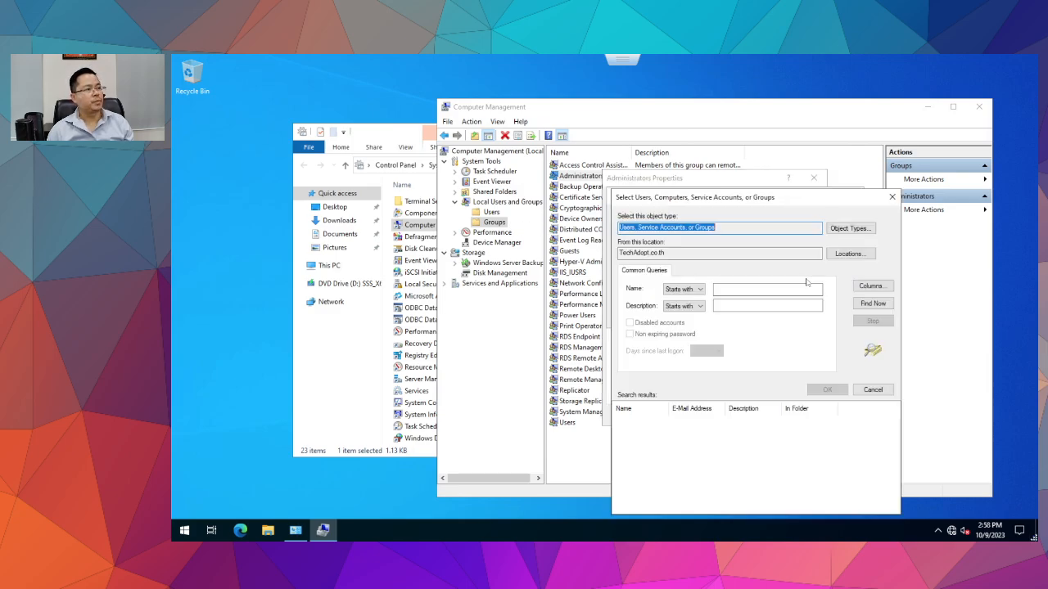
{"action": "left_click", "coordinate": [851, 228]}
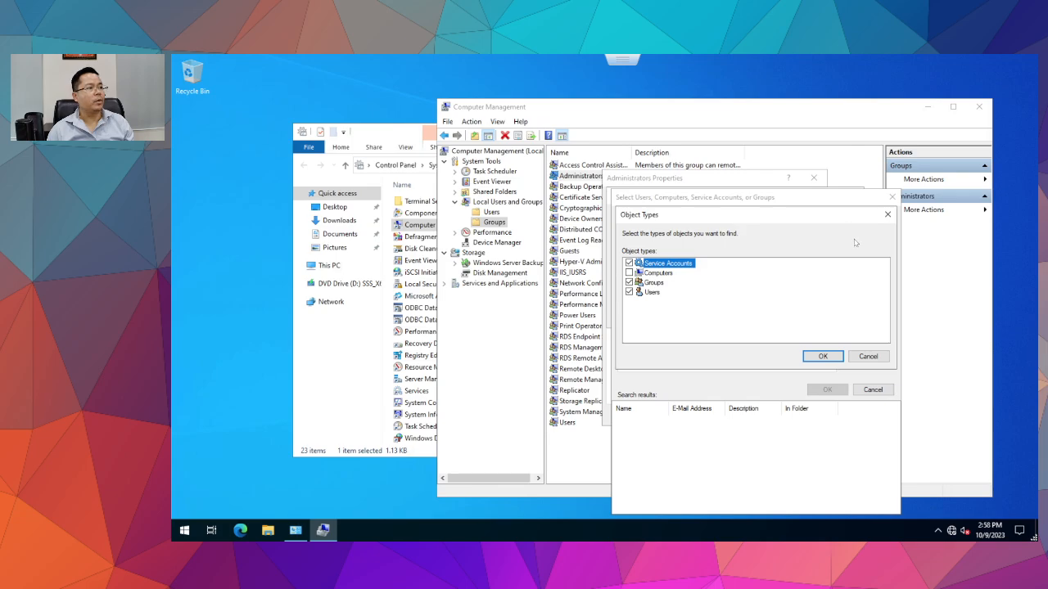
{"action": "left_click", "coordinate": [866, 357]}
{"action": "left_click", "coordinate": [846, 255]}
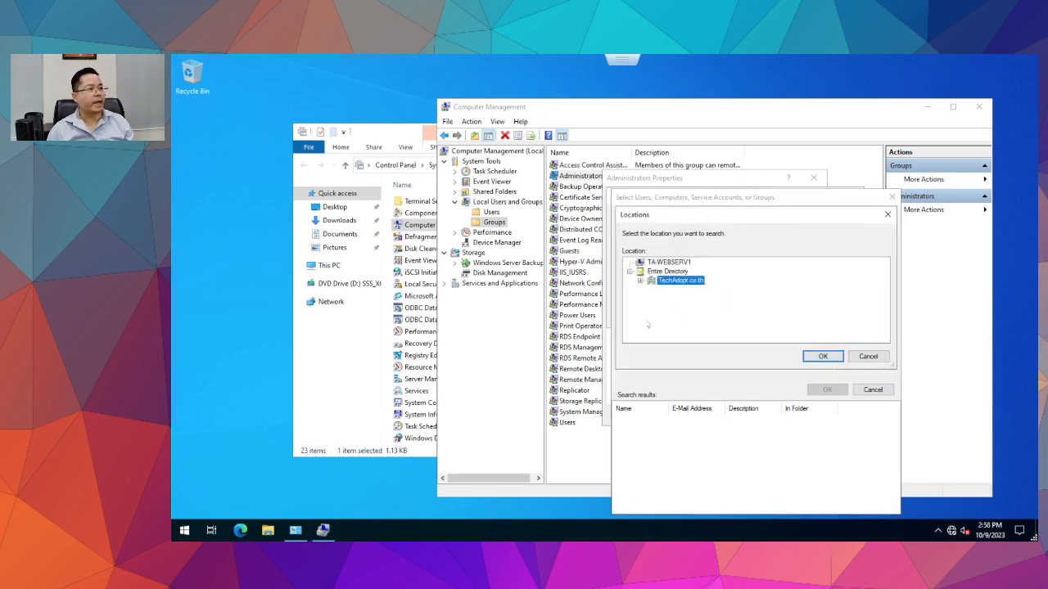
{"action": "left_click", "coordinate": [644, 288]}
{"action": "scroll", "coordinate": [735, 300], "scroll_direction": "down", "scroll_amount": 1}
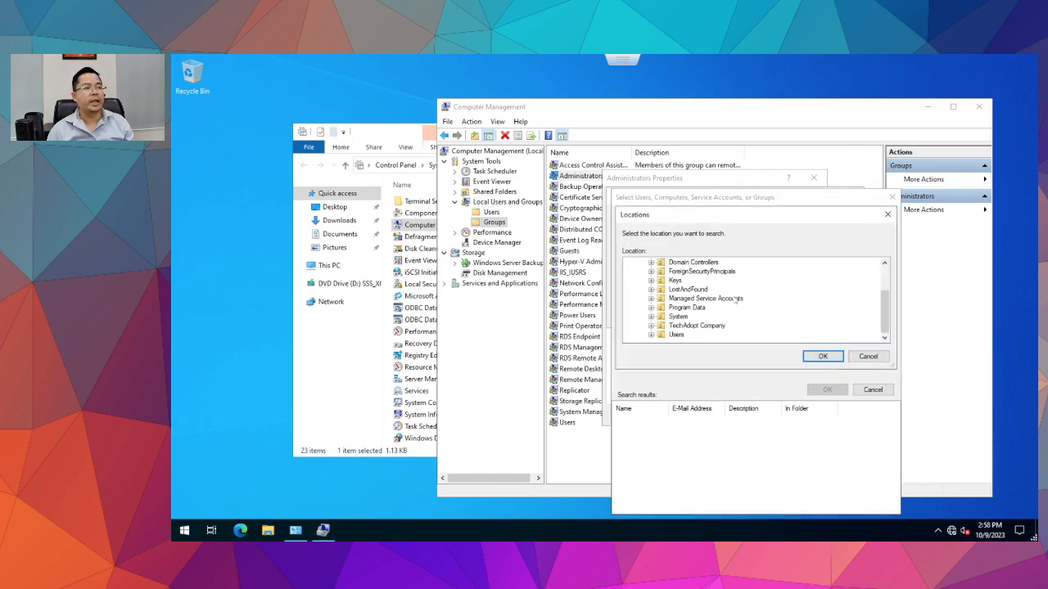
{"action": "left_click", "coordinate": [651, 327]}
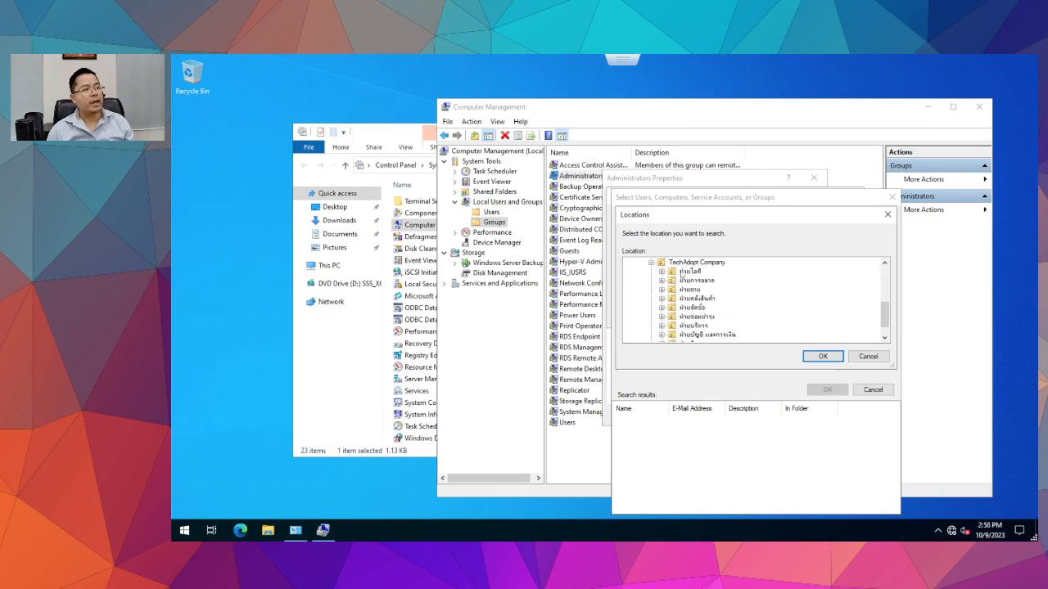
{"action": "left_click", "coordinate": [689, 271]}
{"action": "left_click", "coordinate": [822, 356]}
Find the ฝ่ายไอที accounts and add a single domain user to Administrators.
{"action": "left_click", "coordinate": [871, 304]}
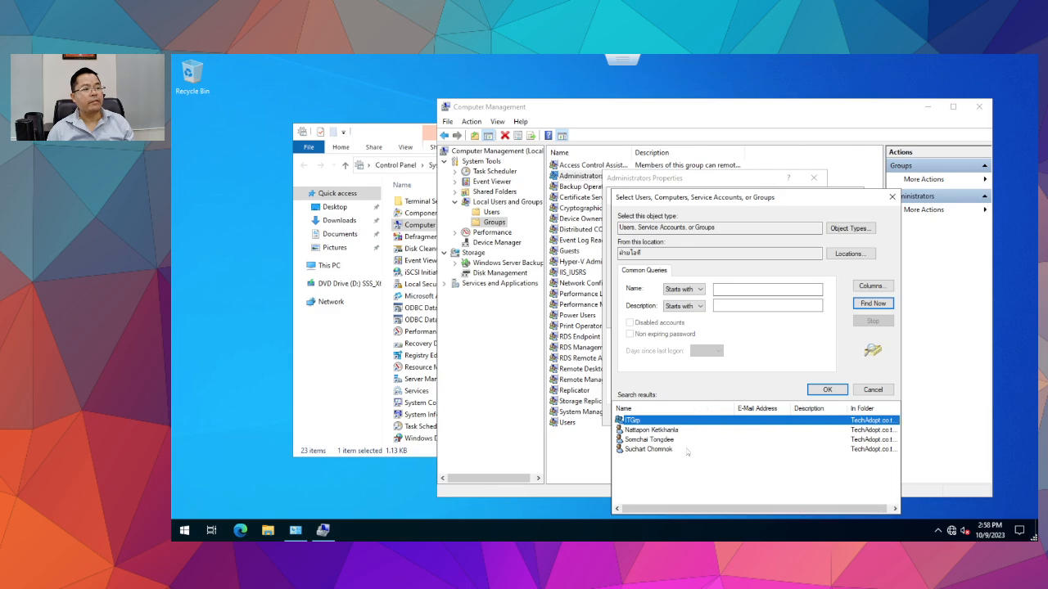
{"action": "left_click", "coordinate": [653, 430]}
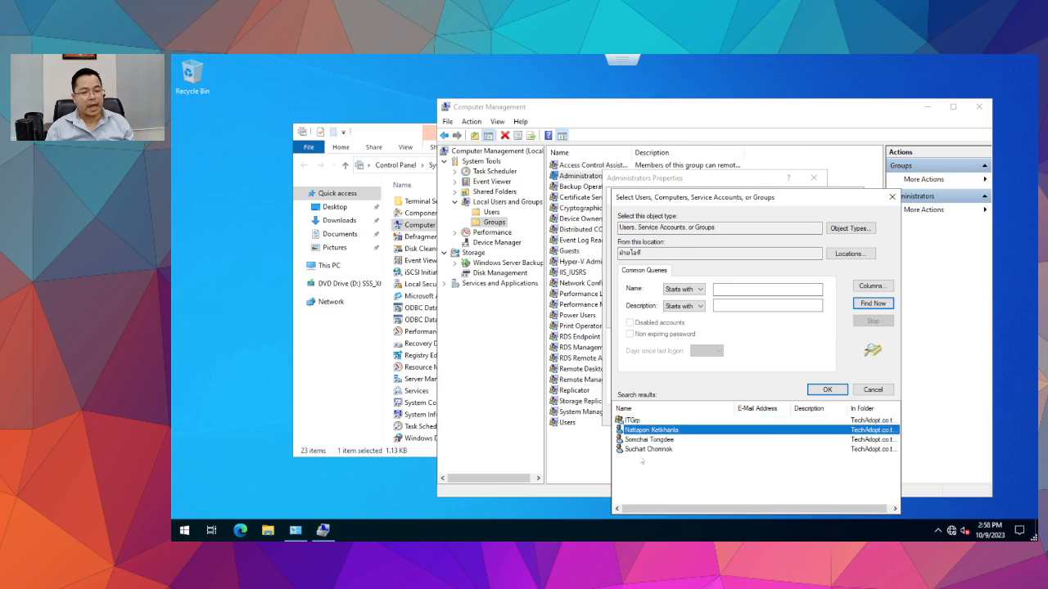
{"action": "left_click", "coordinate": [646, 449], "text": "shift"}
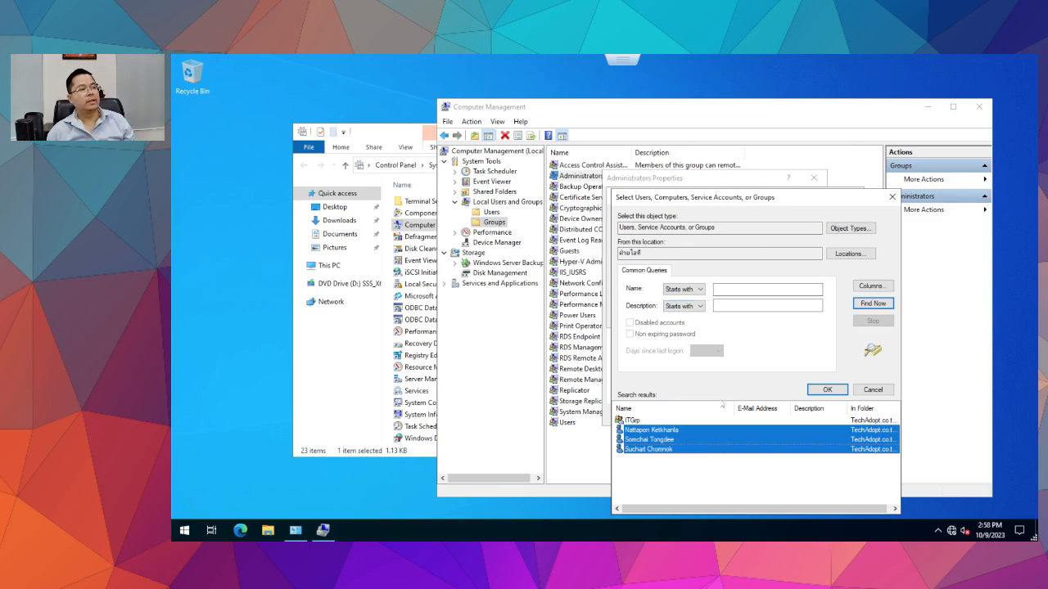
{"action": "left_click", "coordinate": [678, 492]}
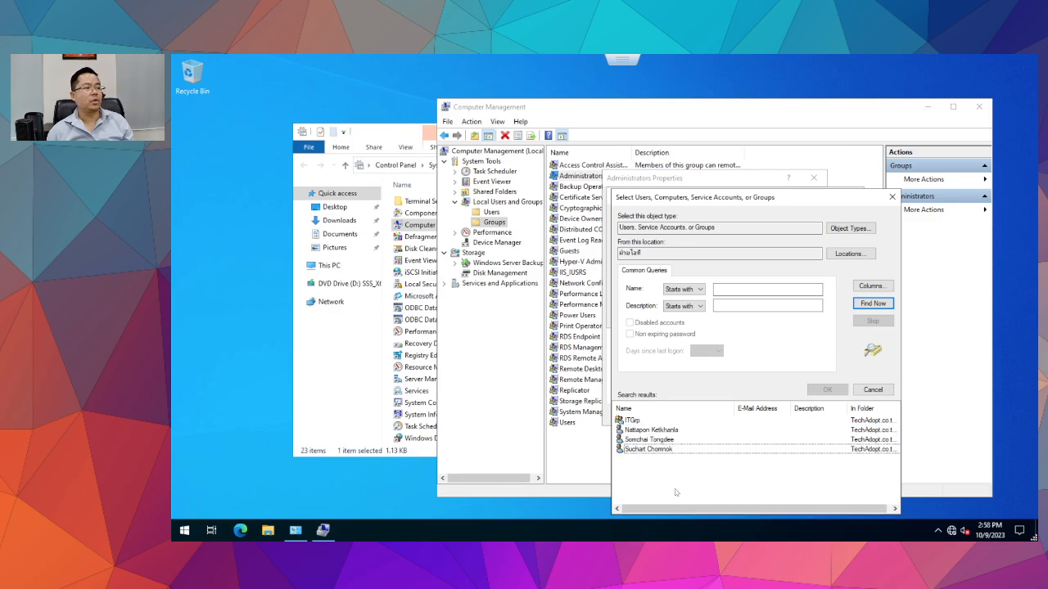
{"action": "left_click", "coordinate": [637, 432]}
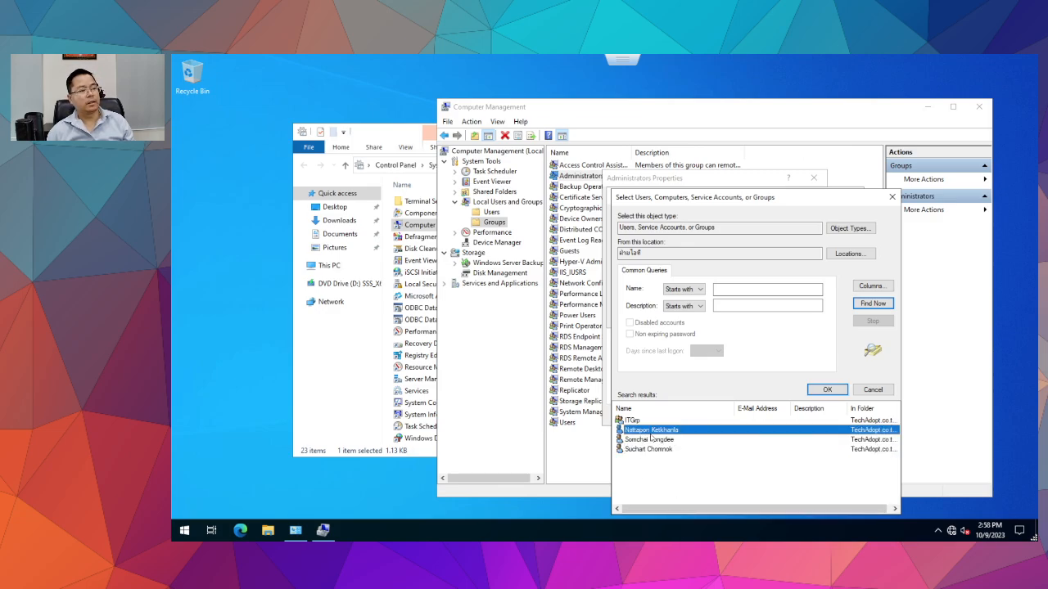
{"action": "left_click", "coordinate": [827, 391]}
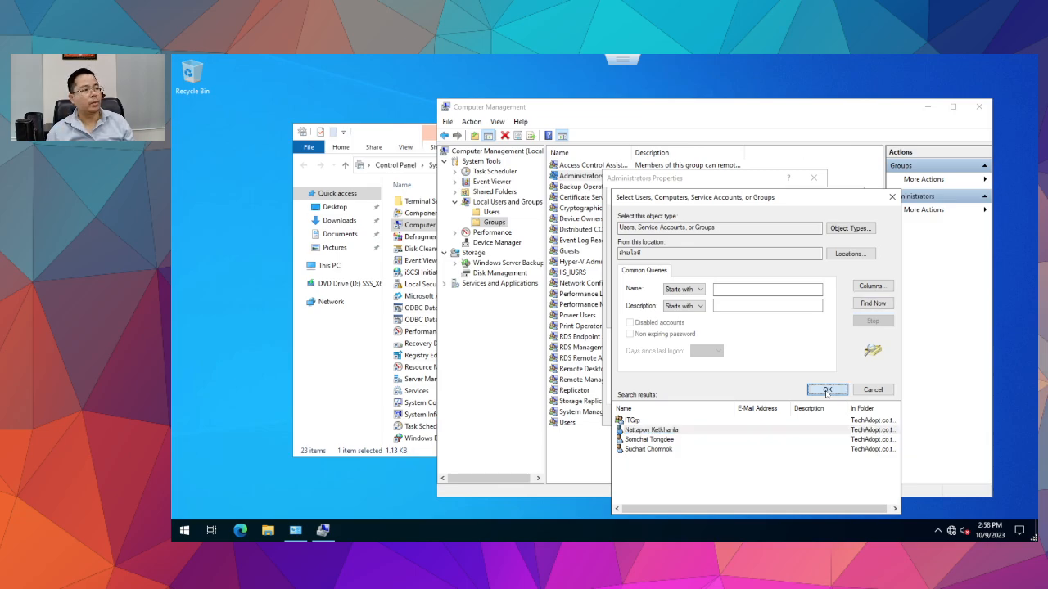
{"action": "key", "text": "Return"}
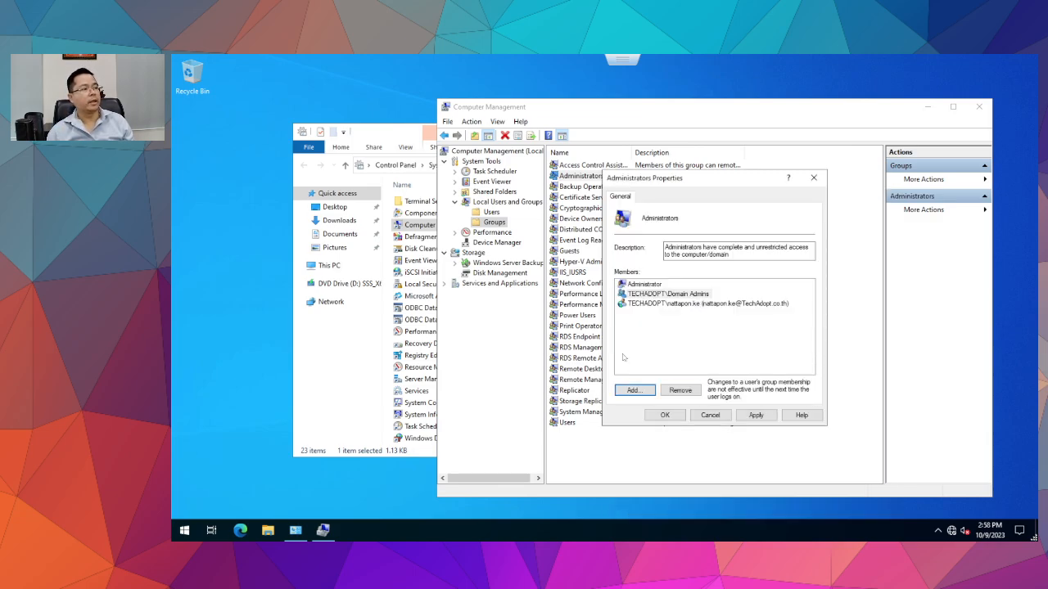
Apply the new Administrators group membership.
{"action": "left_click", "coordinate": [685, 304]}
{"action": "left_click", "coordinate": [686, 294]}
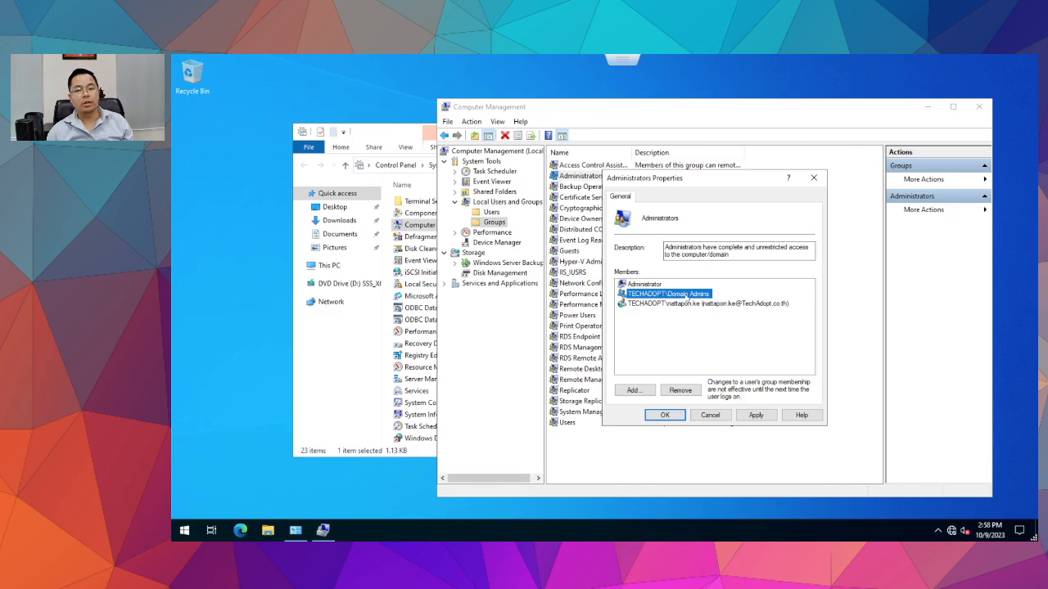
{"action": "left_click", "coordinate": [695, 306]}
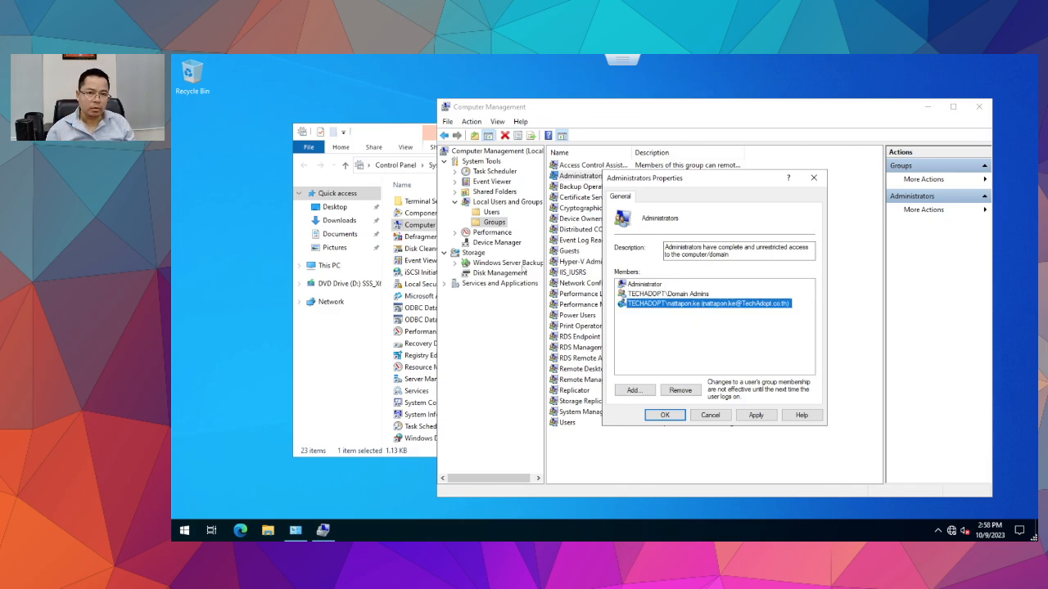
{"action": "left_click", "coordinate": [755, 415]}
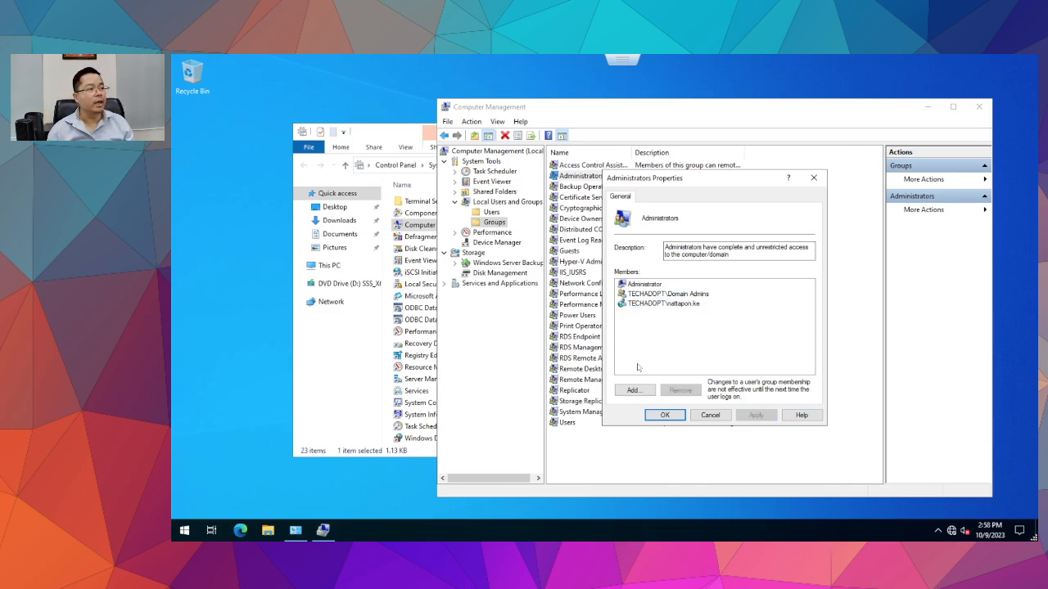
{"action": "left_click", "coordinate": [698, 304]}
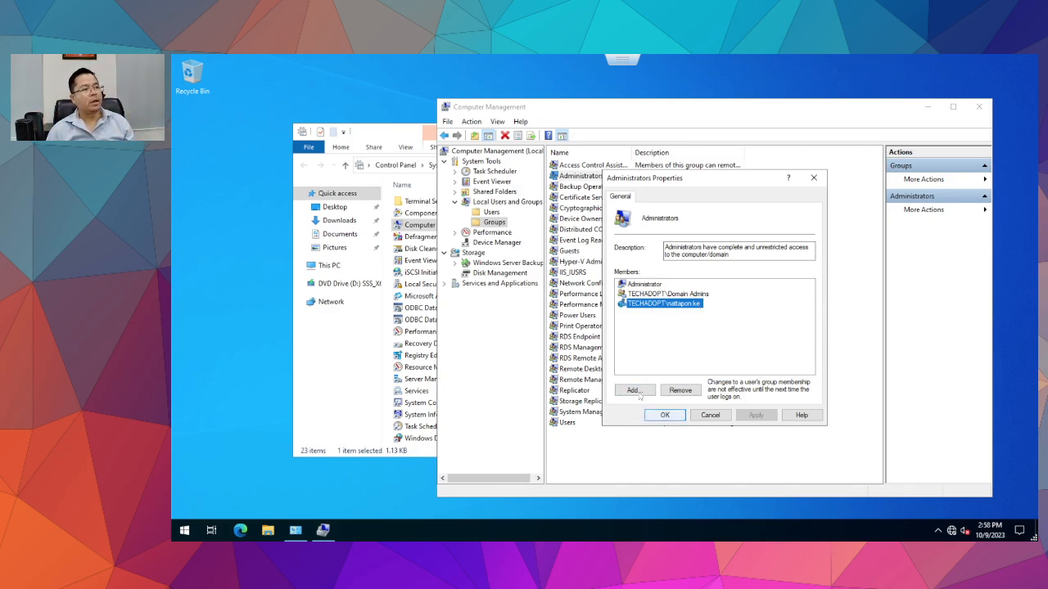
Review the three Administrators members: local Administrator, Domain Admins and the new domain user.
{"action": "left_click", "coordinate": [637, 285]}
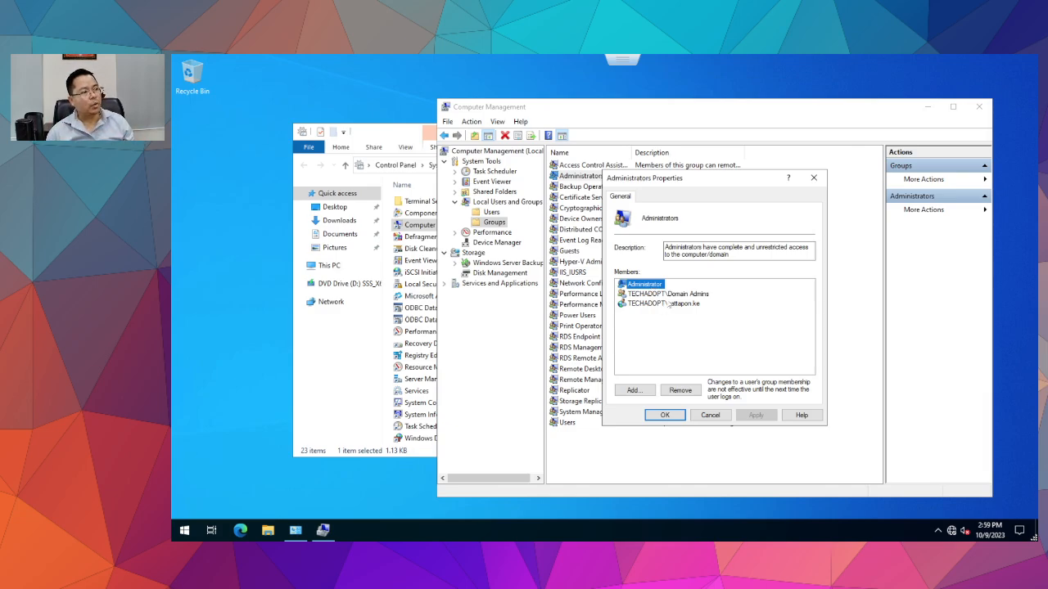
{"action": "left_click", "coordinate": [673, 304]}
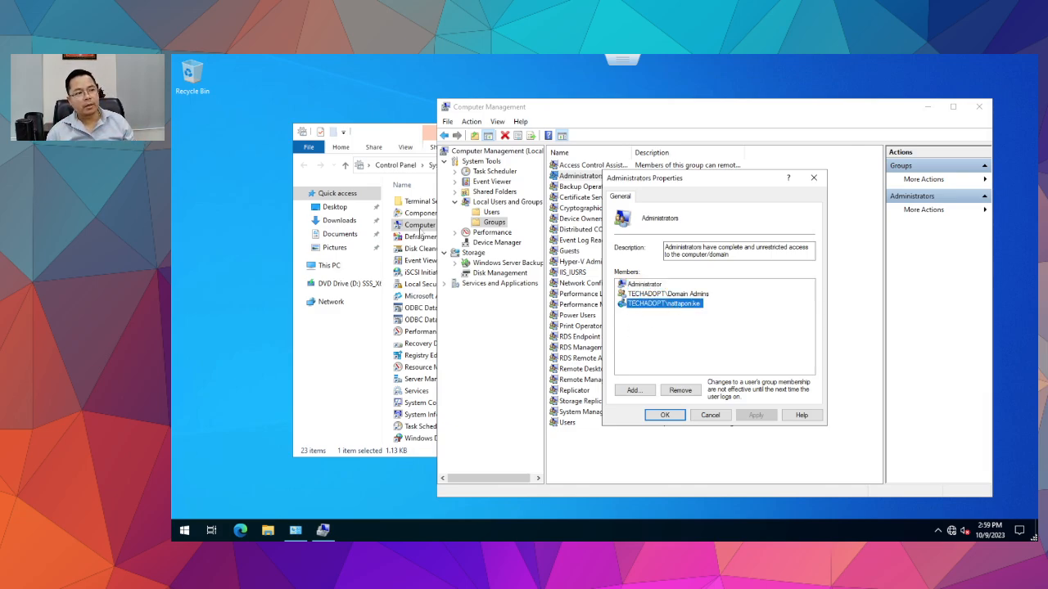
{"action": "left_click", "coordinate": [667, 295]}
{"action": "left_click", "coordinate": [667, 303]}
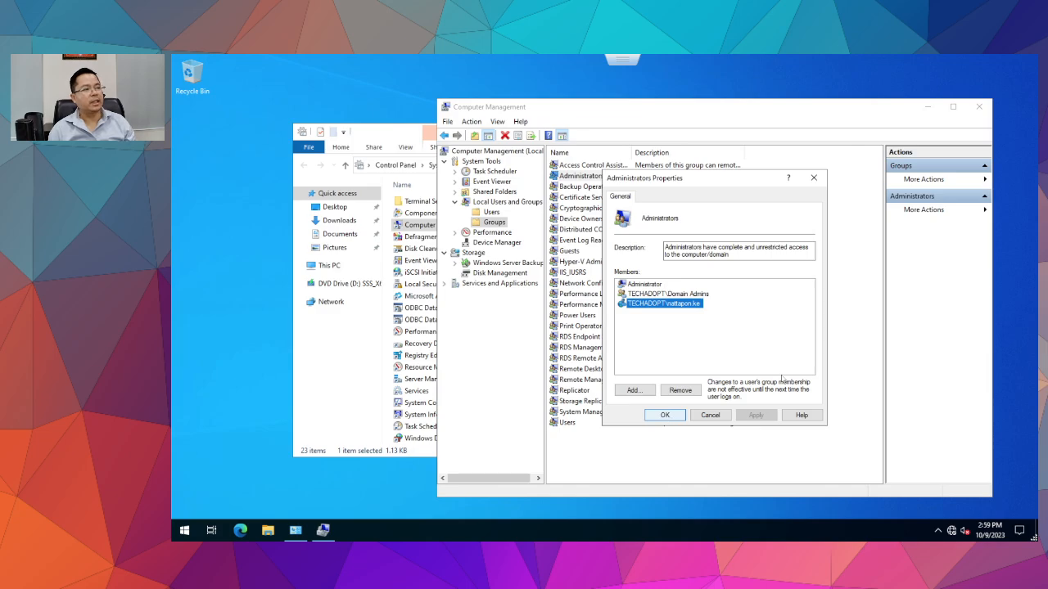
{"action": "left_click", "coordinate": [674, 295]}
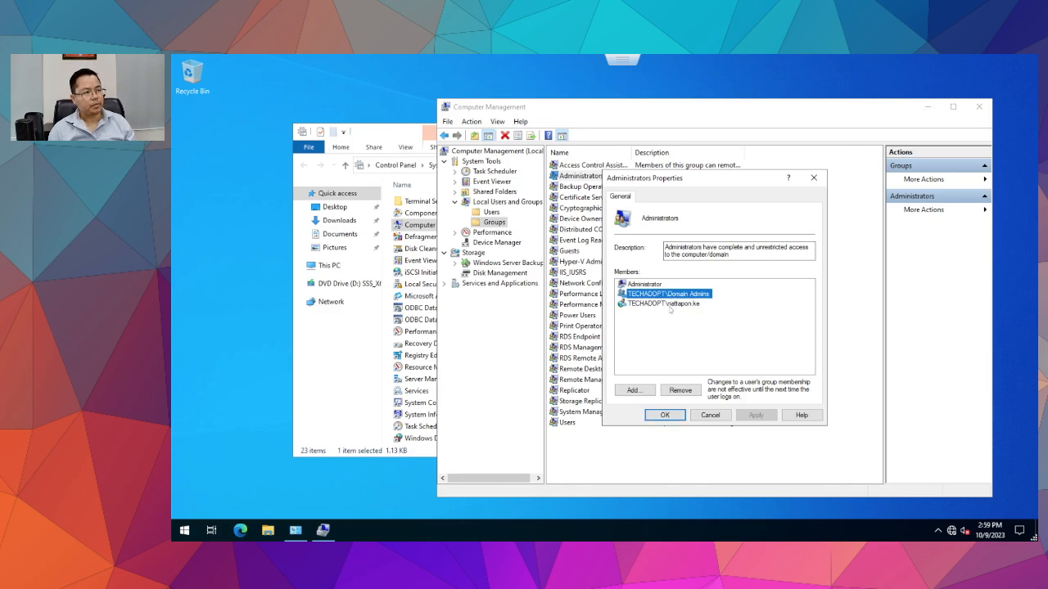
{"action": "left_click", "coordinate": [669, 306]}
{"action": "left_click", "coordinate": [678, 296]}
{"action": "left_click", "coordinate": [676, 306]}
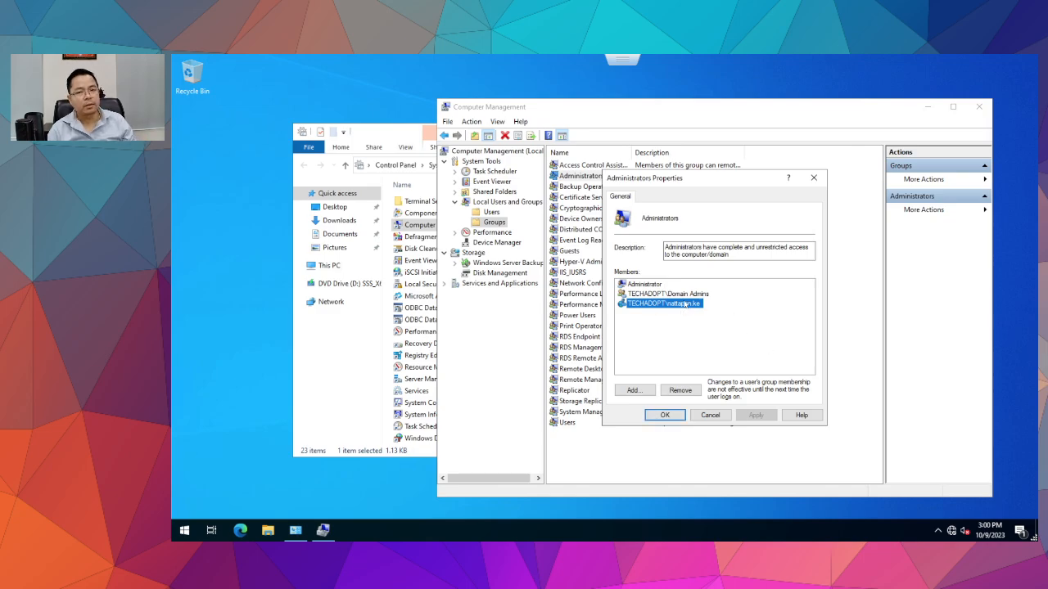
Confirm the Administrators membership with OK, close Computer Management, and sign out of the administrator session.
{"action": "left_click", "coordinate": [665, 416]}
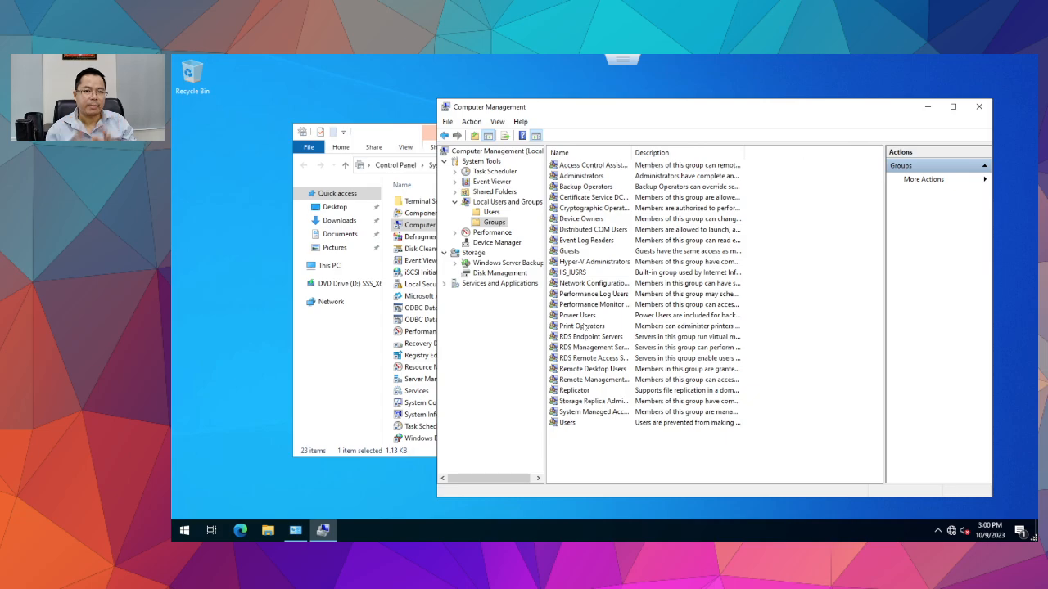
{"action": "left_click", "coordinate": [979, 106]}
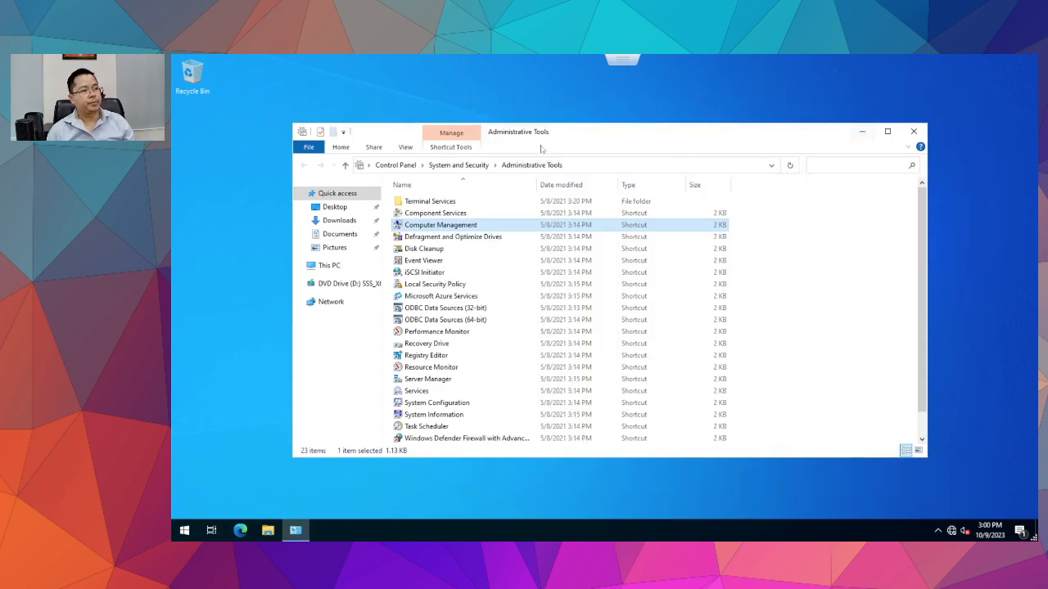
{"action": "left_click", "coordinate": [186, 530]}
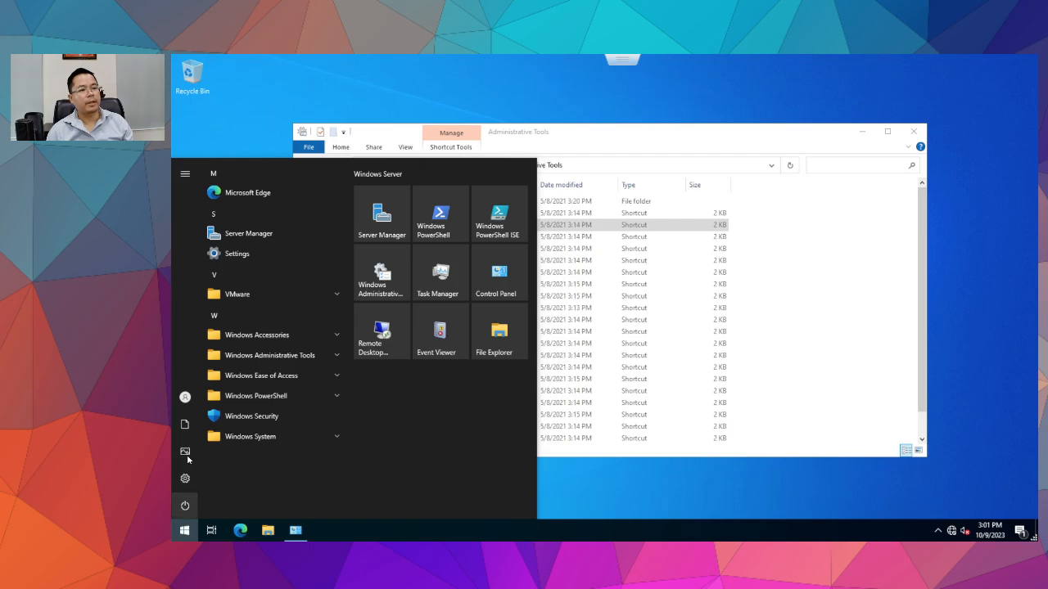
{"action": "left_click", "coordinate": [183, 399]}
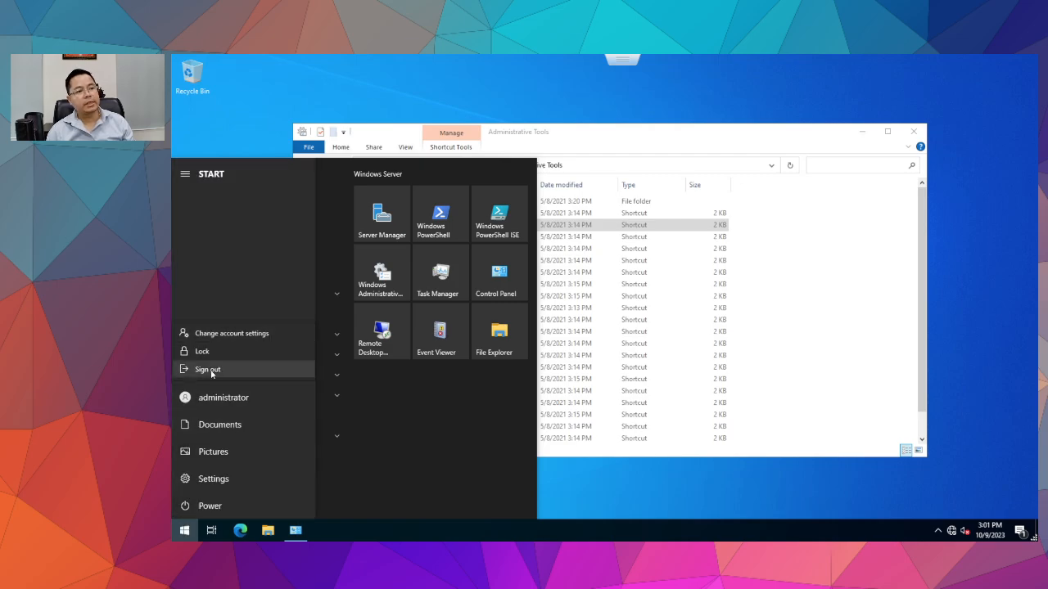
{"action": "left_click", "coordinate": [194, 367]}
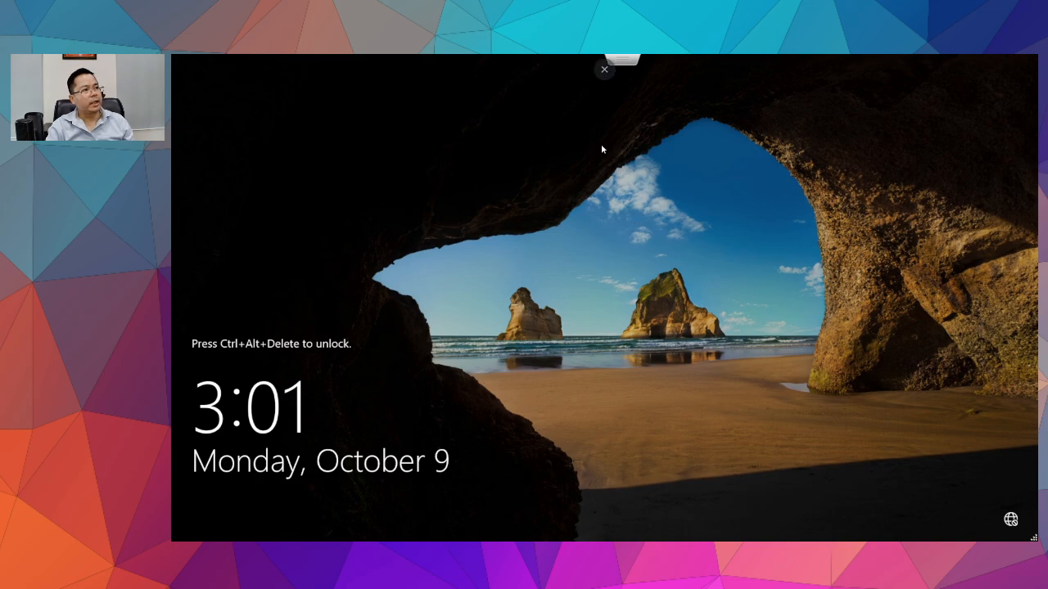
Begin an Other user sign-in to TA-WEBServ1 with a TECHADOPT domain user name, then close the console.
{"action": "key", "text": "Escape"}
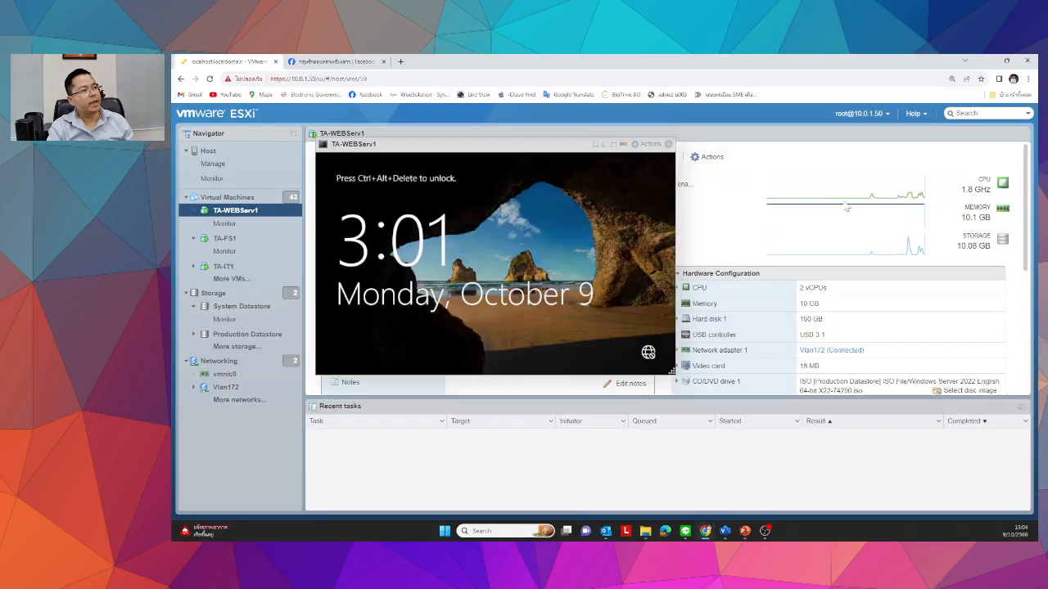
{"action": "left_click", "coordinate": [648, 145]}
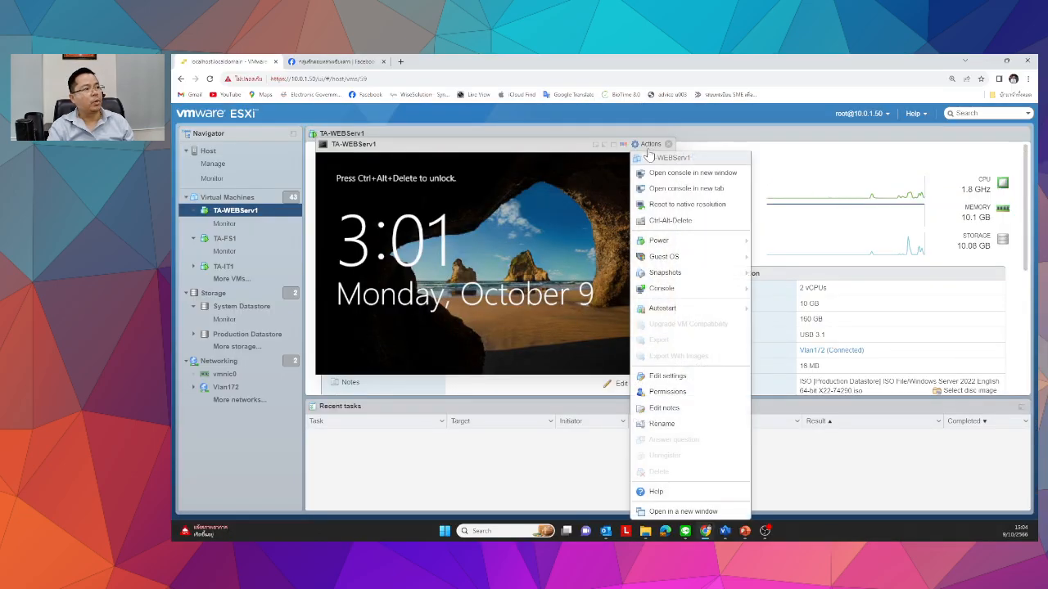
{"action": "left_click", "coordinate": [660, 220]}
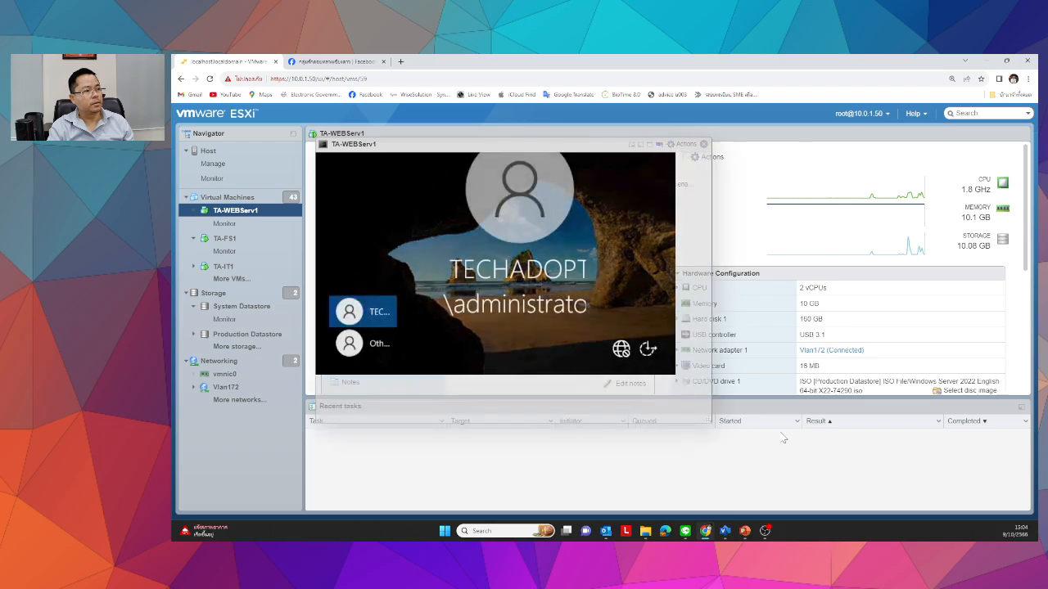
{"action": "left_click", "coordinate": [383, 434]}
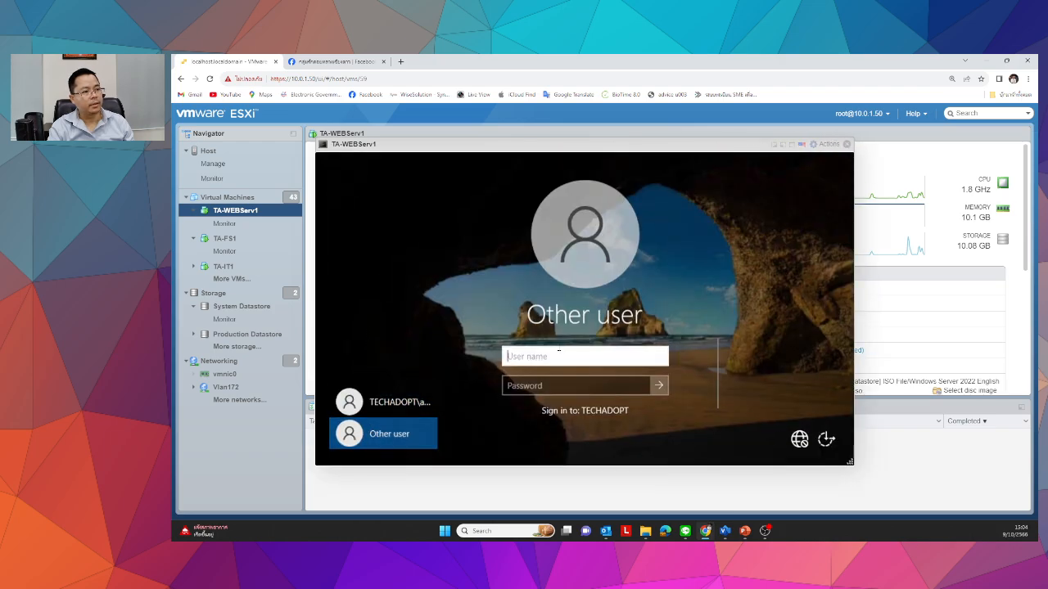
{"action": "type", "text": "tech"}
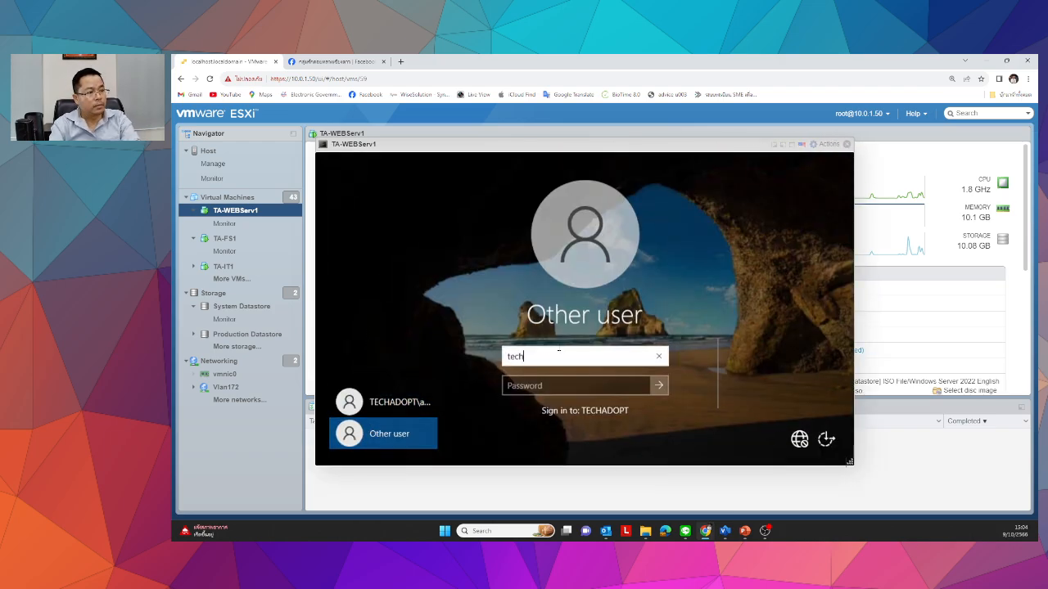
{"action": "type", "text": "adopt\\"}
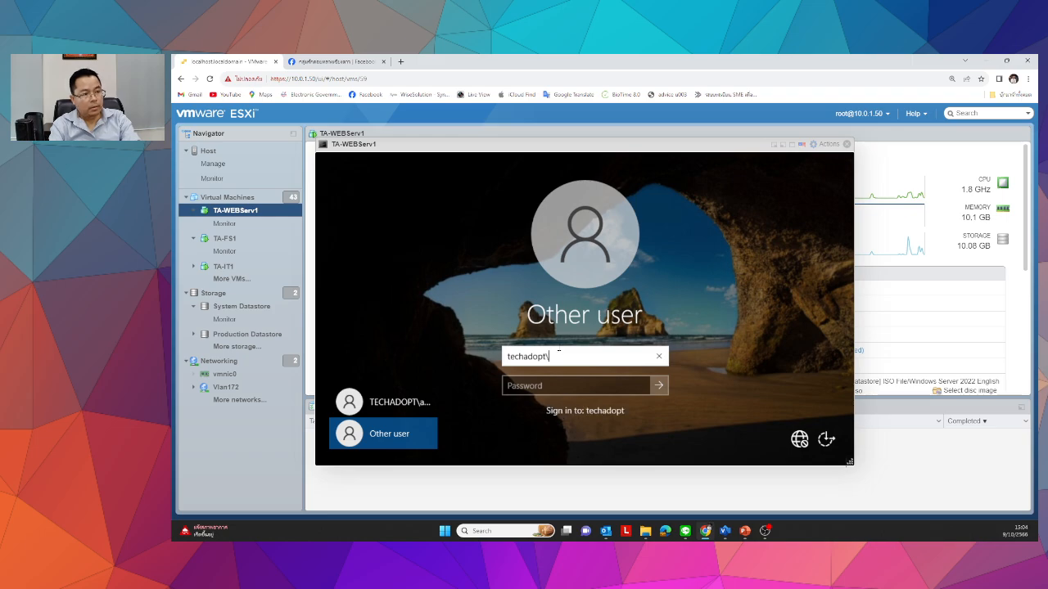
{"action": "type", "text": "natt"}
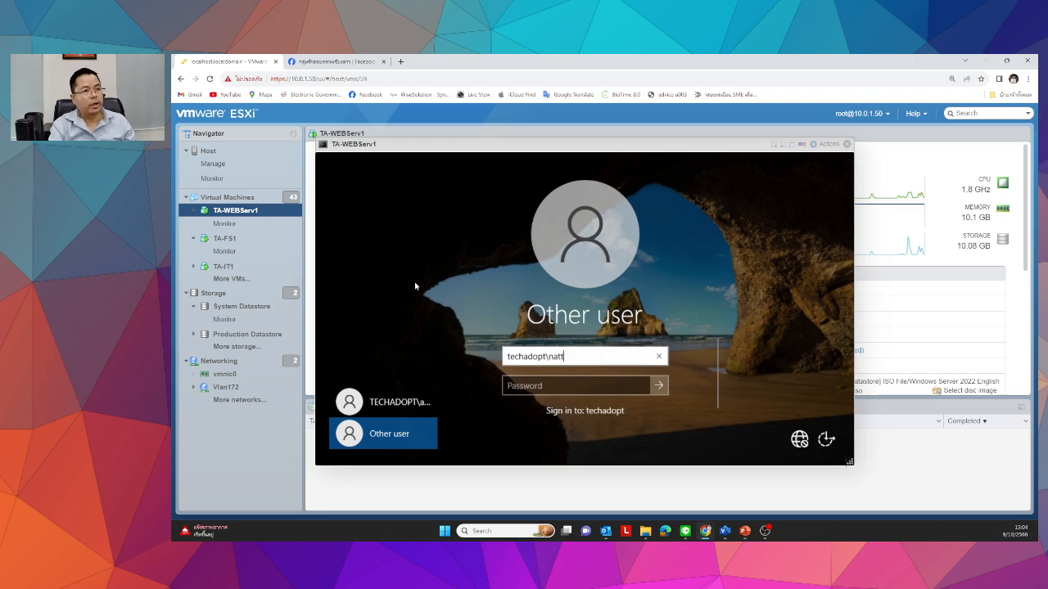
{"action": "left_click", "coordinate": [846, 144]}
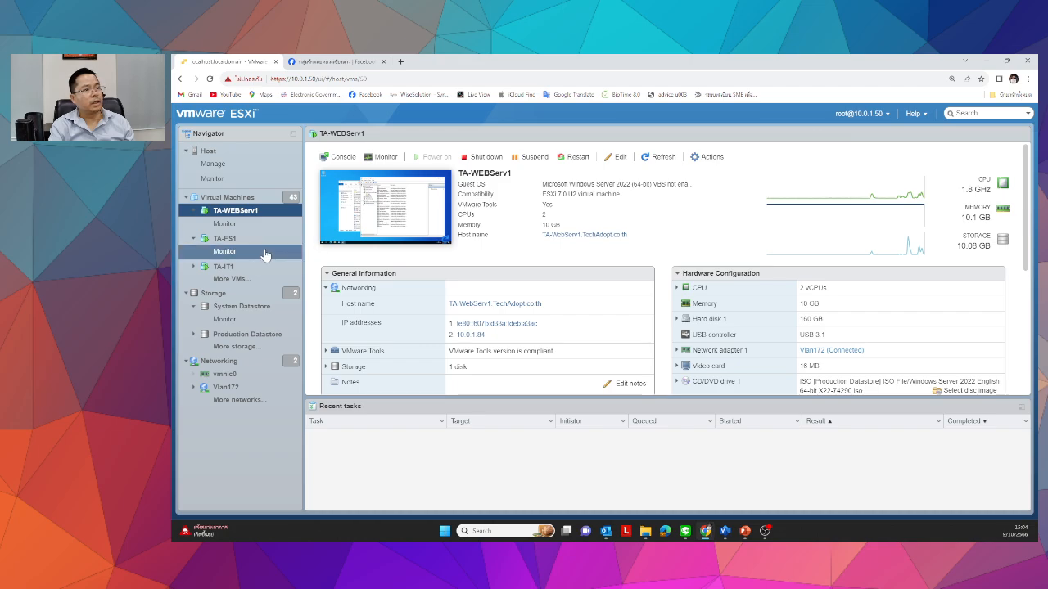
Open the TA-DC1 virtual machine from the Virtual Machines list.
{"action": "left_click", "coordinate": [226, 199]}
{"action": "scroll", "coordinate": [391, 279], "scroll_direction": "down", "scroll_amount": 5}
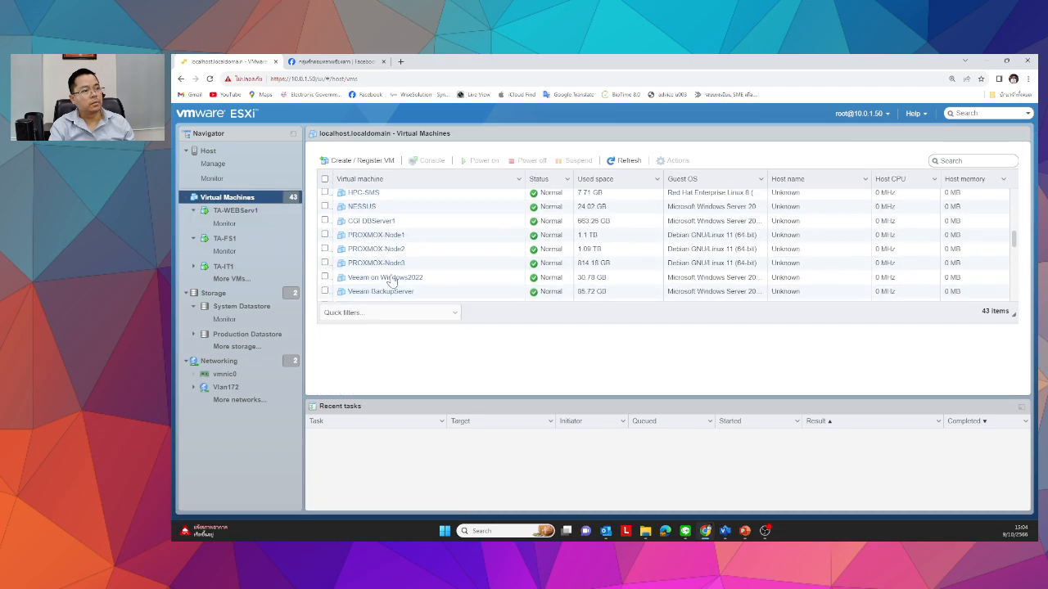
{"action": "scroll", "coordinate": [392, 281], "scroll_direction": "down", "scroll_amount": 5}
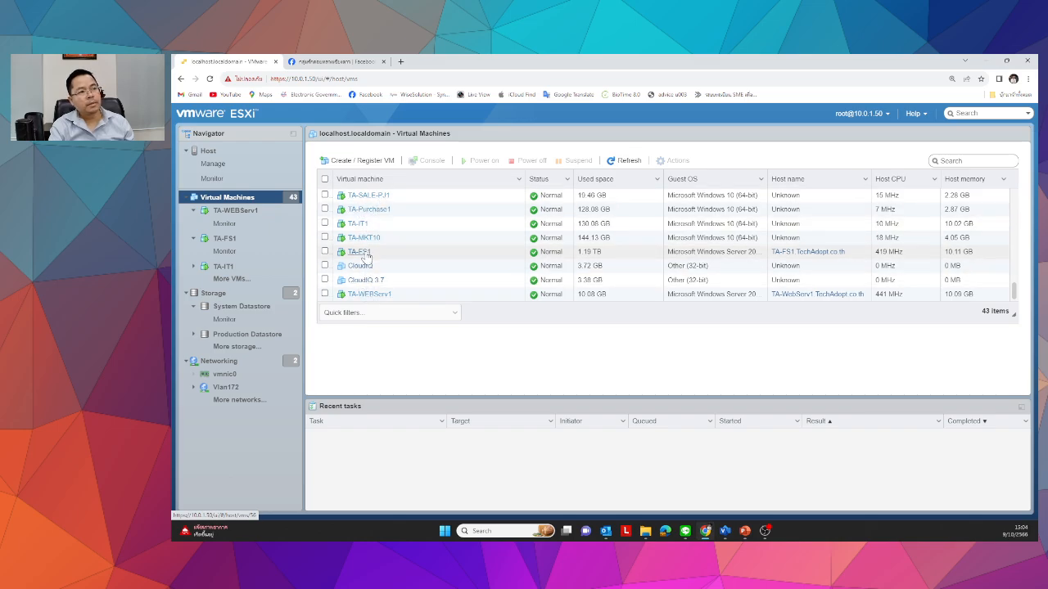
{"action": "scroll", "coordinate": [365, 251], "scroll_direction": "up", "scroll_amount": 2}
{"action": "left_click", "coordinate": [356, 227]}
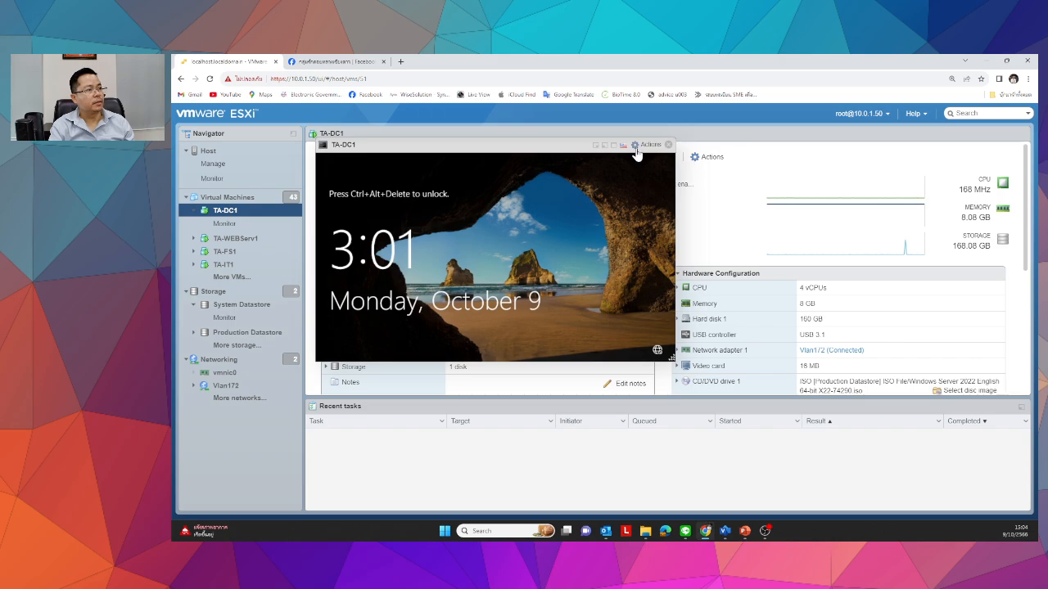
Send Ctrl-Alt-Delete to TA-DC1, enlarge its console, and sign in with the administrator password.
{"action": "left_click", "coordinate": [646, 144]}
{"action": "left_click", "coordinate": [670, 221]}
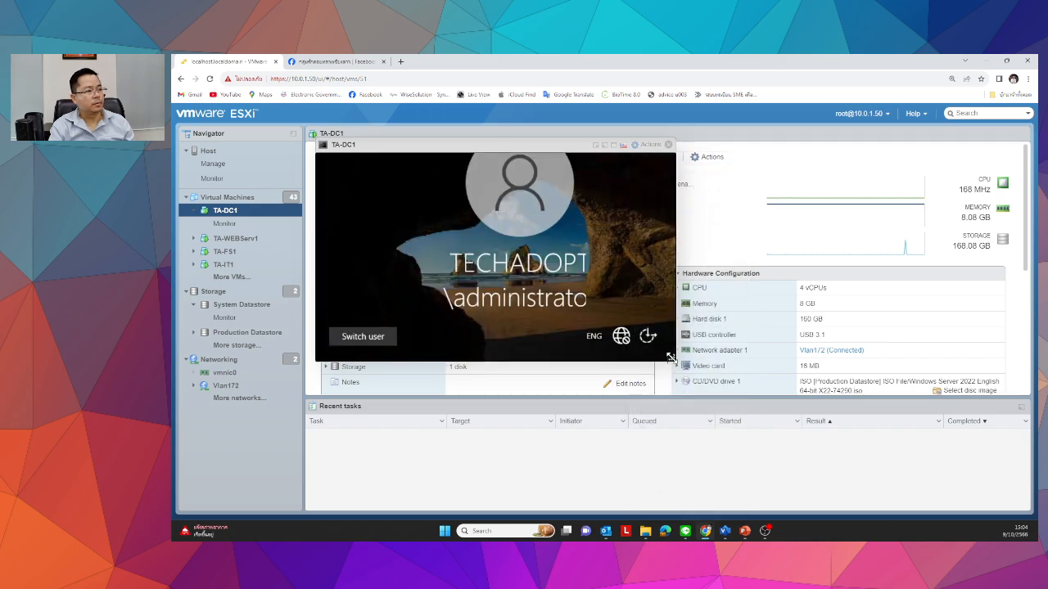
{"action": "left_click_drag", "start_coordinate": [669, 357], "coordinate": [884, 482]}
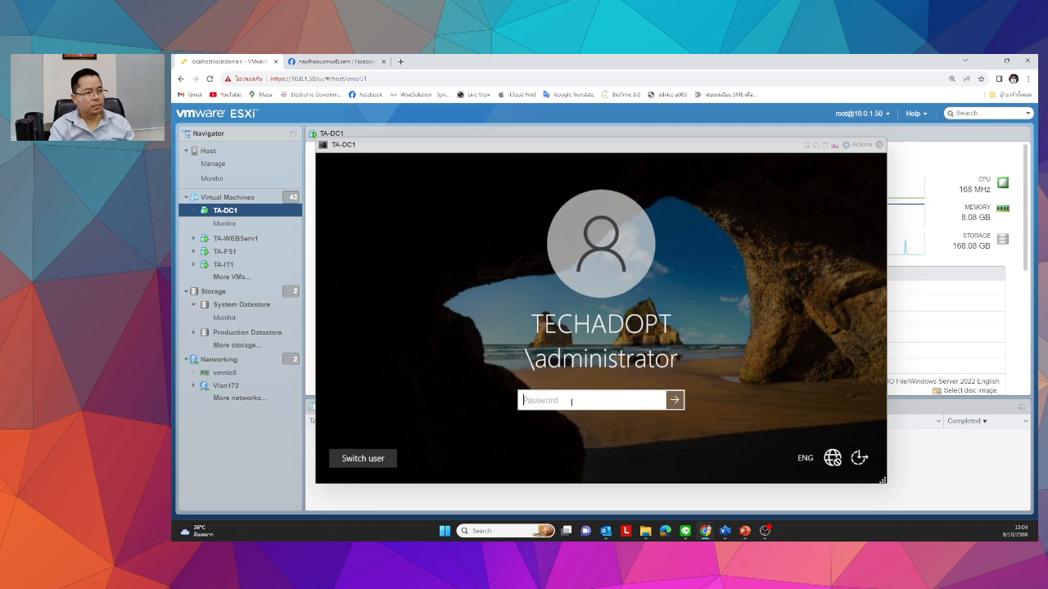
{"action": "type", "text": "P•••••••••"}
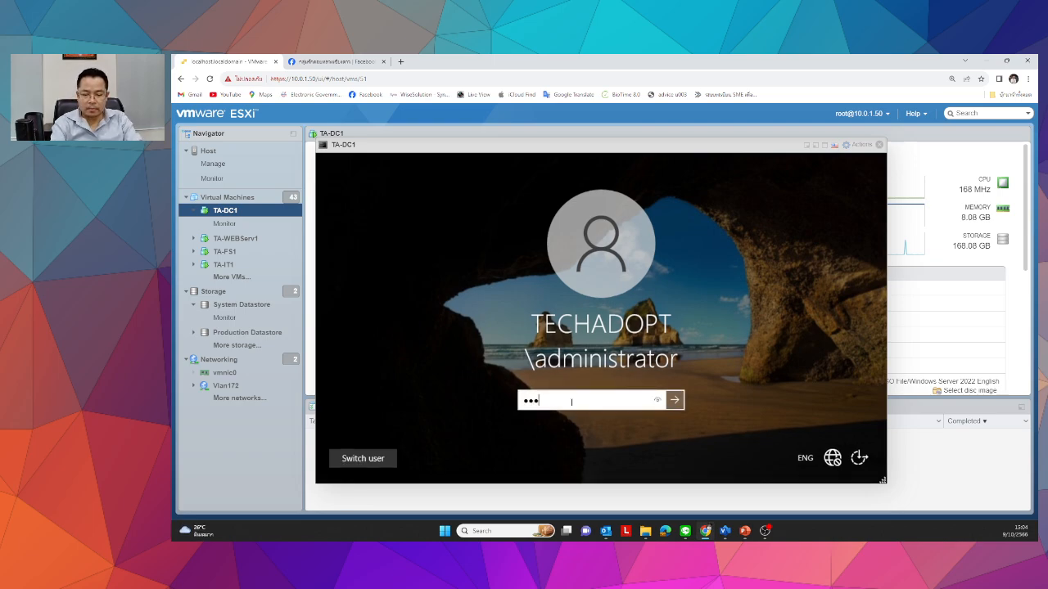
{"action": "key", "text": "Return"}
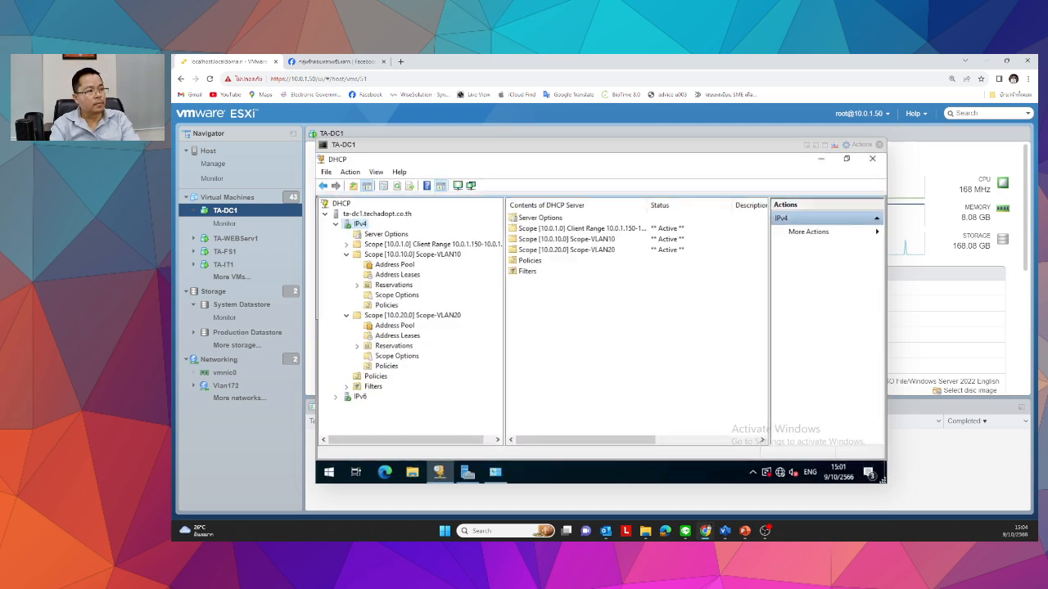
Close DHCP and Server Manager, then open the ฝ่ายไอที folder in Active Directory Users and Computers.
{"action": "left_click", "coordinate": [871, 158]}
{"action": "left_click", "coordinate": [872, 156]}
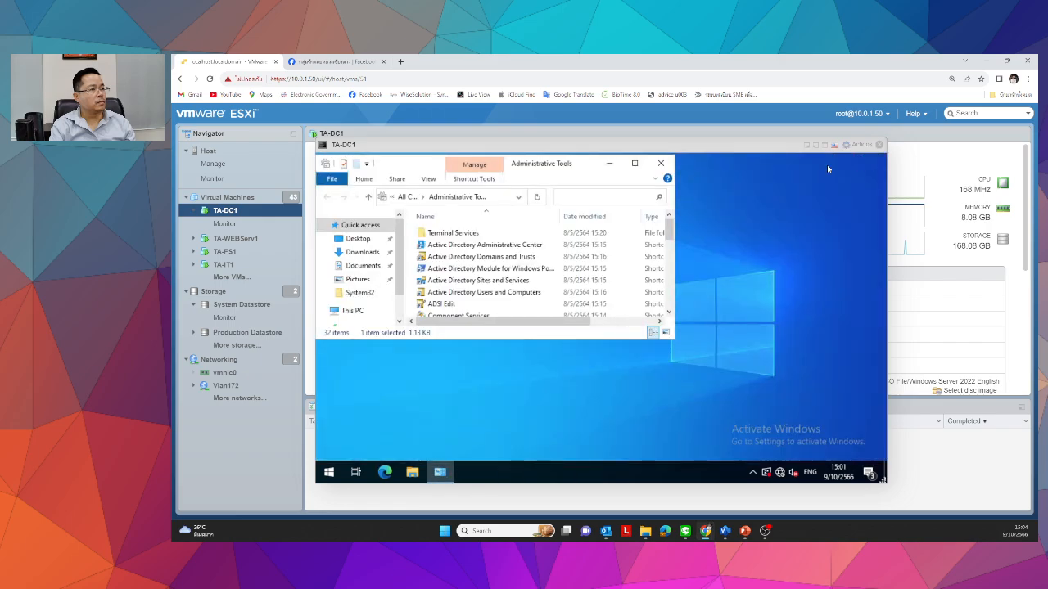
{"action": "double_click", "coordinate": [492, 292]}
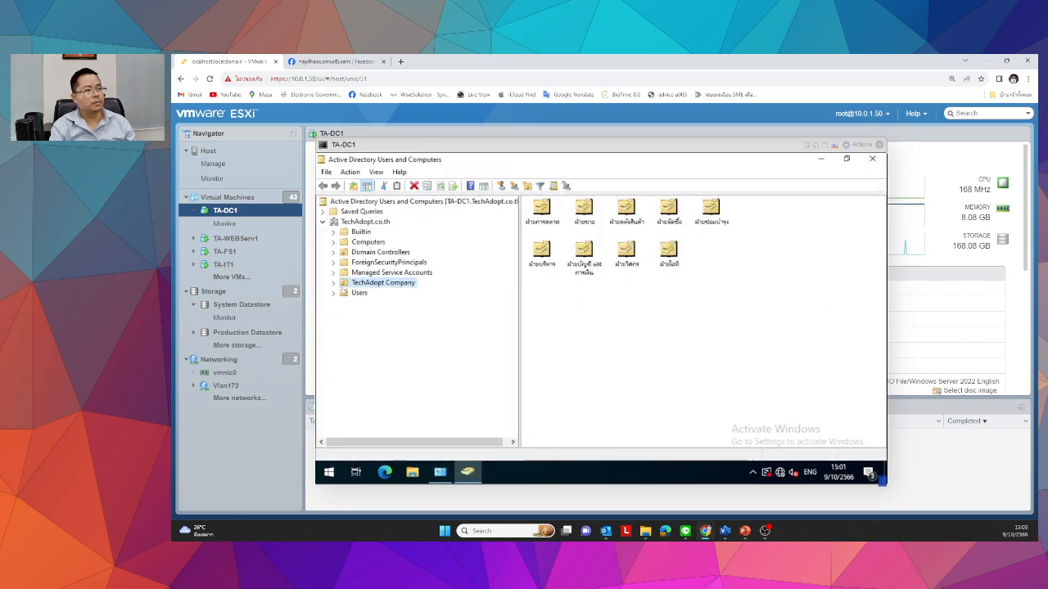
{"action": "left_click", "coordinate": [584, 211]}
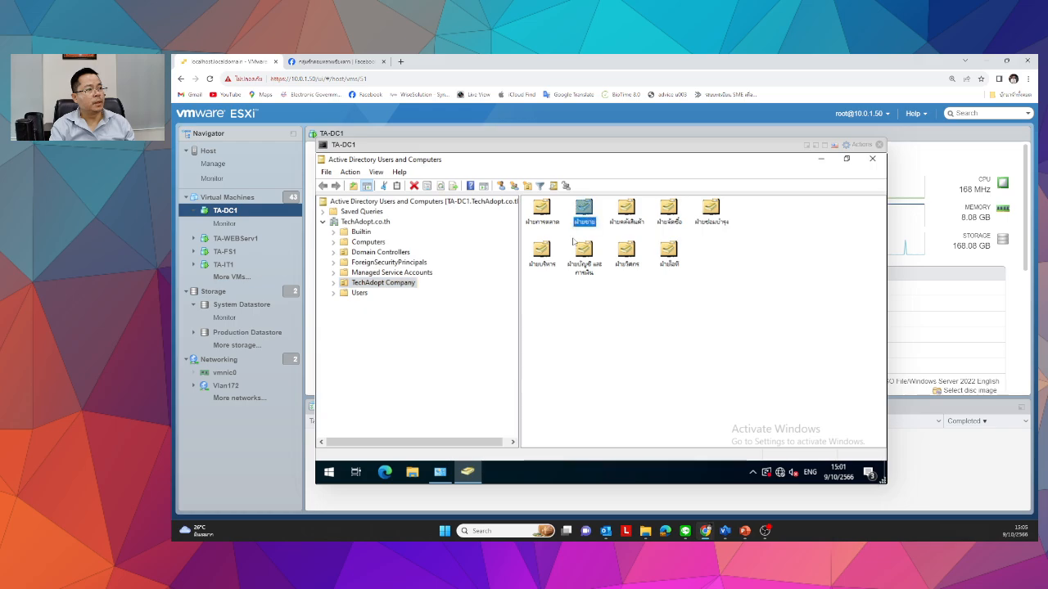
{"action": "double_click", "coordinate": [665, 250]}
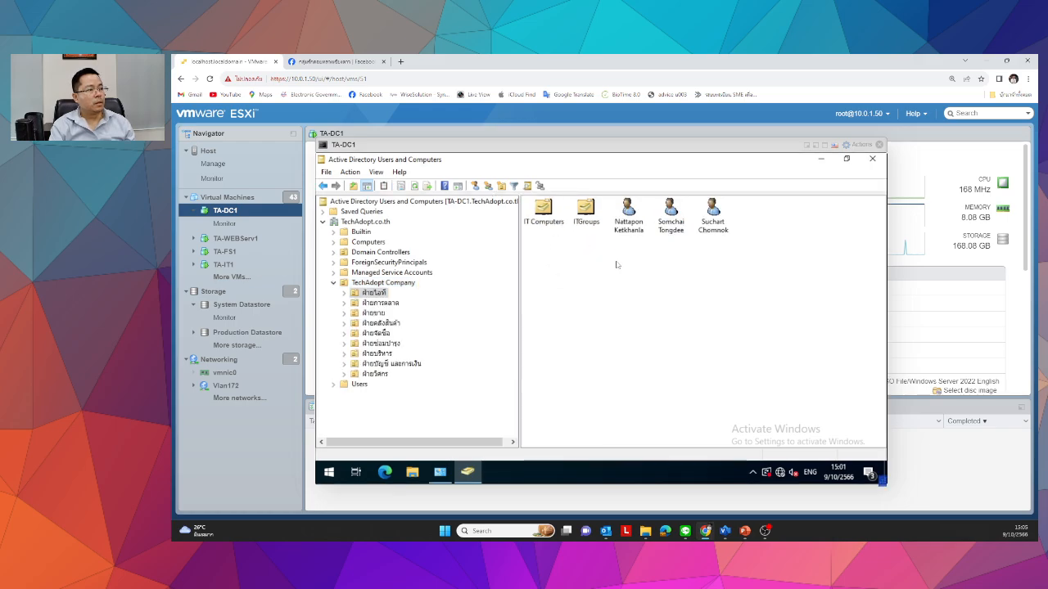
Select the first IT user's pre-Windows 2000 logon name on its Account tab, then switch to TA-WEBServ1.
{"action": "right_click", "coordinate": [631, 215]}
{"action": "left_click", "coordinate": [665, 381]}
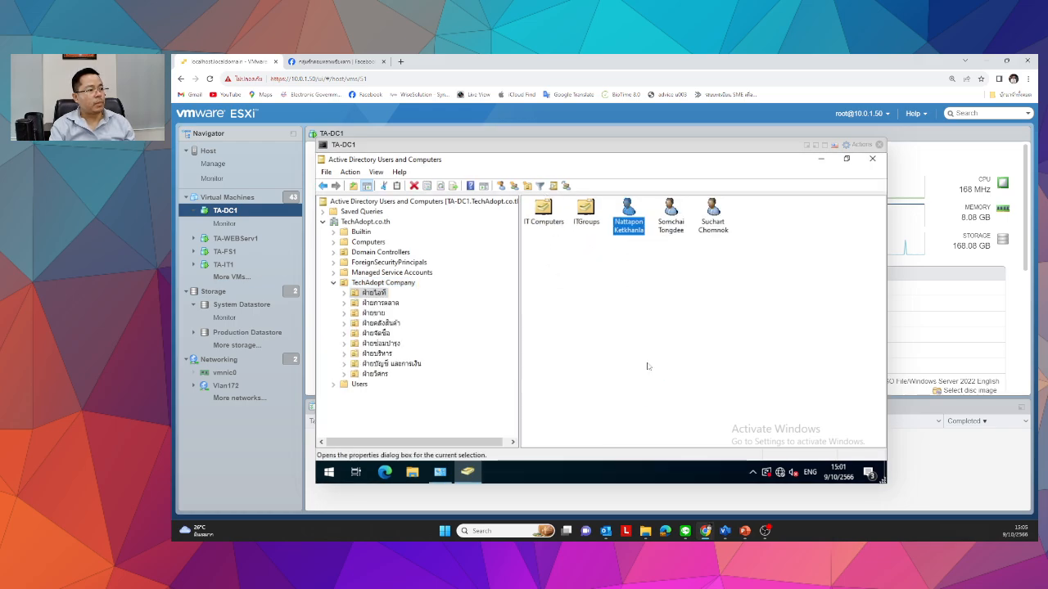
{"action": "left_click", "coordinate": [583, 268]}
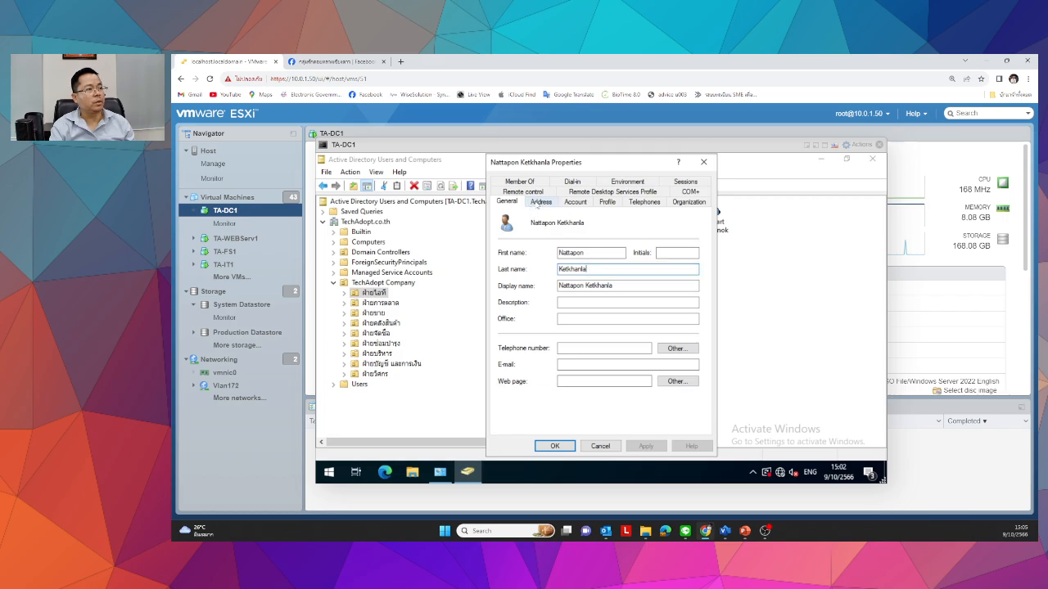
{"action": "left_click", "coordinate": [574, 202]}
{"action": "left_click", "coordinate": [647, 255]}
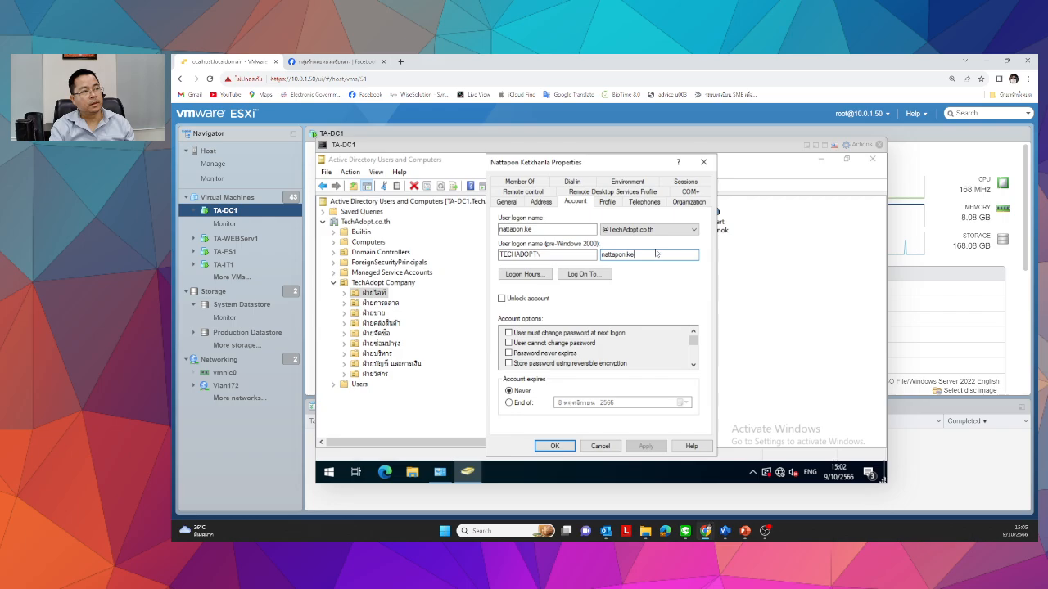
{"action": "left_click_drag", "start_coordinate": [656, 253], "coordinate": [339, 255]}
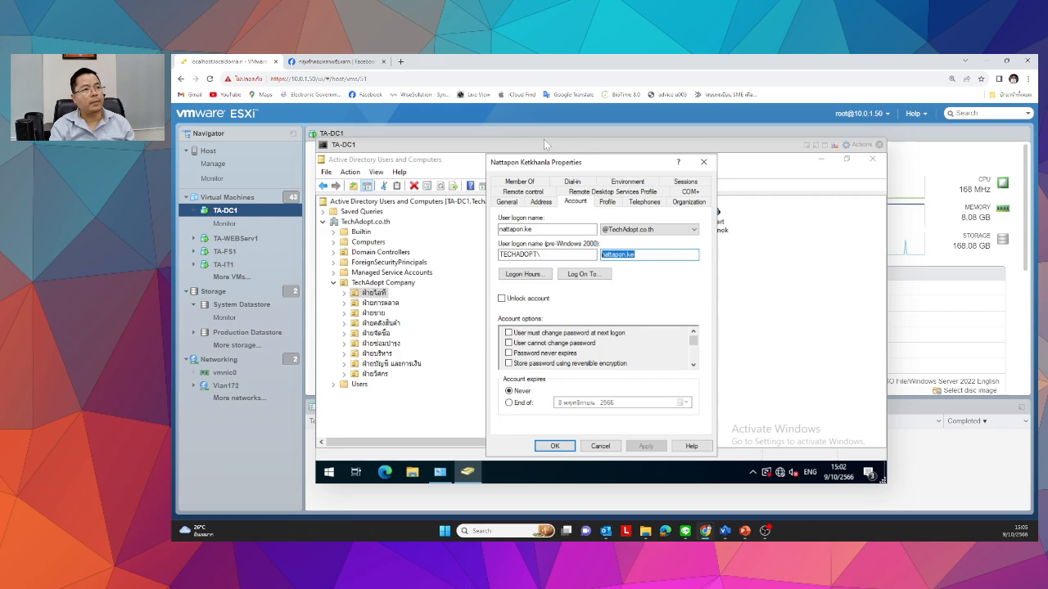
{"action": "left_click", "coordinate": [238, 239]}
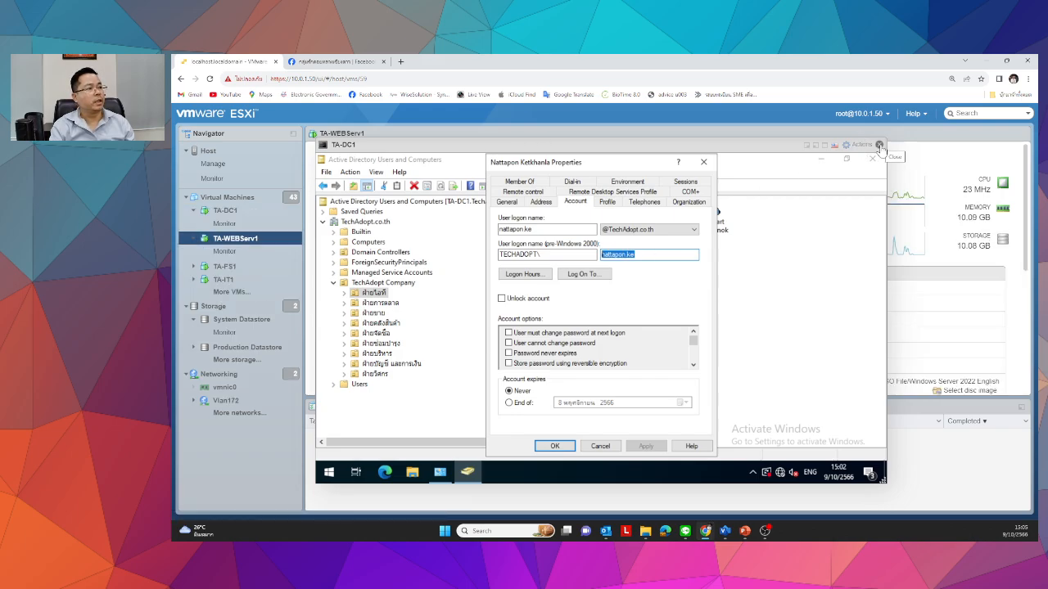
Switch from the TA-DC1 console to TA-WEBServ1 and enter the domain user name.
{"action": "left_click", "coordinate": [879, 145]}
{"action": "left_click", "coordinate": [407, 214]}
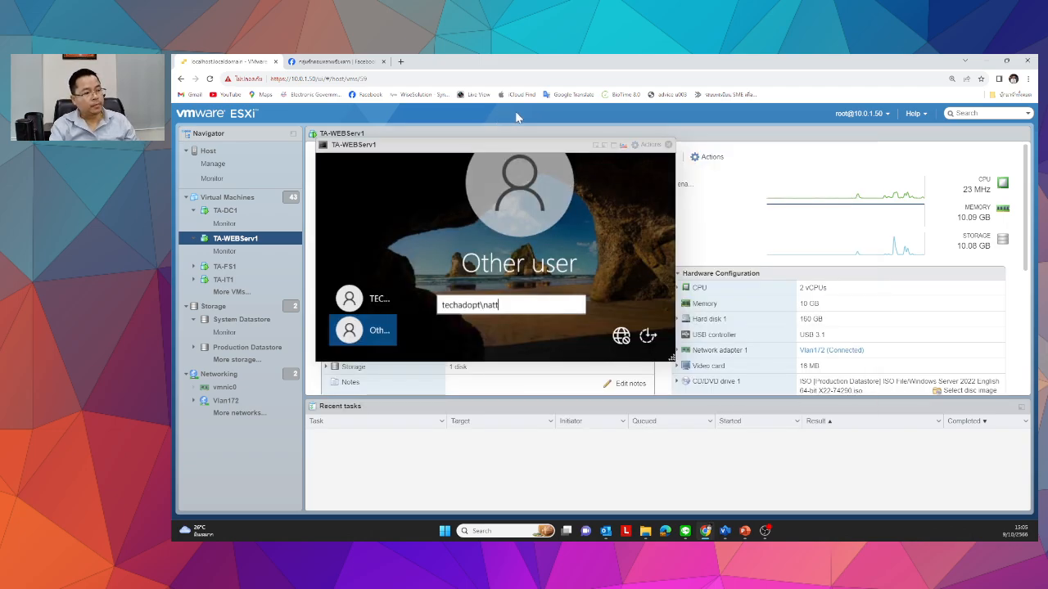
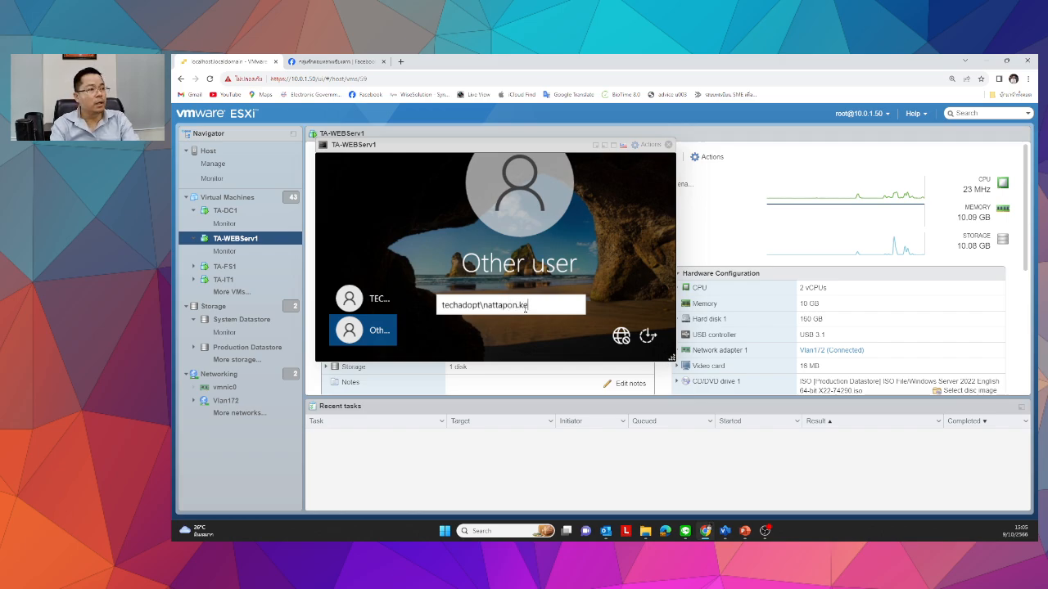
{"action": "key", "text": "Return"}
{"action": "left_click", "coordinate": [525, 316]}
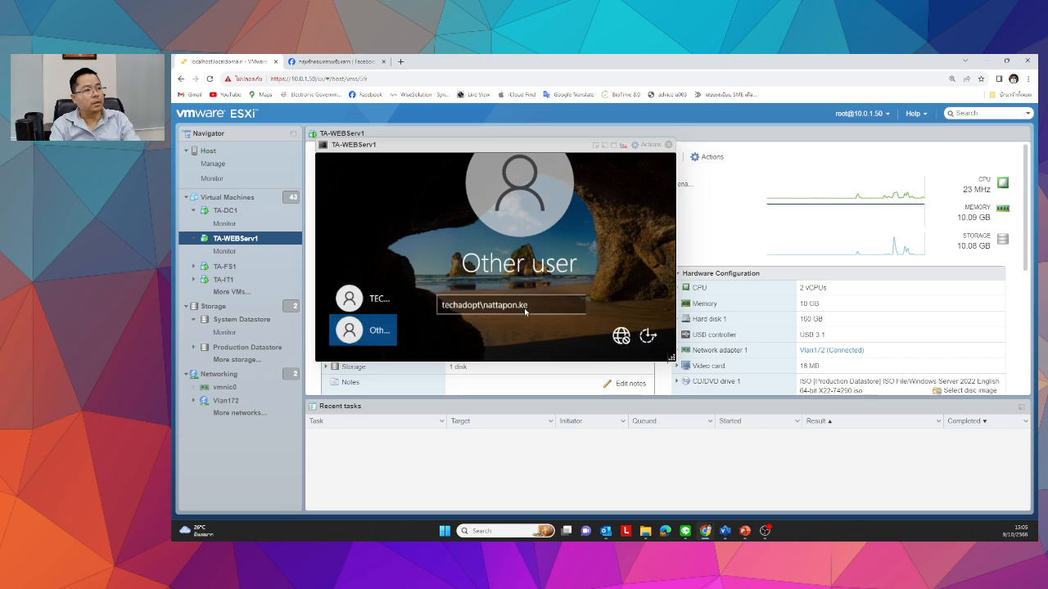
Enlarge the console and sign in with the domain account password, retrying after a wrong one.
{"action": "left_click_drag", "start_coordinate": [671, 359], "coordinate": [796, 465]}
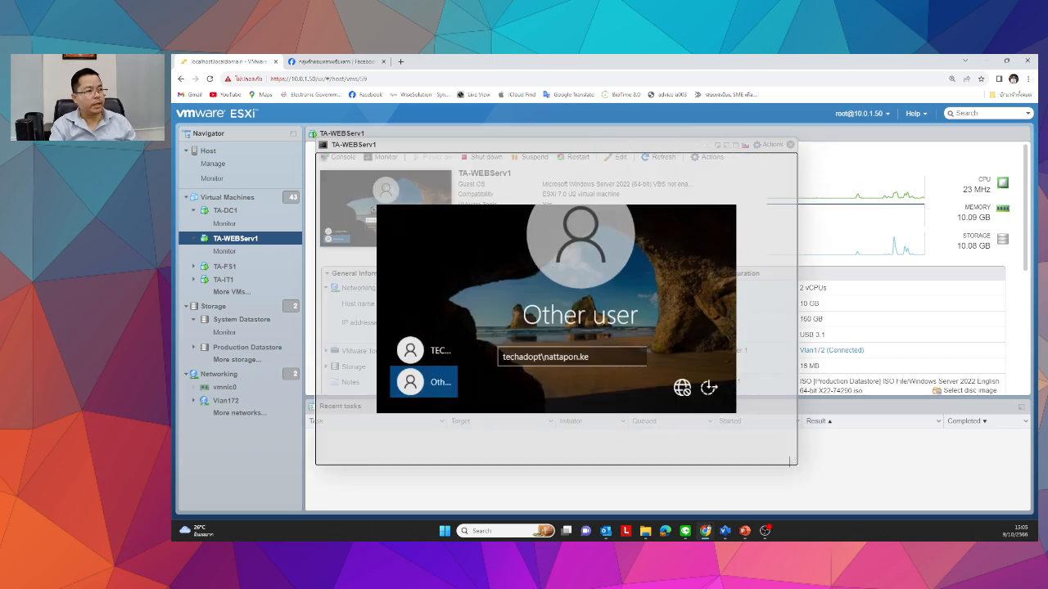
{"action": "type", "text": "P@ssw0rd"}
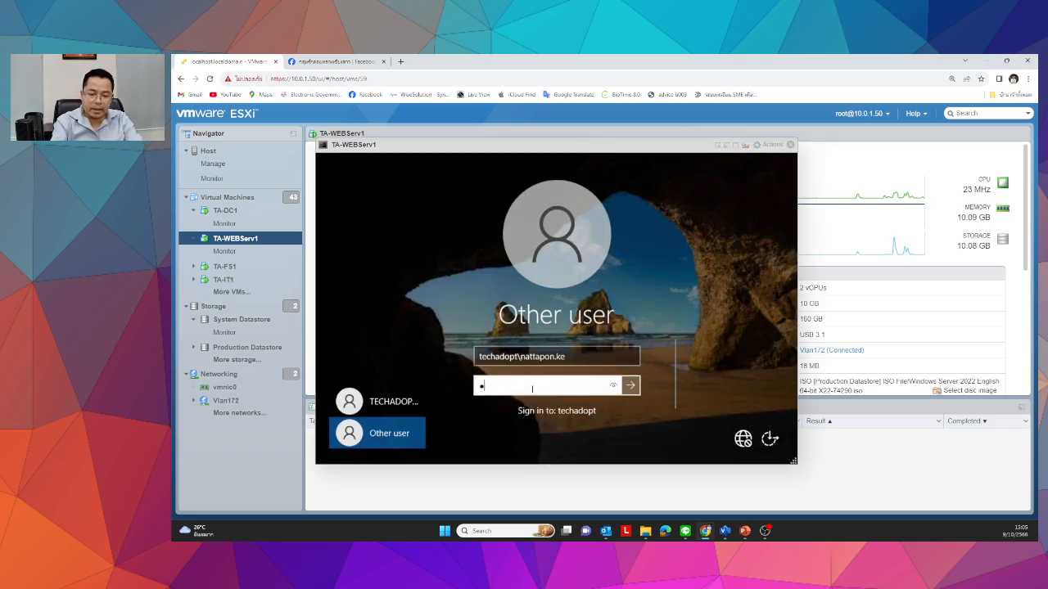
{"action": "key", "text": "Return"}
{"action": "left_click", "coordinate": [532, 387]}
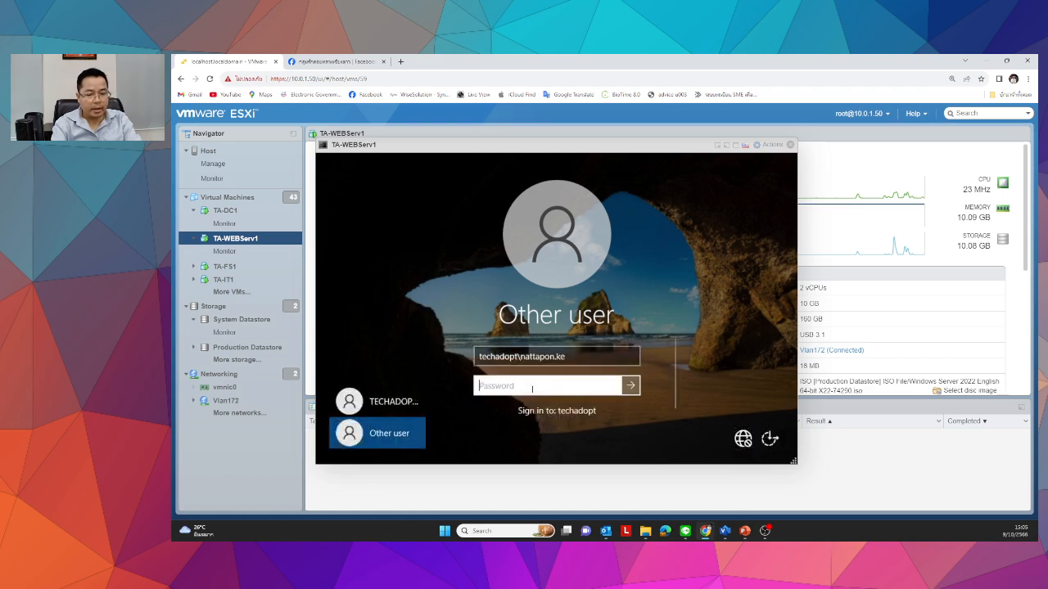
{"action": "type", "text": "P@ssw0rd123"}
{"action": "key", "text": "Return"}
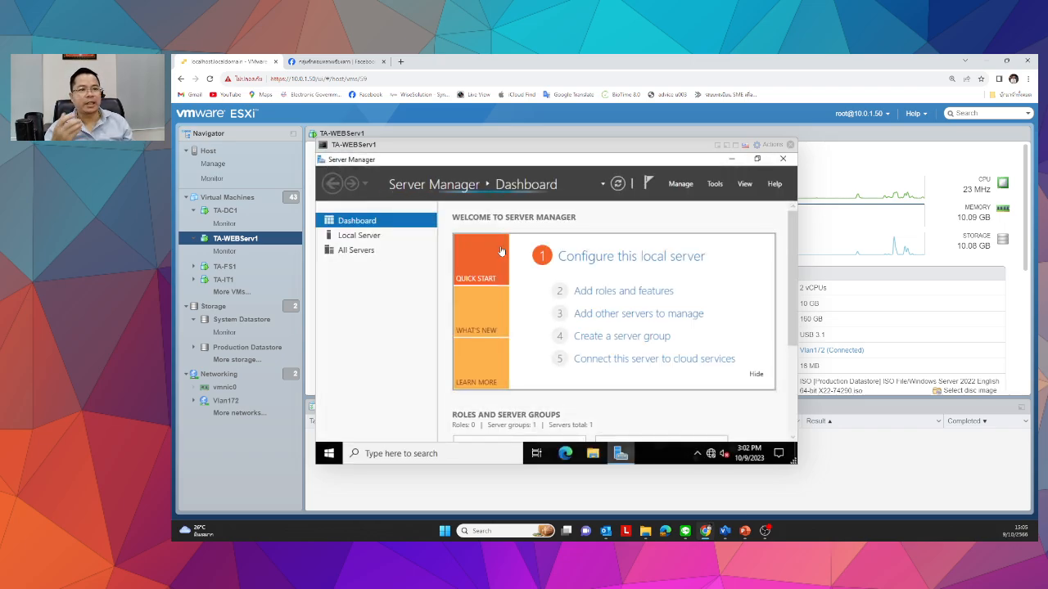
Close Server Manager, set the taskbar search to Hidden, and drag the console window larger.
{"action": "left_click", "coordinate": [783, 159]}
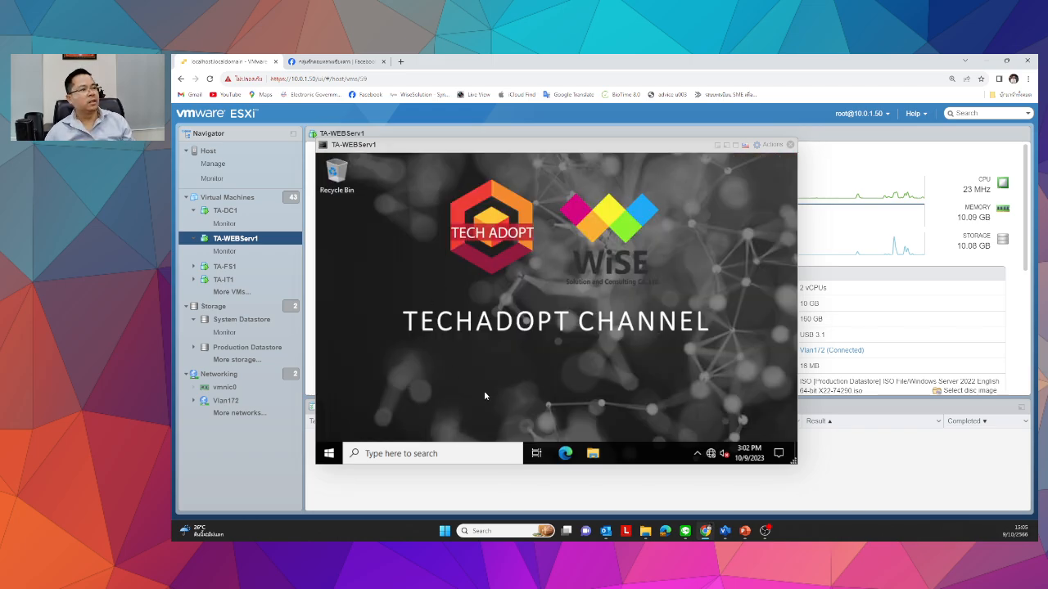
{"action": "right_click", "coordinate": [655, 456]}
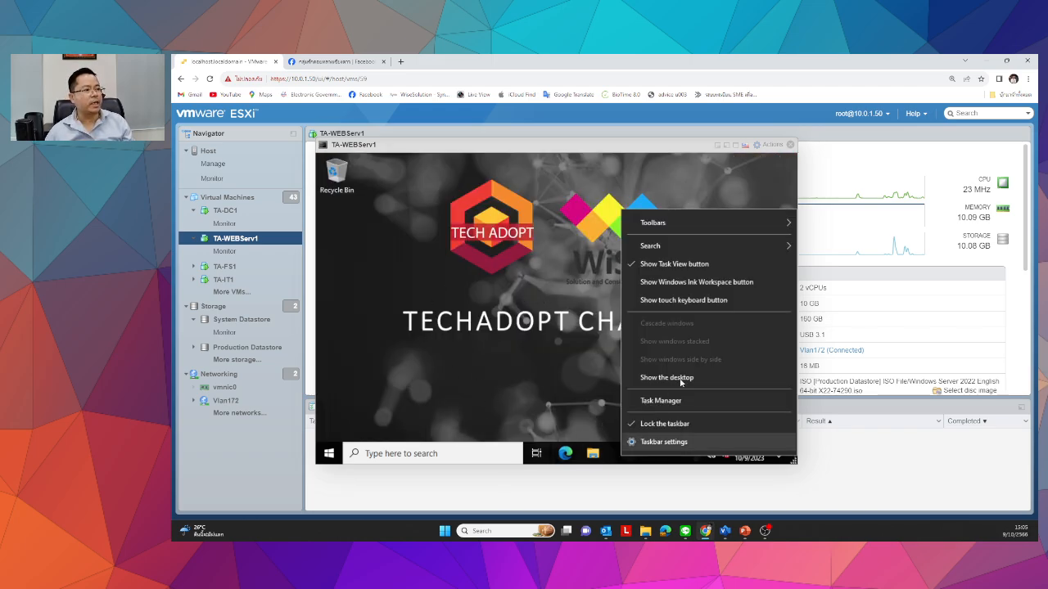
{"action": "mouse_move", "coordinate": [650, 245]}
{"action": "left_click", "coordinate": [564, 248]}
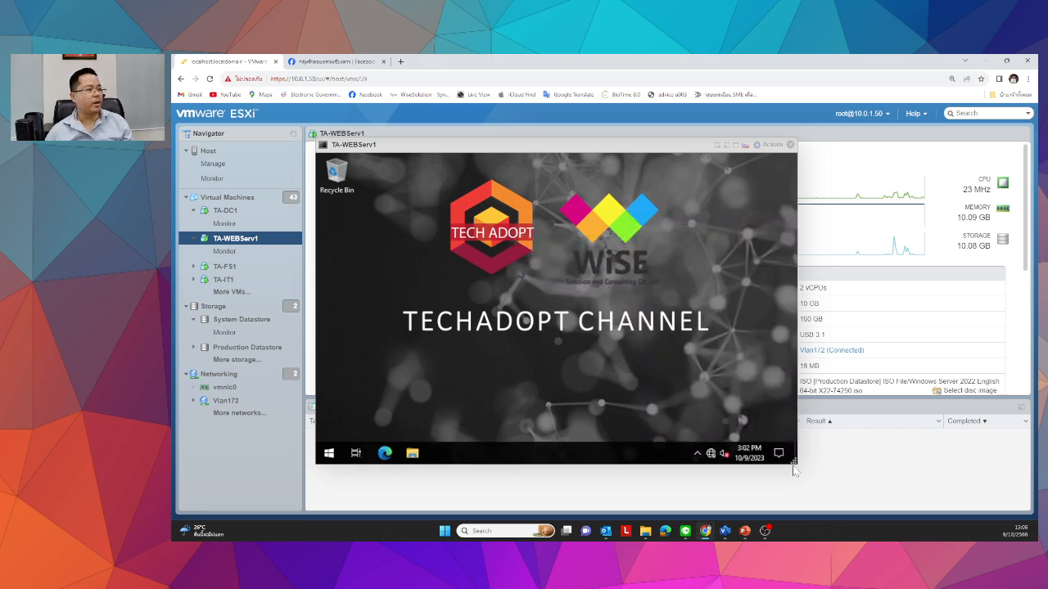
{"action": "left_click_drag", "start_coordinate": [794, 469], "coordinate": [929, 491]}
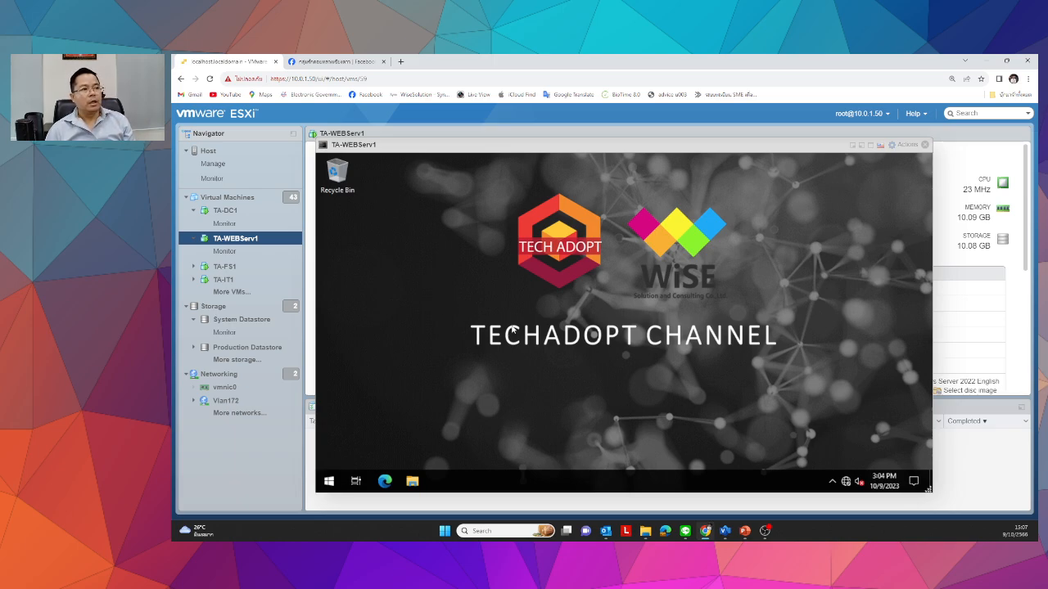
Switch the TA-WEBServ1 console to full screen and use the Start menu.
{"action": "left_click", "coordinate": [870, 145]}
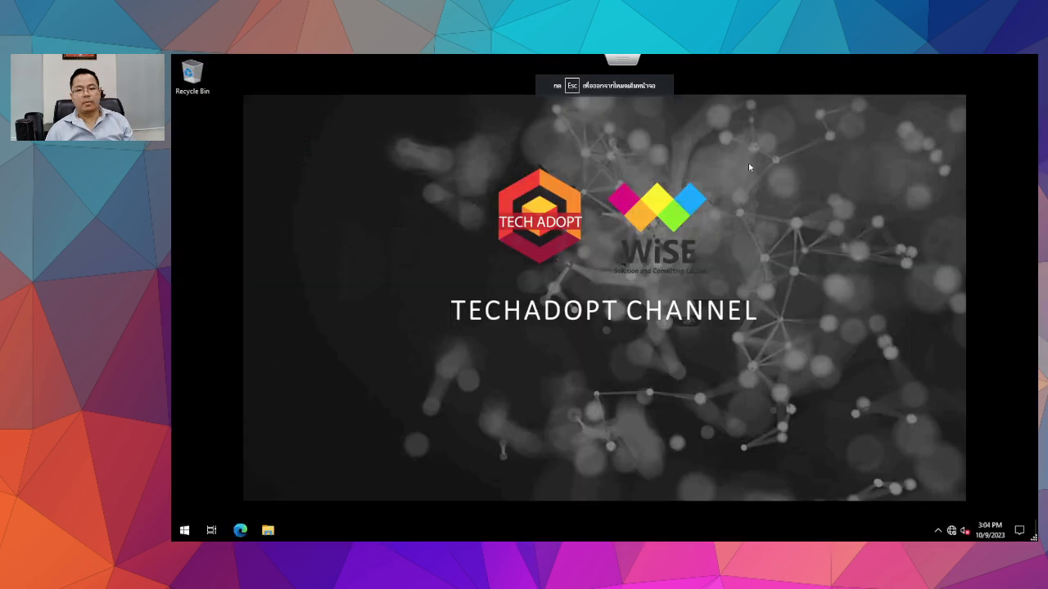
{"action": "left_click", "coordinate": [181, 532]}
{"action": "left_click", "coordinate": [382, 220]}
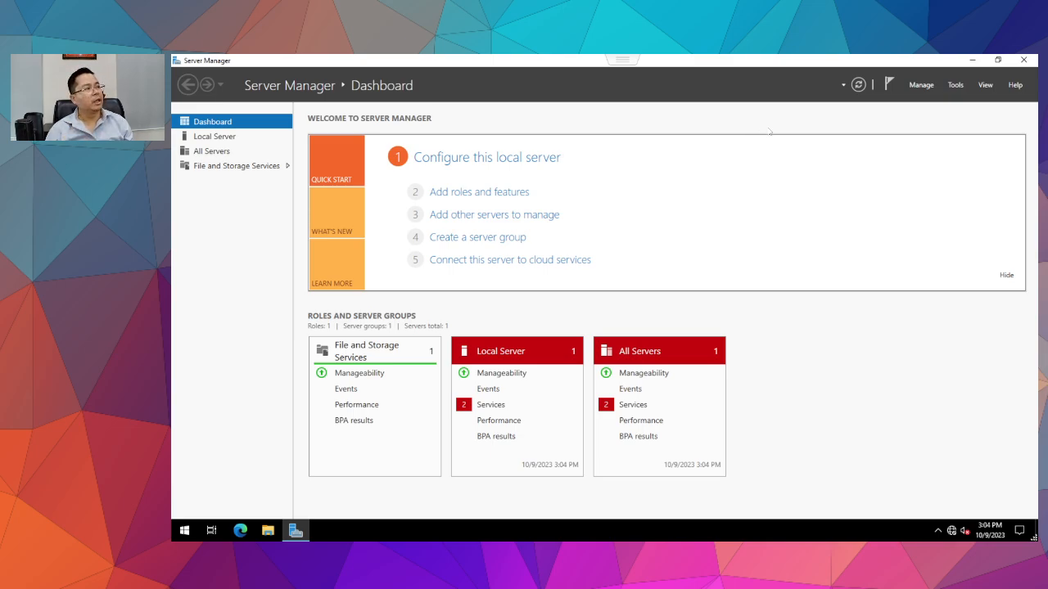
Launch Add Roles and Features with role-based installation and TA-WebServ1 as destination.
{"action": "left_click", "coordinate": [461, 196]}
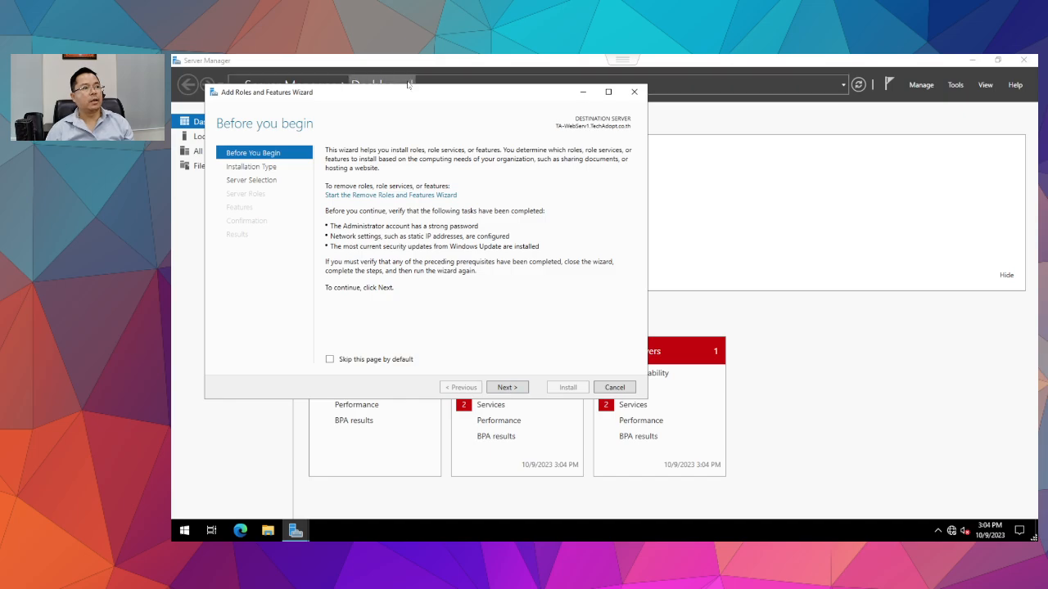
{"action": "left_click_drag", "start_coordinate": [462, 97], "coordinate": [596, 117]}
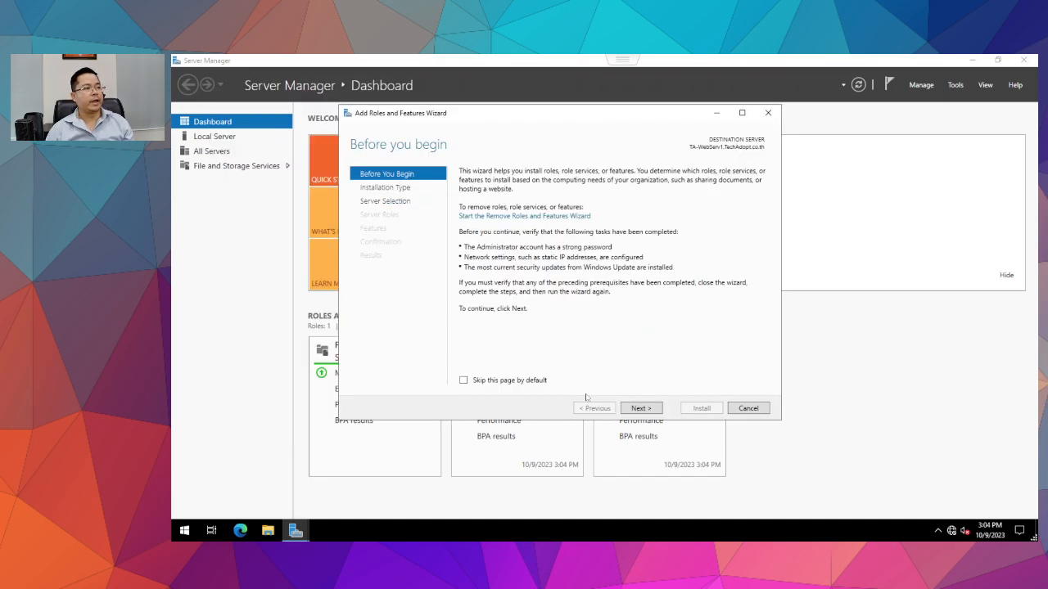
{"action": "left_click", "coordinate": [643, 408]}
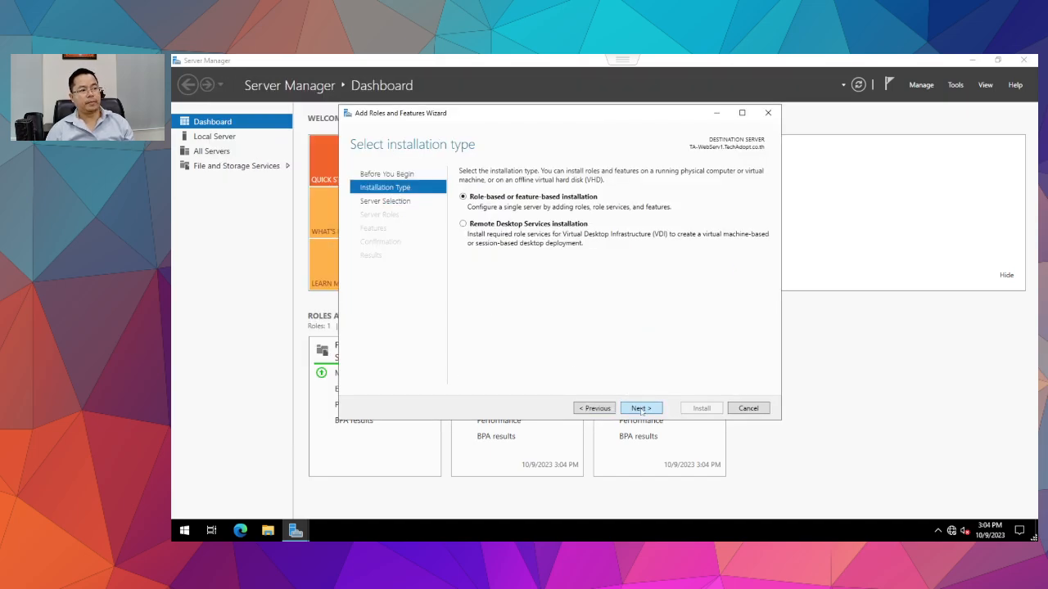
{"action": "left_click", "coordinate": [626, 407]}
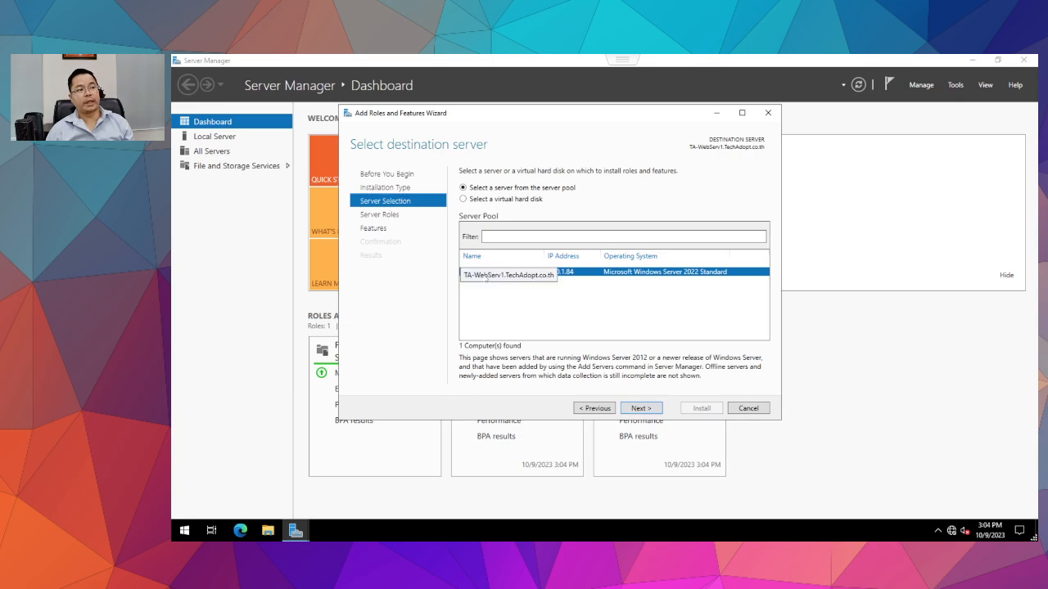
{"action": "left_click", "coordinate": [643, 411]}
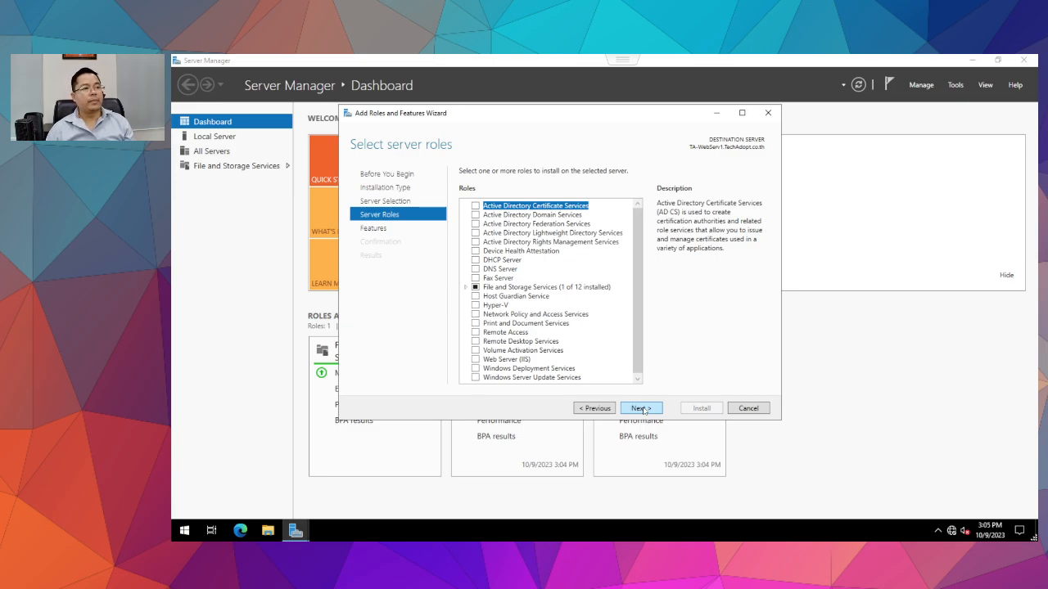
Tick Web Server (IIS), adding its IIS Management Console tools, and go on to Features.
{"action": "left_click", "coordinate": [476, 360]}
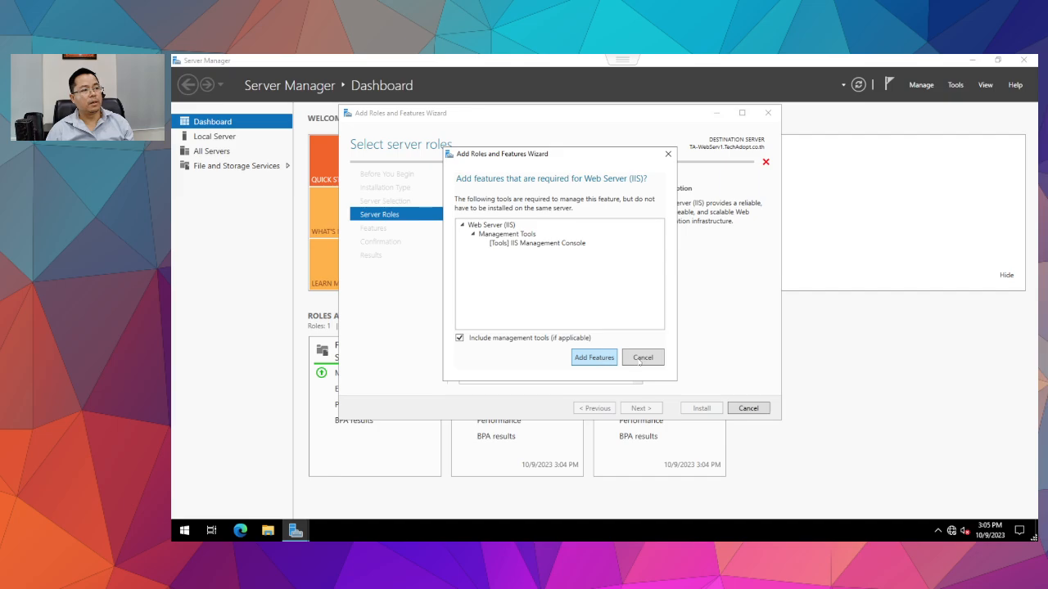
{"action": "key", "text": "Return"}
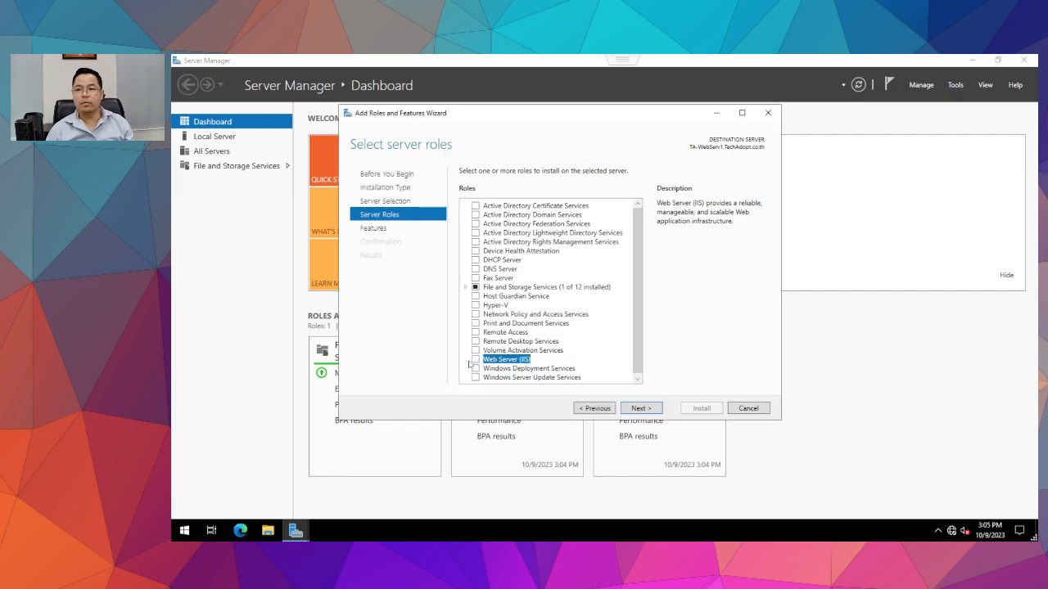
{"action": "left_click", "coordinate": [475, 360]}
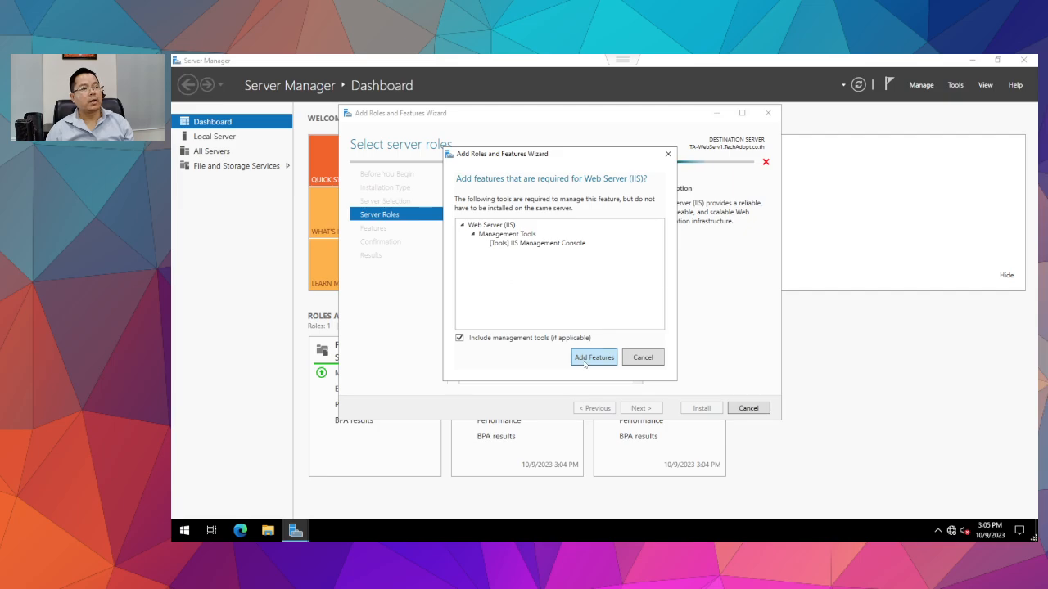
{"action": "left_click", "coordinate": [498, 243]}
{"action": "left_click", "coordinate": [593, 360]}
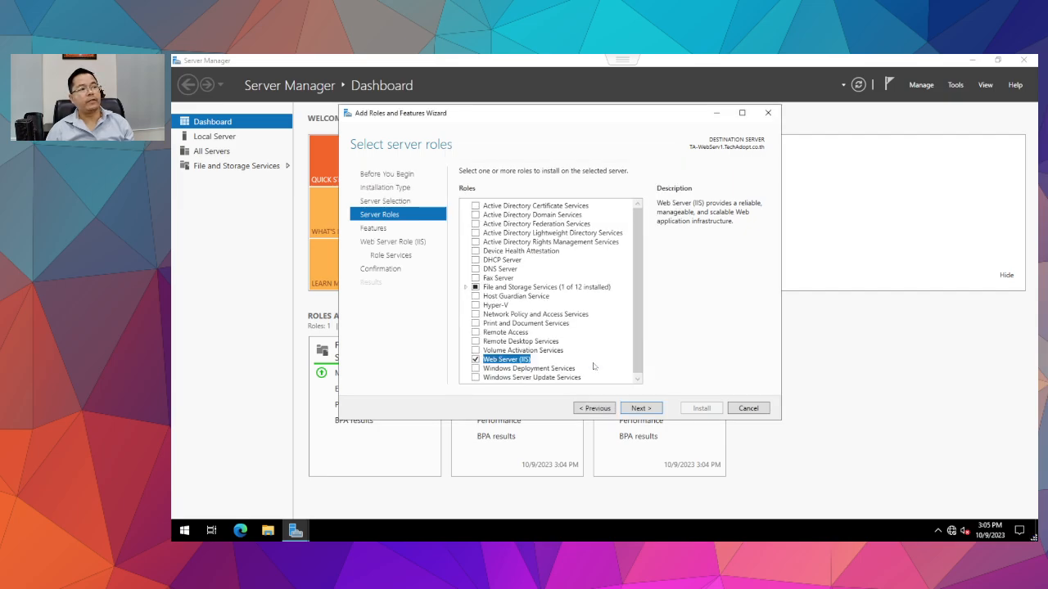
{"action": "left_click", "coordinate": [639, 409]}
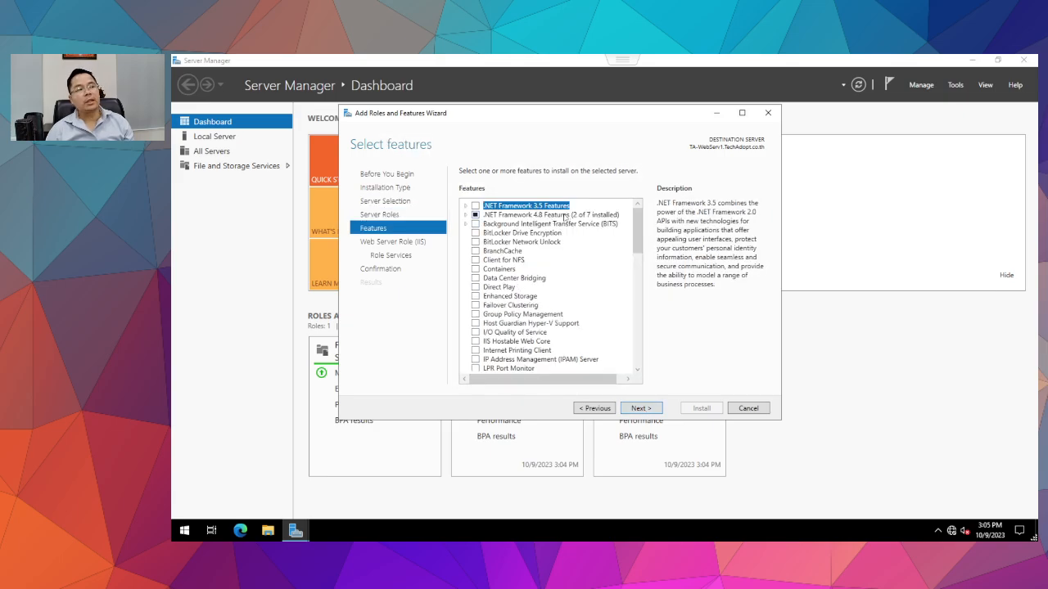
Tick ASP.NET 4.8 under .NET Framework 4.8 Features, plus .NET Framework 3.5 Features.
{"action": "double_click", "coordinate": [511, 216]}
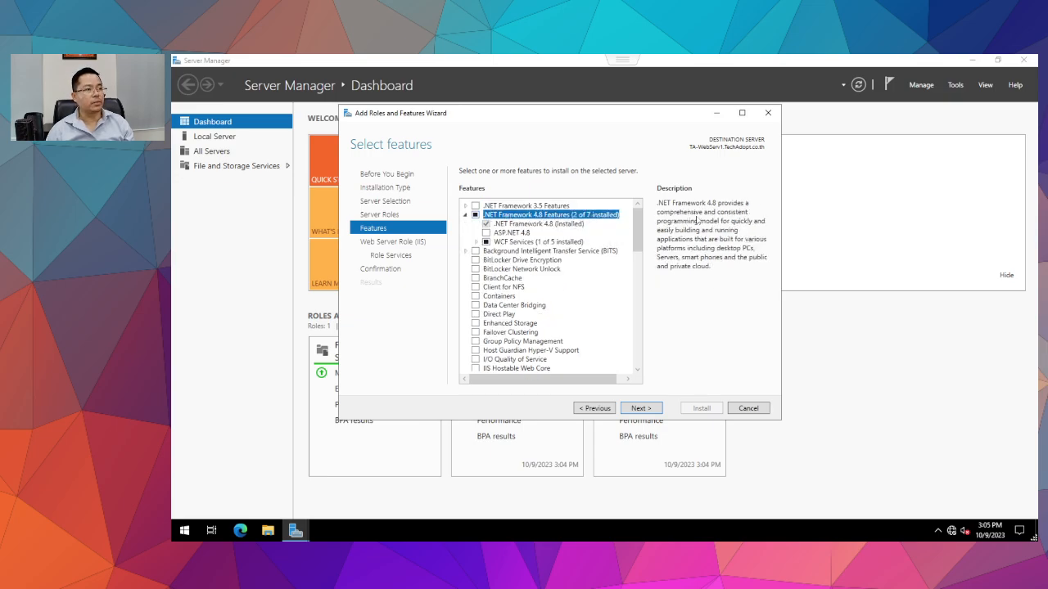
{"action": "left_click", "coordinate": [544, 225]}
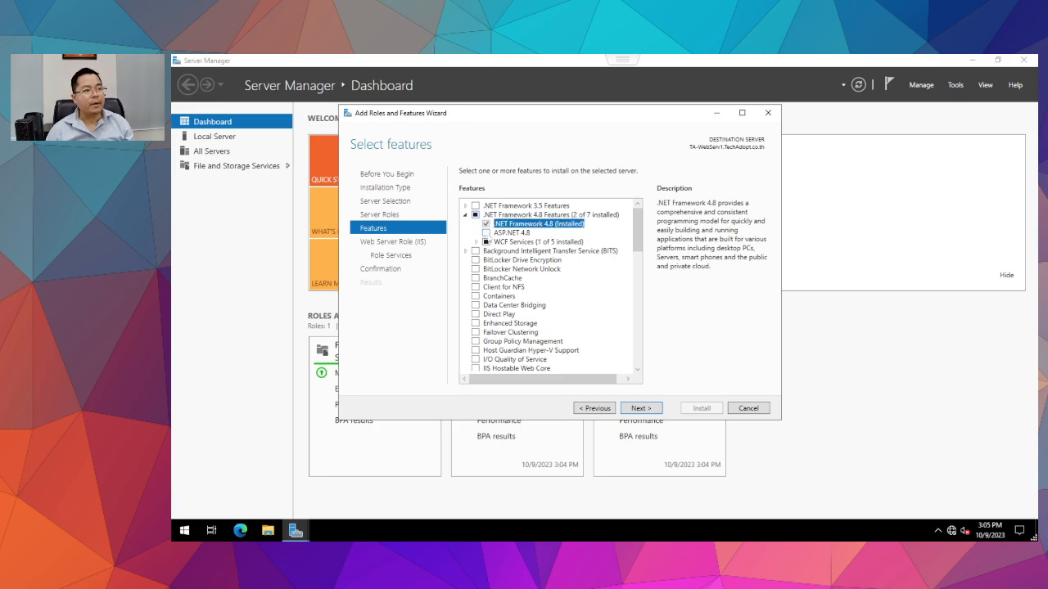
{"action": "left_click", "coordinate": [486, 234]}
{"action": "left_click", "coordinate": [475, 206]}
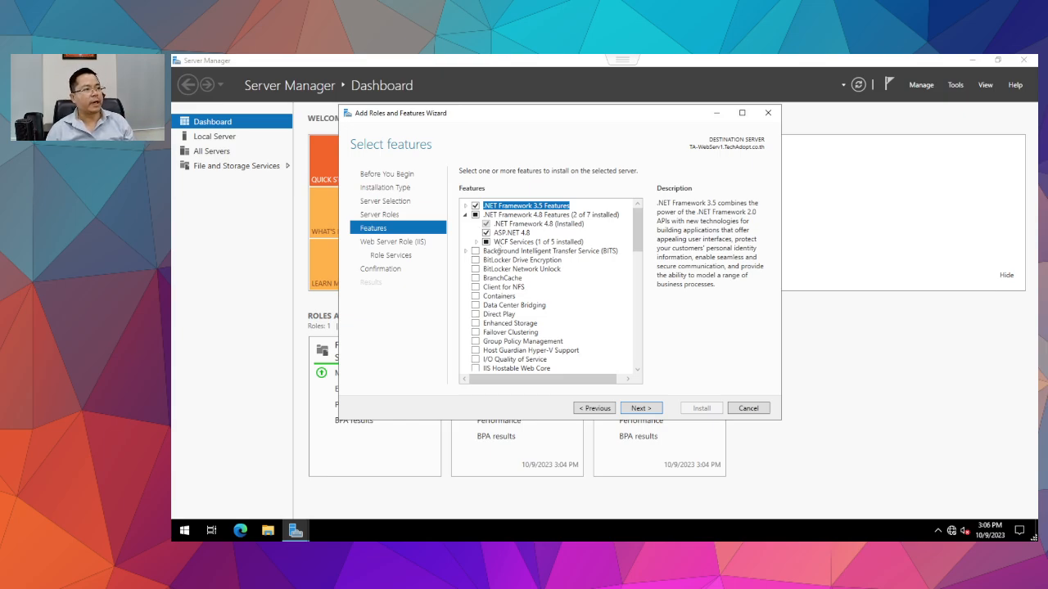
{"action": "scroll", "coordinate": [560, 311], "scroll_direction": "down", "scroll_amount": 10}
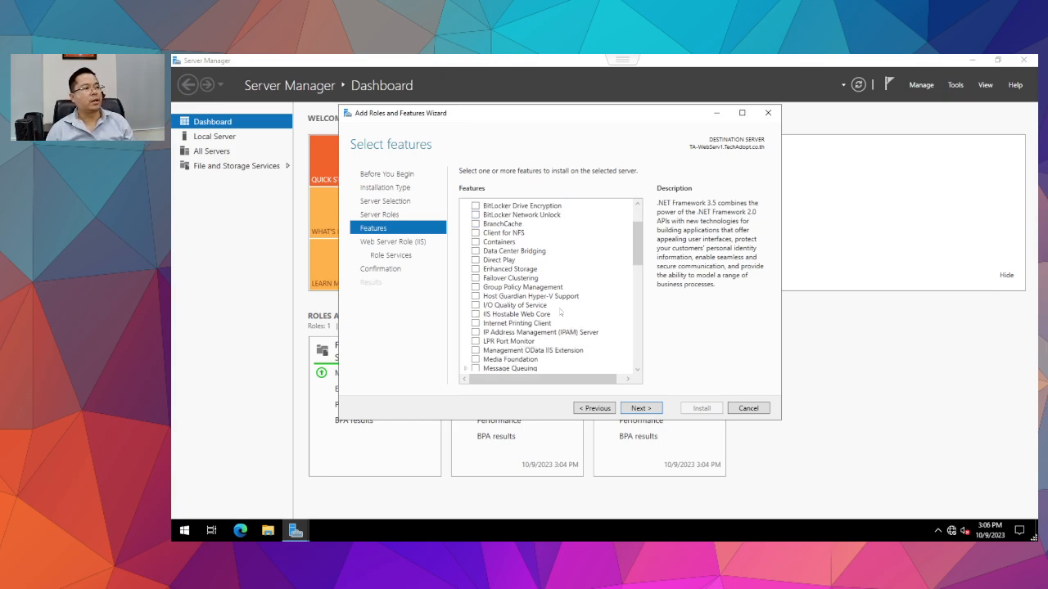
{"action": "scroll", "coordinate": [564, 300], "scroll_direction": "down", "scroll_amount": 6}
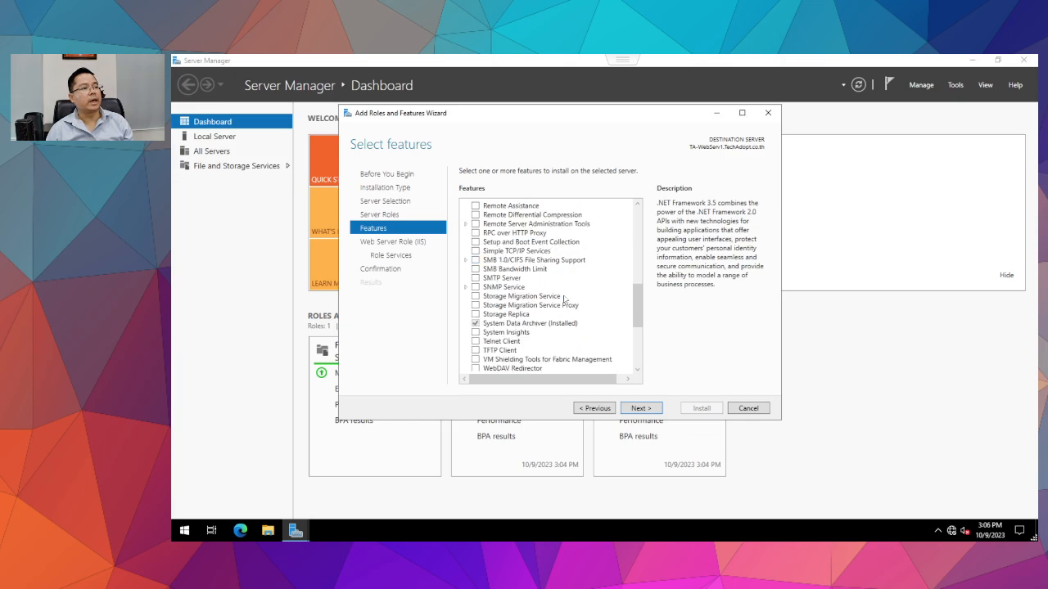
Advance to the IIS role services list and review HTTP Redirection, WebDAV and logging descriptions.
{"action": "left_click", "coordinate": [642, 411]}
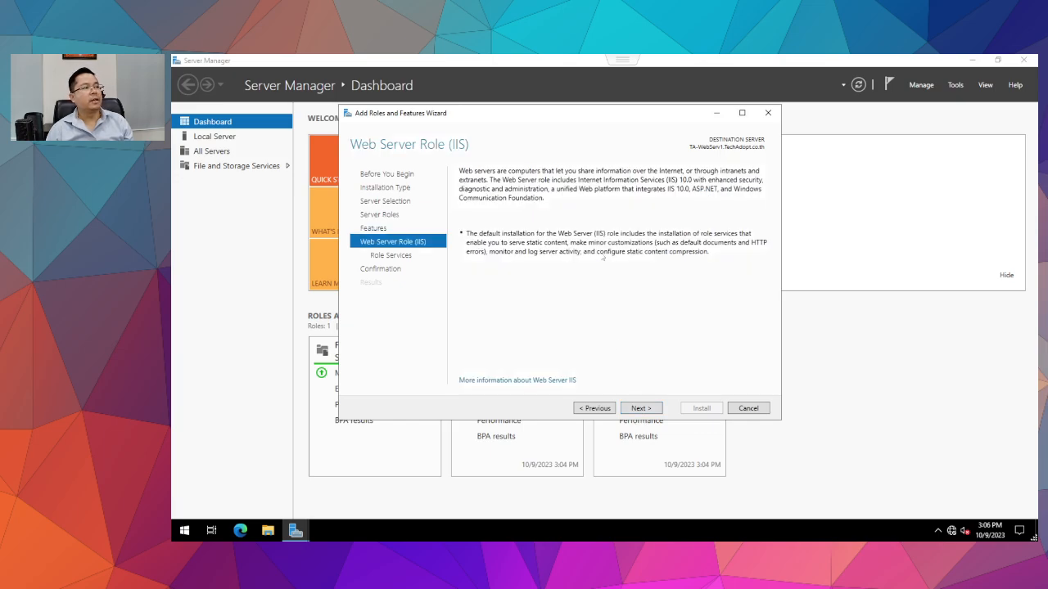
{"action": "left_click", "coordinate": [650, 409]}
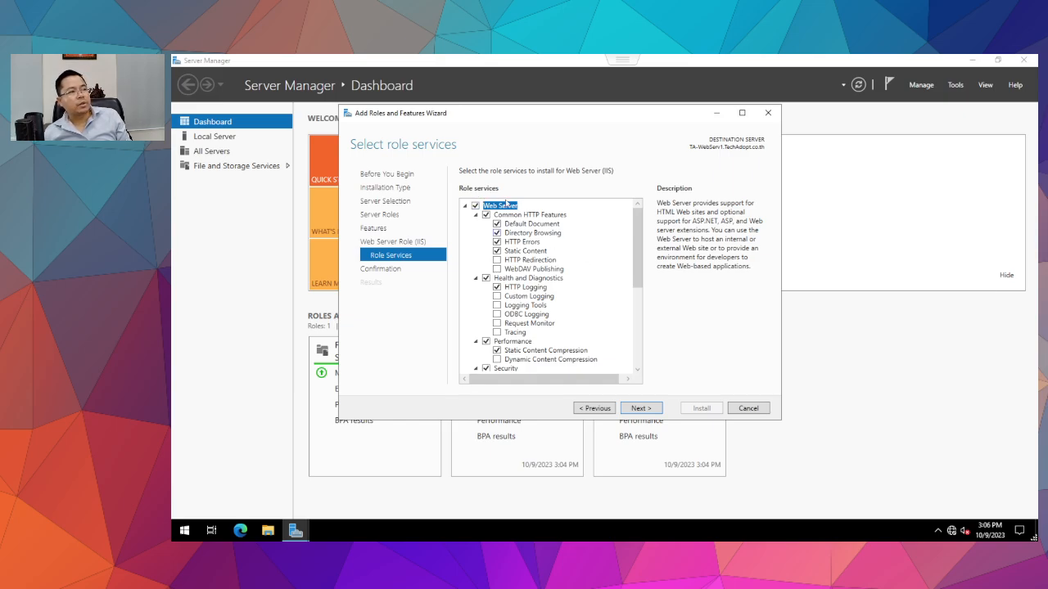
{"action": "left_click", "coordinate": [541, 261]}
{"action": "left_click", "coordinate": [546, 270]}
{"action": "scroll", "coordinate": [546, 270], "scroll_direction": "down", "scroll_amount": 3}
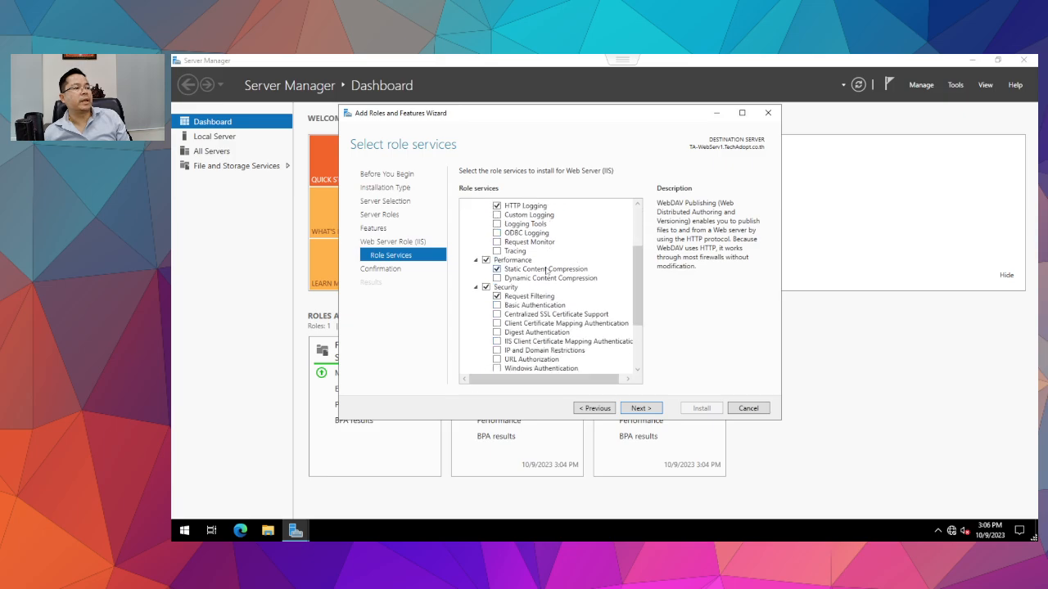
{"action": "scroll", "coordinate": [546, 270], "scroll_direction": "down", "scroll_amount": 1}
{"action": "scroll", "coordinate": [536, 261], "scroll_direction": "up", "scroll_amount": 3}
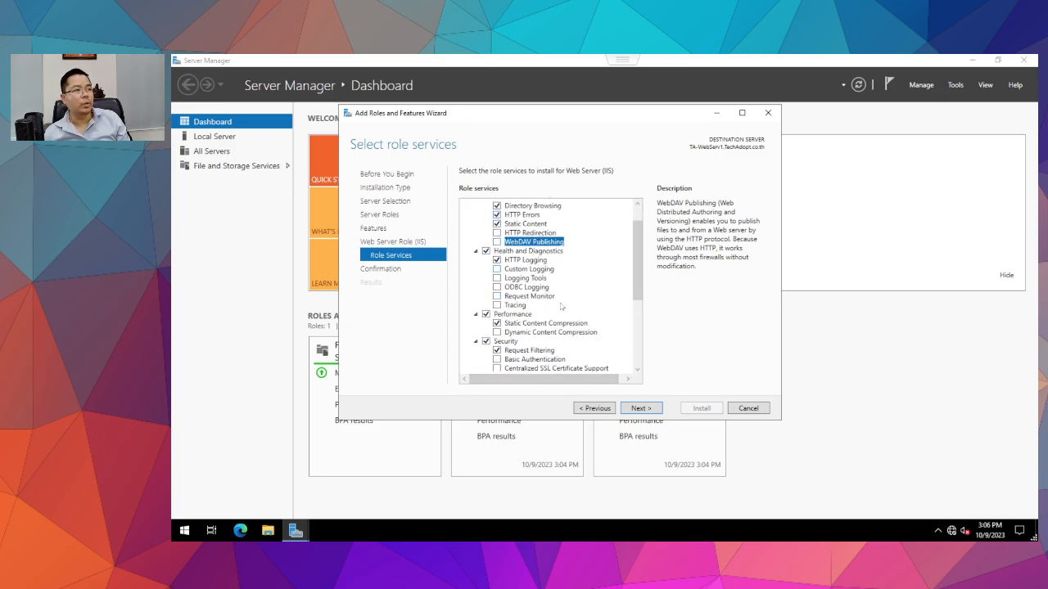
{"action": "left_click", "coordinate": [533, 269]}
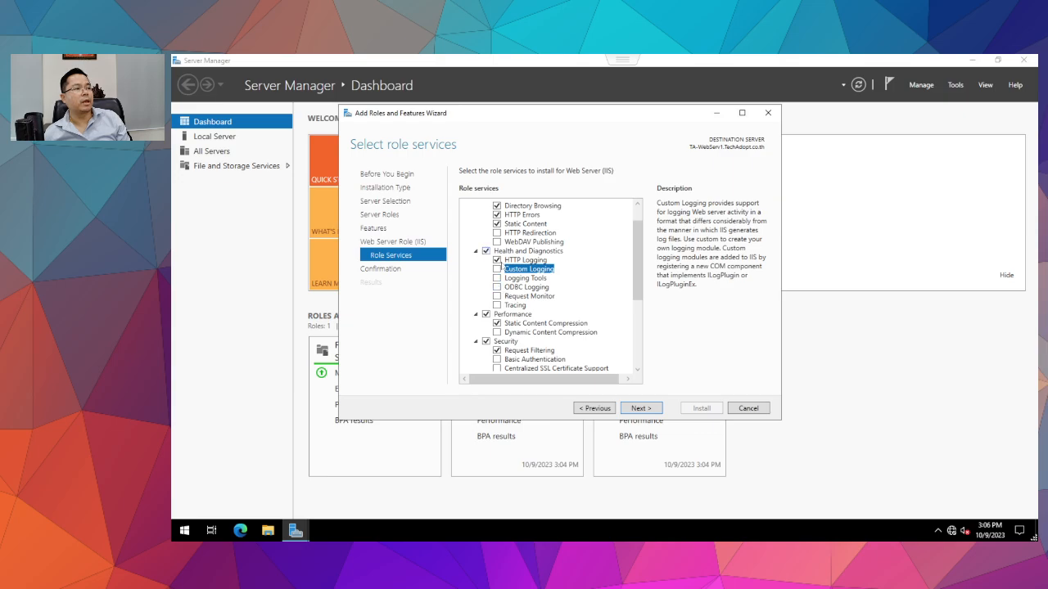
{"action": "left_click", "coordinate": [517, 260]}
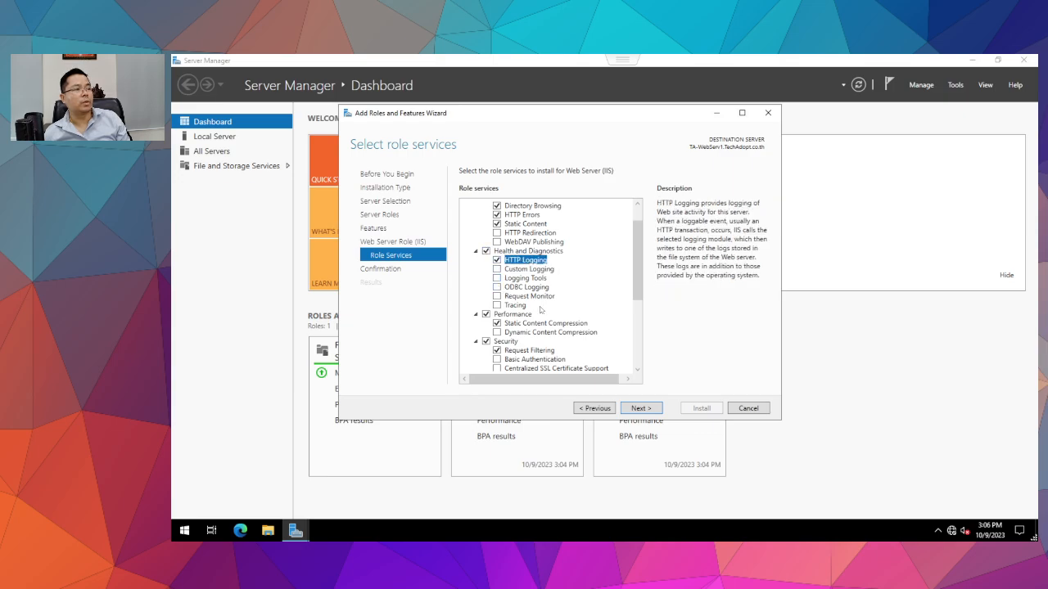
Add Request Monitor, Tracing, ODBC Logging, Logging Tools and Custom Logging role services.
{"action": "left_click", "coordinate": [497, 296]}
{"action": "left_click", "coordinate": [496, 305]}
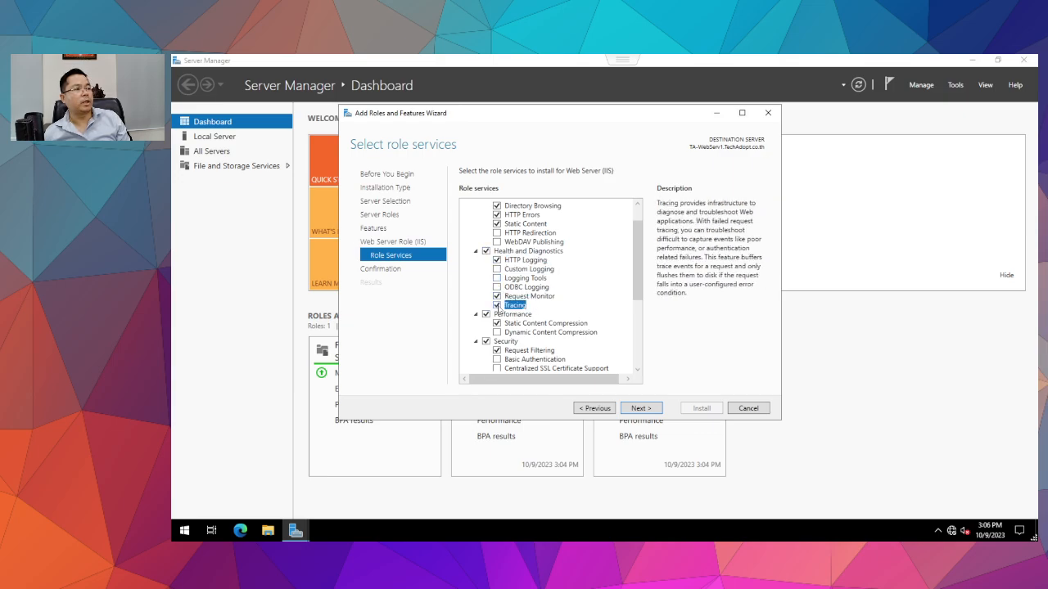
{"action": "left_click", "coordinate": [497, 287]}
{"action": "left_click", "coordinate": [497, 279]}
{"action": "left_click", "coordinate": [497, 270]}
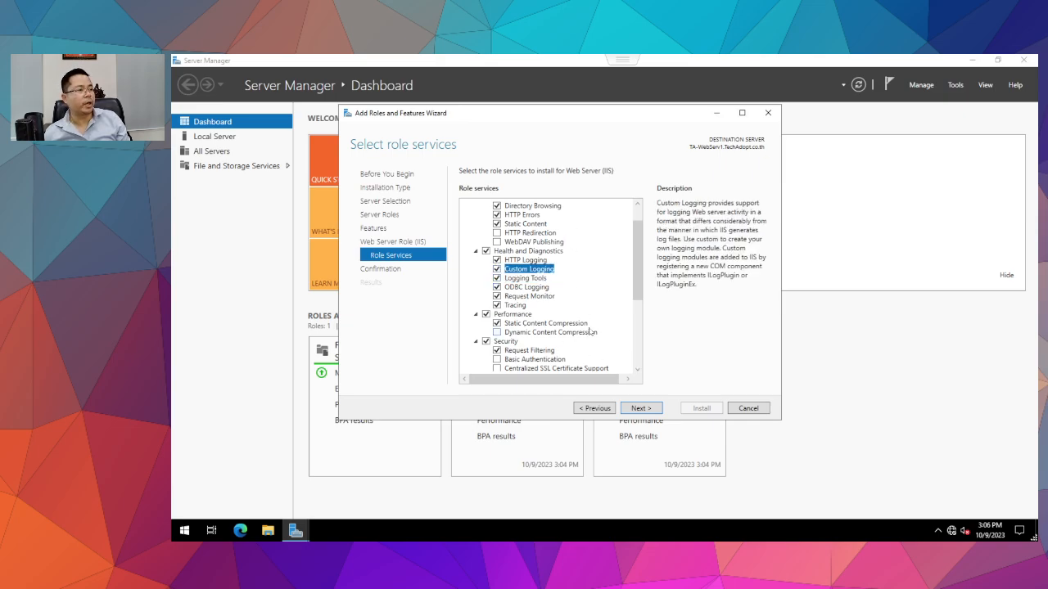
{"action": "scroll", "coordinate": [589, 329], "scroll_direction": "down", "scroll_amount": 3}
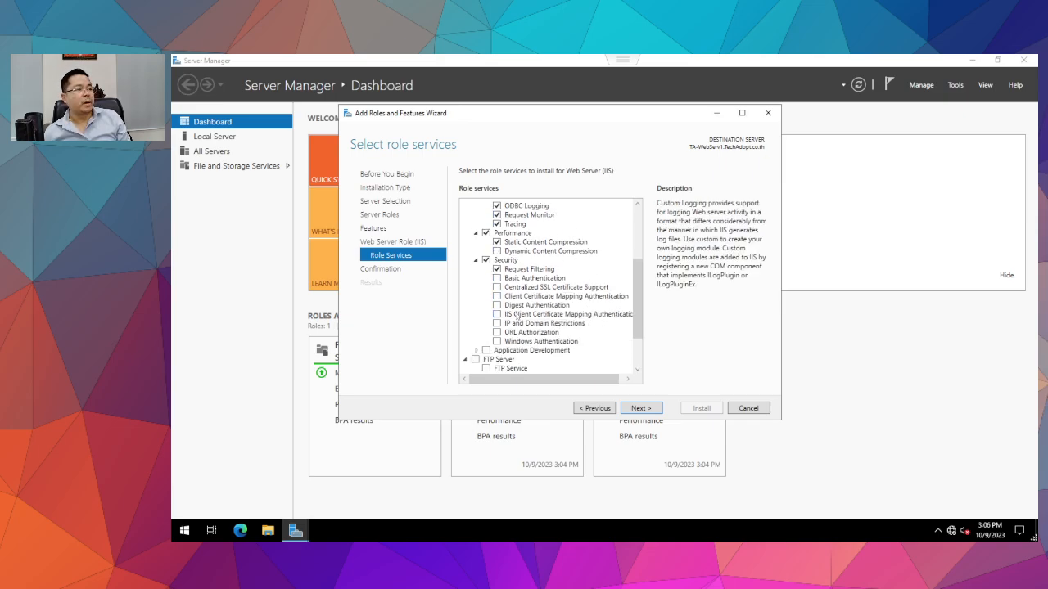
{"action": "scroll", "coordinate": [518, 320], "scroll_direction": "down", "scroll_amount": 2}
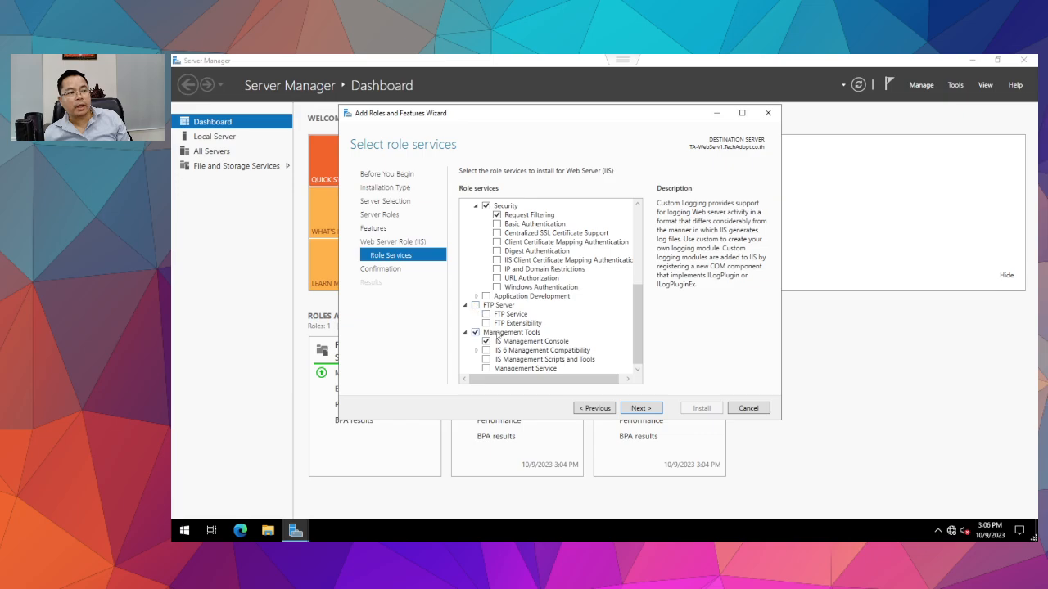
{"action": "scroll", "coordinate": [557, 325], "scroll_direction": "down", "scroll_amount": 1}
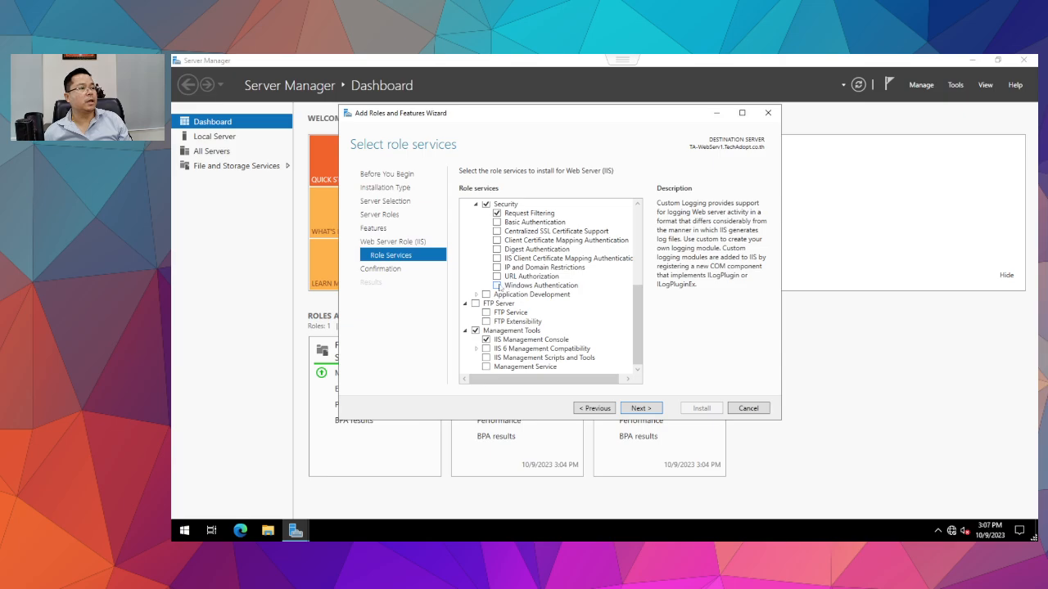
Under Security, add Basic Authentication and Windows Authentication role services.
{"action": "scroll", "coordinate": [495, 290], "scroll_direction": "up", "scroll_amount": 4}
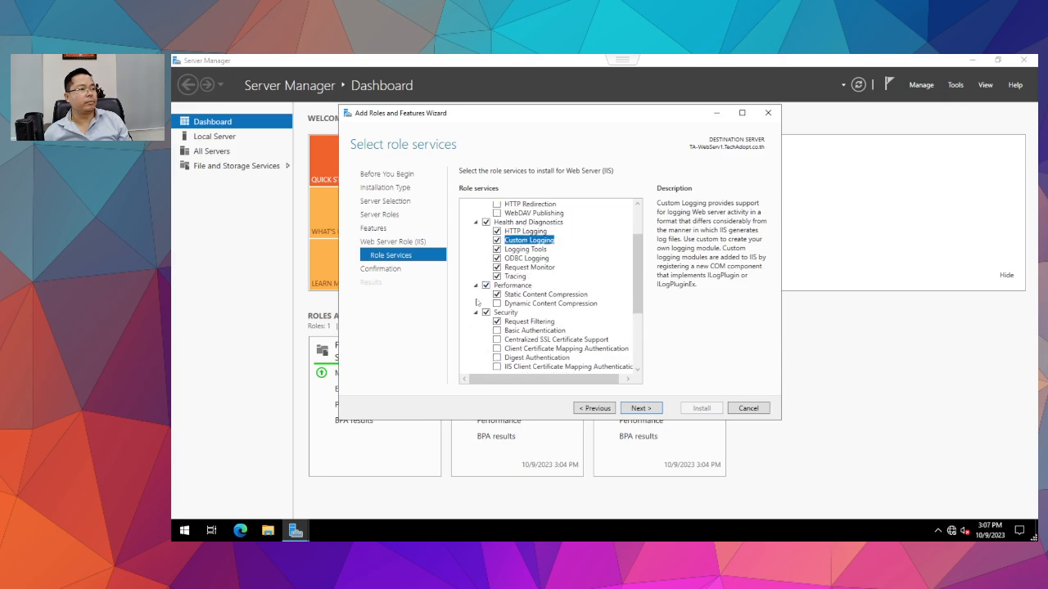
{"action": "left_click", "coordinate": [476, 314]}
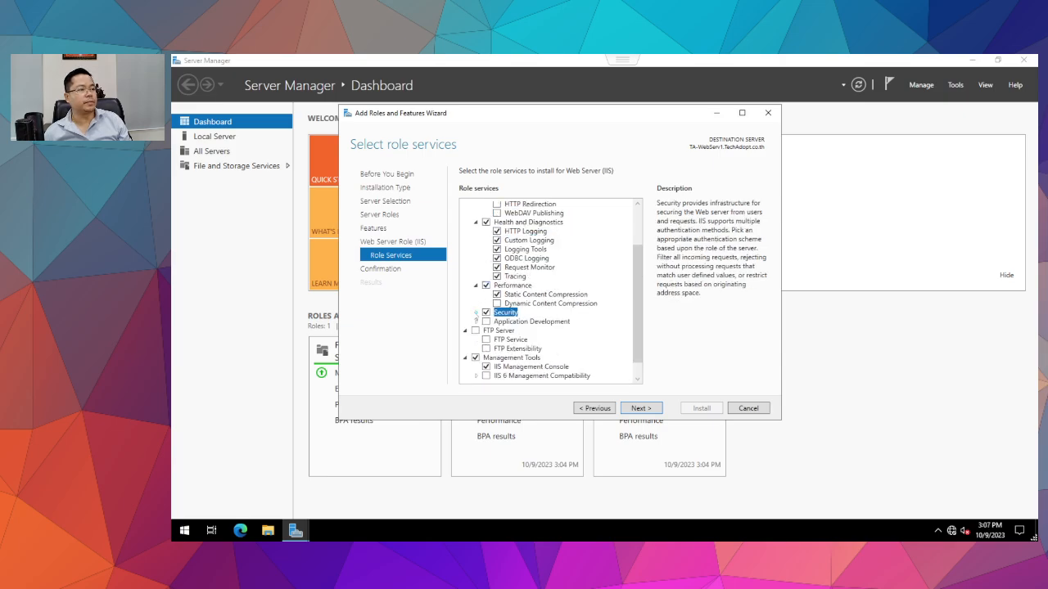
{"action": "left_click", "coordinate": [476, 313]}
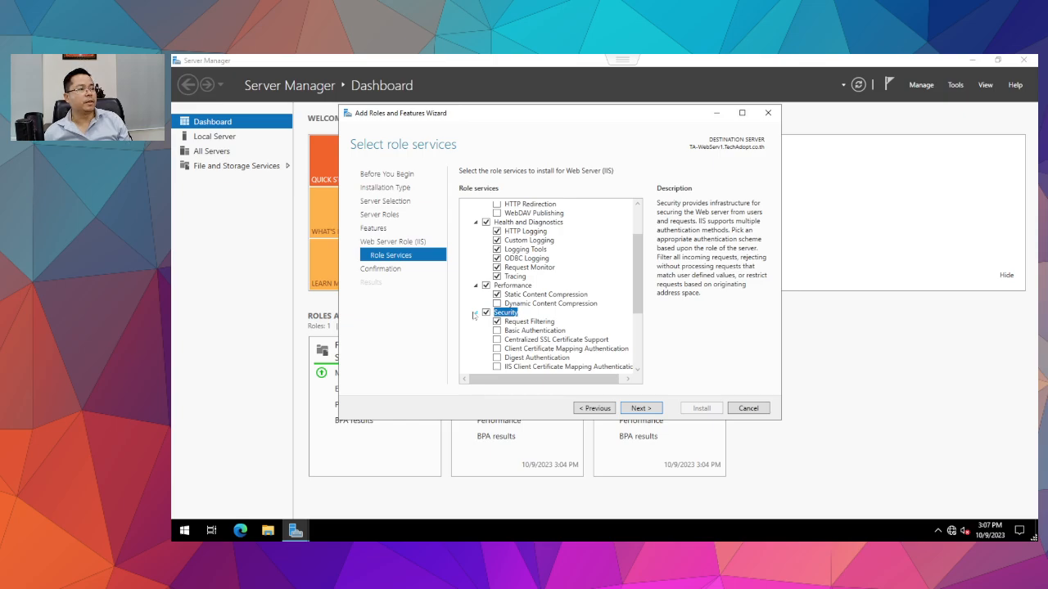
{"action": "scroll", "coordinate": [527, 331], "scroll_direction": "down", "scroll_amount": 2}
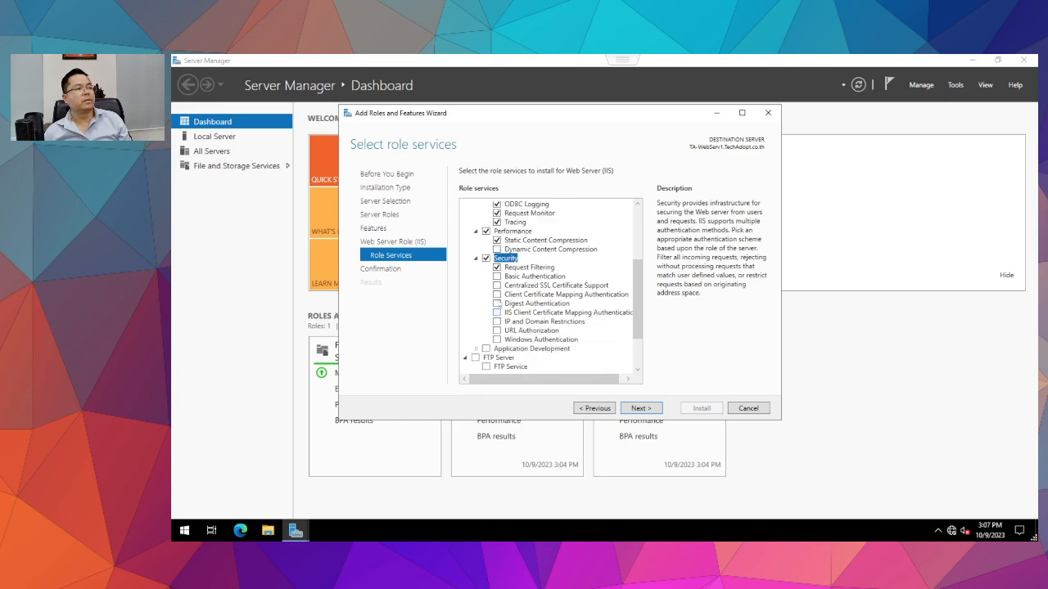
{"action": "left_click", "coordinate": [496, 276]}
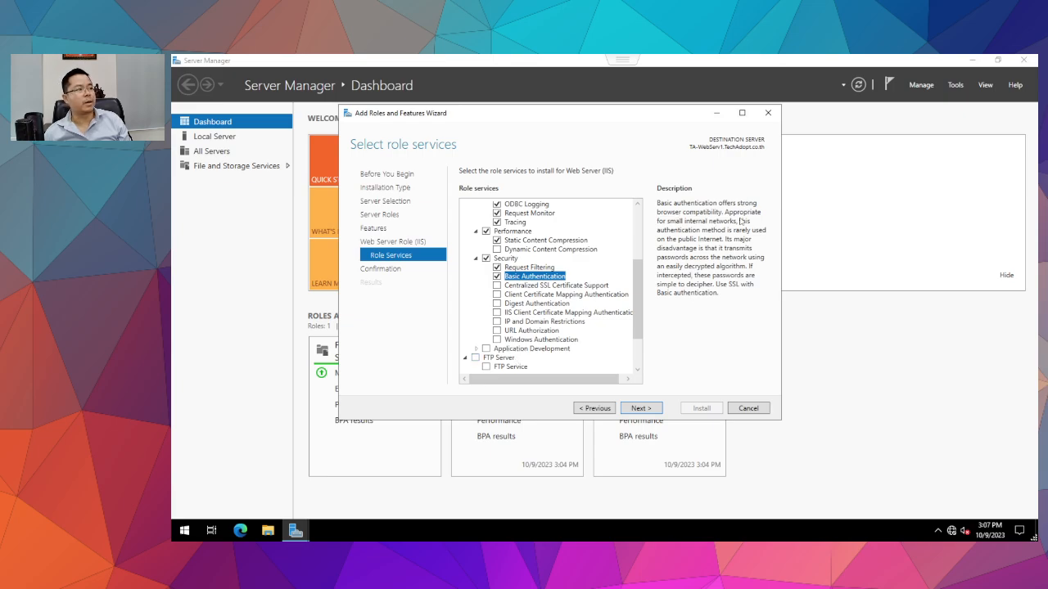
{"action": "left_click", "coordinate": [496, 340]}
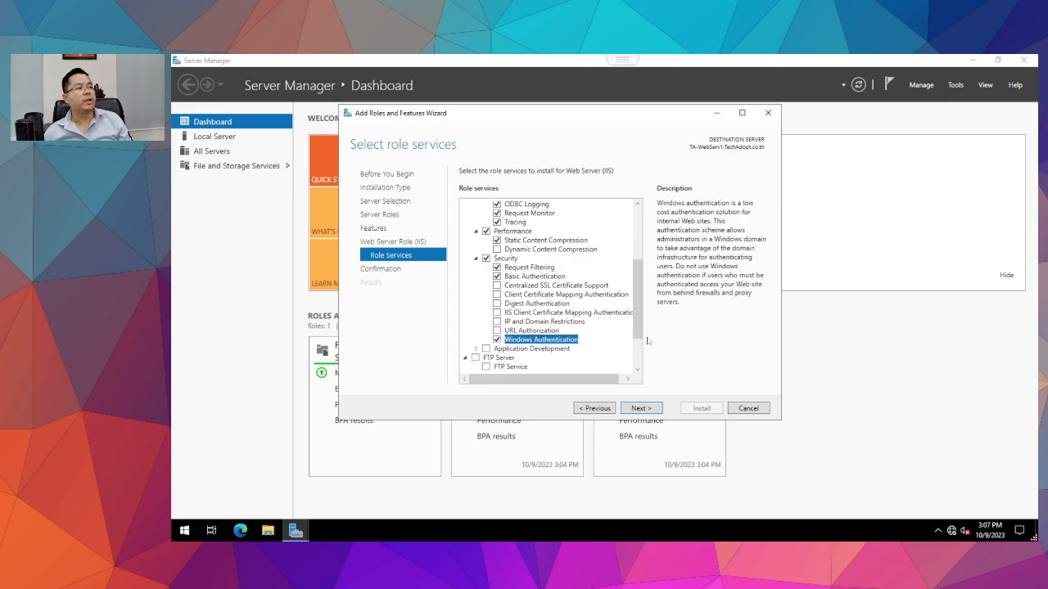
Add IIS 6 Management Compatibility and proceed to the installation confirmation summary.
{"action": "left_click", "coordinate": [476, 258]}
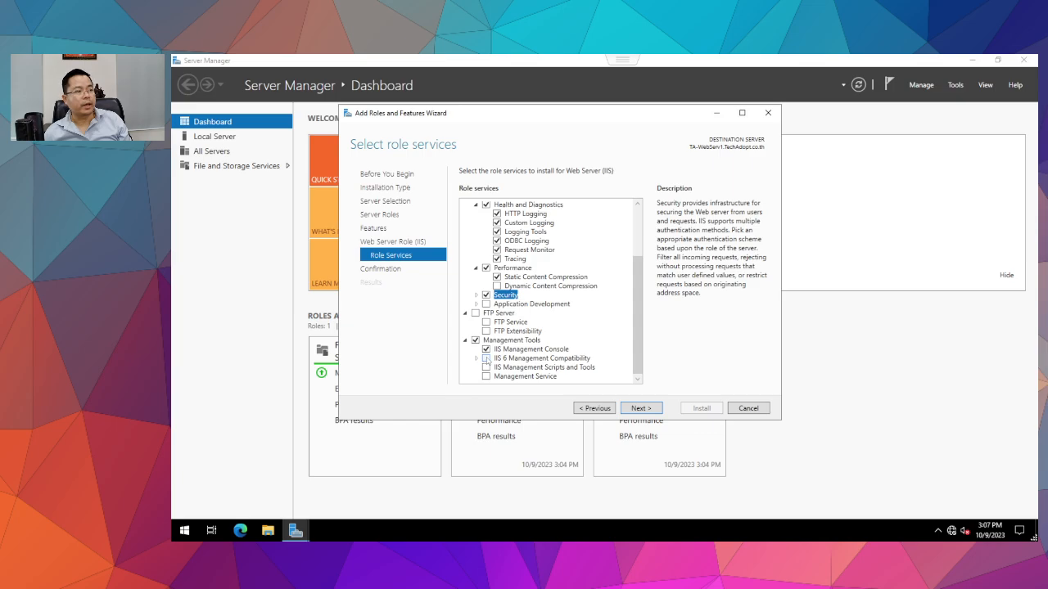
{"action": "left_click", "coordinate": [487, 359]}
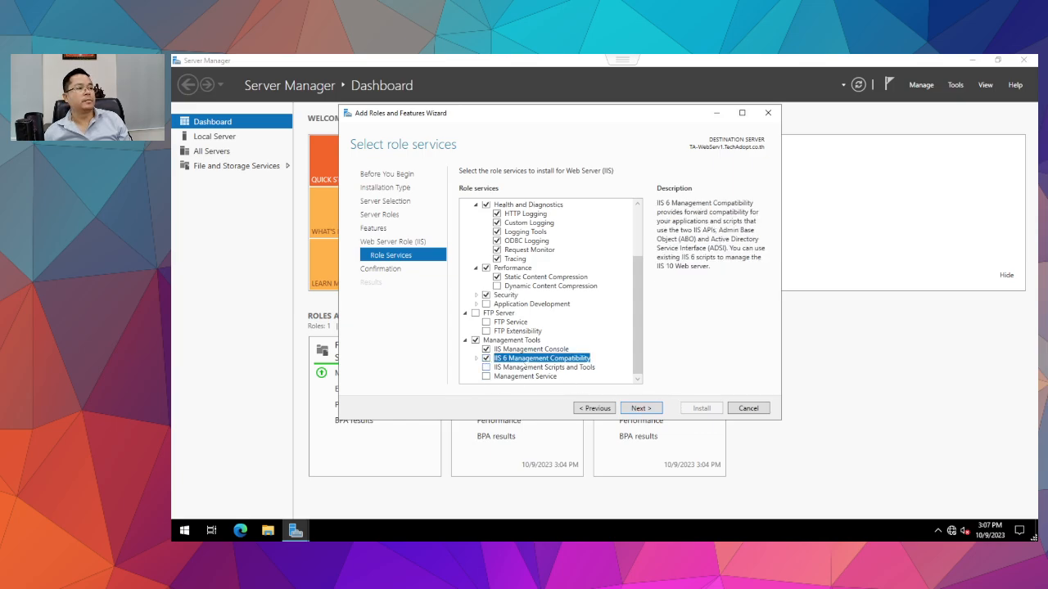
{"action": "left_click", "coordinate": [475, 359]}
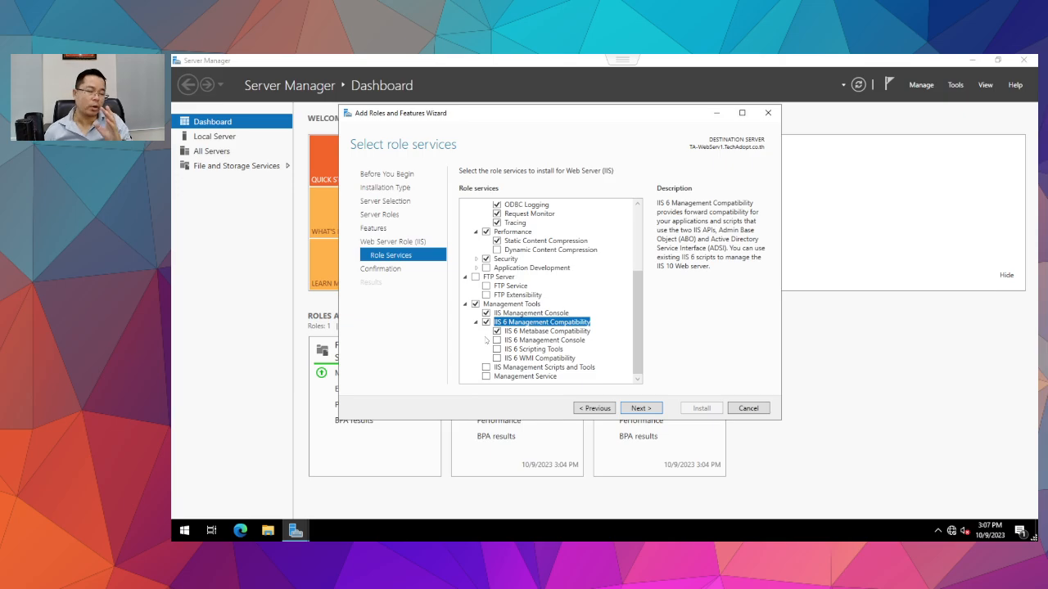
{"action": "left_click", "coordinate": [639, 408]}
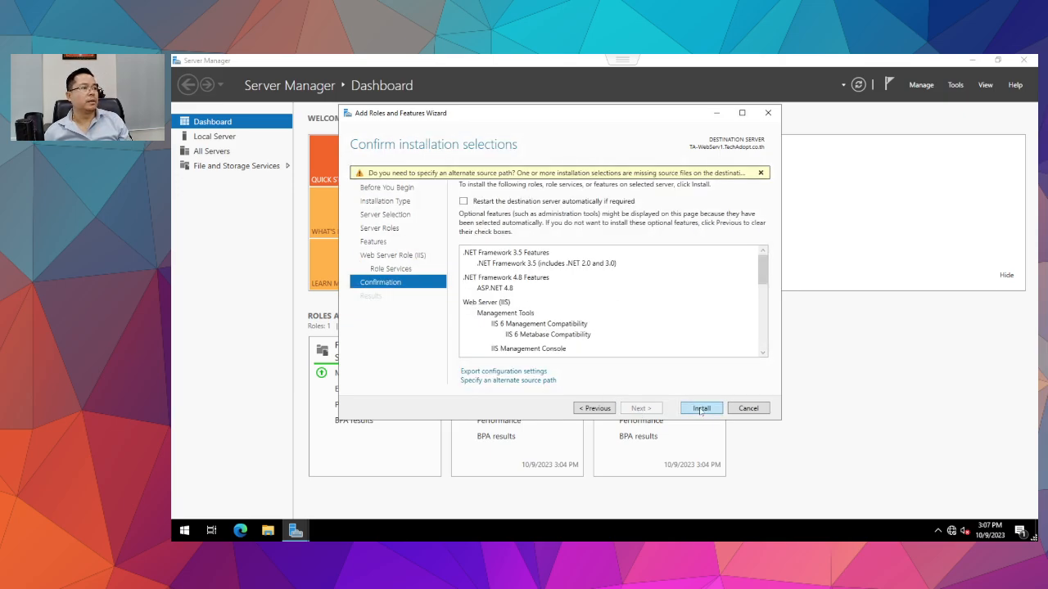
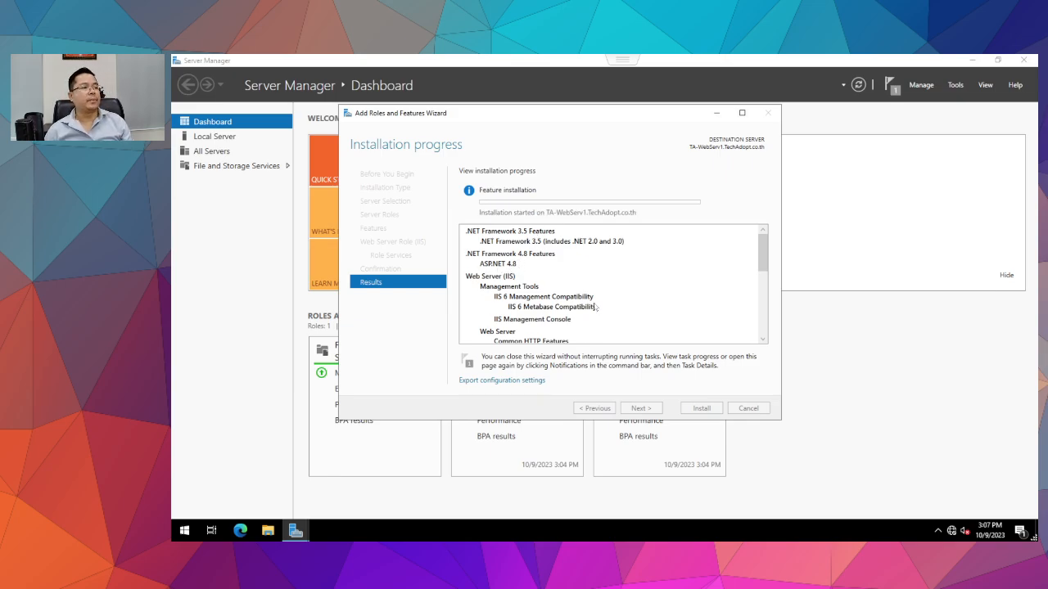
Review the failed installation results (error 0x8024402c) from notifications and close them.
{"action": "scroll", "coordinate": [585, 307], "scroll_direction": "down", "scroll_amount": 5}
{"action": "scroll", "coordinate": [572, 309], "scroll_direction": "down", "scroll_amount": 1}
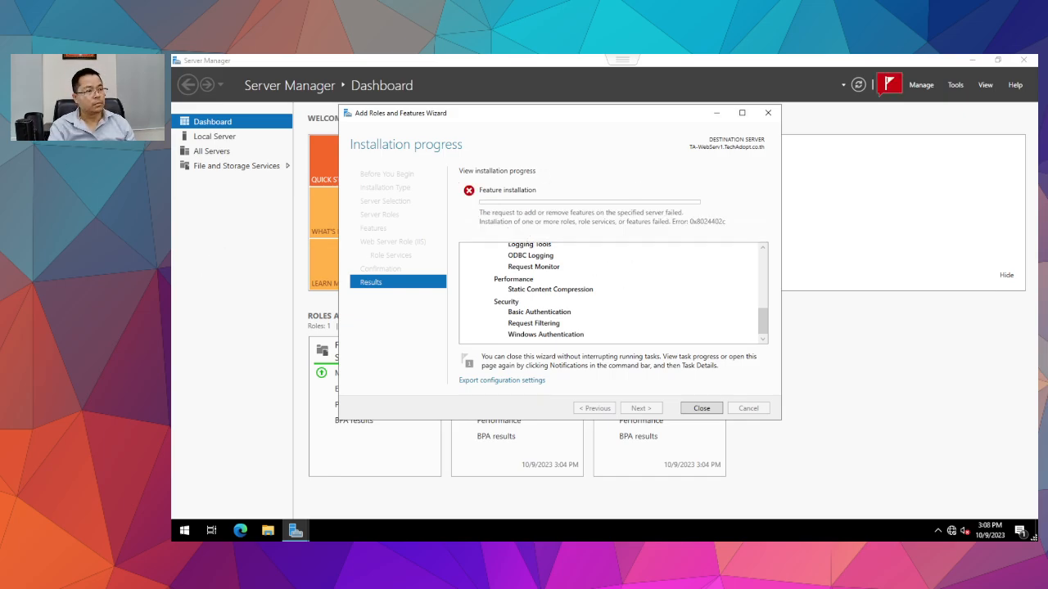
{"action": "left_click", "coordinate": [701, 407]}
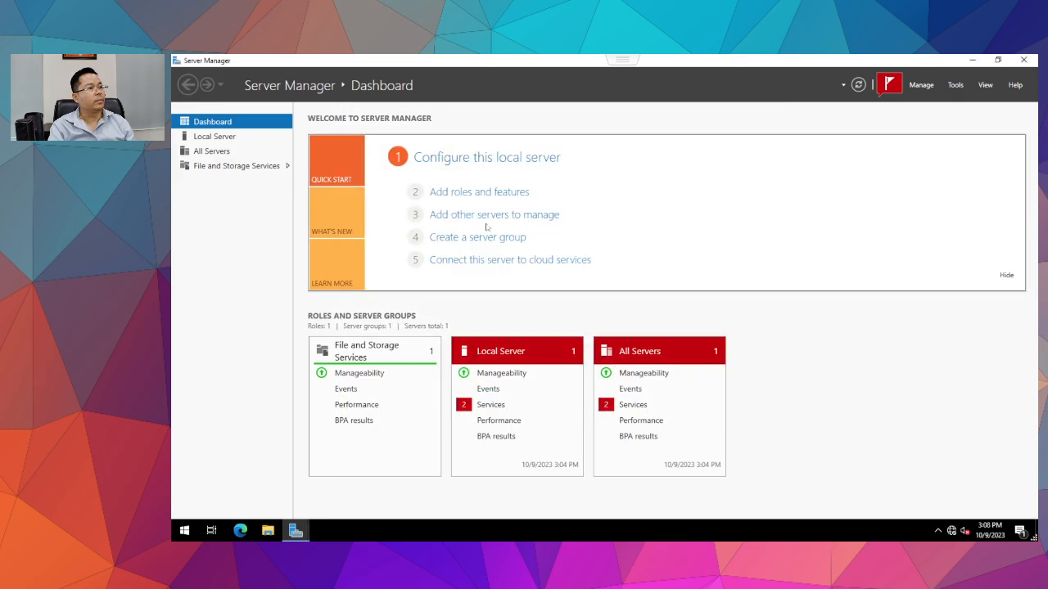
{"action": "left_click", "coordinate": [889, 85]}
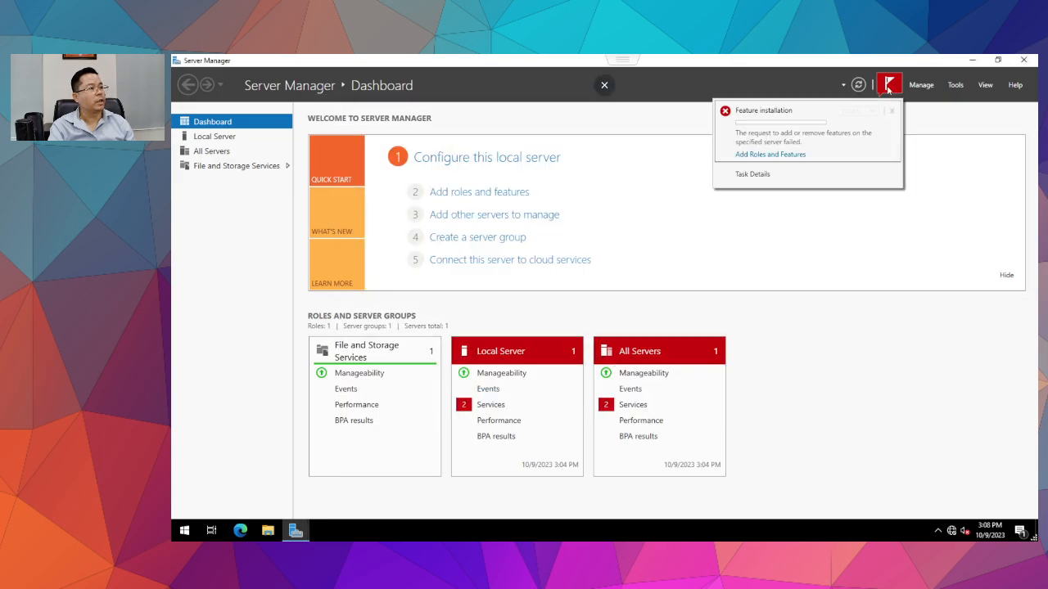
{"action": "left_click", "coordinate": [761, 155]}
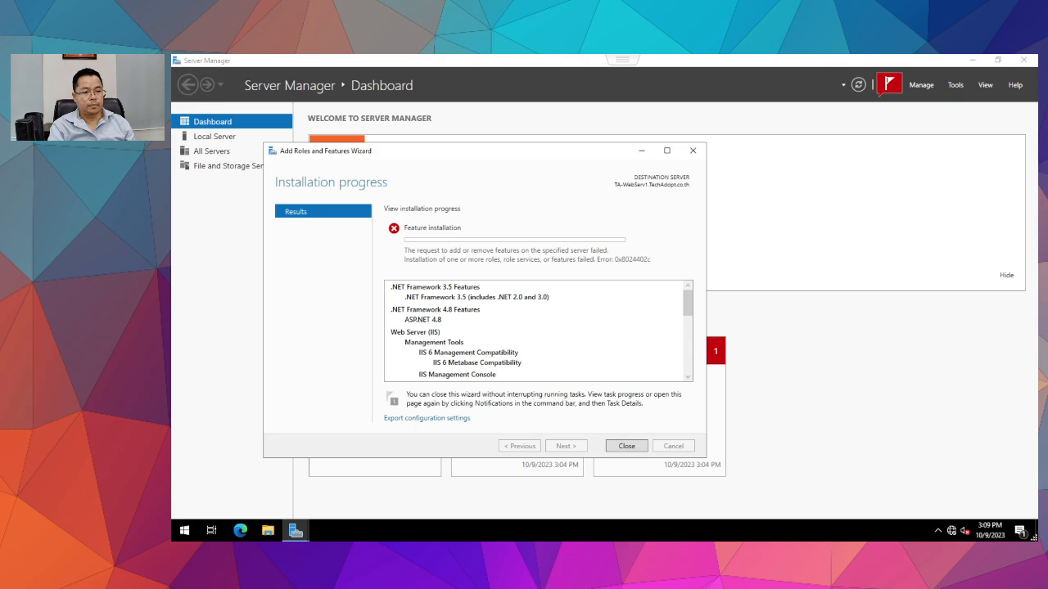
{"action": "left_click", "coordinate": [626, 446]}
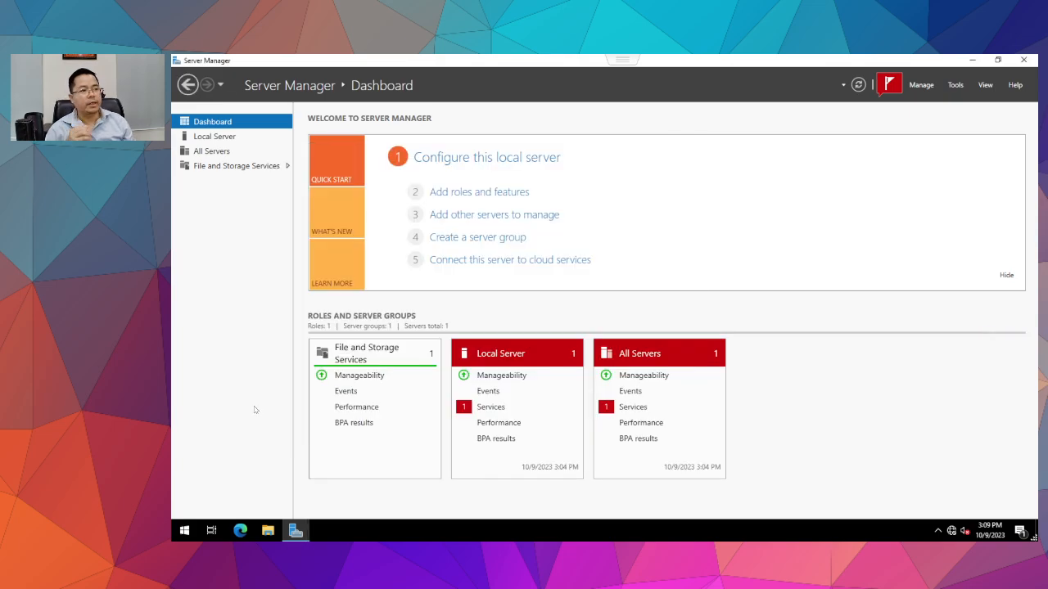
Start a role-based install on this server, selecting Web Server (IIS) with its management tools.
{"action": "left_click", "coordinate": [463, 193]}
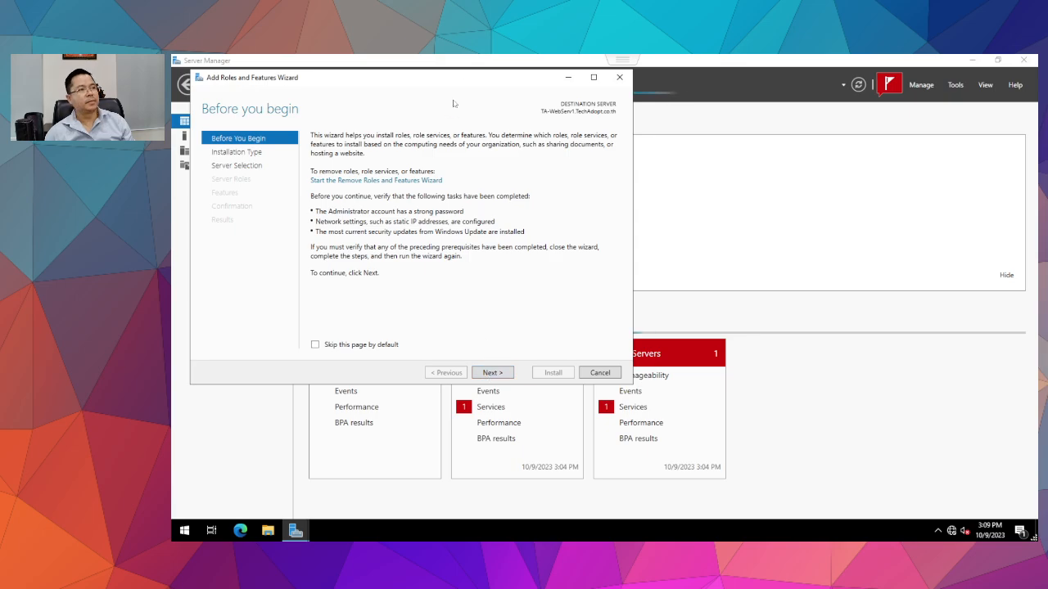
{"action": "left_click_drag", "start_coordinate": [451, 78], "coordinate": [597, 97]}
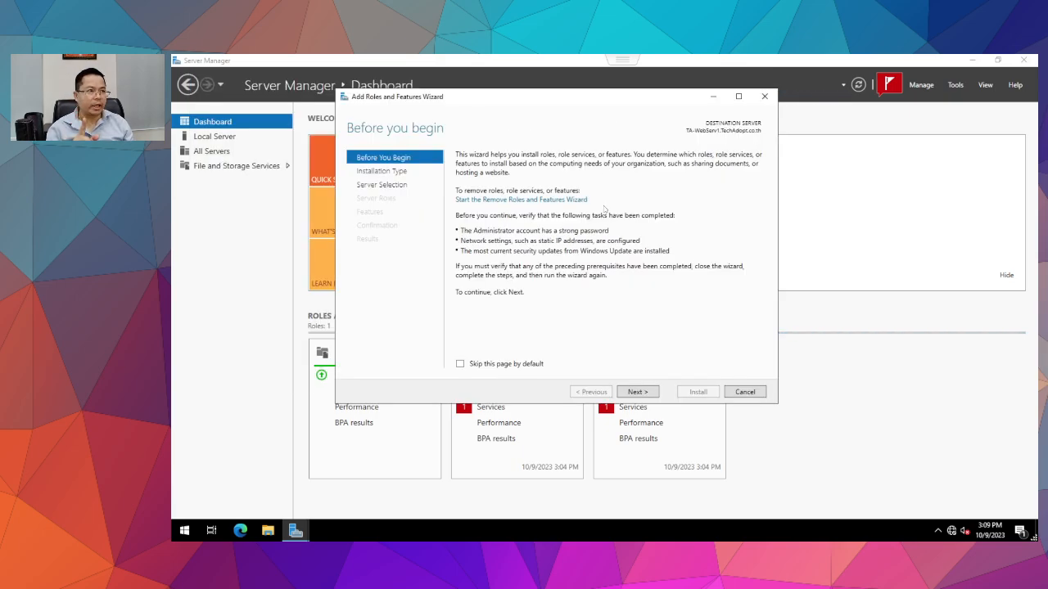
{"action": "left_click", "coordinate": [637, 392]}
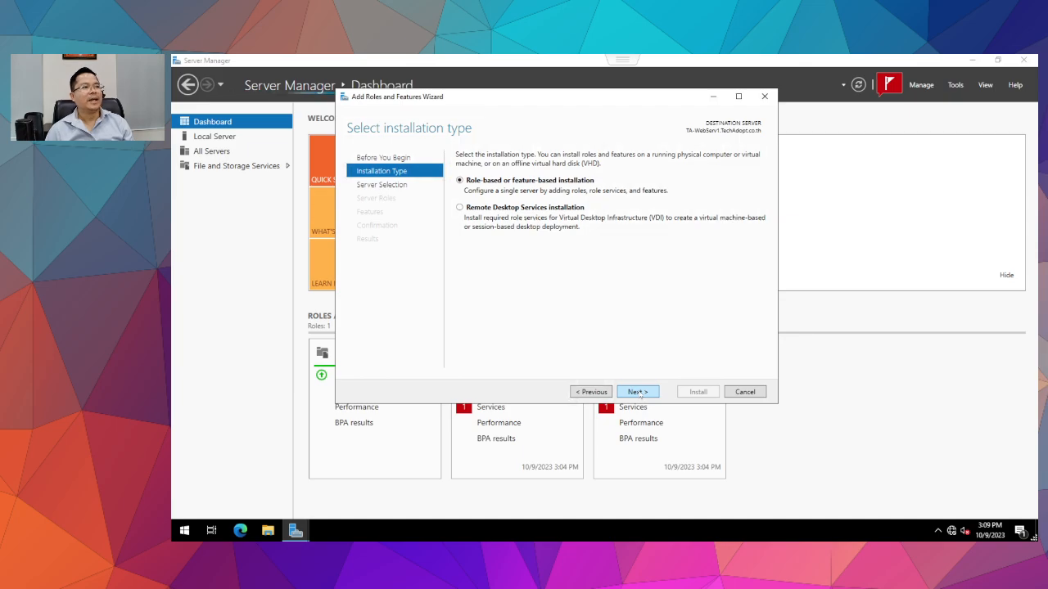
{"action": "left_click", "coordinate": [638, 392]}
{"action": "left_click", "coordinate": [638, 392]}
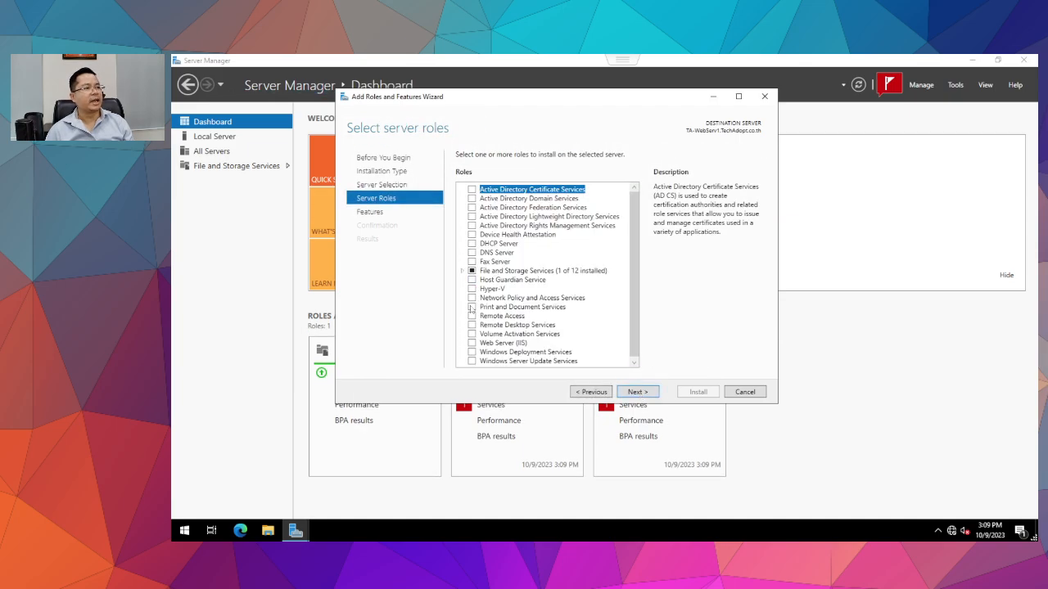
{"action": "left_click", "coordinate": [472, 343]}
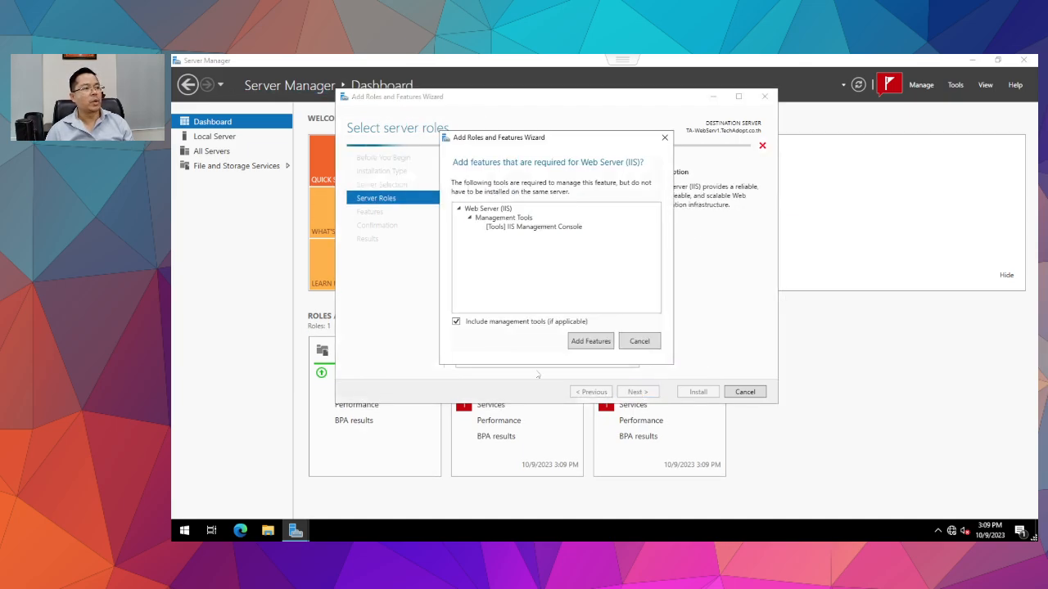
{"action": "left_click", "coordinate": [591, 341]}
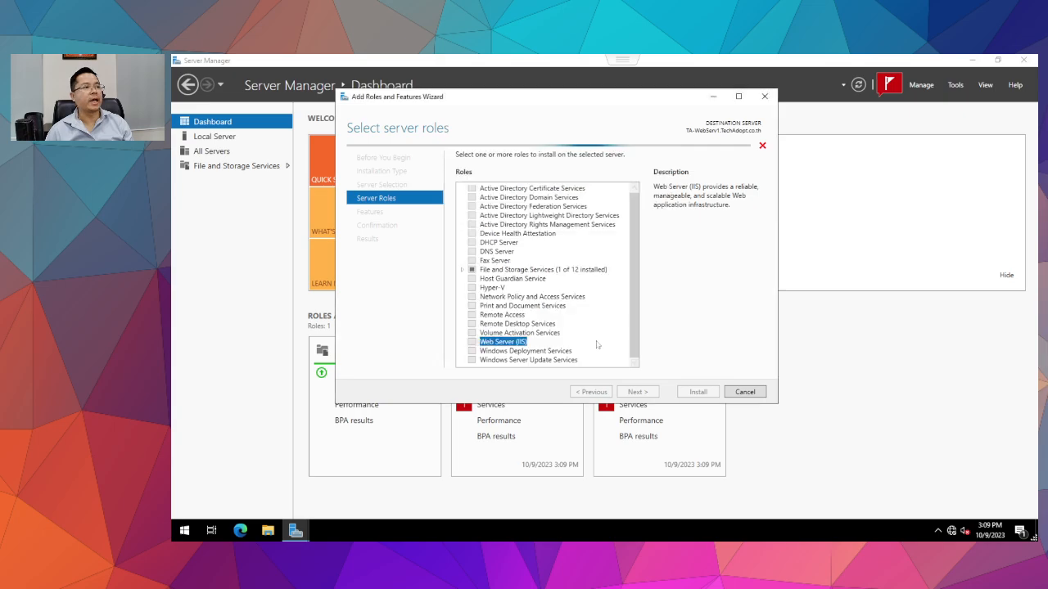
{"action": "left_click", "coordinate": [645, 393]}
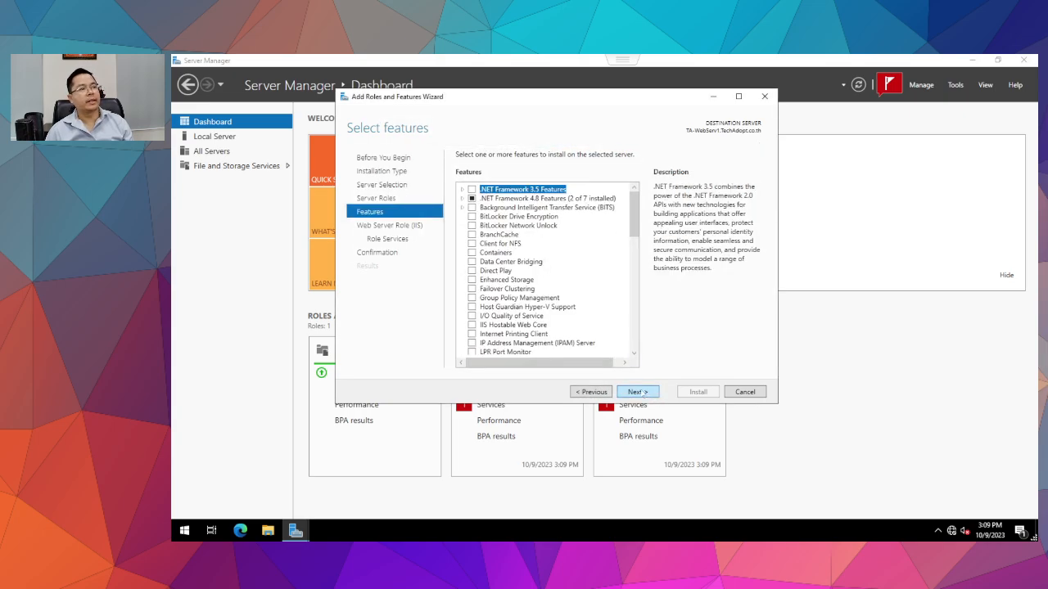
Review the optional features, leaving .NET Framework 3.5 Features unselected.
{"action": "double_click", "coordinate": [524, 202]}
{"action": "scroll", "coordinate": [532, 279], "scroll_direction": "down", "scroll_amount": 7}
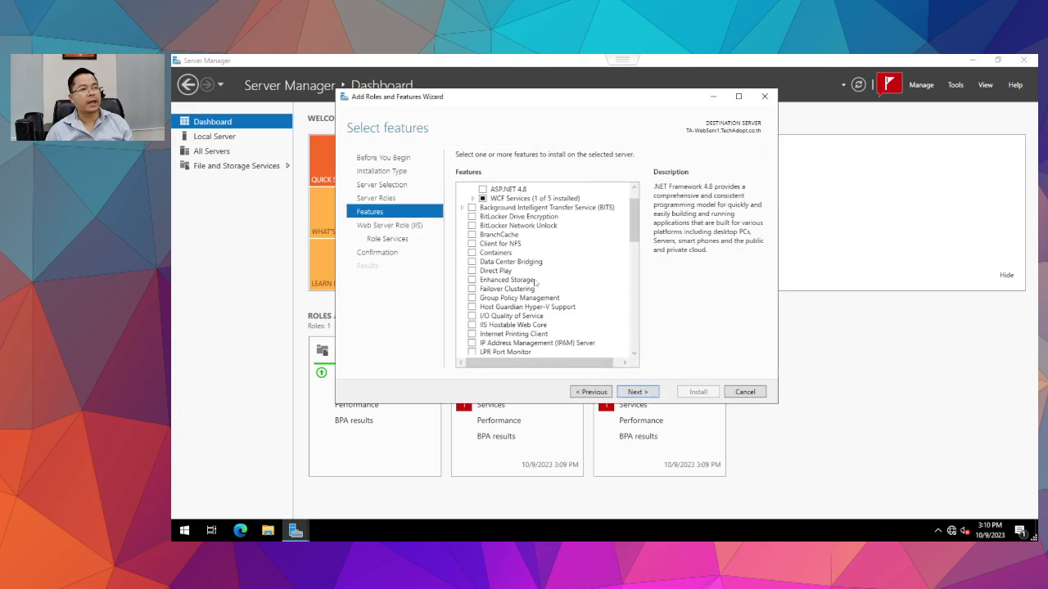
{"action": "scroll", "coordinate": [536, 284], "scroll_direction": "up", "scroll_amount": 5}
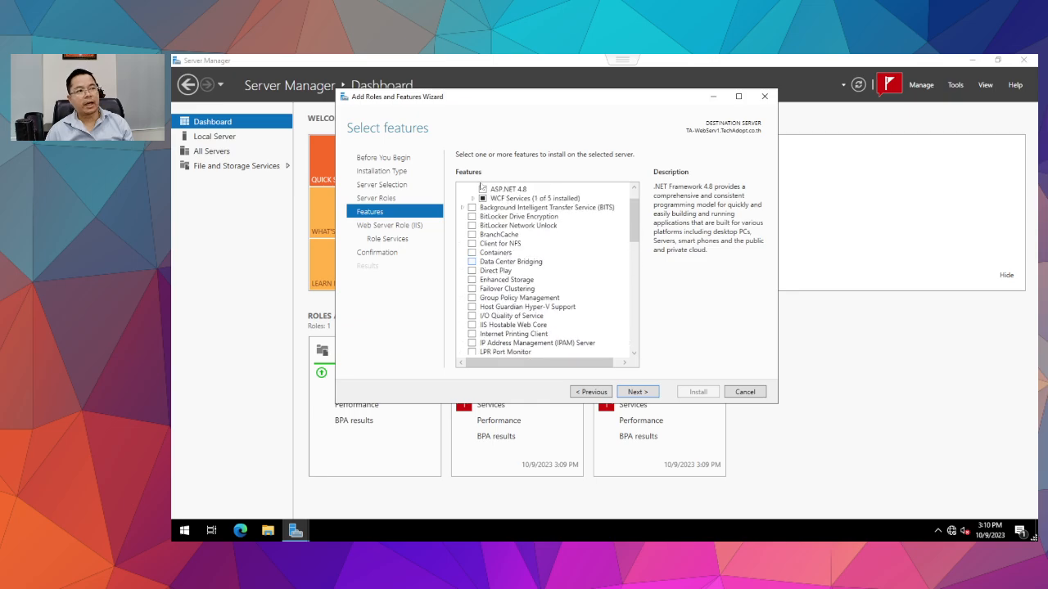
{"action": "left_click", "coordinate": [490, 190]}
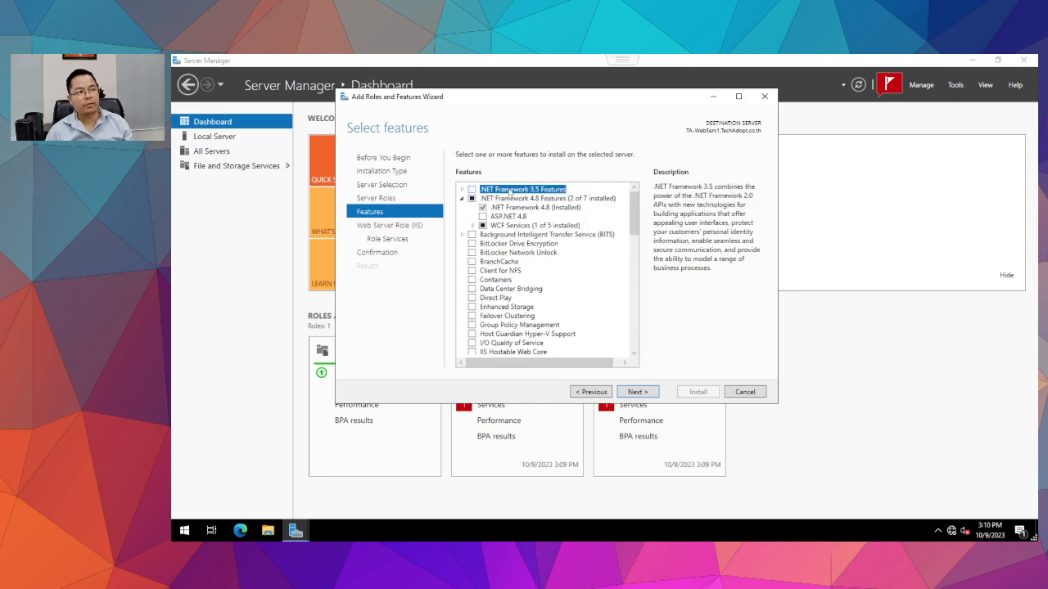
Add IIS 6 Management Compatibility to the role services and begin the installation.
{"action": "left_click", "coordinate": [638, 392]}
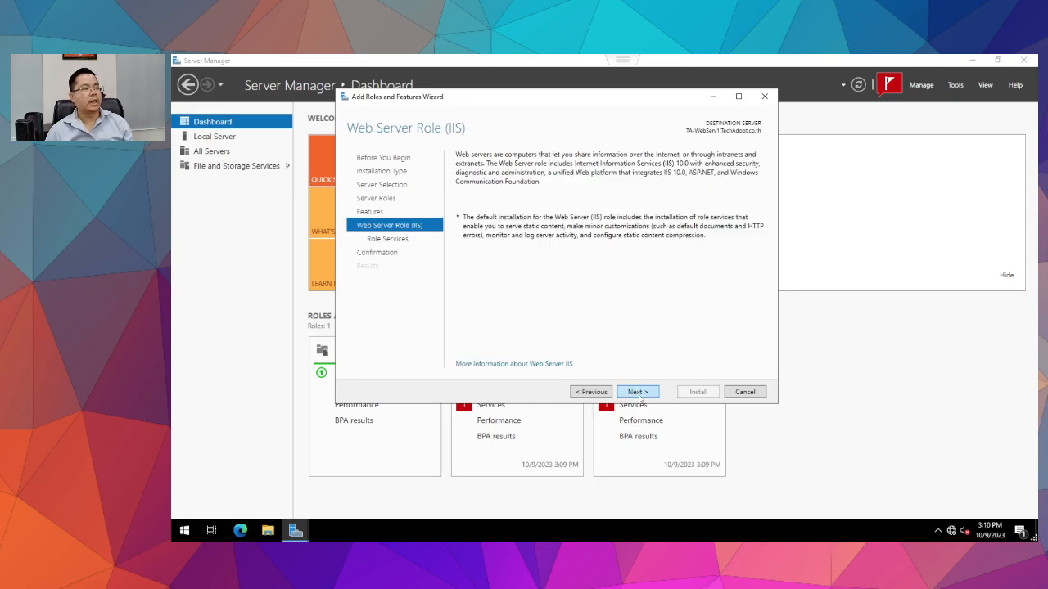
{"action": "left_click", "coordinate": [638, 392]}
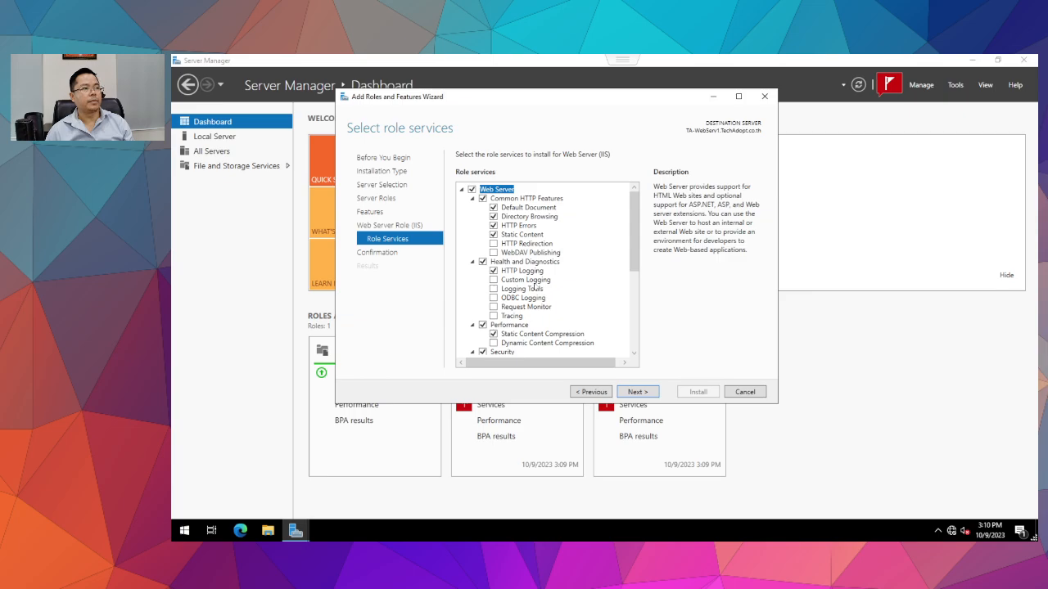
{"action": "scroll", "coordinate": [536, 287], "scroll_direction": "down", "scroll_amount": 6}
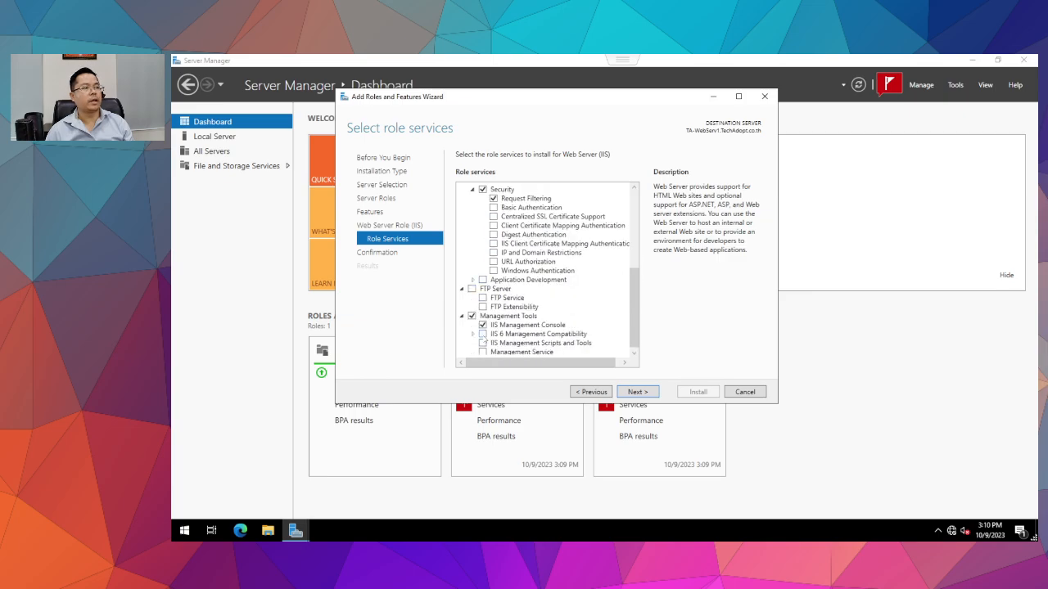
{"action": "left_click", "coordinate": [483, 334]}
{"action": "left_click", "coordinate": [646, 392]}
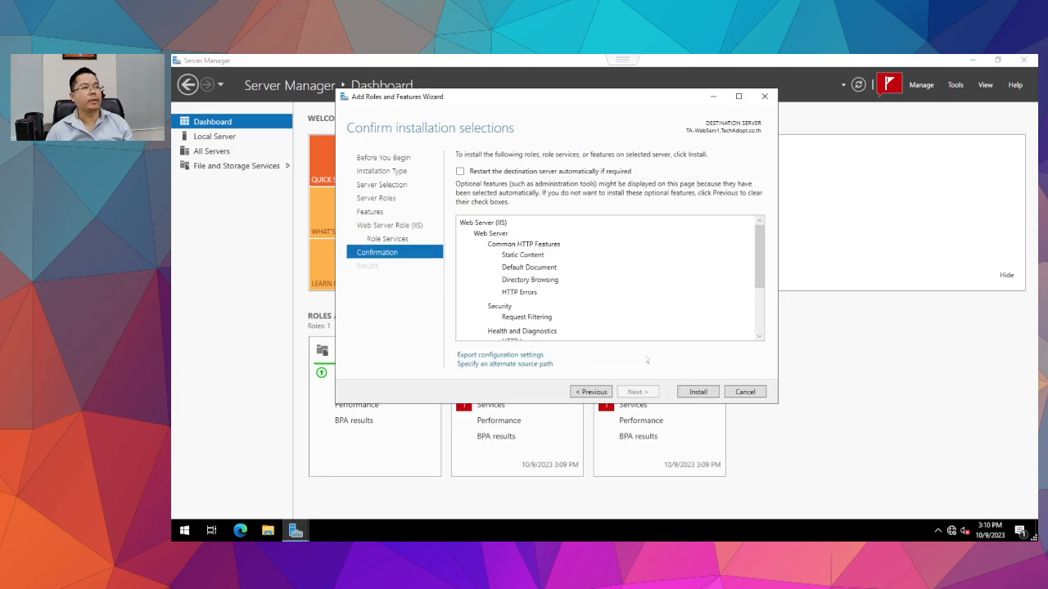
{"action": "left_click", "coordinate": [697, 391]}
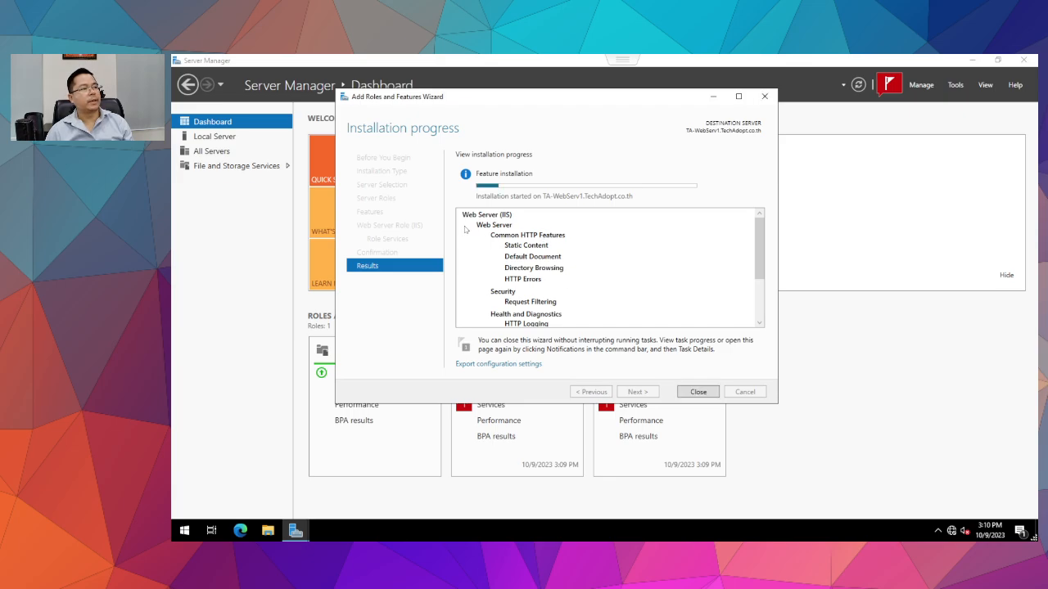
Wait for the Web Server (IIS) installation to succeed, then close the wizard.
{"action": "scroll", "coordinate": [630, 266], "scroll_direction": "down", "scroll_amount": 3}
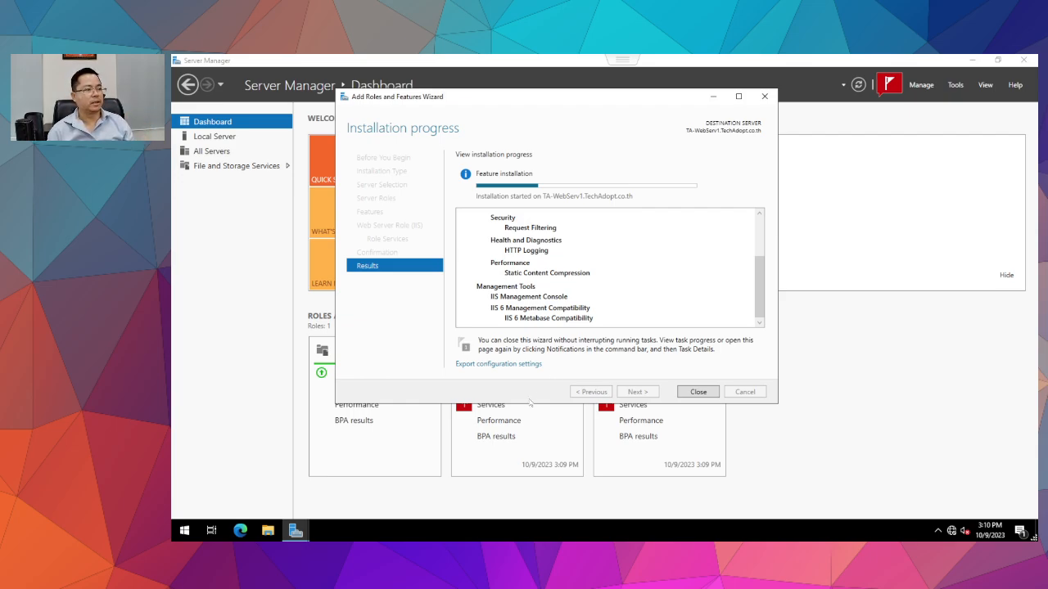
{"action": "scroll", "coordinate": [740, 269], "scroll_direction": "up", "scroll_amount": 3}
{"action": "scroll", "coordinate": [739, 269], "scroll_direction": "down", "scroll_amount": 3}
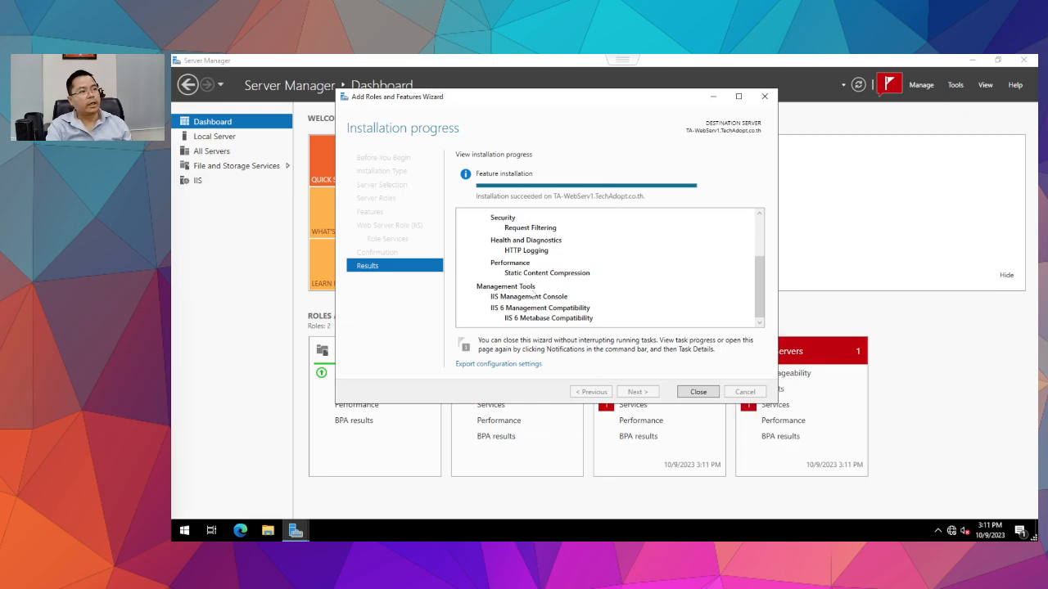
{"action": "scroll", "coordinate": [533, 295], "scroll_direction": "up", "scroll_amount": 2}
{"action": "scroll", "coordinate": [604, 303], "scroll_direction": "down", "scroll_amount": 2}
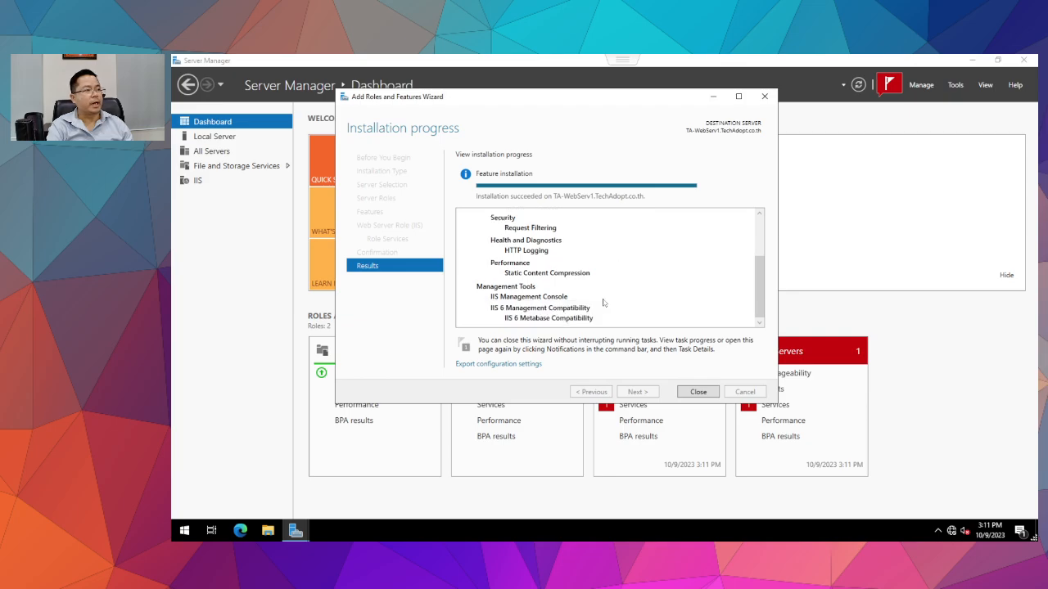
{"action": "left_click", "coordinate": [686, 395]}
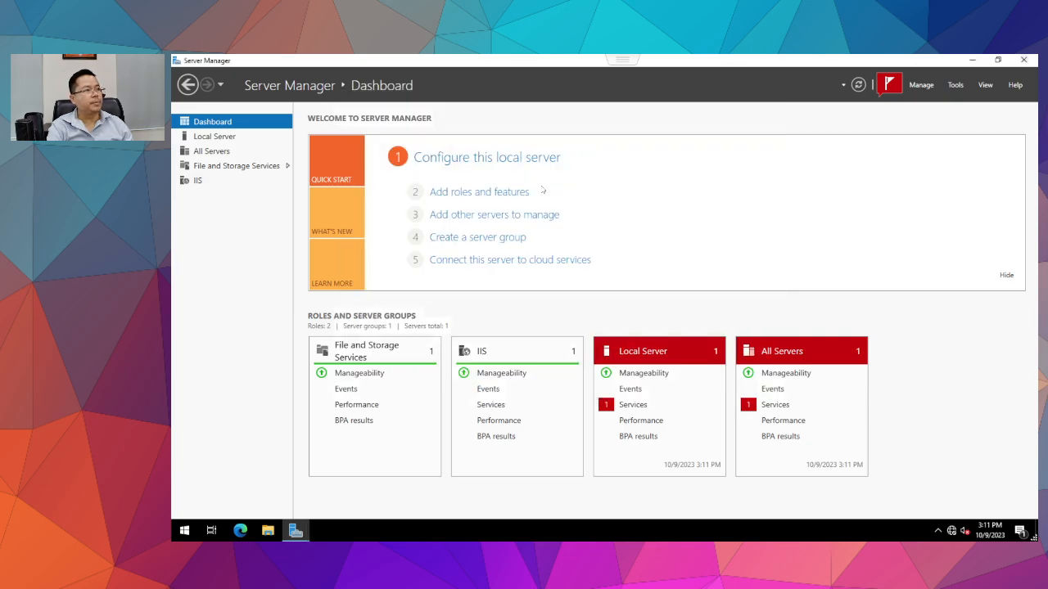
Dismiss the failed-installation notification and close Server Manager.
{"action": "left_click", "coordinate": [890, 85]}
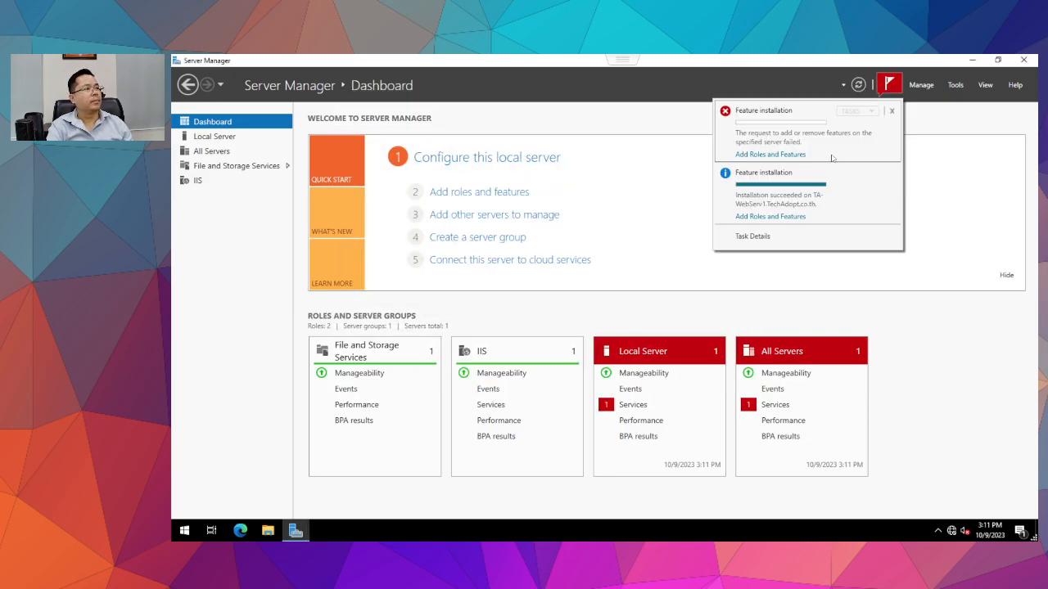
{"action": "left_click", "coordinate": [891, 111]}
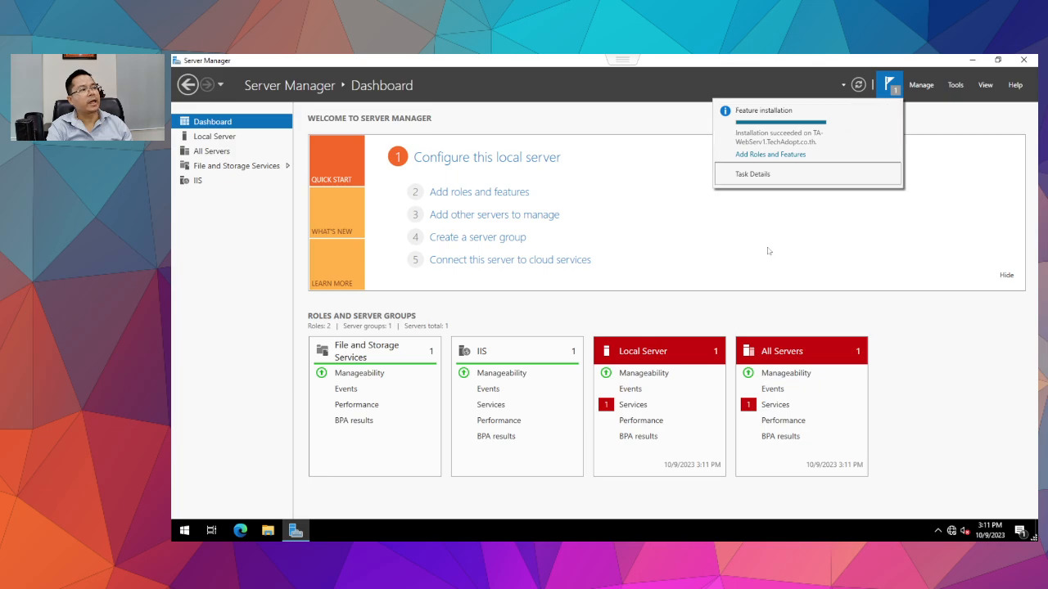
{"action": "left_click", "coordinate": [1023, 60]}
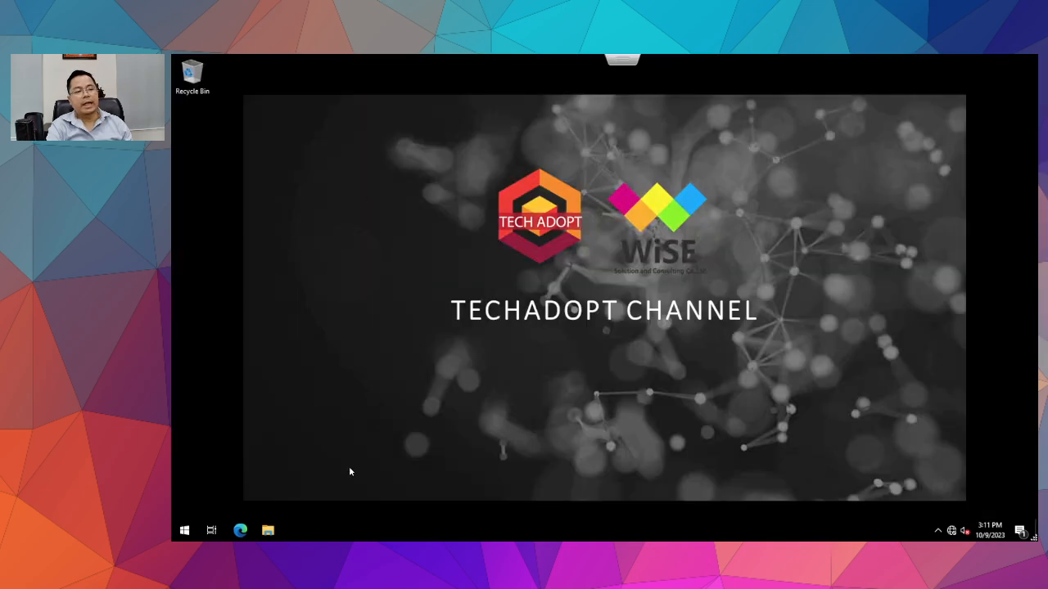
After Windows Administrative Tools is twice blocked by Restrictions, open Server Manager from Start.
{"action": "left_click", "coordinate": [185, 530]}
{"action": "left_click", "coordinate": [388, 270]}
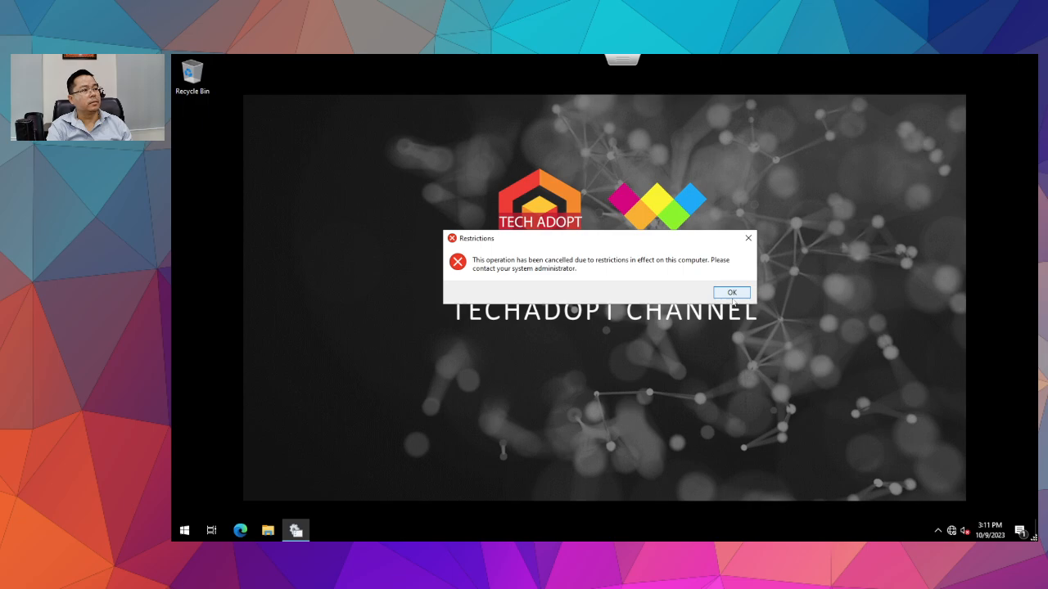
{"action": "left_click", "coordinate": [747, 237]}
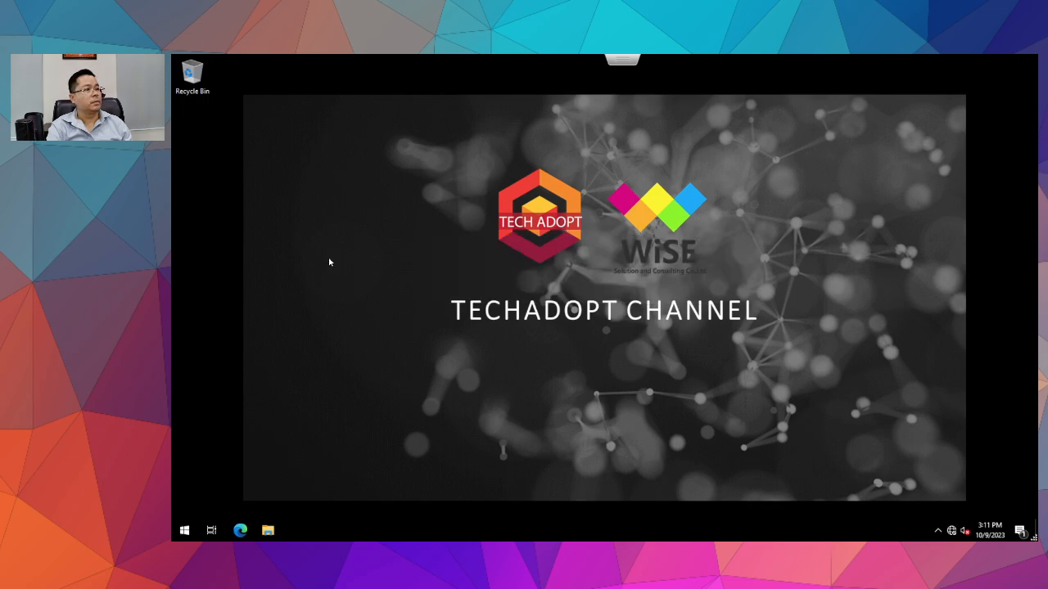
{"action": "left_click", "coordinate": [183, 532]}
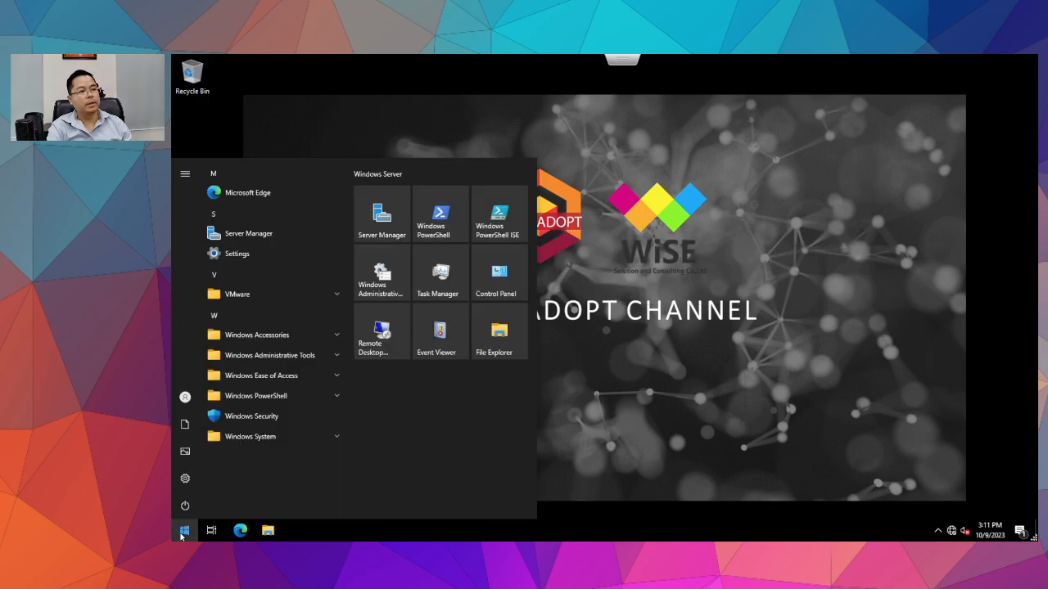
{"action": "left_click", "coordinate": [369, 284]}
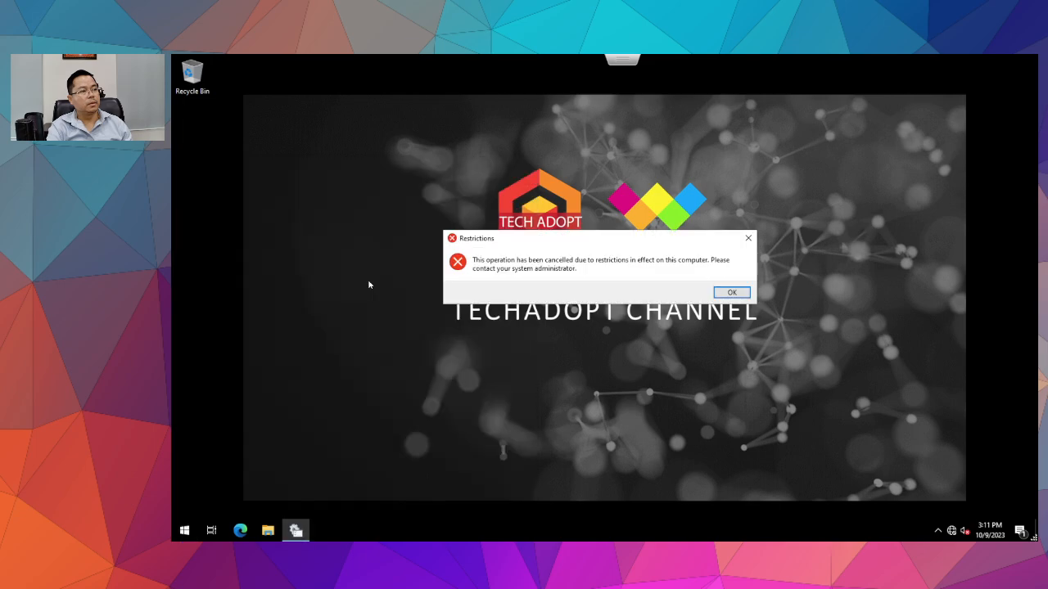
{"action": "left_click", "coordinate": [732, 293]}
{"action": "left_click", "coordinate": [184, 531]}
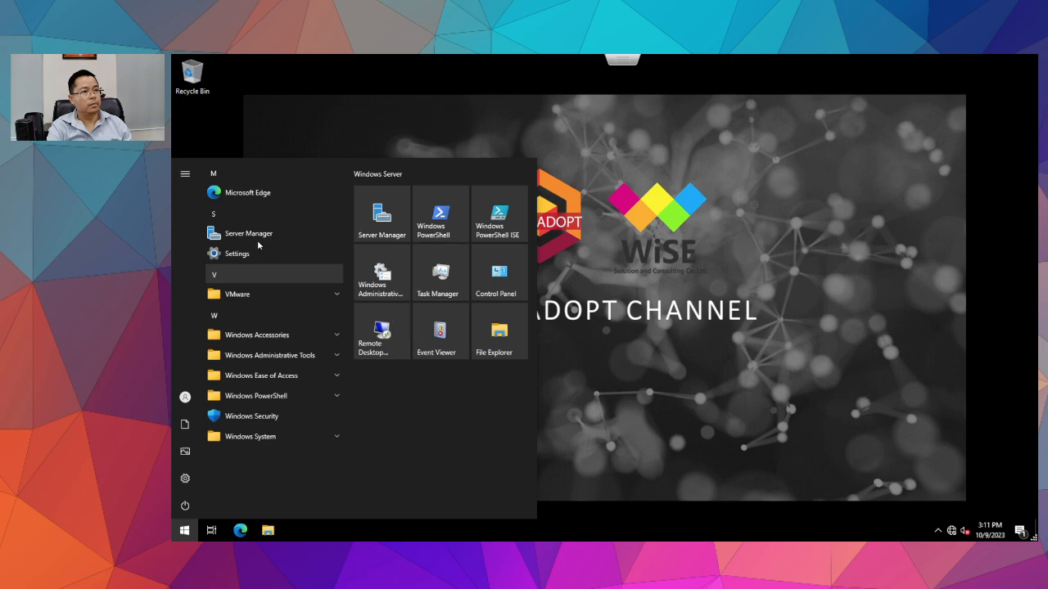
{"action": "left_click", "coordinate": [382, 215]}
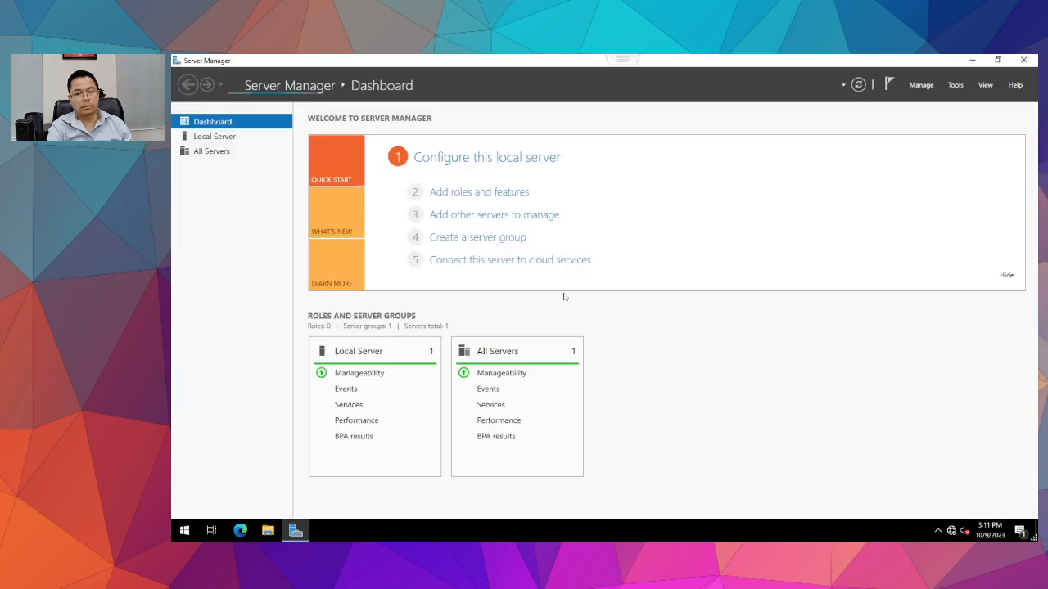
Launch IIS Manager from Server Manager's Tools menu, close it, and reopen the Tools list.
{"action": "left_click", "coordinate": [955, 85]}
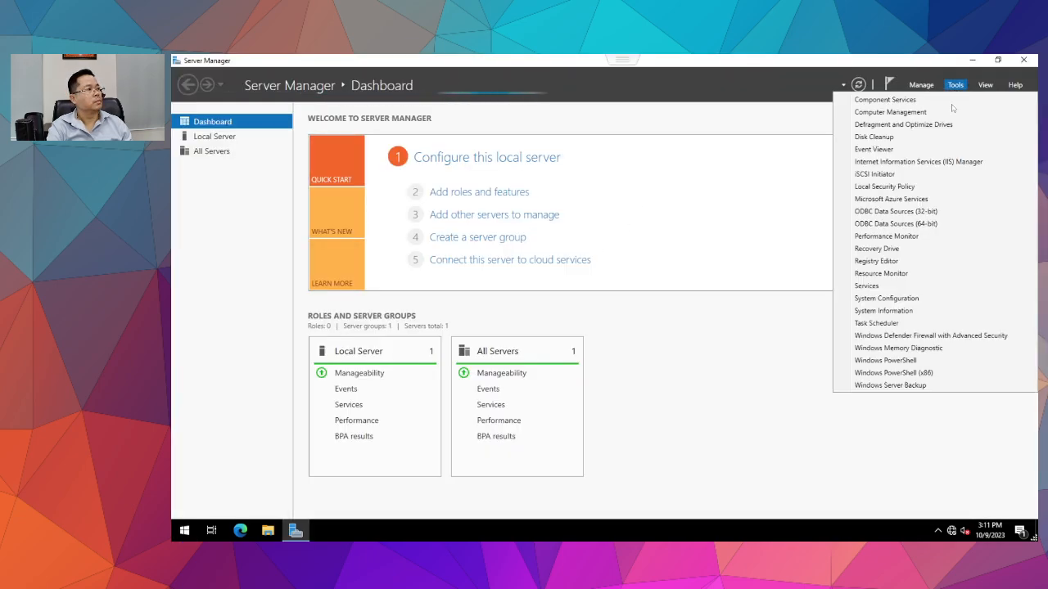
{"action": "left_click", "coordinate": [926, 163]}
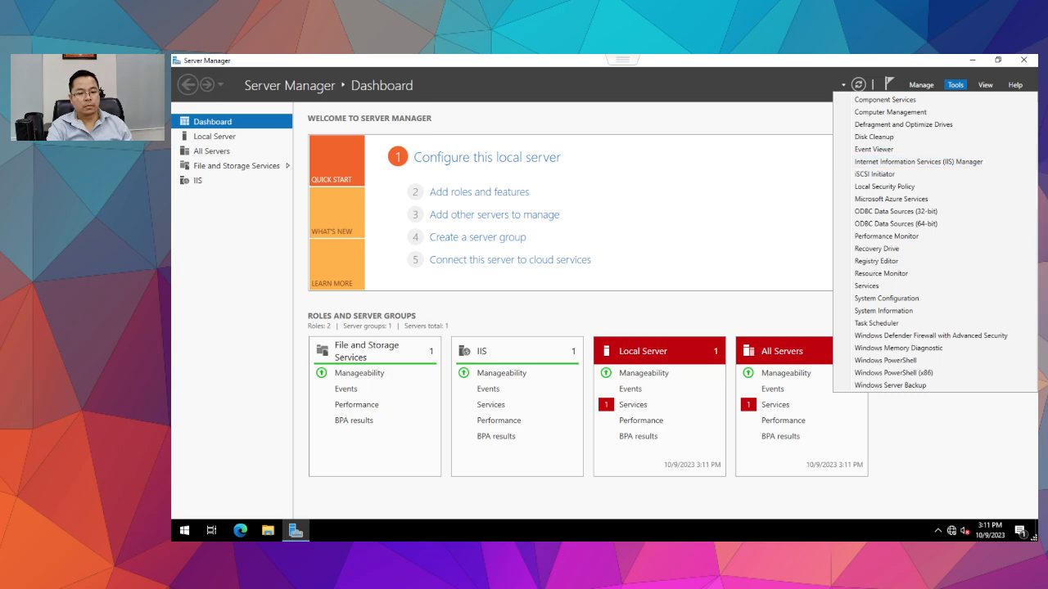
{"action": "left_click", "coordinate": [933, 163]}
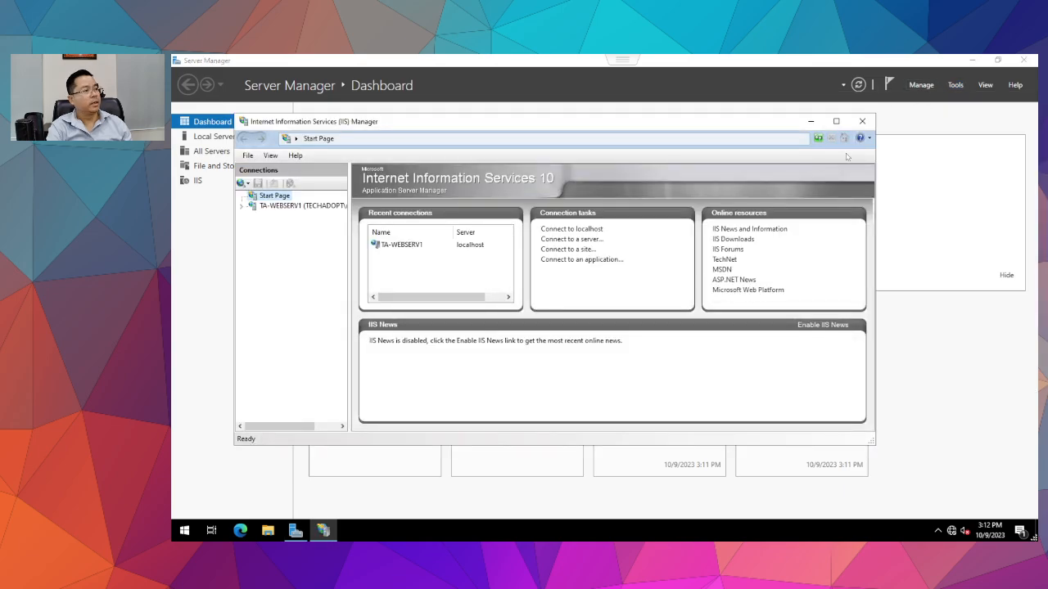
{"action": "left_click", "coordinate": [862, 121]}
{"action": "left_click", "coordinate": [956, 86]}
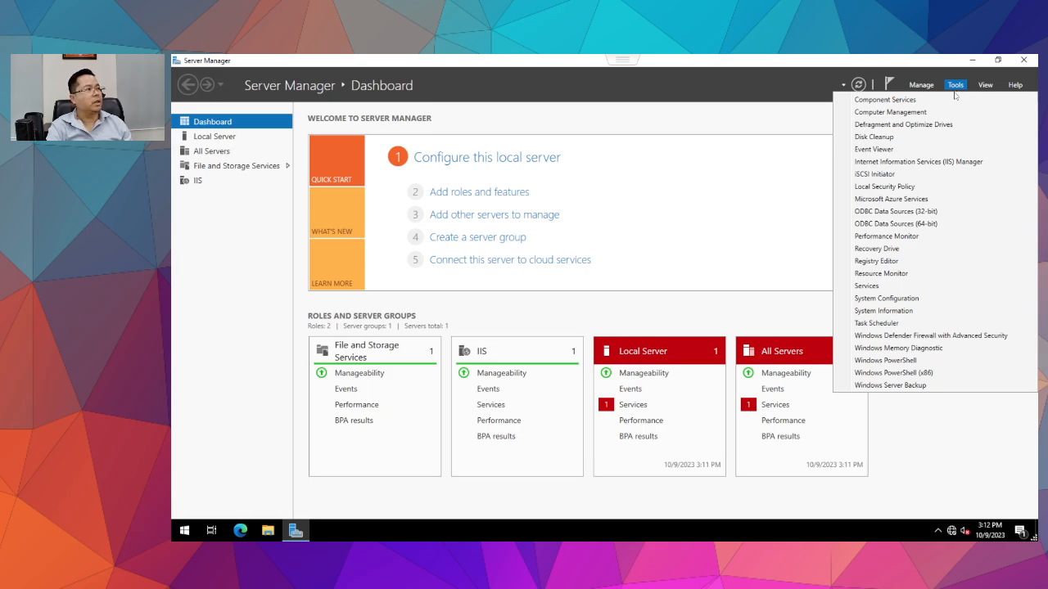
Dismiss the Restrictions error from a blocked Start shortcut, then sign out via the account menu.
{"action": "left_click", "coordinate": [975, 163]}
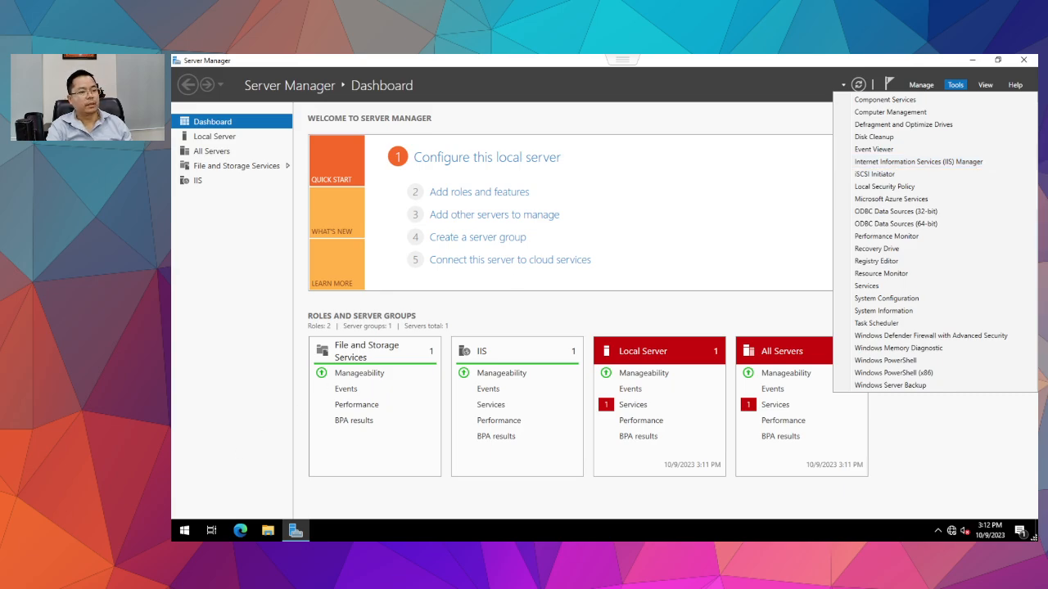
{"action": "left_click", "coordinate": [184, 530]}
{"action": "left_click", "coordinate": [380, 282]}
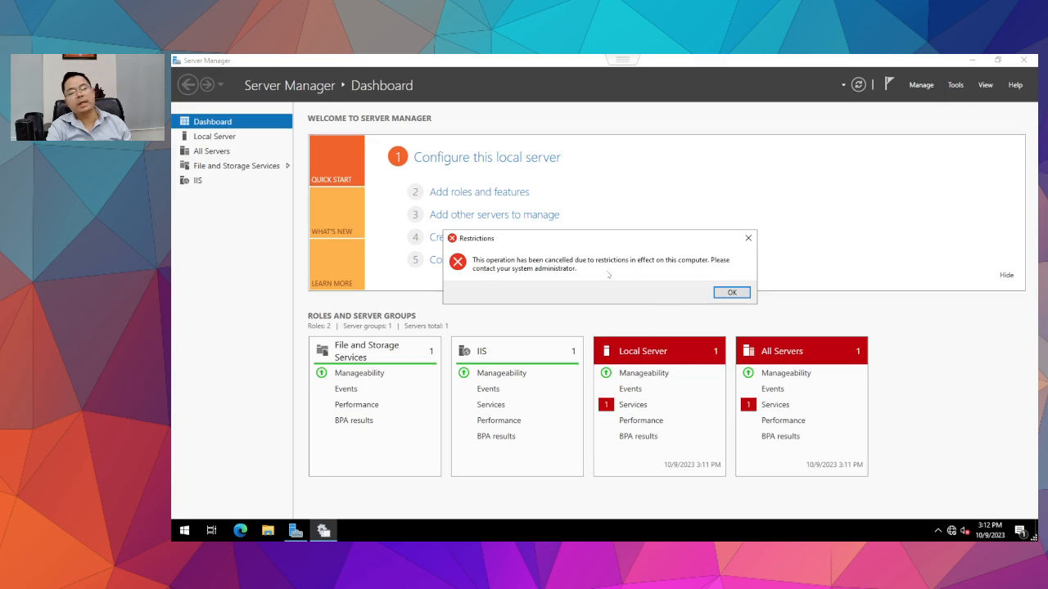
{"action": "left_click", "coordinate": [730, 292]}
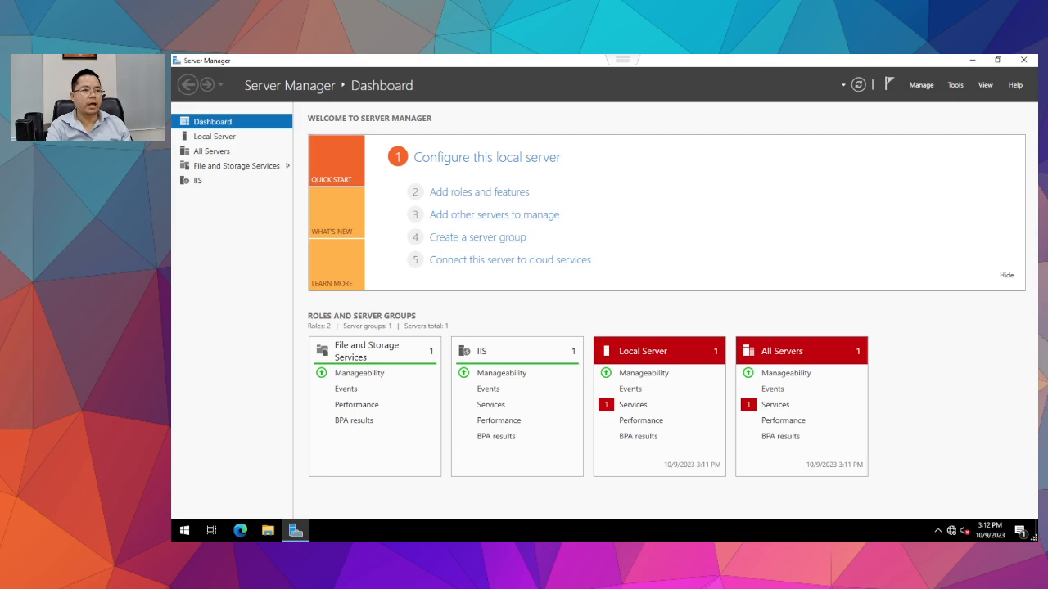
{"action": "left_click", "coordinate": [186, 531]}
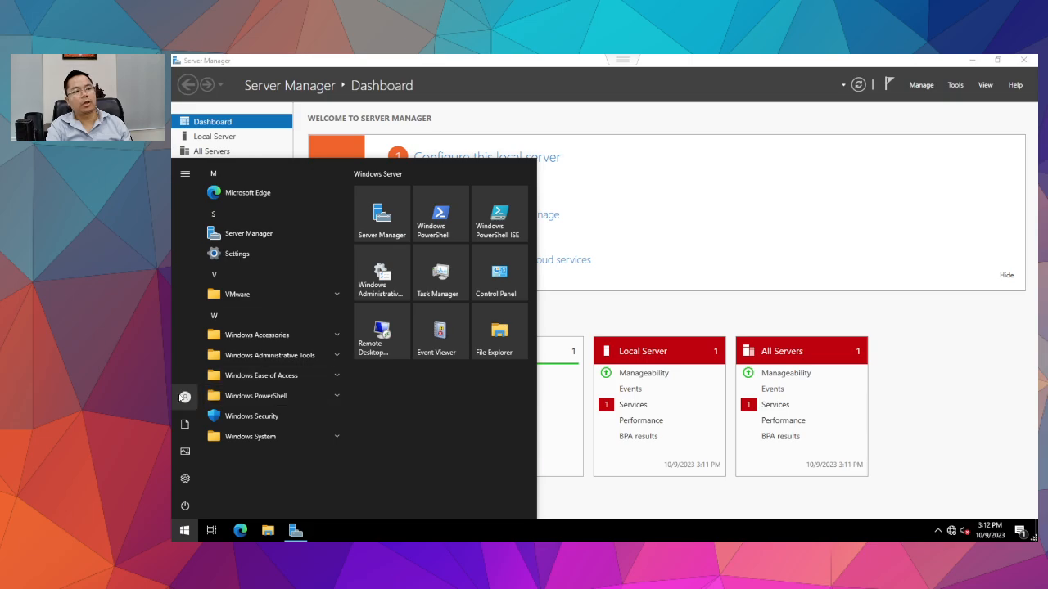
{"action": "left_click", "coordinate": [183, 397]}
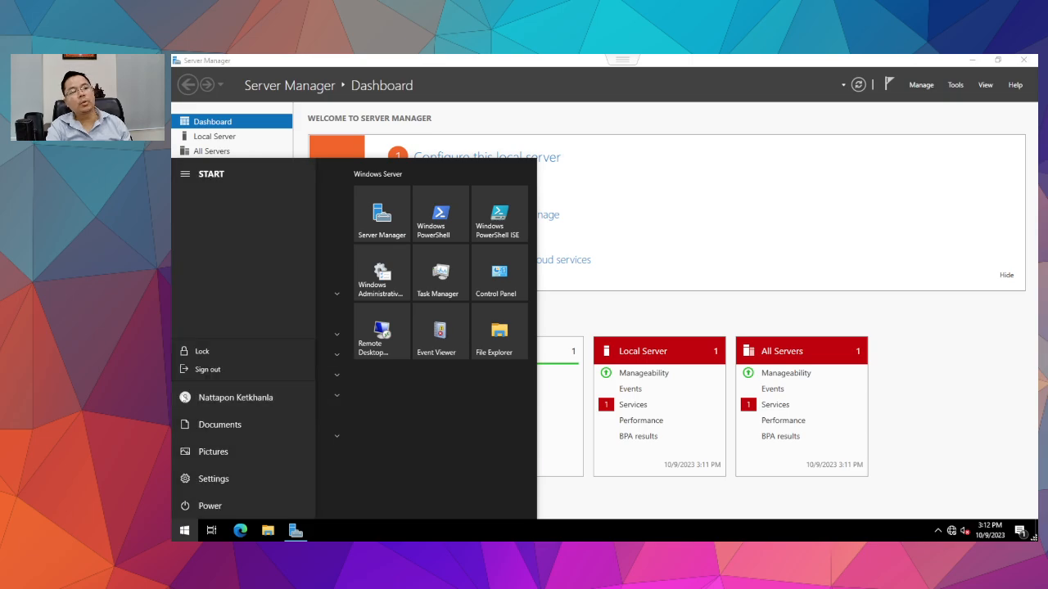
{"action": "left_click", "coordinate": [209, 369]}
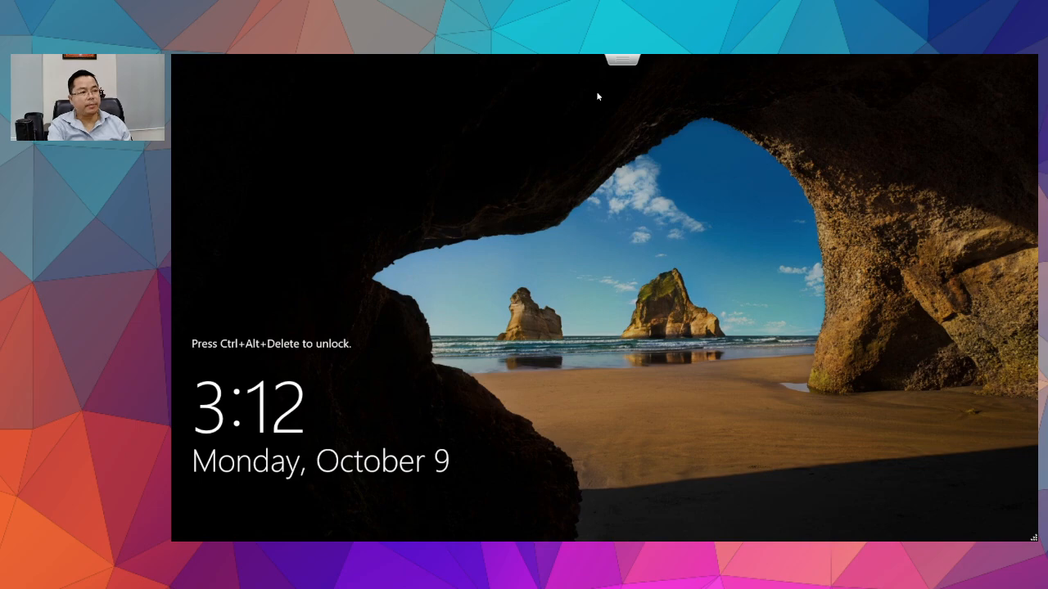
Reopen the TA-WEBServ1 console in a window and send Ctrl-Alt-Delete to unlock it.
{"action": "left_click", "coordinate": [622, 60]}
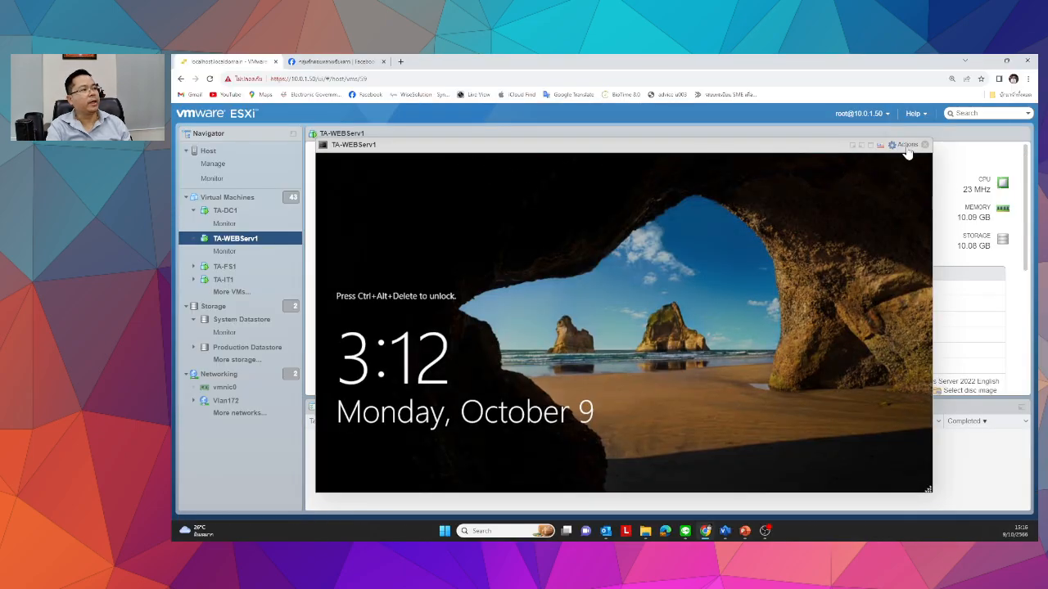
{"action": "left_click", "coordinate": [908, 145]}
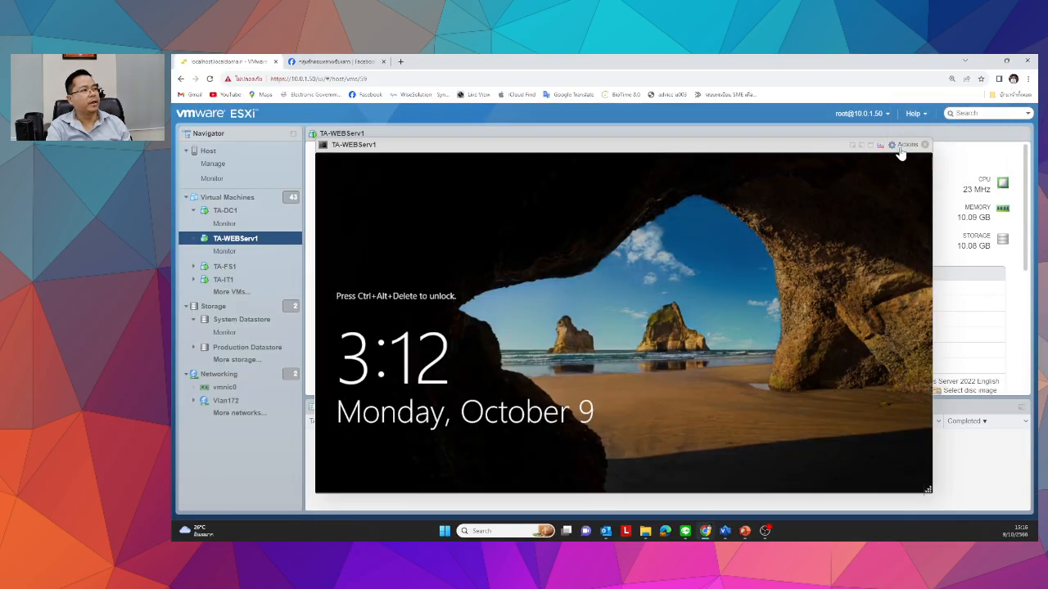
{"action": "left_click", "coordinate": [907, 145]}
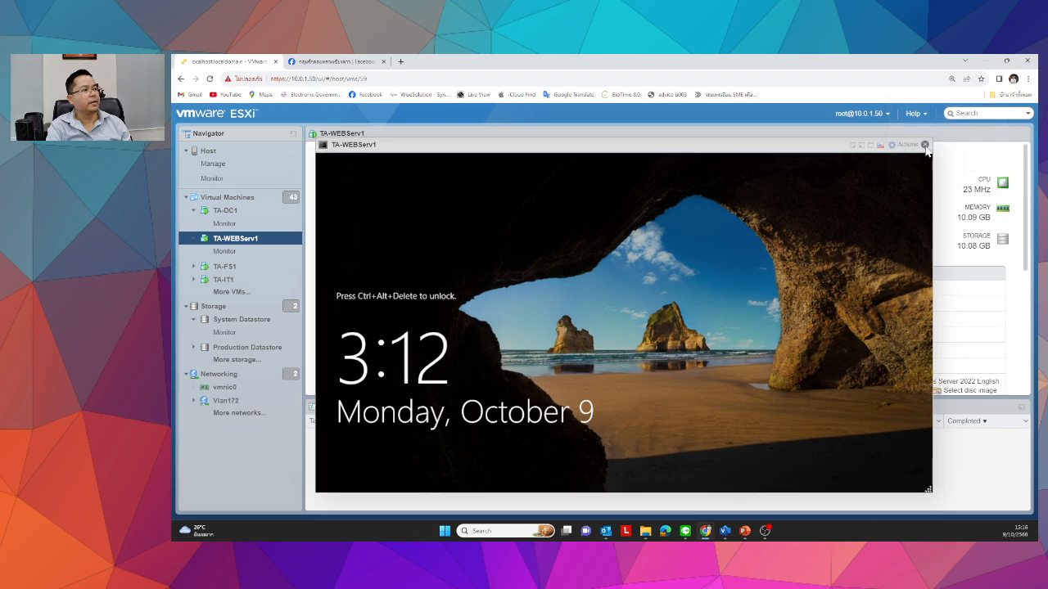
{"action": "left_click", "coordinate": [924, 145]}
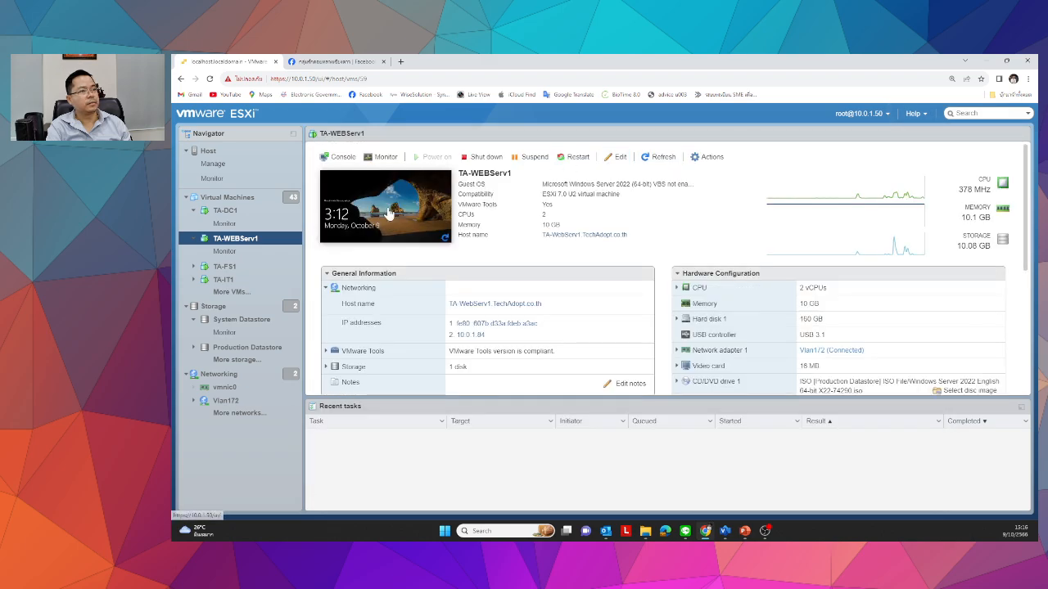
{"action": "left_click", "coordinate": [356, 210]}
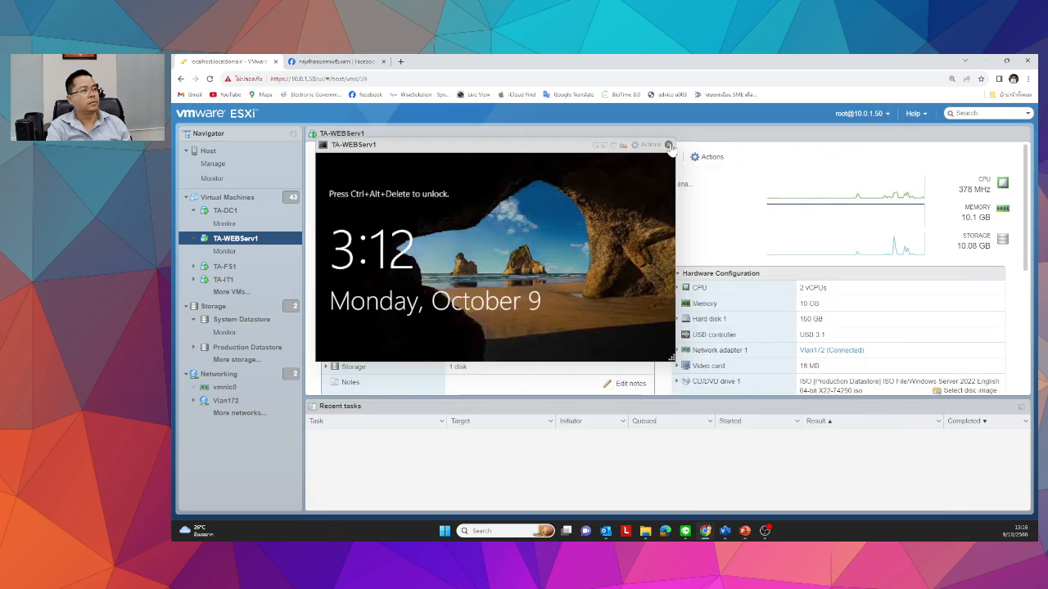
{"action": "left_click", "coordinate": [646, 145]}
{"action": "left_click_drag", "start_coordinate": [550, 145], "coordinate": [648, 231]}
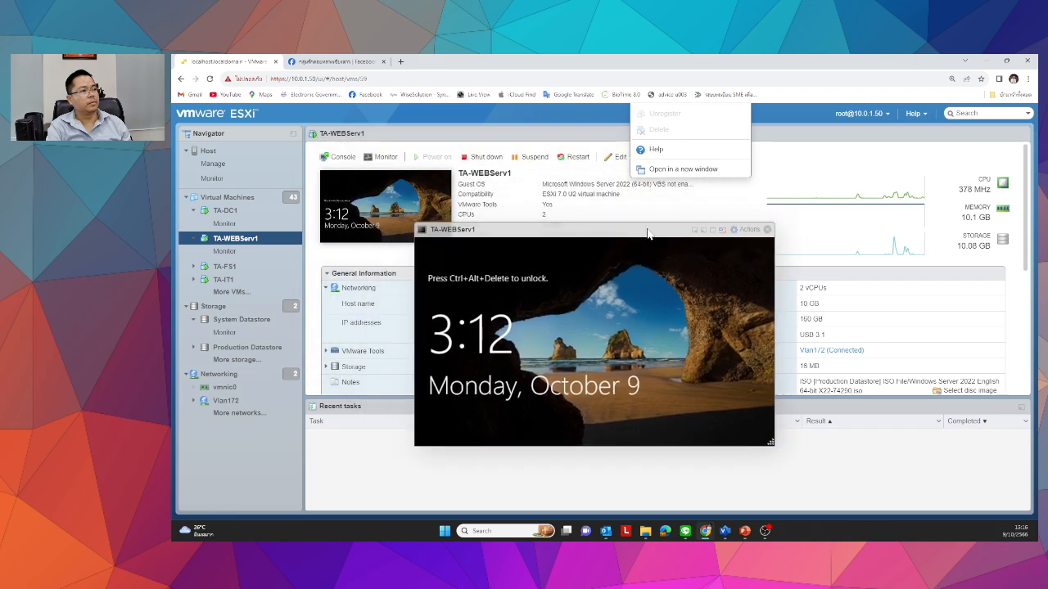
{"action": "left_click", "coordinate": [737, 232]}
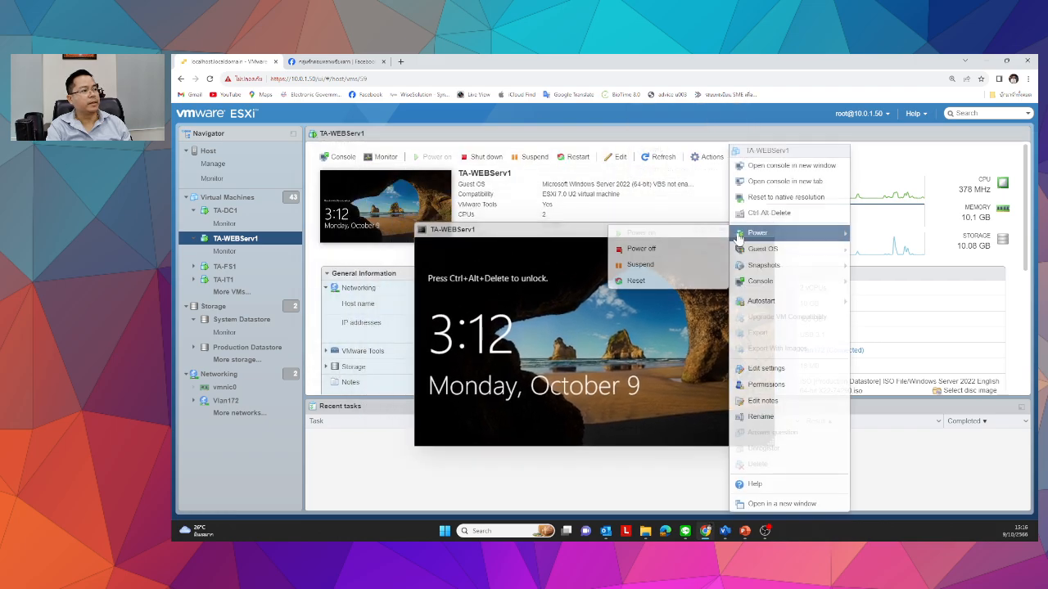
{"action": "left_click", "coordinate": [777, 214]}
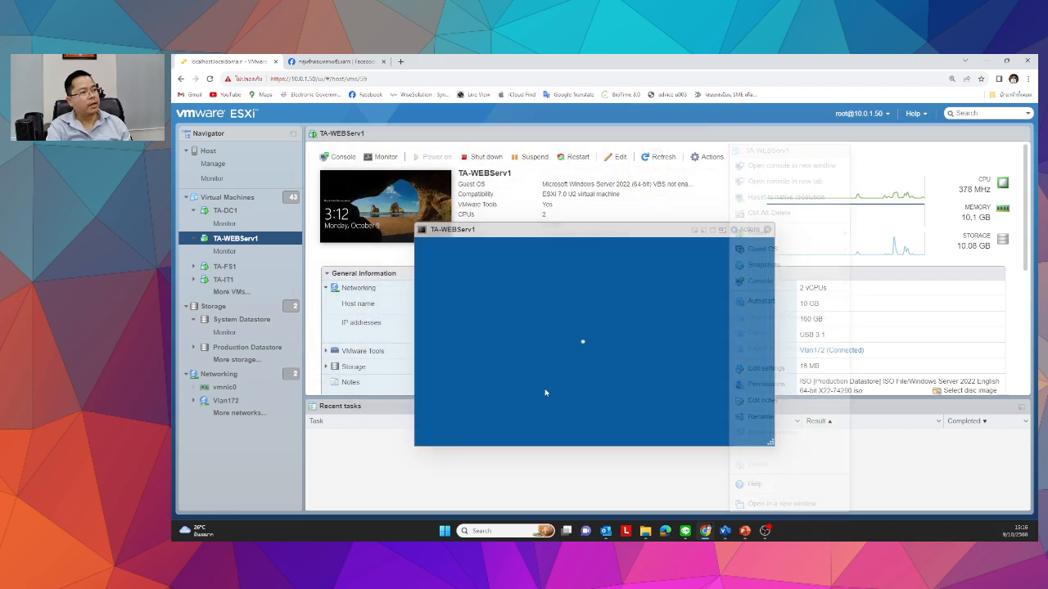
Sign in as techadopt\administrator, re-entering the password after the first attempt is rejected.
{"action": "left_click", "coordinate": [459, 415]}
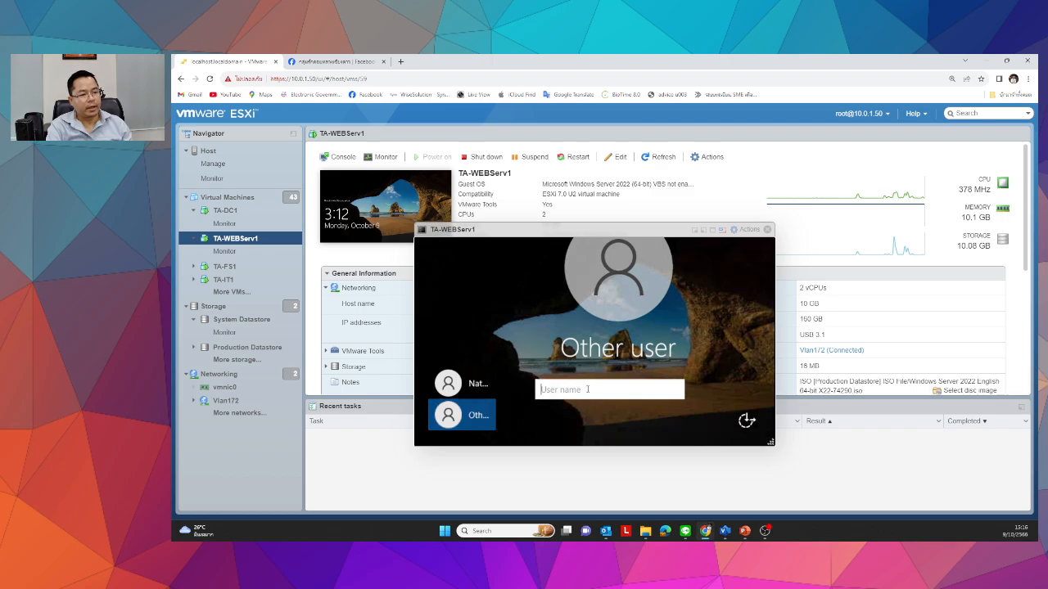
{"action": "type", "text": "tech"}
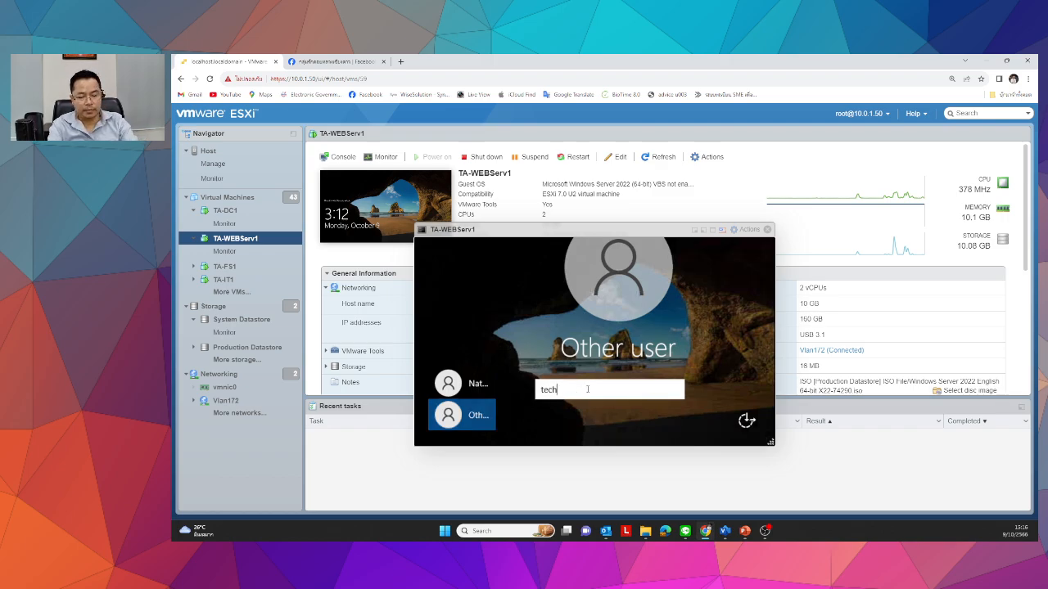
{"action": "type", "text": "adopt"}
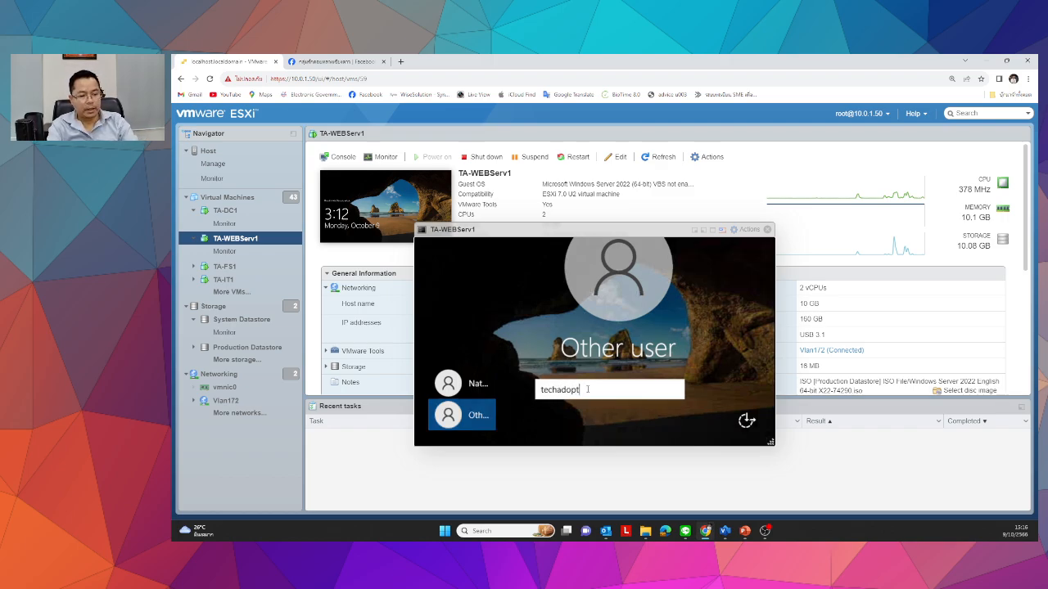
{"action": "type", "text": "\\adminis"}
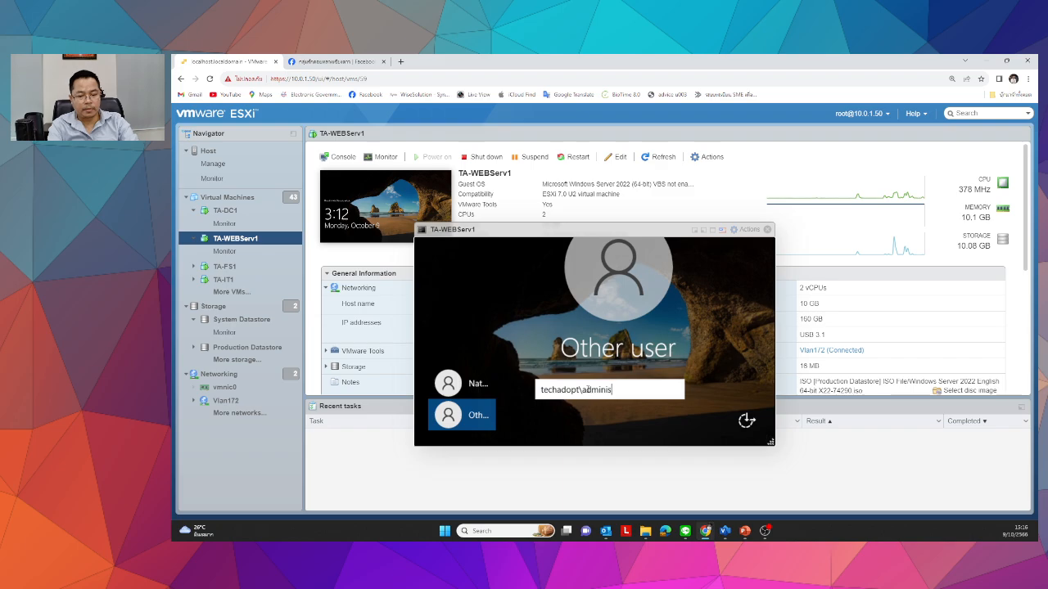
{"action": "type", "text": "trator"}
{"action": "key", "text": "Return"}
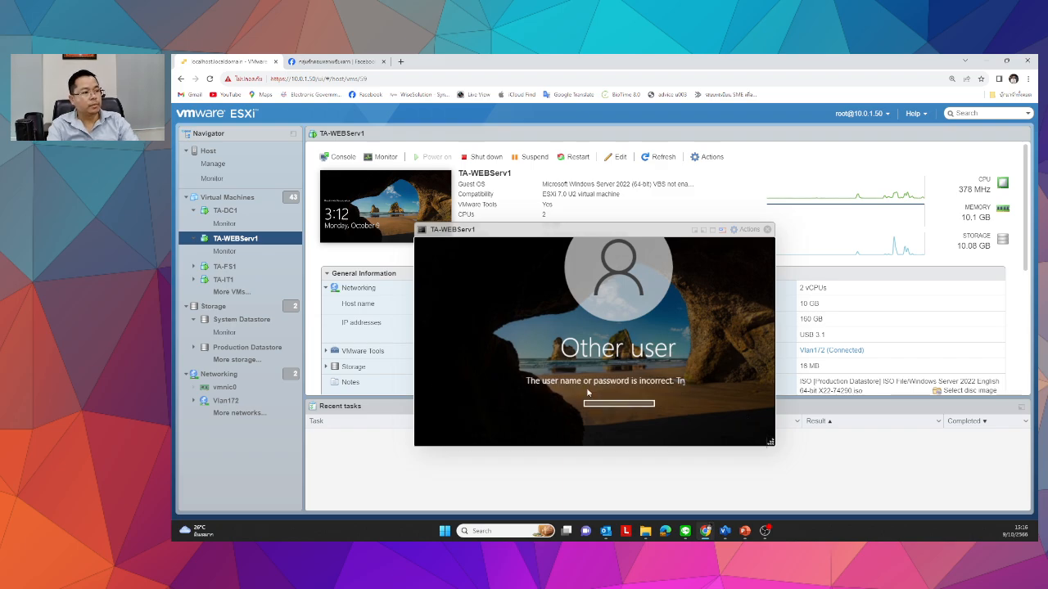
{"action": "left_click_drag", "start_coordinate": [769, 442], "coordinate": [862, 519]}
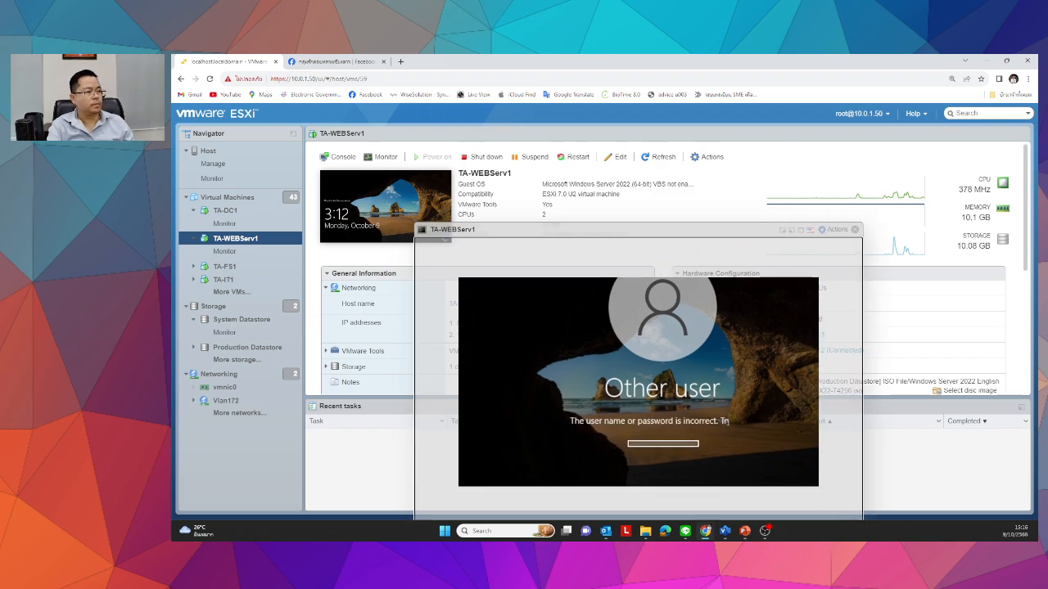
{"action": "left_click", "coordinate": [622, 452]}
{"action": "left_click", "coordinate": [585, 456]}
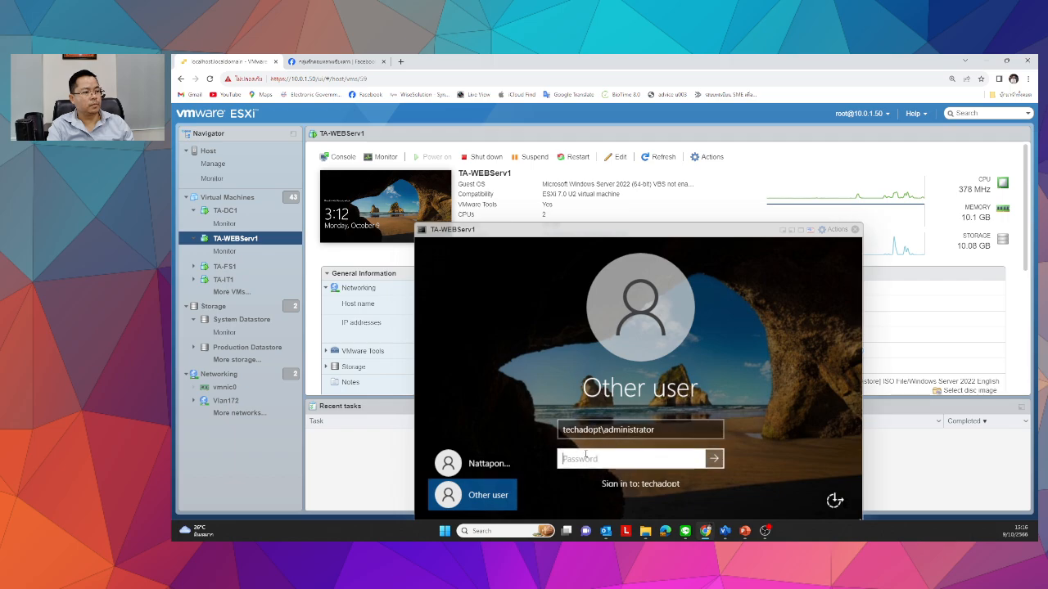
{"action": "type", "text": "••"}
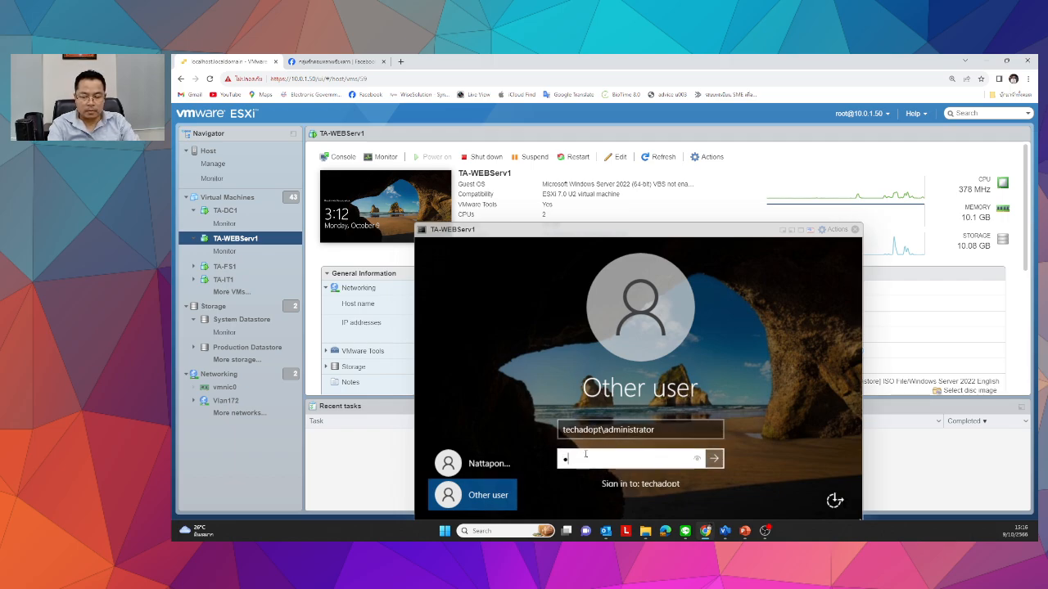
{"action": "type", "text": "•••••••••"}
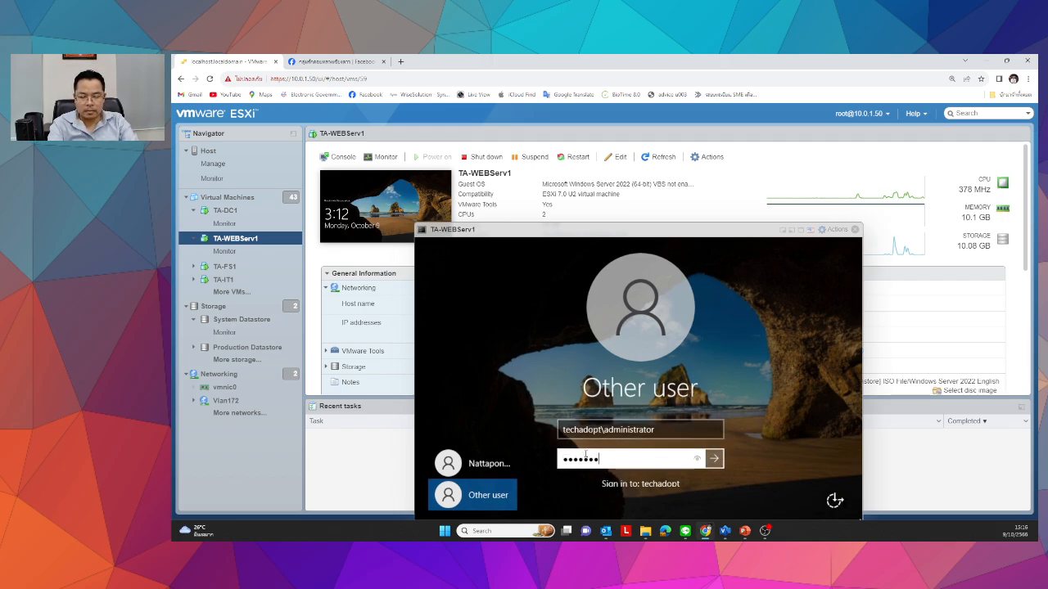
{"action": "key", "text": "Return"}
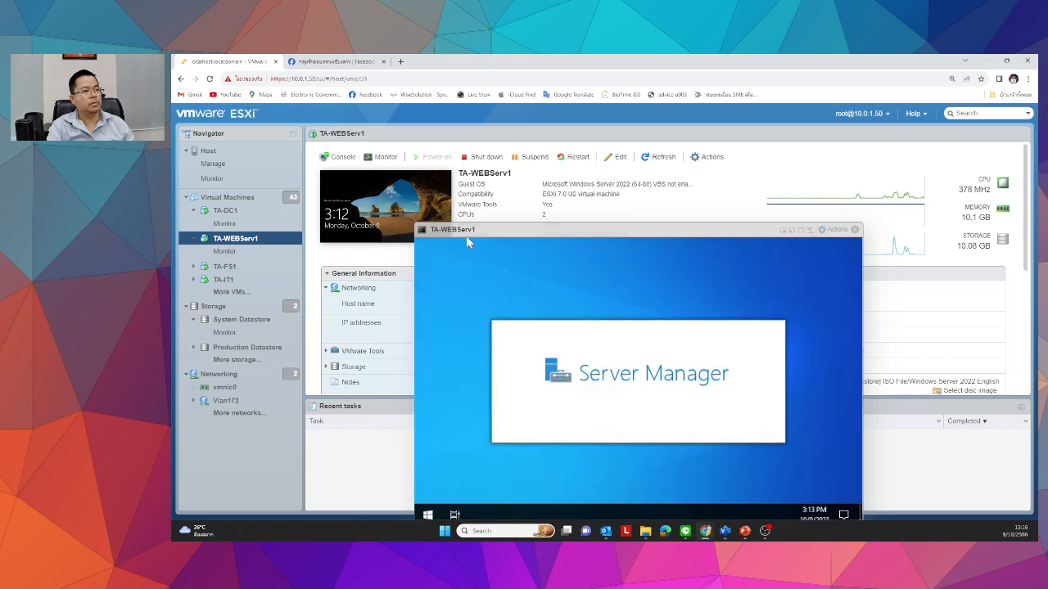
Resize the console, browse Windows Administrative Tools from Start, then close the console window.
{"action": "left_click_drag", "start_coordinate": [466, 236], "coordinate": [412, 145]}
{"action": "left_click_drag", "start_coordinate": [801, 431], "coordinate": [904, 481]}
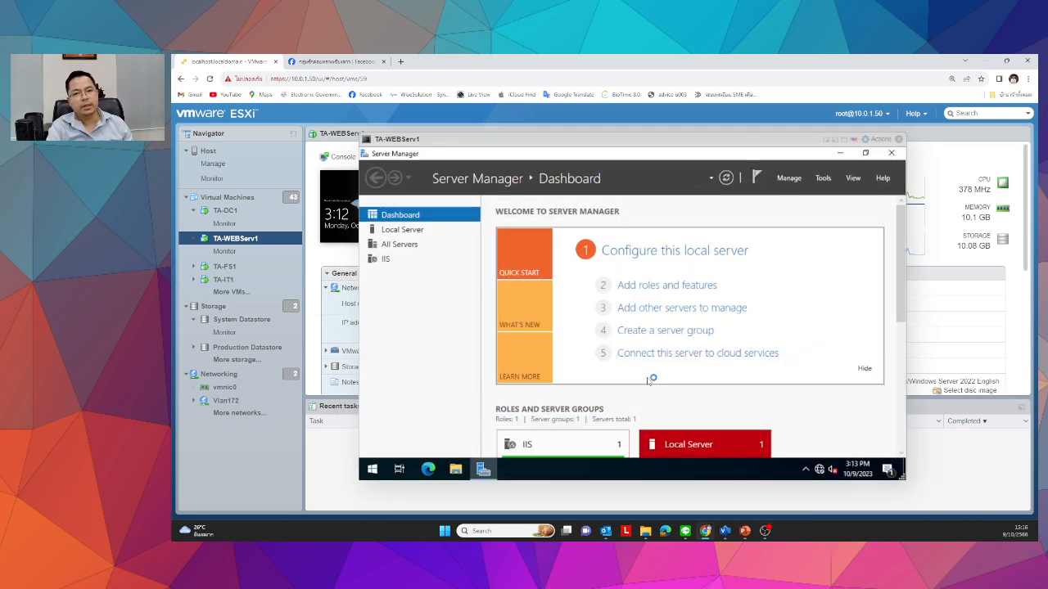
{"action": "left_click", "coordinate": [374, 473]}
{"action": "left_click", "coordinate": [565, 301]}
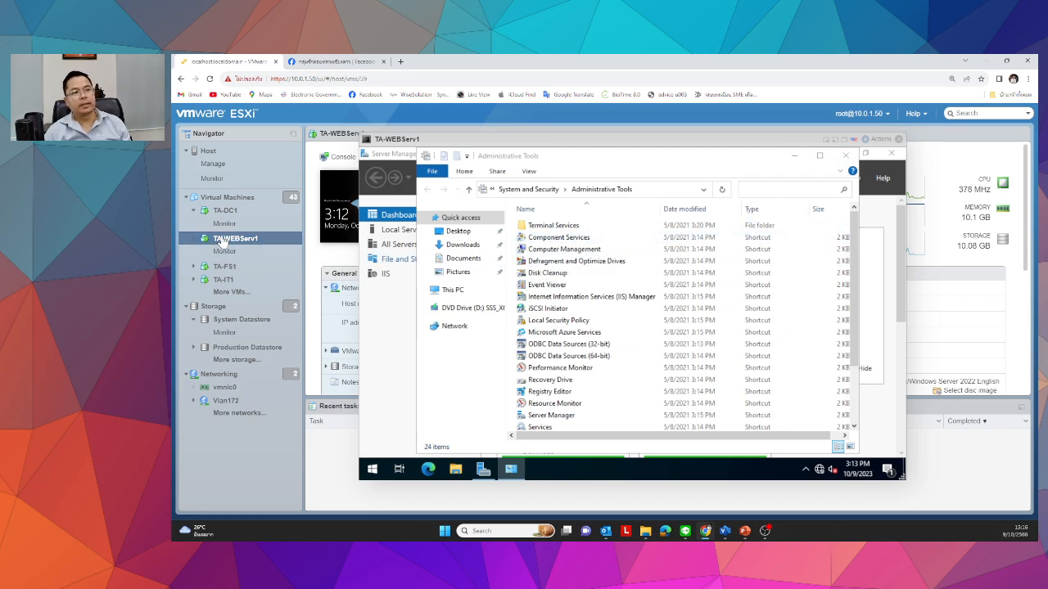
{"action": "left_click", "coordinate": [559, 368]}
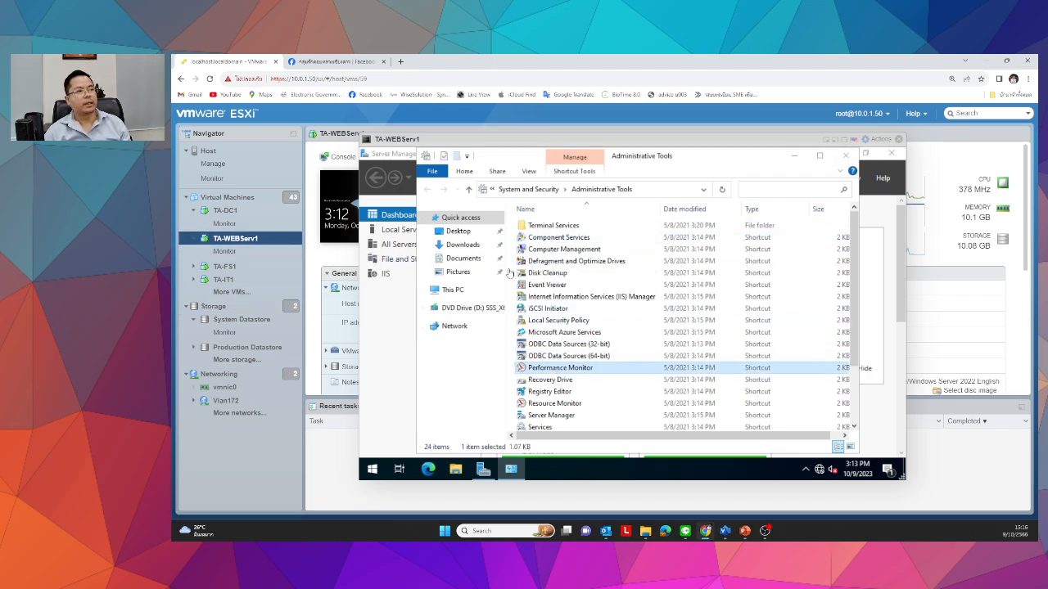
{"action": "left_click", "coordinate": [898, 139]}
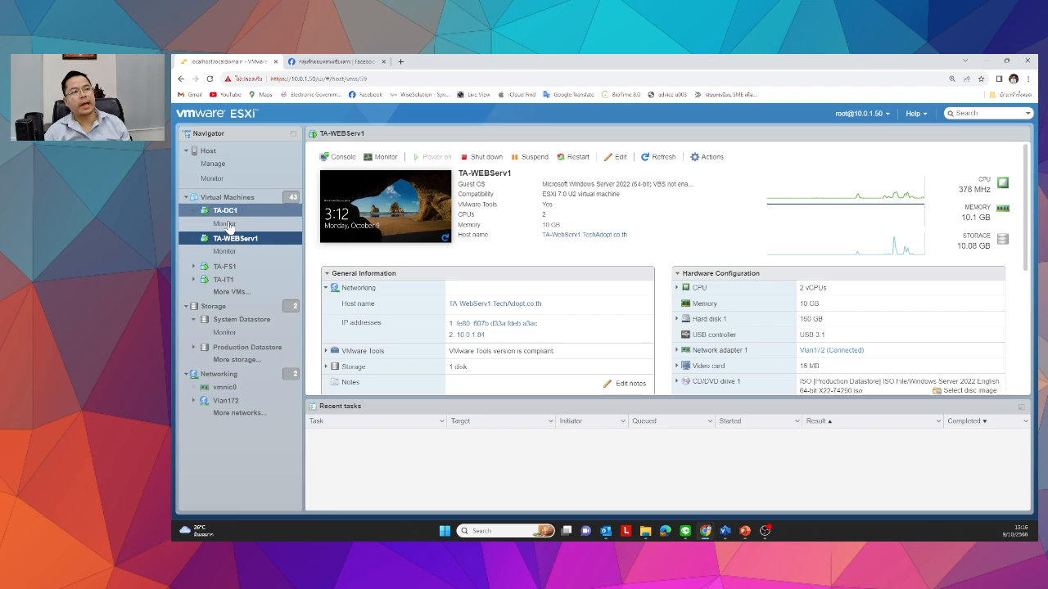
Open the TA-DC1 console, send Ctrl-Alt-Delete and sign in with the administrator password.
{"action": "left_click", "coordinate": [223, 210]}
{"action": "left_click", "coordinate": [398, 210]}
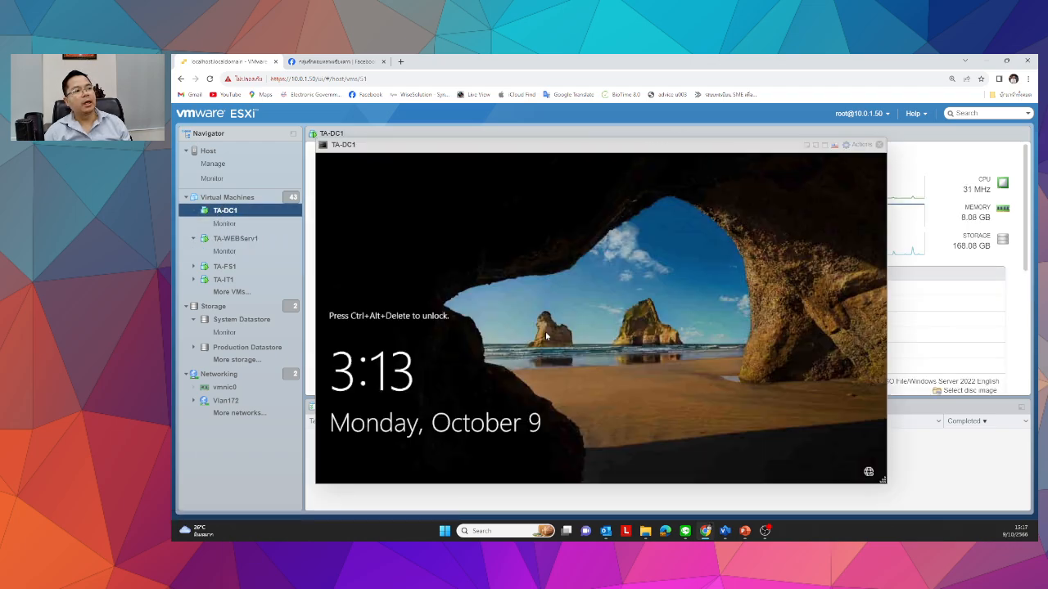
{"action": "left_click", "coordinate": [650, 144]}
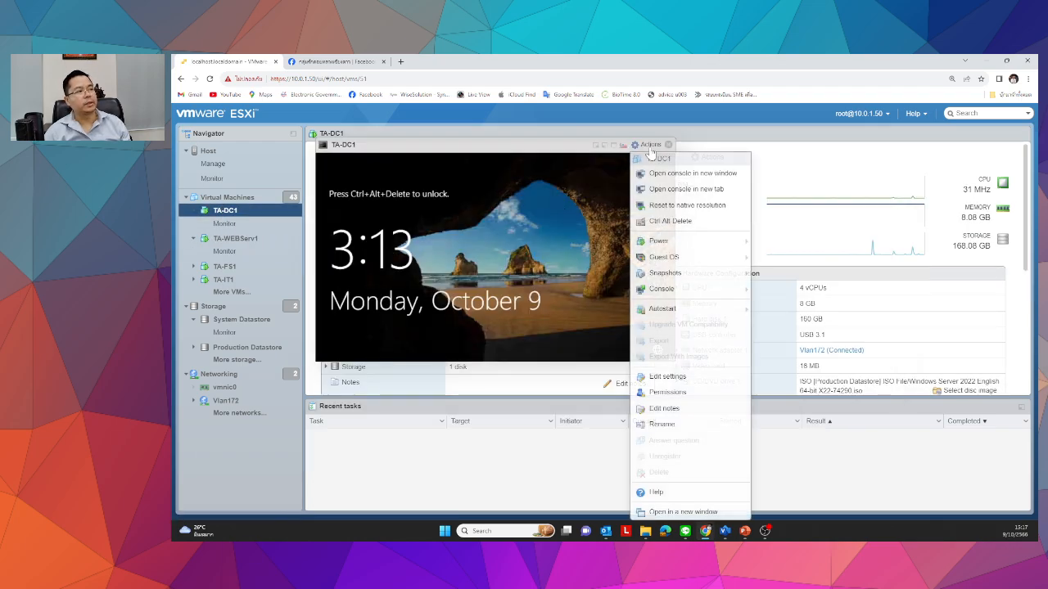
{"action": "left_click", "coordinate": [665, 222]}
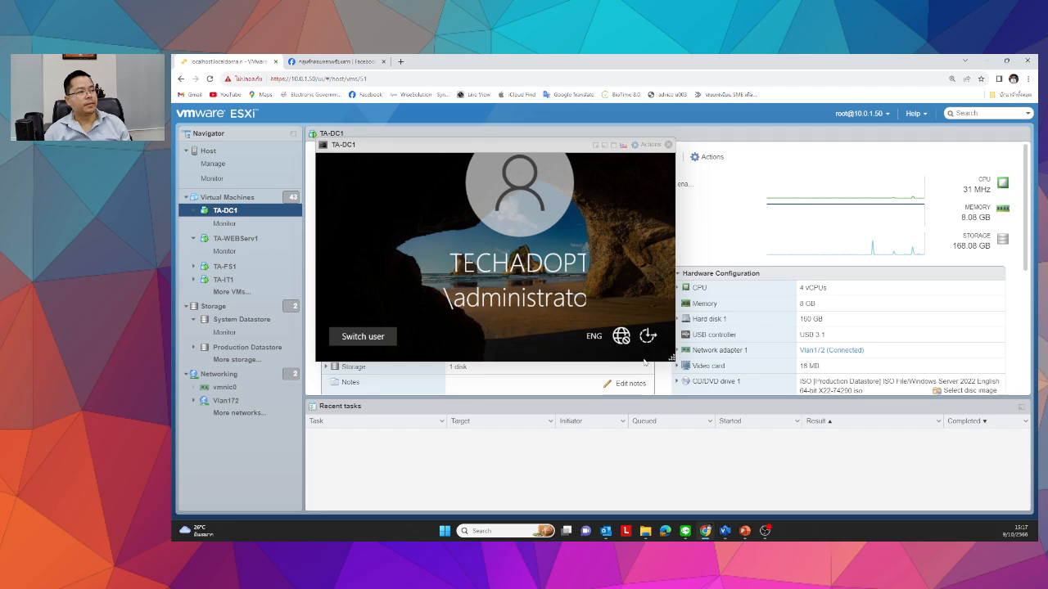
{"action": "left_click_drag", "start_coordinate": [669, 358], "coordinate": [876, 513]}
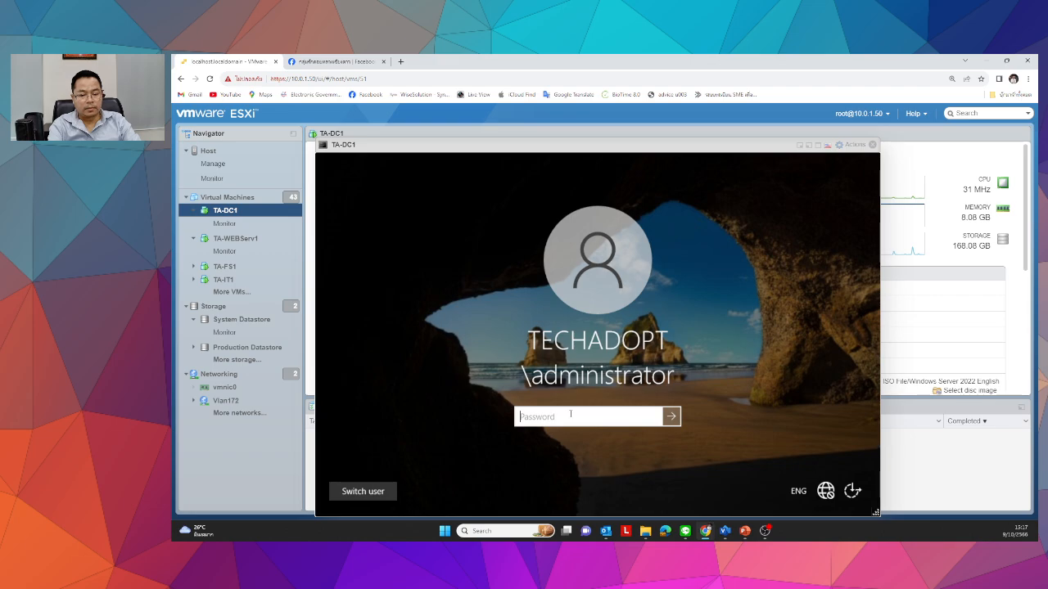
{"action": "type", "text": "P•••••••••"}
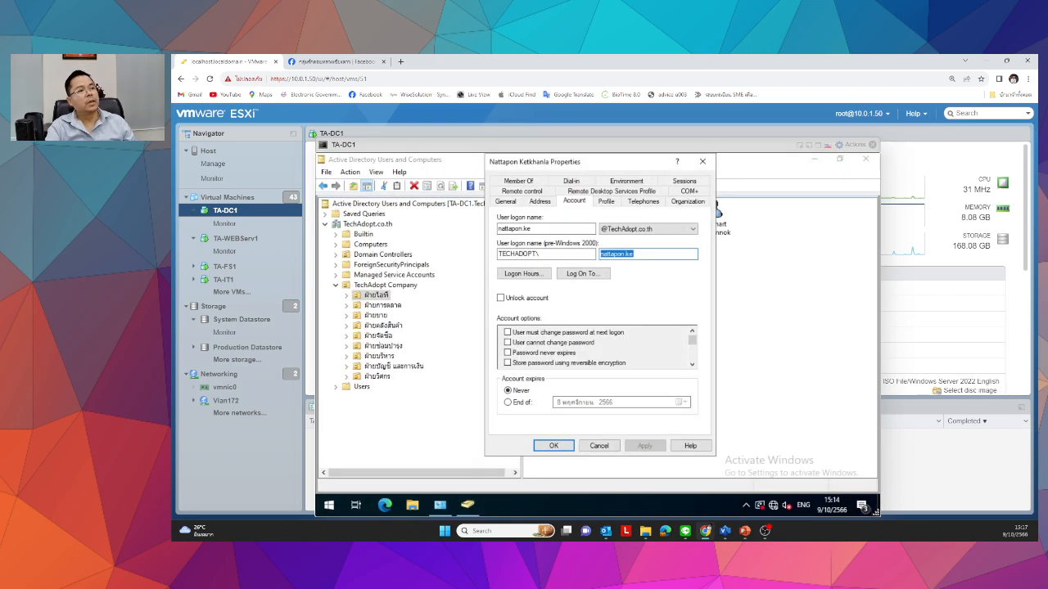
{"action": "left_click", "coordinate": [600, 447]}
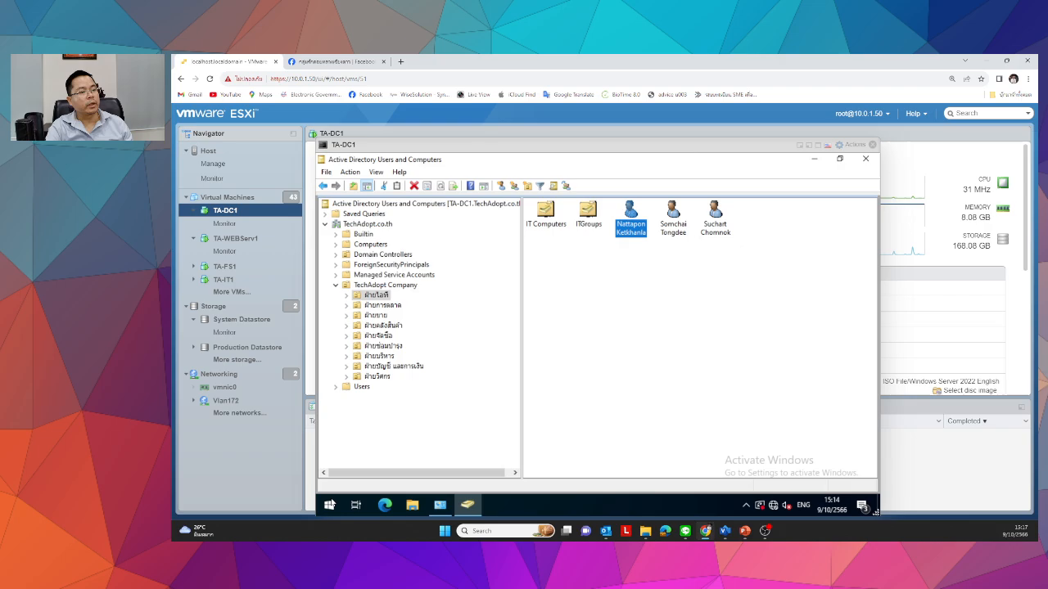
Launch Group Policy Management from Start's Windows Administrative Tools folder.
{"action": "left_click", "coordinate": [328, 505]}
{"action": "left_click", "coordinate": [540, 314]}
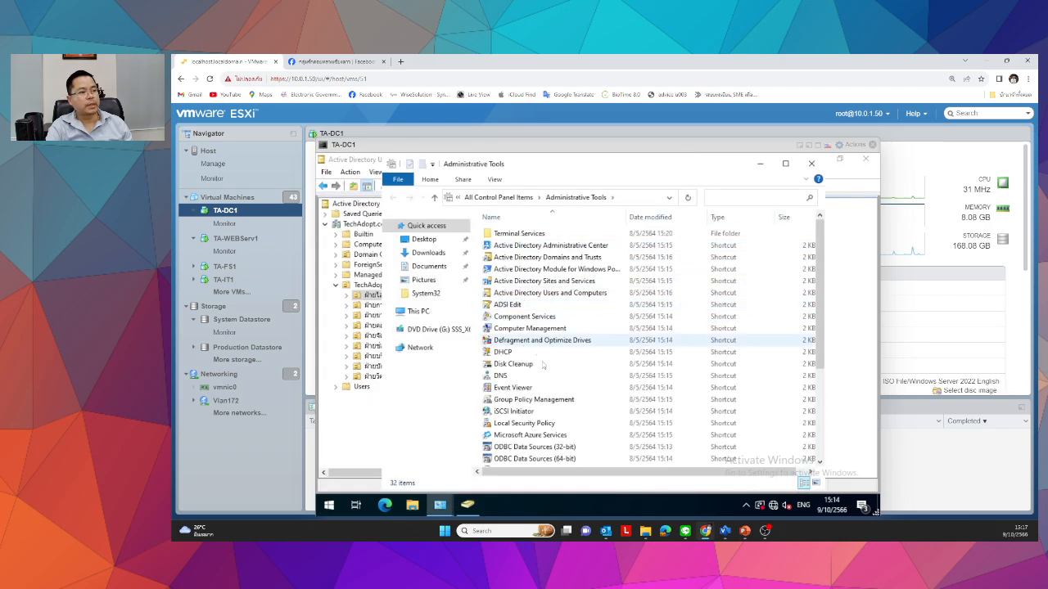
{"action": "scroll", "coordinate": [511, 305], "scroll_direction": "down", "scroll_amount": 3}
{"action": "double_click", "coordinate": [508, 295]}
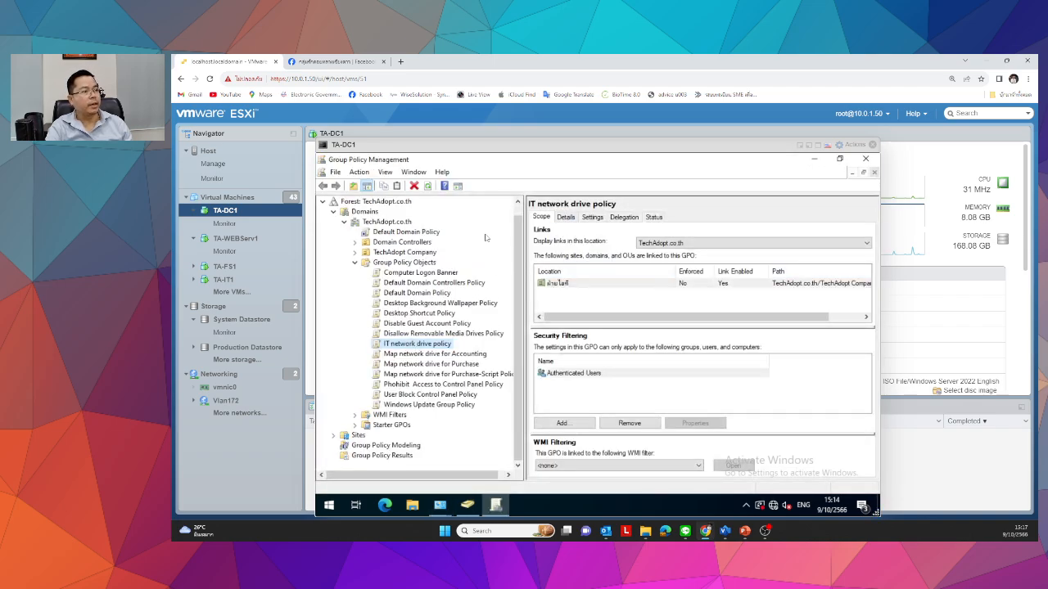
Expand TechAdopt Company, show the ฝ่ายไอที OU's Group Policy Inheritance list, and make the console full screen.
{"action": "key", "text": "F2"}
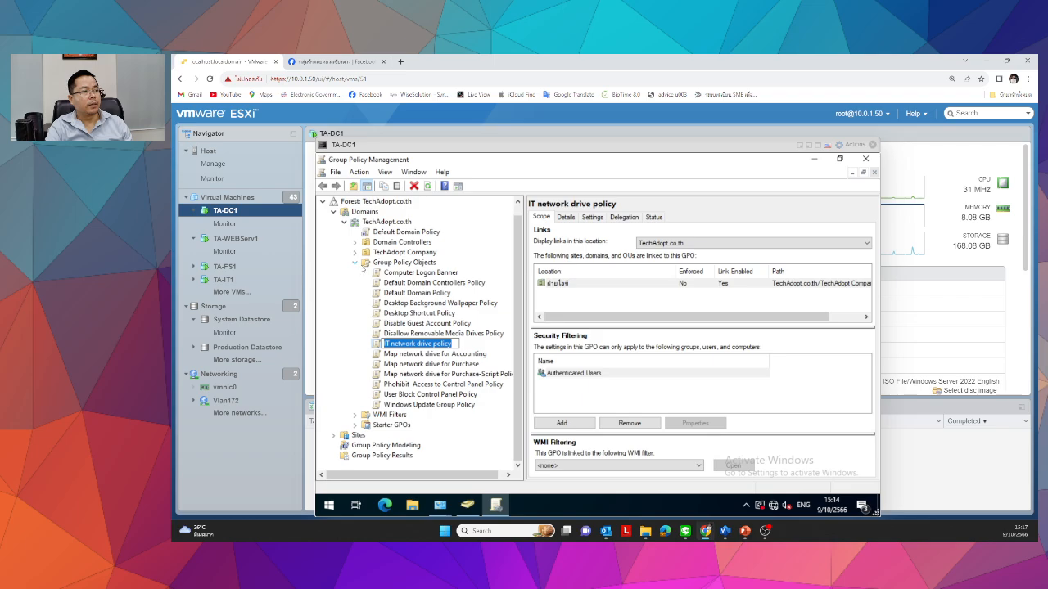
{"action": "left_click", "coordinate": [355, 252]}
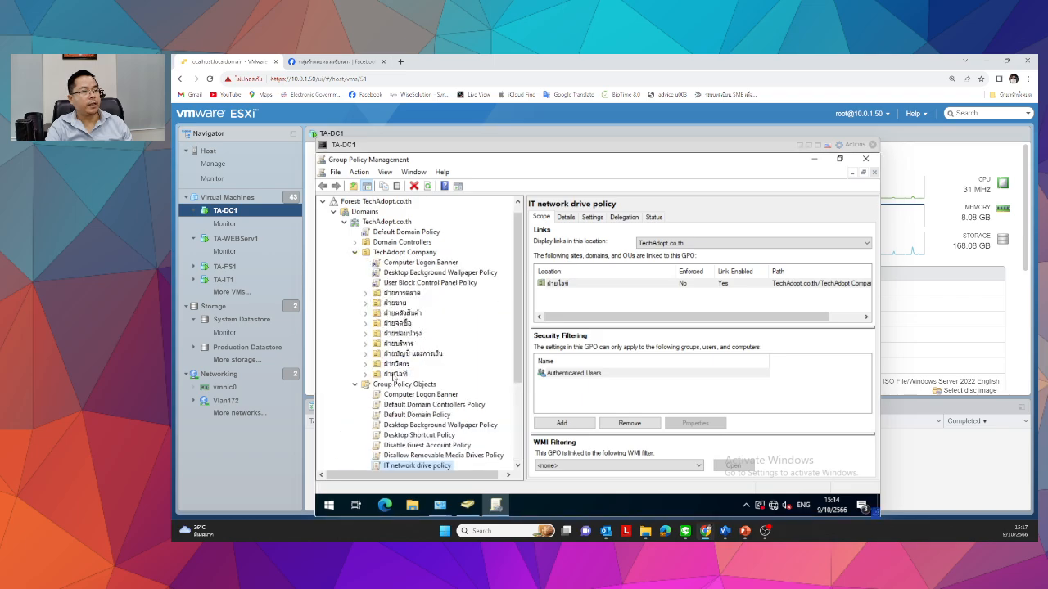
{"action": "left_click", "coordinate": [395, 374]}
{"action": "left_click", "coordinate": [651, 245]}
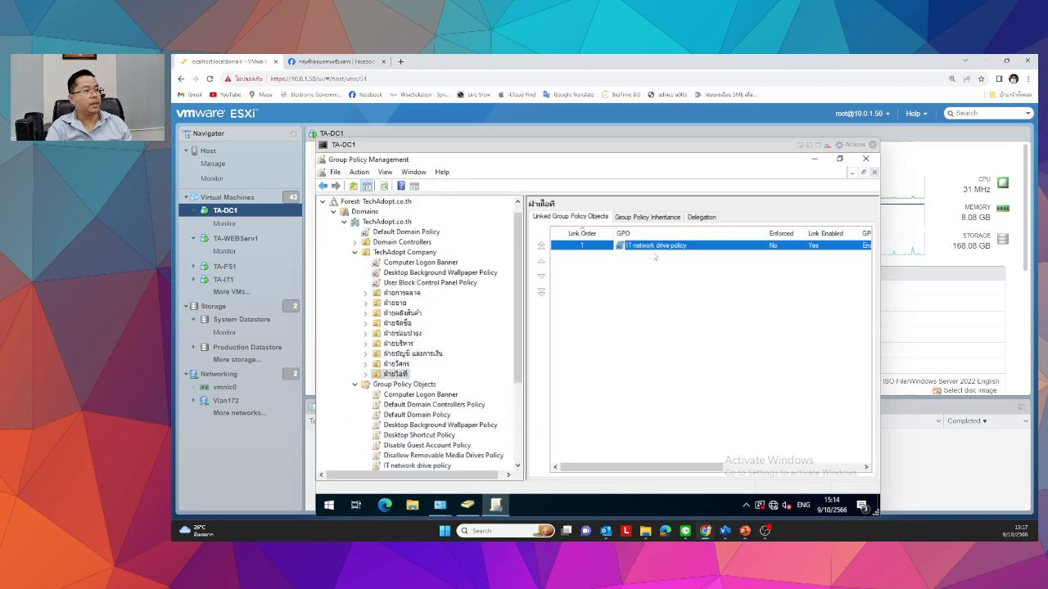
{"action": "left_click", "coordinate": [636, 219]}
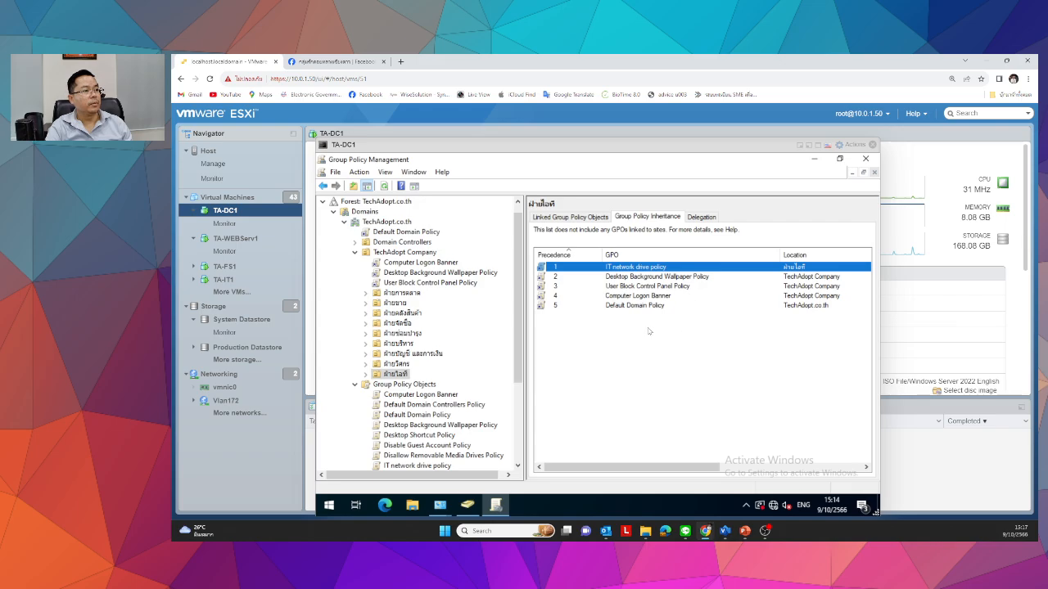
{"action": "left_click", "coordinate": [655, 277]}
{"action": "left_click", "coordinate": [655, 287]}
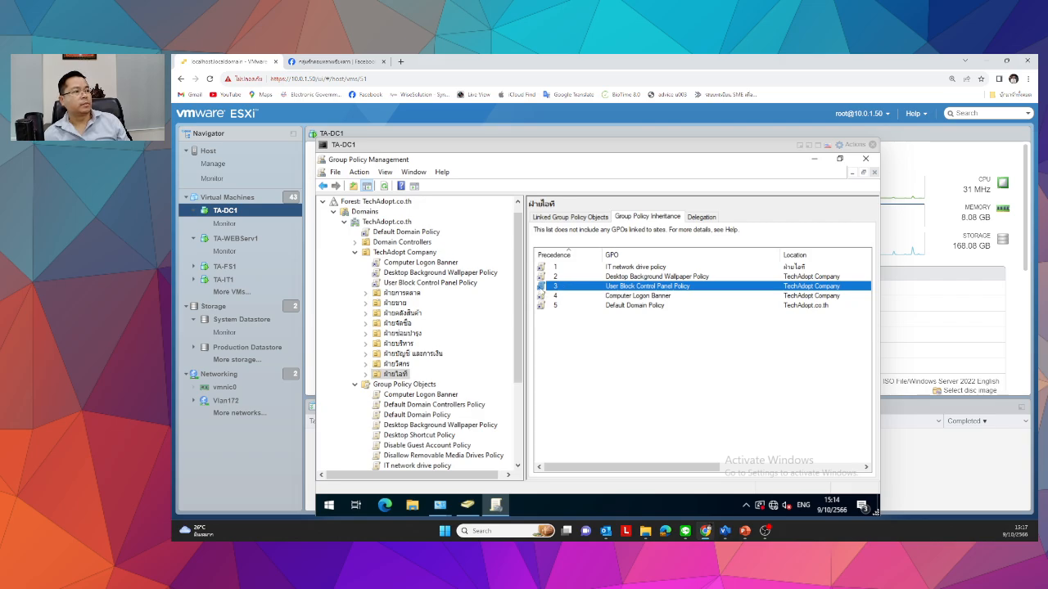
{"action": "left_click", "coordinate": [816, 146]}
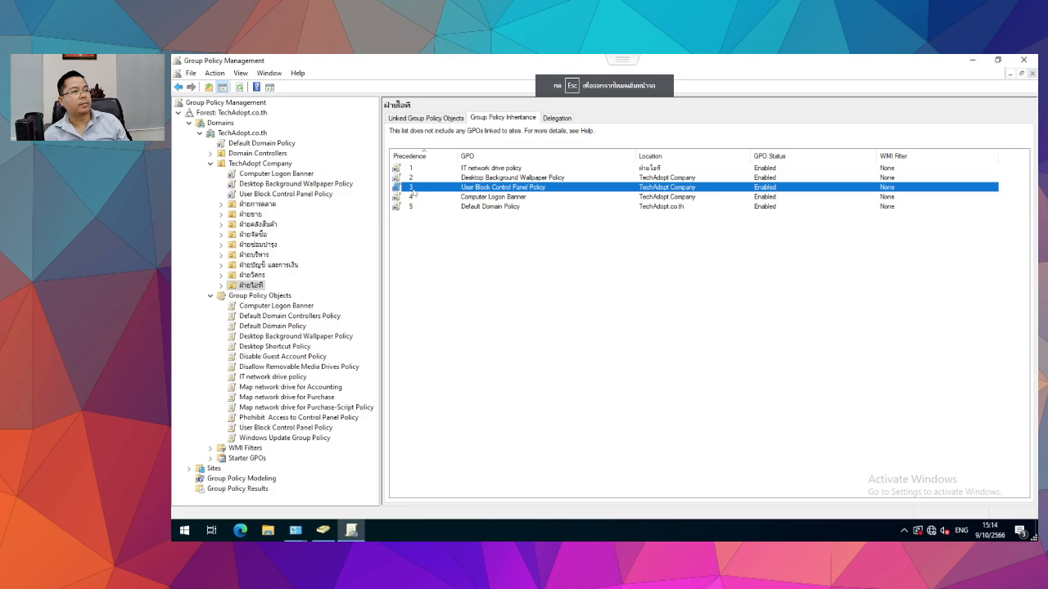
Check the OU's Delegation tab, then open User Block Control Panel Policy's scope from the inheritance list.
{"action": "left_click", "coordinate": [559, 117]}
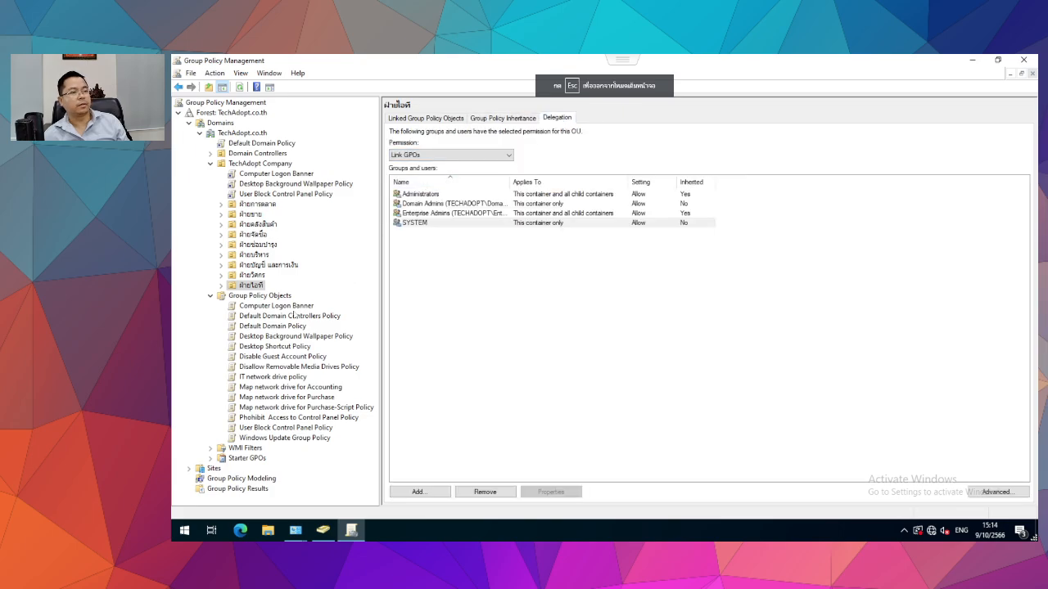
{"action": "left_click", "coordinate": [487, 120]}
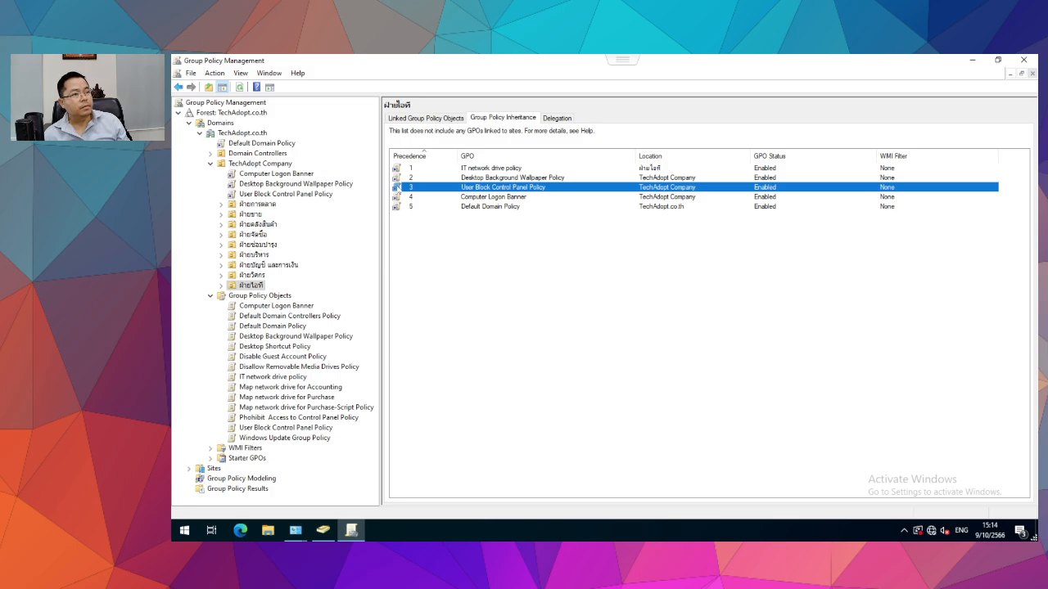
{"action": "right_click", "coordinate": [239, 287]}
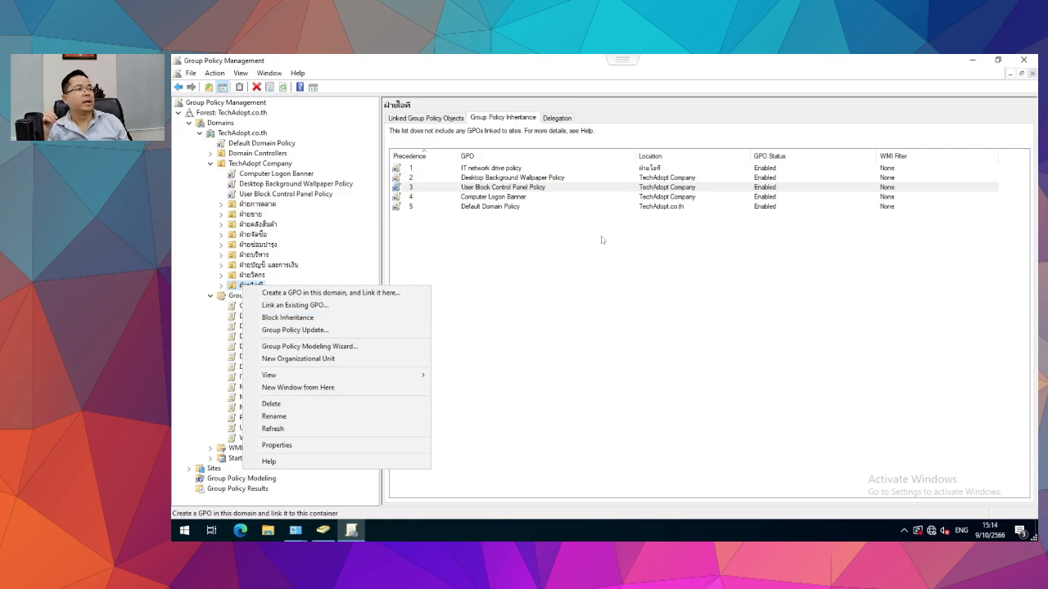
{"action": "left_click", "coordinate": [537, 188]}
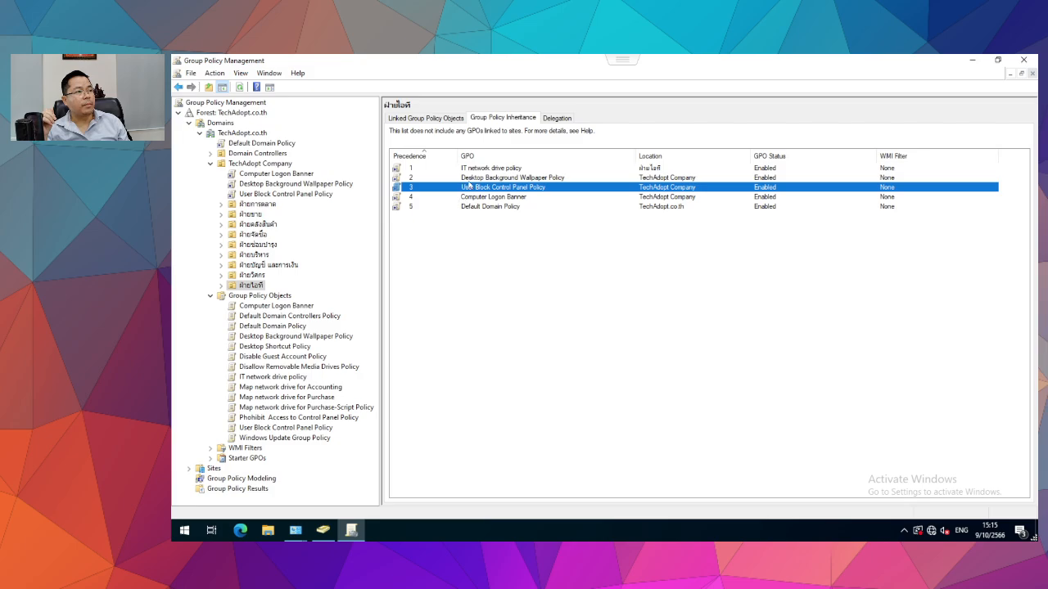
{"action": "double_click", "coordinate": [409, 187]}
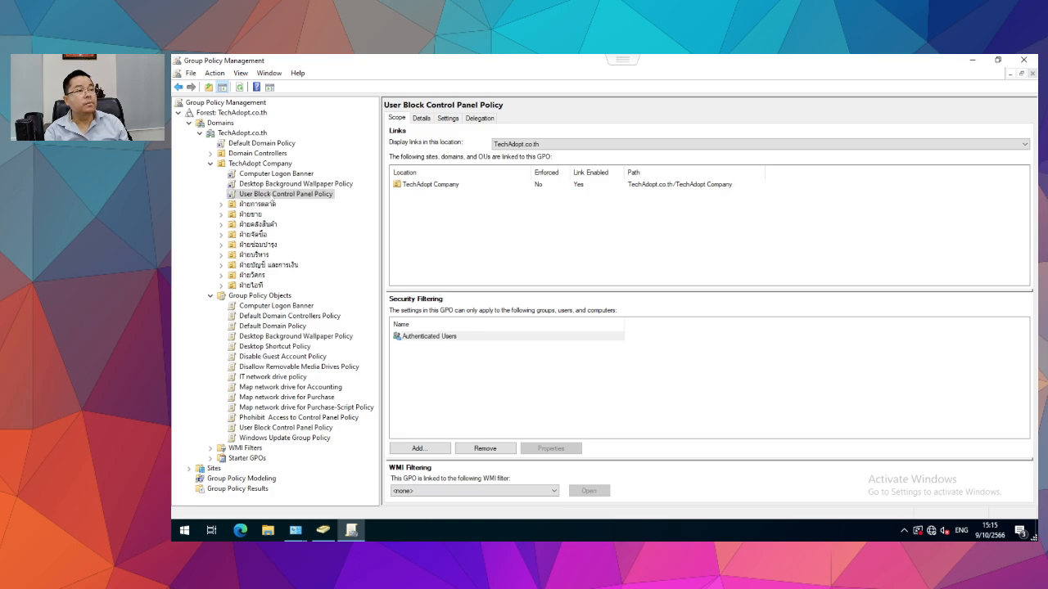
Look over the policy link's actions and the ฝ่ายการตลาด OU's linked policies.
{"action": "right_click", "coordinate": [273, 196]}
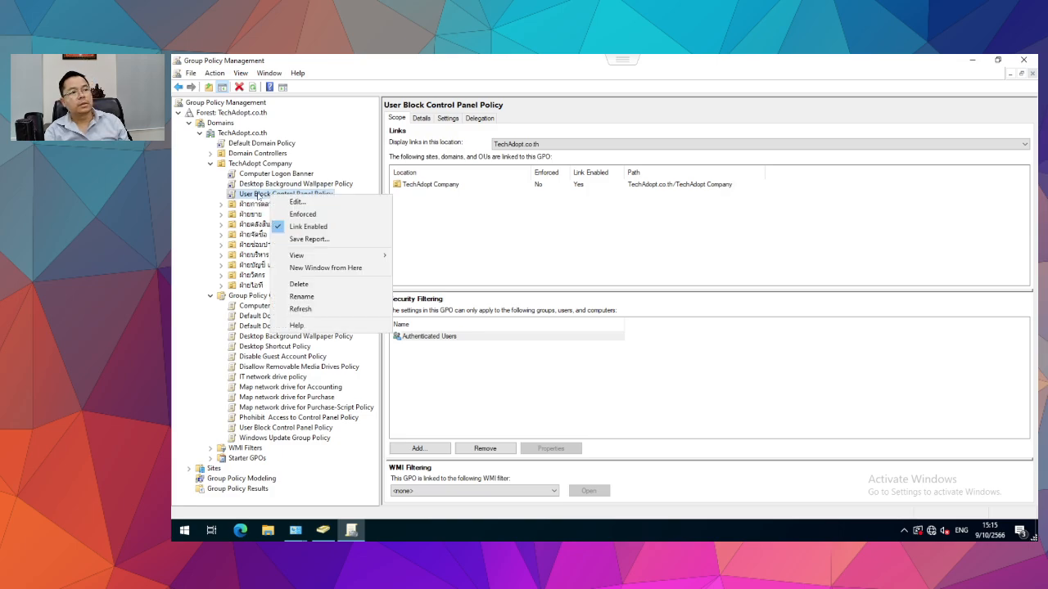
{"action": "left_click", "coordinate": [259, 196]}
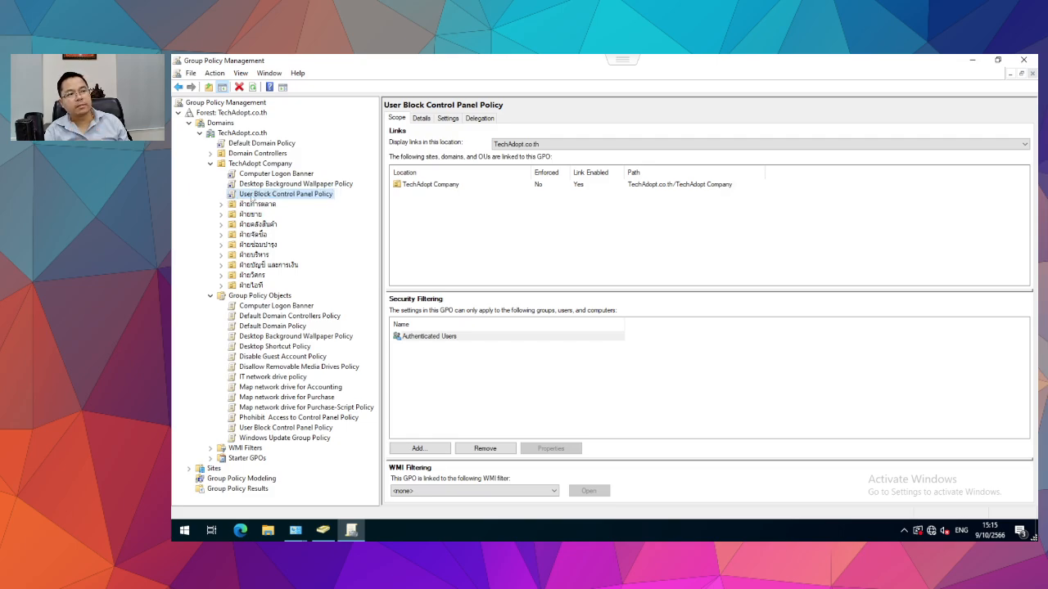
{"action": "right_click", "coordinate": [252, 196]}
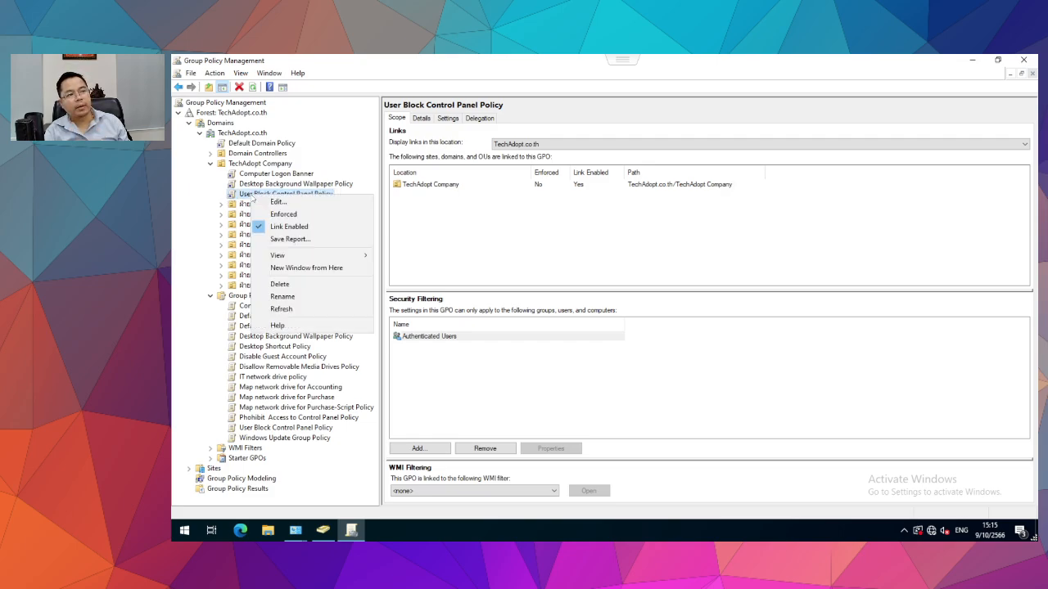
{"action": "left_click", "coordinate": [611, 249]}
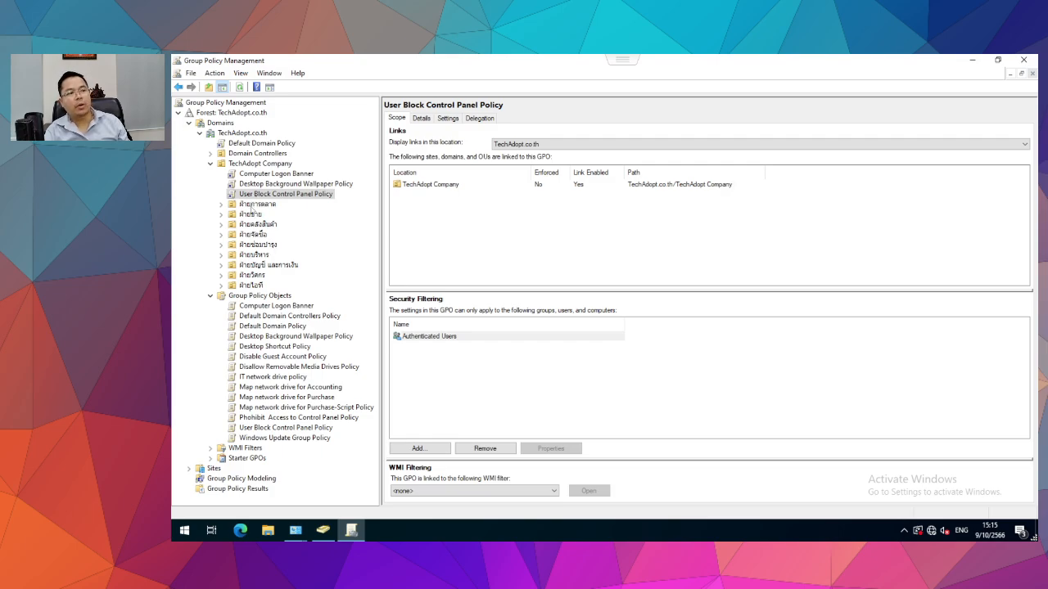
{"action": "left_click", "coordinate": [254, 204]}
{"action": "left_click", "coordinate": [260, 196]}
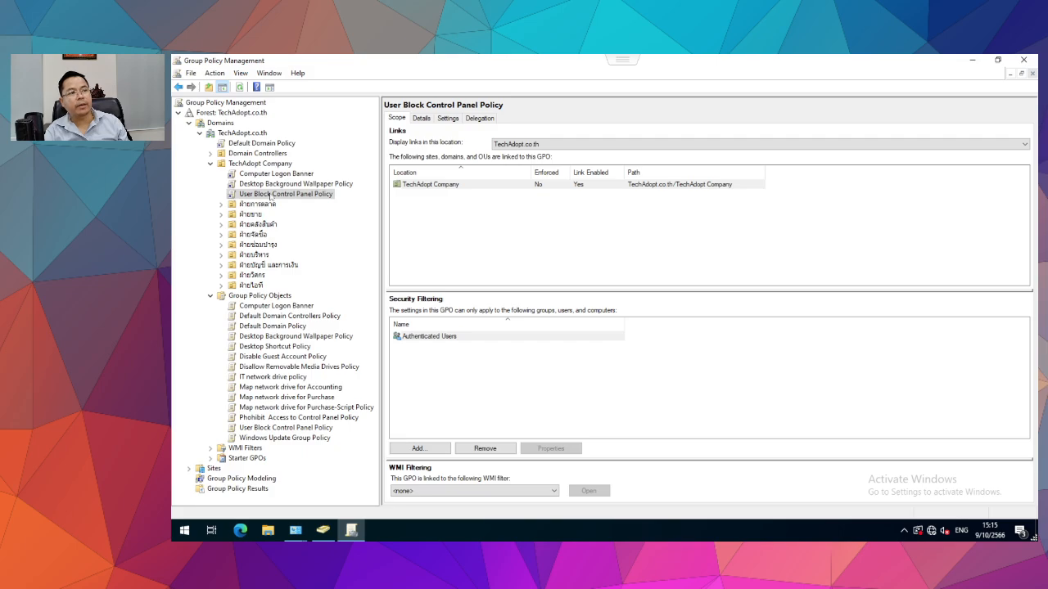
Delete the User Block Control Panel Policy link from TechAdopt Company and confirm it.
{"action": "right_click", "coordinate": [273, 196]}
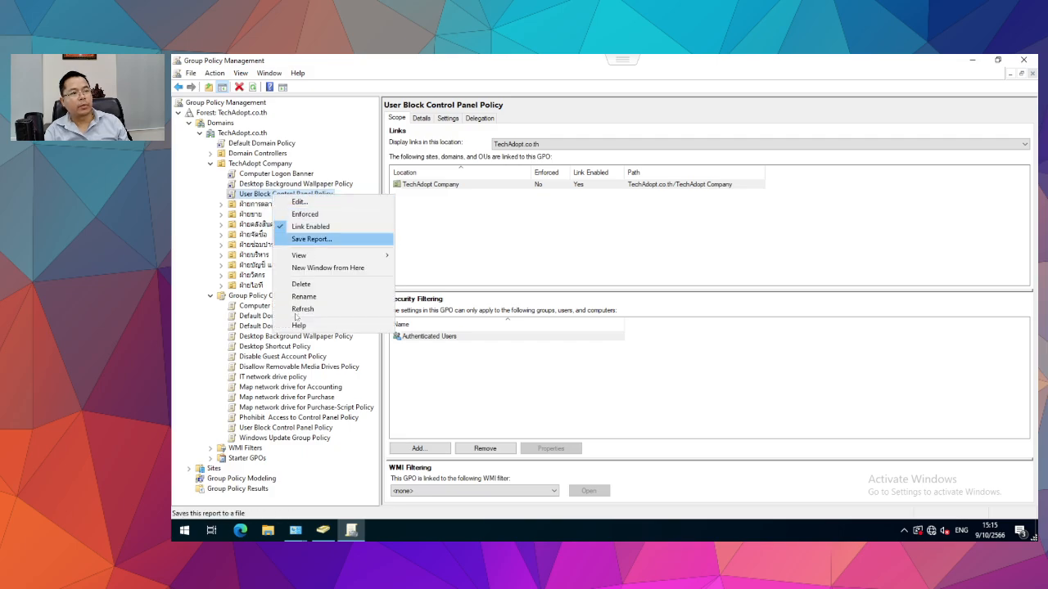
{"action": "left_click", "coordinate": [301, 284]}
{"action": "left_click", "coordinate": [604, 315]}
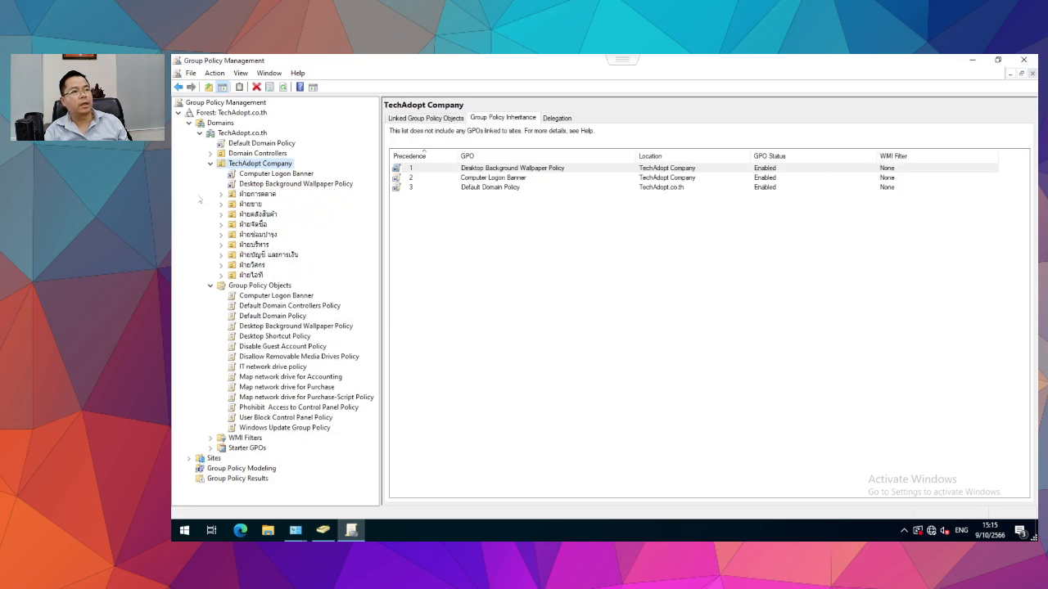
{"action": "left_click", "coordinate": [264, 196]}
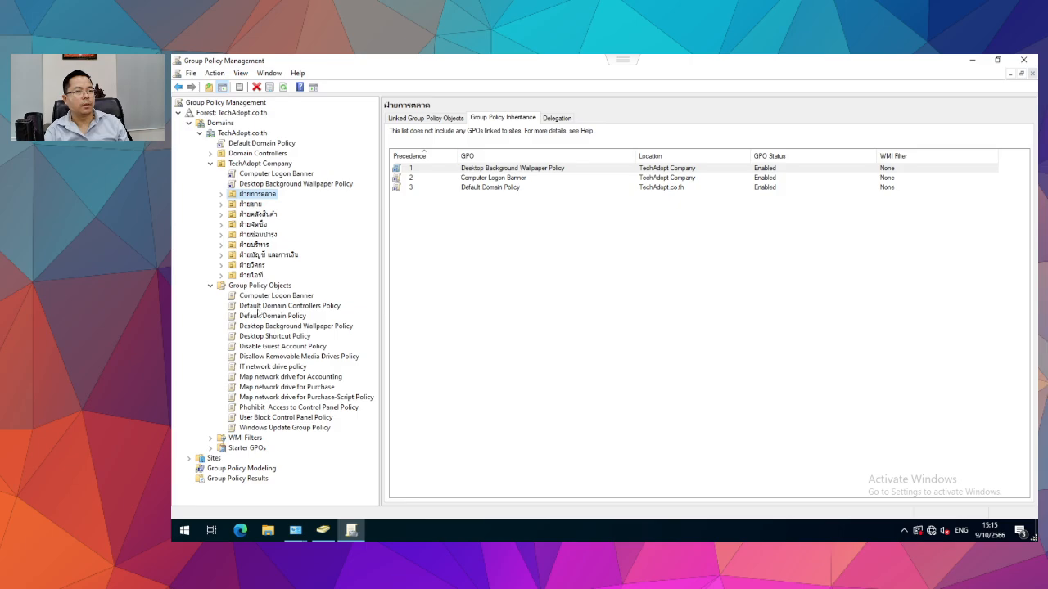
Link the policy to ฝ่ายวิศกร, ฝ่ายบัญชี และการเงิน, ฝ่ายบริหาร and ฝ่ายซ่อมบำรุง.
{"action": "left_click", "coordinate": [257, 418]}
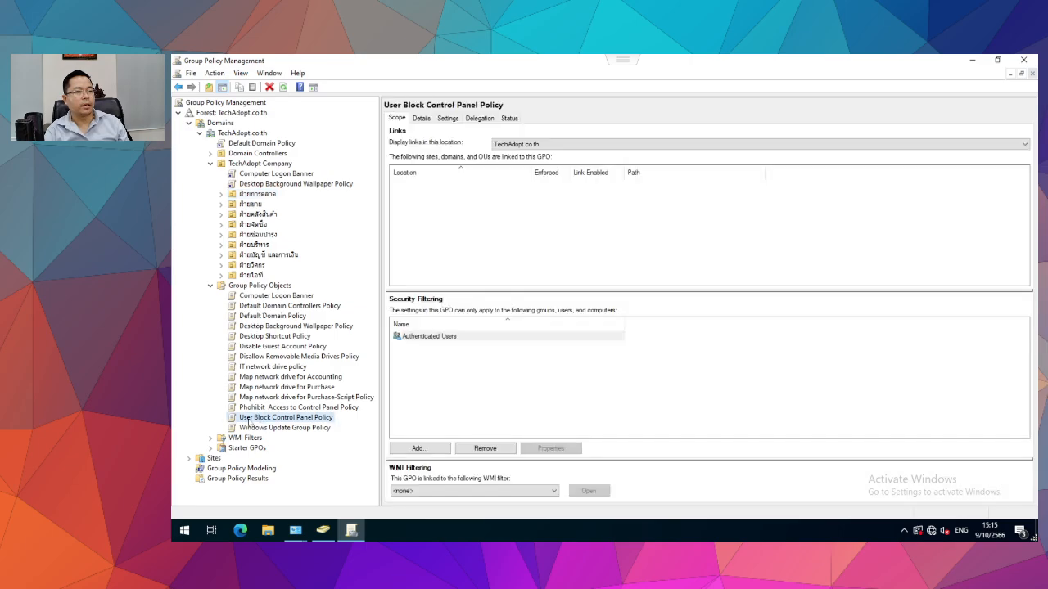
{"action": "left_click_drag", "start_coordinate": [250, 421], "coordinate": [253, 266]}
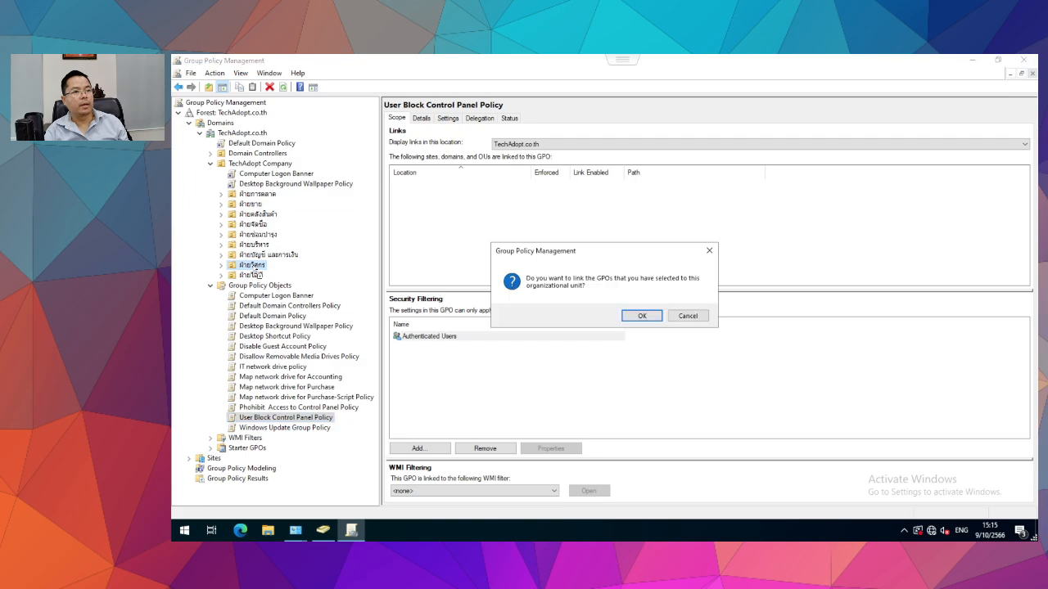
{"action": "left_click", "coordinate": [641, 316]}
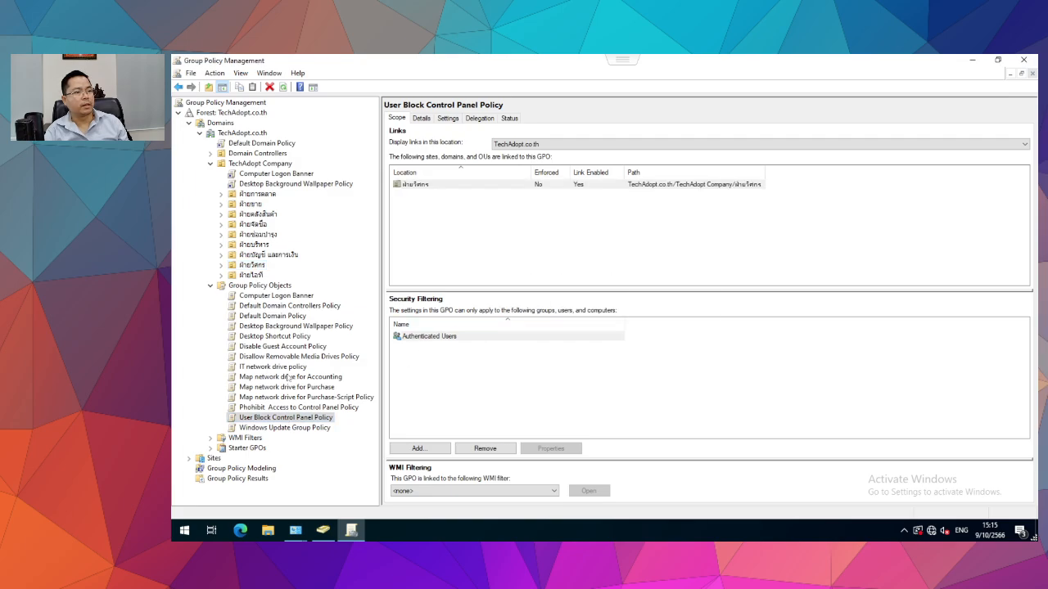
{"action": "left_click_drag", "start_coordinate": [350, 263], "coordinate": [343, 256]}
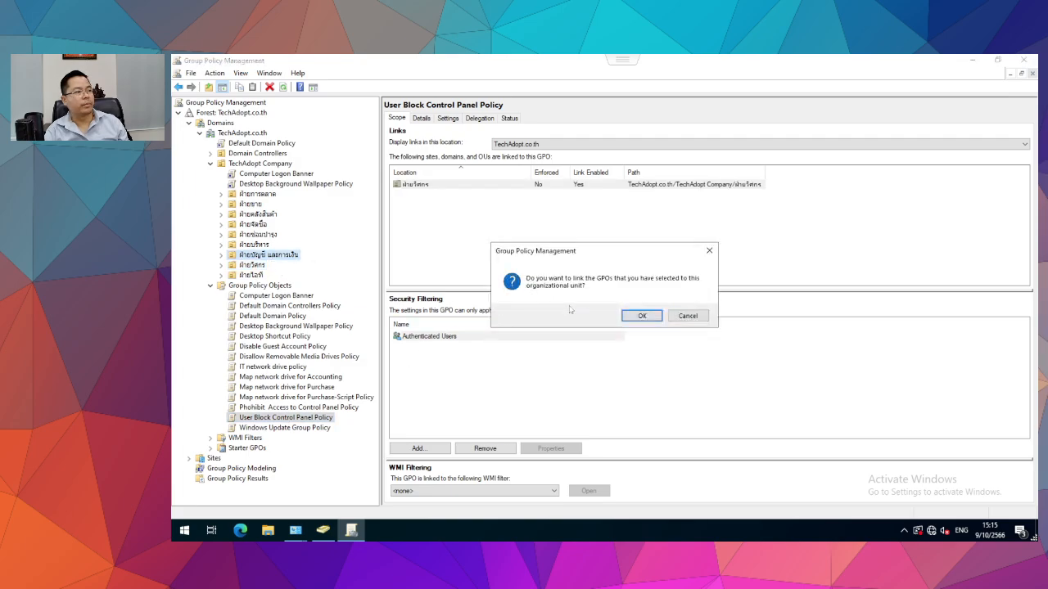
{"action": "left_click", "coordinate": [642, 316]}
{"action": "left_click_drag", "start_coordinate": [274, 419], "coordinate": [280, 245]}
{"action": "left_click", "coordinate": [641, 316]}
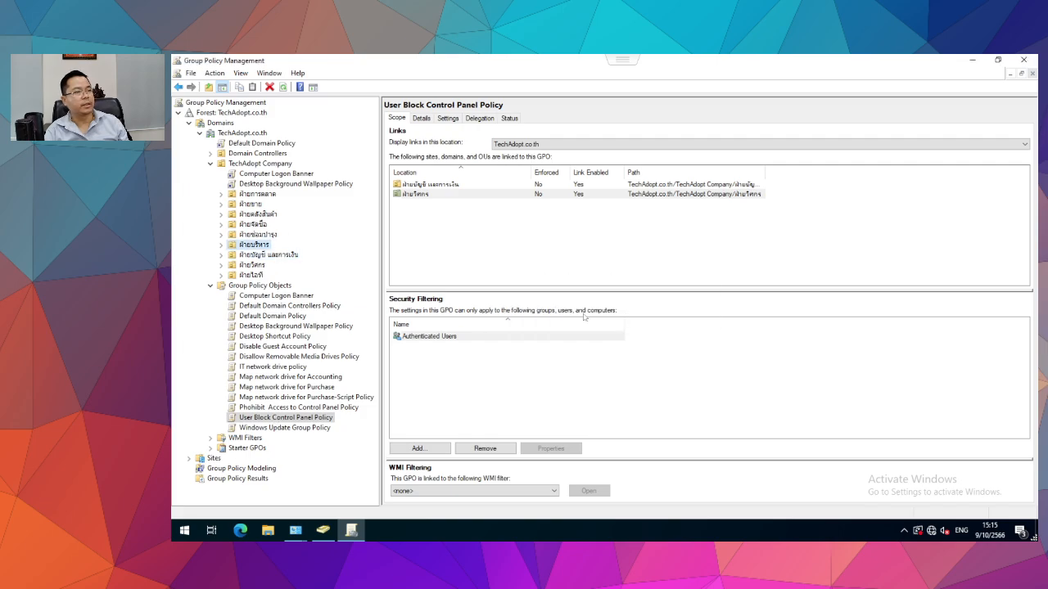
{"action": "left_click_drag", "start_coordinate": [292, 284], "coordinate": [264, 235]}
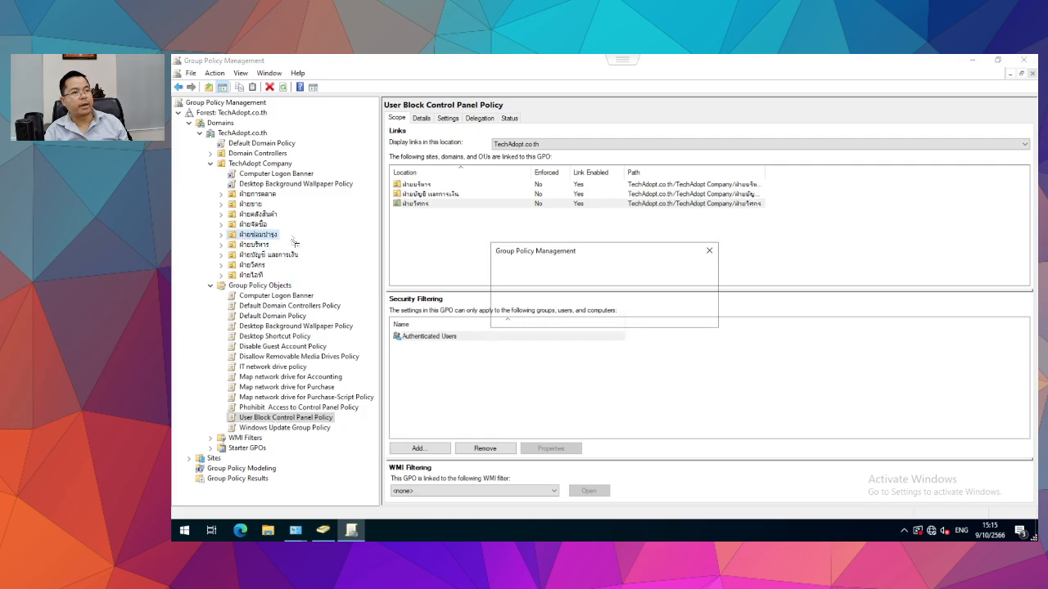
{"action": "left_click", "coordinate": [641, 316]}
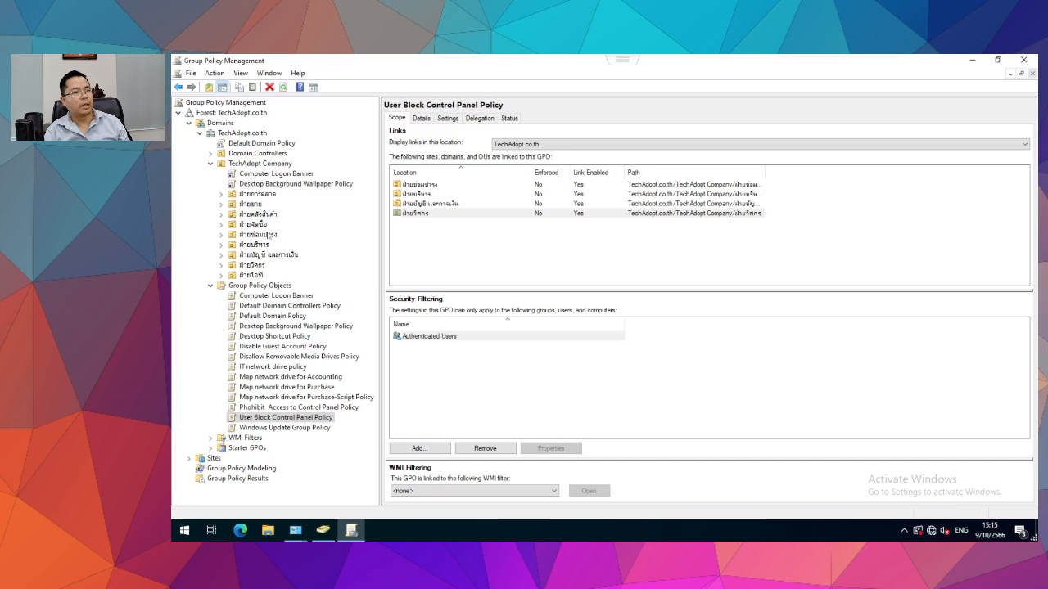
Link the policy to ฝ่ายจัดซื้อ, ฝ่ายคลังสินค้า, ฝ่ายขาย and ฝ่ายการตลาด.
{"action": "left_click_drag", "start_coordinate": [264, 228], "coordinate": [264, 228]}
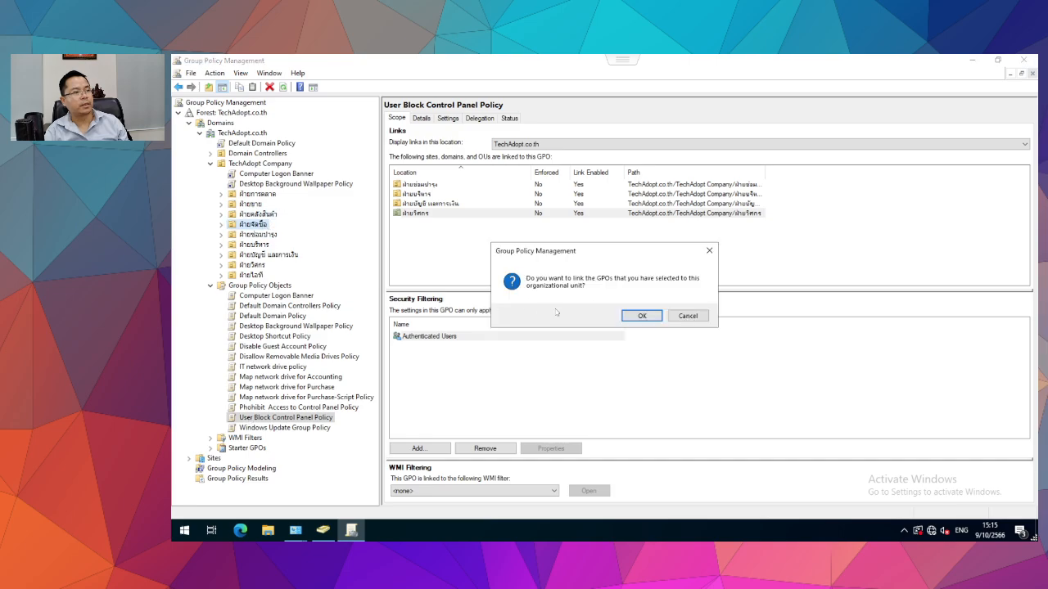
{"action": "left_click", "coordinate": [642, 316]}
{"action": "left_click_drag", "start_coordinate": [244, 425], "coordinate": [284, 221]}
{"action": "left_click", "coordinate": [641, 316]}
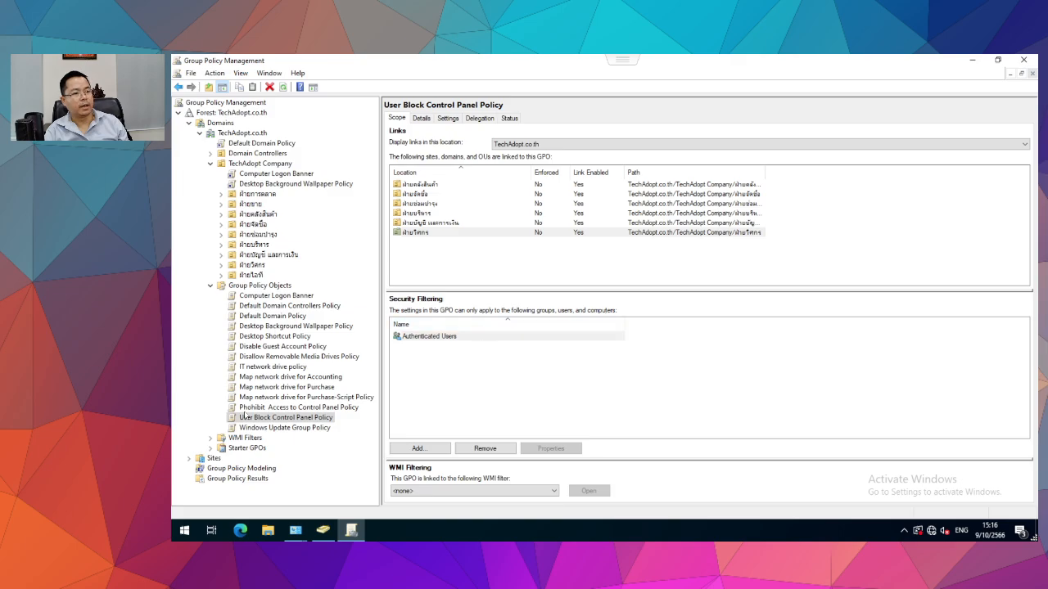
{"action": "left_click_drag", "start_coordinate": [254, 422], "coordinate": [263, 204]}
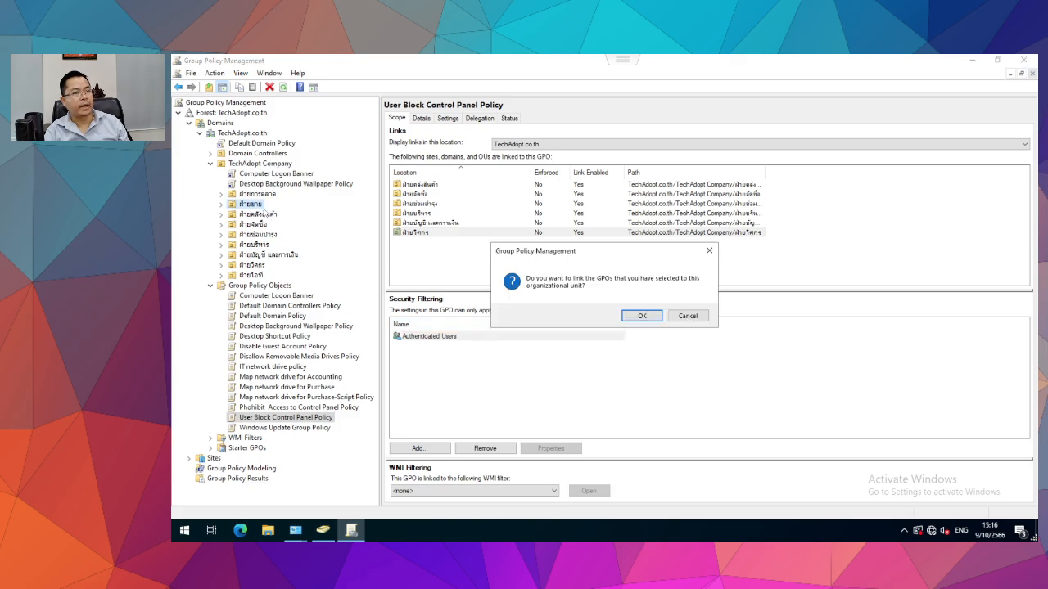
{"action": "left_click", "coordinate": [641, 315]}
{"action": "left_click_drag", "start_coordinate": [249, 411], "coordinate": [272, 197]}
{"action": "left_click", "coordinate": [639, 316]}
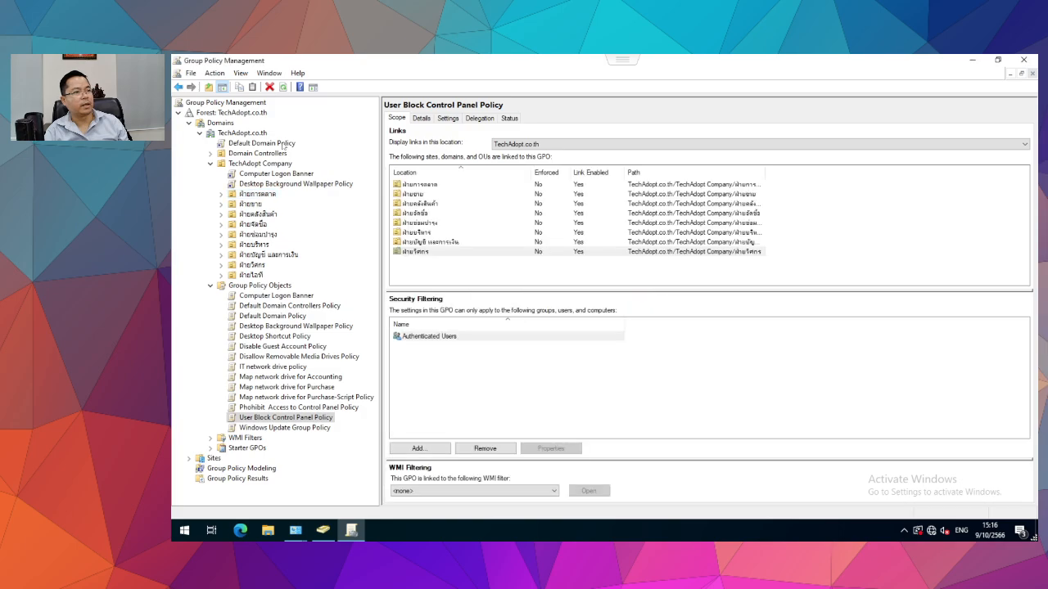
Review ฝ่ายการตลาด's linked and inherited GPOs and ฝ่ายไอที's inheritance, then search for cmd.
{"action": "left_click", "coordinate": [246, 196]}
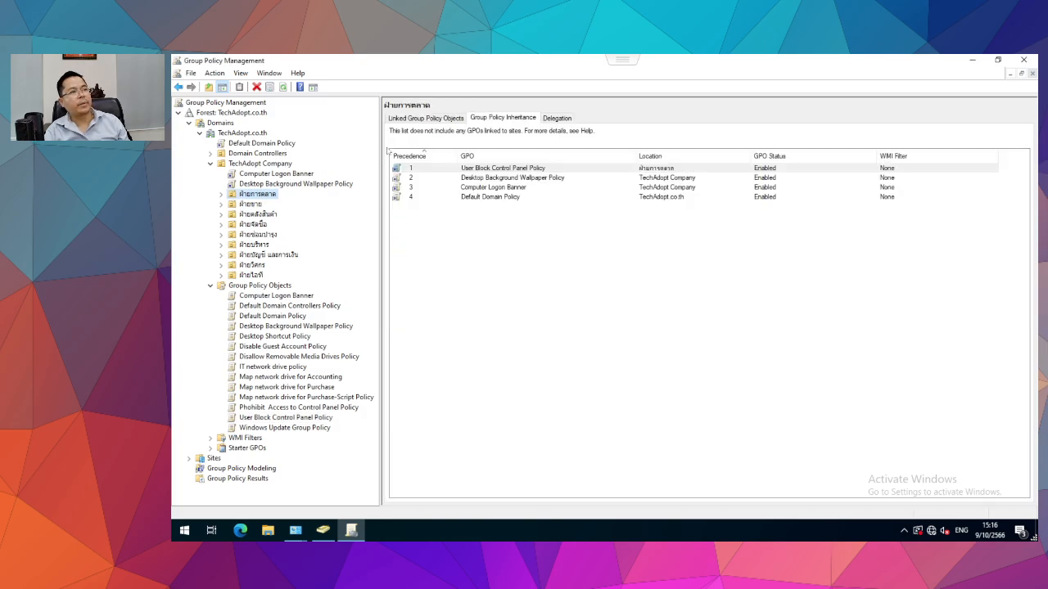
{"action": "left_click", "coordinate": [421, 118]}
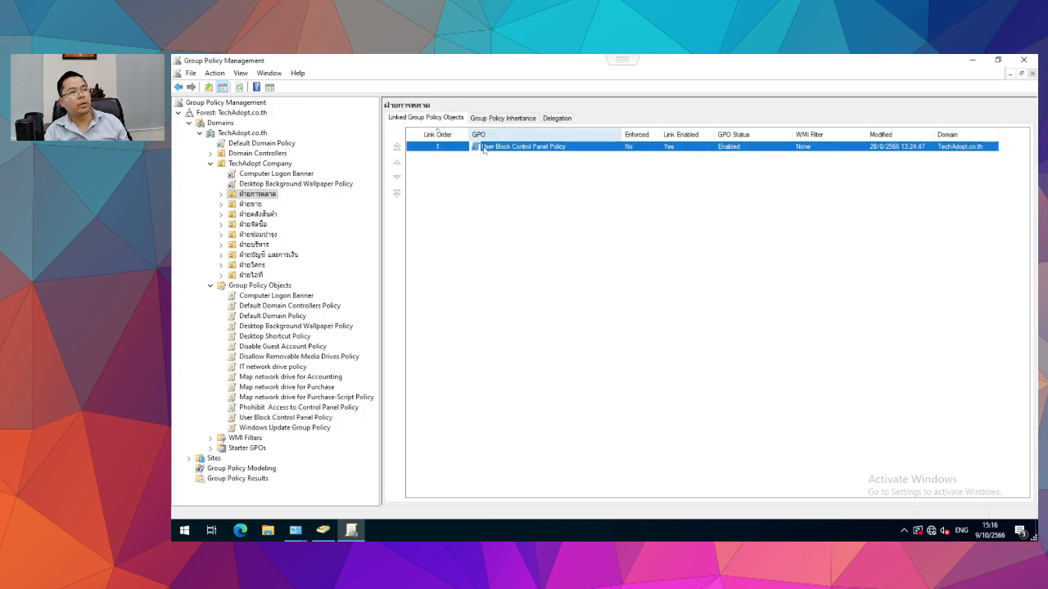
{"action": "left_click", "coordinate": [503, 118]}
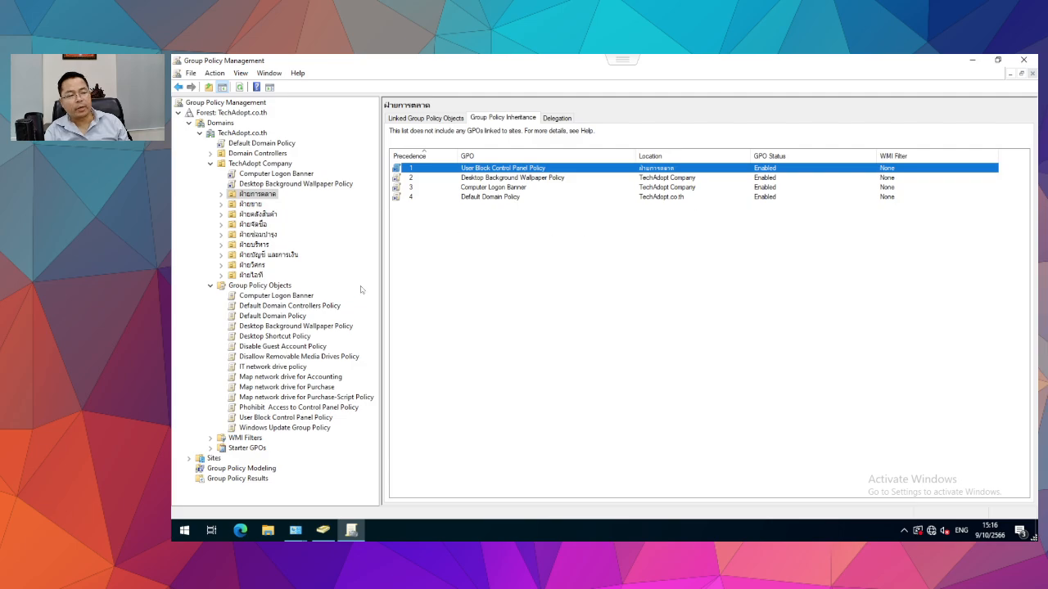
{"action": "left_click", "coordinate": [250, 275]}
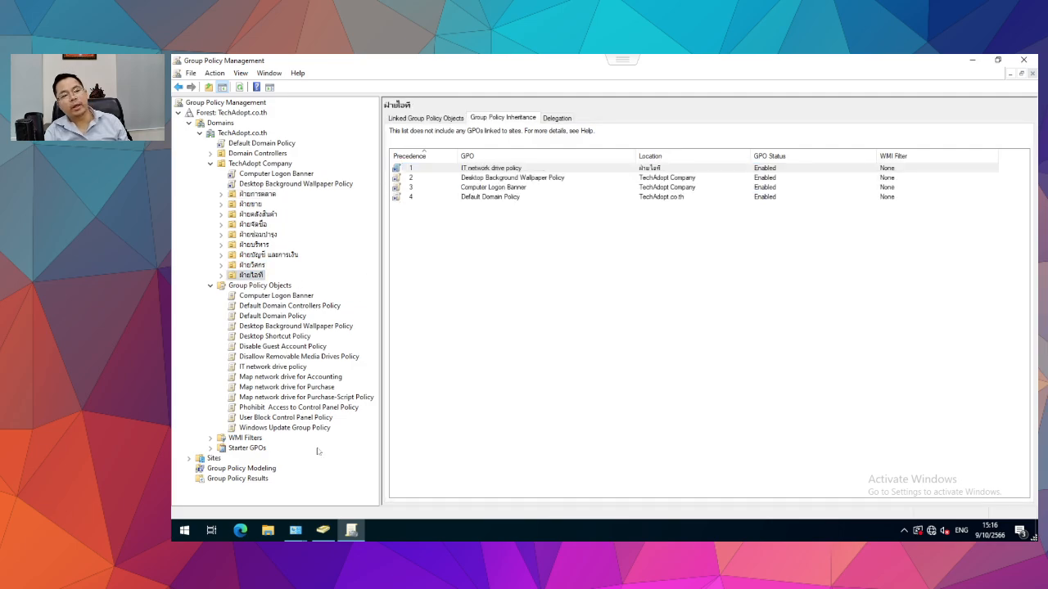
{"action": "left_click", "coordinate": [182, 534]}
{"action": "type", "text": "cmd"}
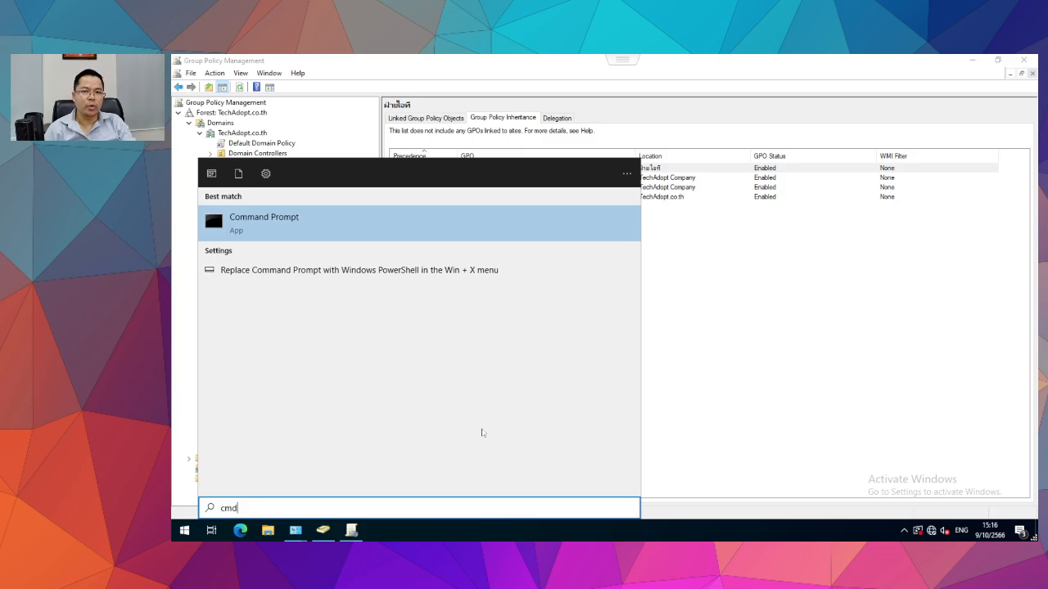
Run gpupdate /force in an administrator Command Prompt until the computer policy update succeeds, then close it.
{"action": "key", "text": "Return"}
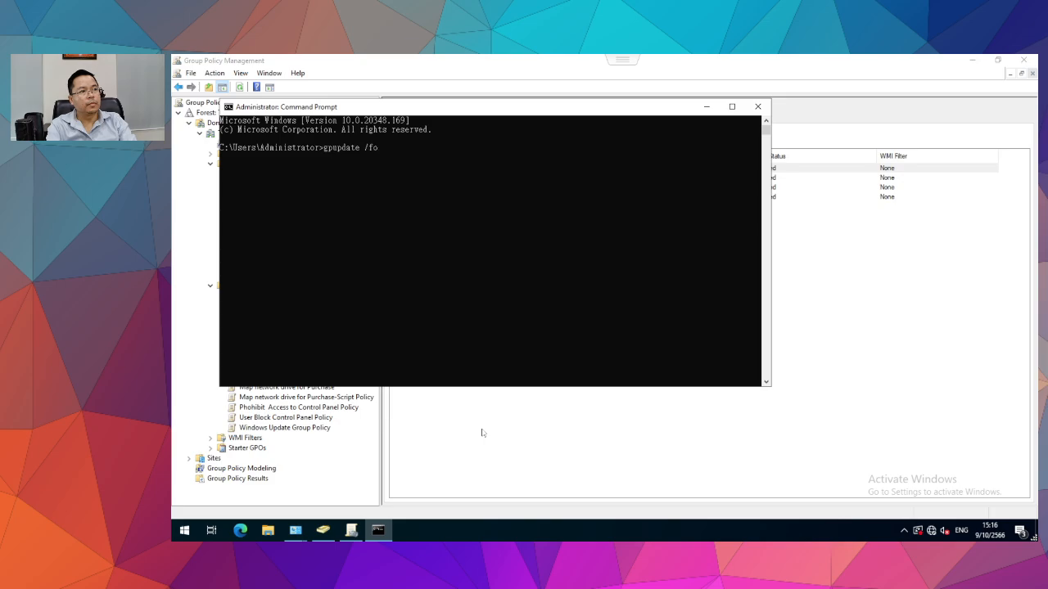
{"action": "type", "text": "gpupdate /force"}
{"action": "key", "text": "Return"}
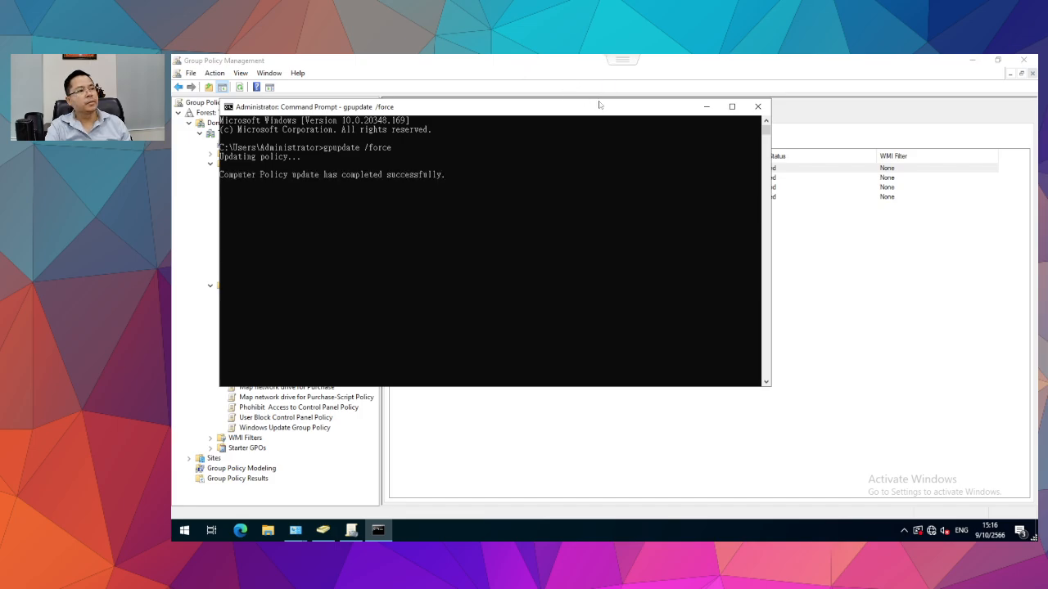
{"action": "left_click", "coordinate": [574, 255]}
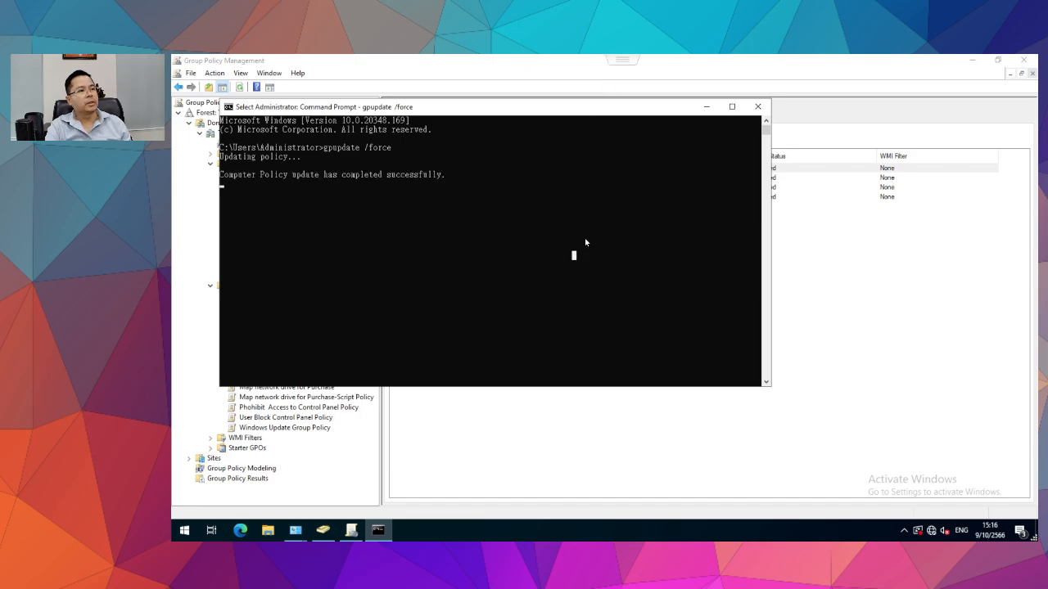
{"action": "left_click", "coordinate": [757, 110]}
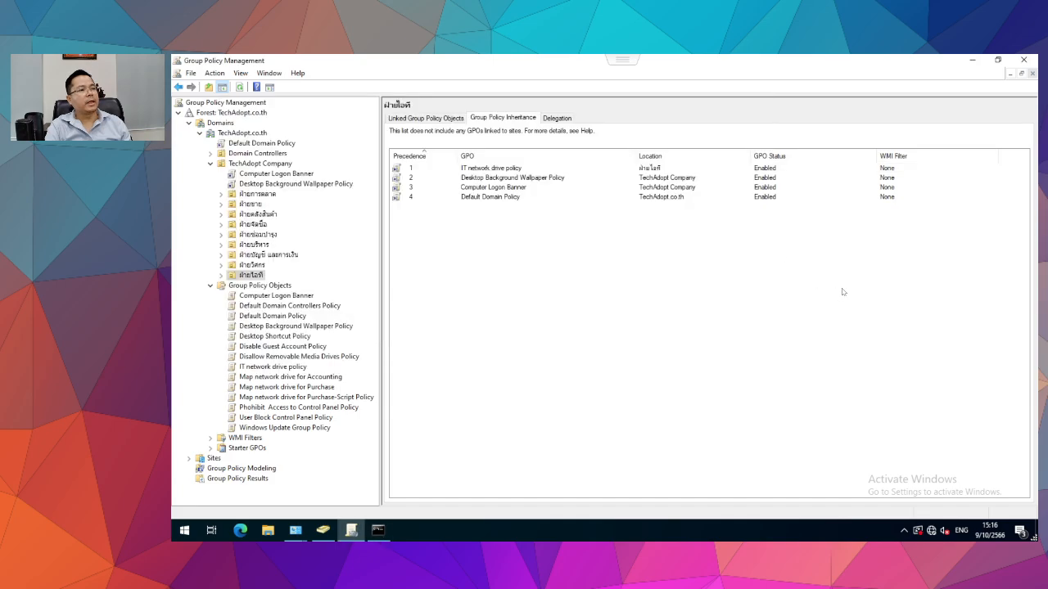
{"action": "left_click", "coordinate": [491, 198]}
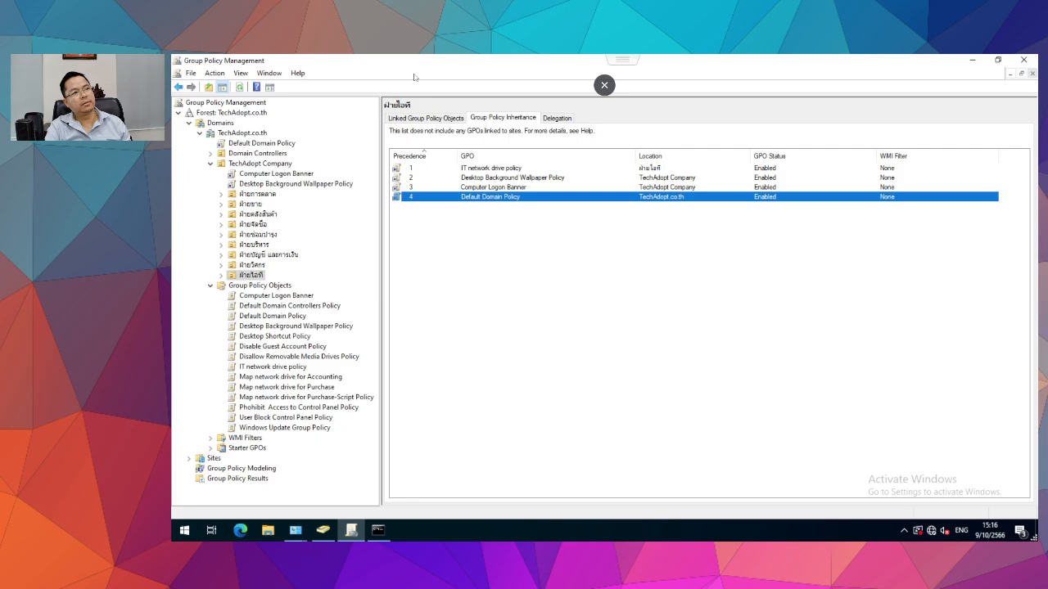
Close the domain controller's Command Prompt, Group Policy Management and TA-DC1 console.
{"action": "left_click", "coordinate": [604, 85]}
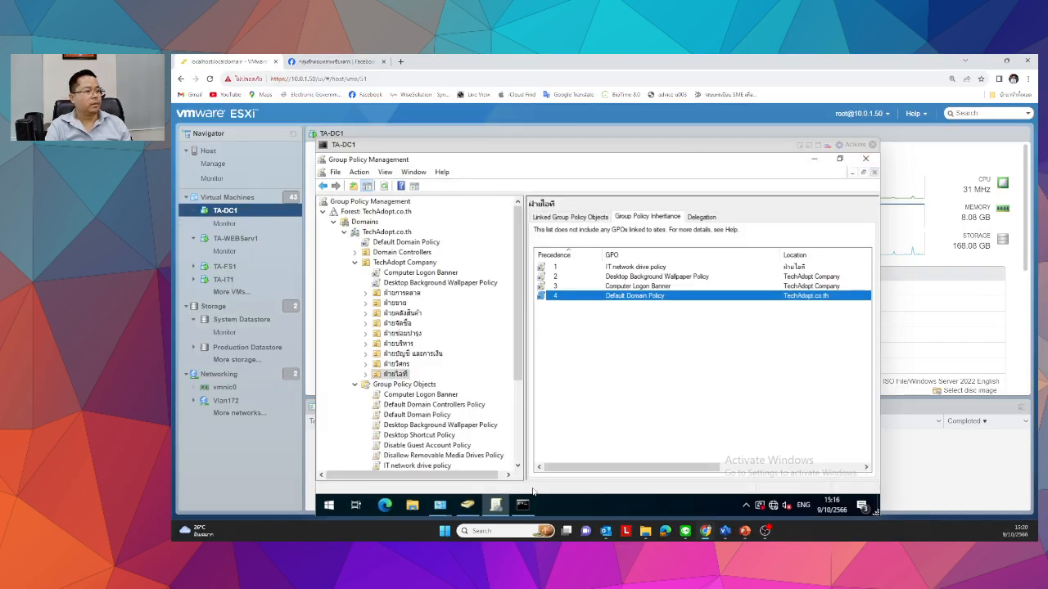
{"action": "left_click", "coordinate": [521, 507]}
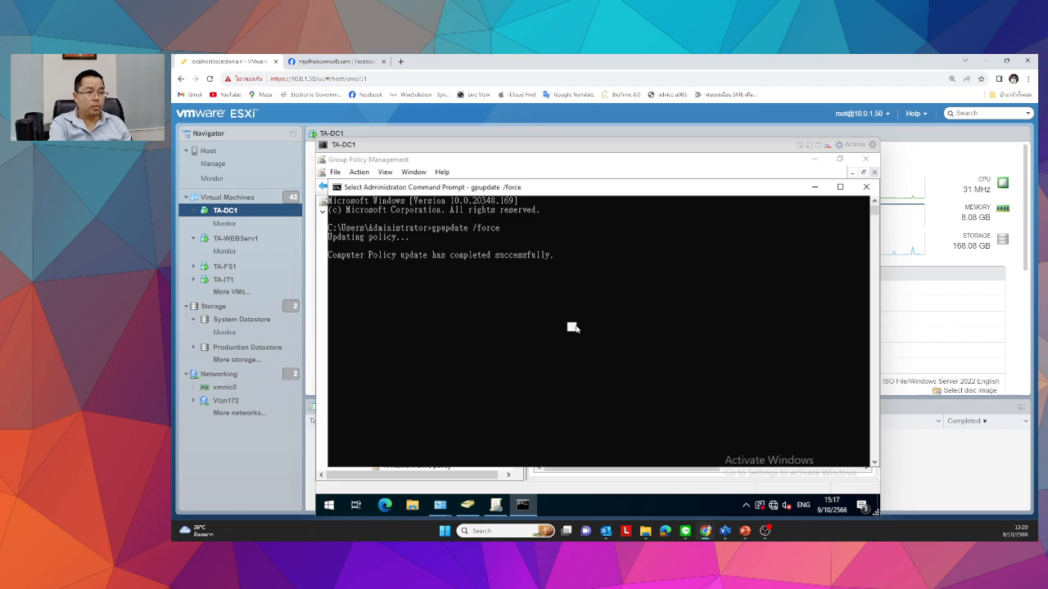
{"action": "key", "text": "Return"}
{"action": "left_click", "coordinate": [866, 187]}
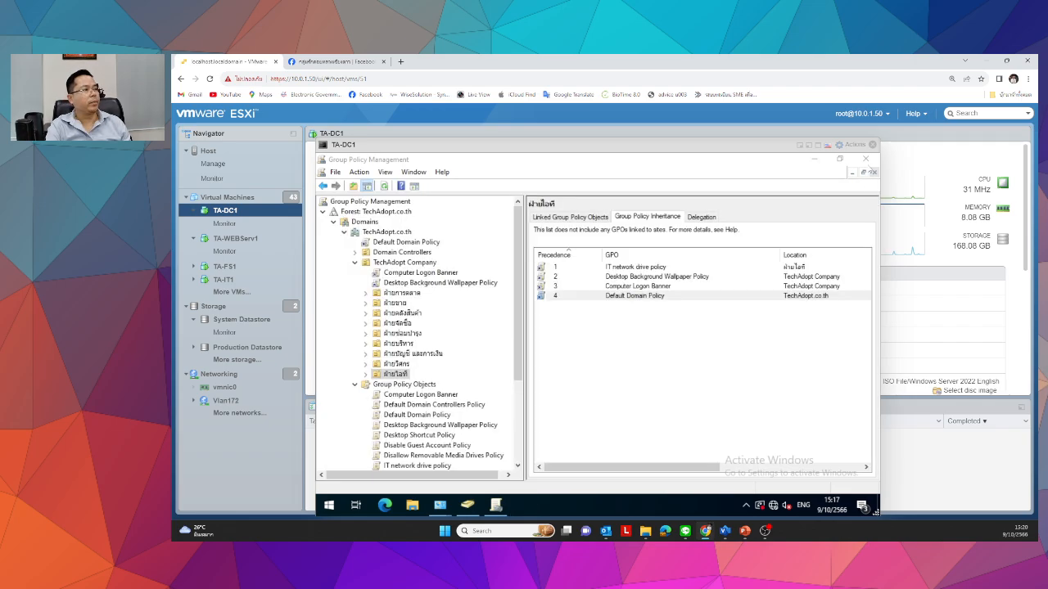
{"action": "left_click", "coordinate": [865, 159]}
{"action": "left_click", "coordinate": [872, 144]}
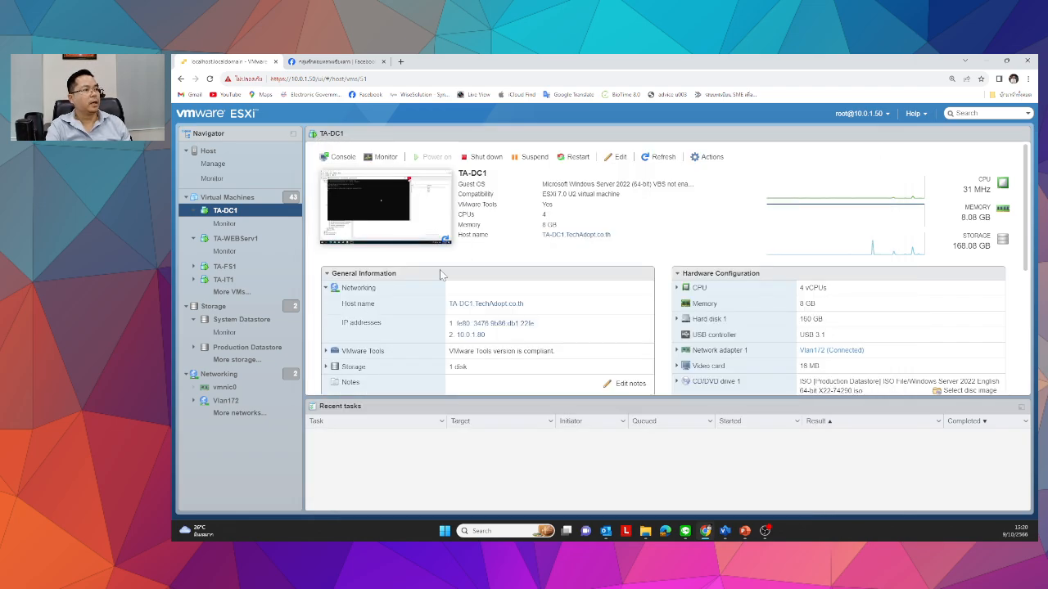
Open the TA-WEBServ1 console full screen and close its Administrative Tools window.
{"action": "left_click", "coordinate": [239, 245]}
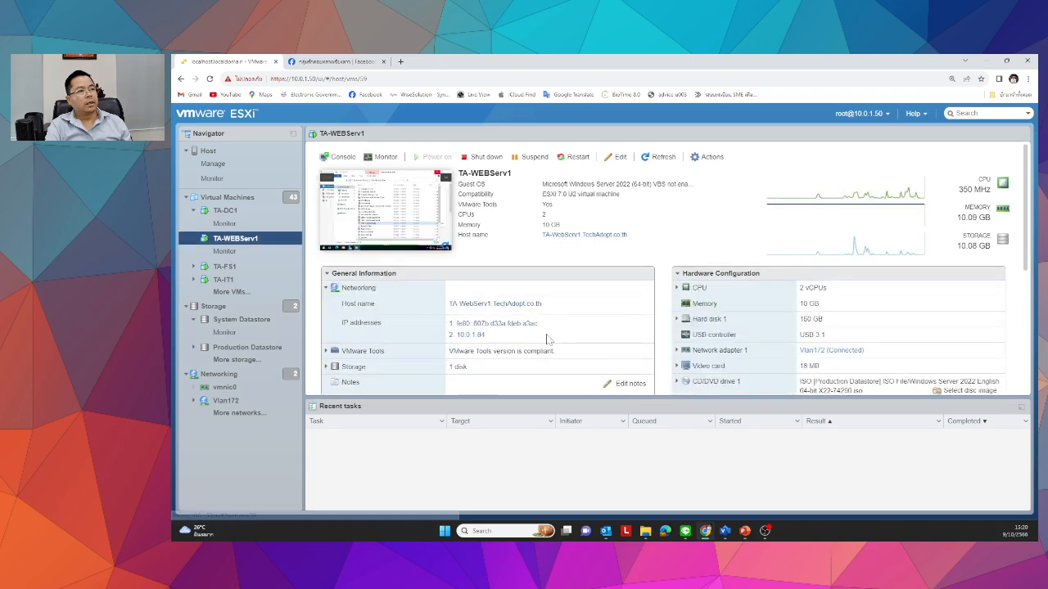
{"action": "left_click", "coordinate": [380, 214]}
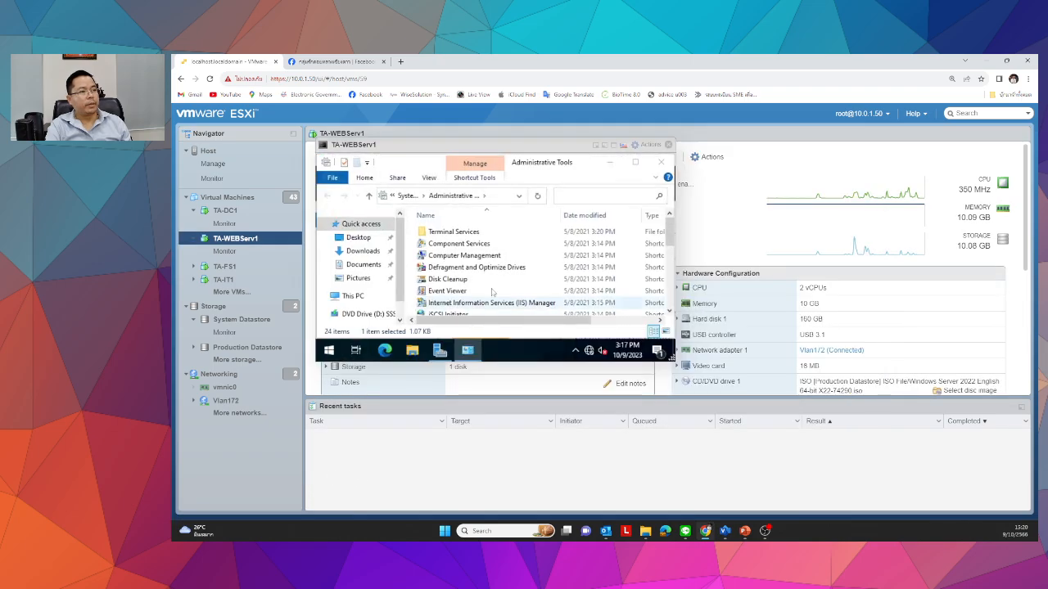
{"action": "left_click", "coordinate": [613, 146]}
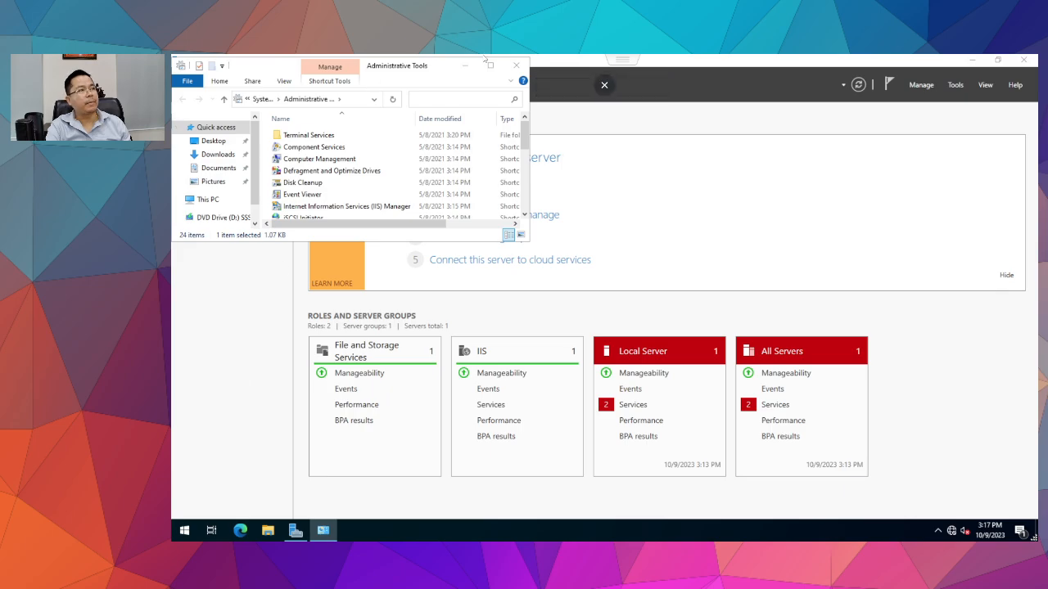
{"action": "left_click", "coordinate": [466, 66]}
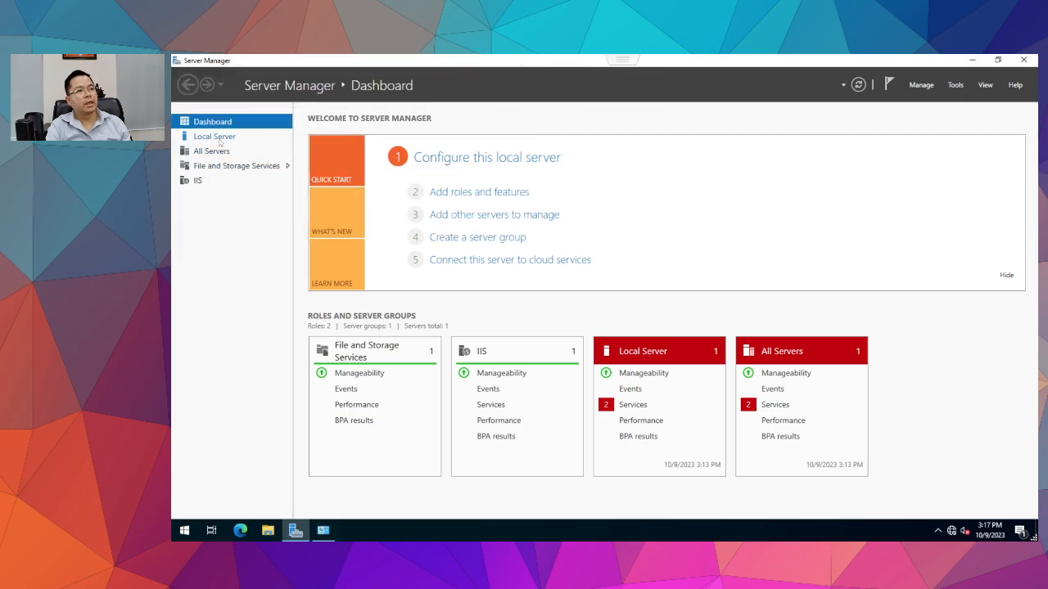
{"action": "left_click", "coordinate": [185, 530]}
{"action": "left_click", "coordinate": [382, 273]}
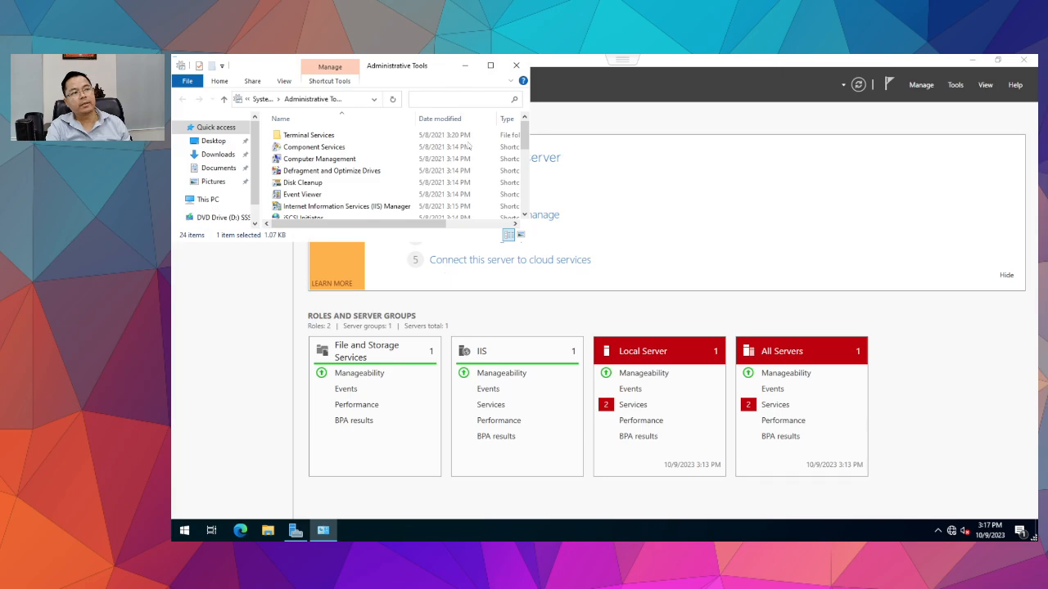
{"action": "left_click", "coordinate": [516, 65]}
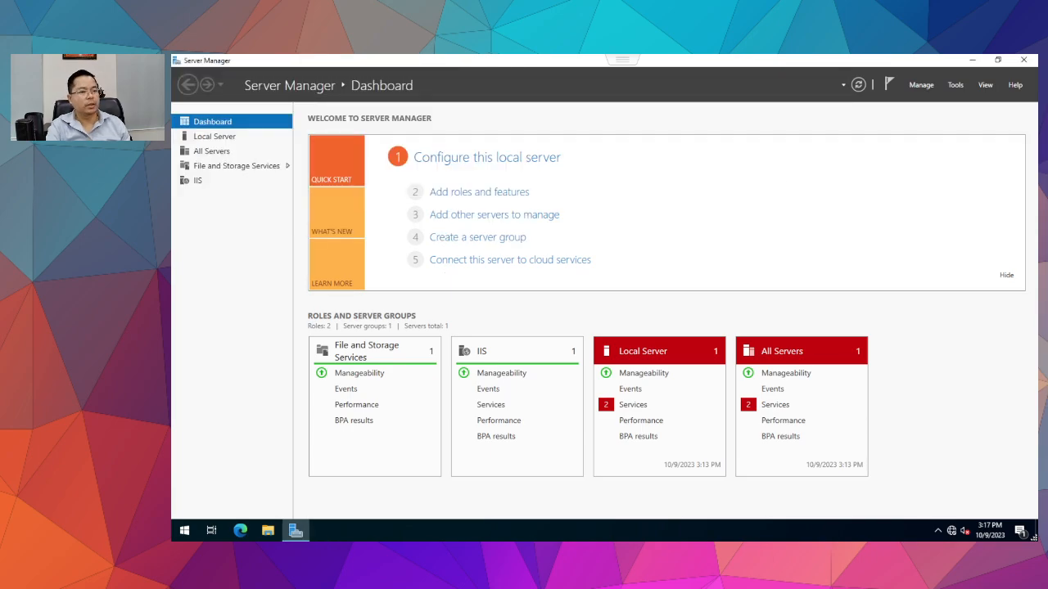
{"action": "left_click", "coordinate": [184, 530]}
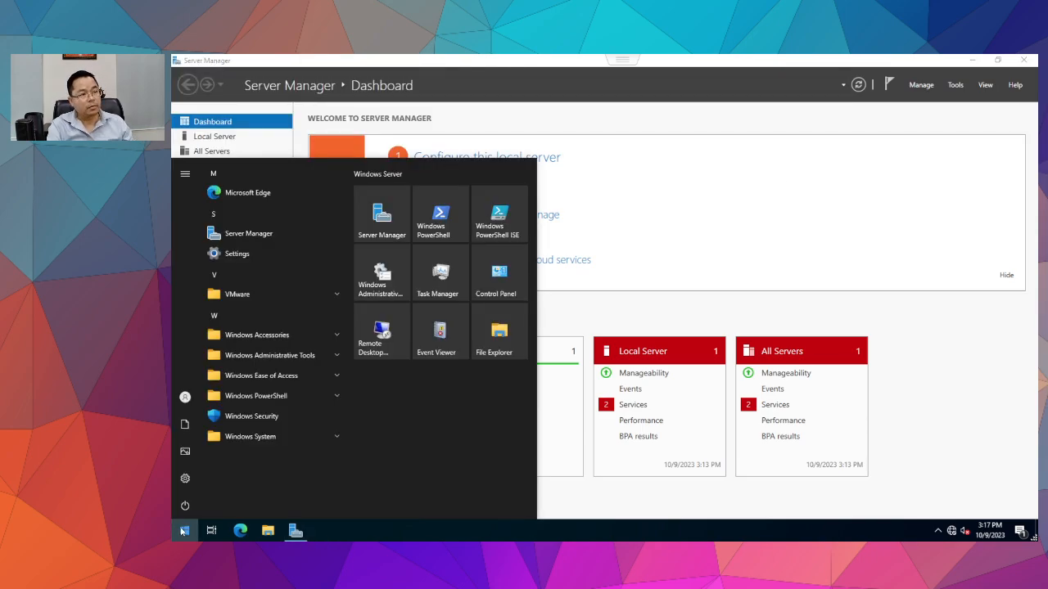
Run gpupdate /force on TA-WEBServ1 and close Command Prompt after computer and user policies update.
{"action": "key", "text": "Escape"}
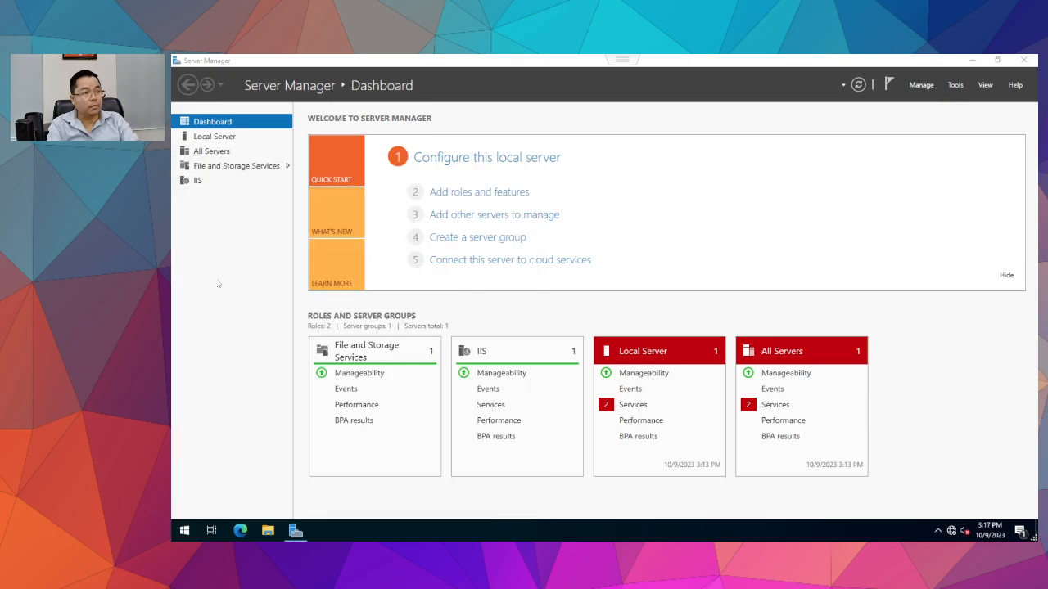
{"action": "key", "text": "super"}
{"action": "type", "text": "cmd"}
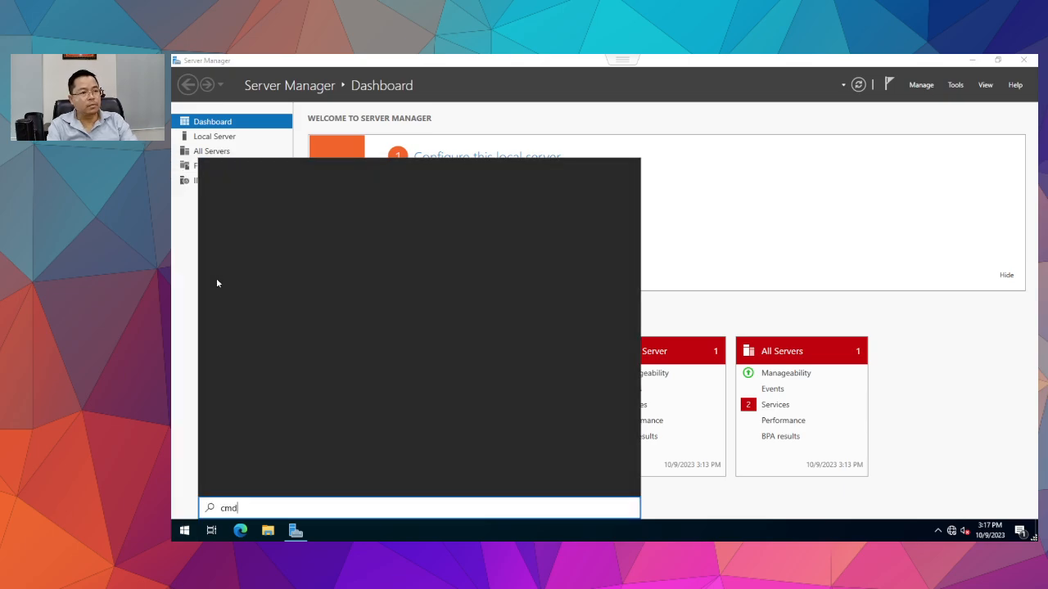
{"action": "key", "text": "Return"}
{"action": "type", "text": "gpu"}
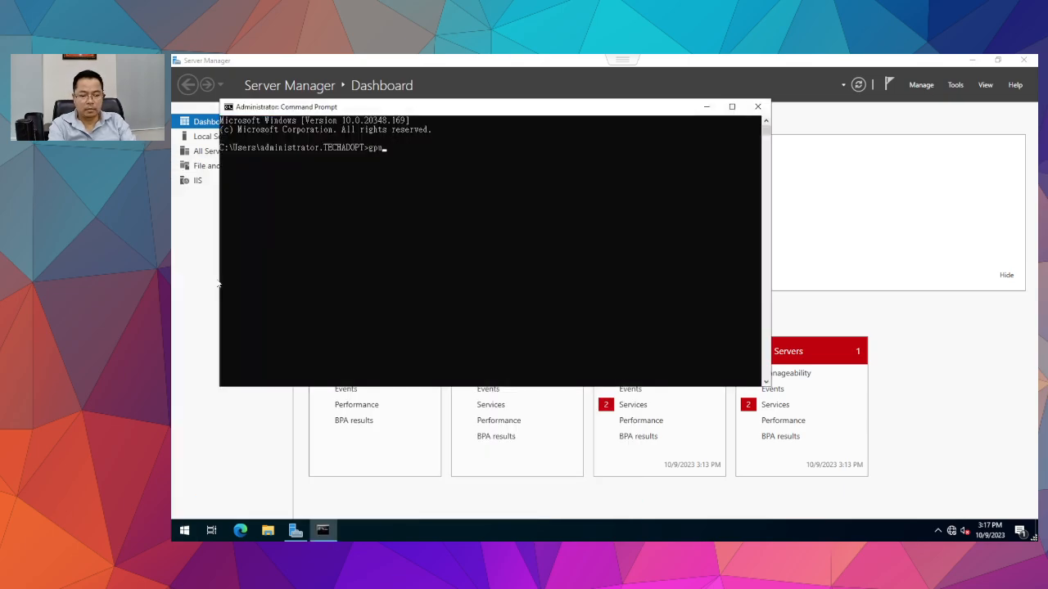
{"action": "type", "text": "pda"}
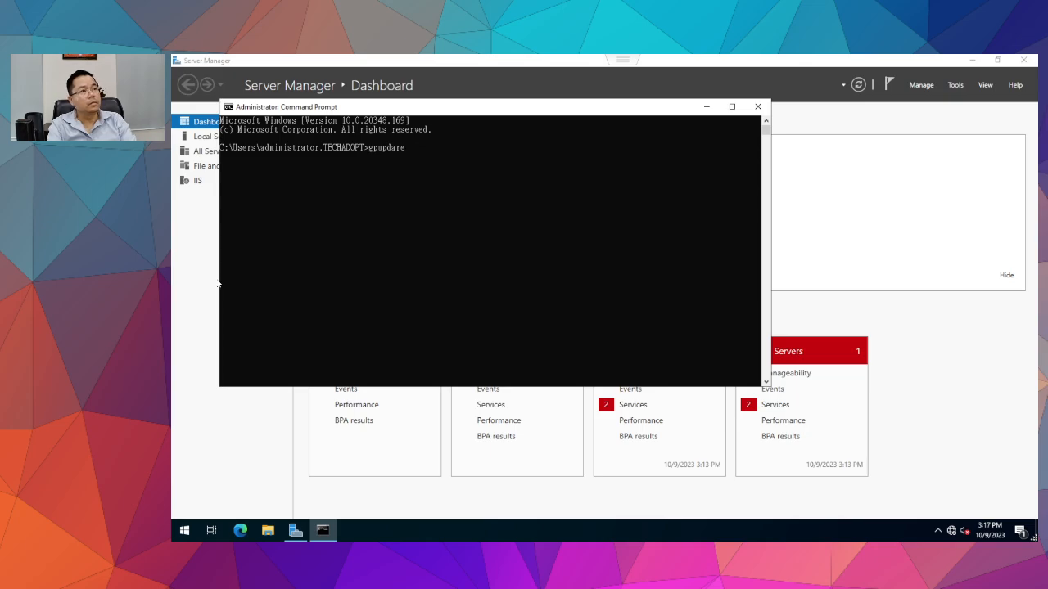
{"action": "type", "text": "te /force"}
{"action": "key", "text": "Return"}
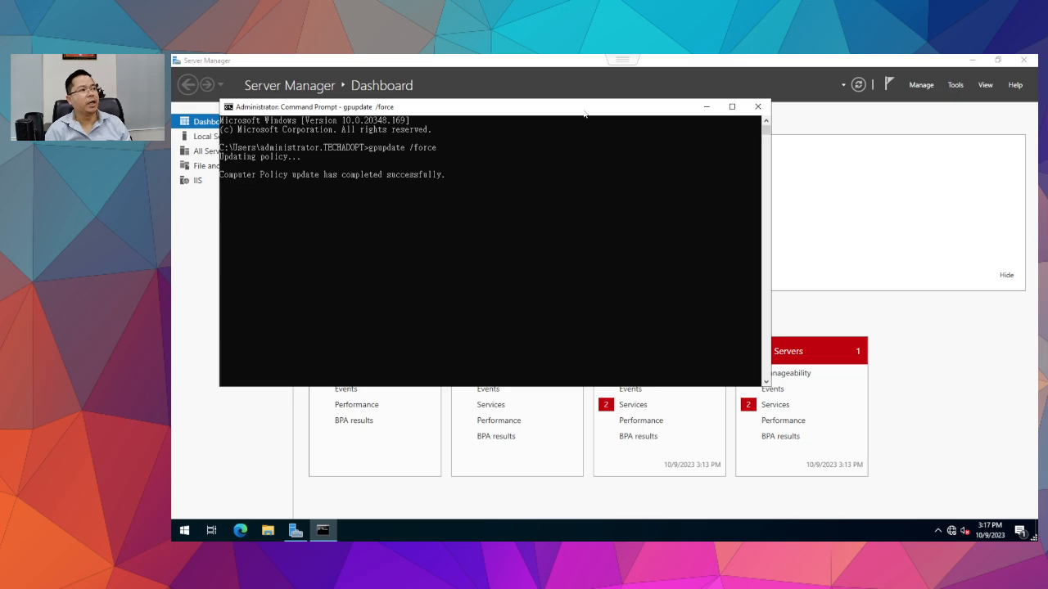
{"action": "left_click_drag", "start_coordinate": [585, 114], "coordinate": [860, 155]}
{"action": "left_click_drag", "start_coordinate": [760, 160], "coordinate": [558, 182]}
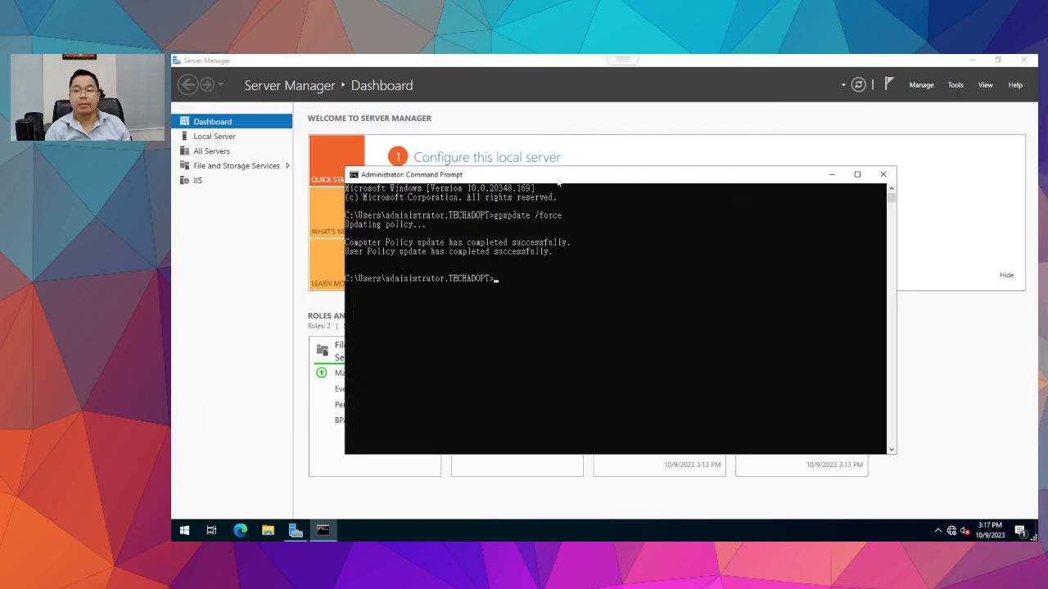
{"action": "left_click", "coordinate": [883, 175]}
Sign the administrator out of the web server.
{"action": "left_click", "coordinate": [184, 530]}
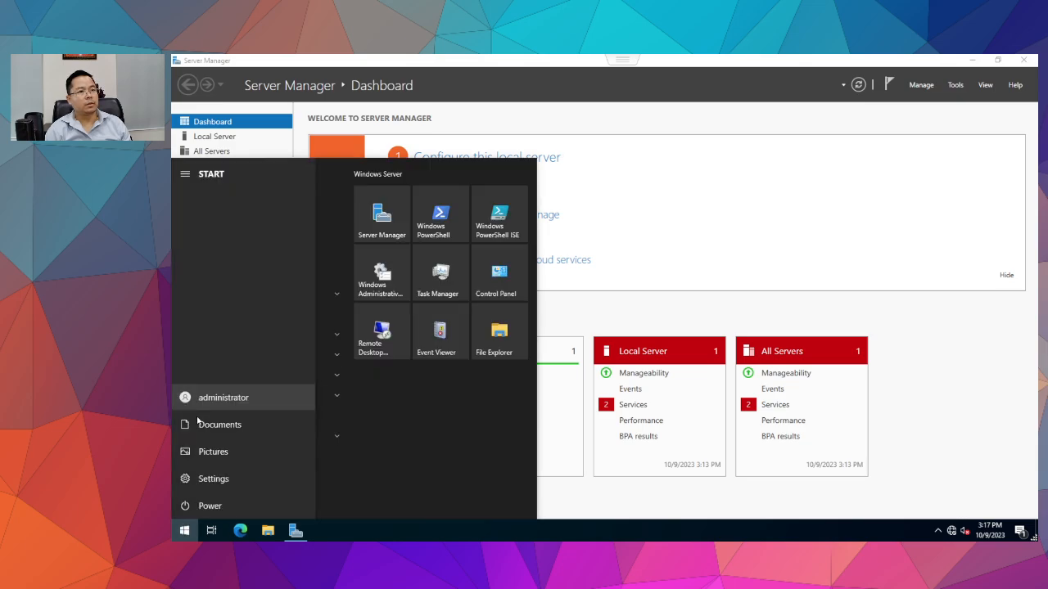
{"action": "left_click", "coordinate": [203, 399]}
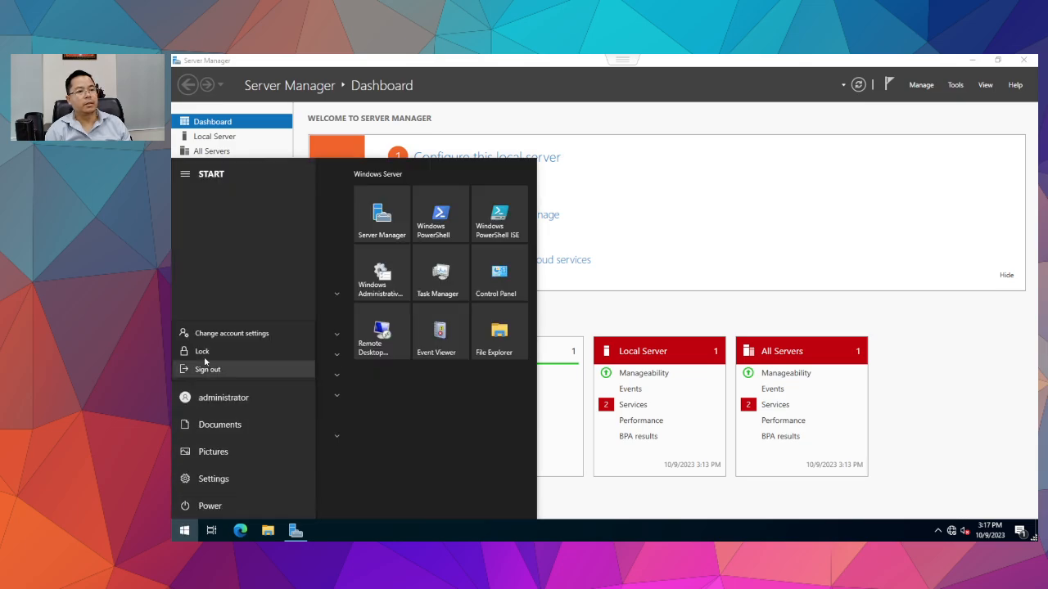
{"action": "left_click", "coordinate": [208, 369]}
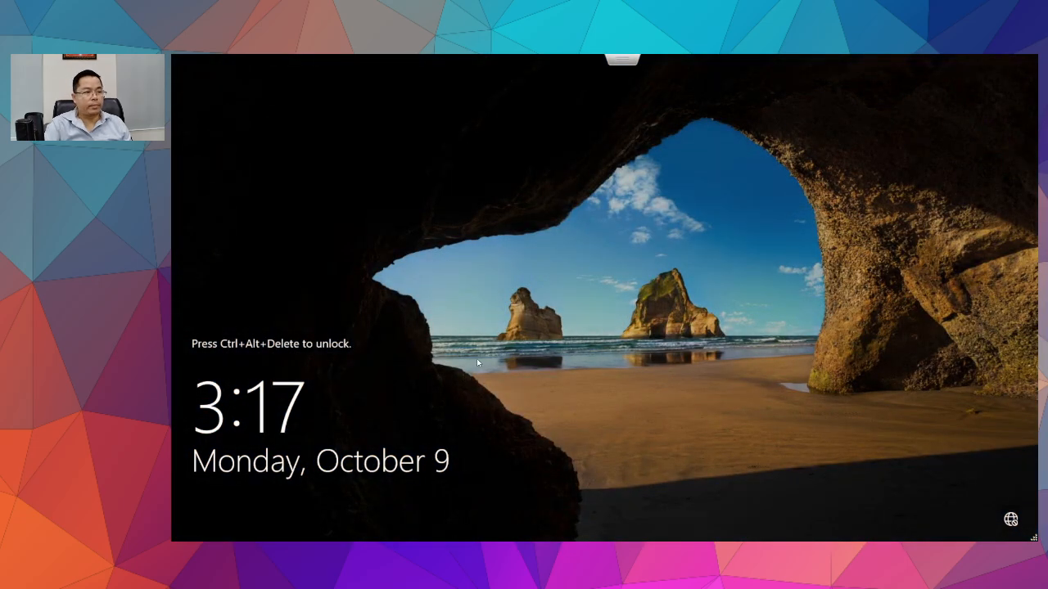
Send Ctrl+Alt+Delete and sign in as another TECHADOPT domain user with their password.
{"action": "key", "text": "Escape"}
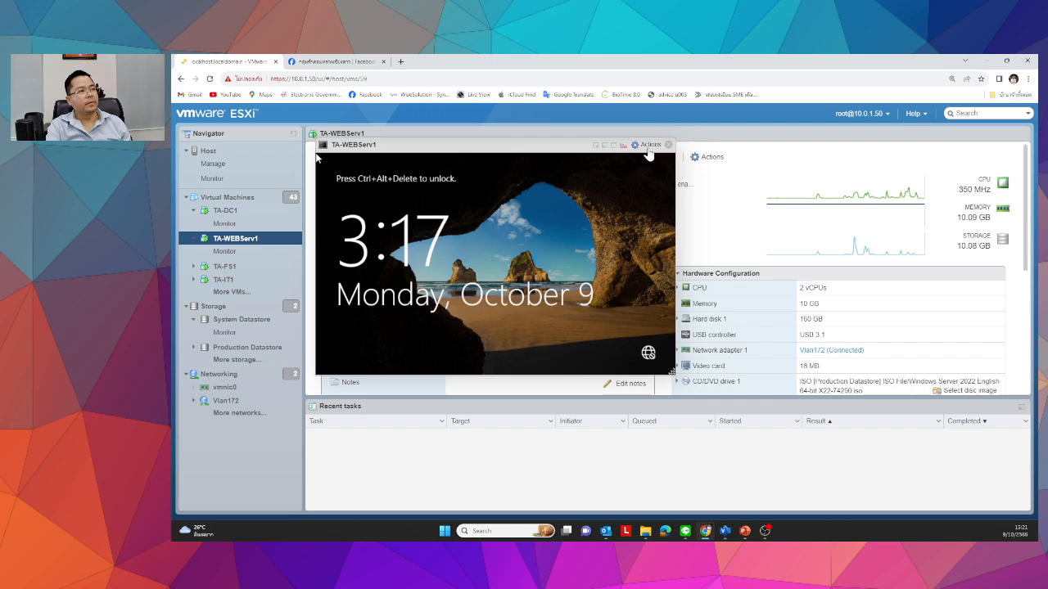
{"action": "left_click", "coordinate": [648, 154]}
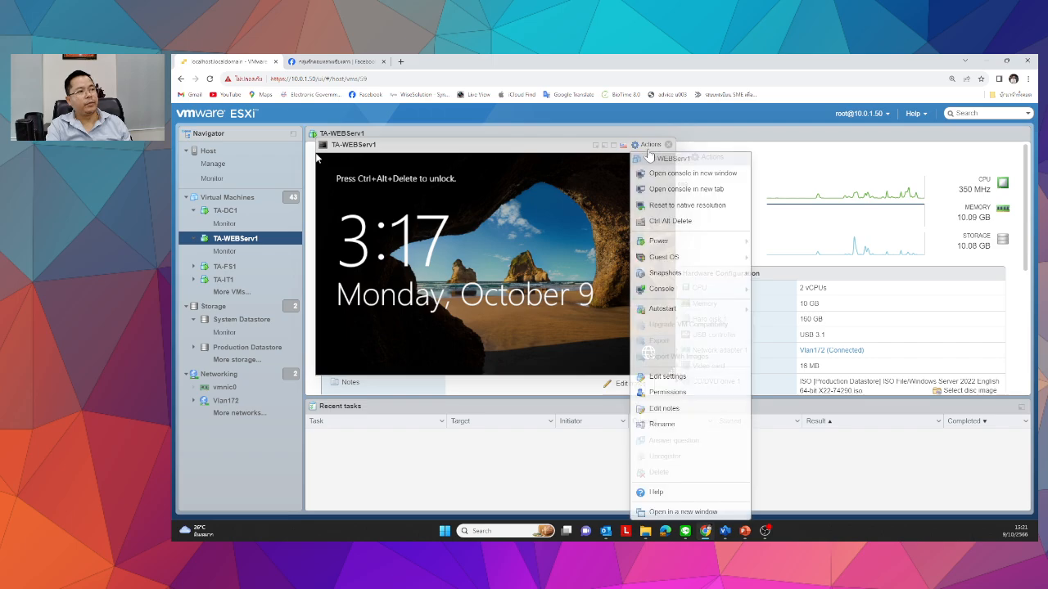
{"action": "left_click", "coordinate": [654, 222]}
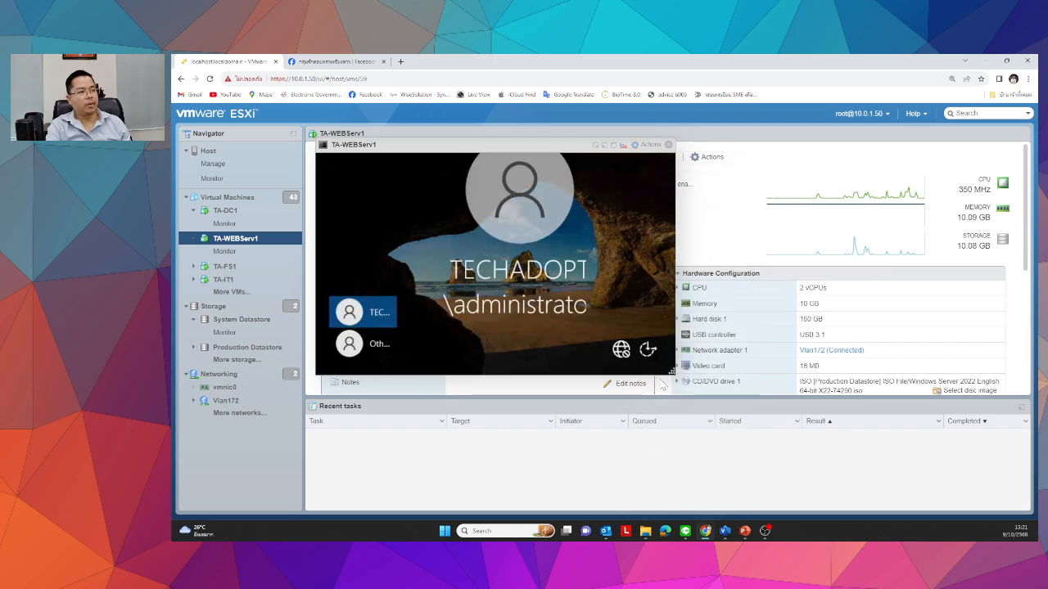
{"action": "left_click_drag", "start_coordinate": [672, 372], "coordinate": [899, 512]}
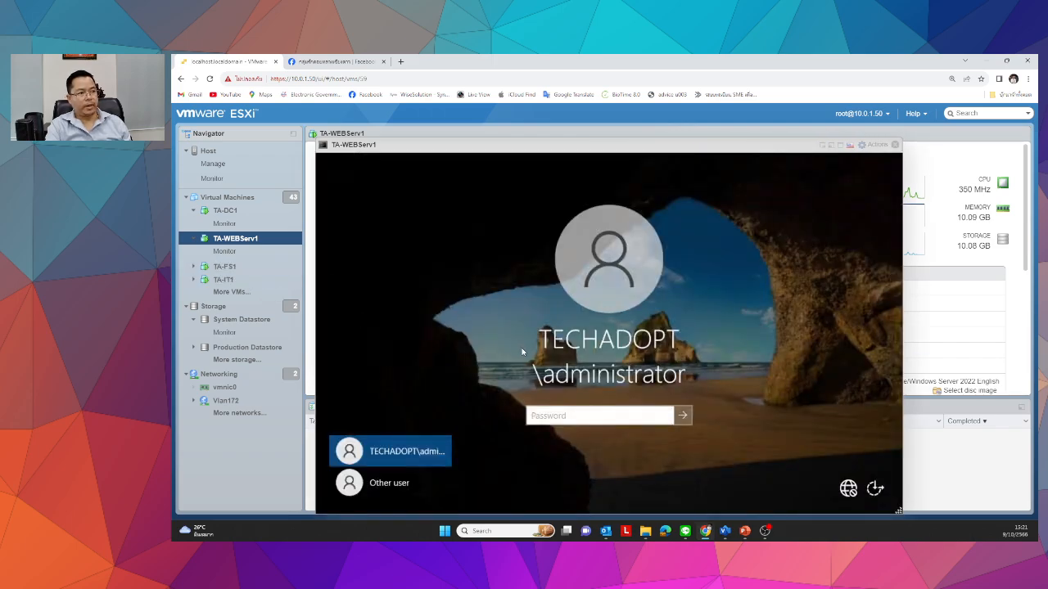
{"action": "left_click", "coordinate": [385, 483]}
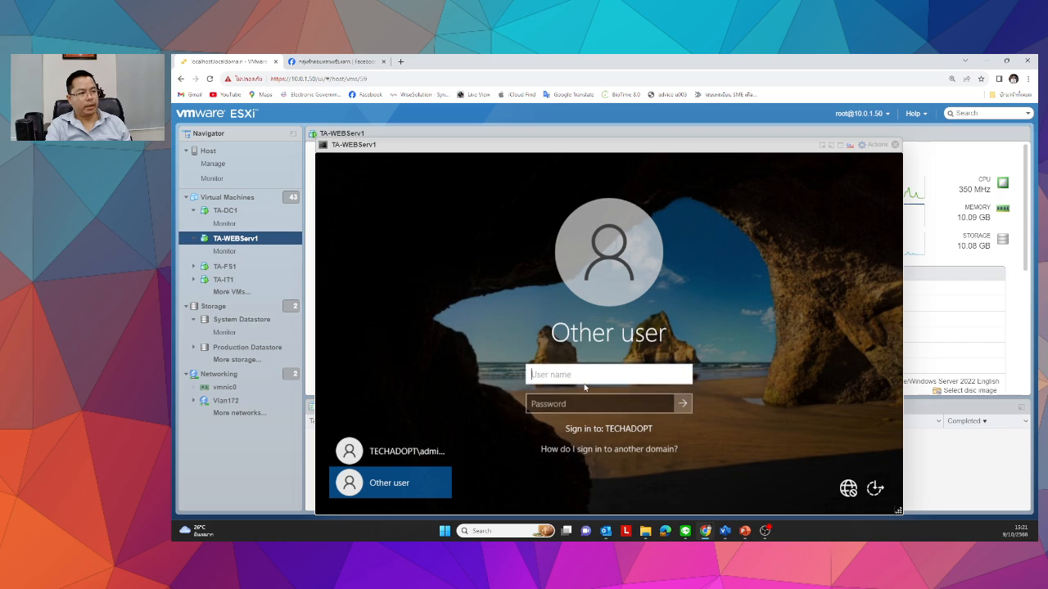
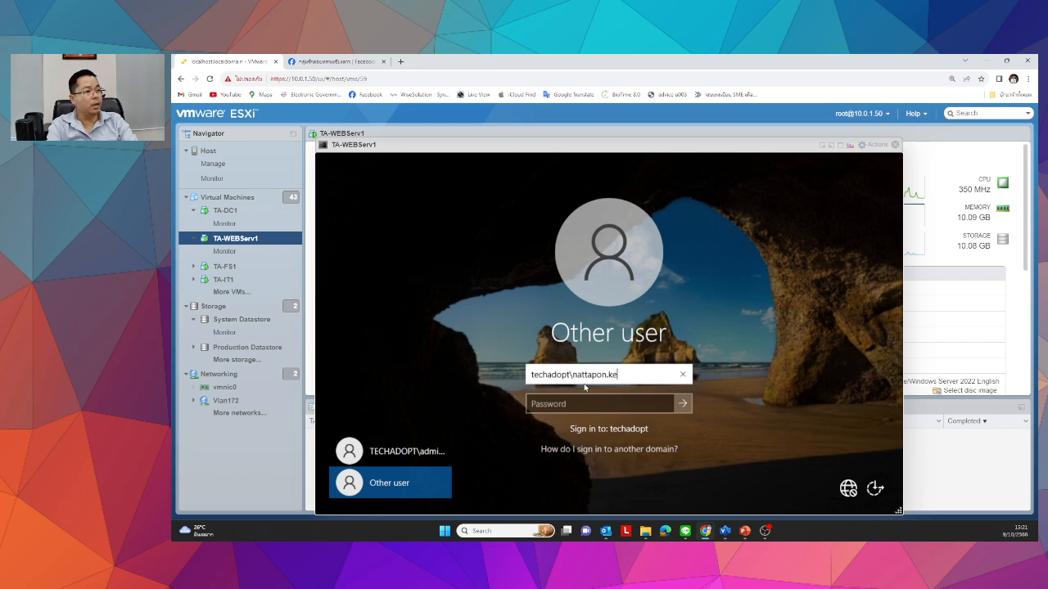
{"action": "key", "text": "Tab"}
{"action": "type", "text": "*********"}
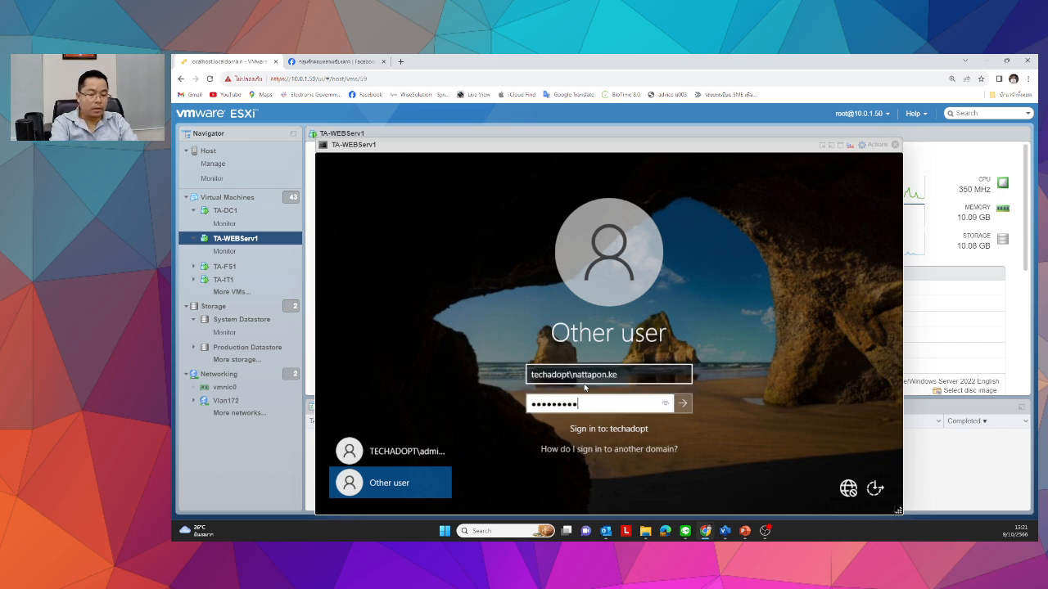
{"action": "type", "text": "*"}
{"action": "key", "text": "Return"}
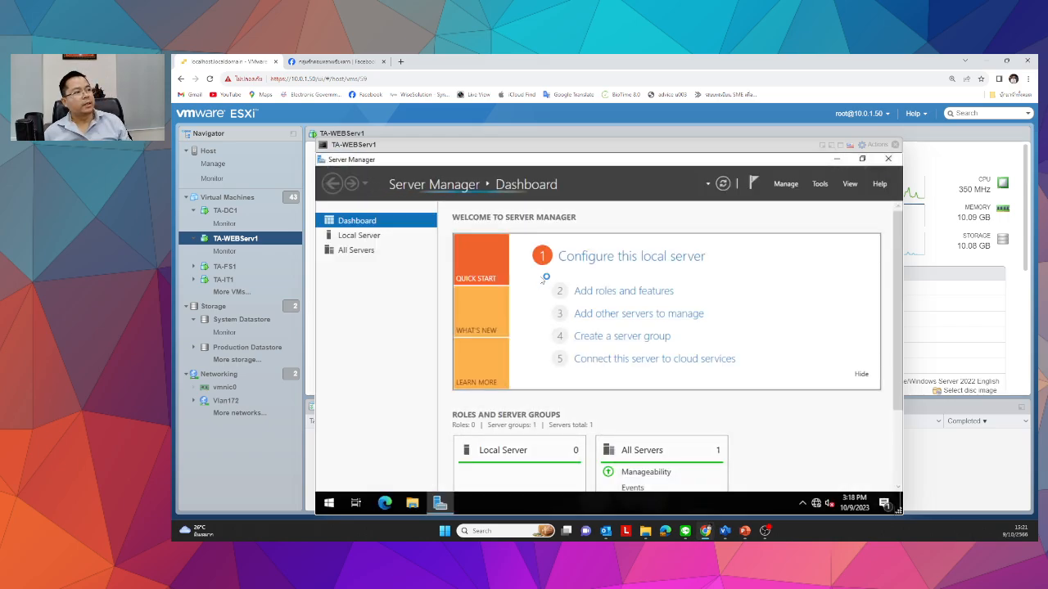
Launch IIS Manager from Administrative Tools and maximize it in the full-screen console.
{"action": "left_click", "coordinate": [328, 505]}
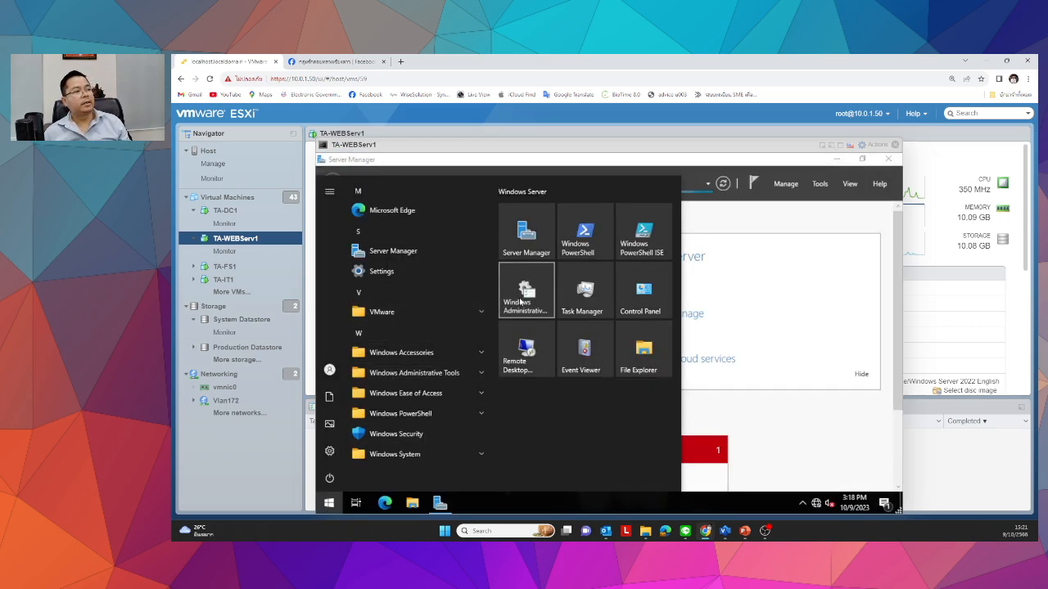
{"action": "left_click", "coordinate": [501, 309]}
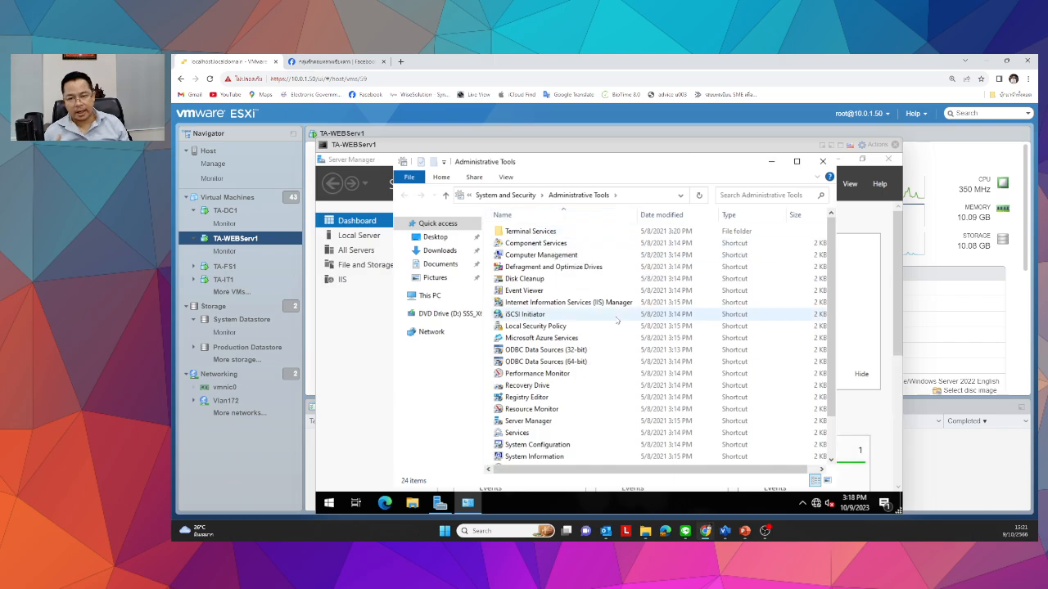
{"action": "left_click", "coordinate": [838, 148]}
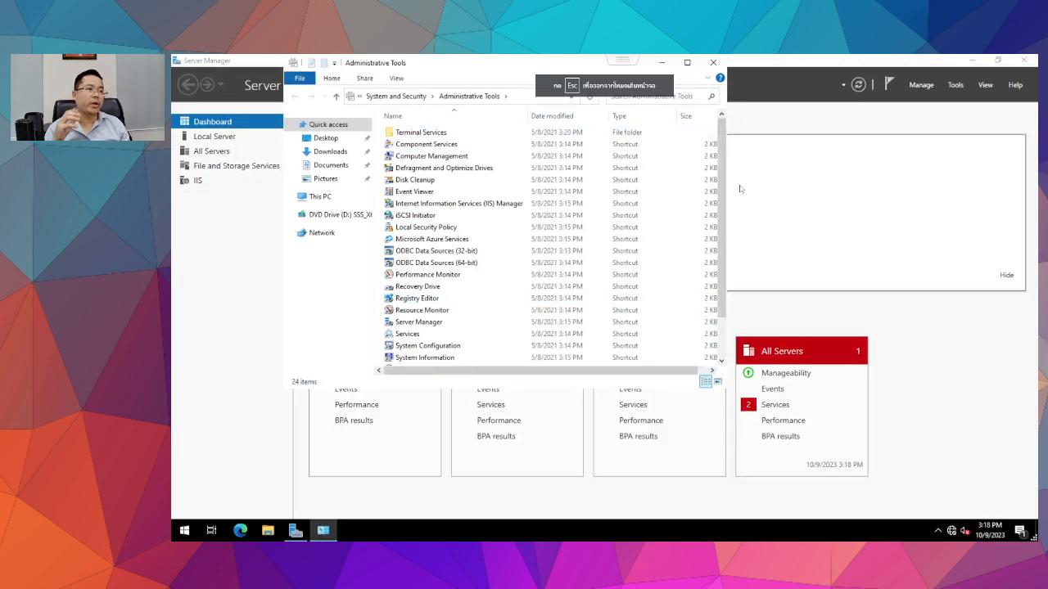
{"action": "left_click", "coordinate": [687, 62]}
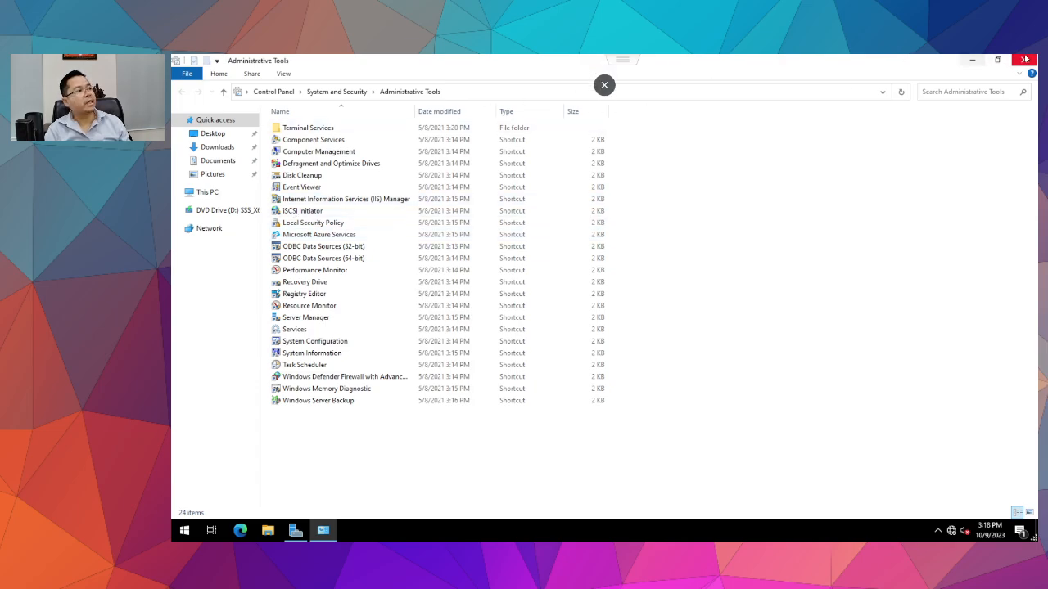
{"action": "left_click", "coordinate": [342, 200]}
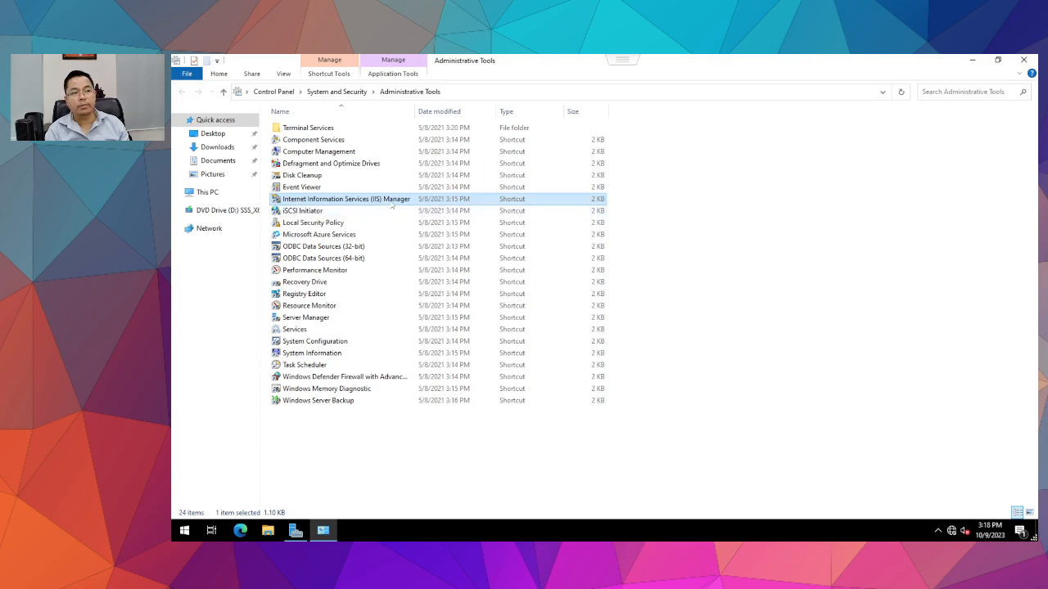
{"action": "double_click", "coordinate": [367, 202]}
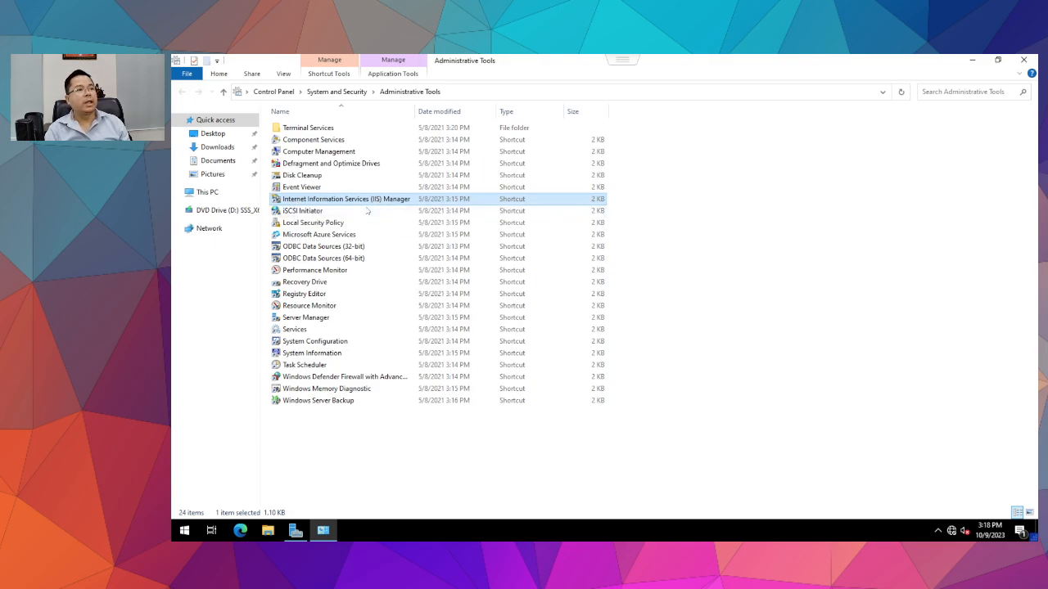
{"action": "left_click", "coordinate": [837, 122]}
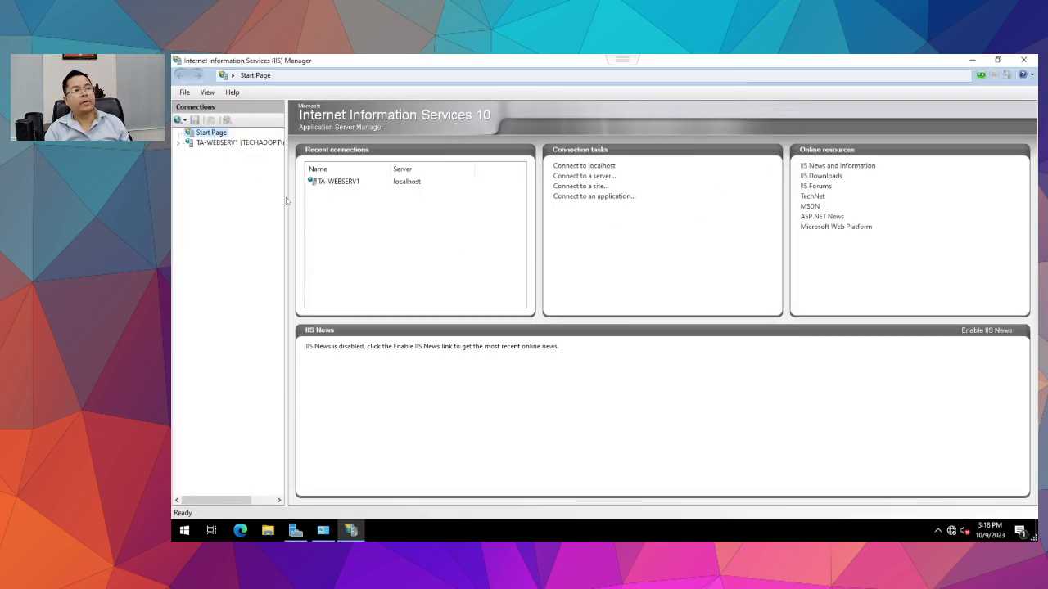
Check TA-WEBSERV1's home features, return to the Start Page, and launch Microsoft Edge.
{"action": "left_click", "coordinate": [233, 143]}
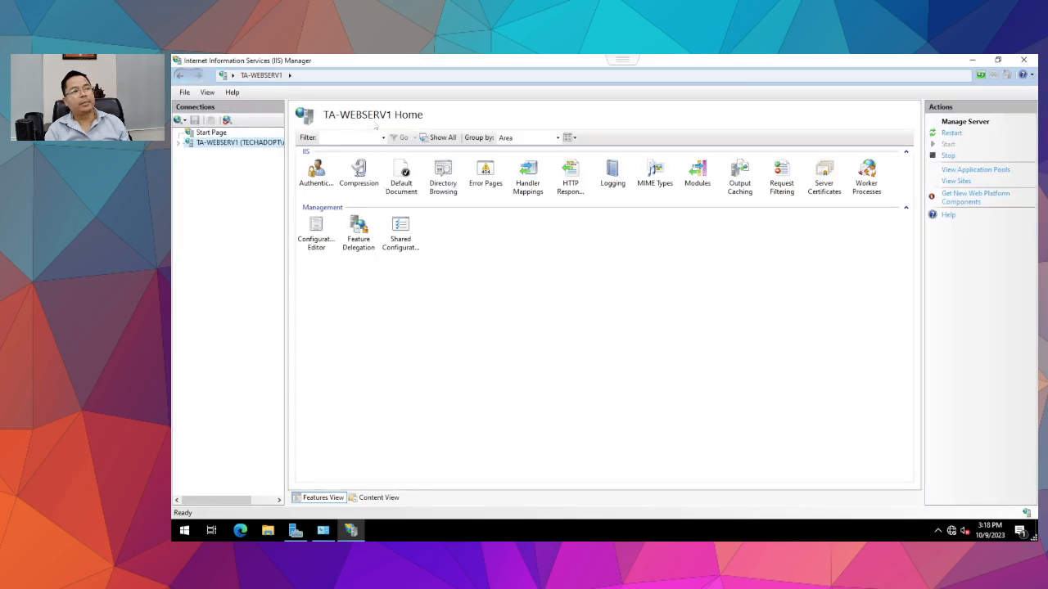
{"action": "left_click", "coordinate": [226, 133]}
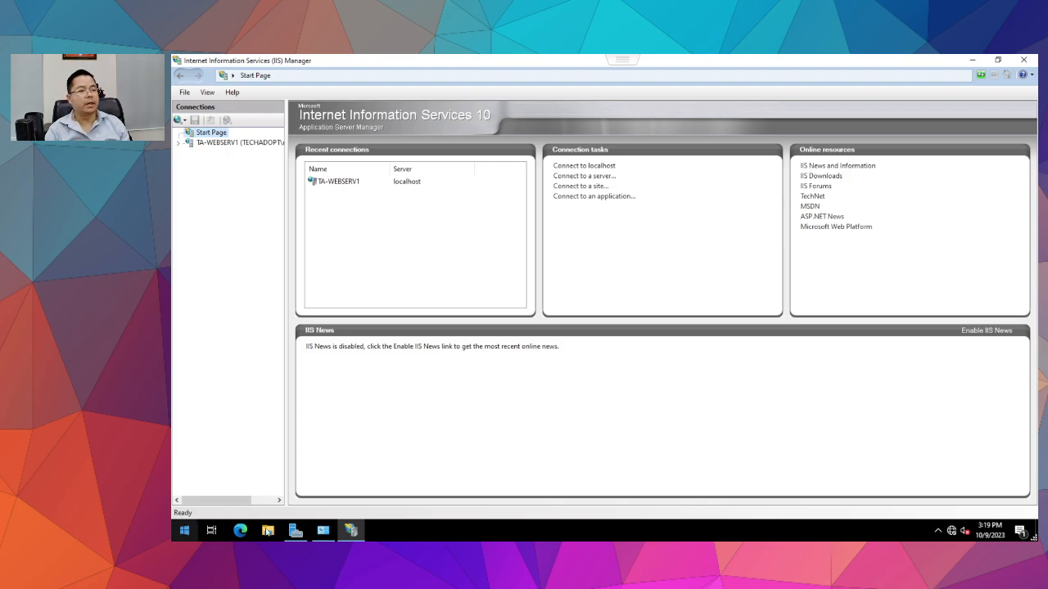
{"action": "left_click", "coordinate": [241, 532]}
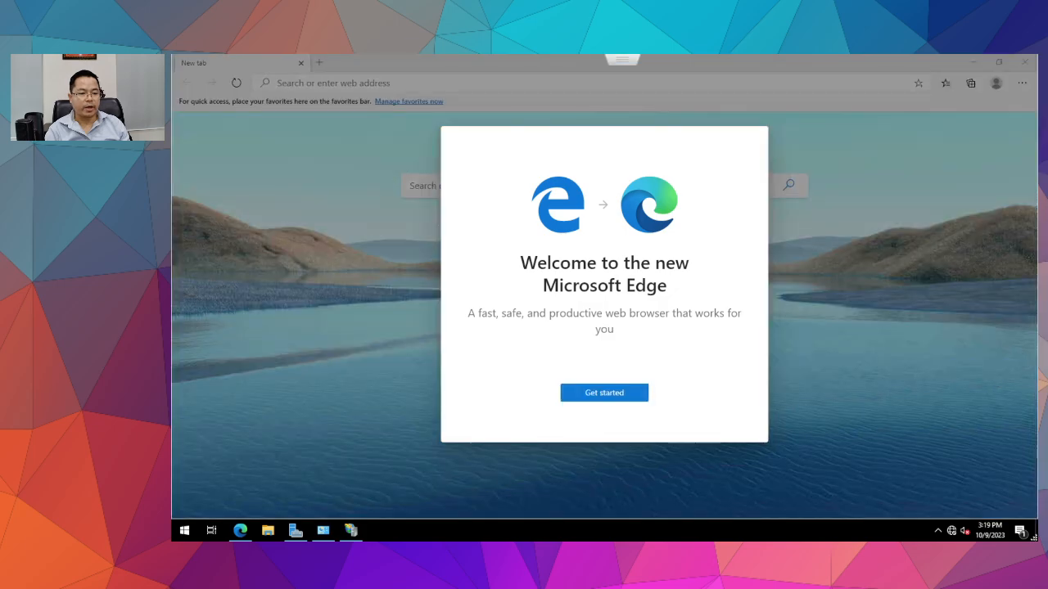
Complete Edge's first-run setup with the default layout, skipping sign-in.
{"action": "left_click", "coordinate": [611, 397]}
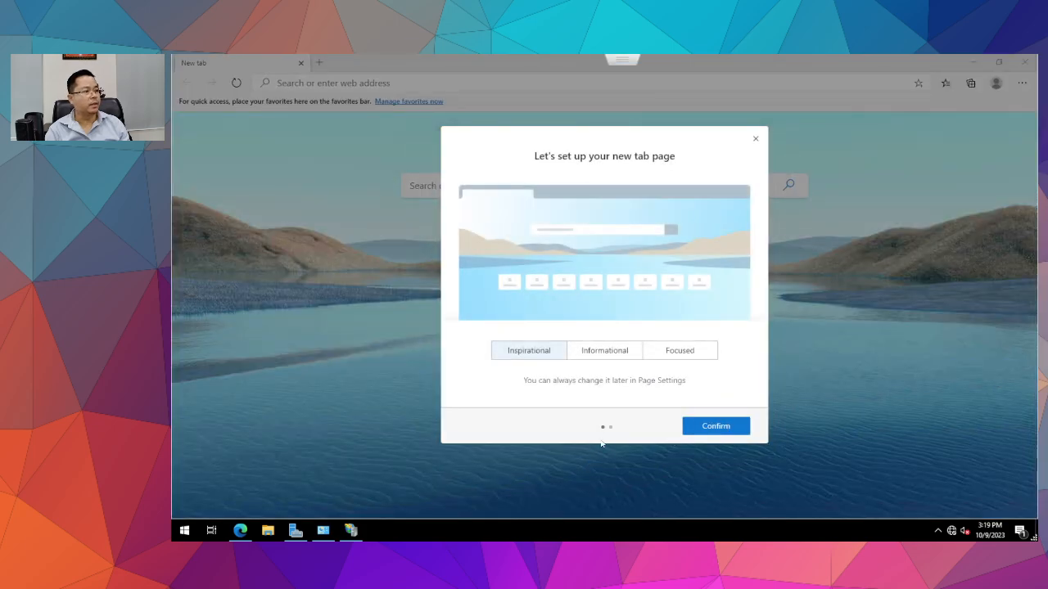
{"action": "left_click", "coordinate": [716, 425]}
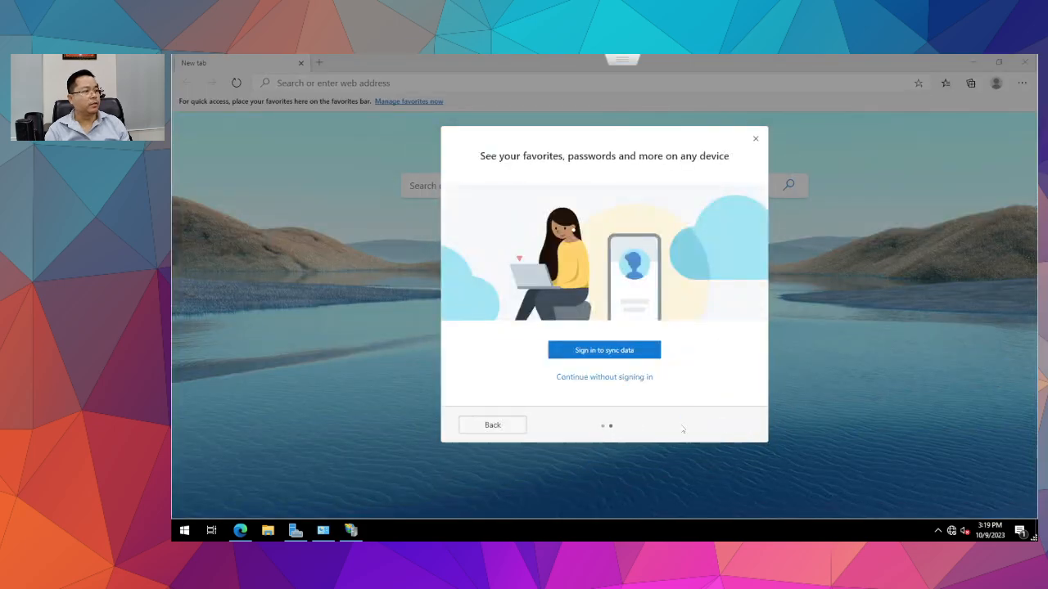
{"action": "left_click", "coordinate": [604, 384]}
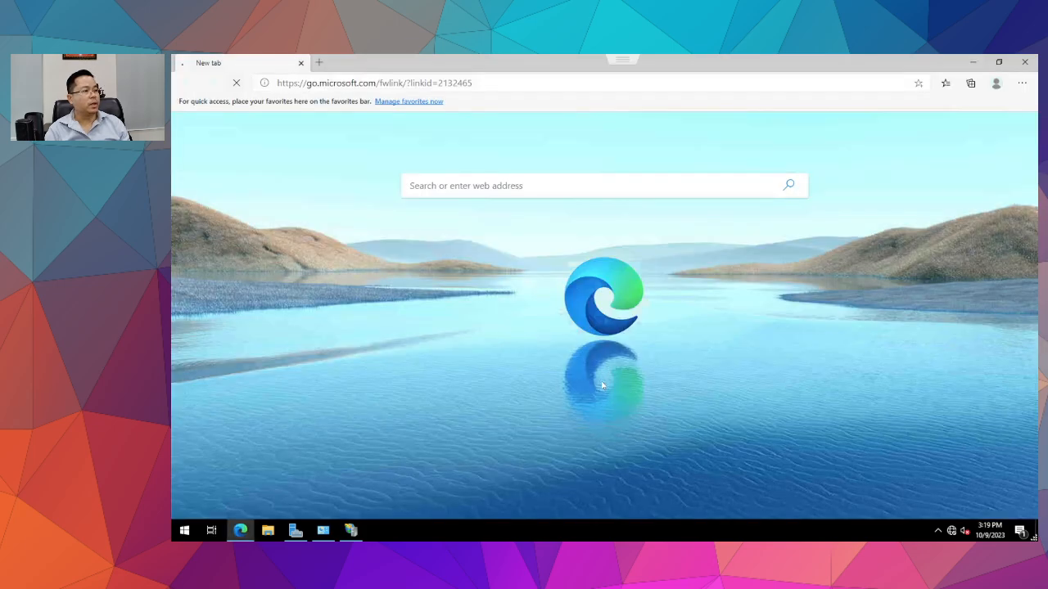
{"action": "left_click", "coordinate": [506, 83]}
{"action": "type", "text": "http"}
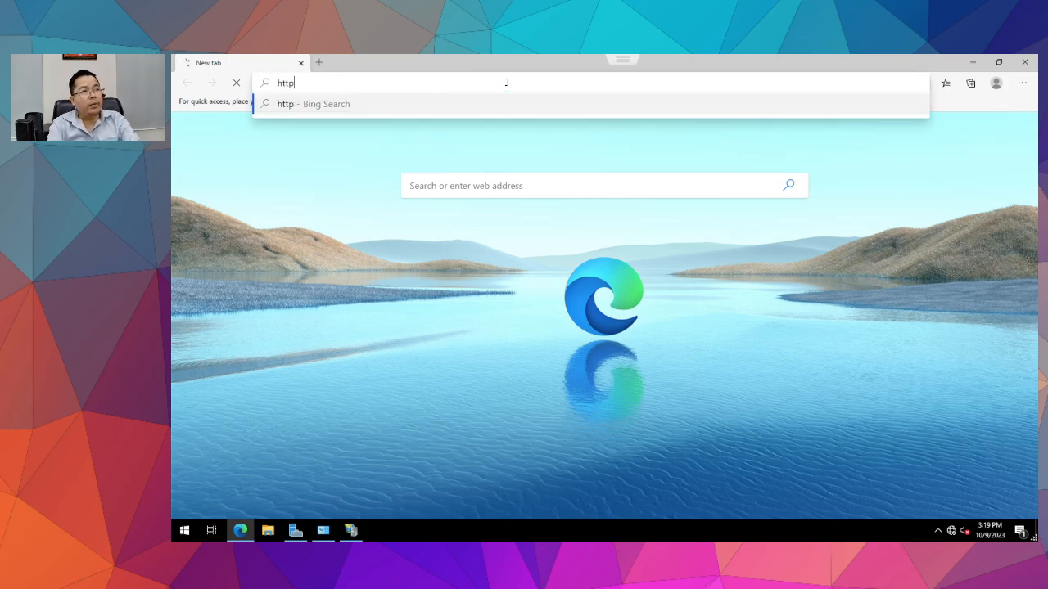
{"action": "type", "text": "://loca"}
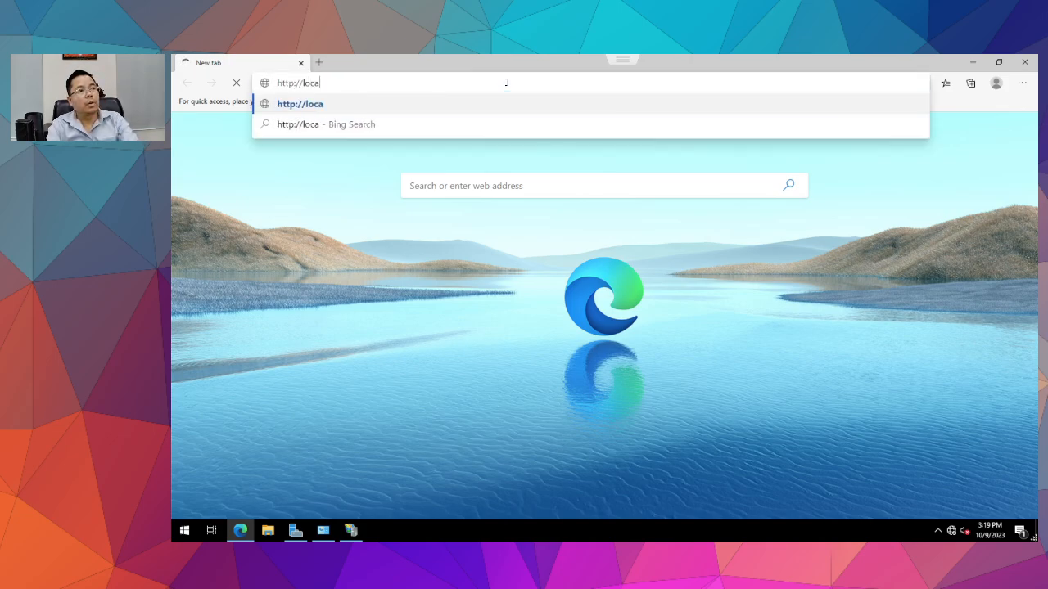
{"action": "type", "text": "lhost"}
{"action": "key", "text": "Return"}
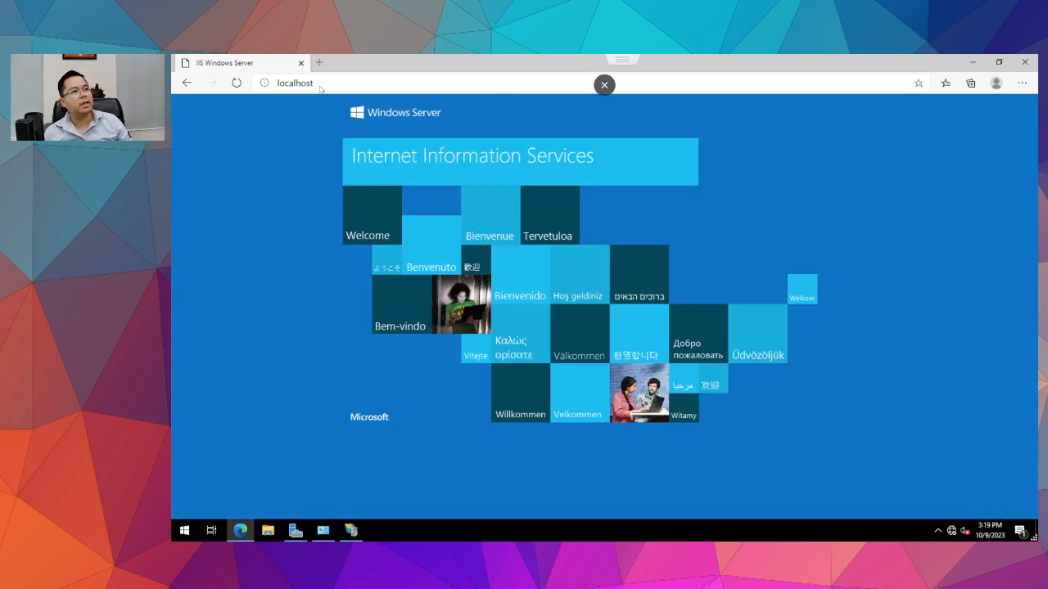
{"action": "left_click", "coordinate": [604, 84]}
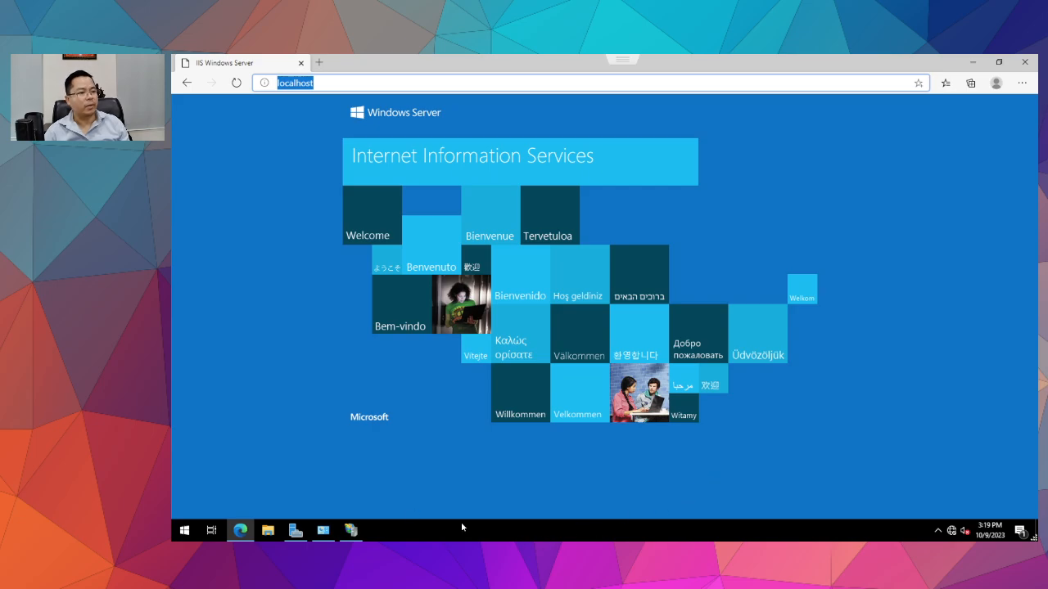
Open the server's About settings page from This PC's Properties in File Explorer.
{"action": "left_click", "coordinate": [268, 530]}
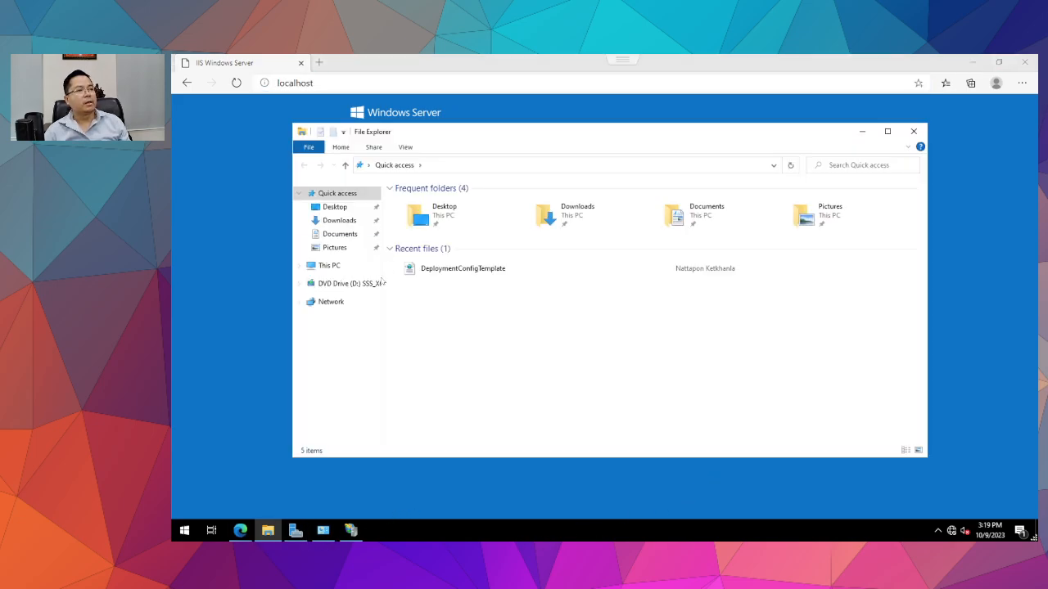
{"action": "left_click", "coordinate": [331, 269]}
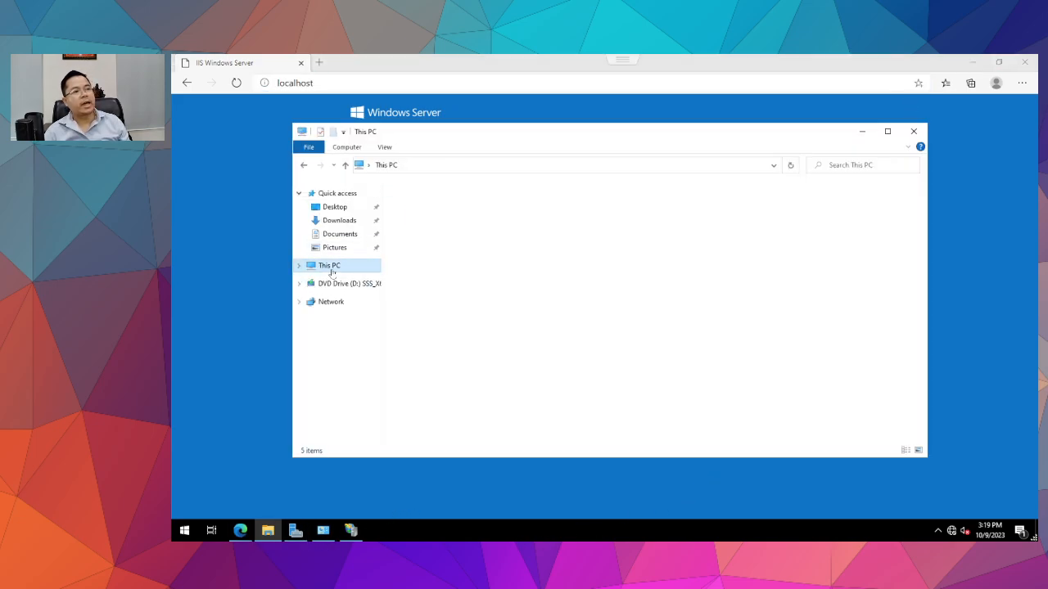
{"action": "right_click", "coordinate": [331, 270]}
{"action": "left_click", "coordinate": [361, 419]}
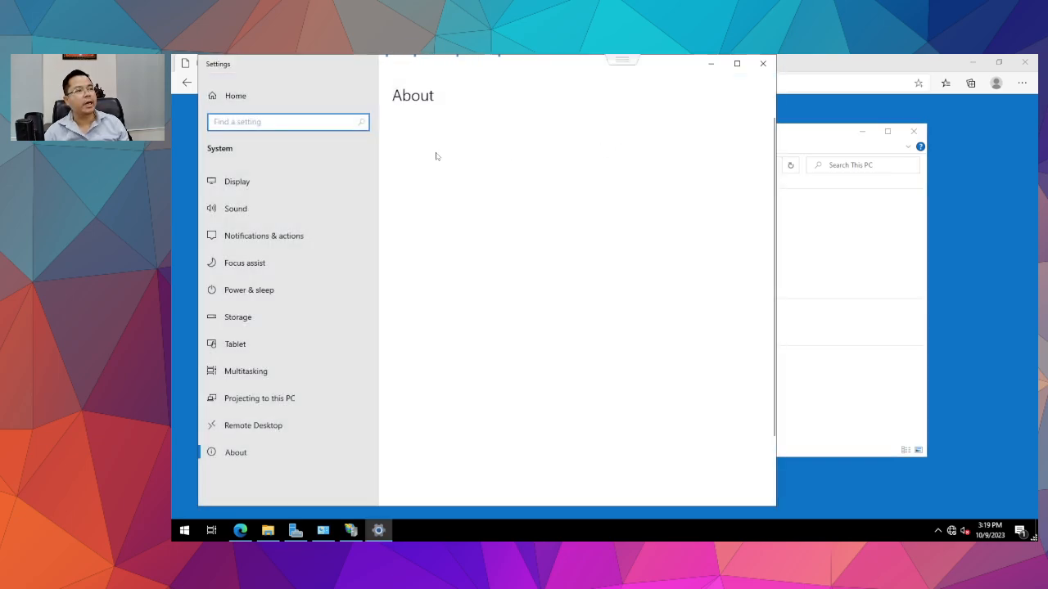
Copy the full device name TA-WebServ1.TechAdopt.co.th and select Edge's address bar.
{"action": "double_click", "coordinate": [493, 214]}
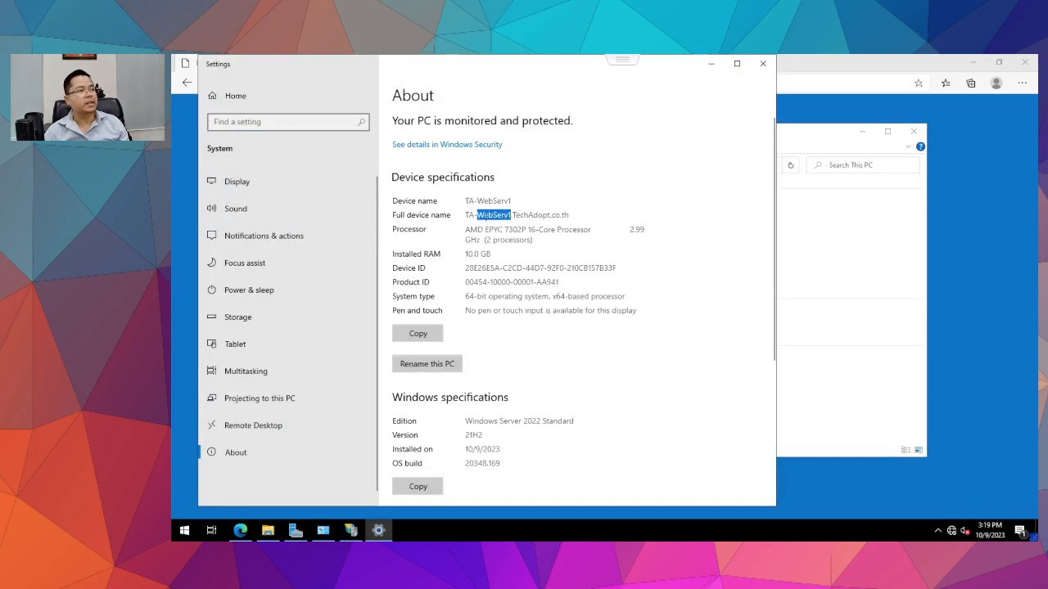
{"action": "left_click", "coordinate": [494, 216]}
{"action": "left_click_drag", "start_coordinate": [573, 215], "coordinate": [464, 215]}
{"action": "key", "text": "ctrl+c"}
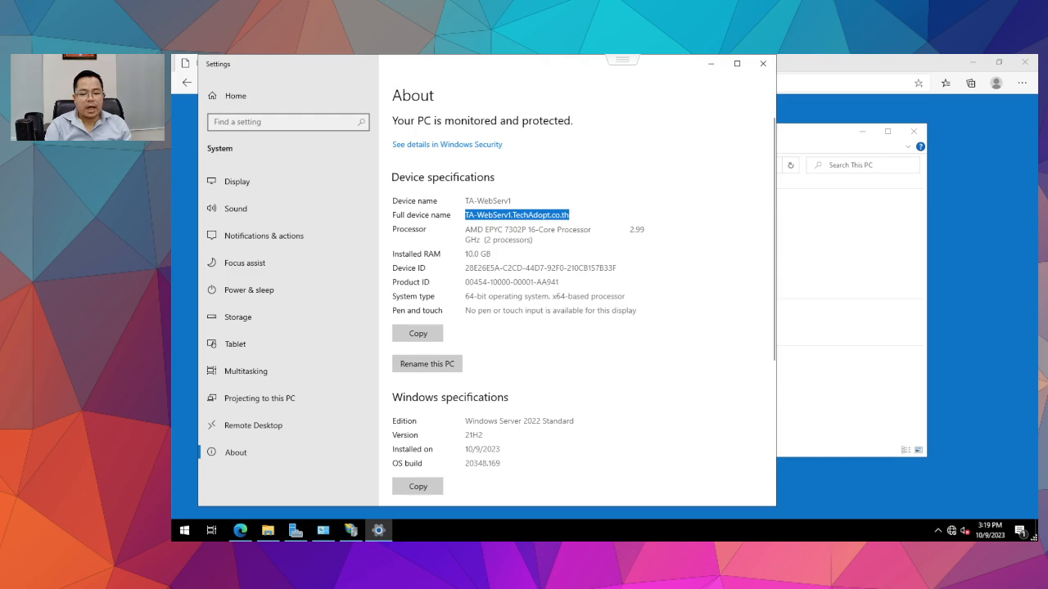
{"action": "key", "text": "alt+Tab"}
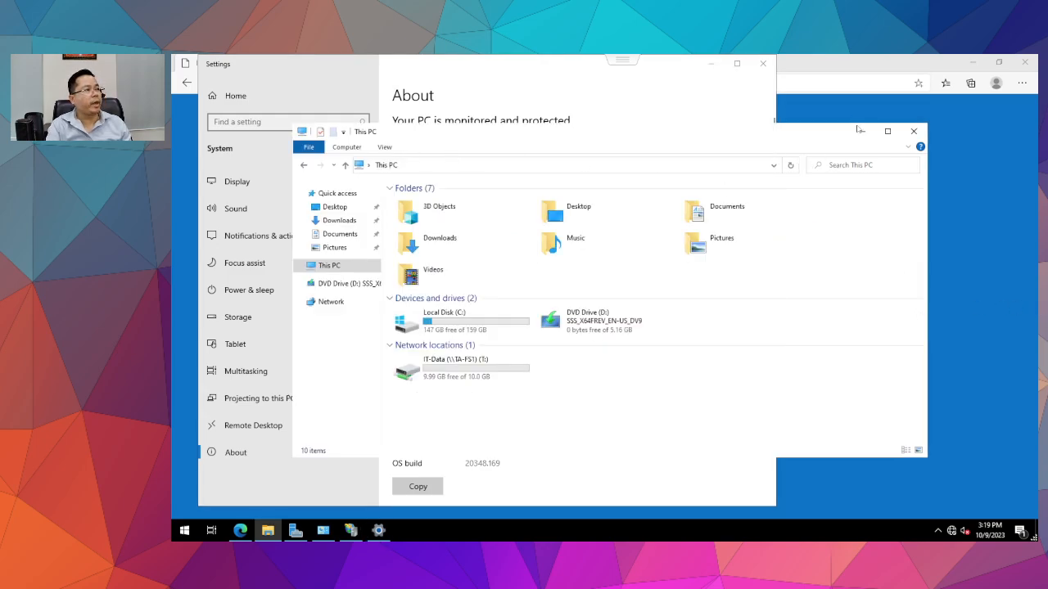
{"action": "left_click", "coordinate": [850, 110]}
{"action": "left_click", "coordinate": [485, 86]}
{"action": "key", "text": "ctrl+v"}
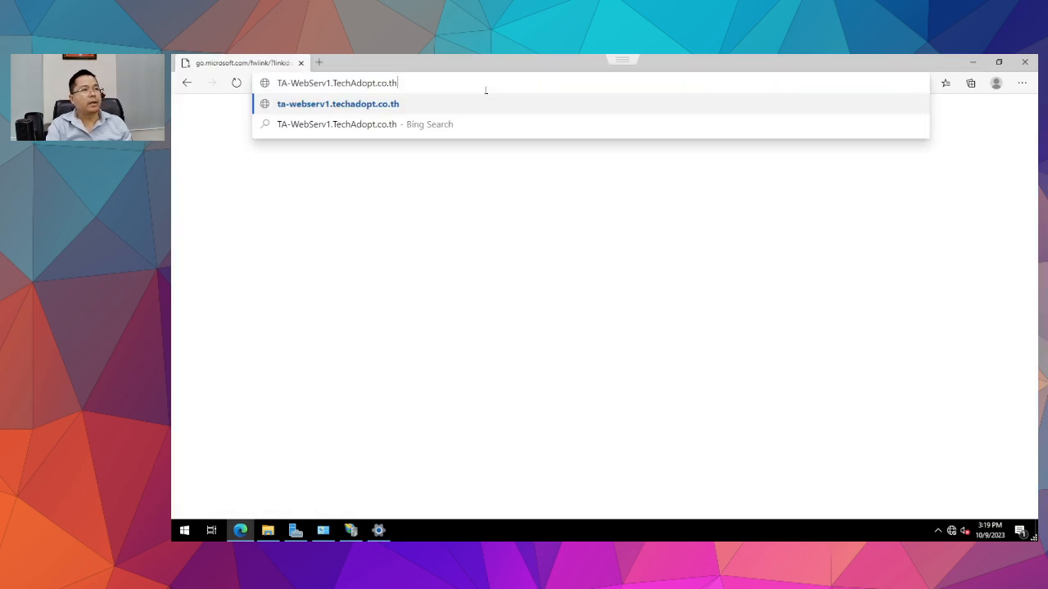
{"action": "key", "text": "Return"}
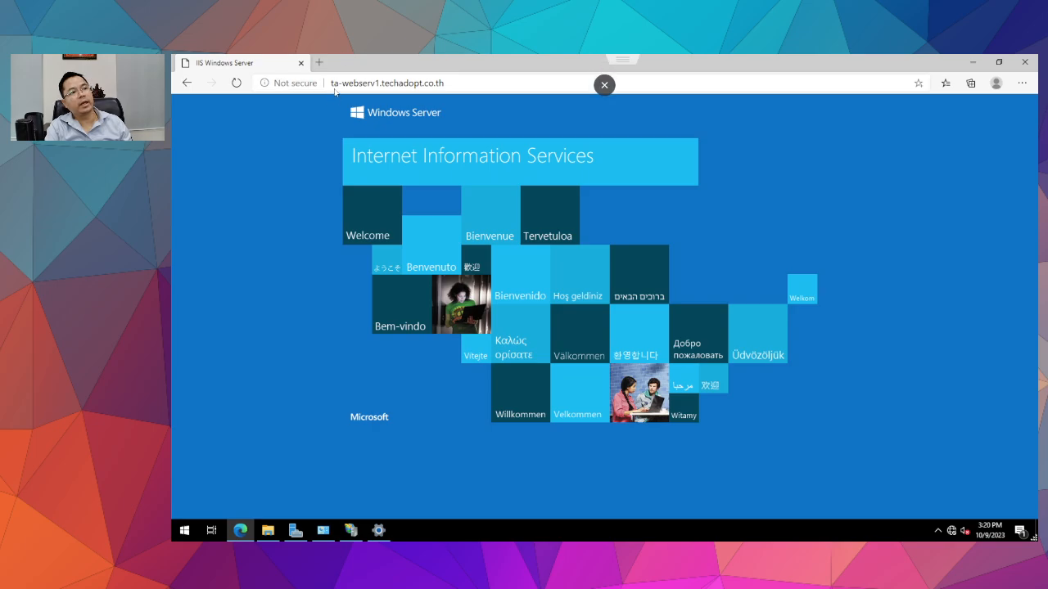
{"action": "left_click", "coordinate": [369, 83]}
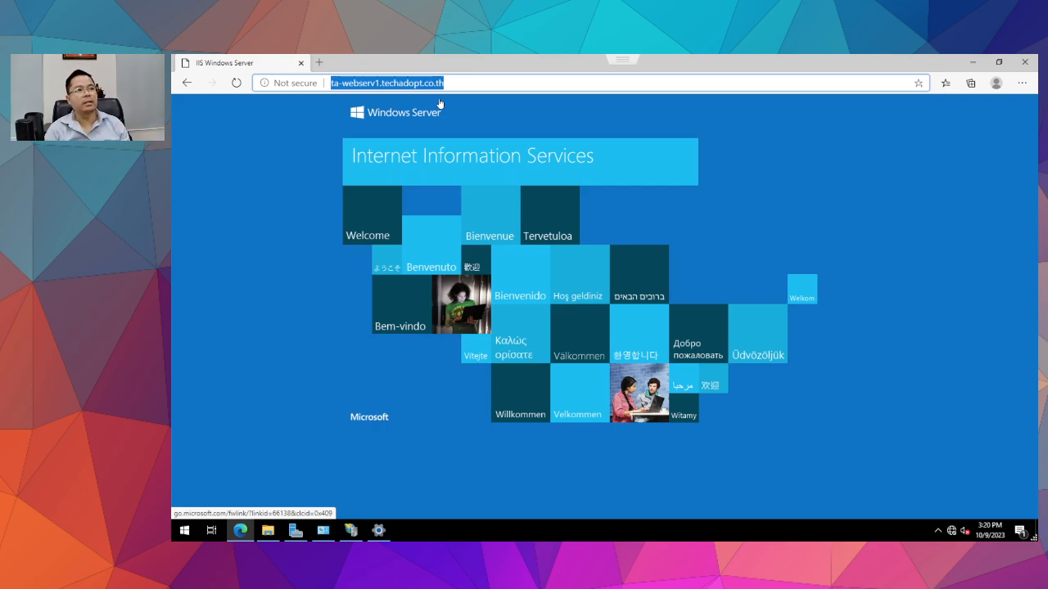
{"action": "left_click", "coordinate": [289, 166]}
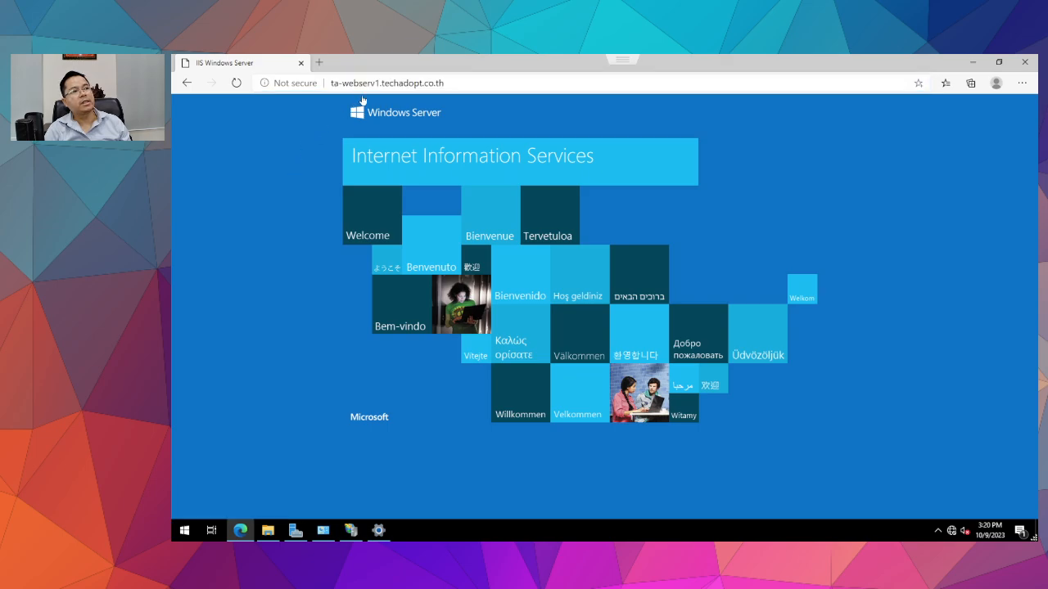
{"action": "double_click", "coordinate": [392, 82]}
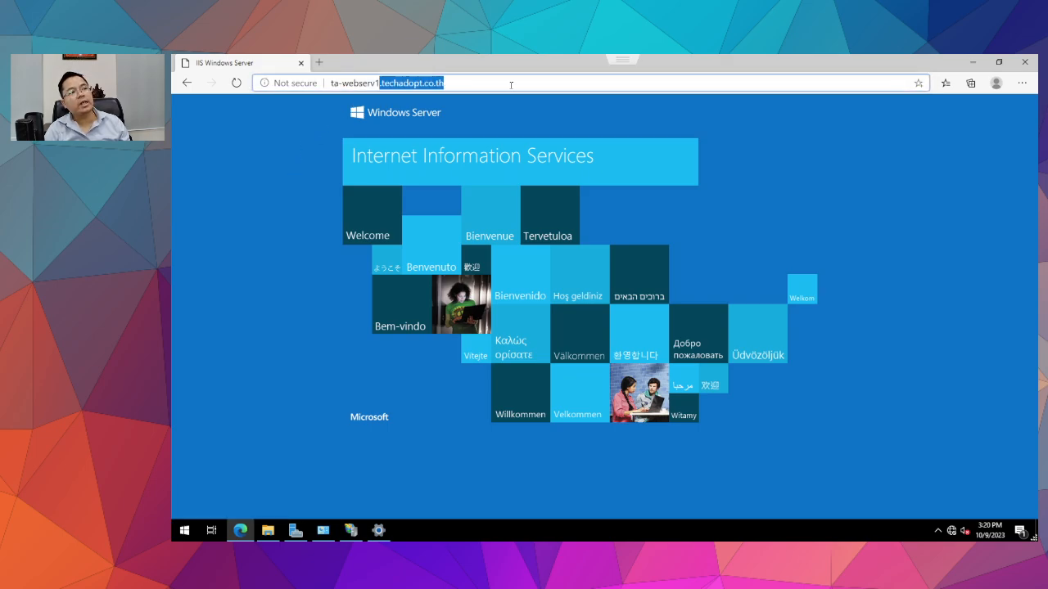
{"action": "key", "text": "End"}
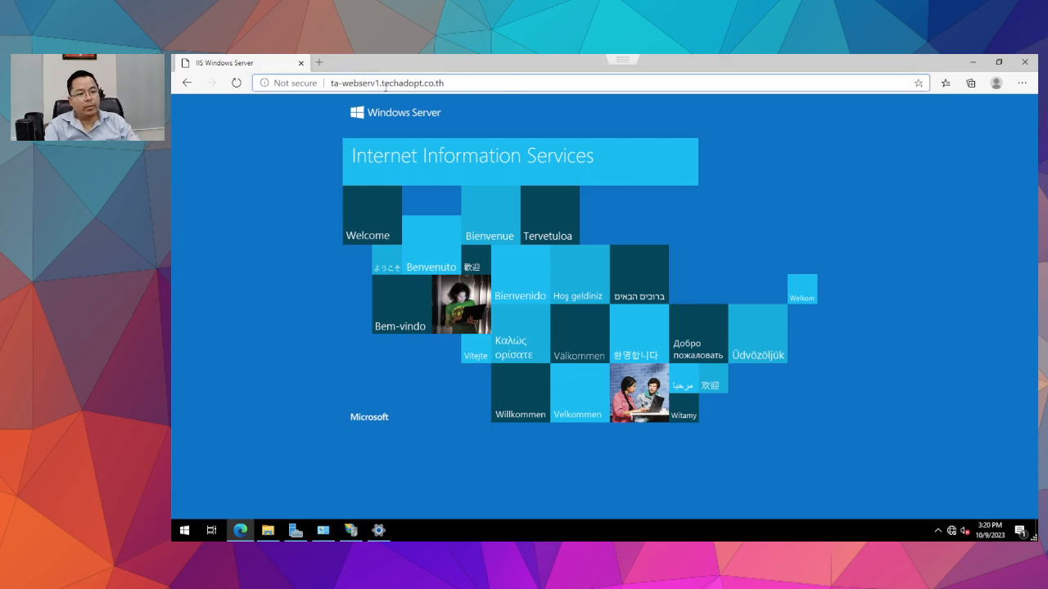
{"action": "type", "text": "http"}
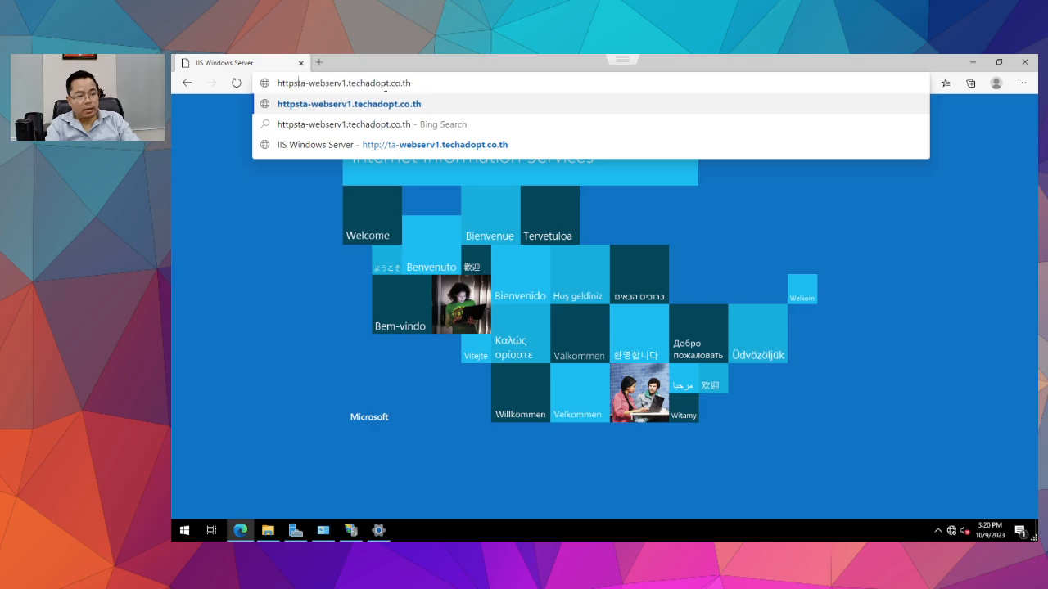
{"action": "type", "text": "://"}
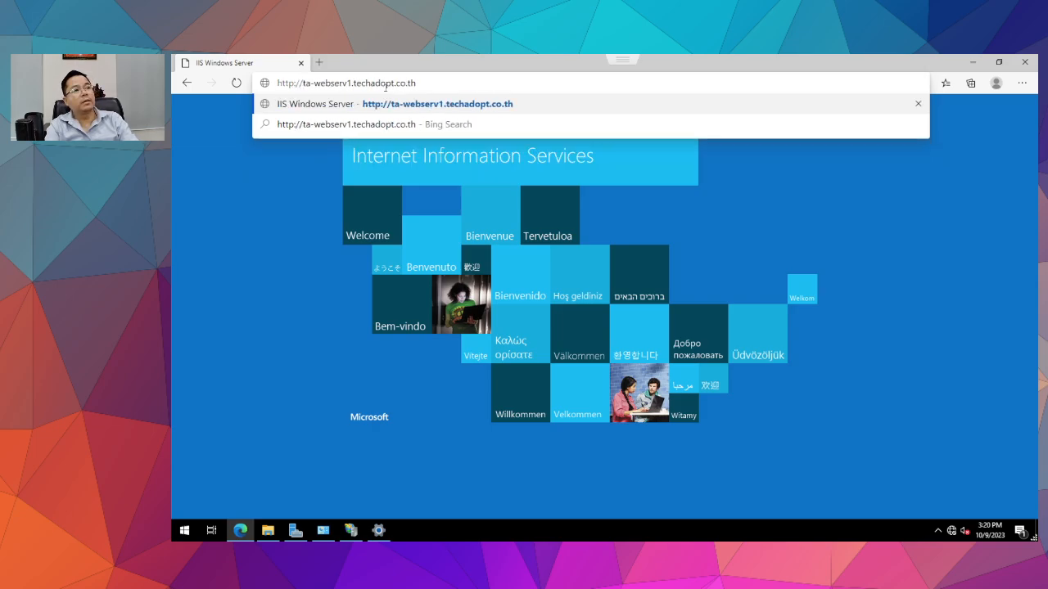
{"action": "key", "text": "Return"}
Trim the address to the short hostname ta-webserv1 and load the IIS page there.
{"action": "left_click", "coordinate": [474, 82]}
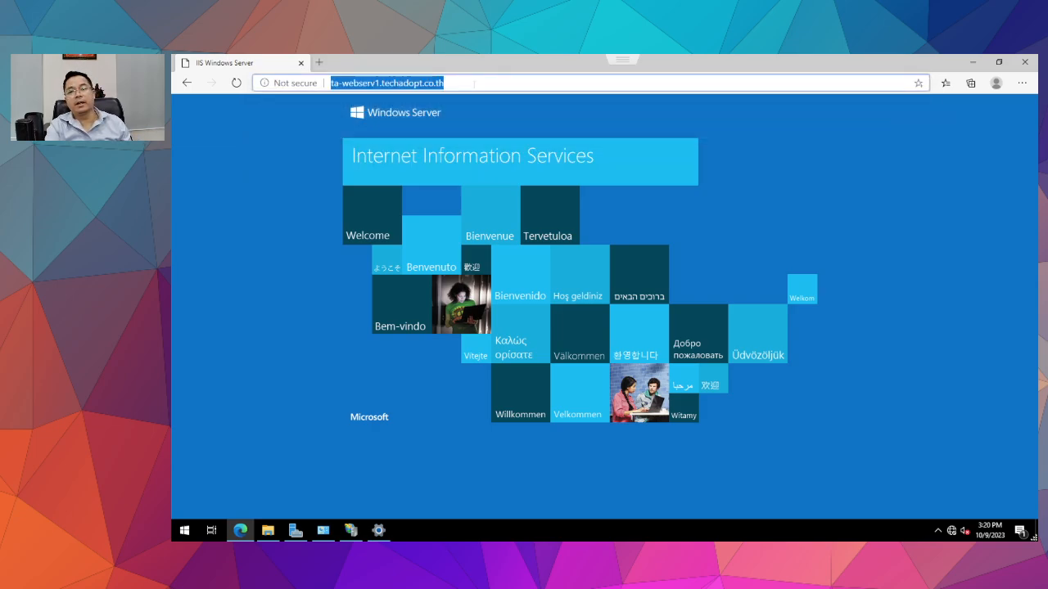
{"action": "left_click", "coordinate": [382, 82]}
{"action": "key", "text": "shift+End"}
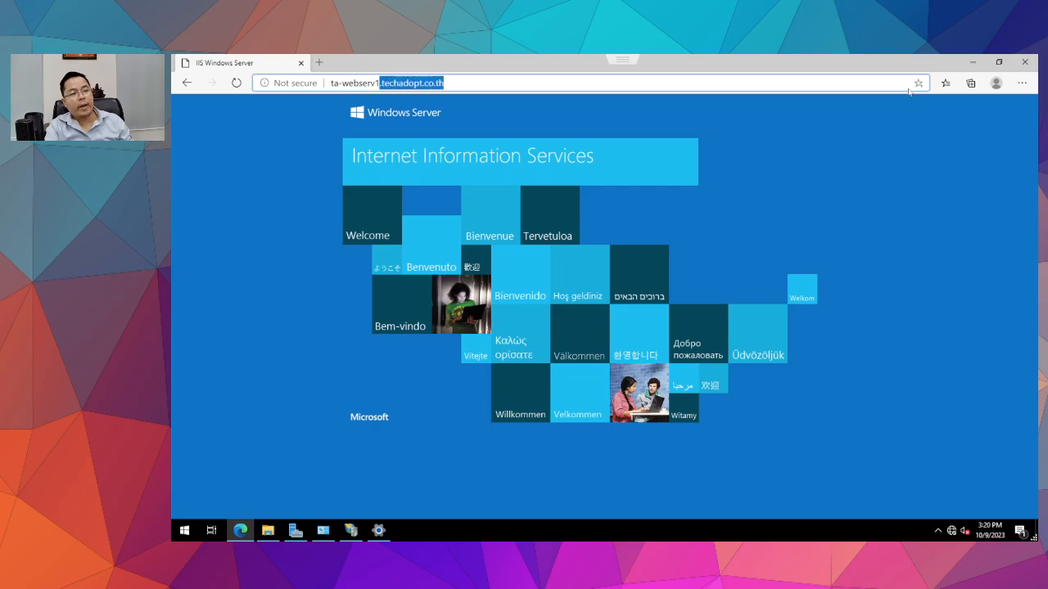
{"action": "key", "text": "Delete"}
{"action": "key", "text": "Return"}
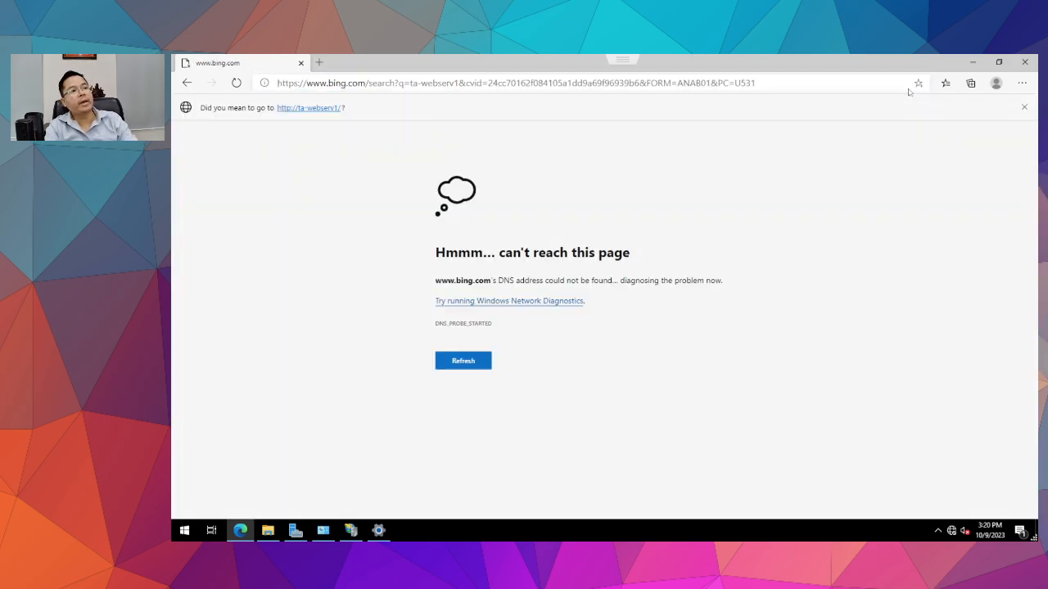
{"action": "left_click", "coordinate": [309, 108]}
{"action": "key", "text": "ctrl+l"}
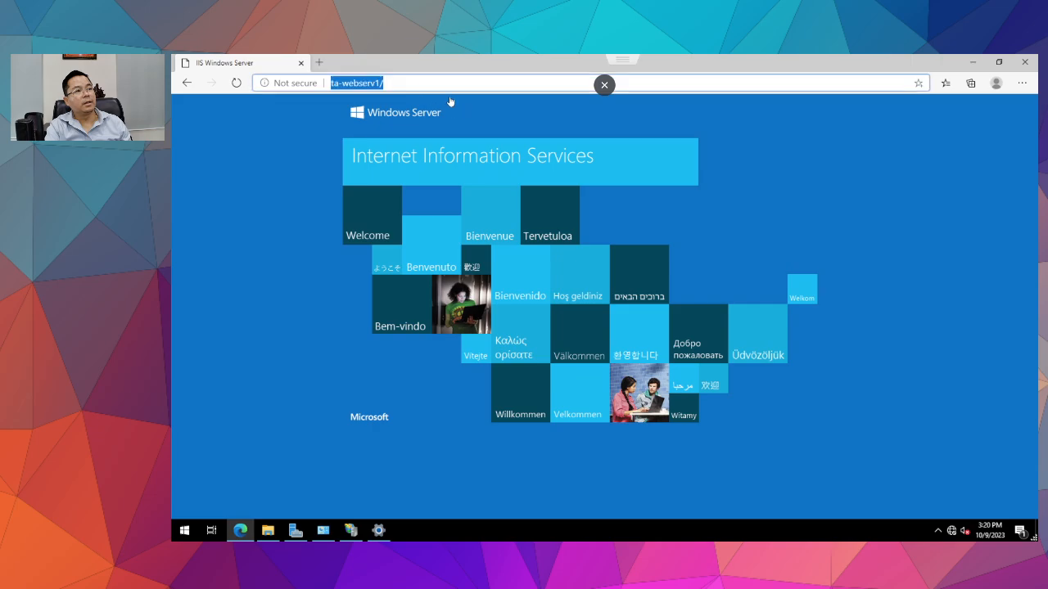
{"action": "key", "text": "End"}
{"action": "key", "text": "BackSpace"}
{"action": "key", "text": "Return"}
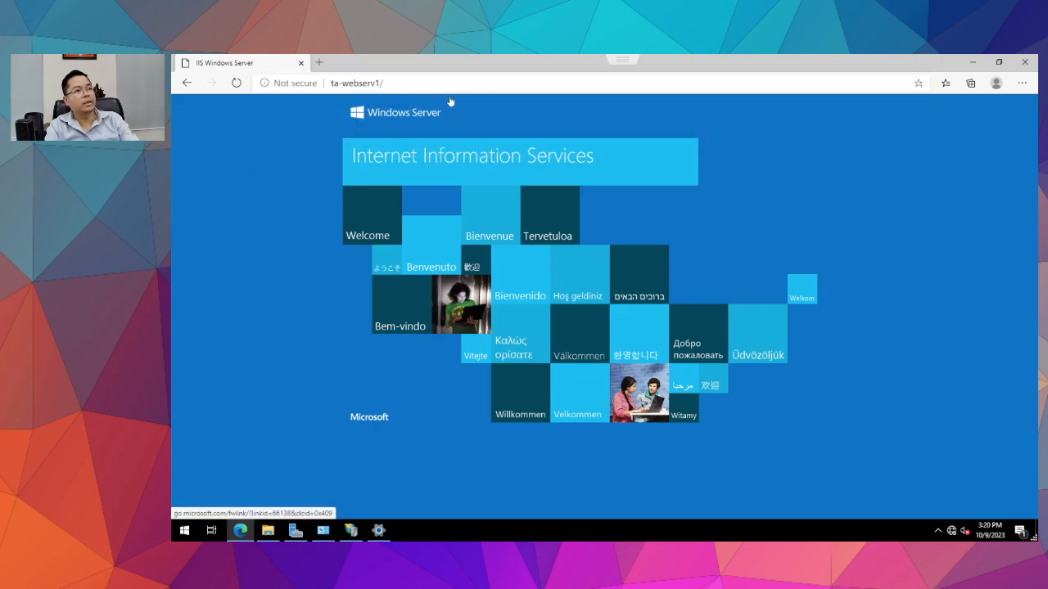
{"action": "left_click", "coordinate": [456, 106]}
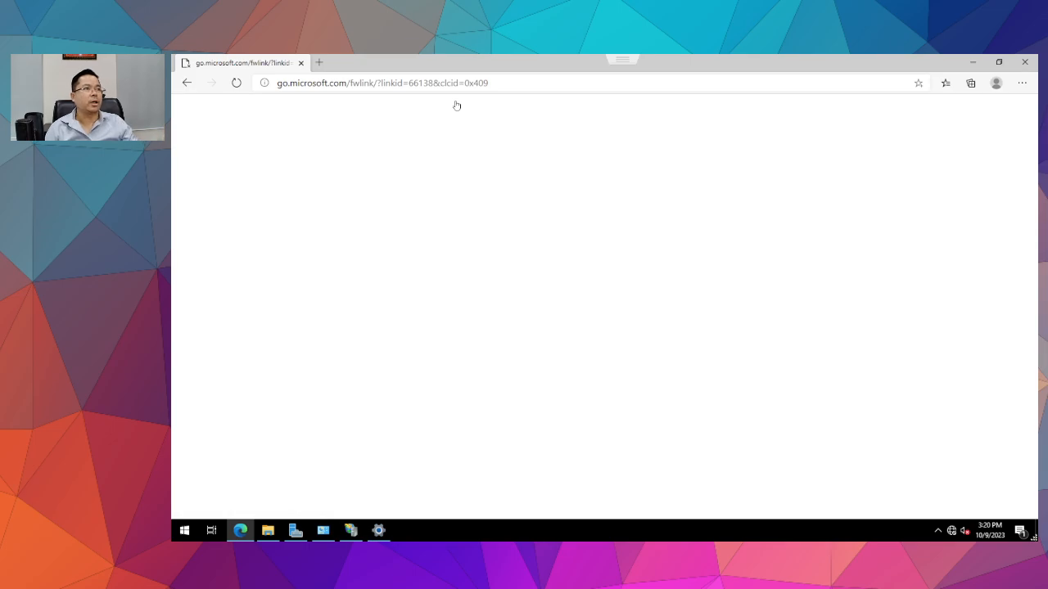
{"action": "left_click", "coordinate": [1023, 61]}
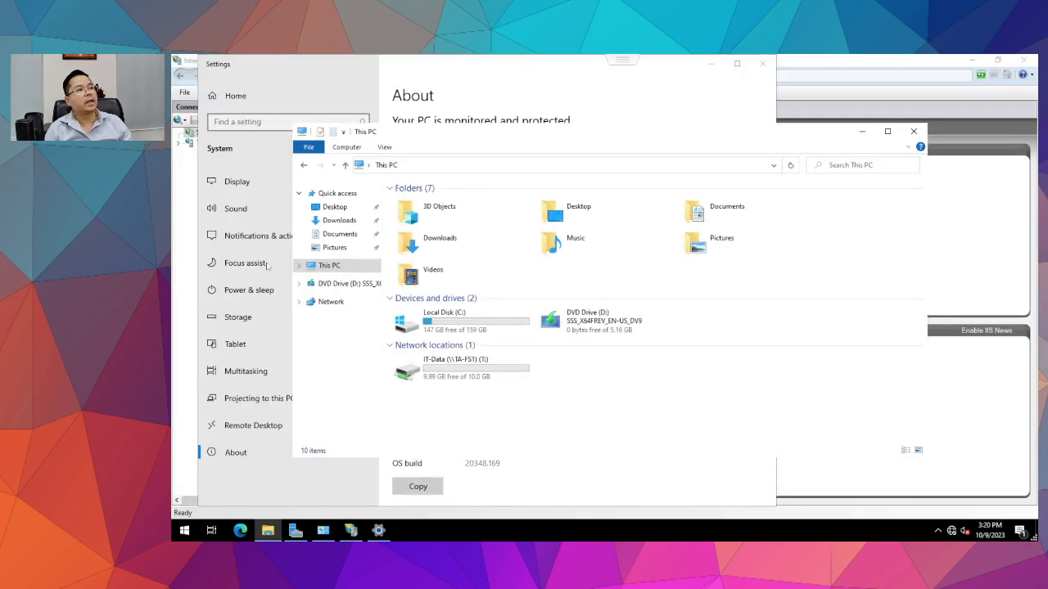
{"action": "left_click", "coordinate": [909, 132]}
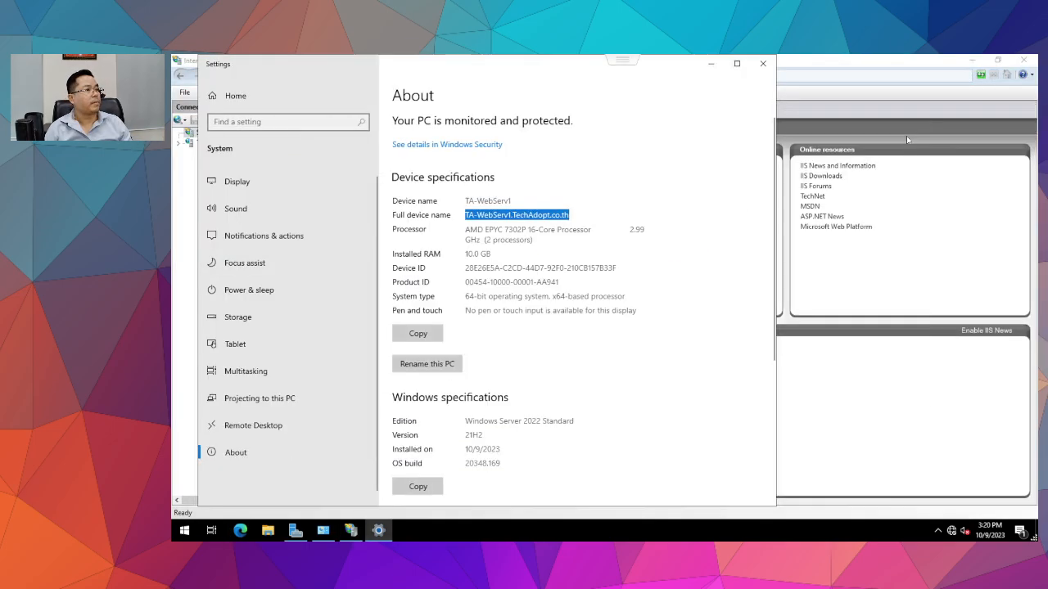
{"action": "left_click", "coordinate": [761, 63]}
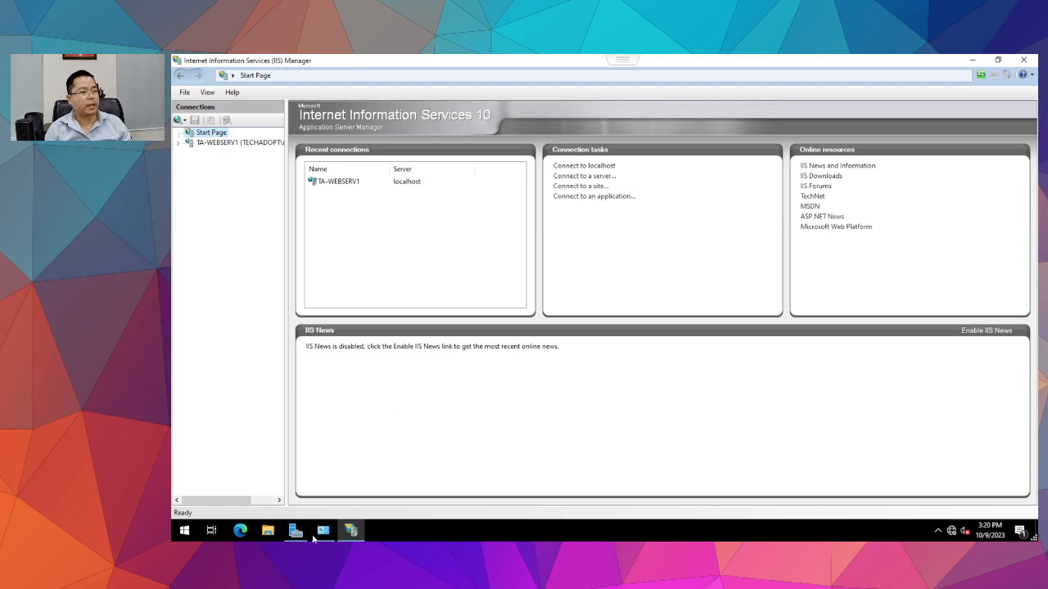
{"action": "left_click", "coordinate": [240, 530]}
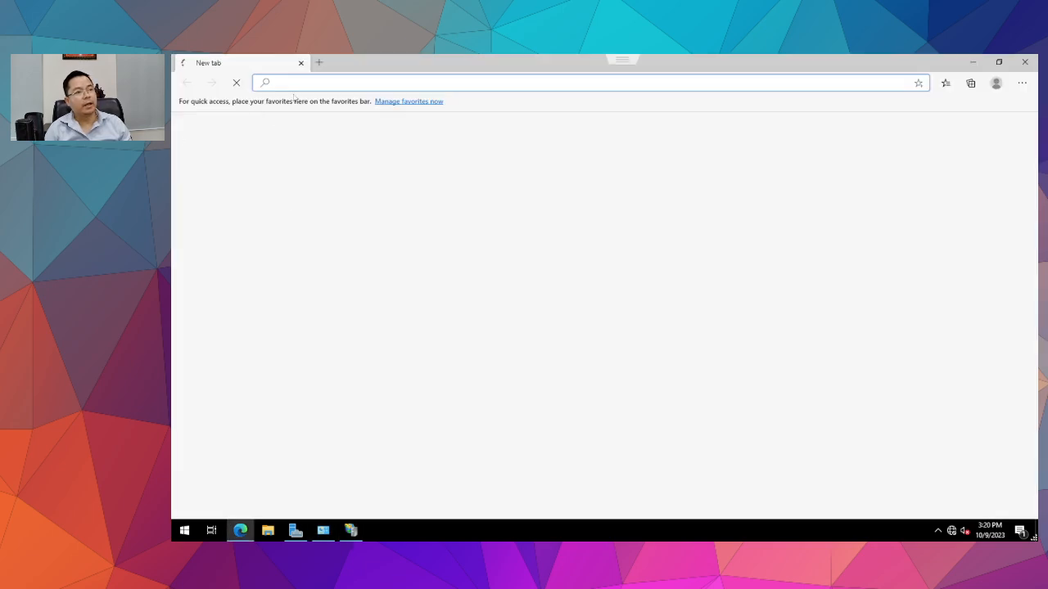
{"action": "type", "text": "http://ta-webserv1"}
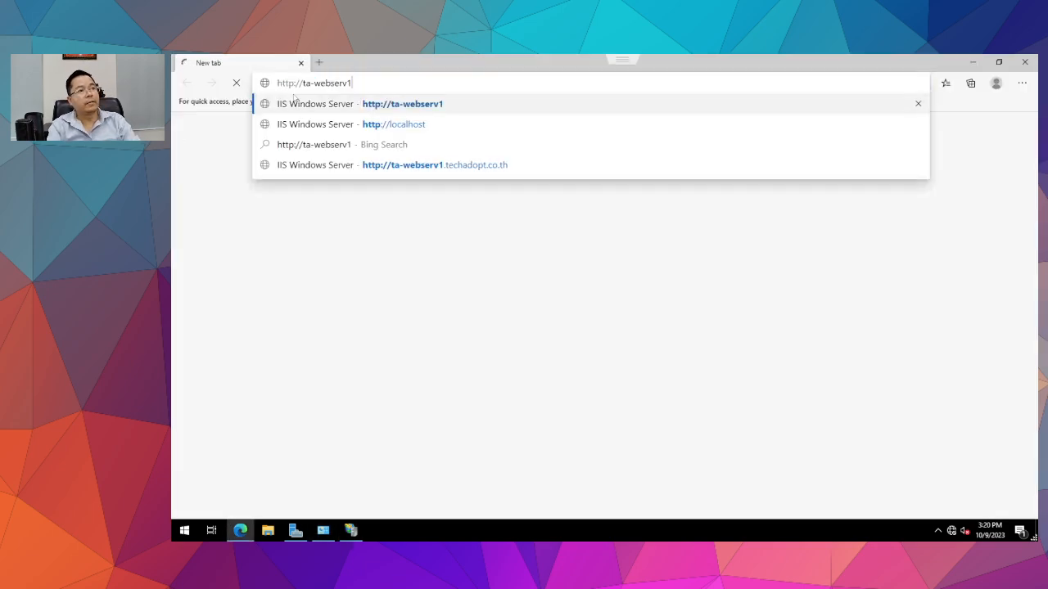
{"action": "key", "text": "Return"}
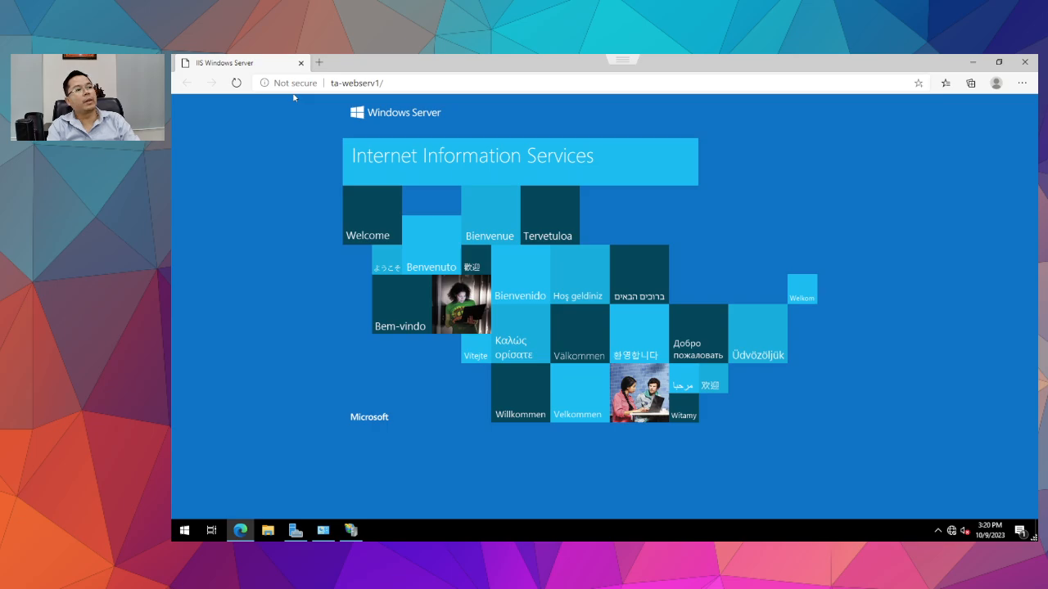
Load ta-webserv1.techadopt.co.th from the address suggestions and reselect the address.
{"action": "left_click", "coordinate": [413, 82]}
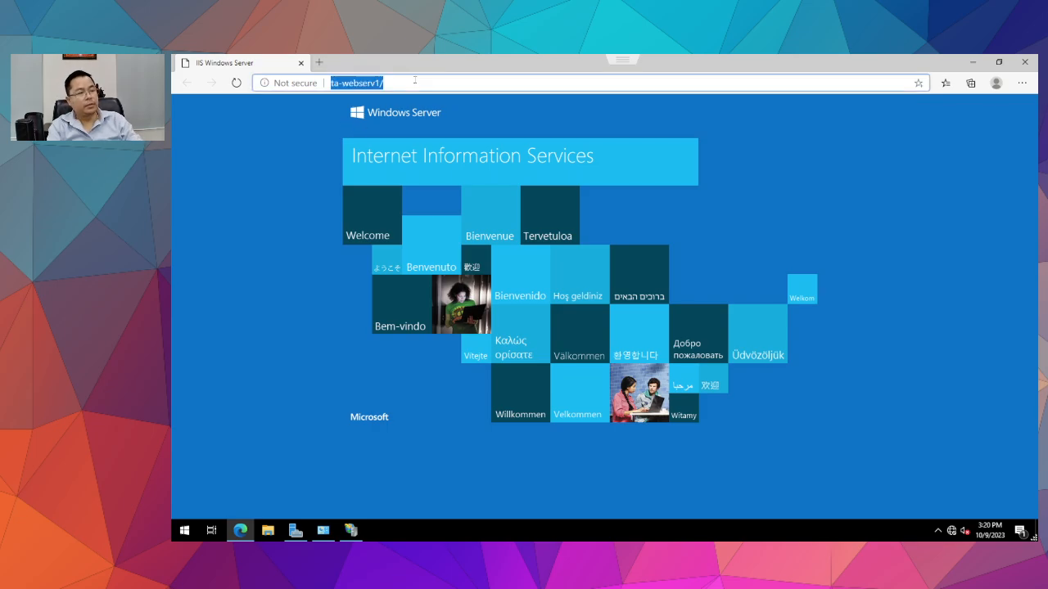
{"action": "left_click", "coordinate": [415, 79]}
{"action": "key", "text": "BackSpace"}
{"action": "type", "text": "."}
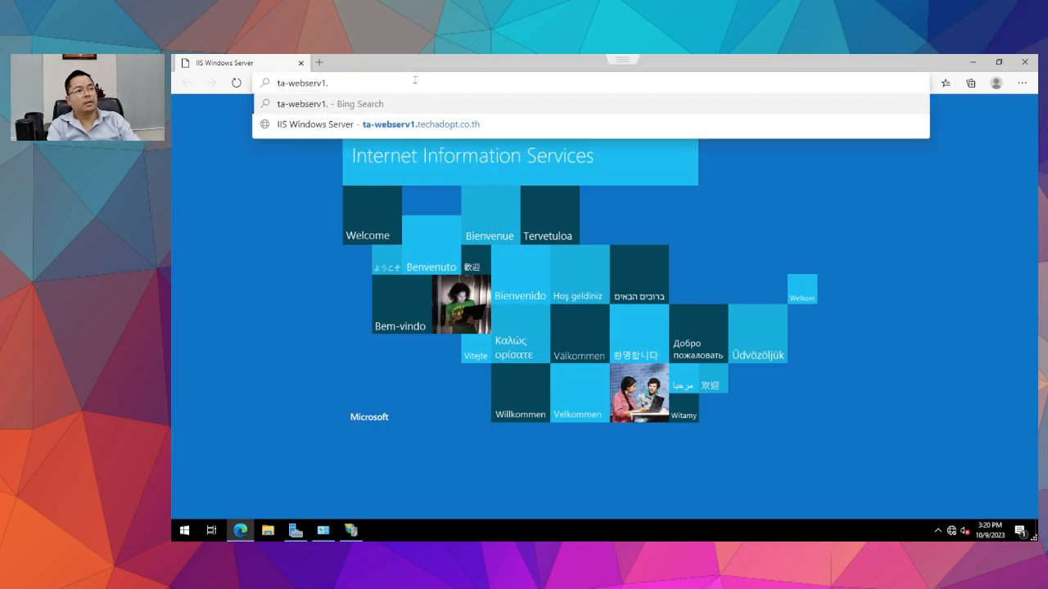
{"action": "key", "text": "Down"}
{"action": "key", "text": "Return"}
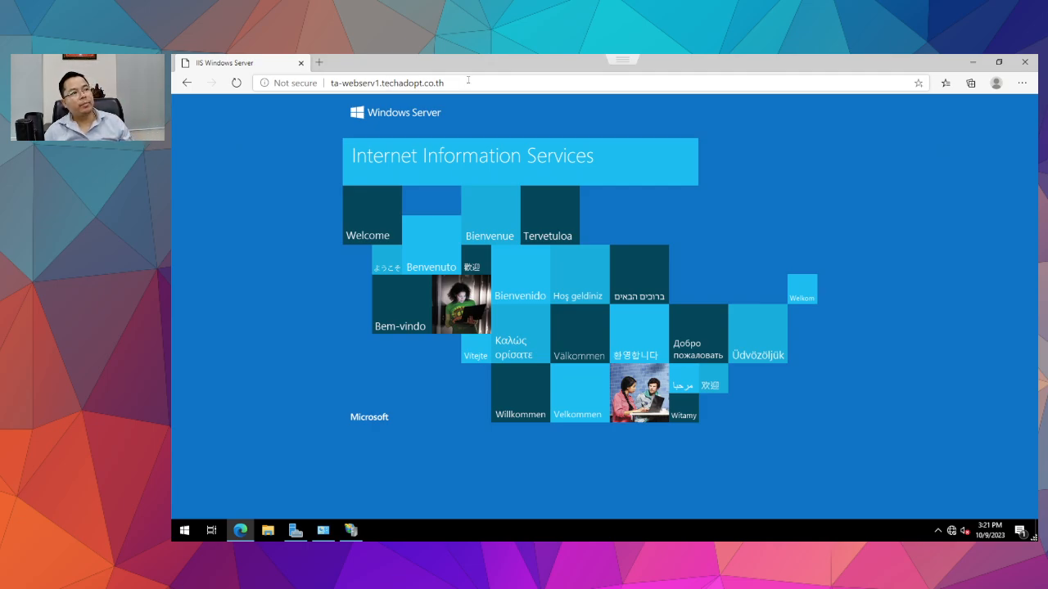
{"action": "left_click", "coordinate": [386, 82]}
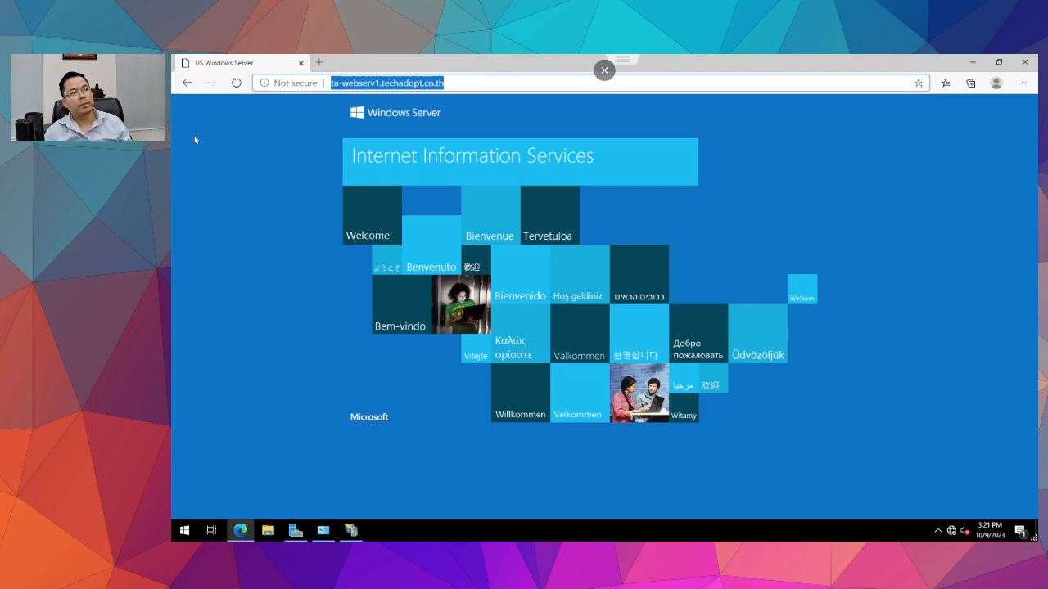
{"action": "left_click", "coordinate": [380, 83]}
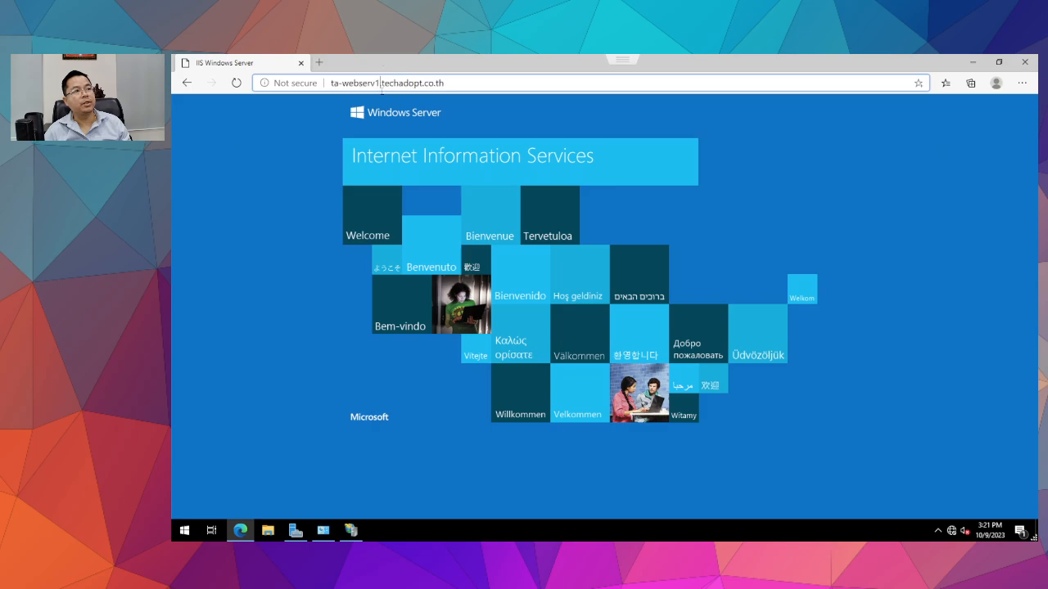
{"action": "key", "text": "shift+Home"}
{"action": "key", "text": "ctrl+a"}
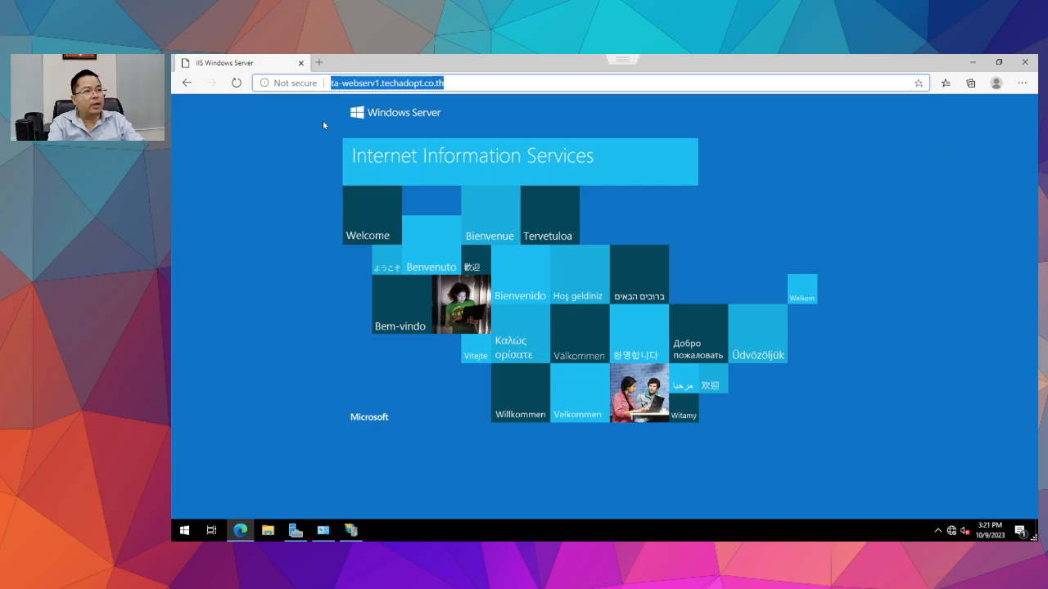
Try the loopback addresses 127.0.1.1 and then 127.0.0.1 in Edge.
{"action": "type", "text": "128"}
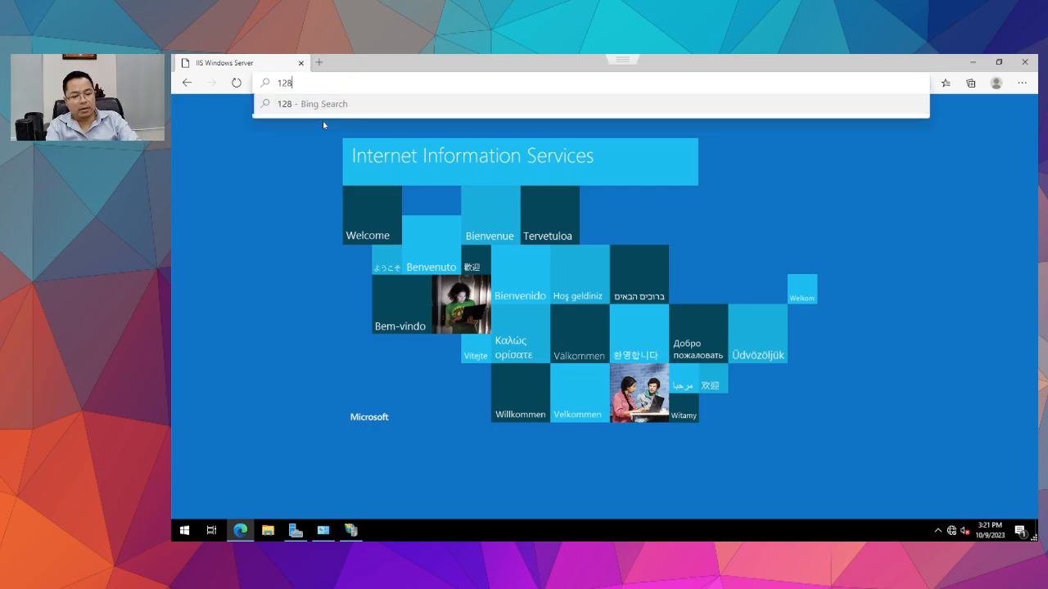
{"action": "key", "text": "BackSpace"}
{"action": "type", "text": "7.0."}
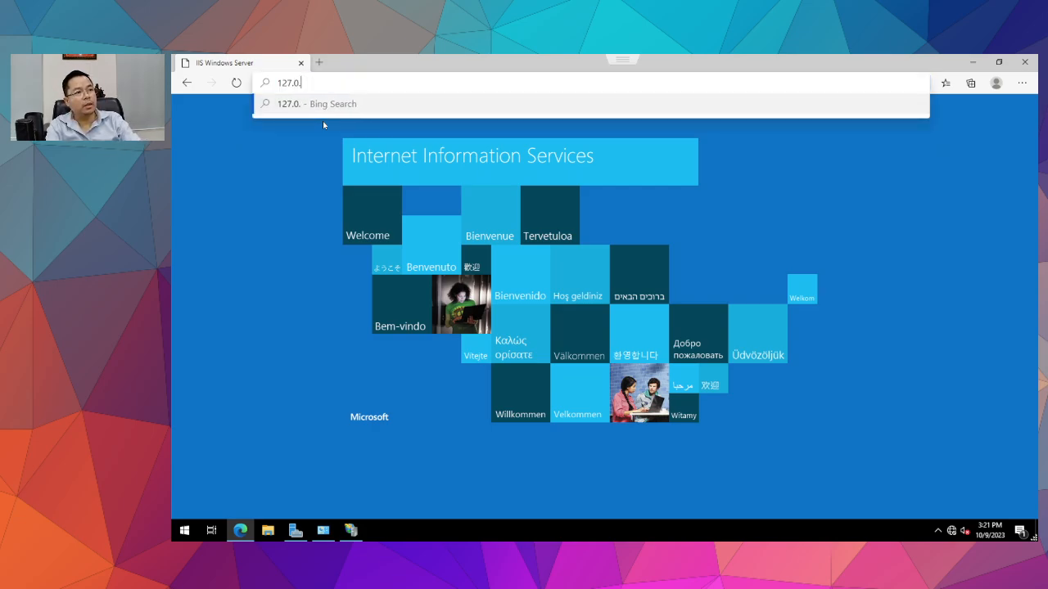
{"action": "type", "text": "1.1"}
{"action": "key", "text": "Return"}
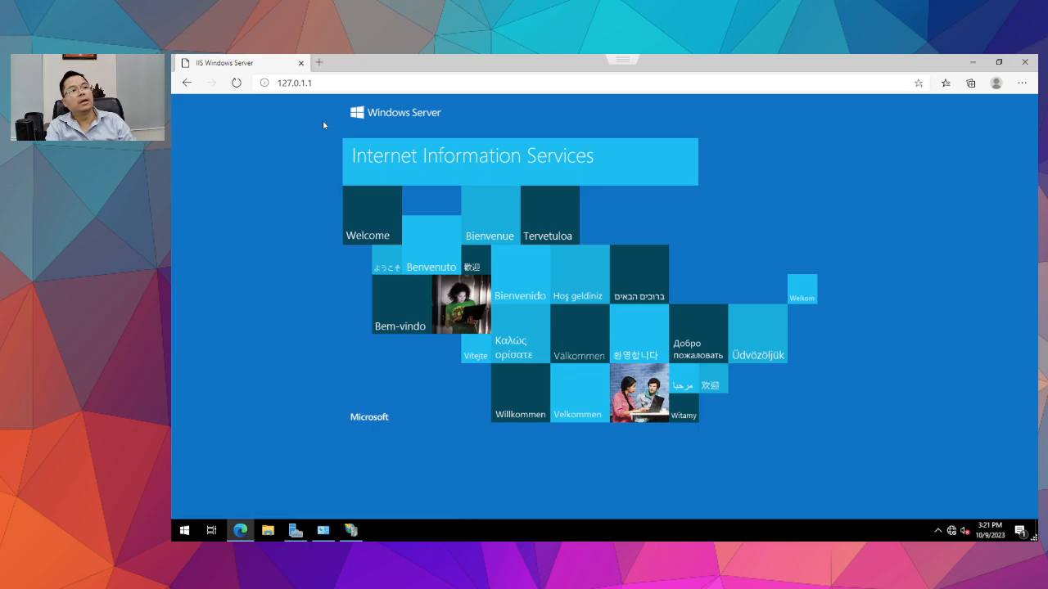
{"action": "left_click", "coordinate": [345, 85]}
{"action": "type", "text": "1"}
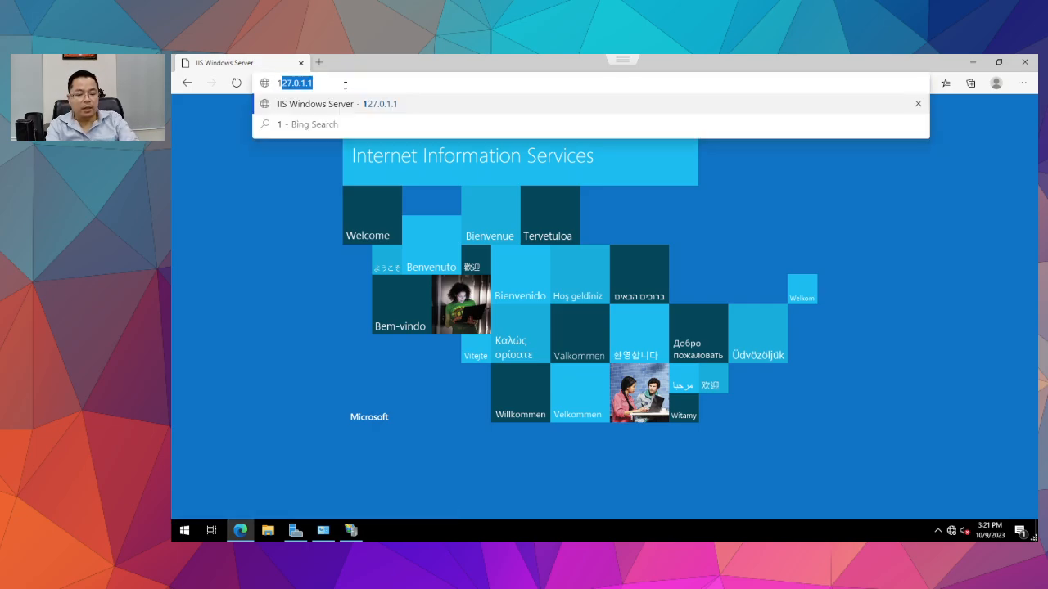
{"action": "type", "text": "28"}
{"action": "key", "text": "BackSpace"}
{"action": "type", "text": "7"}
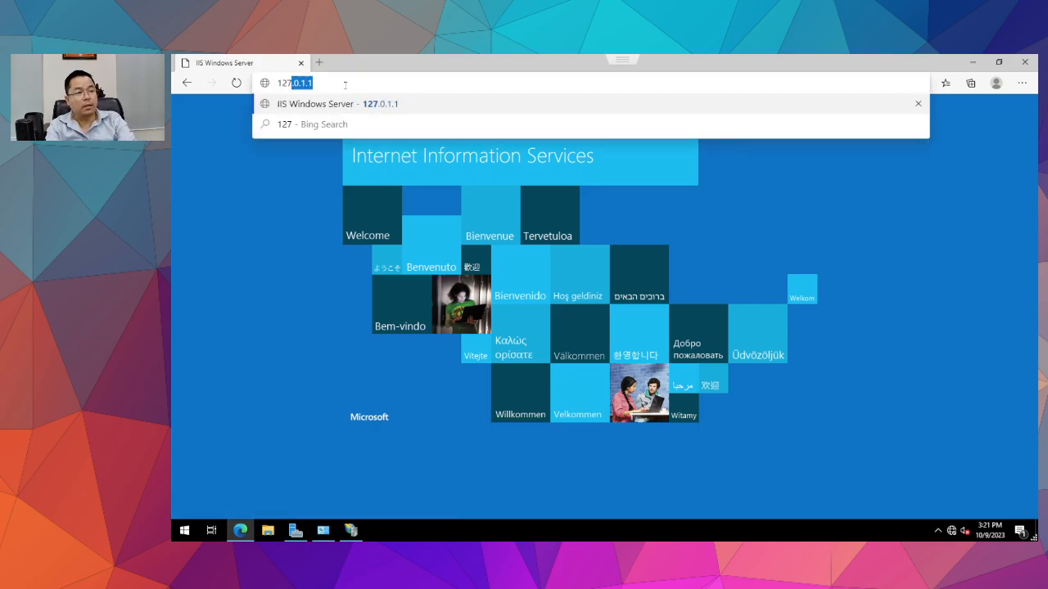
{"action": "type", "text": ".0"}
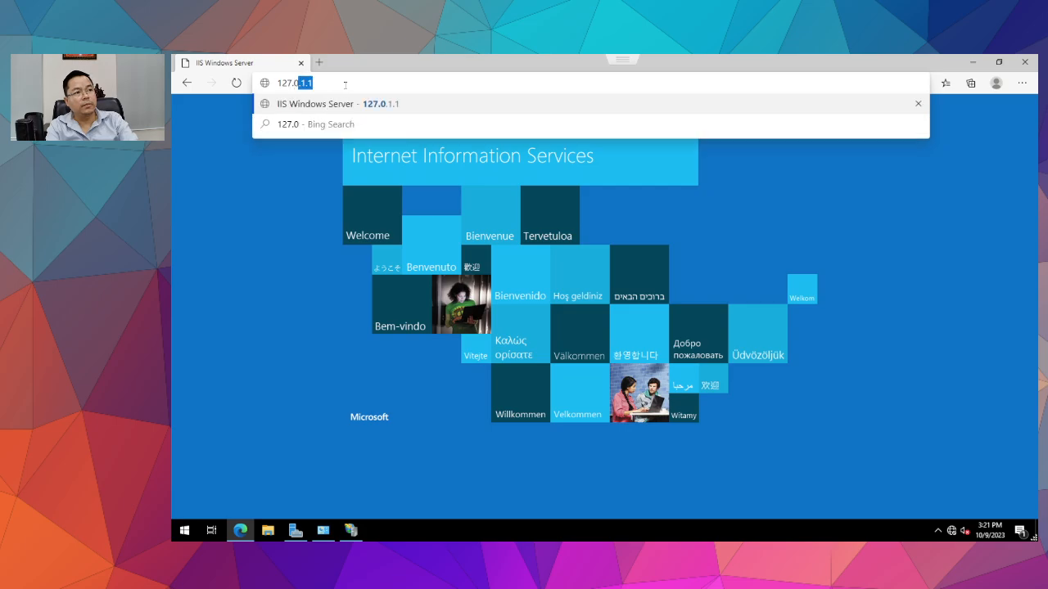
{"action": "type", "text": ".1"}
{"action": "key", "text": "BackSpace"}
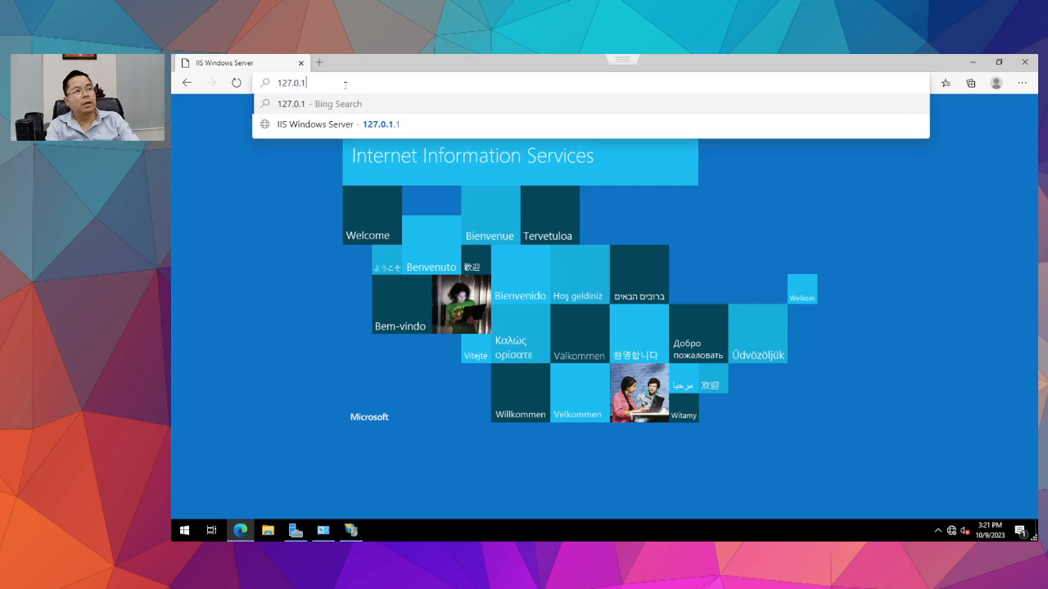
{"action": "key", "text": "BackSpace"}
{"action": "type", "text": "0.1"}
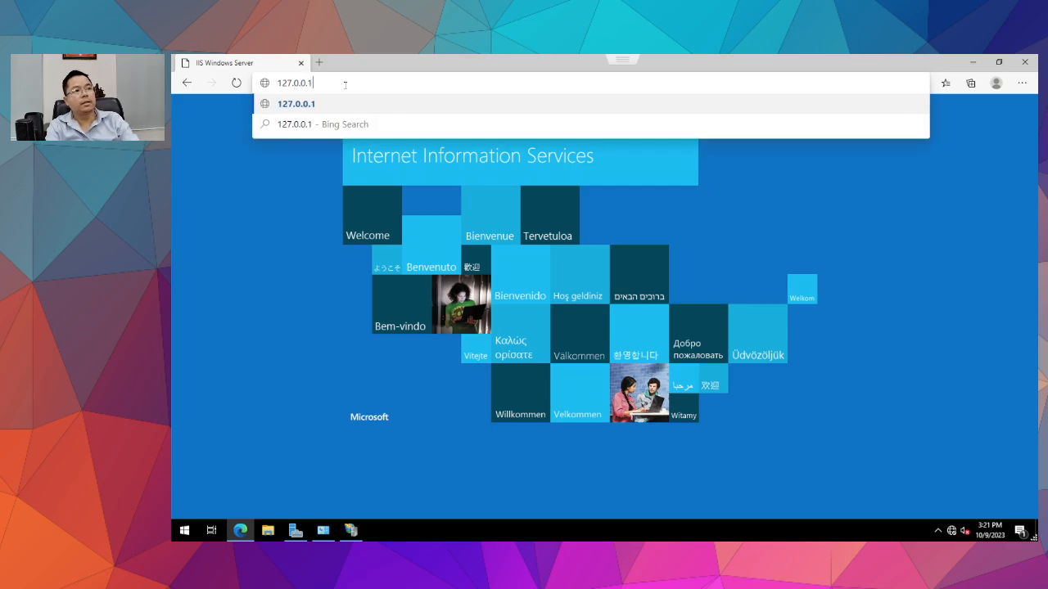
{"action": "key", "text": "Return"}
Load the IIS welcome page at the server's IP address 10.0.1.84.
{"action": "left_click", "coordinate": [333, 84]}
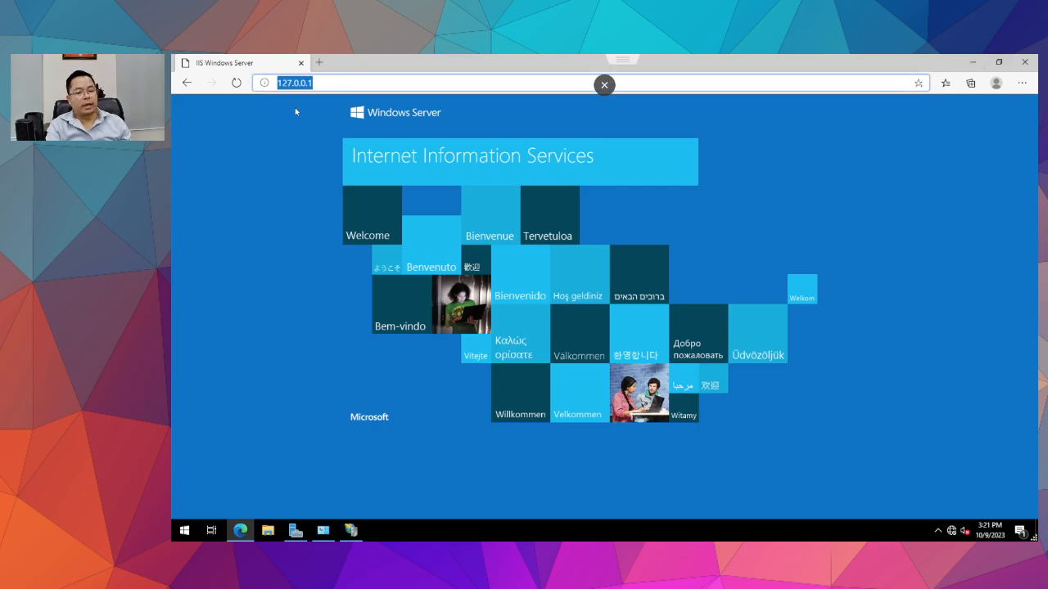
{"action": "type", "text": "10.0"}
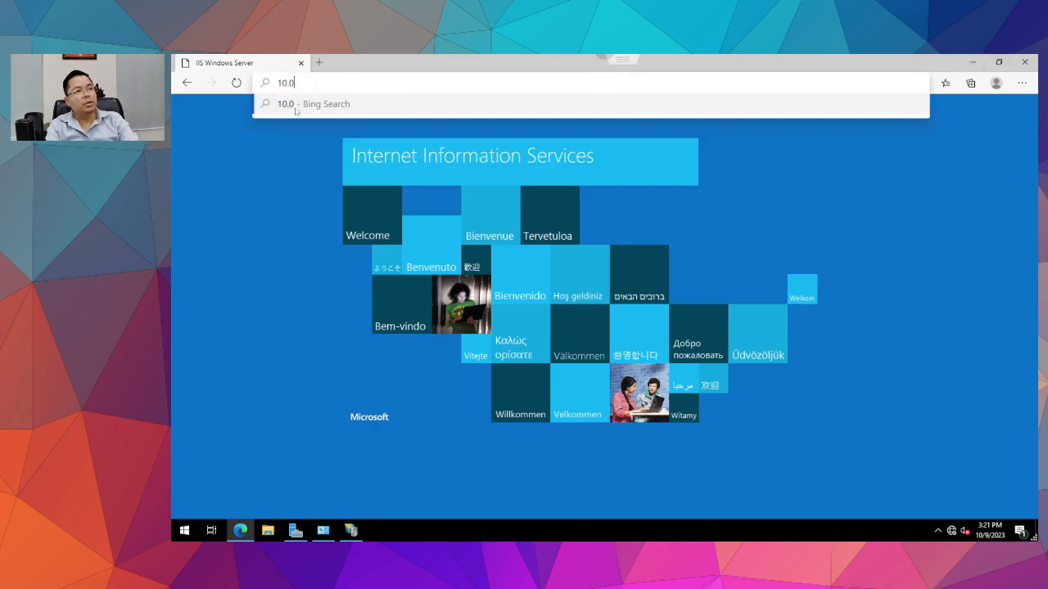
{"action": "type", "text": ".1.84"}
{"action": "key", "text": "Return"}
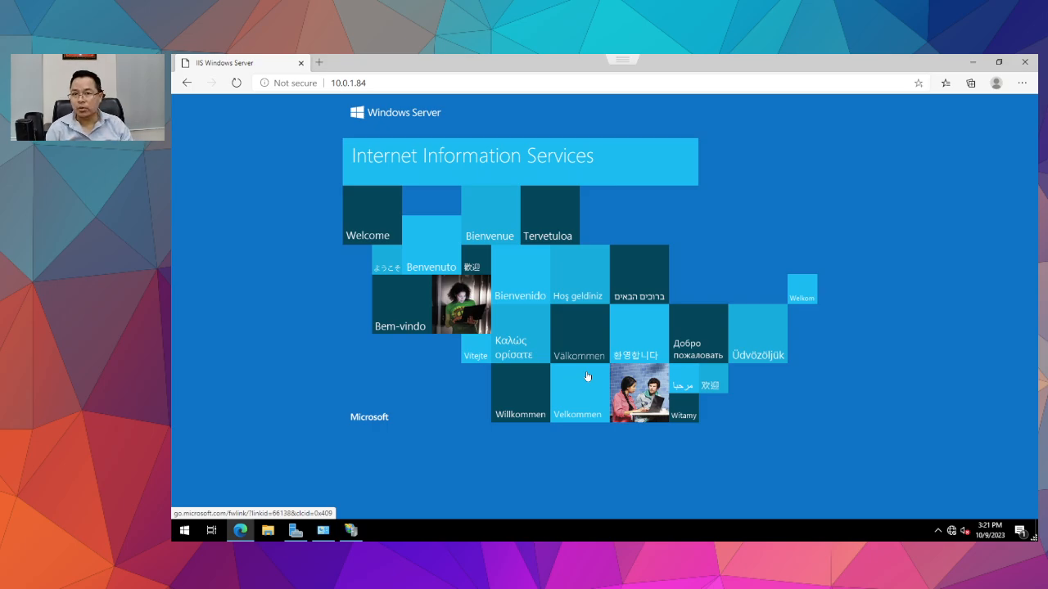
In IIS Manager, expand TA-WEBSERV1, browse Sites and Default Web Site, then select DefaultAppPool.
{"action": "left_click", "coordinate": [351, 531]}
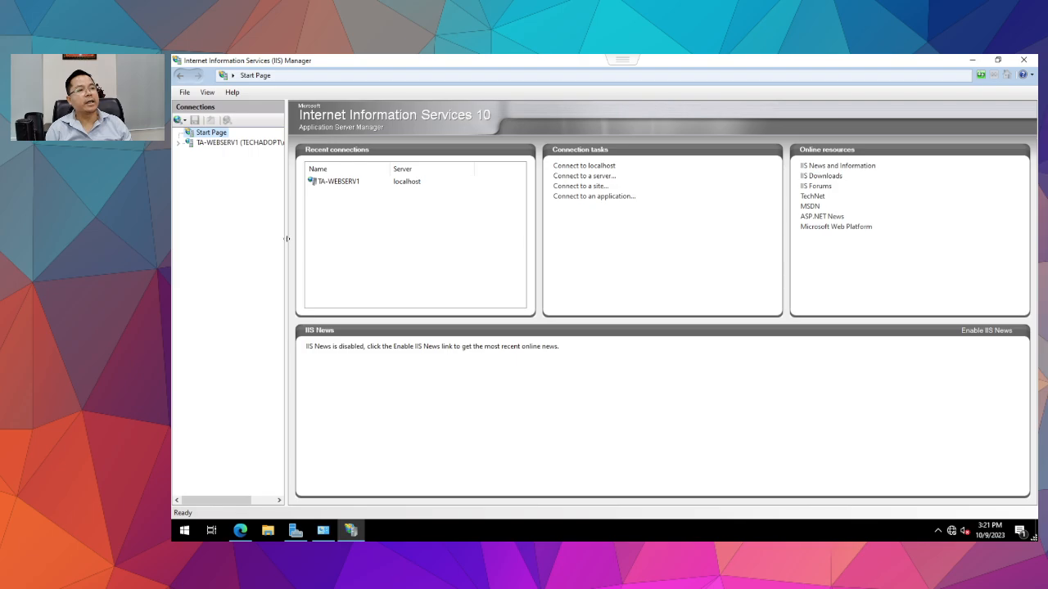
{"action": "left_click_drag", "start_coordinate": [286, 238], "coordinate": [451, 243]}
{"action": "left_click", "coordinate": [277, 142]}
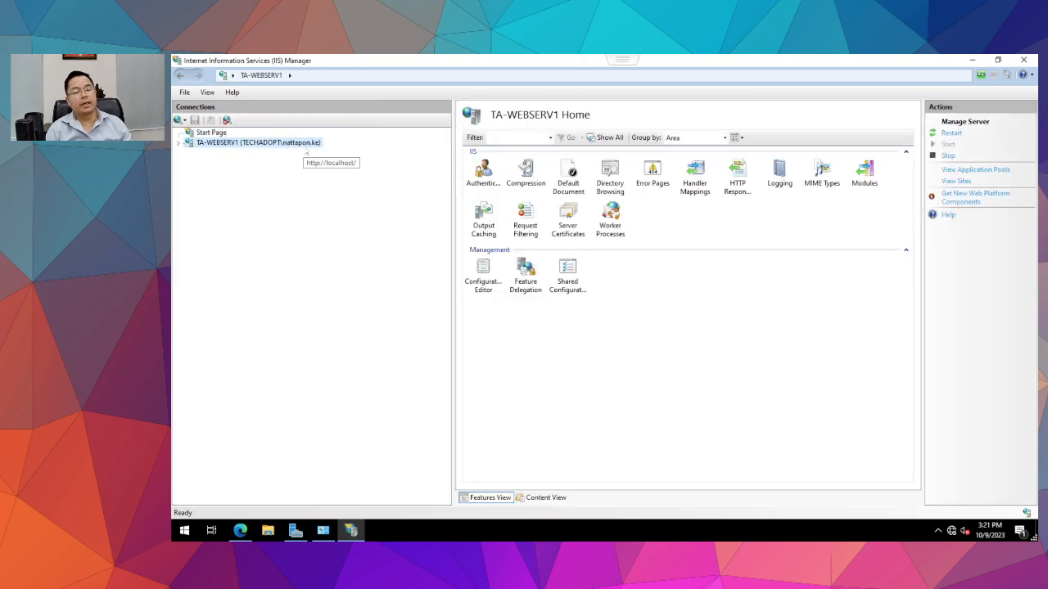
{"action": "double_click", "coordinate": [307, 149]}
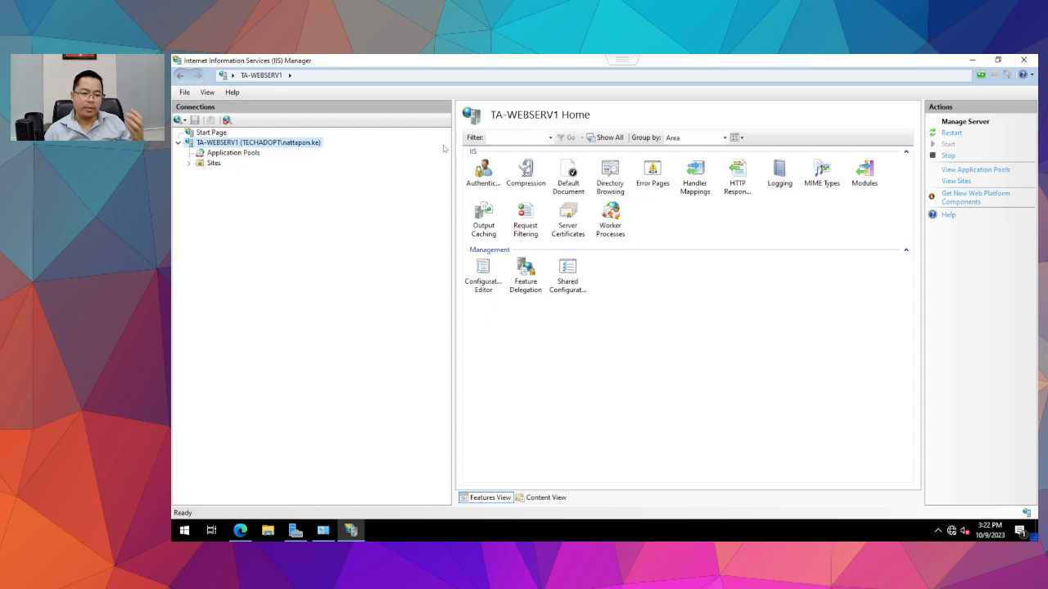
{"action": "double_click", "coordinate": [208, 164]}
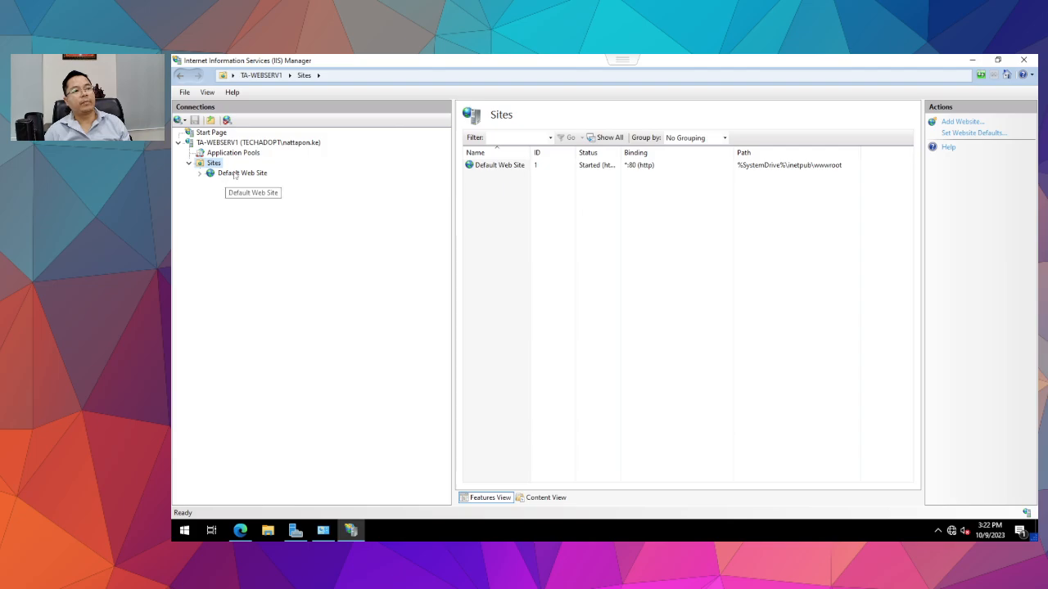
{"action": "left_click", "coordinate": [235, 174]}
{"action": "left_click", "coordinate": [214, 143]}
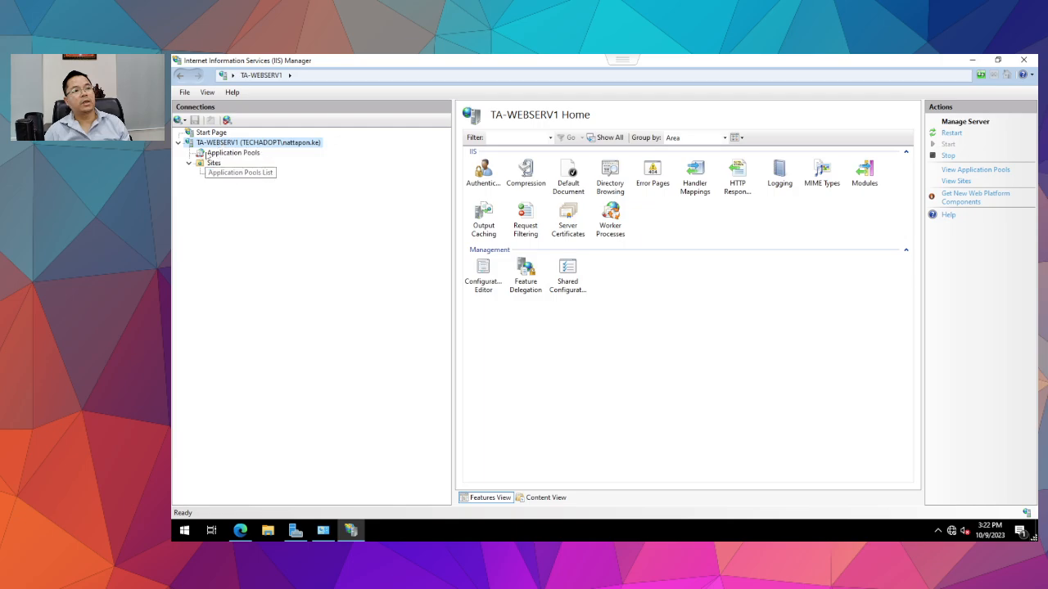
{"action": "left_click", "coordinate": [226, 153]}
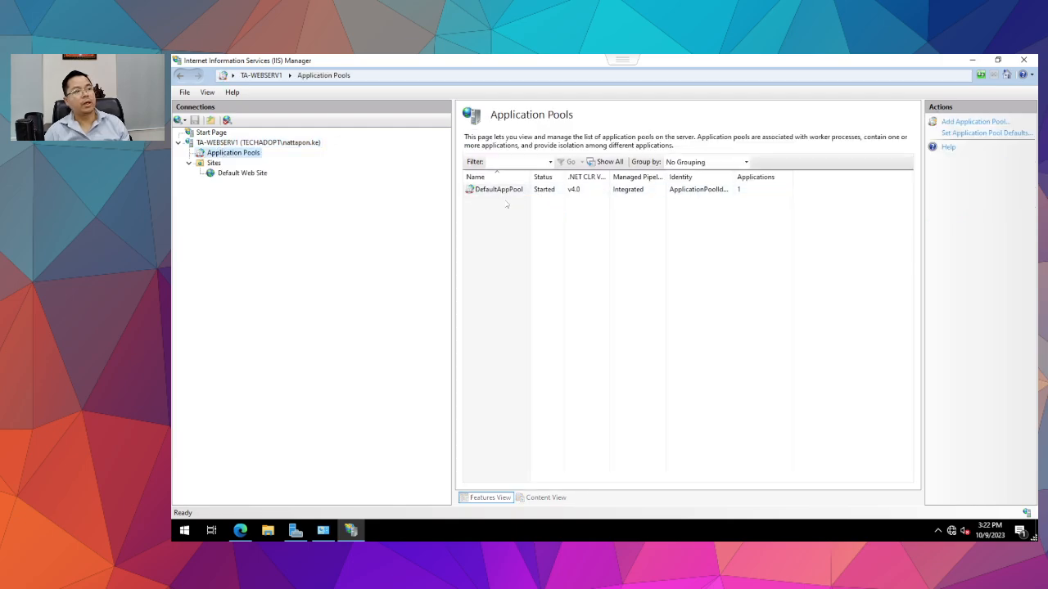
{"action": "left_click", "coordinate": [486, 191]}
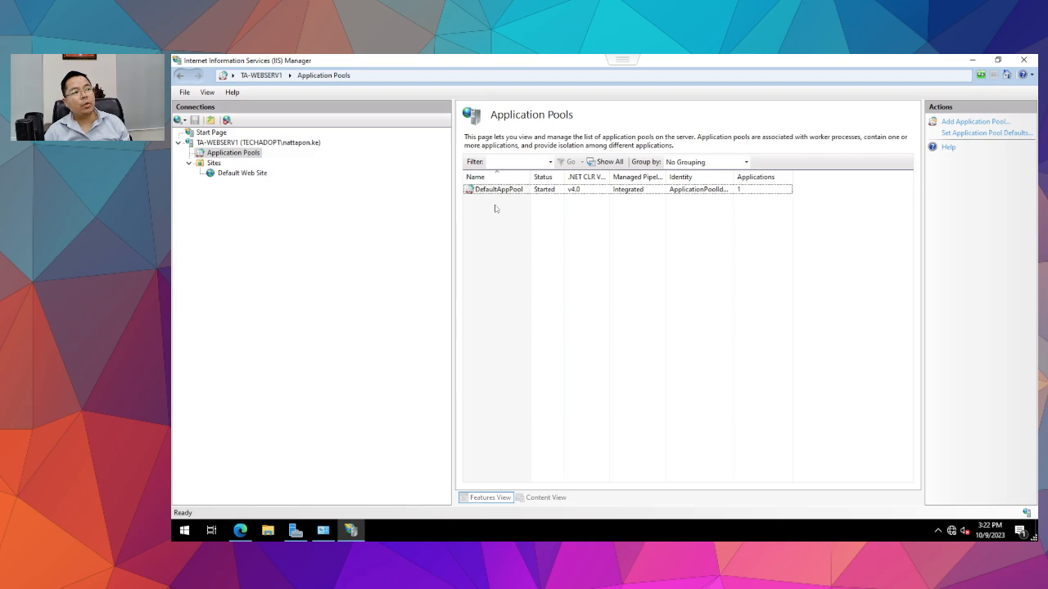
Review the Add Application Pool dialog's .NET CLR versions, then cancel without adding a pool.
{"action": "right_click", "coordinate": [503, 228]}
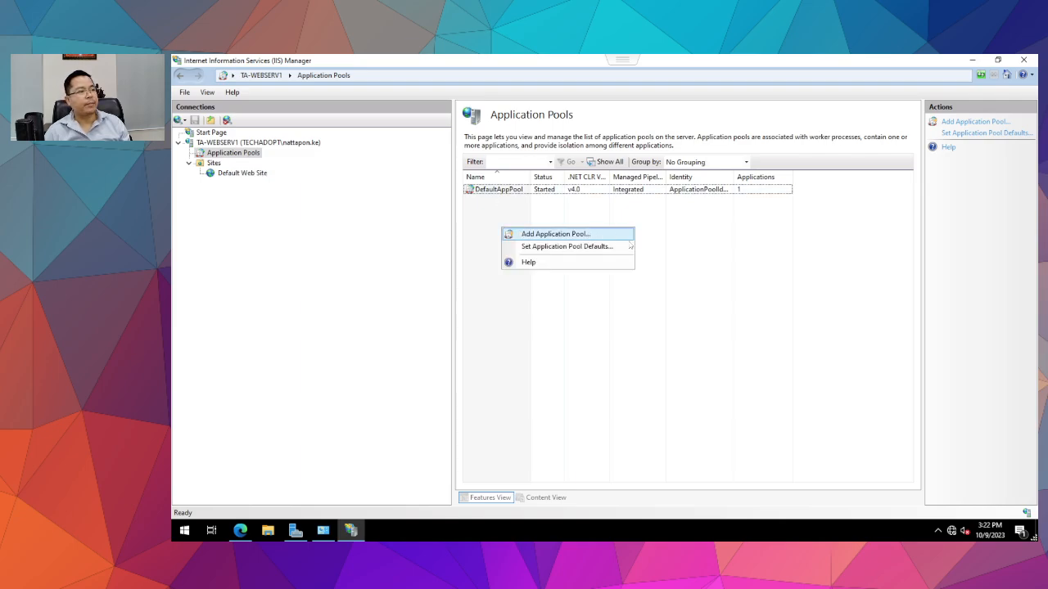
{"action": "left_click", "coordinate": [811, 329]}
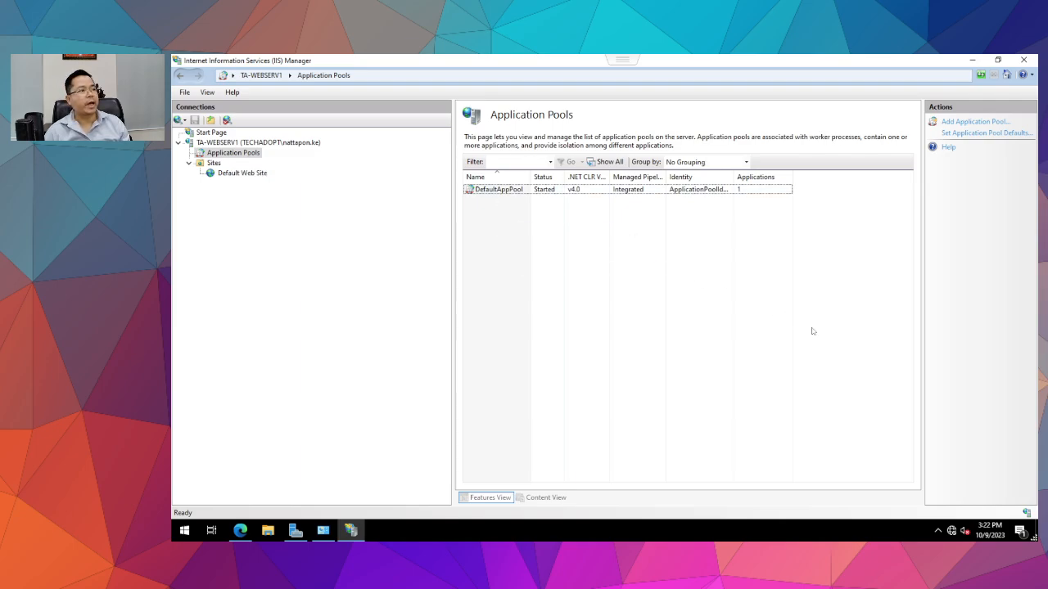
{"action": "left_click", "coordinate": [585, 191]}
{"action": "right_click", "coordinate": [496, 211]}
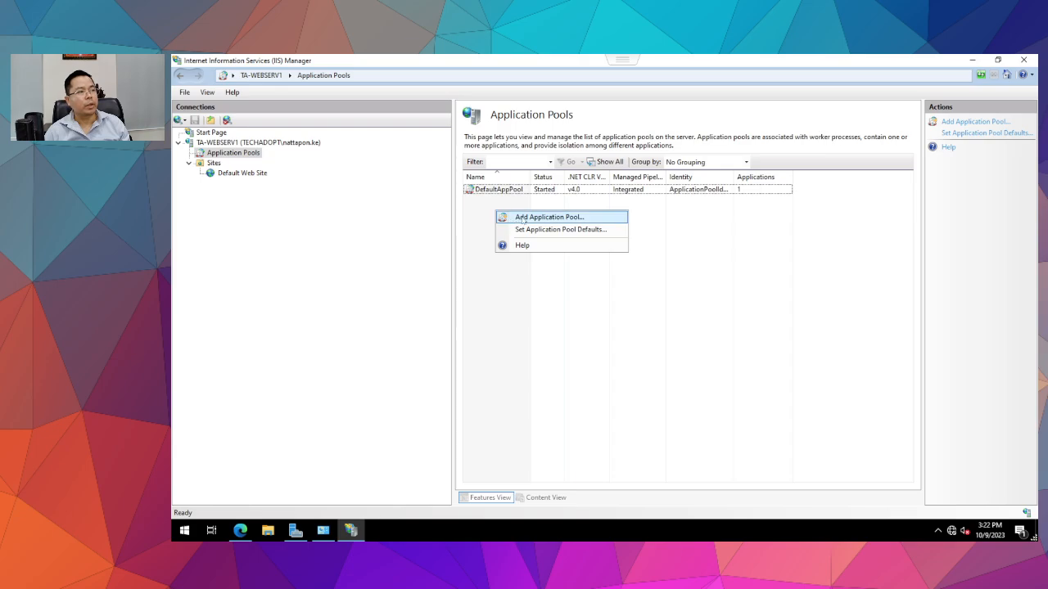
{"action": "left_click", "coordinate": [524, 218]}
{"action": "left_click", "coordinate": [665, 274]}
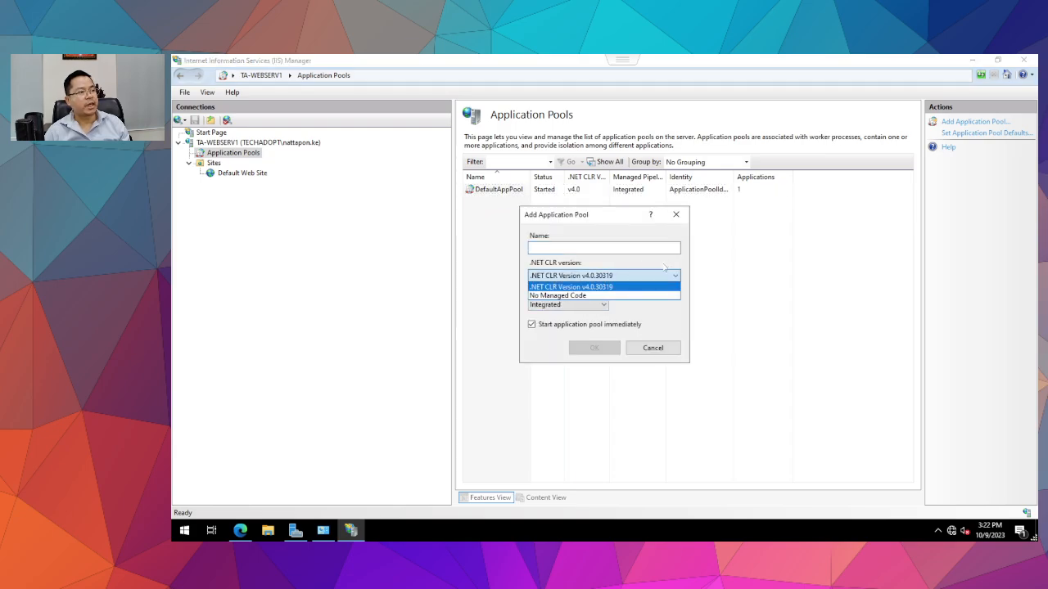
{"action": "left_click", "coordinate": [647, 347]}
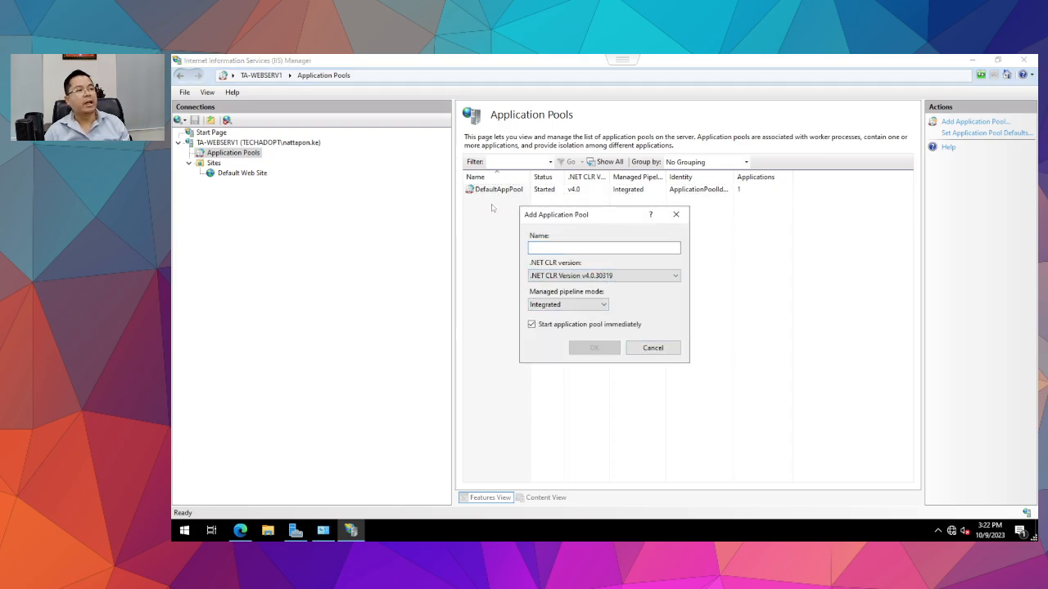
{"action": "left_click", "coordinate": [652, 348]}
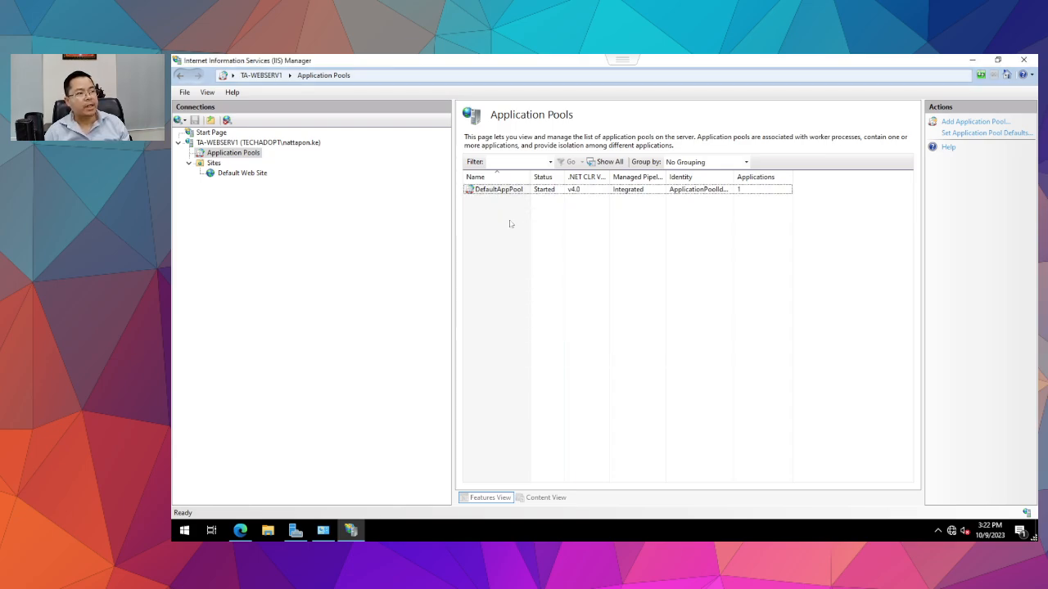
Select Default Web Site and open its Edit Bindings from the context menu.
{"action": "left_click", "coordinate": [243, 173]}
{"action": "right_click", "coordinate": [242, 175]}
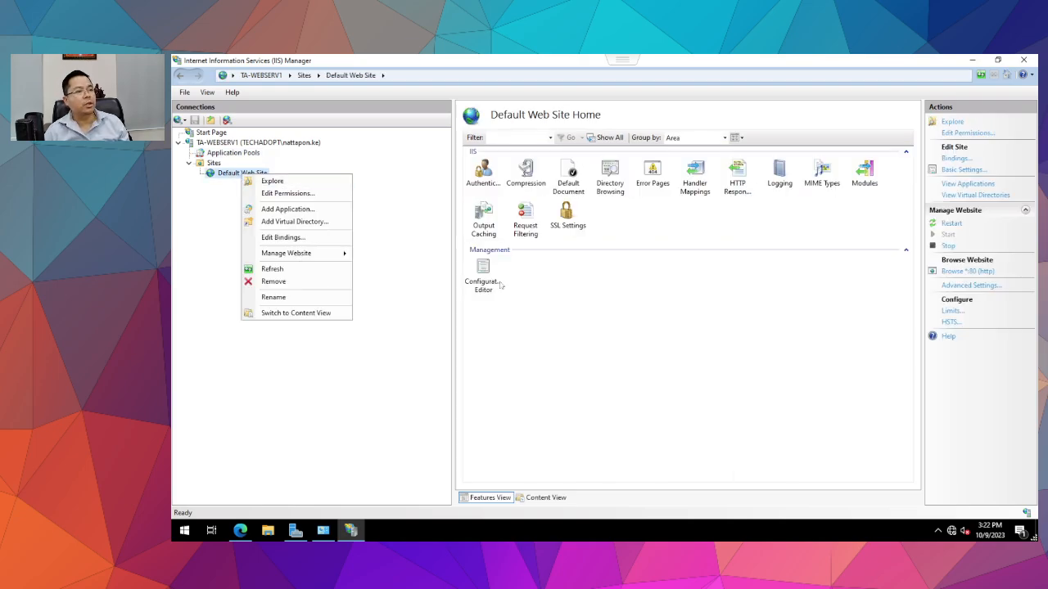
{"action": "left_click", "coordinate": [761, 291]}
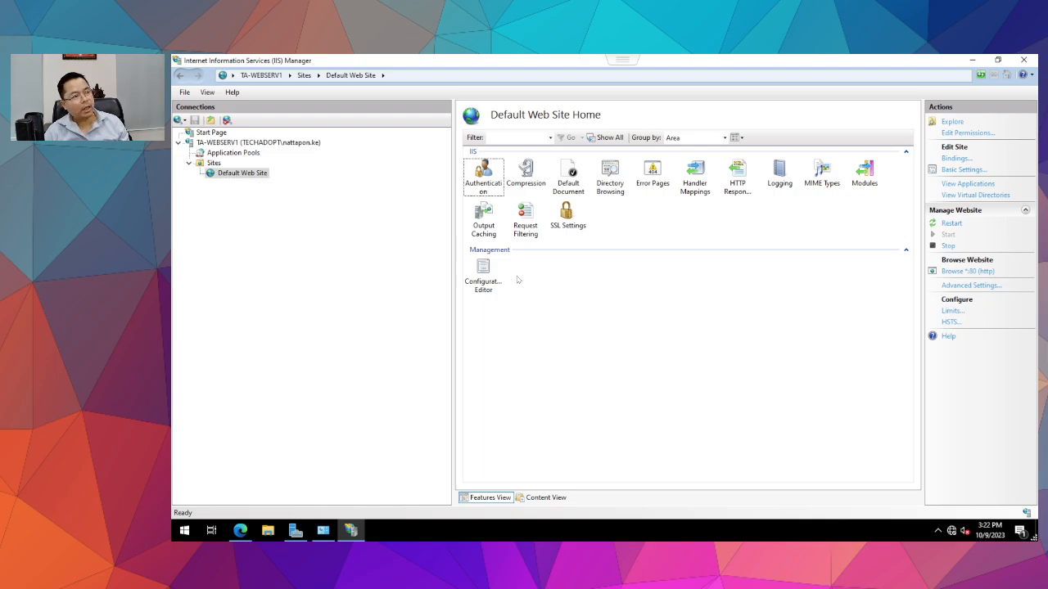
{"action": "right_click", "coordinate": [235, 172]}
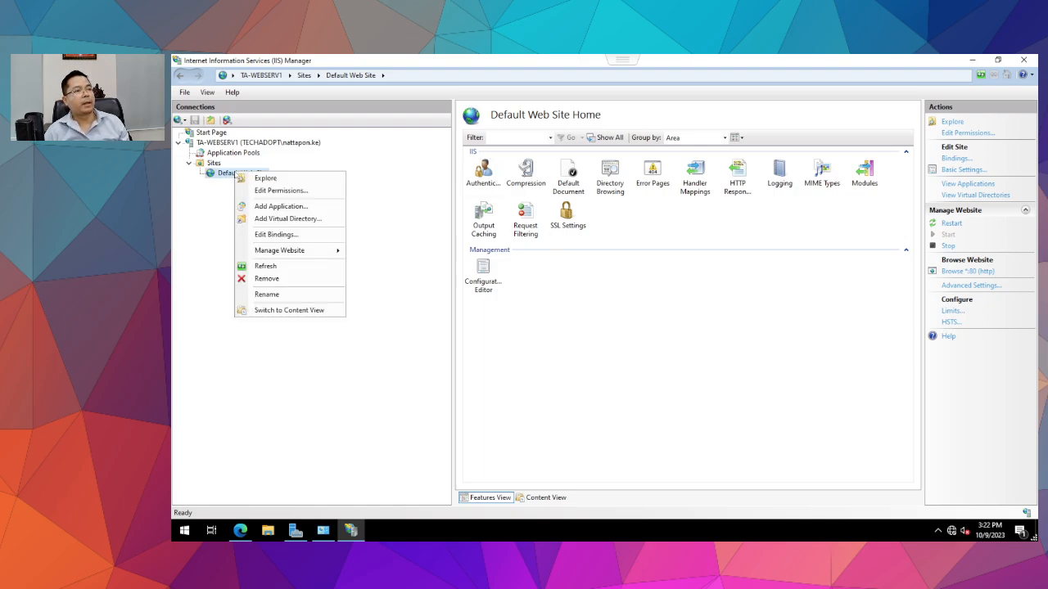
{"action": "left_click", "coordinate": [278, 234]}
{"action": "left_click", "coordinate": [749, 376]}
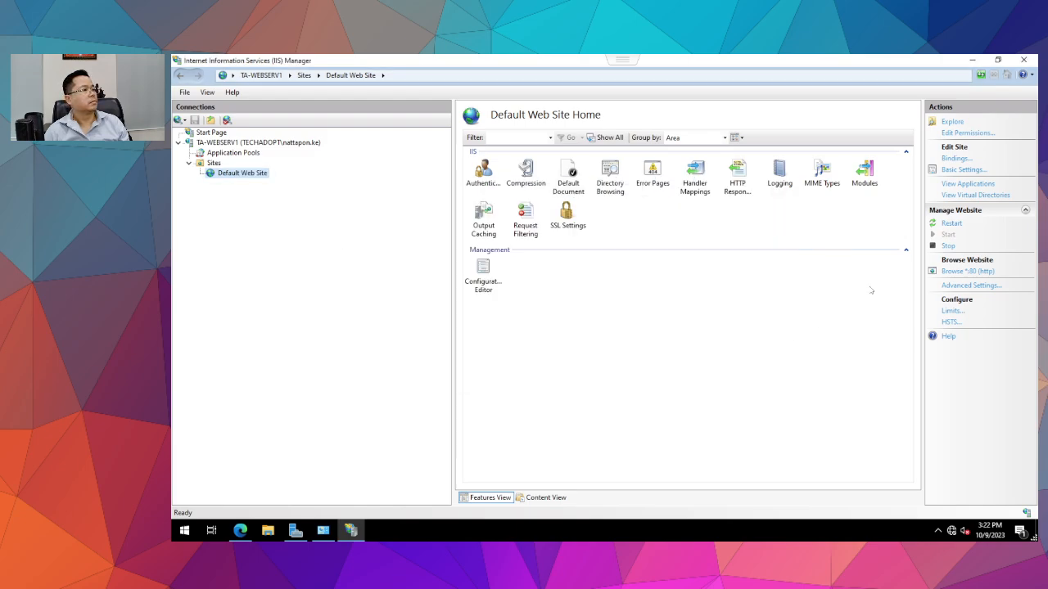
{"action": "left_click", "coordinate": [970, 285]}
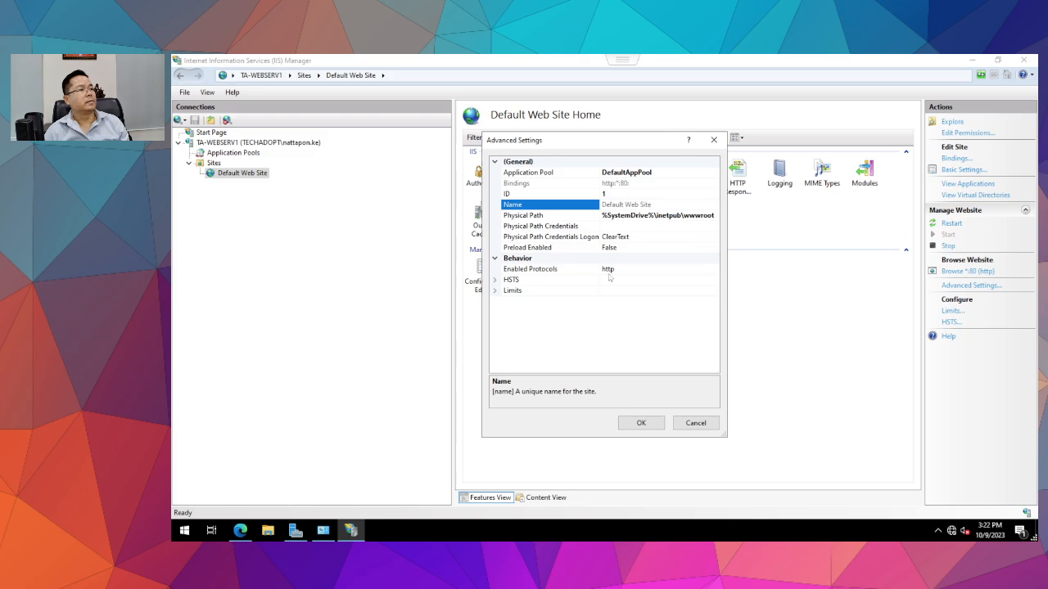
{"action": "left_click", "coordinate": [696, 422]}
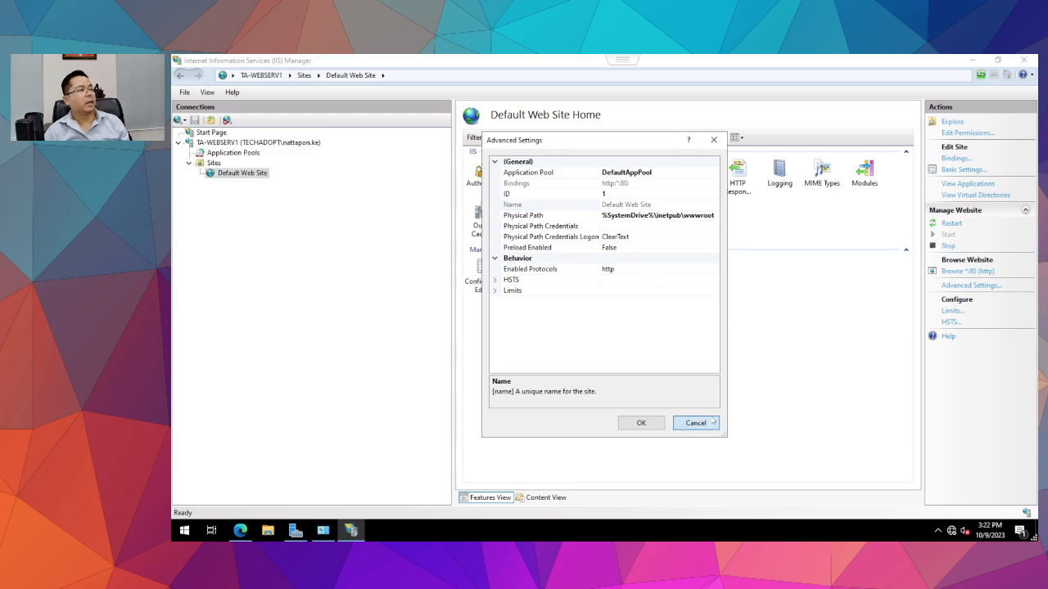
{"action": "left_click", "coordinate": [970, 285]}
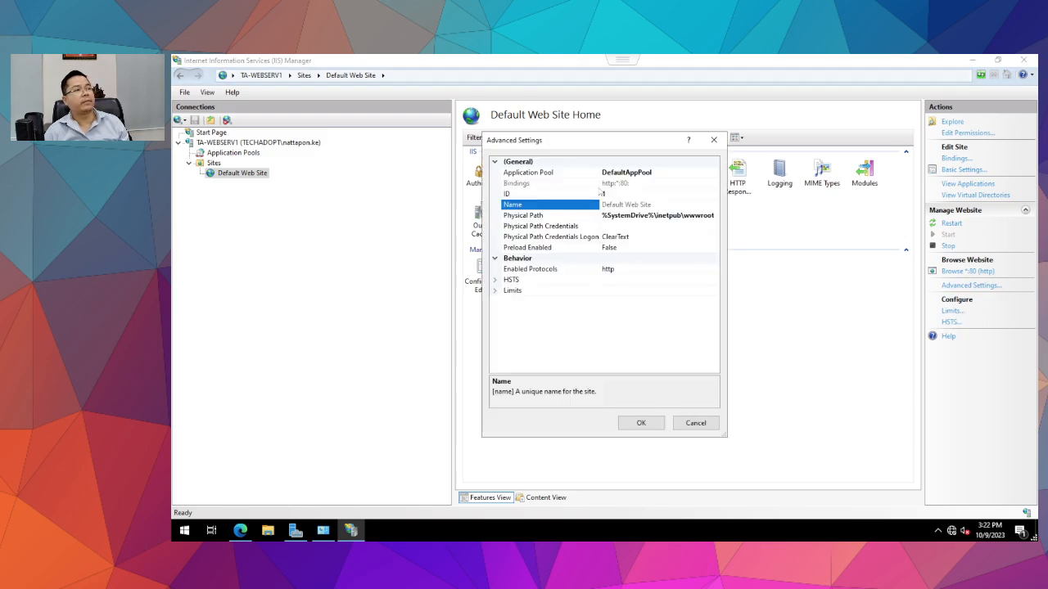
{"action": "left_click", "coordinate": [684, 176]}
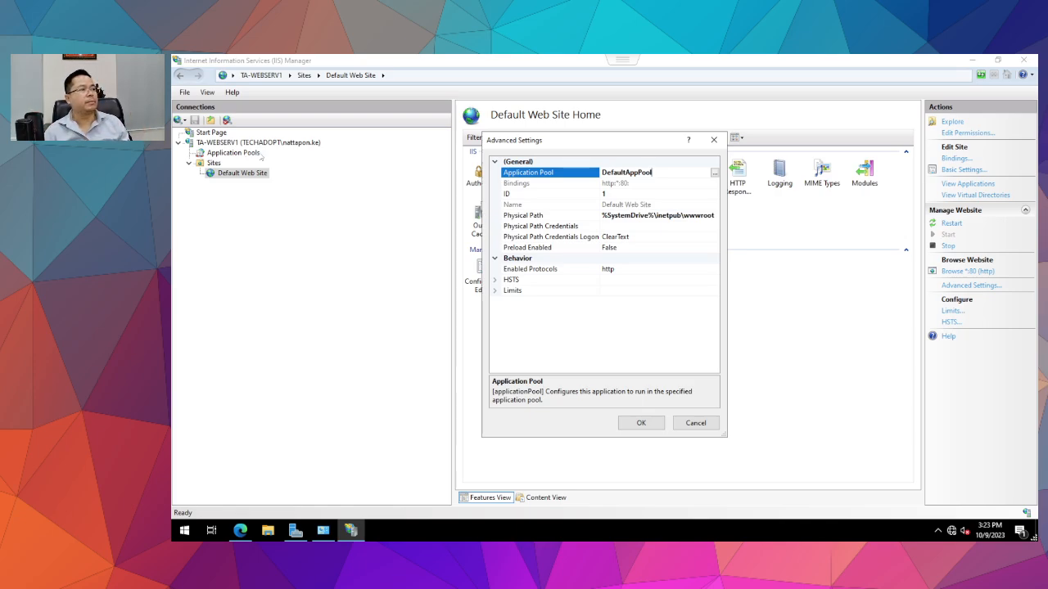
{"action": "left_click", "coordinate": [699, 424]}
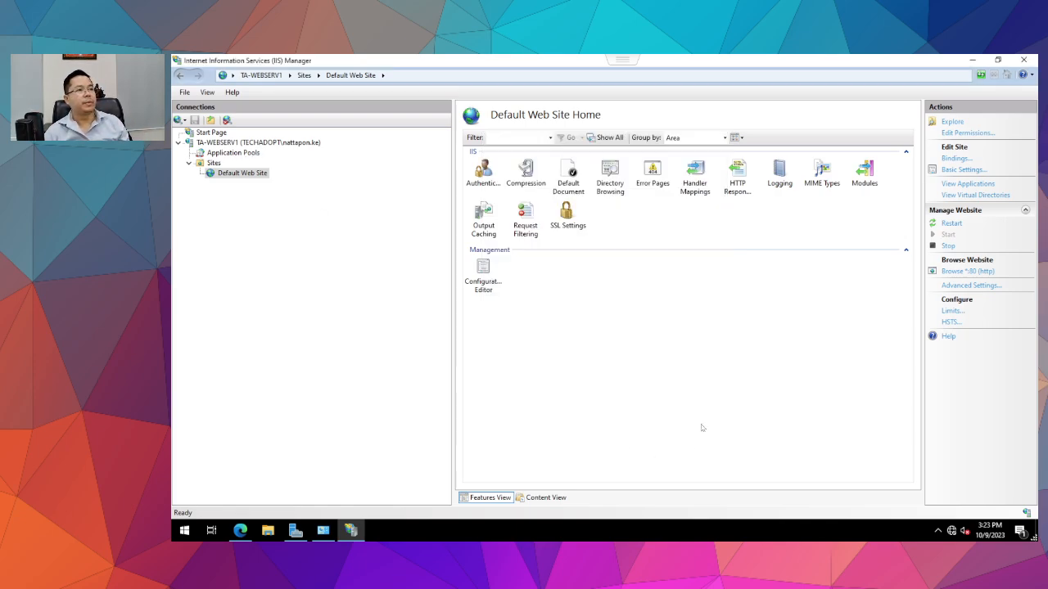
{"action": "left_click", "coordinate": [215, 165]}
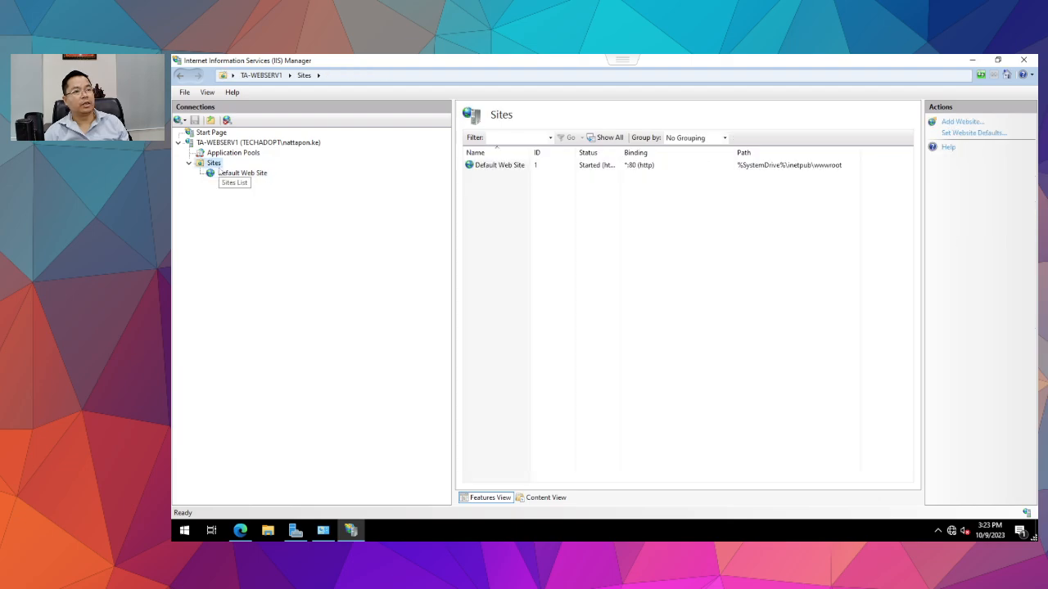
{"action": "left_click", "coordinate": [223, 175]}
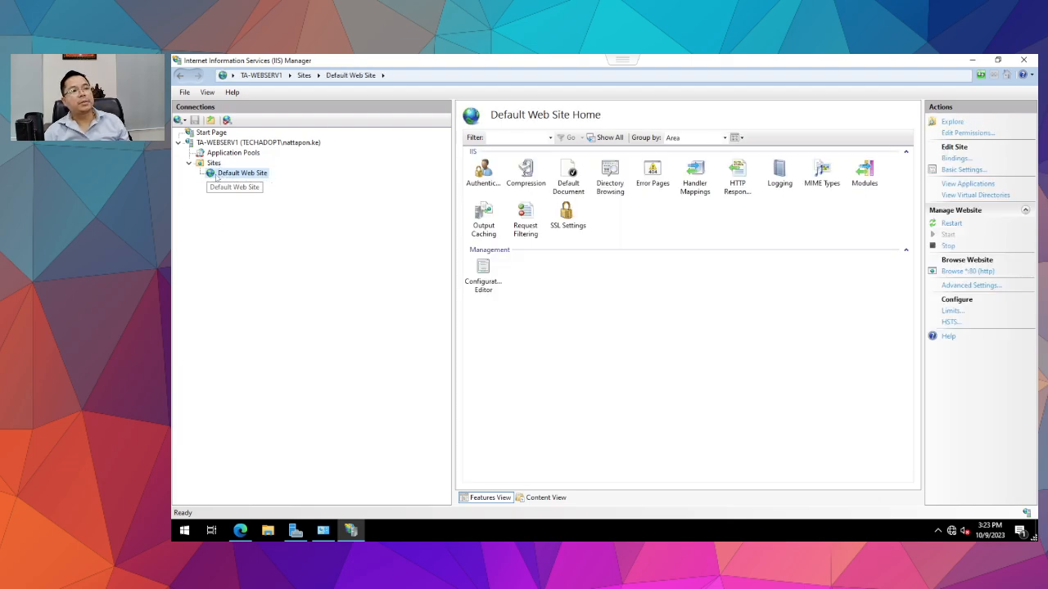
{"action": "right_click", "coordinate": [219, 176]}
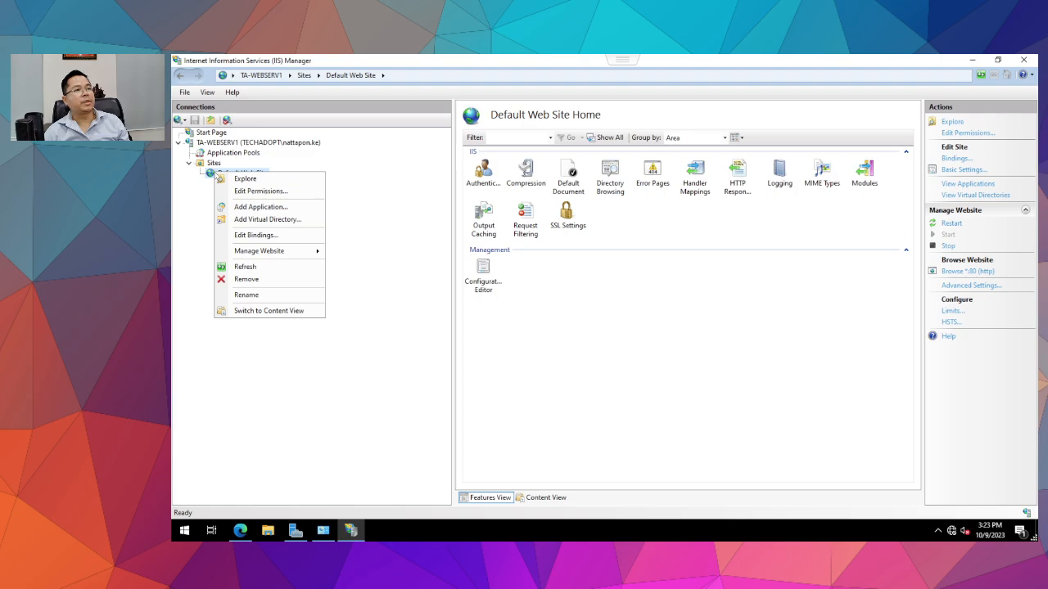
{"action": "left_click", "coordinate": [271, 237]}
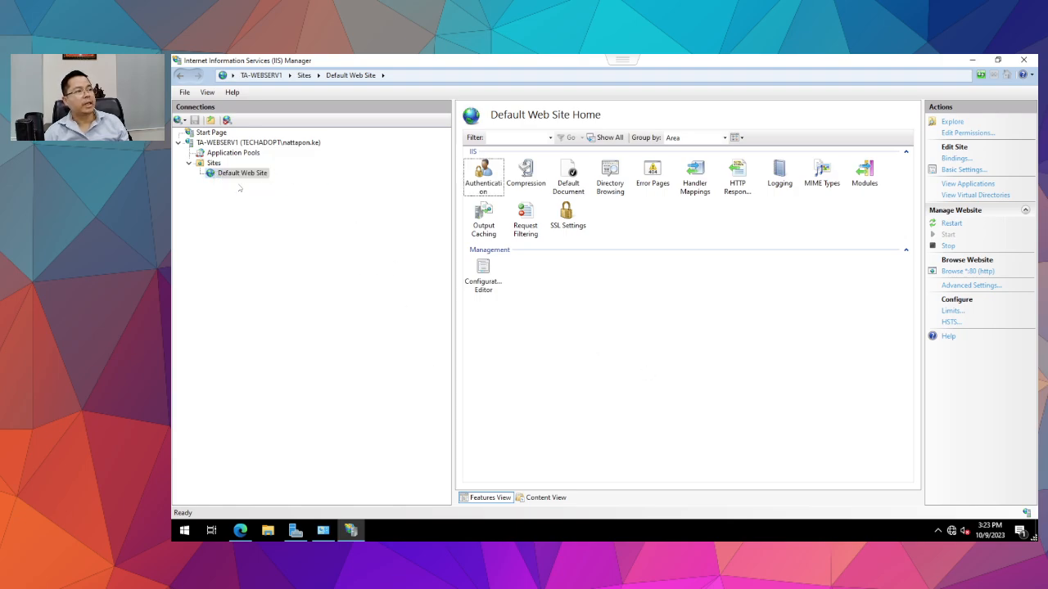
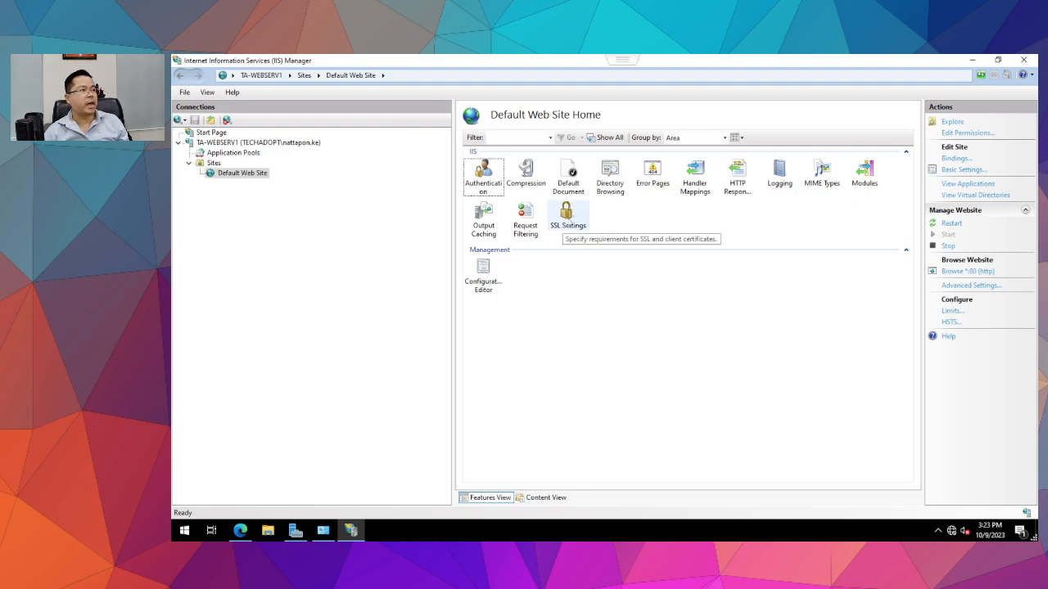
Peek at Default Web Site's SSL Settings, then return to the site's home page.
{"action": "double_click", "coordinate": [567, 217]}
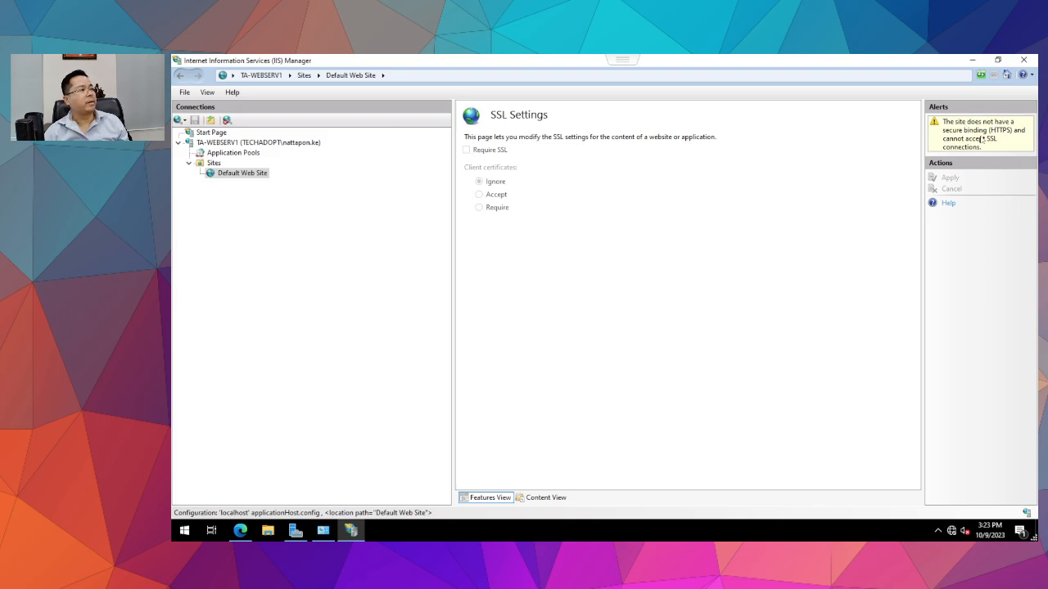
{"action": "left_click", "coordinate": [219, 173]}
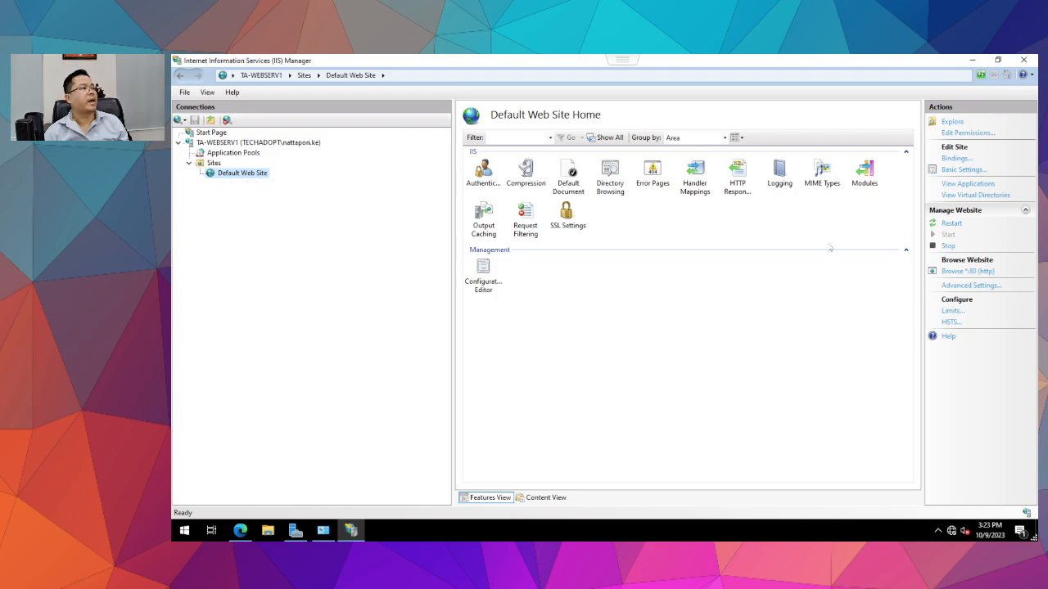
Add a trial http binding on port 443 to Default Web Site.
{"action": "left_click", "coordinate": [956, 158]}
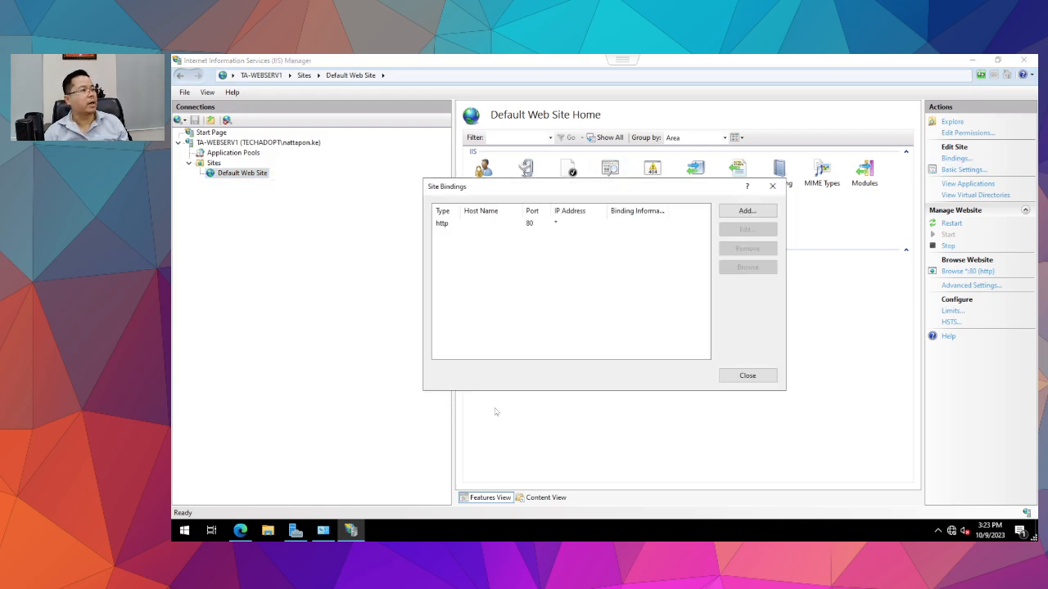
{"action": "left_click", "coordinate": [454, 229]}
{"action": "left_click", "coordinate": [745, 210]}
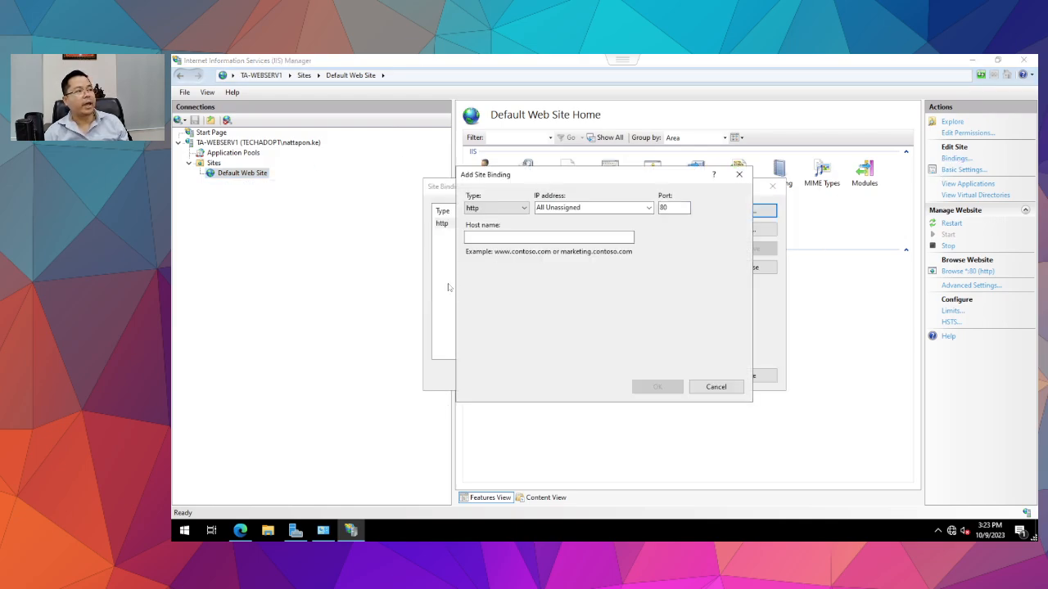
{"action": "left_click_drag", "start_coordinate": [683, 209], "coordinate": [206, 215]}
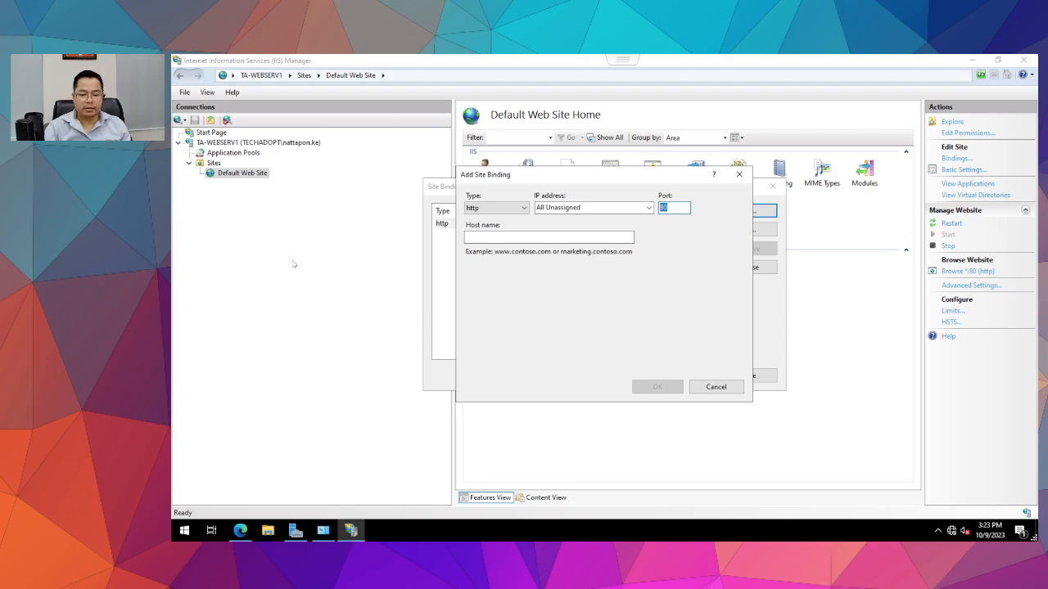
{"action": "type", "text": "443"}
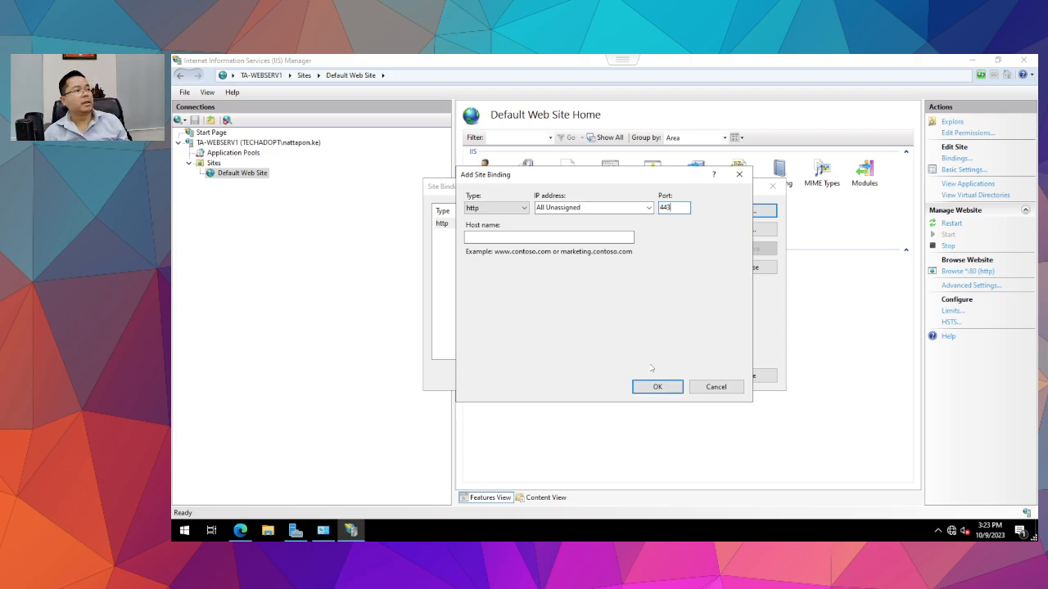
{"action": "left_click", "coordinate": [658, 386]}
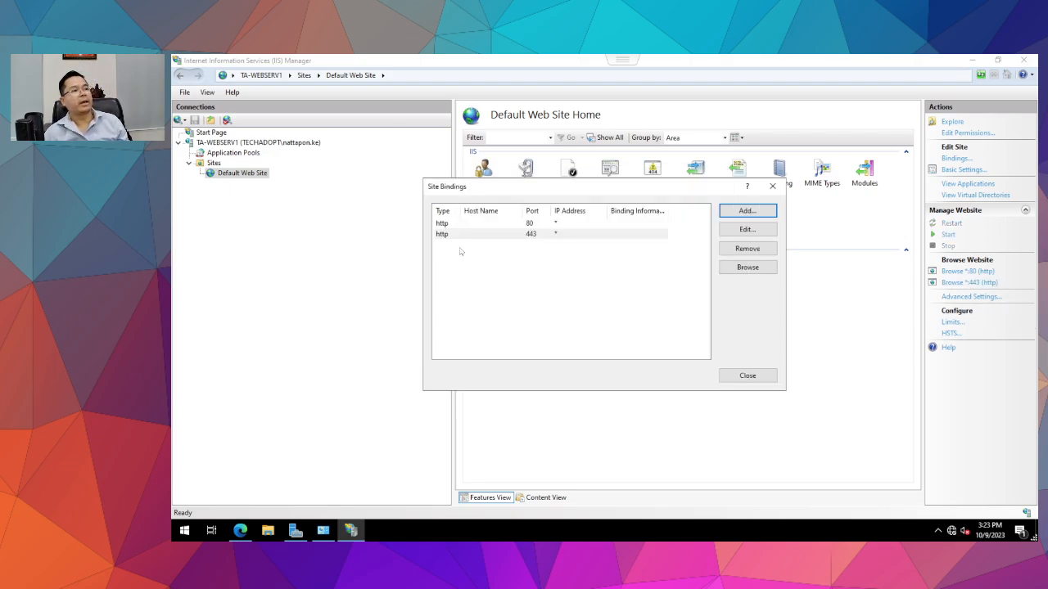
{"action": "left_click", "coordinate": [521, 234]}
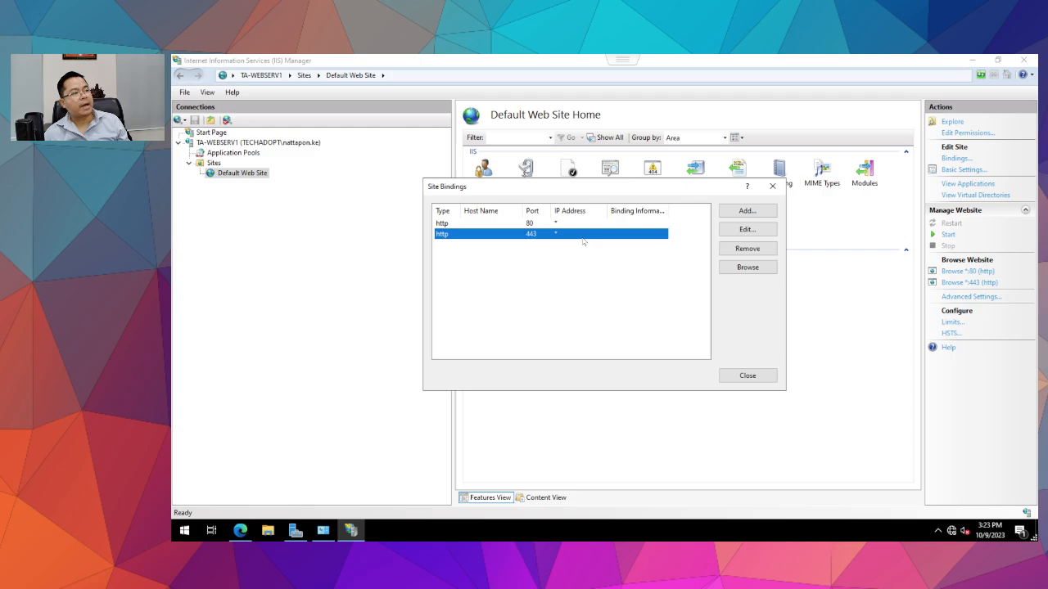
{"action": "left_click", "coordinate": [746, 229]}
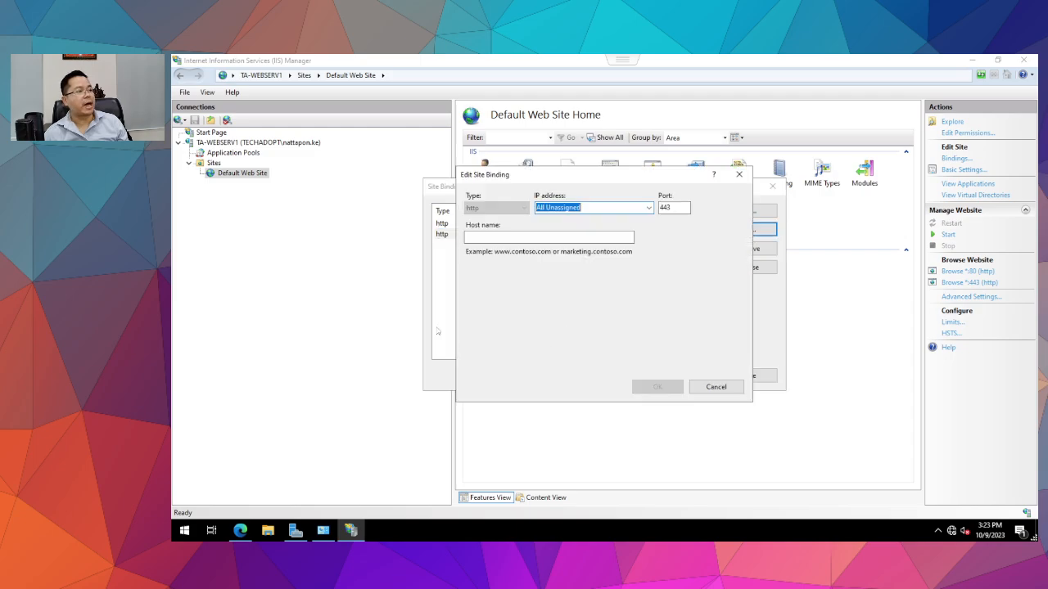
{"action": "left_click", "coordinate": [715, 388]}
{"action": "left_click", "coordinate": [748, 376]}
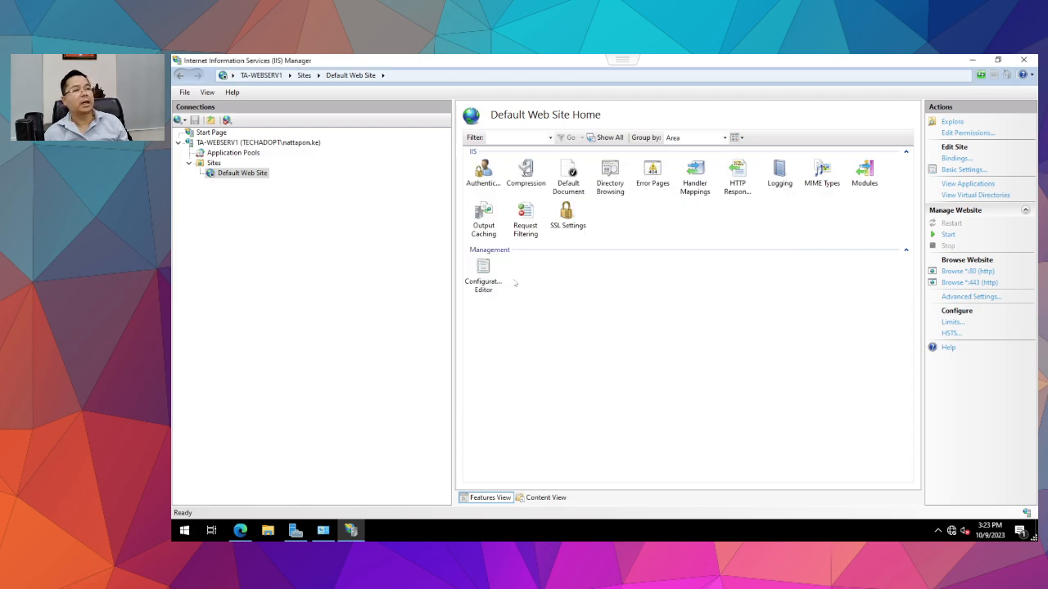
Try starting the site, dismiss the port conflict error, and remove the port 443 binding.
{"action": "left_click", "coordinate": [946, 235]}
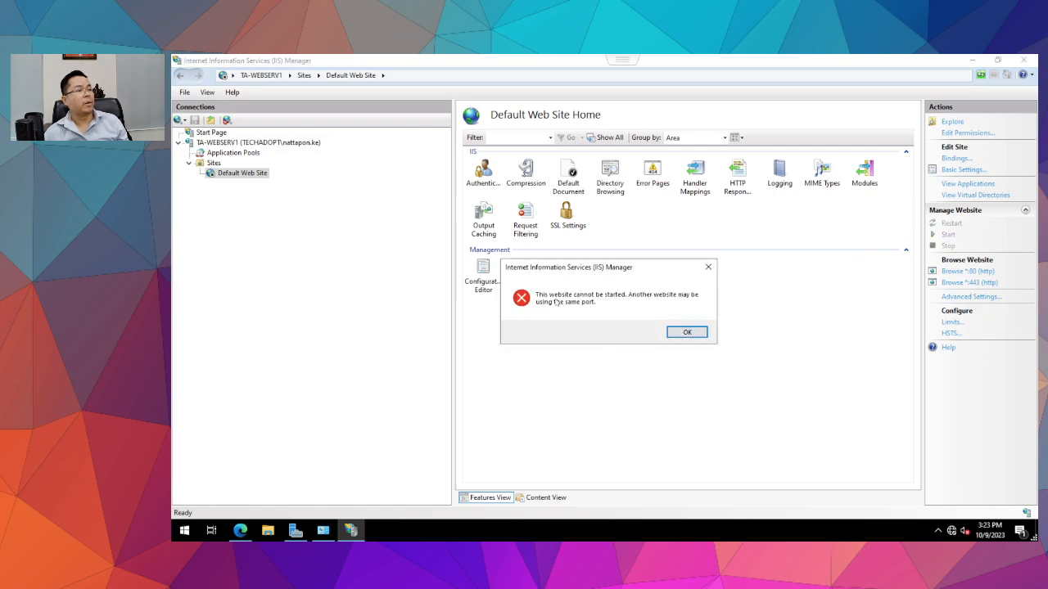
{"action": "left_click", "coordinate": [687, 332]}
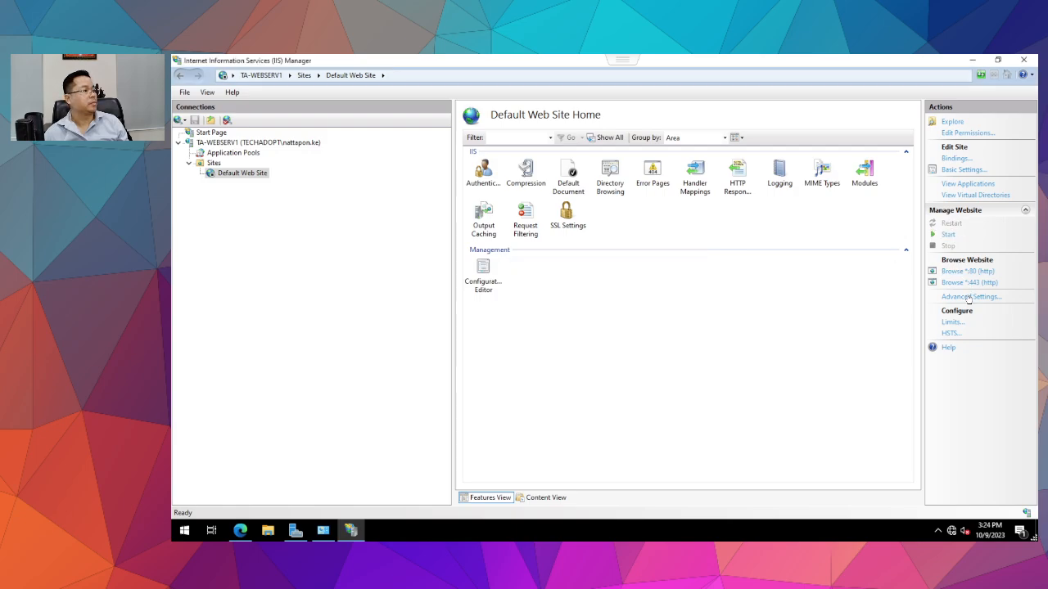
{"action": "left_click", "coordinate": [954, 158]}
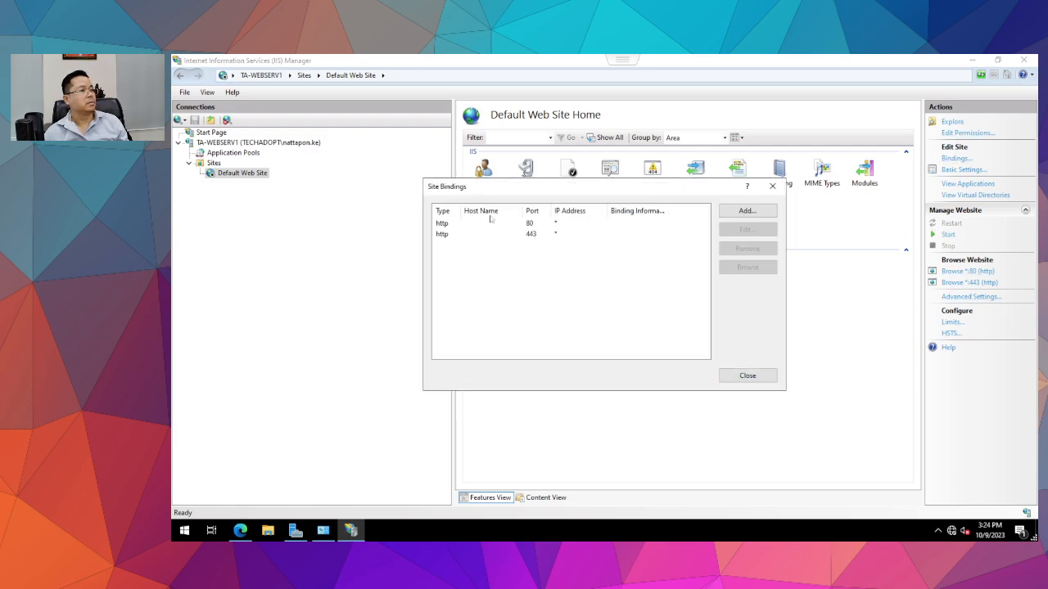
{"action": "left_click", "coordinate": [469, 235]}
{"action": "left_click", "coordinate": [747, 248]}
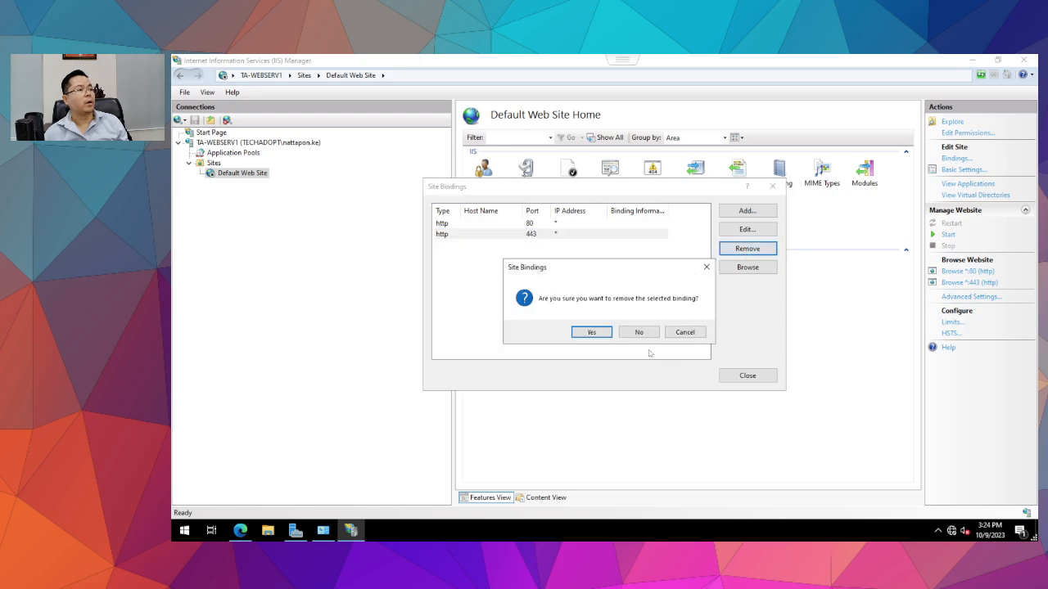
{"action": "left_click", "coordinate": [591, 333]}
{"action": "left_click", "coordinate": [747, 376]}
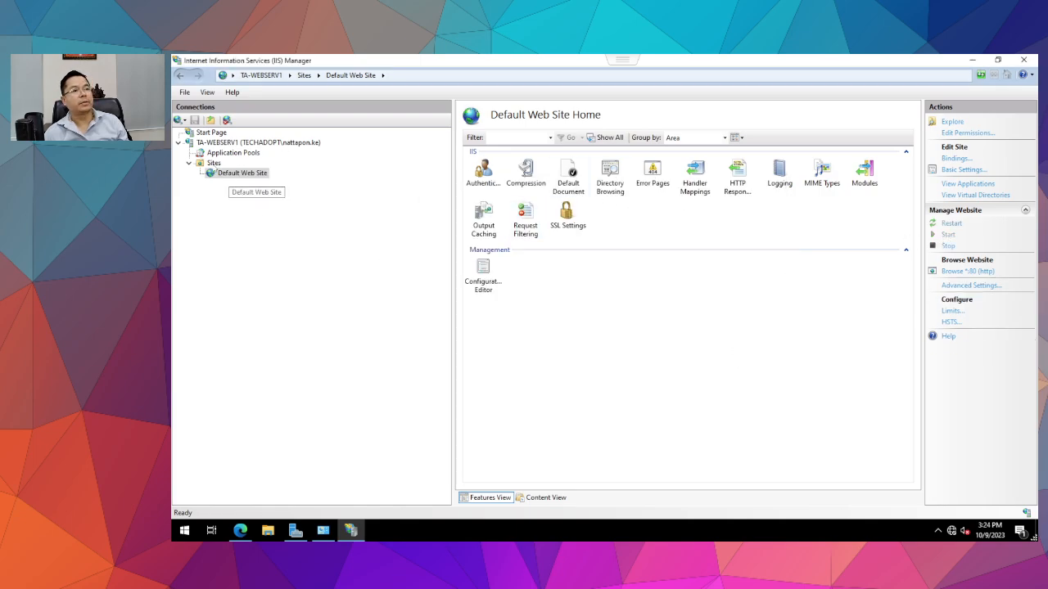
Inspect the port 80 binding's IP address options, leaving it on All Unassigned unchanged.
{"action": "left_click", "coordinate": [227, 173]}
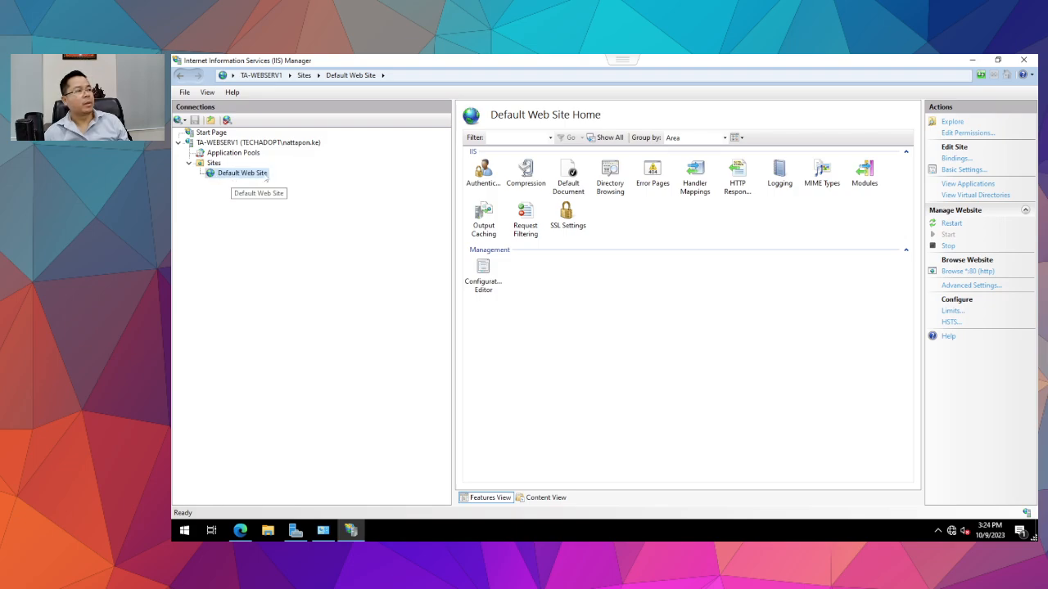
{"action": "left_click", "coordinate": [955, 158]}
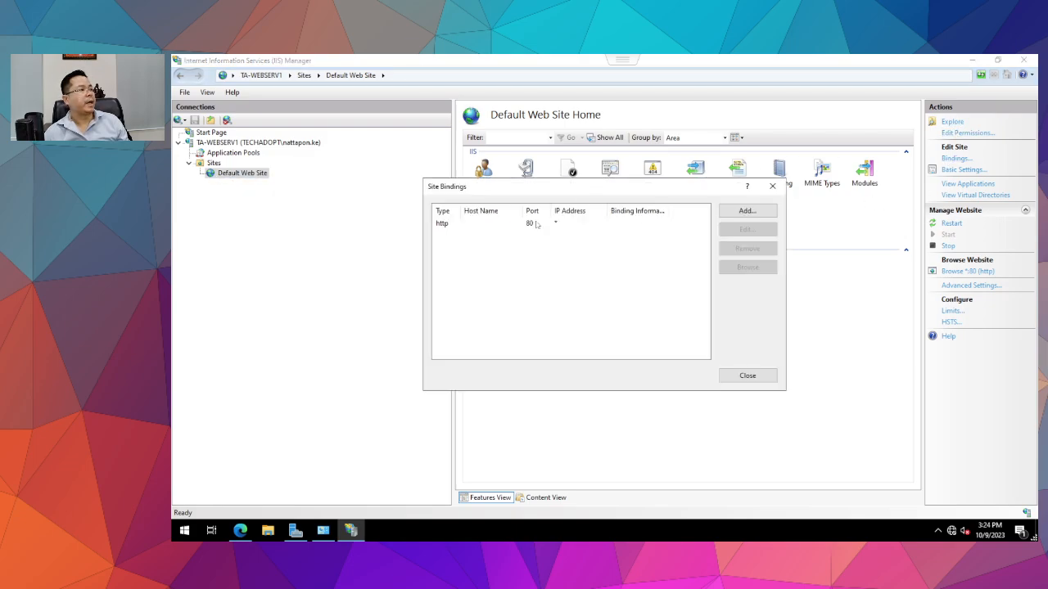
{"action": "left_click", "coordinate": [436, 226]}
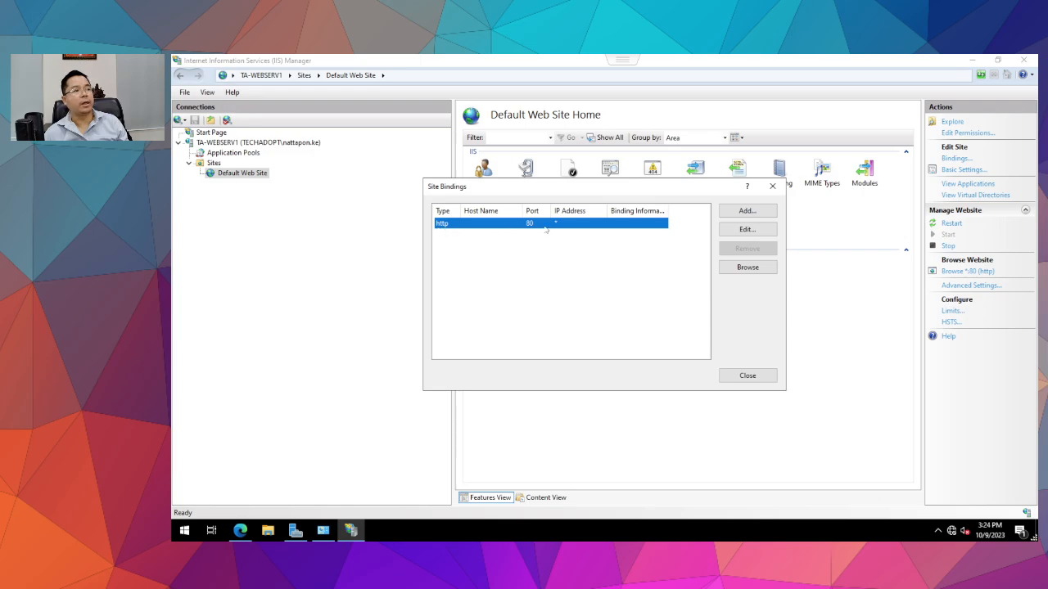
{"action": "left_click", "coordinate": [747, 229]}
{"action": "left_click", "coordinate": [648, 208]}
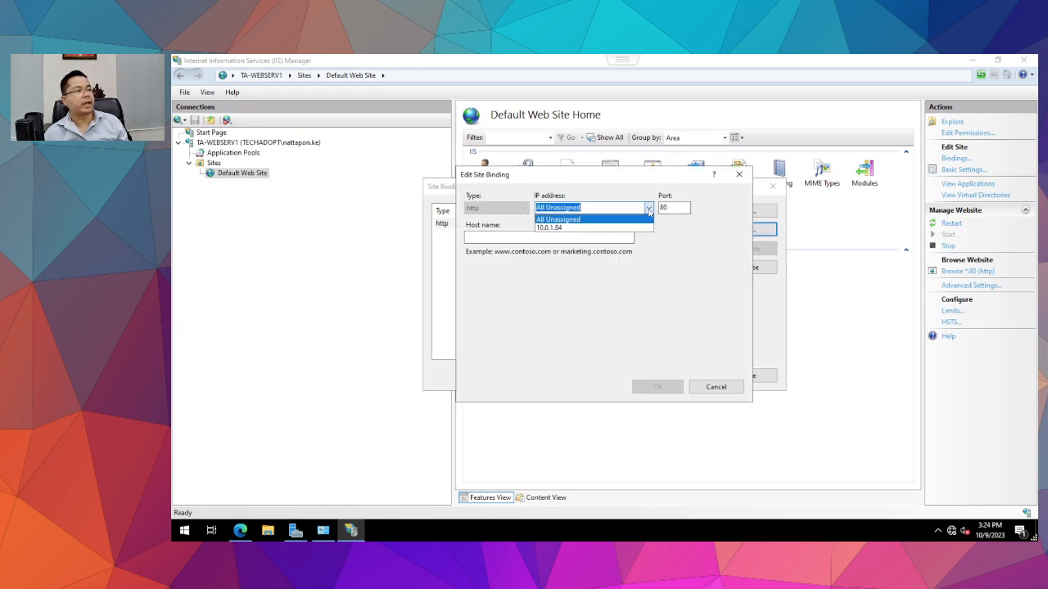
{"action": "left_click", "coordinate": [692, 381]}
{"action": "left_click", "coordinate": [724, 389]}
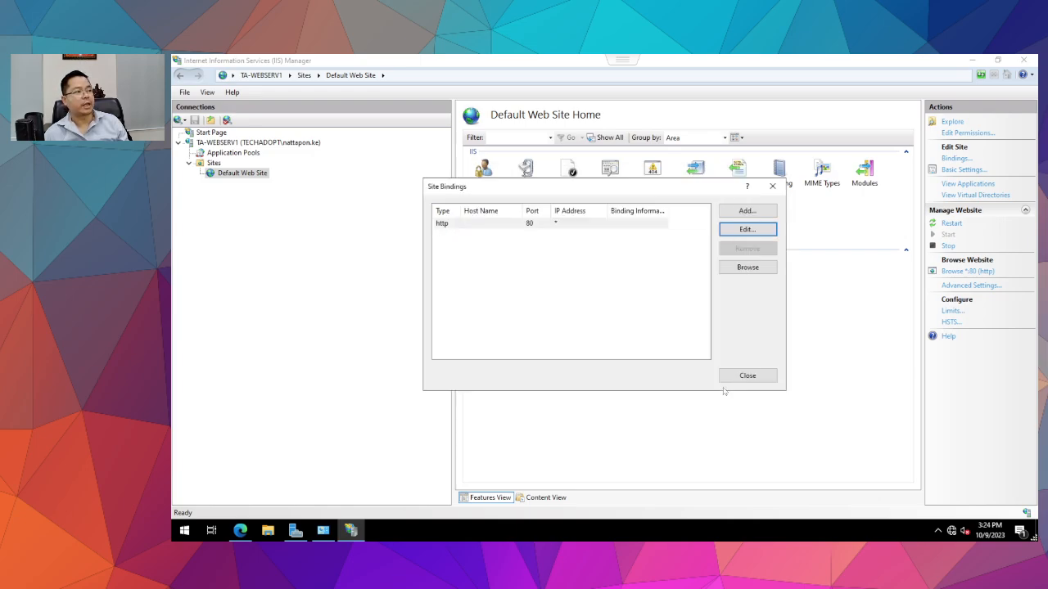
{"action": "left_click", "coordinate": [746, 376]}
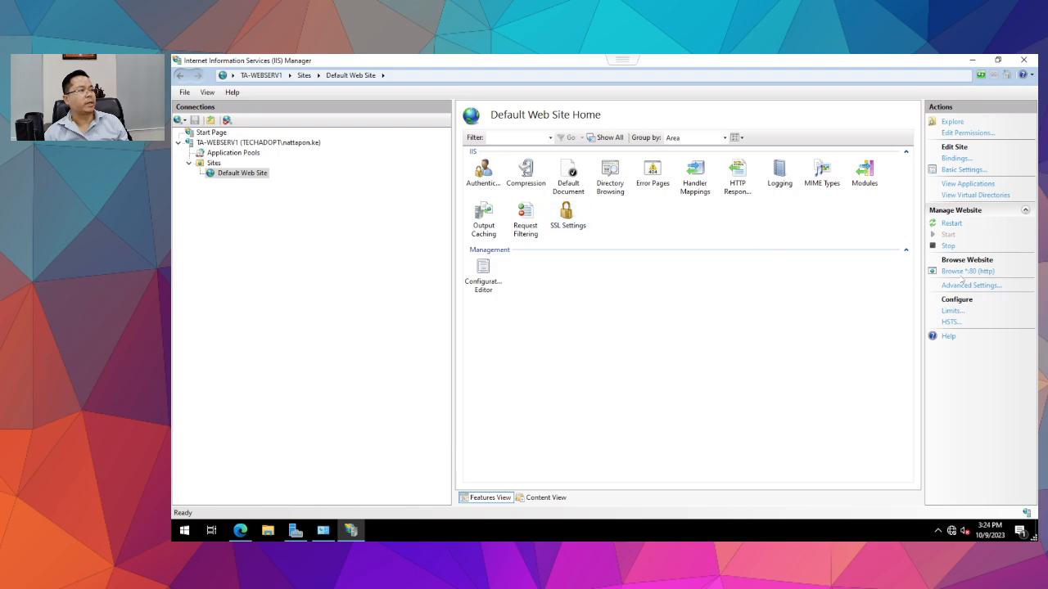
Add an http binding on port 81 to Default Web Site next to port 80.
{"action": "left_click", "coordinate": [954, 159]}
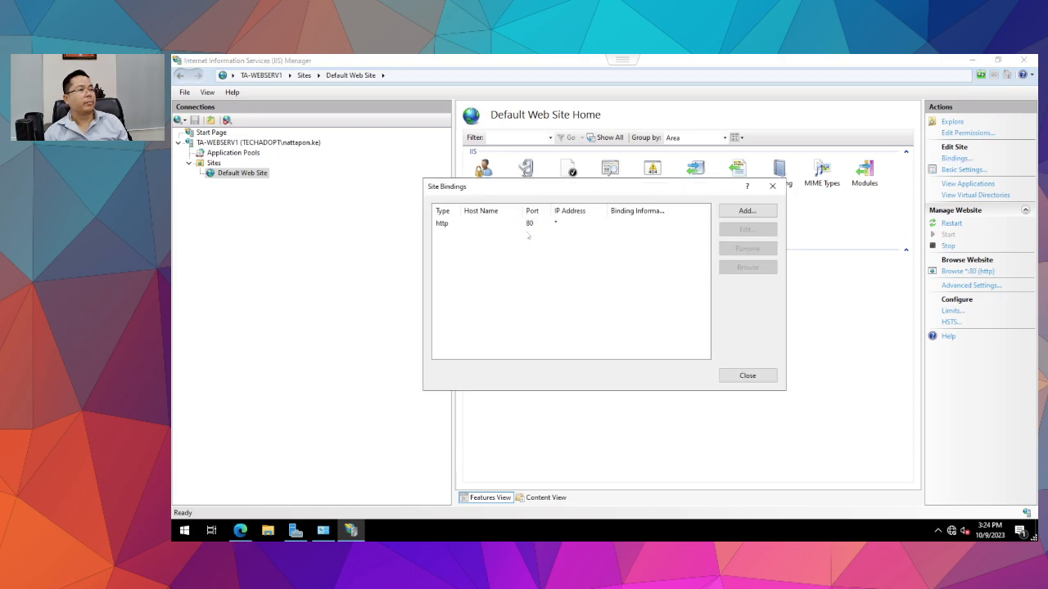
{"action": "left_click", "coordinate": [528, 224]}
{"action": "left_click", "coordinate": [744, 211]}
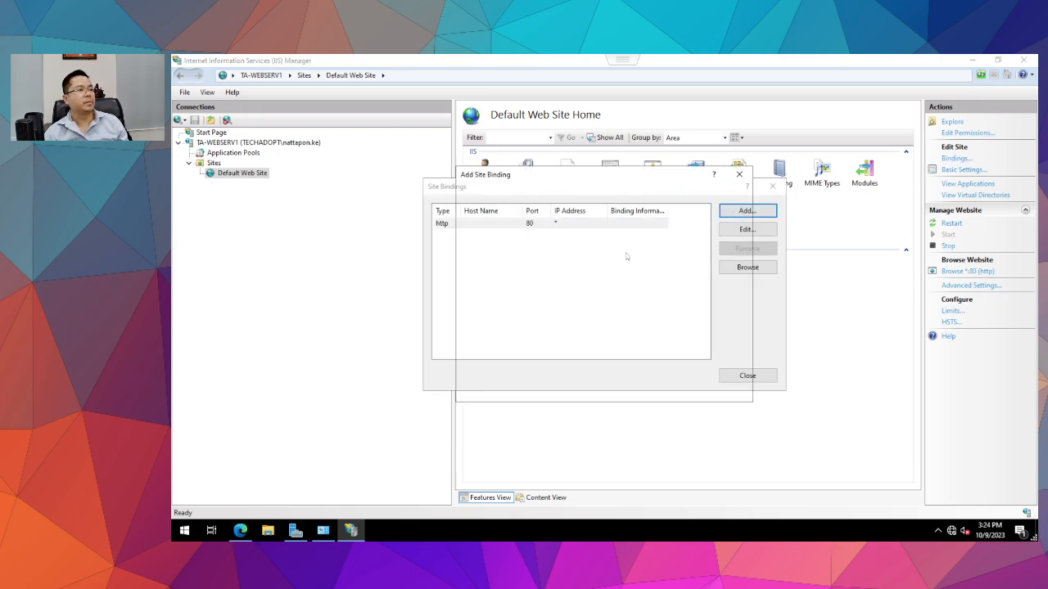
{"action": "left_click", "coordinate": [671, 209]}
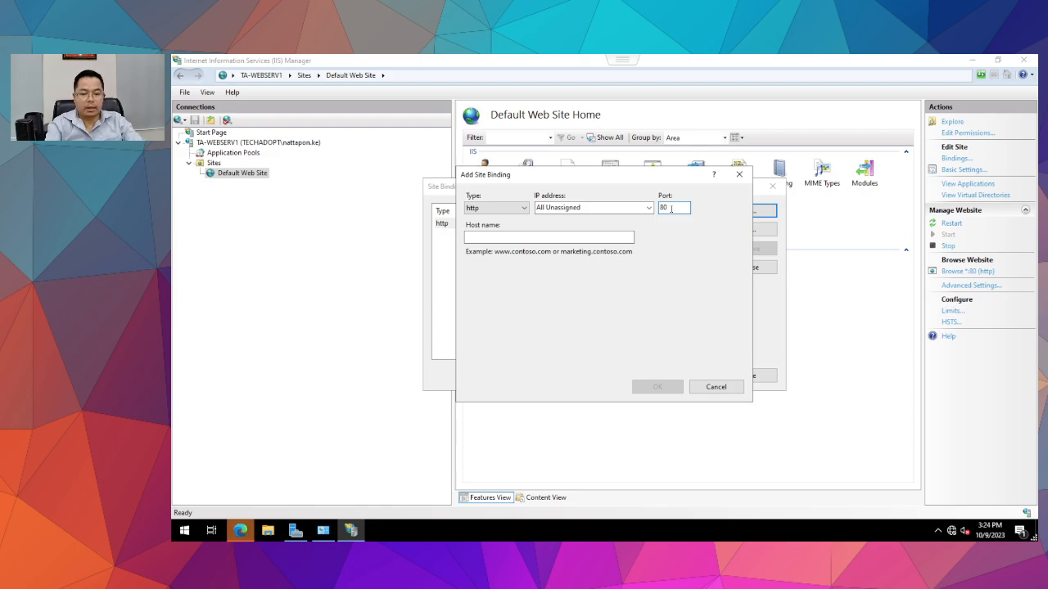
{"action": "key", "text": "BackSpace"}
{"action": "type", "text": "1"}
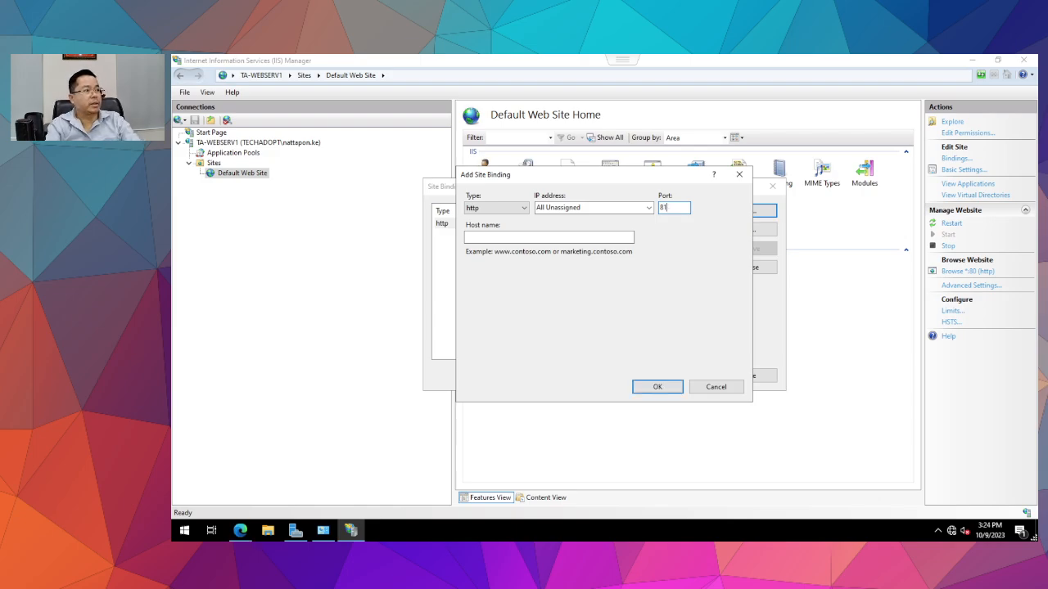
{"action": "left_click", "coordinate": [671, 390]}
{"action": "left_click", "coordinate": [557, 235]}
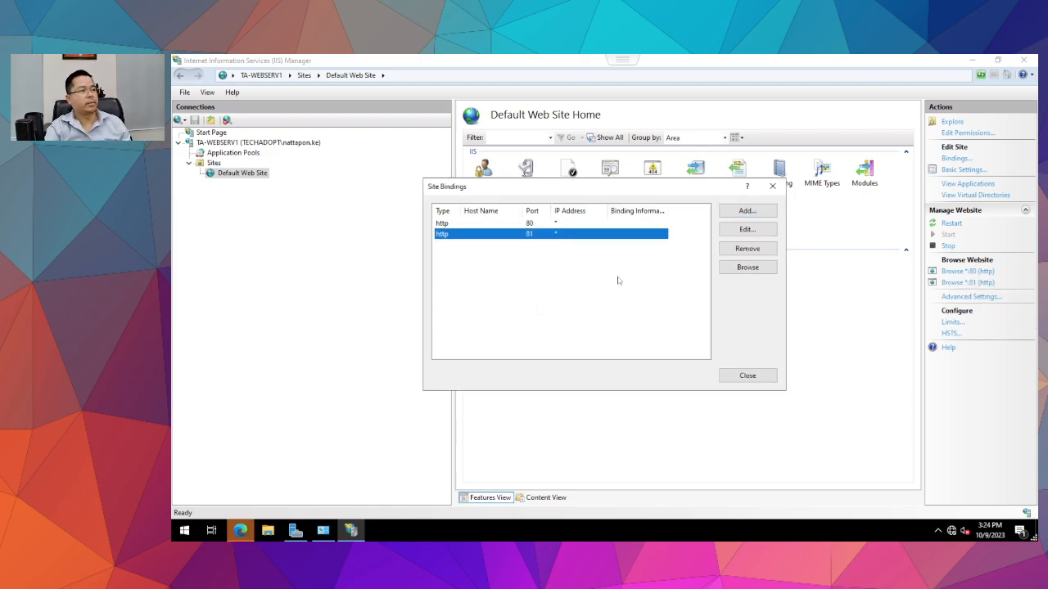
{"action": "left_click", "coordinate": [728, 378]}
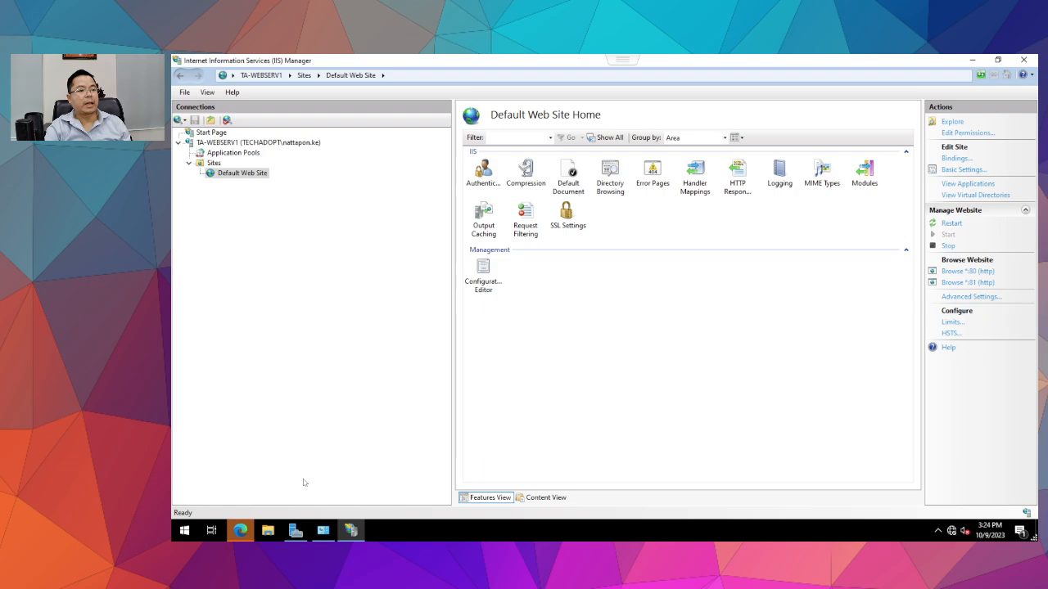
{"action": "left_click", "coordinate": [239, 531]}
Load localhost:81 in Edge to see the IIS welcome page, then return to IIS Manager.
{"action": "left_click", "coordinate": [380, 83]}
{"action": "left_click", "coordinate": [381, 85]}
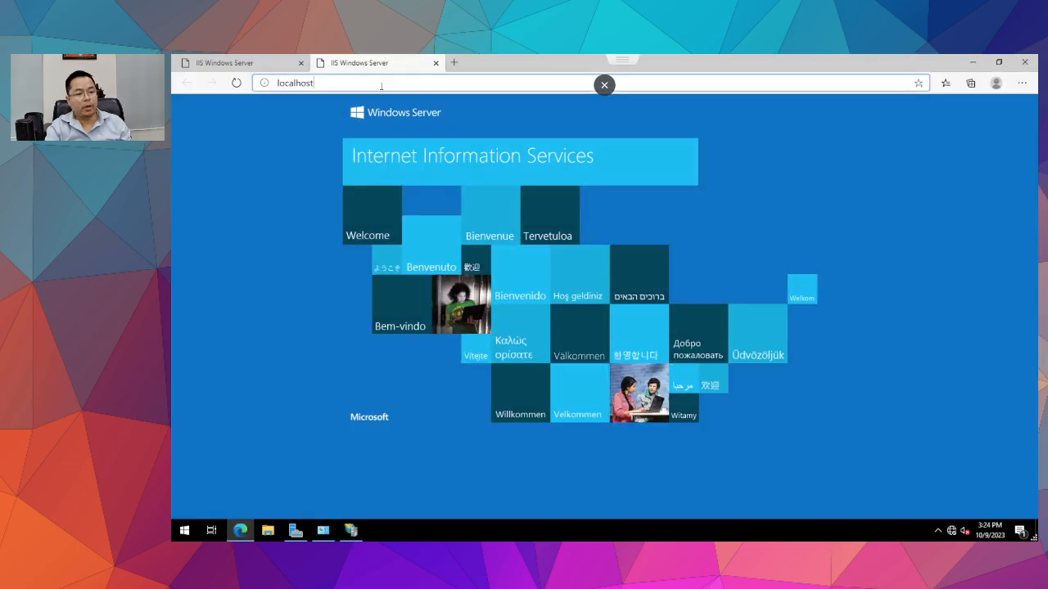
{"action": "type", "text": ":81"}
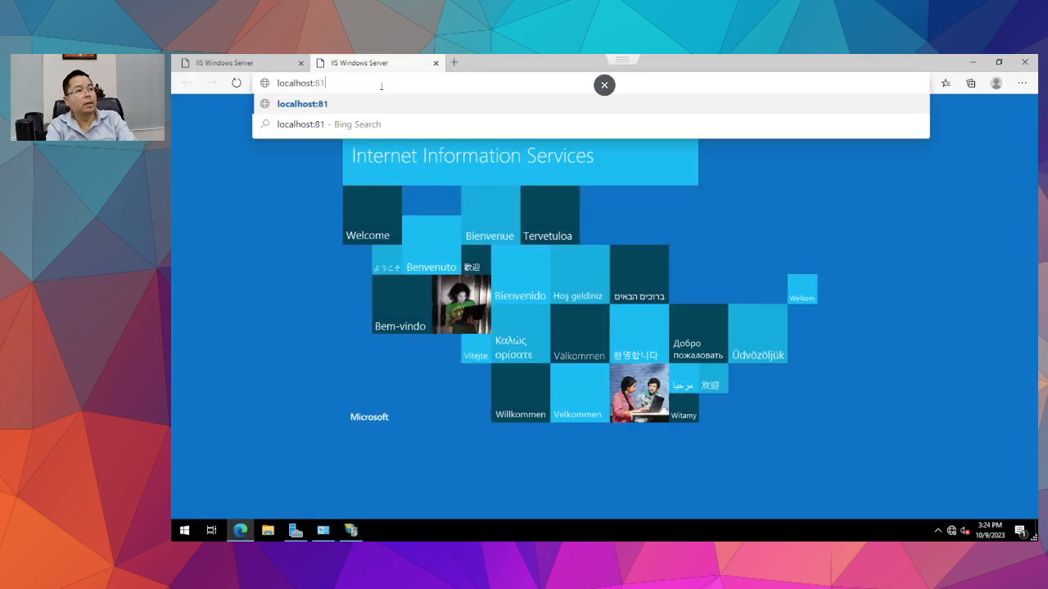
{"action": "key", "text": "Return"}
{"action": "left_click", "coordinate": [270, 82]}
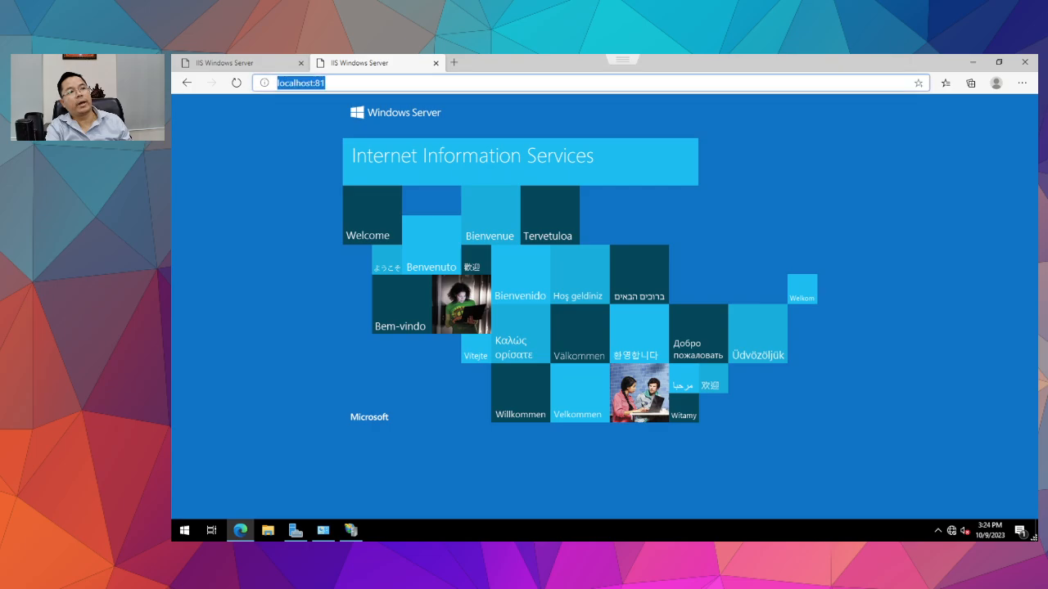
{"action": "left_click", "coordinate": [350, 532]}
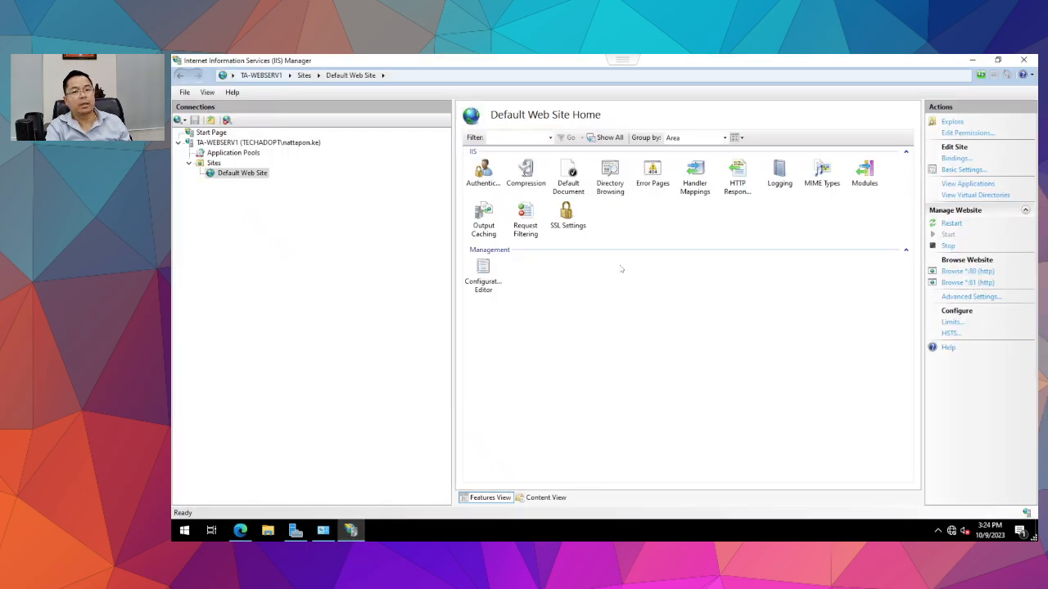
{"action": "left_click", "coordinate": [214, 163]}
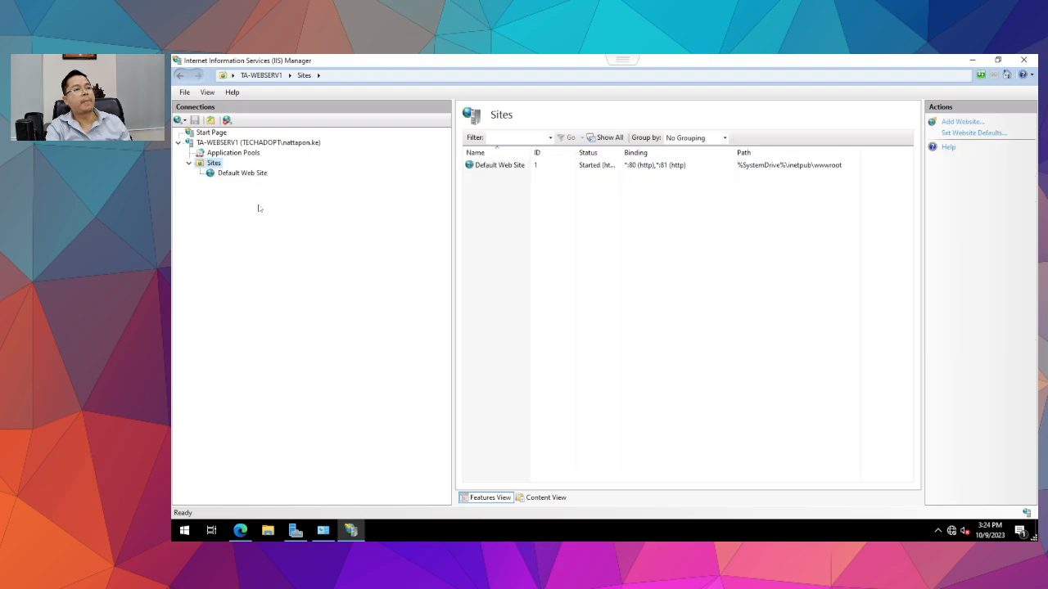
{"action": "left_click", "coordinate": [248, 176]}
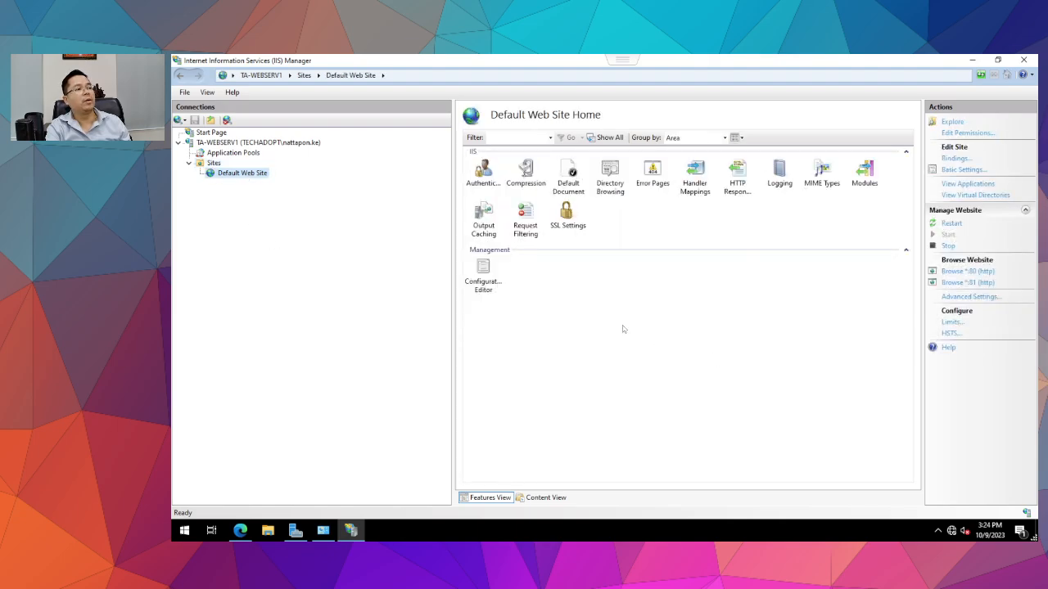
{"action": "double_click", "coordinate": [478, 171]}
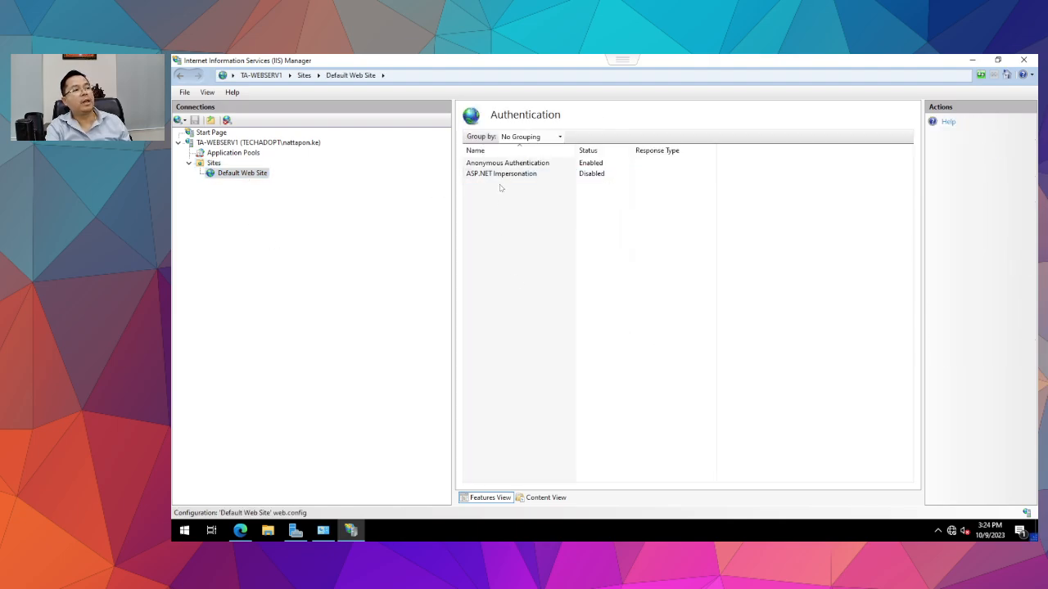
{"action": "left_click", "coordinate": [214, 163]}
{"action": "left_click", "coordinate": [242, 172]}
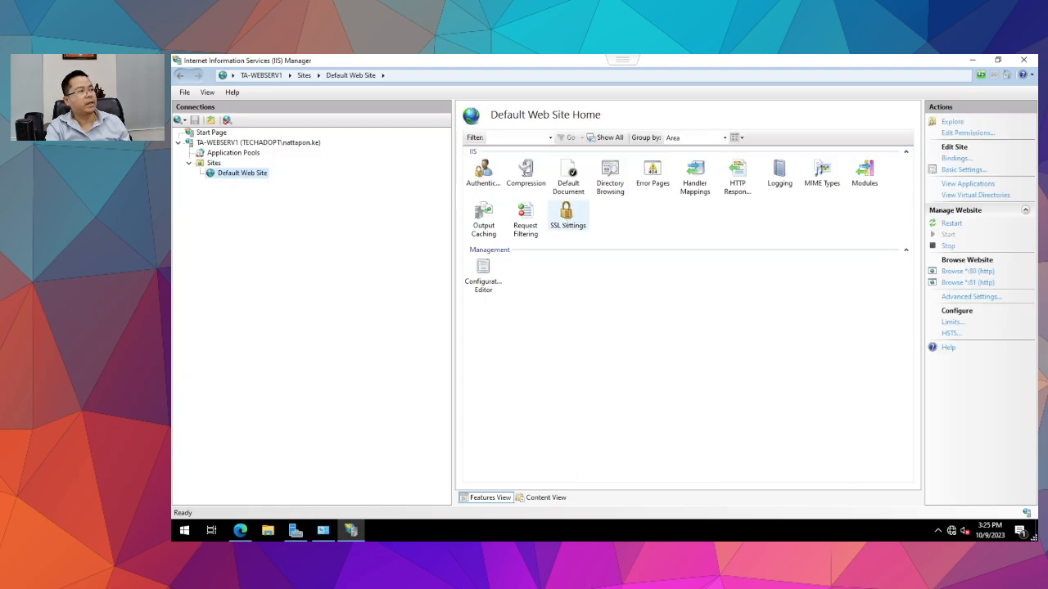
{"action": "left_click", "coordinate": [571, 219]}
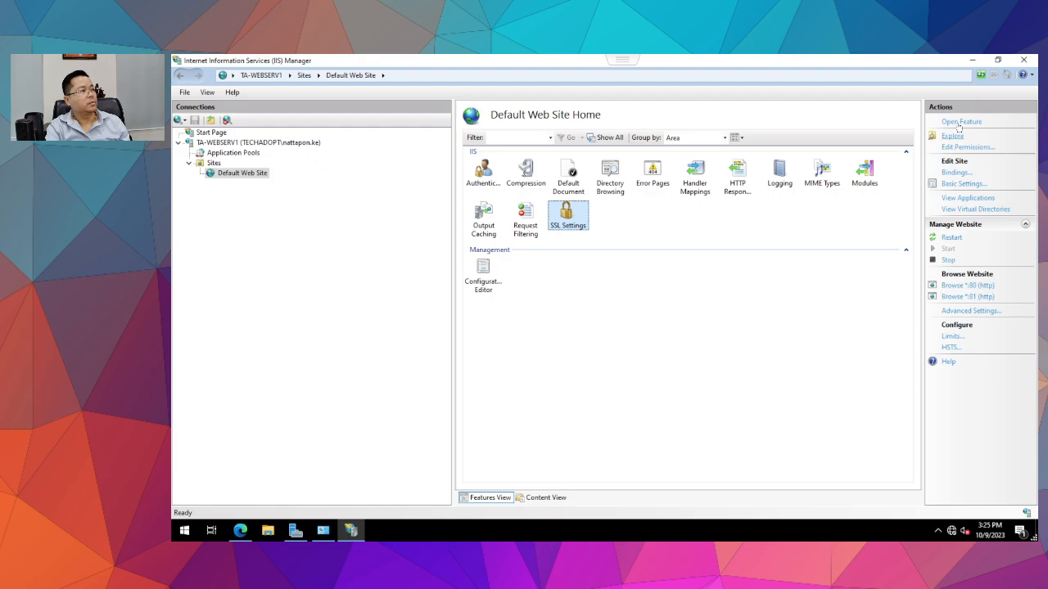
Add an http binding on port 443 bound to 10.0.1.84 for Default Web Site.
{"action": "left_click", "coordinate": [955, 173]}
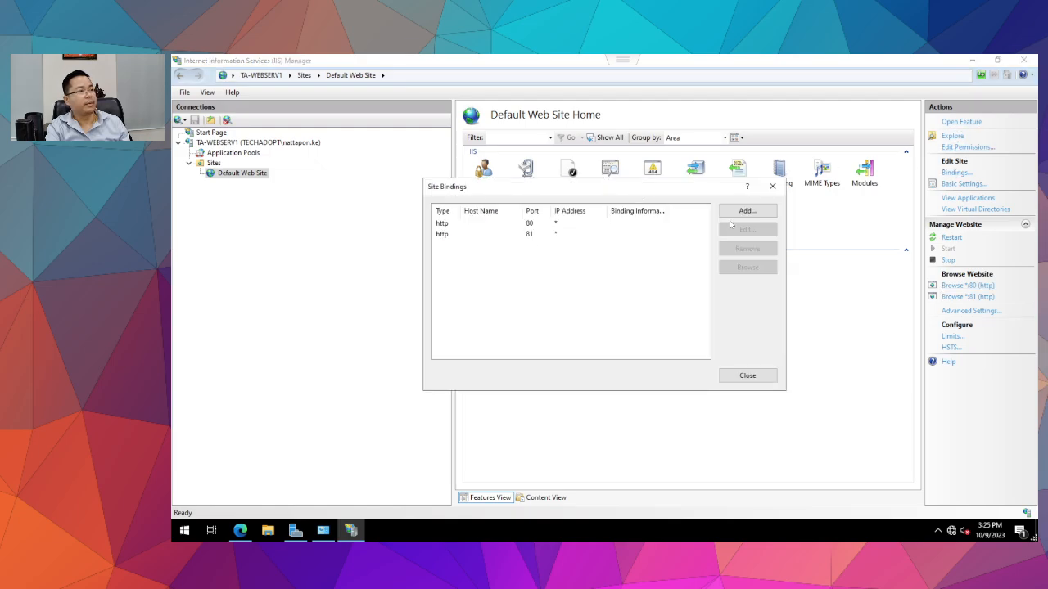
{"action": "left_click", "coordinate": [736, 212]}
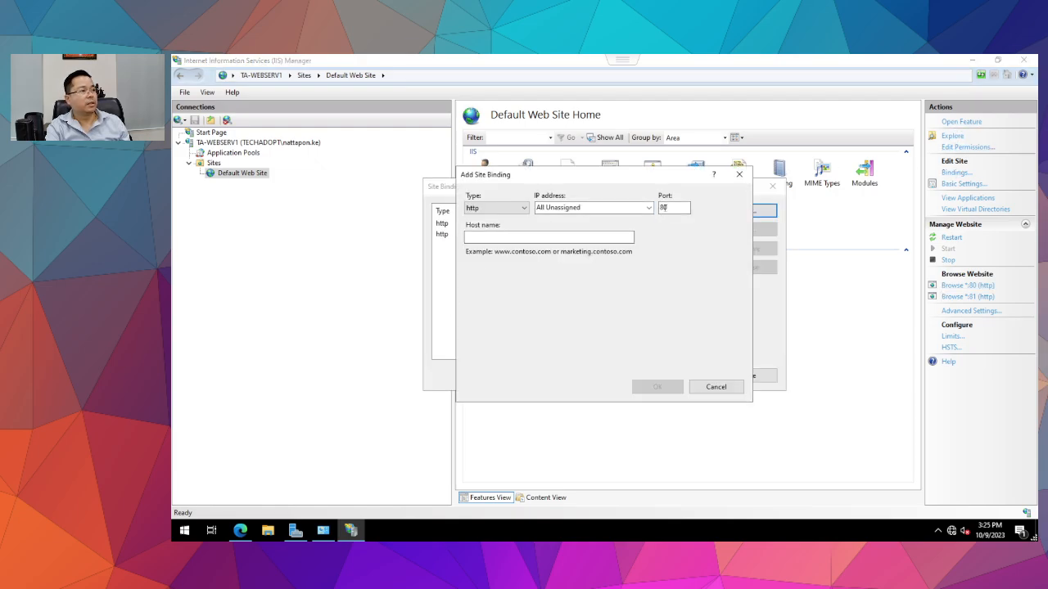
{"action": "double_click", "coordinate": [664, 208]}
{"action": "type", "text": "443"}
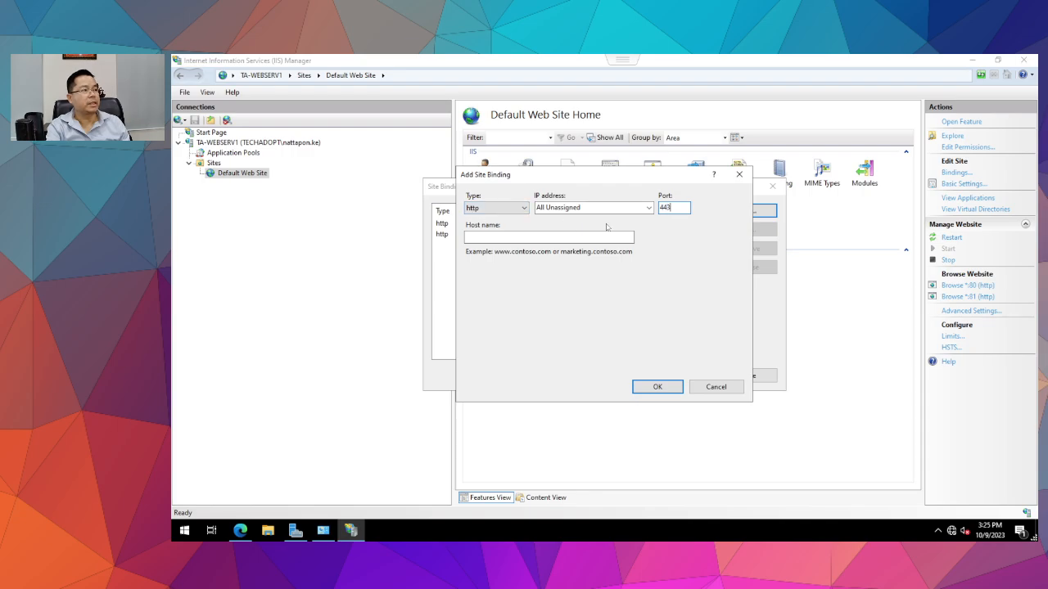
{"action": "left_click", "coordinate": [637, 209]}
{"action": "left_click", "coordinate": [597, 229]}
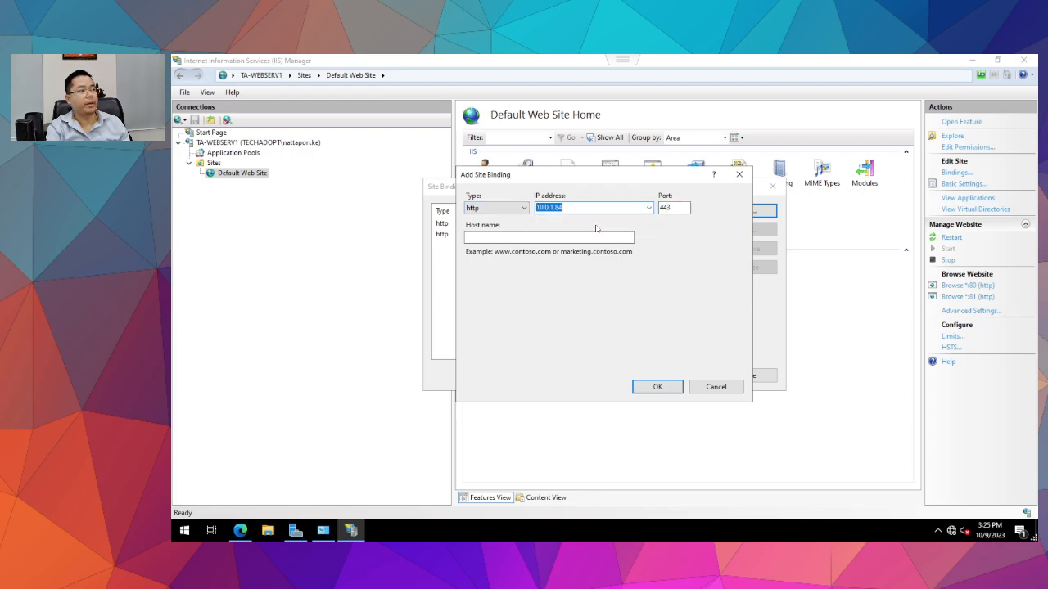
{"action": "left_click", "coordinate": [657, 385]}
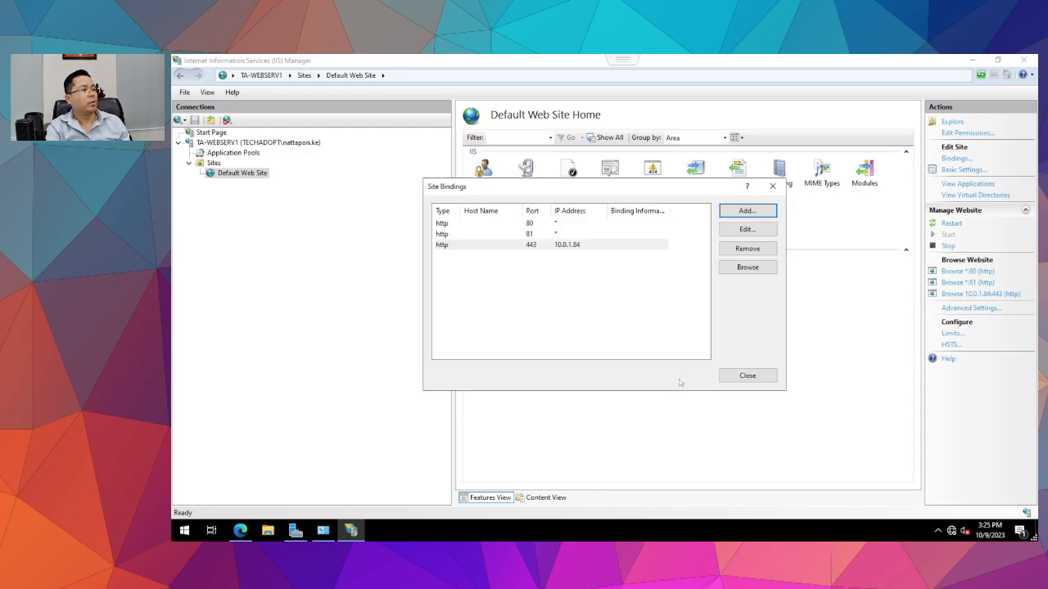
{"action": "left_click", "coordinate": [518, 246]}
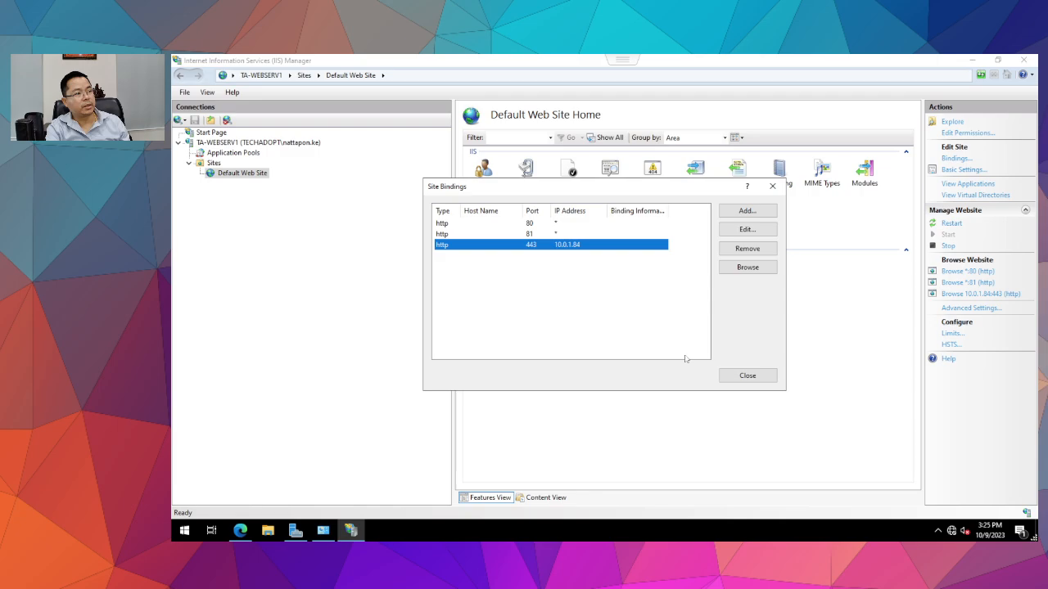
{"action": "left_click", "coordinate": [747, 375]}
{"action": "left_click", "coordinate": [215, 172]}
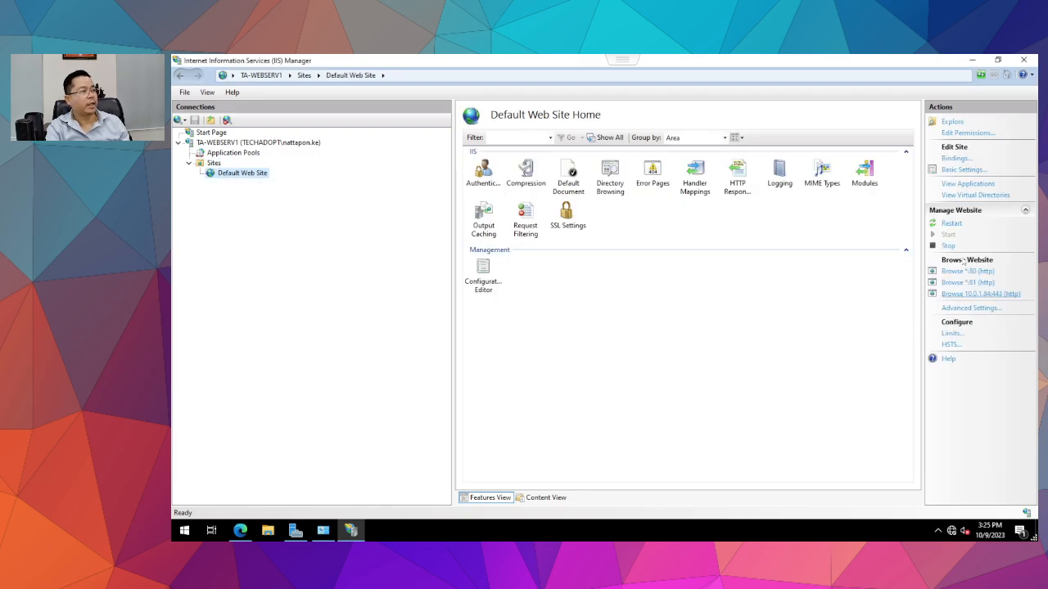
Change the port 443 binding's IP address to All Unassigned.
{"action": "left_click", "coordinate": [955, 158]}
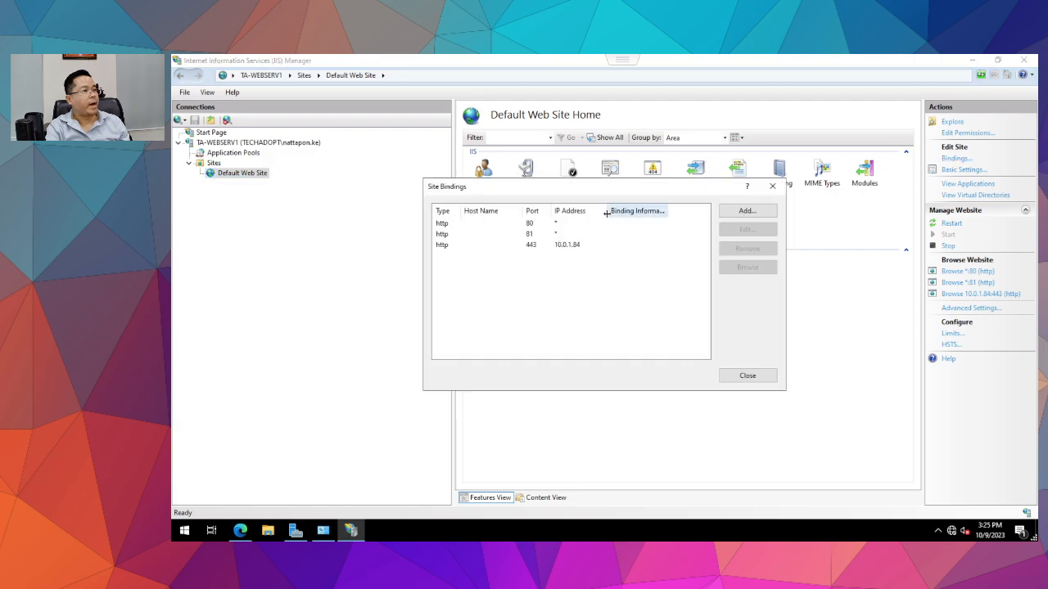
{"action": "left_click", "coordinate": [577, 235]}
{"action": "left_click", "coordinate": [572, 245]}
{"action": "left_click", "coordinate": [747, 229]}
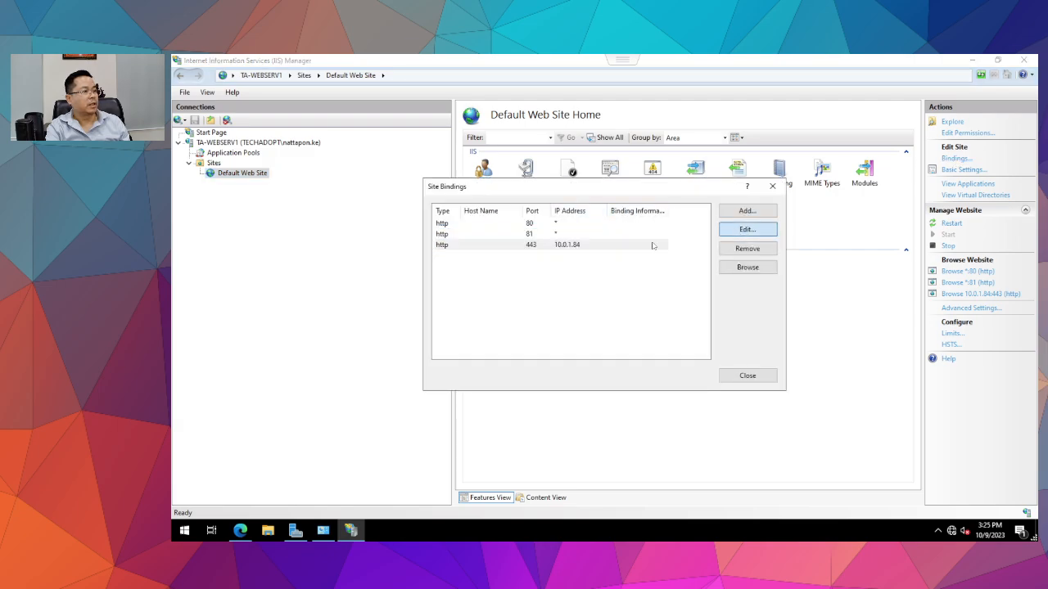
{"action": "left_click", "coordinate": [647, 208]}
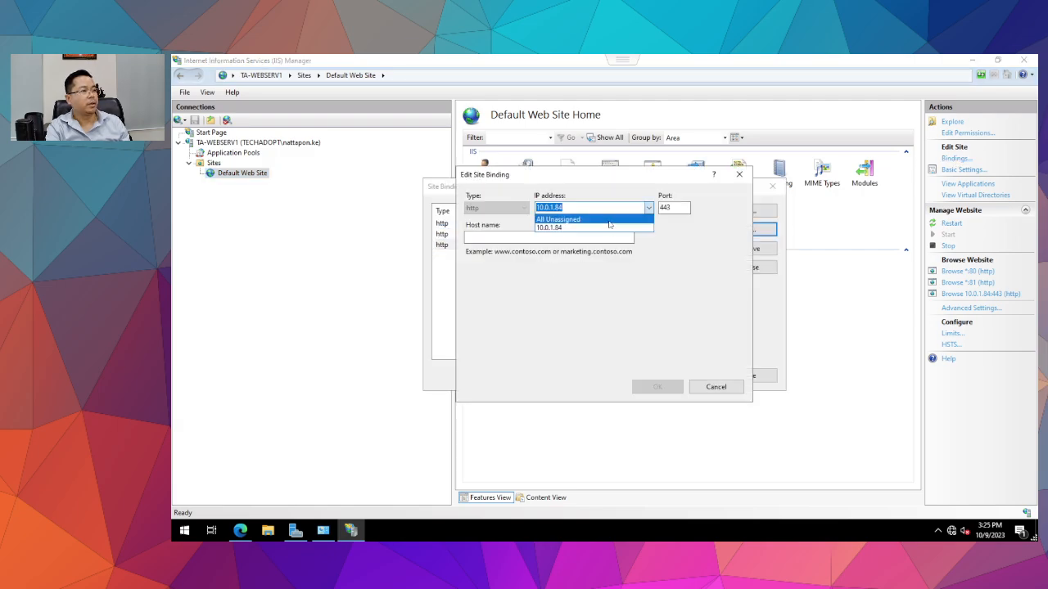
{"action": "left_click", "coordinate": [605, 228]}
{"action": "left_click", "coordinate": [659, 386]}
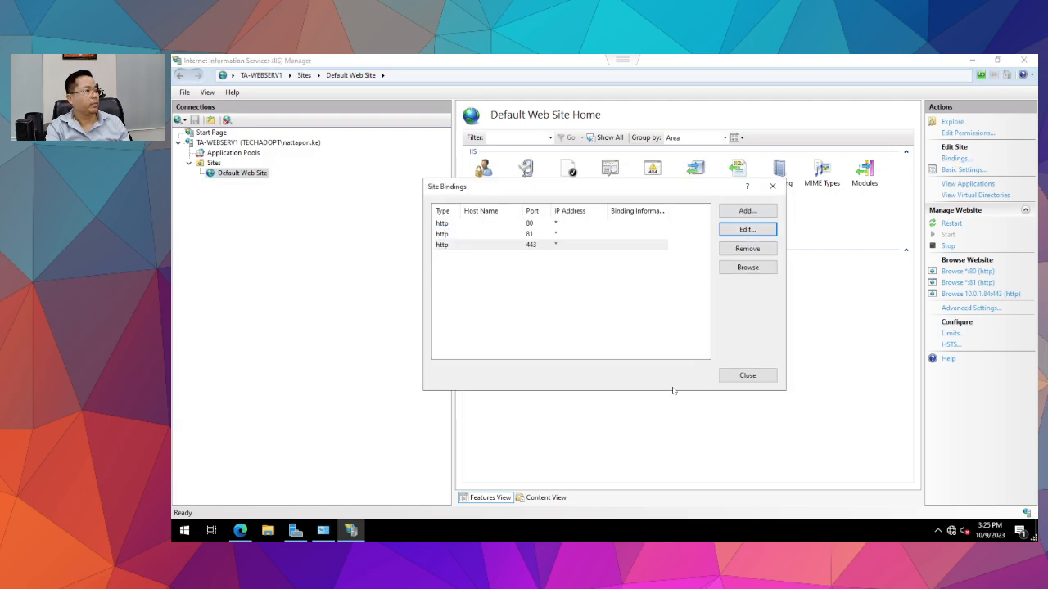
{"action": "left_click", "coordinate": [733, 376]}
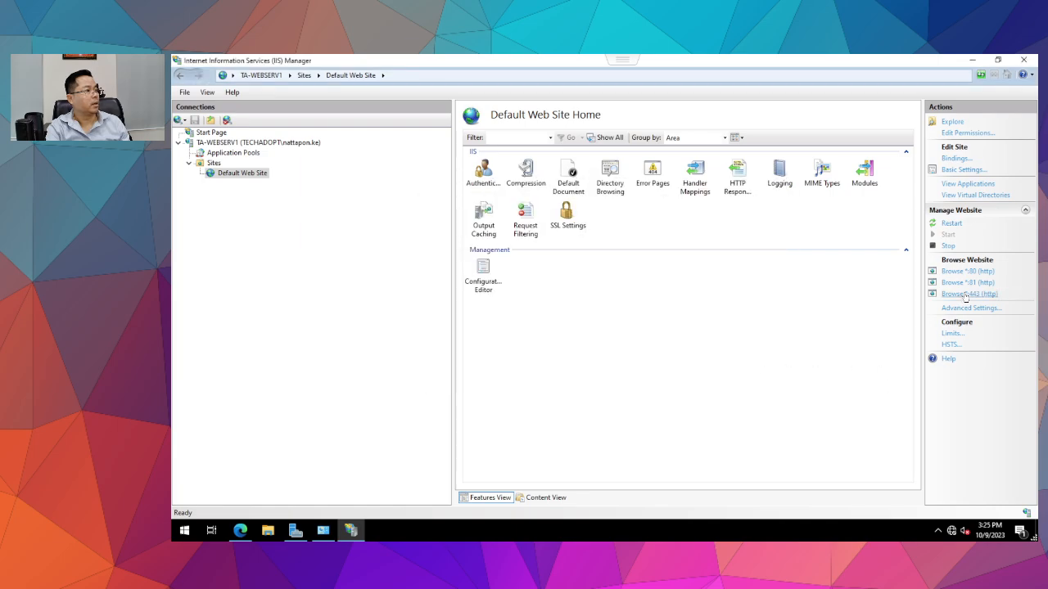
Check the 10.0.1.84, localhost:81 and localhost:443 tabs in Edge, reloading 10.0.1.84.
{"action": "left_click", "coordinate": [240, 530]}
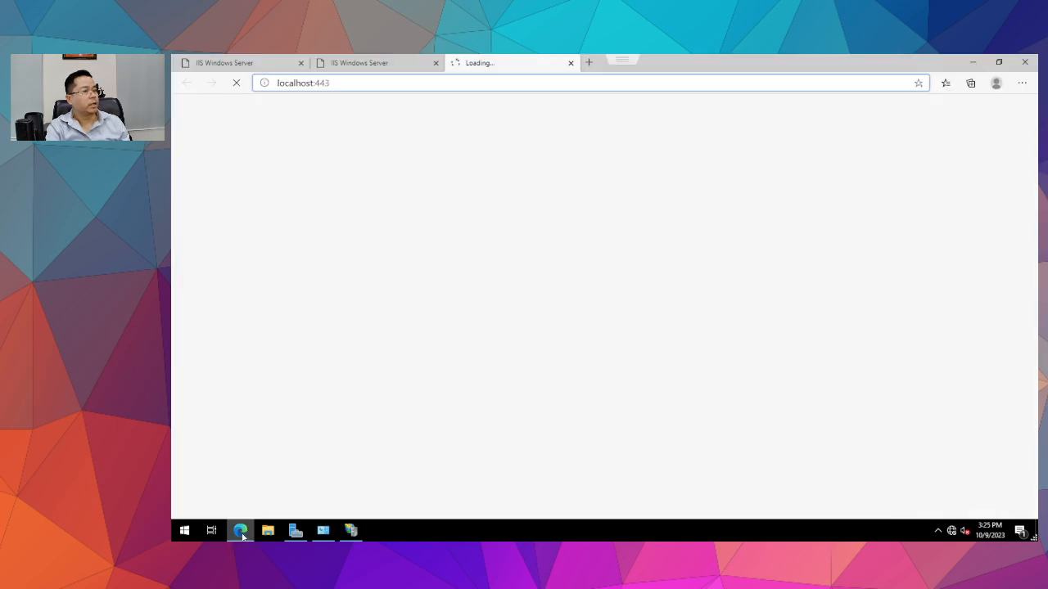
{"action": "left_click", "coordinate": [361, 63]}
{"action": "left_click", "coordinate": [230, 69]}
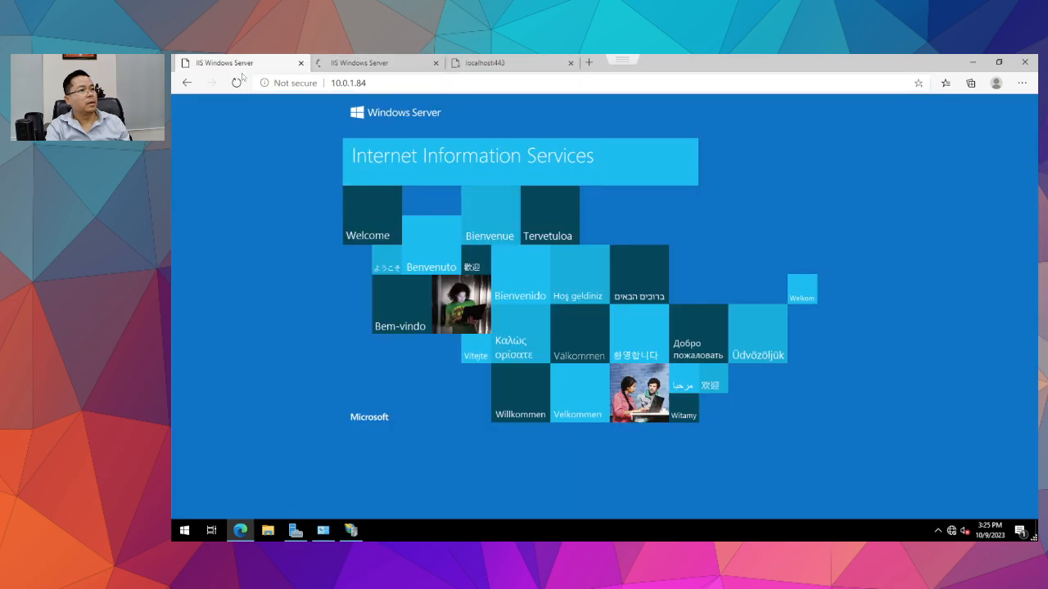
{"action": "left_click", "coordinate": [235, 83]}
{"action": "left_click", "coordinate": [383, 60]}
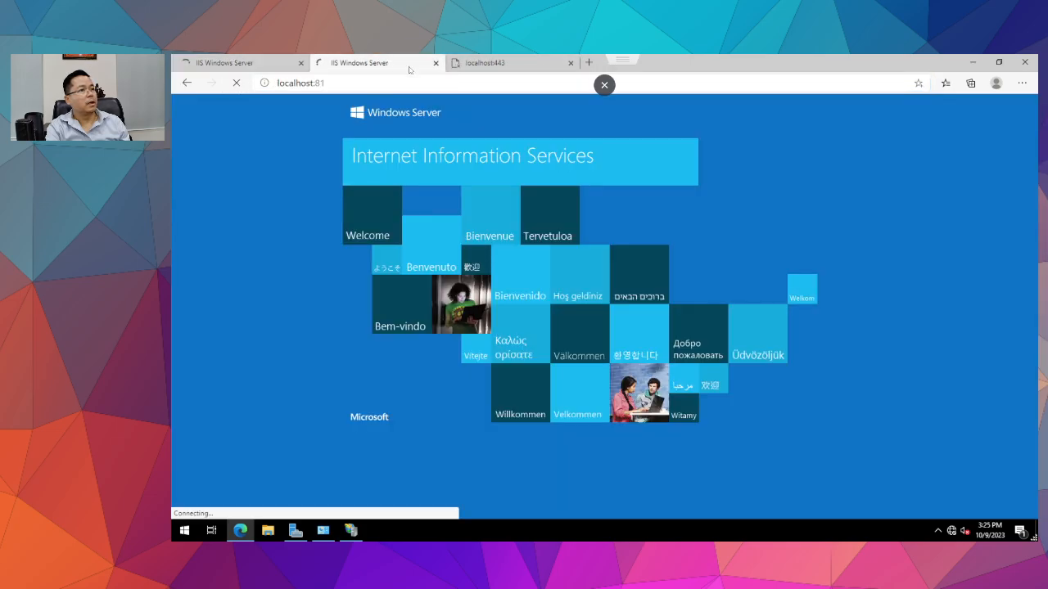
{"action": "left_click", "coordinate": [491, 62]}
{"action": "left_click", "coordinate": [368, 63]}
{"action": "left_click", "coordinate": [252, 63]}
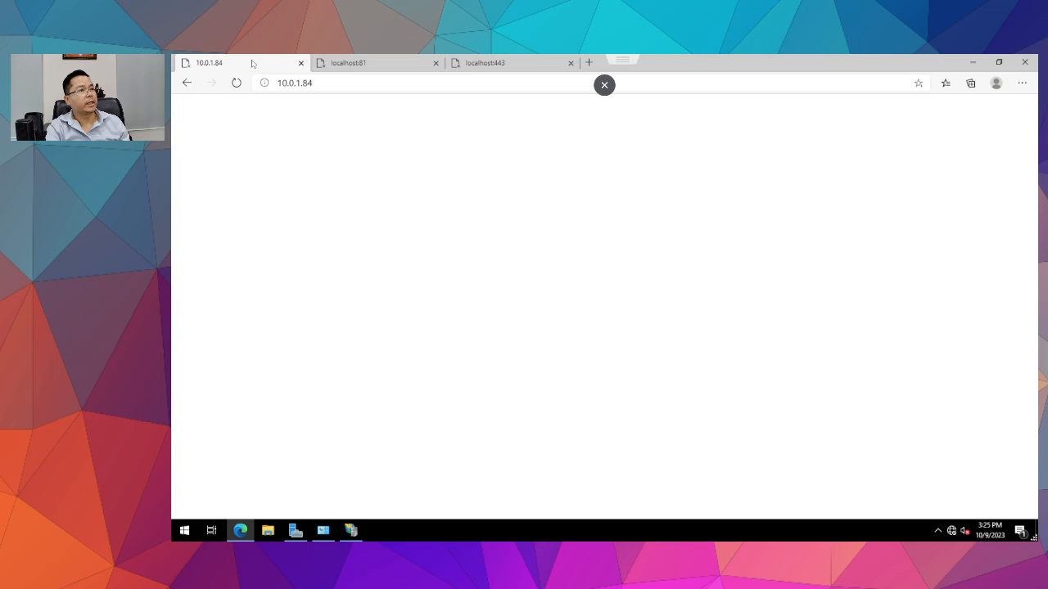
{"action": "left_click", "coordinate": [392, 83]}
{"action": "key", "text": "Return"}
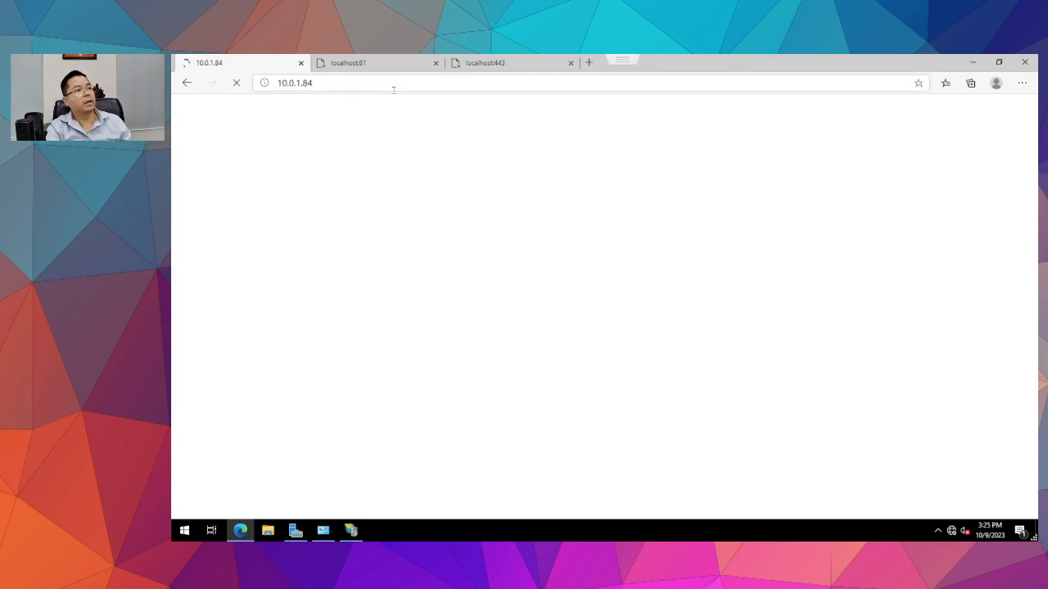
{"action": "left_click", "coordinate": [382, 61]}
Minimise Edge and review Default Web Site's Advanced Settings without changing anything.
{"action": "left_click", "coordinate": [973, 62]}
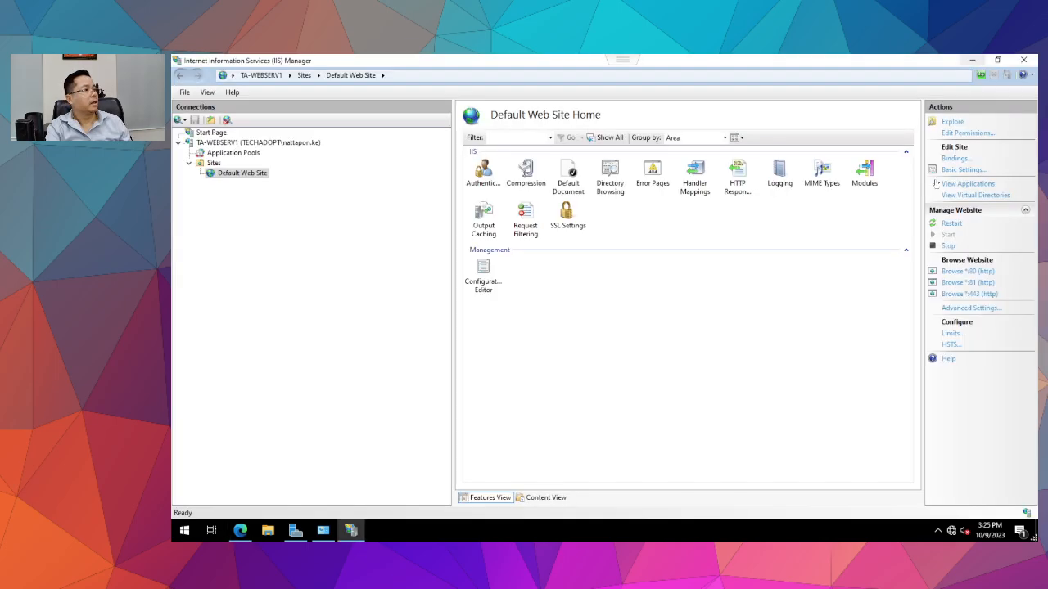
{"action": "left_click", "coordinate": [213, 163]}
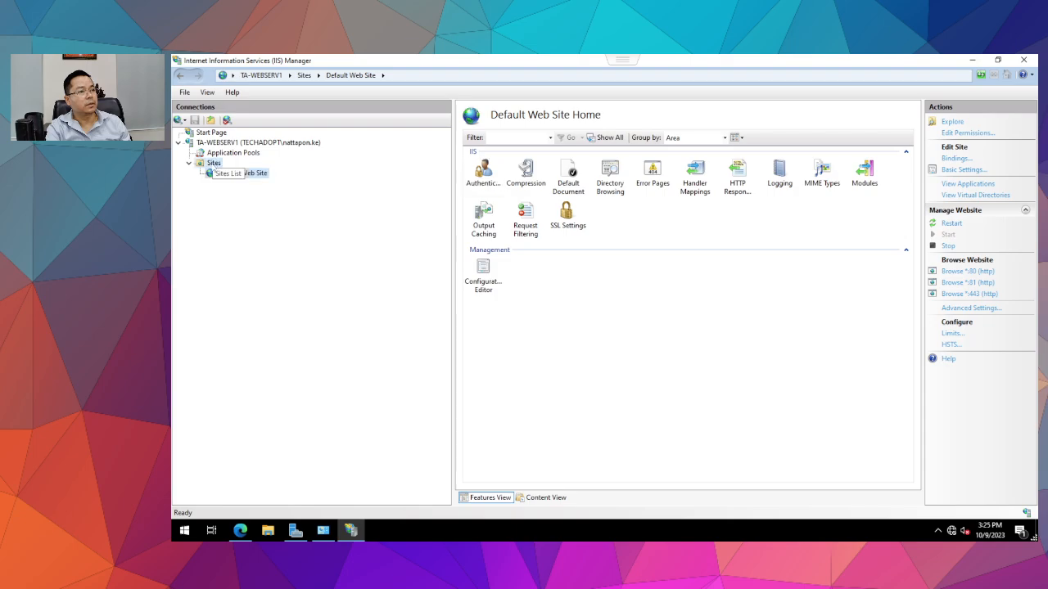
{"action": "left_click", "coordinate": [227, 172]}
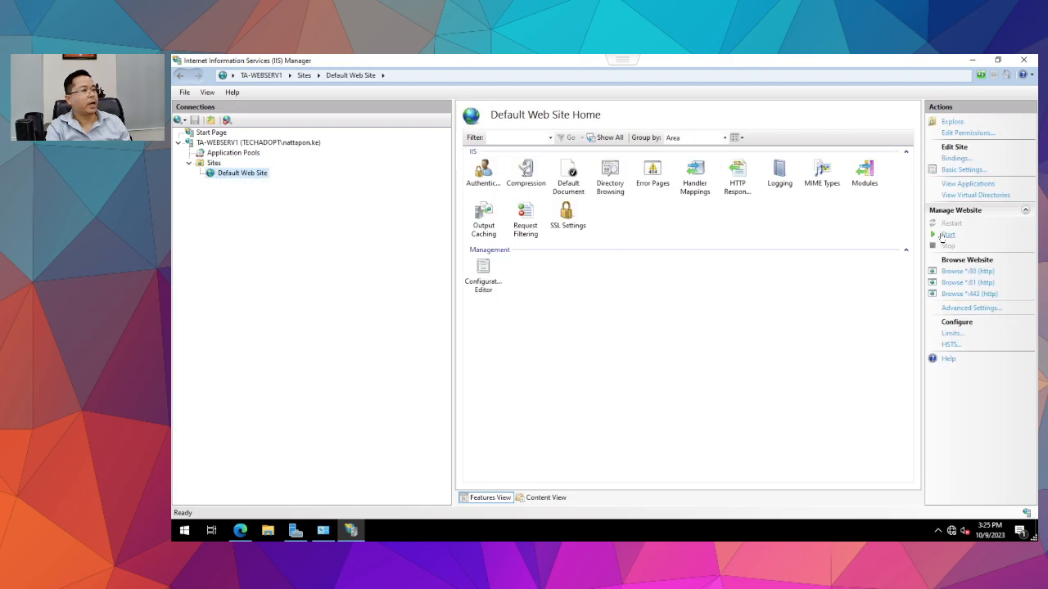
{"action": "left_click", "coordinate": [970, 308]}
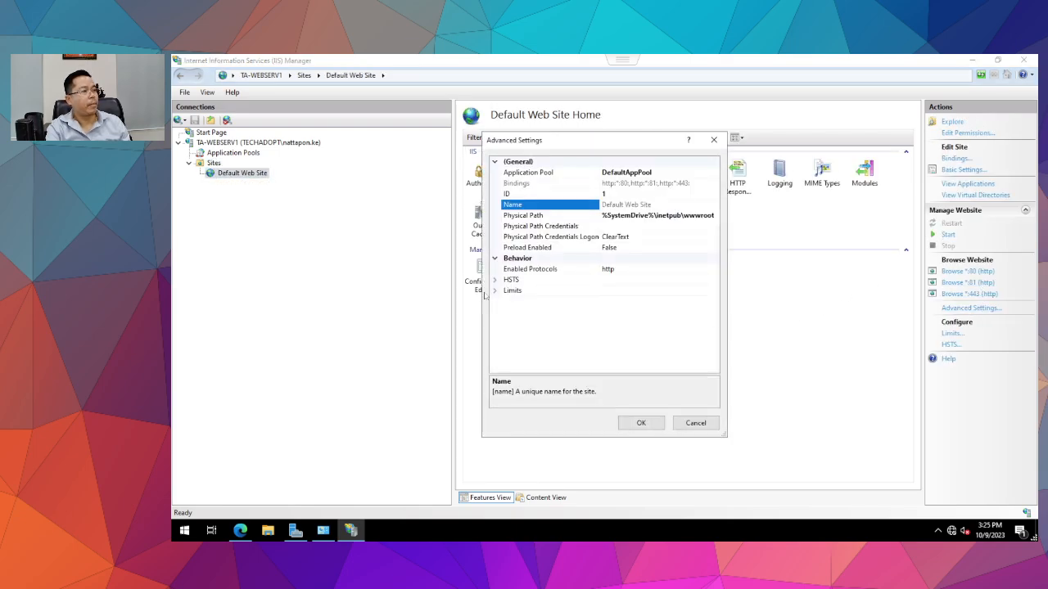
{"action": "left_click", "coordinate": [696, 423]}
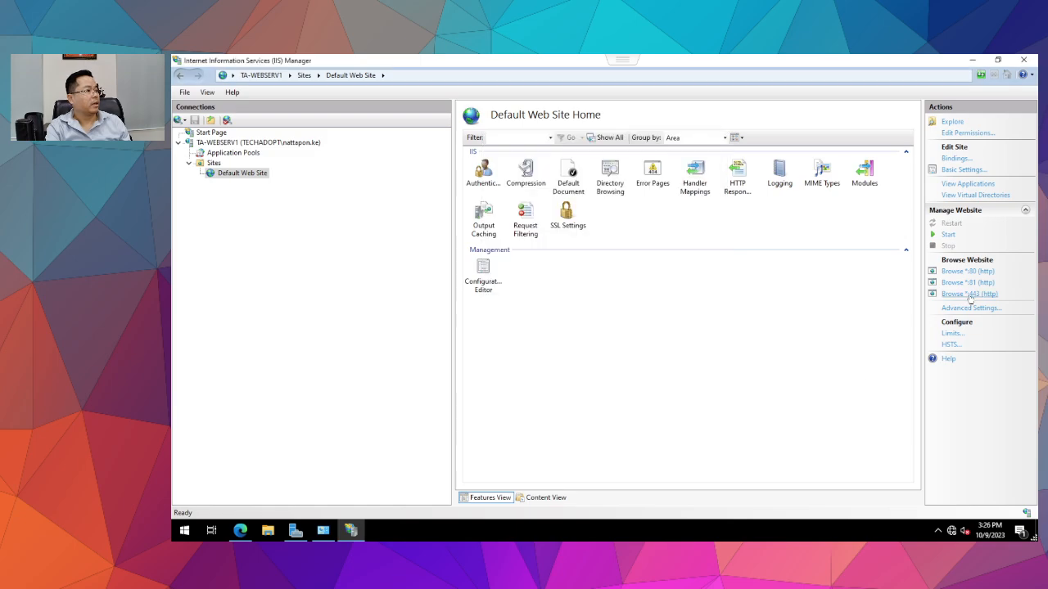
Rebind port 443 to 10.0.1.84 only and start Default Web Site.
{"action": "left_click", "coordinate": [954, 158]}
{"action": "left_click", "coordinate": [534, 245]}
{"action": "left_click", "coordinate": [746, 229]}
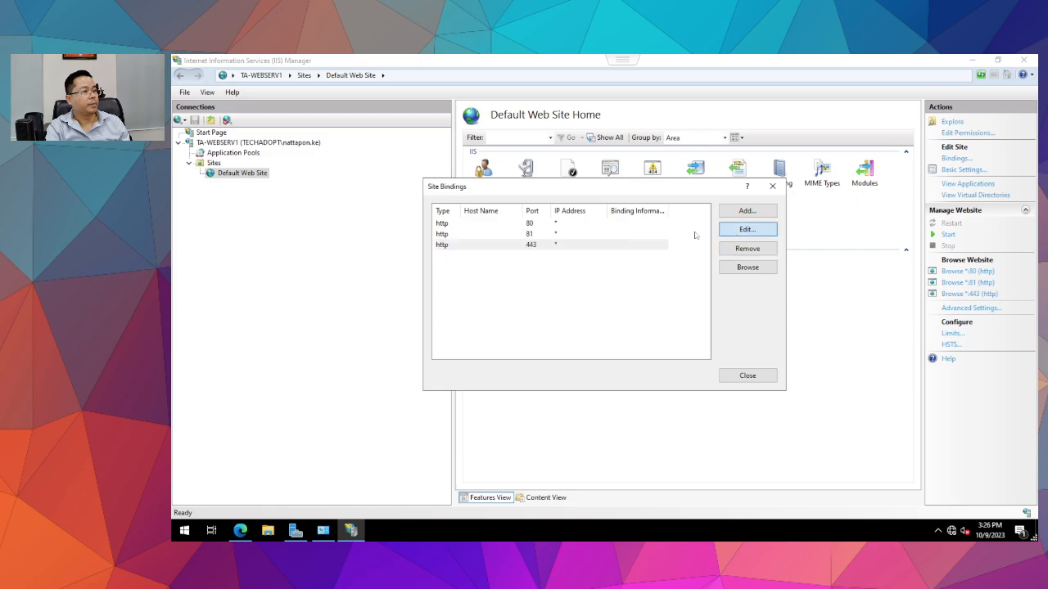
{"action": "left_click", "coordinate": [648, 208]}
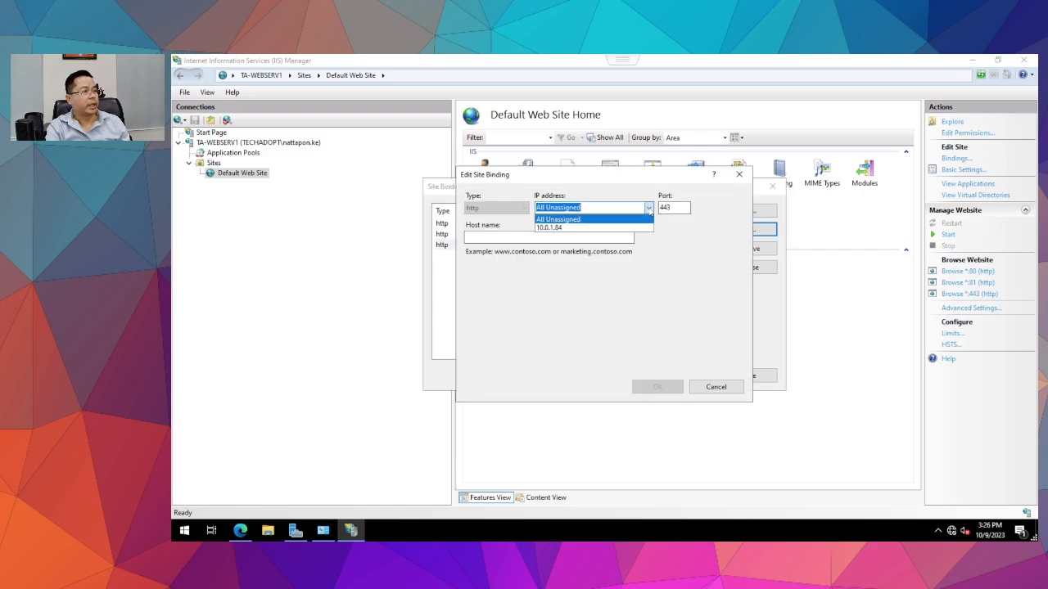
{"action": "left_click", "coordinate": [591, 230]}
{"action": "left_click", "coordinate": [657, 388]}
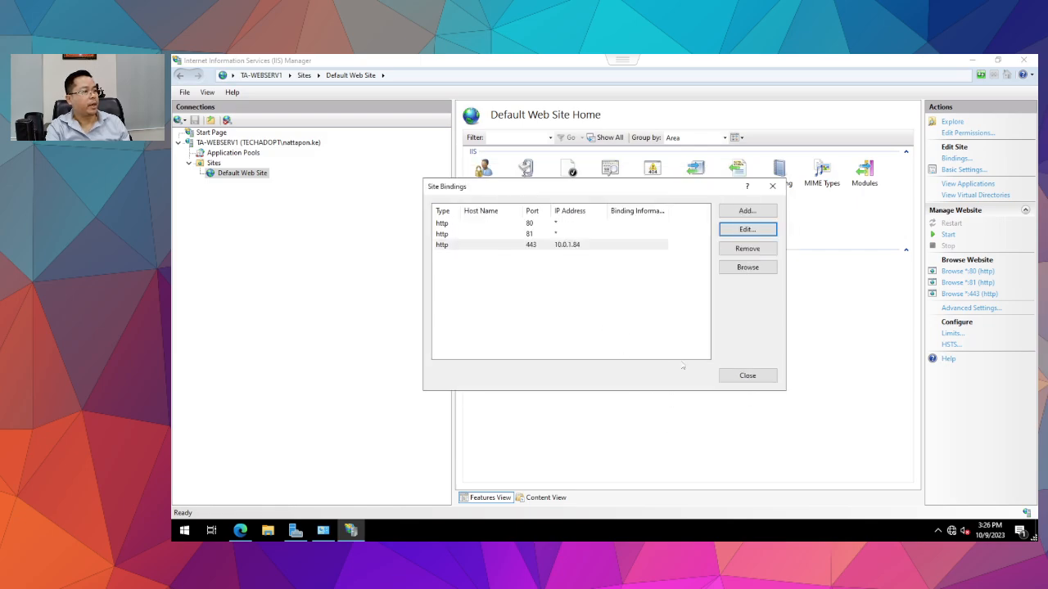
{"action": "left_click", "coordinate": [746, 376]}
{"action": "left_click", "coordinate": [947, 235]}
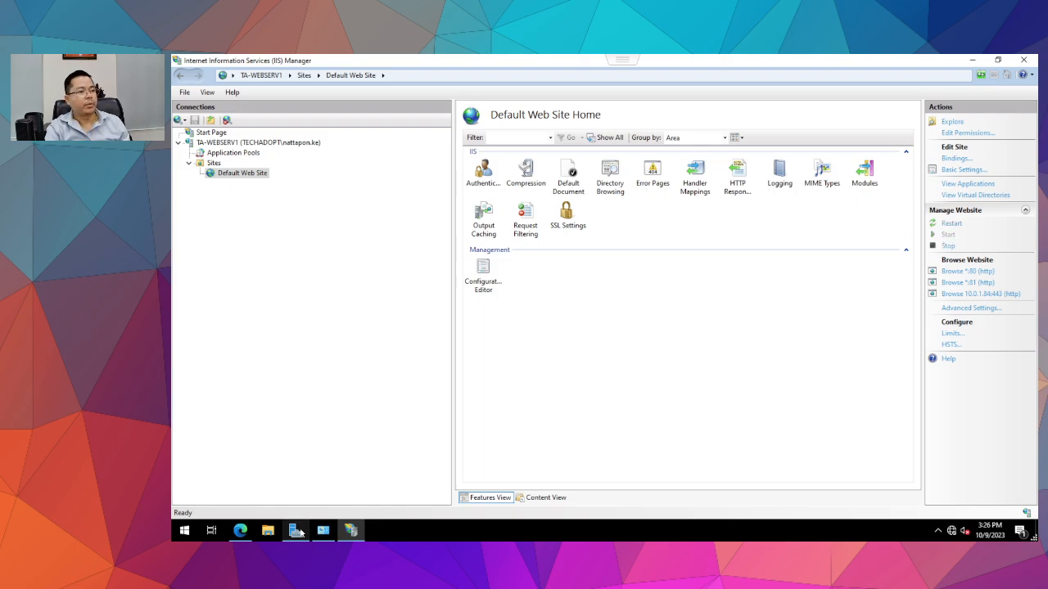
{"action": "left_click", "coordinate": [240, 531]}
{"action": "left_click", "coordinate": [365, 82]}
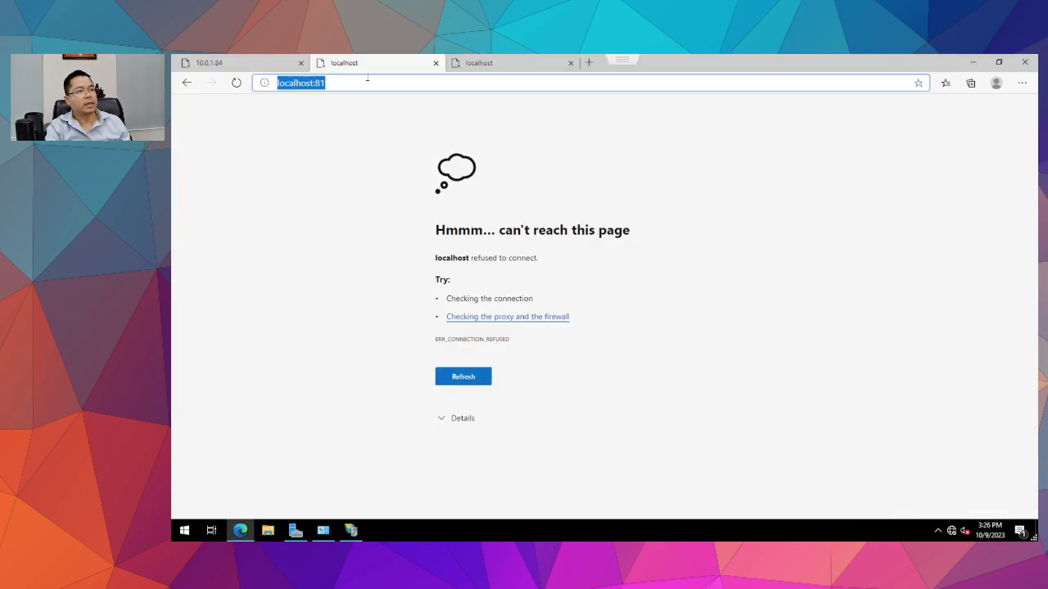
{"action": "type", "text": "http"}
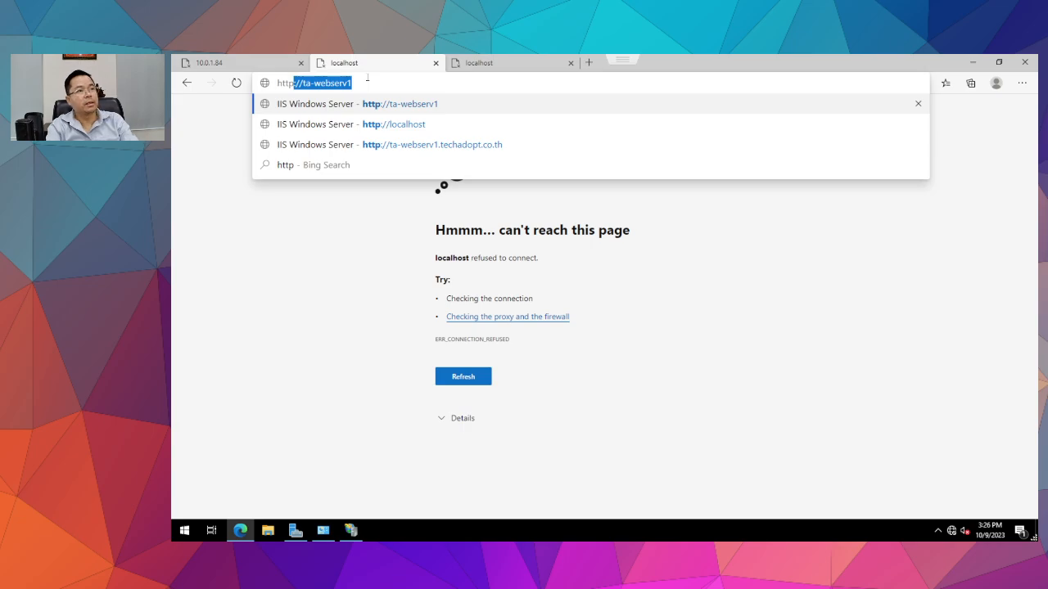
{"action": "key", "text": "Right"}
{"action": "type", "text": ":"}
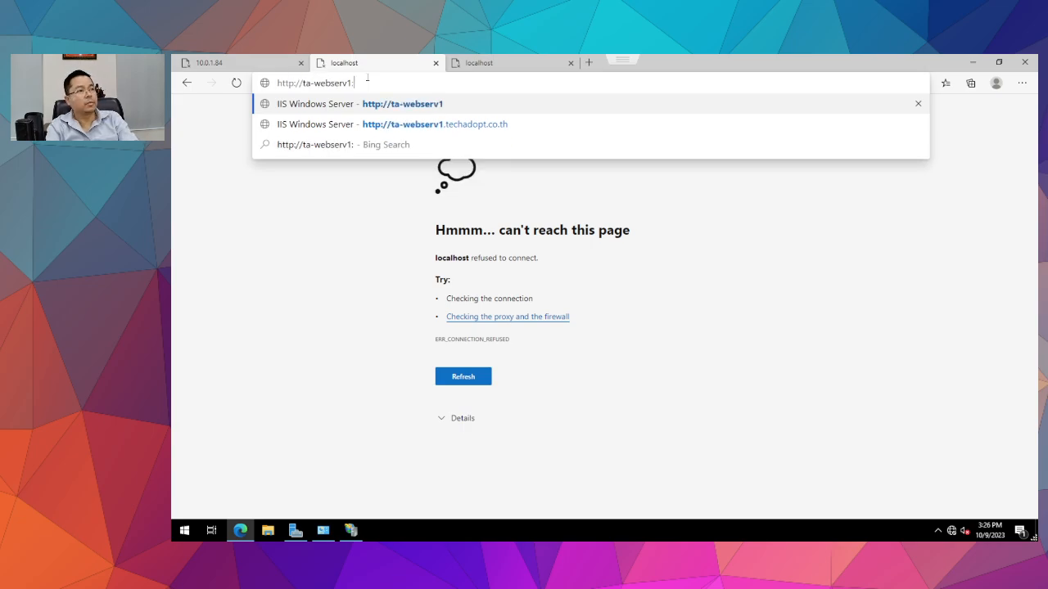
{"action": "type", "text": "443"}
{"action": "key", "text": "Return"}
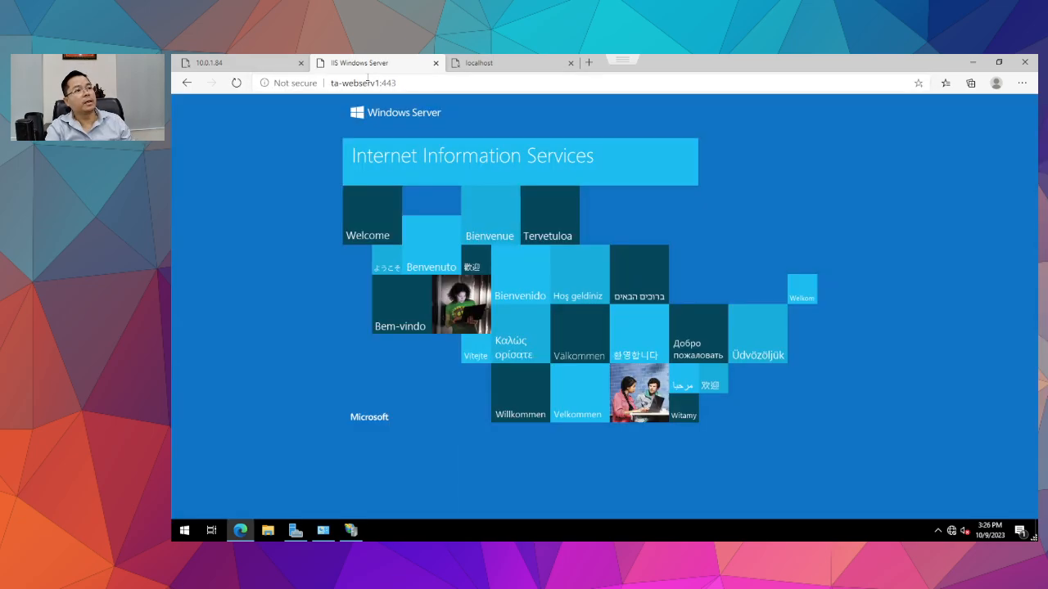
{"action": "left_click", "coordinate": [422, 80]}
{"action": "left_click", "coordinate": [291, 89]}
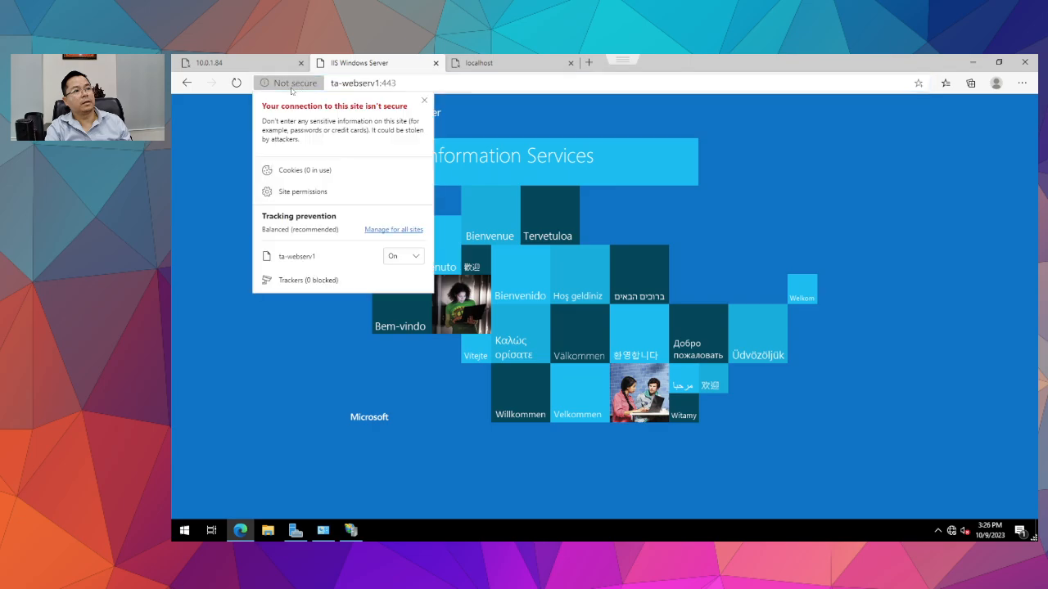
{"action": "left_click", "coordinate": [453, 81]}
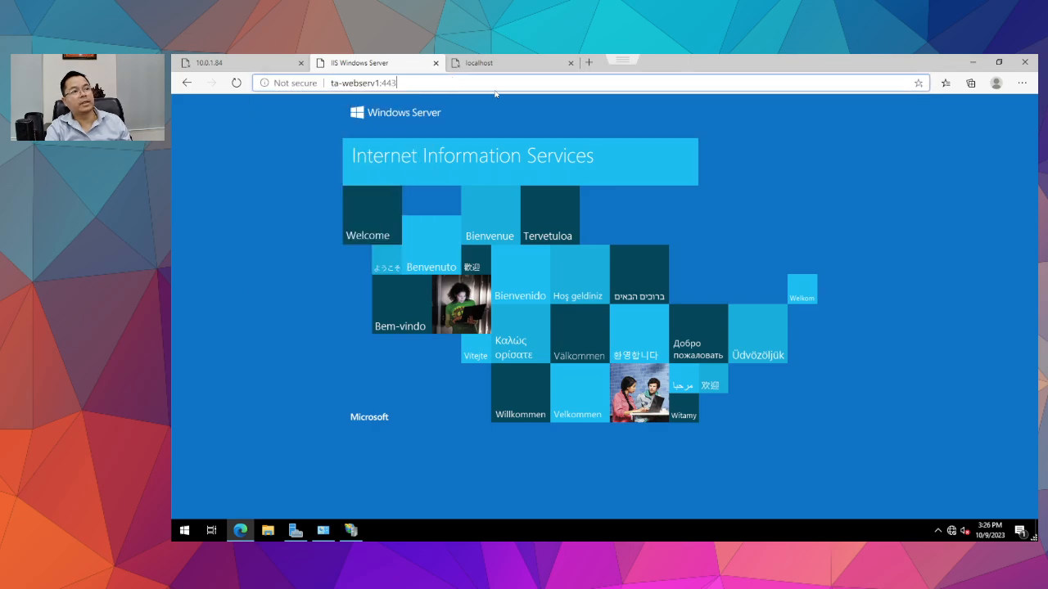
Load 10.0.1.84:443, retry plain 10.0.1.84 in its tab, then minimise Edge.
{"action": "key", "text": "BackSpace"}
{"action": "key", "text": "BackSpace"}
{"action": "key", "text": "BackSpace"}
{"action": "key", "text": "BackSpace"}
{"action": "key", "text": "BackSpace"}
{"action": "key", "text": "BackSpace"}
{"action": "key", "text": "BackSpace"}
{"action": "key", "text": "BackSpace"}
{"action": "key", "text": "BackSpace"}
{"action": "key", "text": "BackSpace"}
{"action": "key", "text": "BackSpace"}
{"action": "key", "text": "BackSpace"}
{"action": "key", "text": "BackSpace"}
{"action": "key", "text": "BackSpace"}
{"action": "key", "text": "BackSpace"}
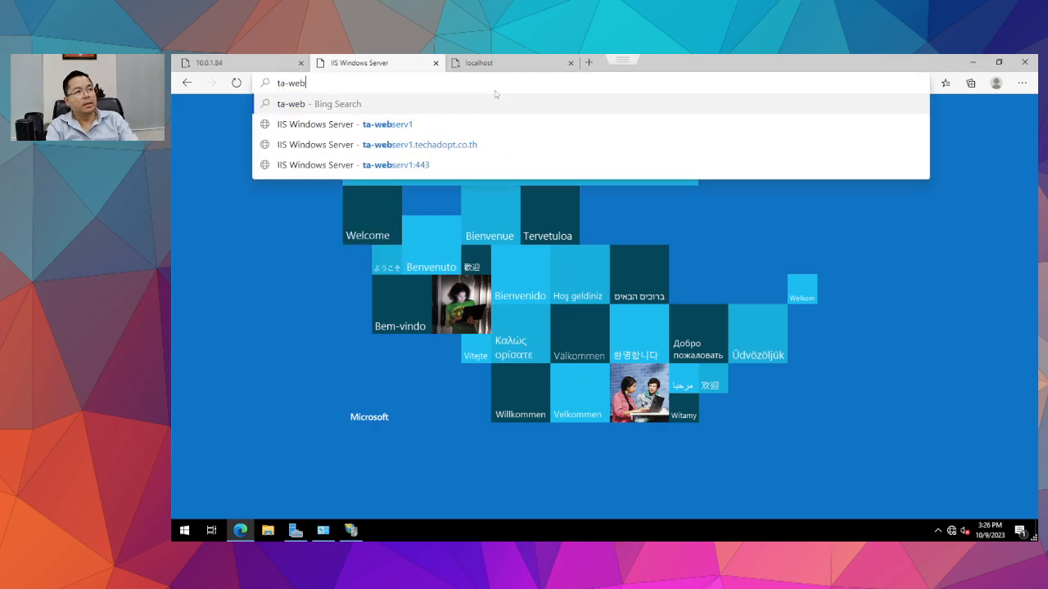
{"action": "type", "text": "10"}
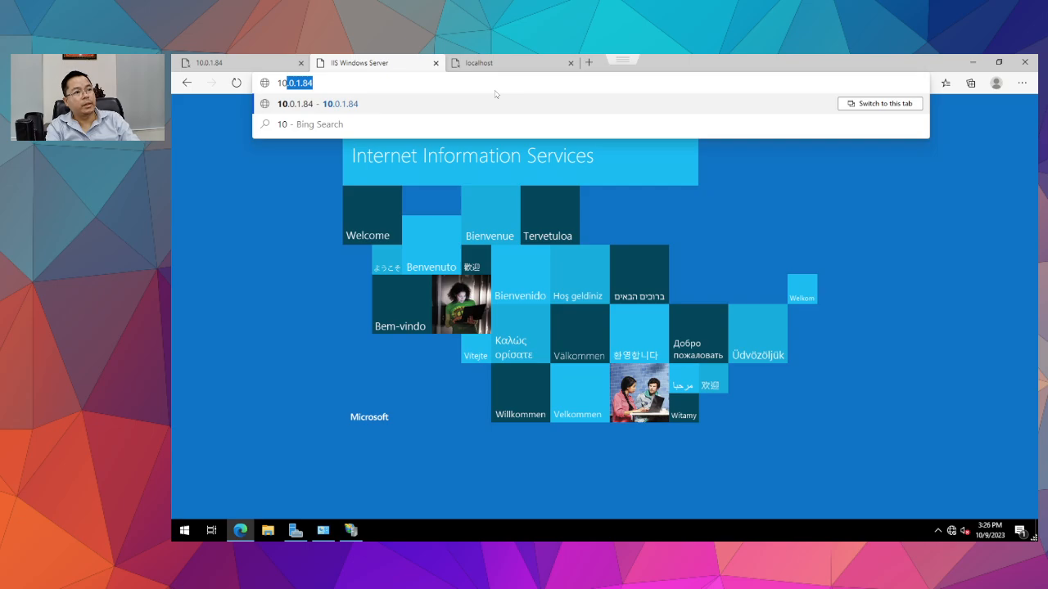
{"action": "key", "text": "Right"}
{"action": "type", "text": ":443"}
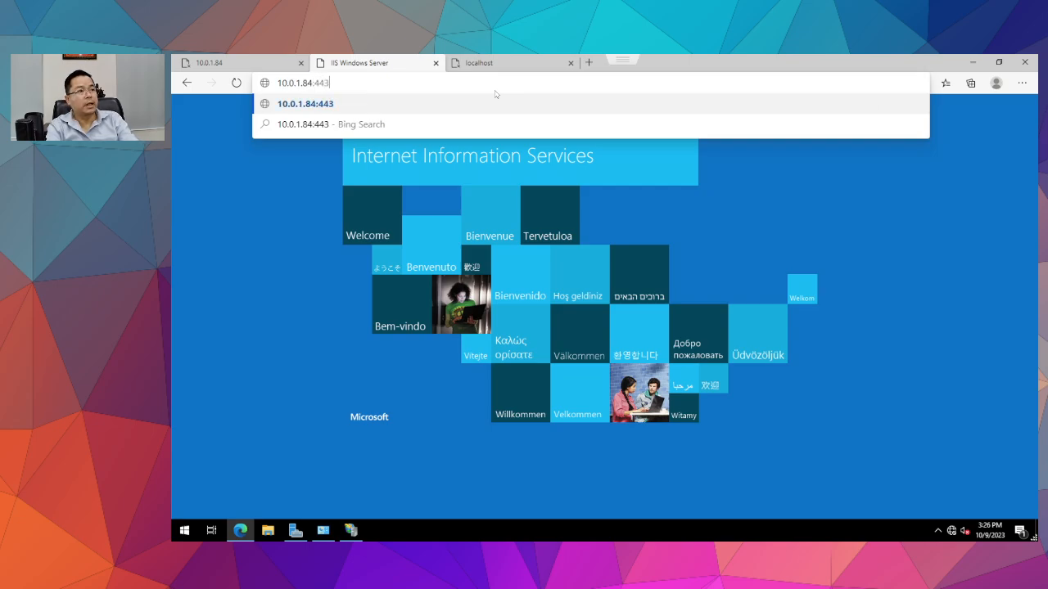
{"action": "key", "text": "Return"}
{"action": "left_click", "coordinate": [425, 84]}
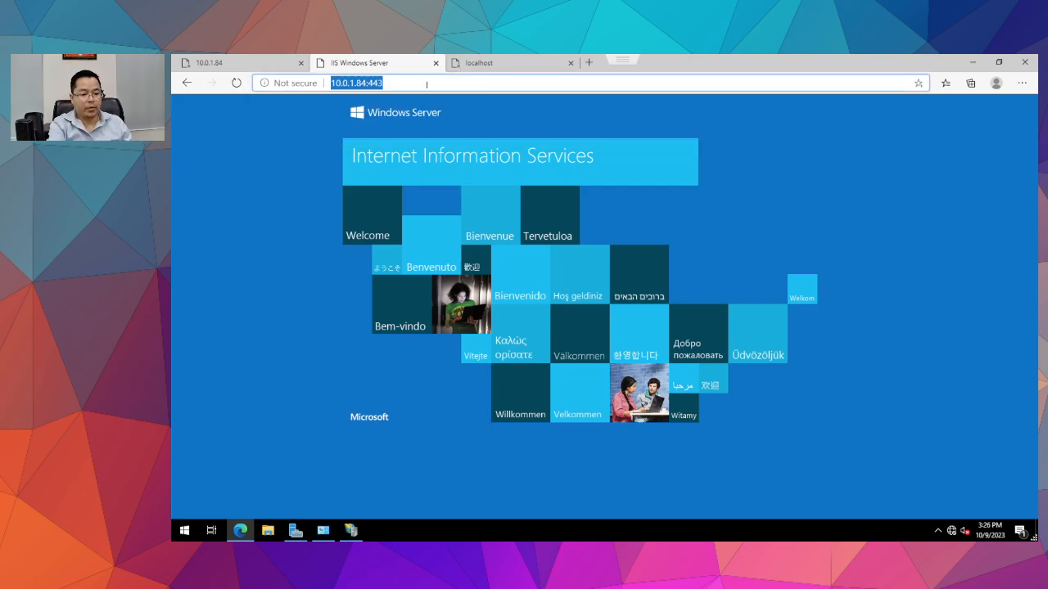
{"action": "key", "text": "Return"}
{"action": "left_click", "coordinate": [214, 65]}
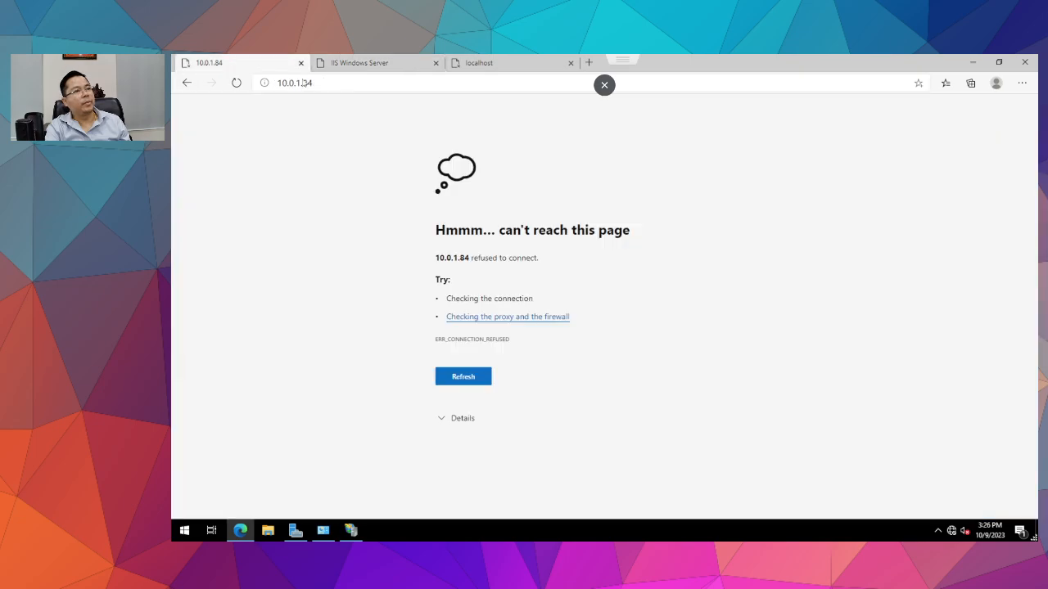
{"action": "left_click", "coordinate": [236, 83]}
{"action": "left_click", "coordinate": [973, 63]}
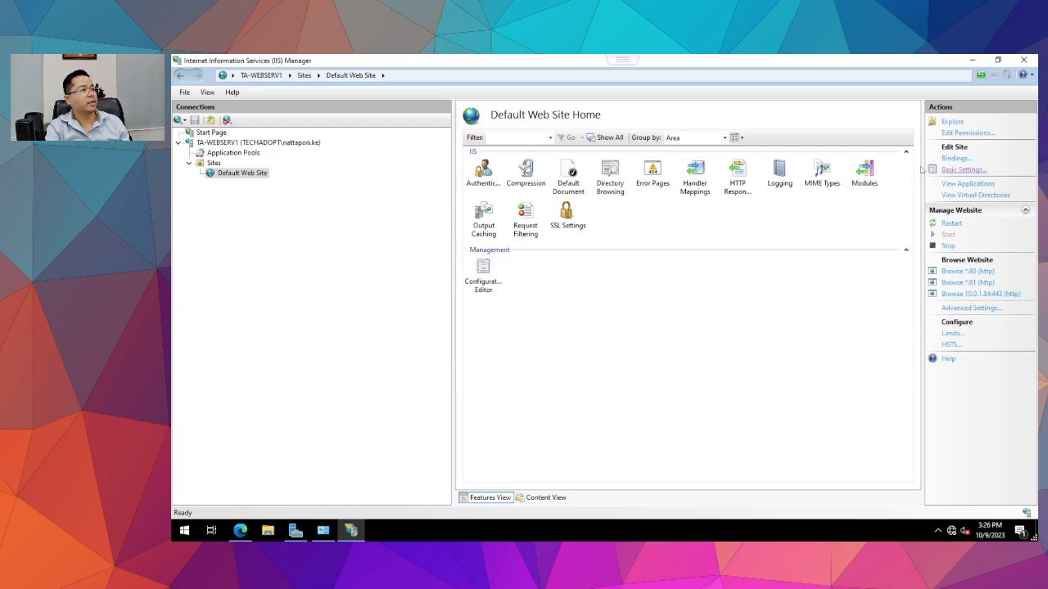
{"action": "left_click", "coordinate": [959, 169]}
{"action": "left_click", "coordinate": [704, 350]}
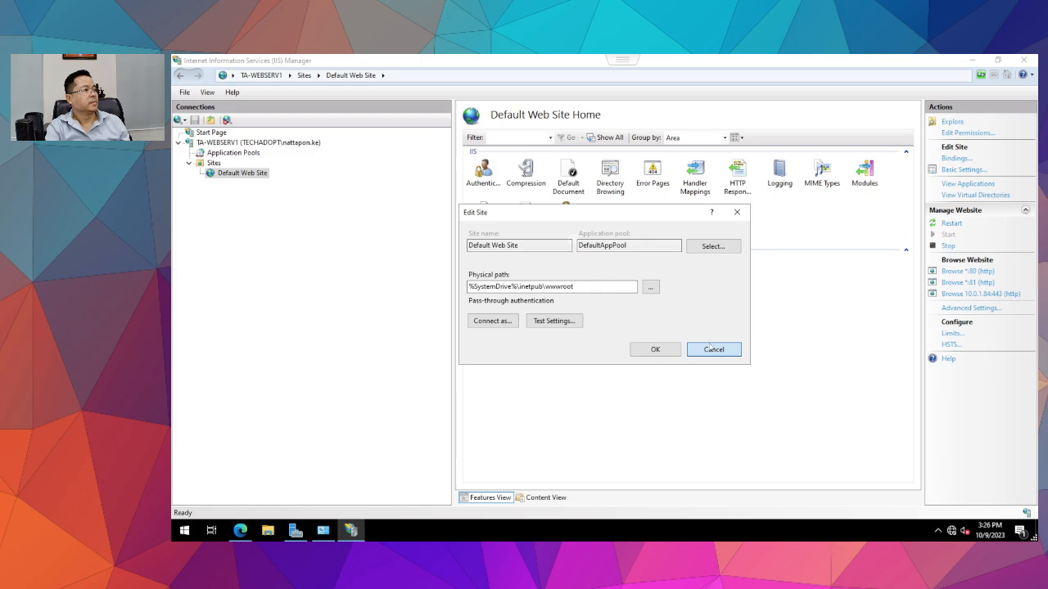
{"action": "left_click", "coordinate": [955, 158]}
{"action": "left_click", "coordinate": [556, 246]}
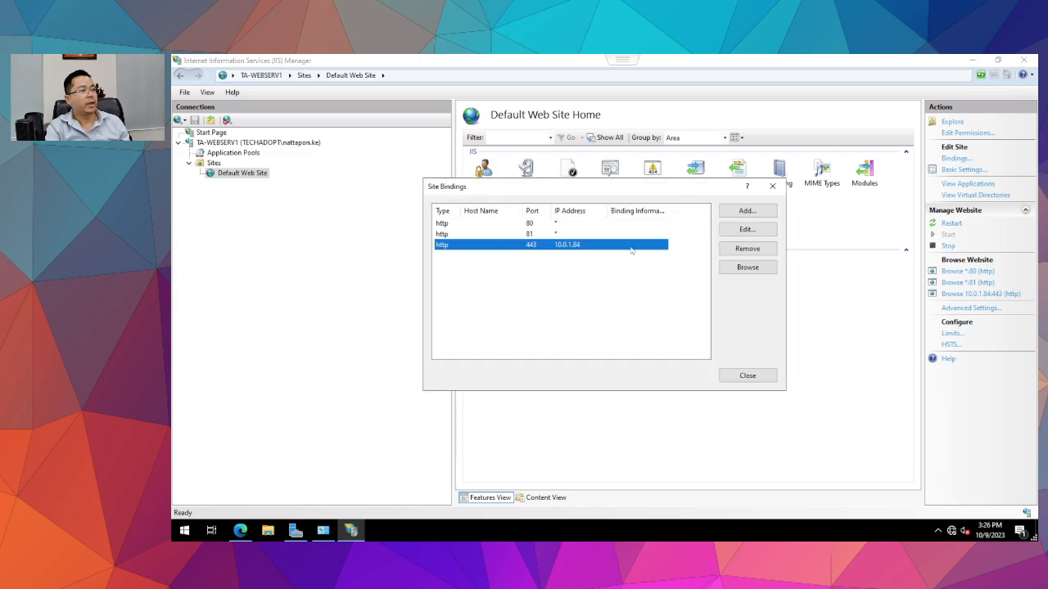
{"action": "left_click", "coordinate": [746, 229]}
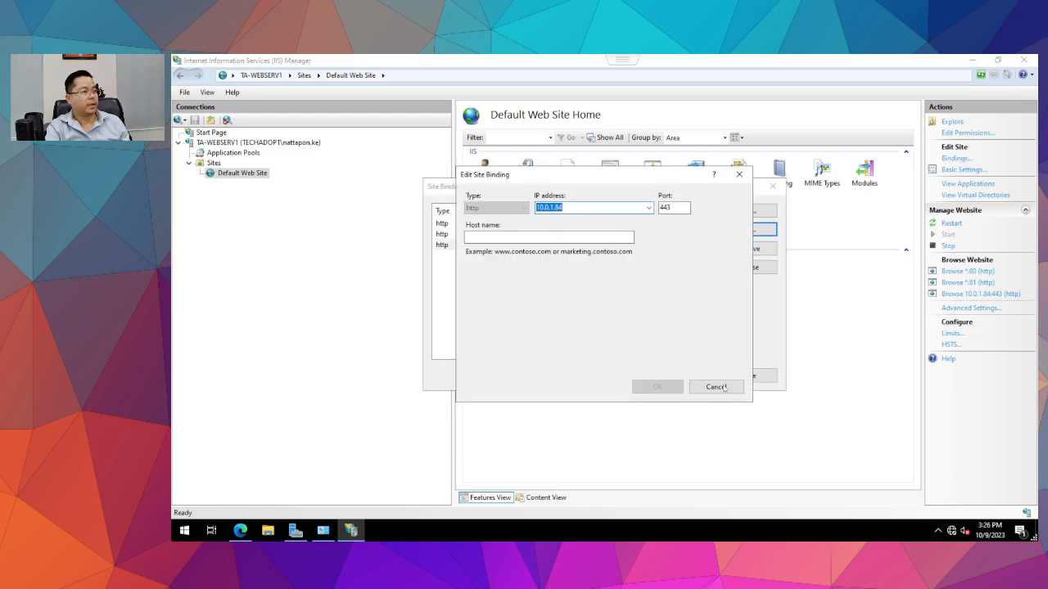
{"action": "left_click", "coordinate": [719, 384]}
{"action": "left_click", "coordinate": [746, 376]}
{"action": "left_click", "coordinate": [550, 220]}
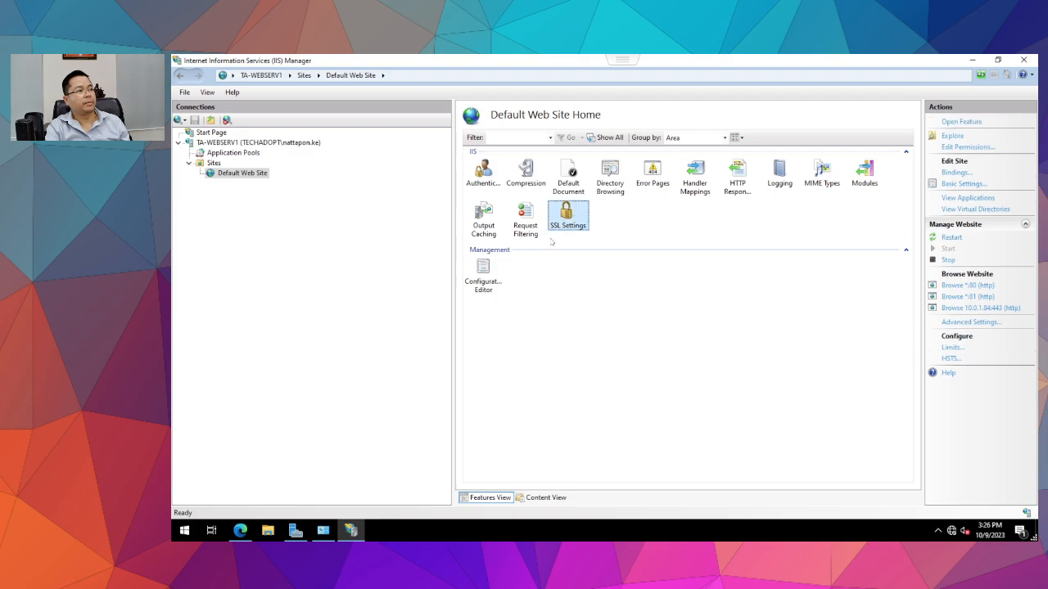
{"action": "double_click", "coordinate": [566, 221]}
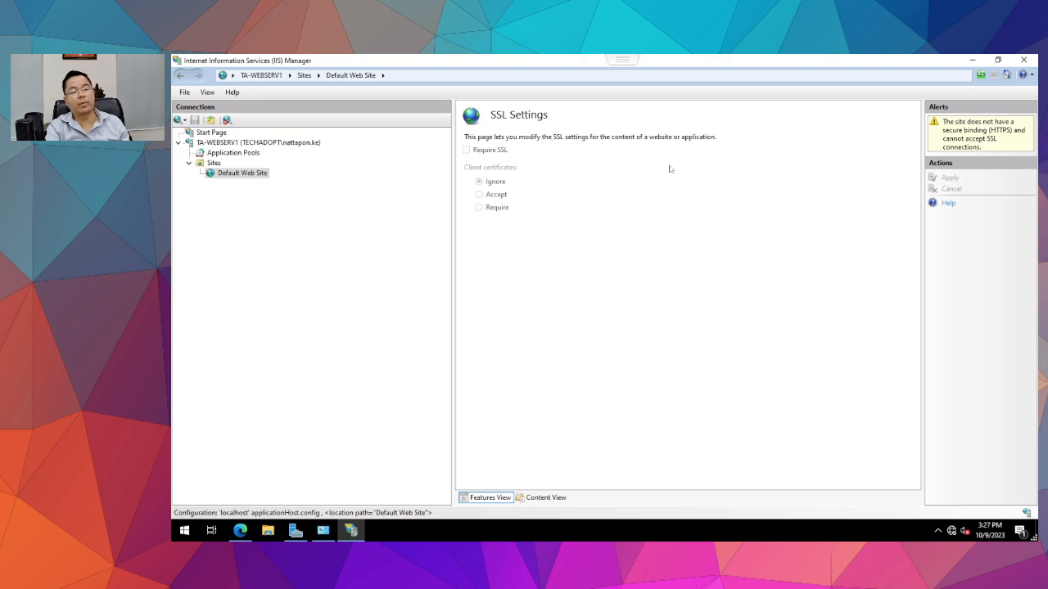
{"action": "left_click", "coordinate": [215, 163]}
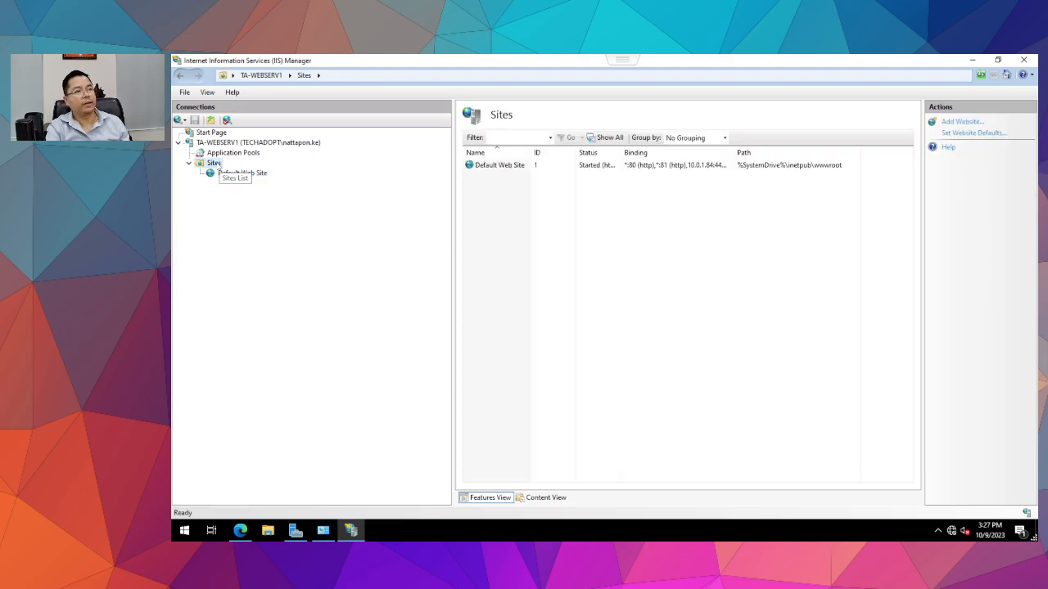
{"action": "left_click", "coordinate": [220, 143]}
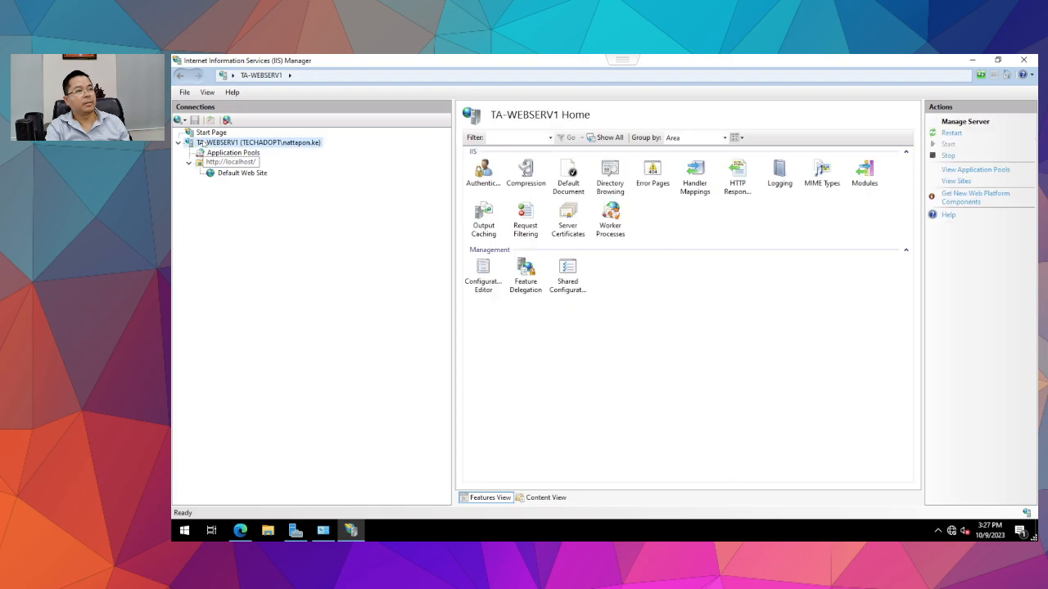
{"action": "left_click", "coordinate": [568, 216]}
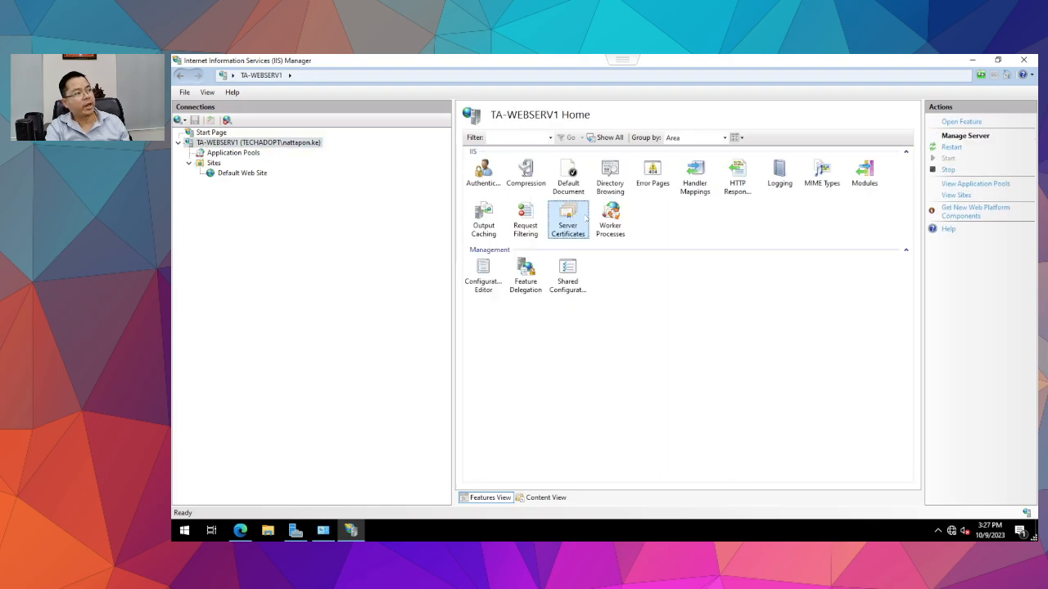
{"action": "double_click", "coordinate": [573, 217]}
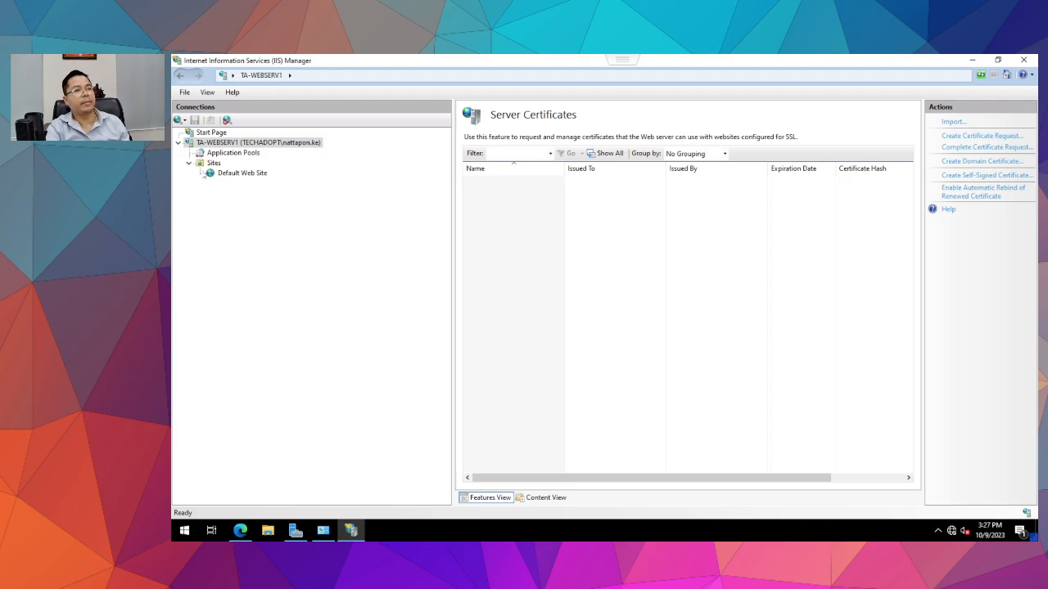
{"action": "left_click", "coordinate": [239, 173]}
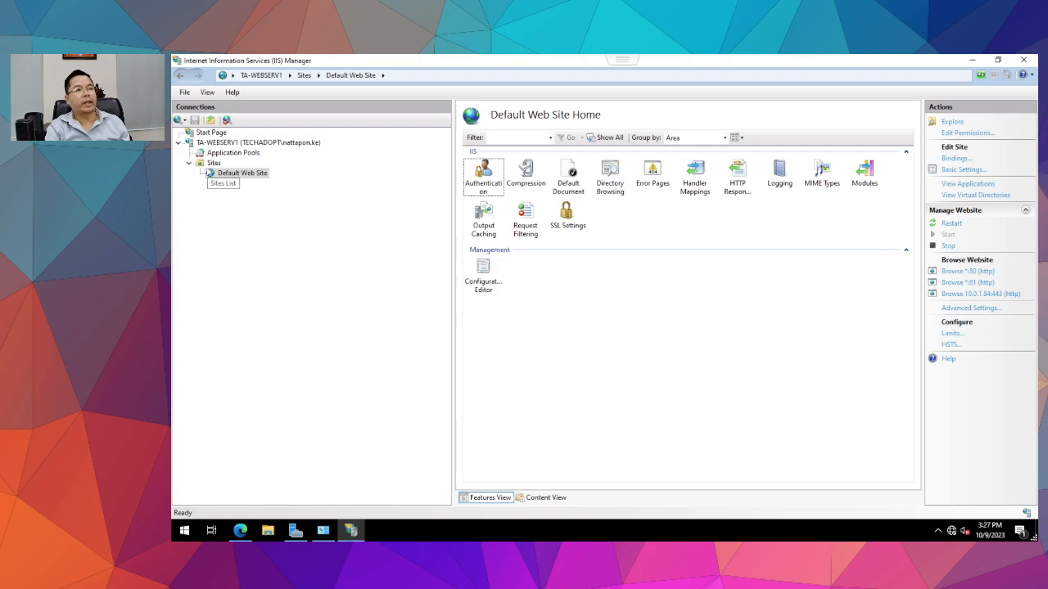
Open Default Web Site's Default Document list, review Default.htm, Default.asp and index.htm, then open File Explorer.
{"action": "left_click", "coordinate": [211, 163]}
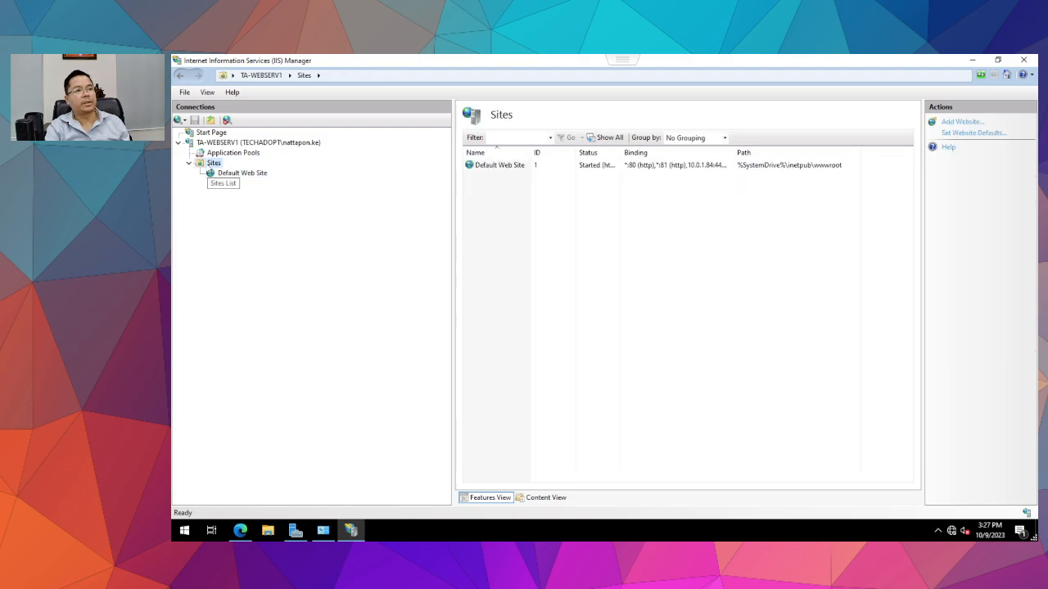
{"action": "left_click", "coordinate": [230, 174]}
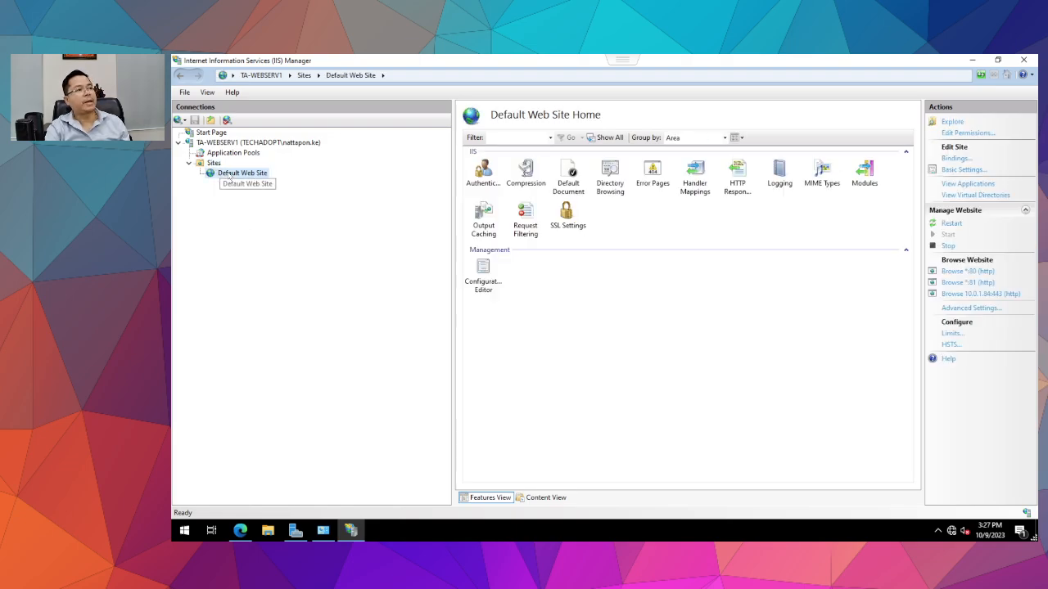
{"action": "double_click", "coordinate": [569, 185]}
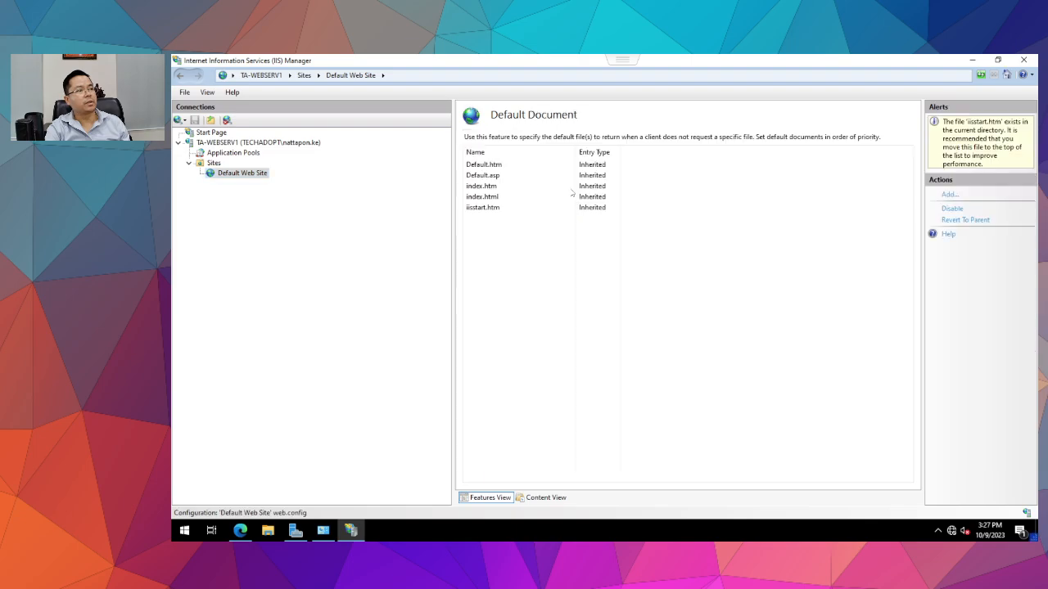
{"action": "left_click", "coordinate": [488, 166]}
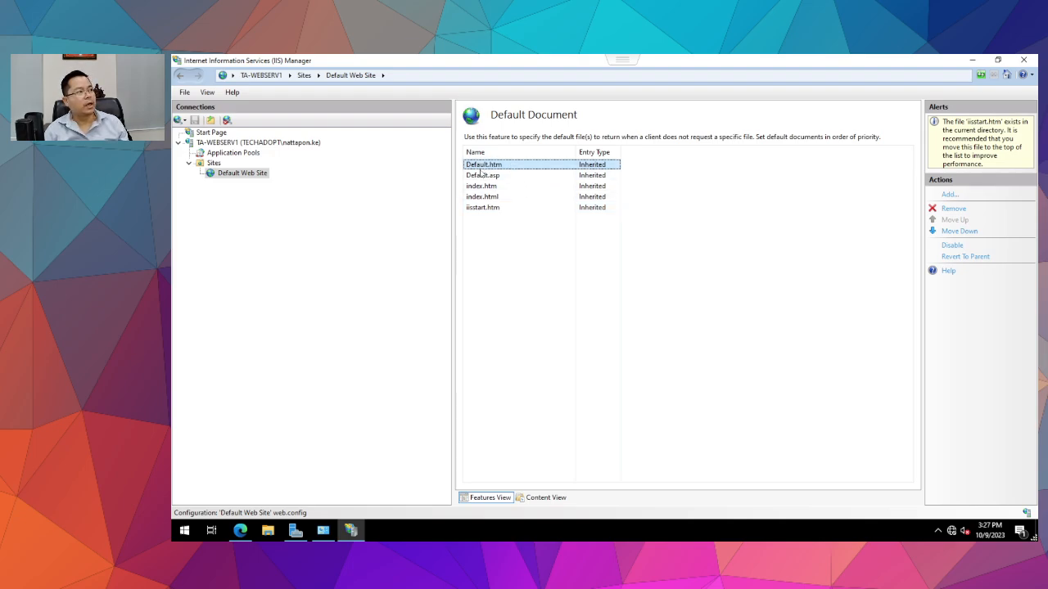
{"action": "left_click", "coordinate": [487, 176]}
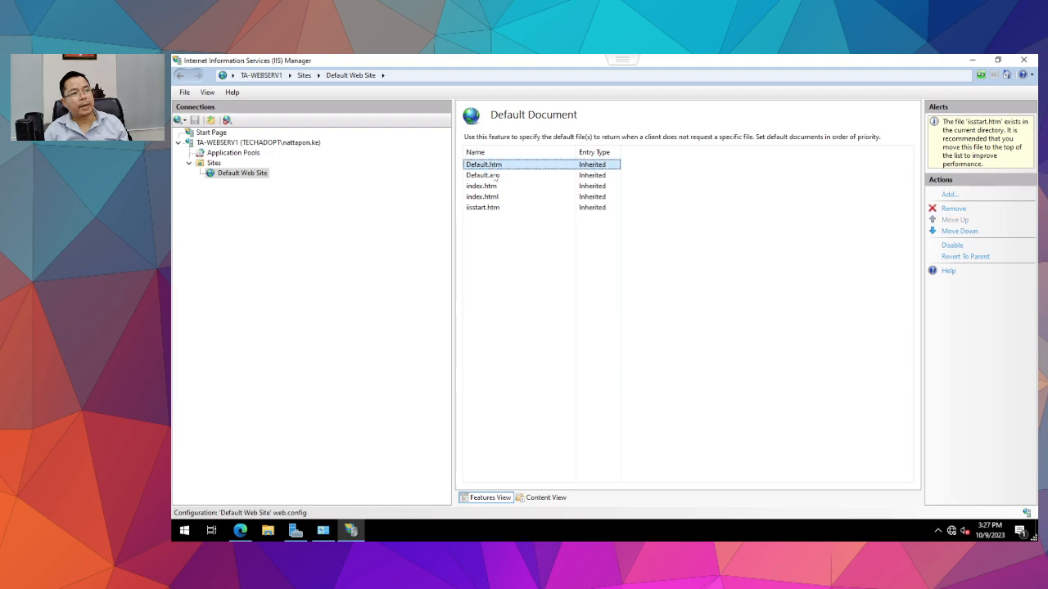
{"action": "left_click", "coordinate": [495, 189]}
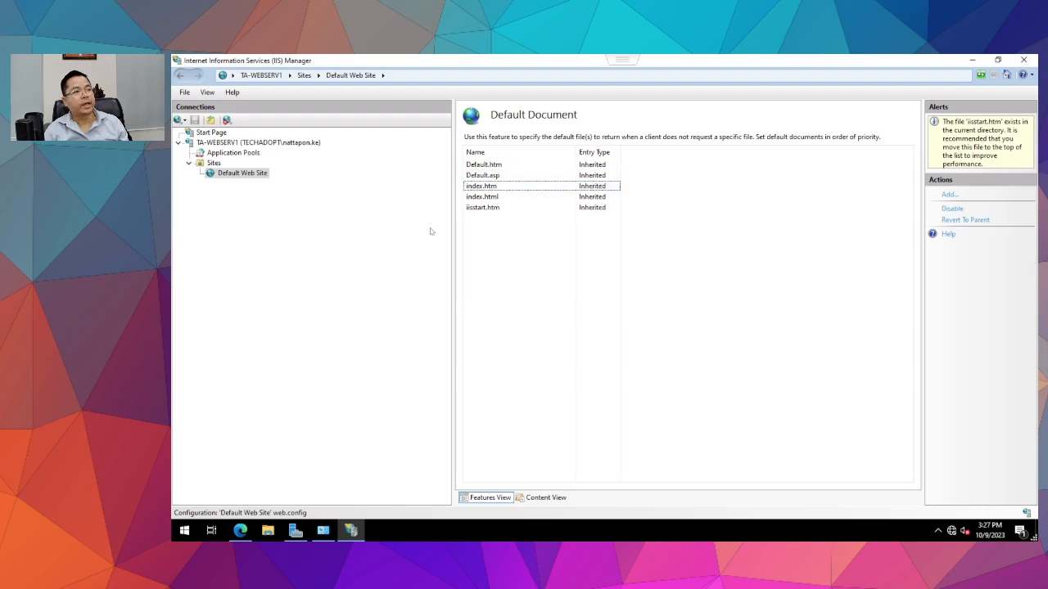
{"action": "left_click", "coordinate": [268, 531]}
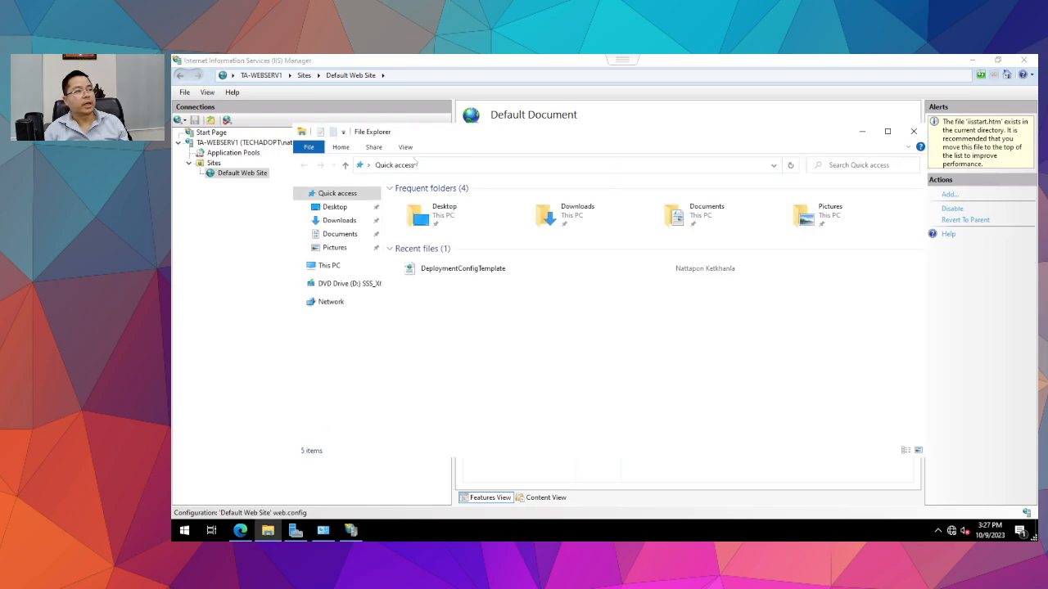
Close the file browser and show the Default Web Site's home features in IIS Manager.
{"action": "left_click", "coordinate": [912, 132]}
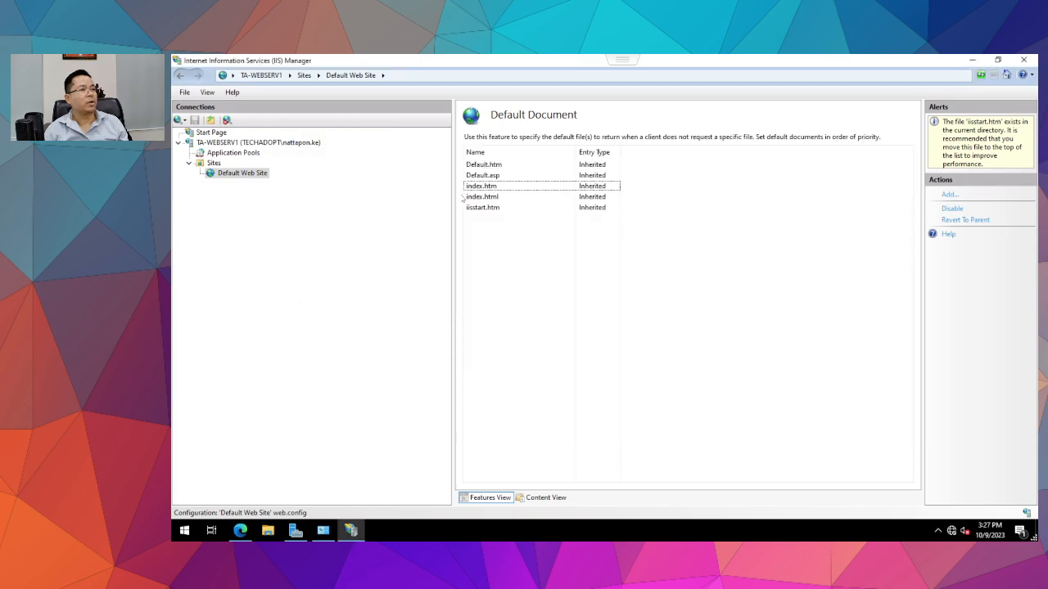
{"action": "right_click", "coordinate": [223, 175]}
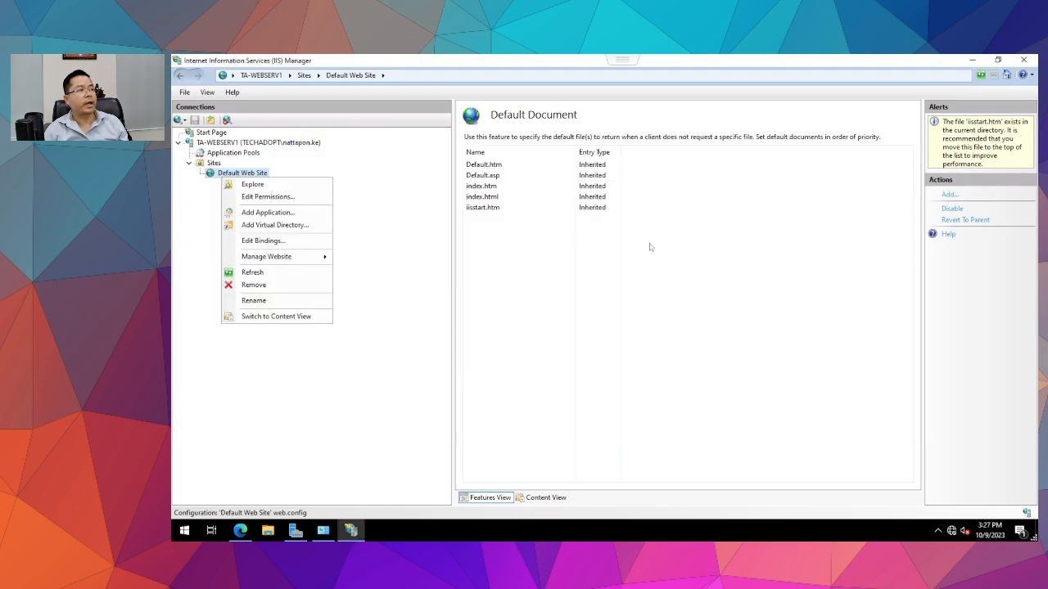
{"action": "key", "text": "Escape"}
{"action": "left_click", "coordinate": [238, 173]}
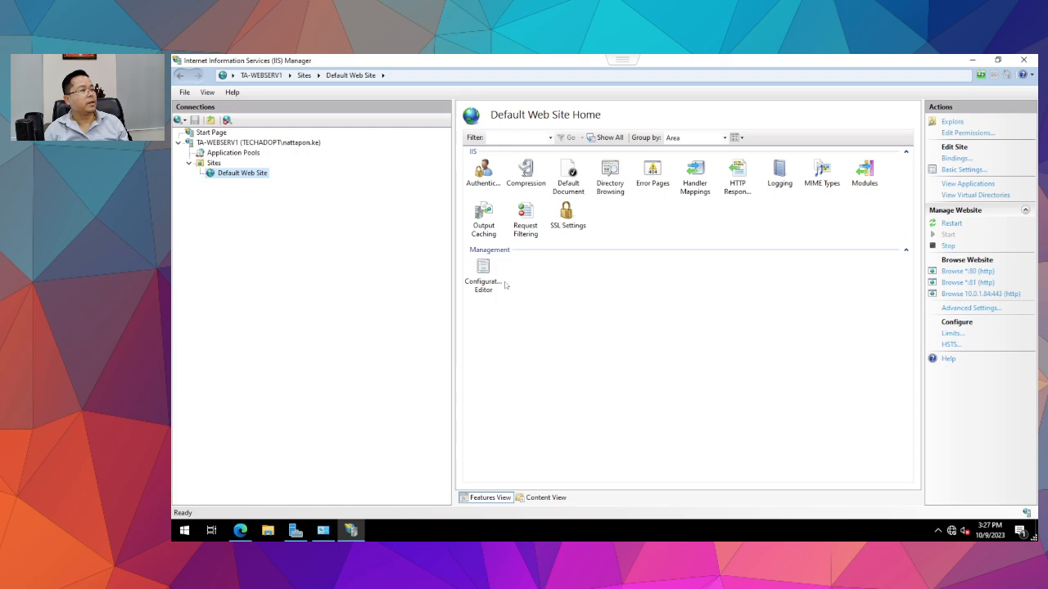
Read the Default Web Site's inetpub wwwroot physical path in Advanced Settings, then open File Explorer.
{"action": "right_click", "coordinate": [226, 175]}
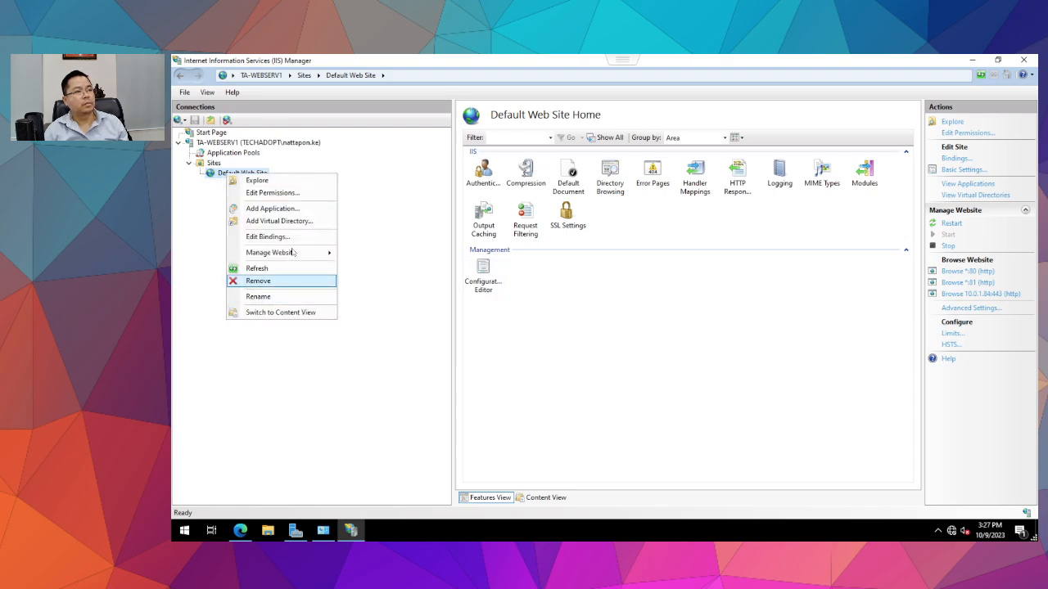
{"action": "mouse_move", "coordinate": [295, 256]}
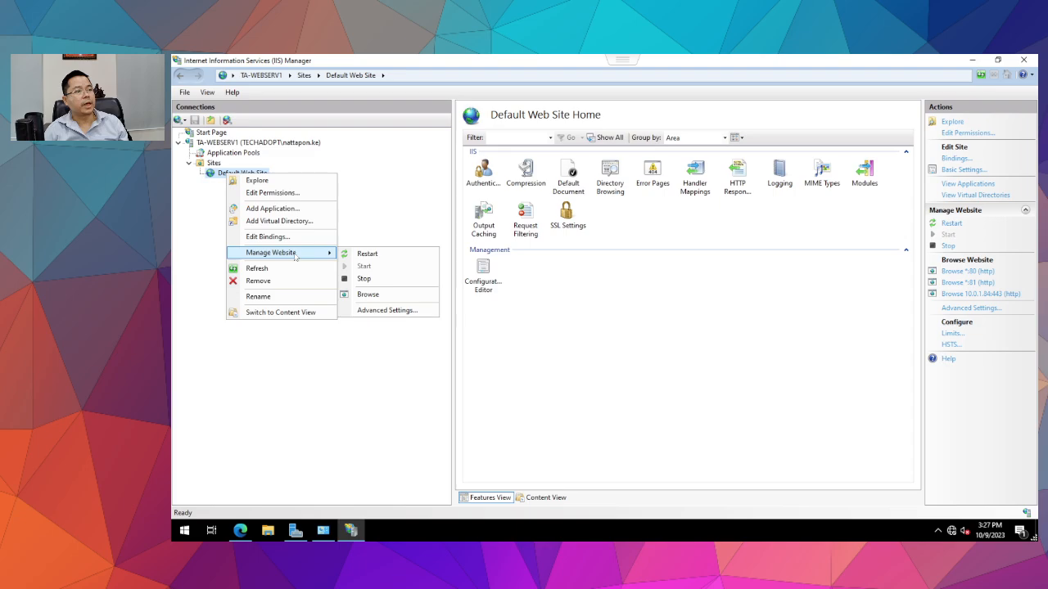
{"action": "left_click", "coordinate": [387, 311]}
{"action": "left_click", "coordinate": [564, 215]}
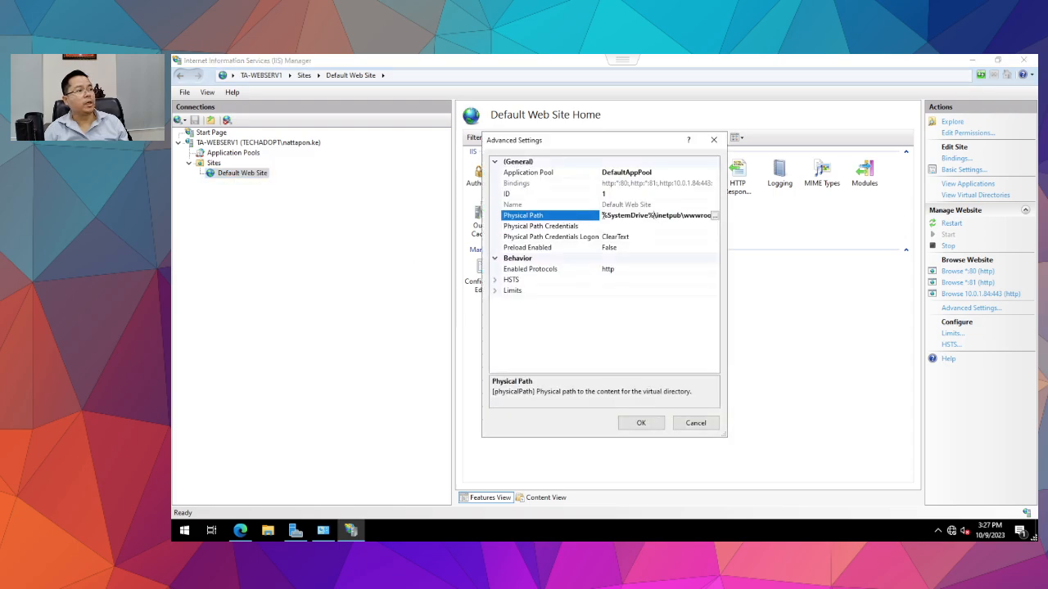
{"action": "left_click_drag", "start_coordinate": [605, 217], "coordinate": [734, 217]}
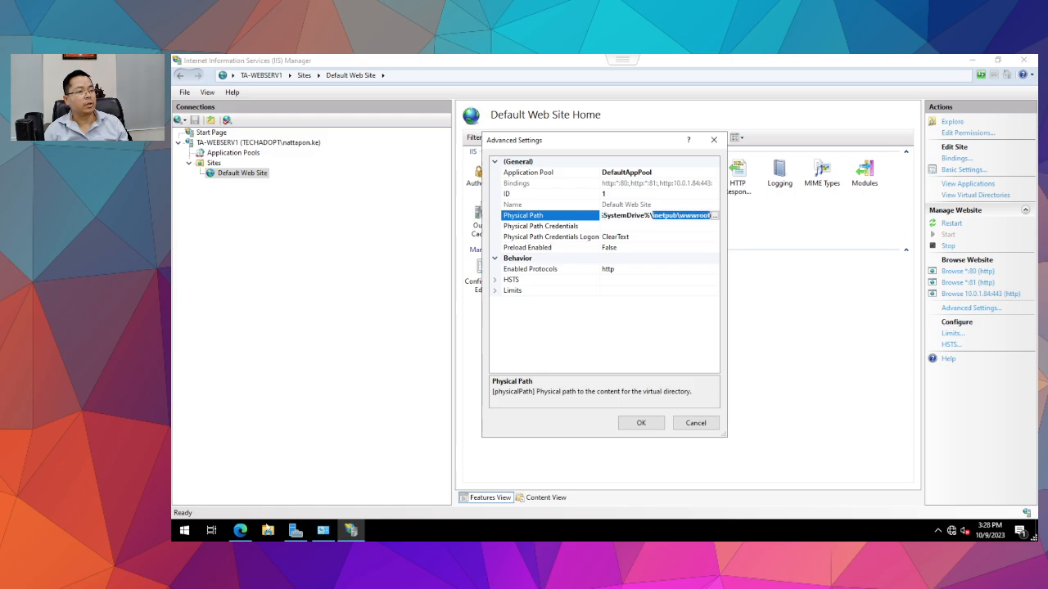
{"action": "key", "text": "super+e"}
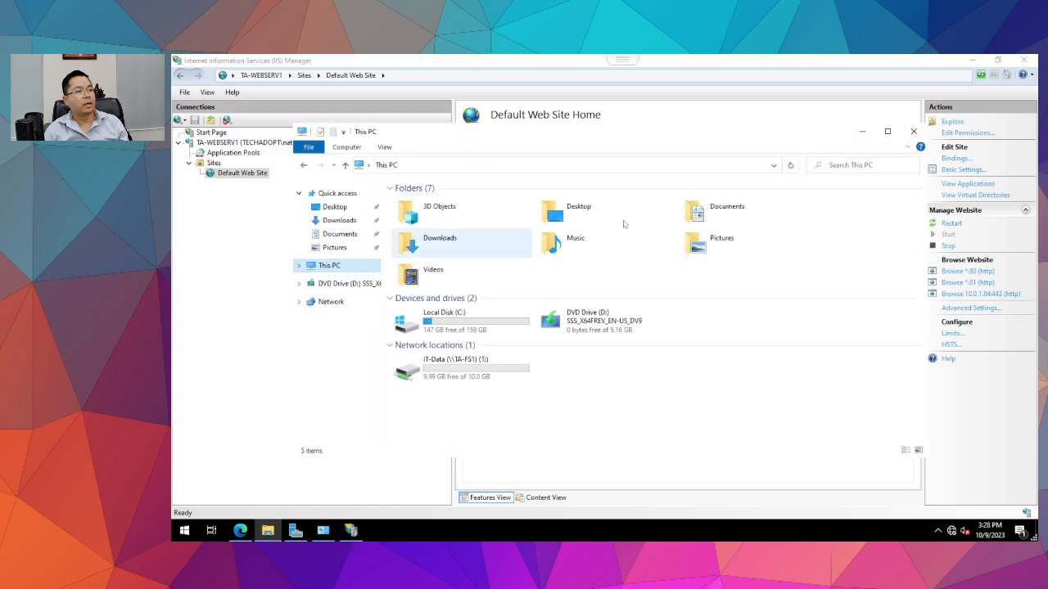
Browse to C:\inetpub\wwwroot and look at the iisstart.htm and iisstart.png files.
{"action": "double_click", "coordinate": [446, 319]}
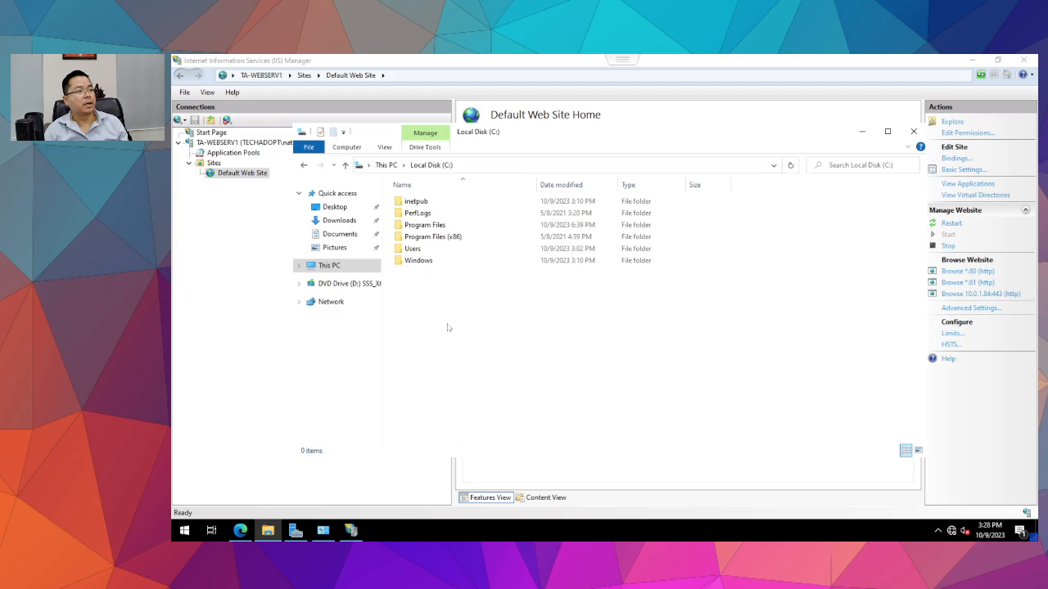
{"action": "double_click", "coordinate": [415, 201]}
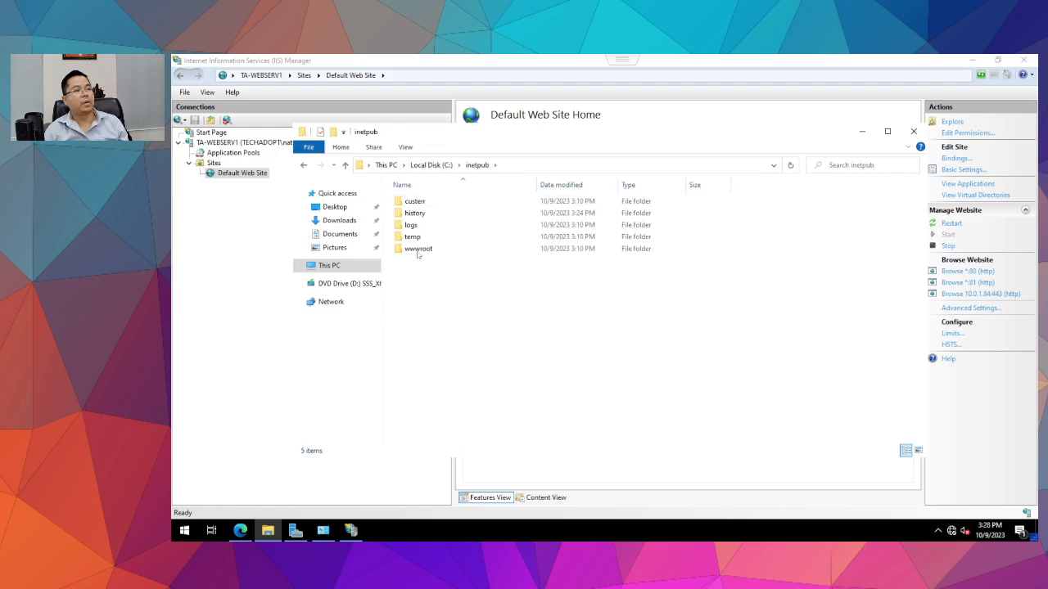
{"action": "double_click", "coordinate": [417, 251]}
{"action": "left_click", "coordinate": [416, 201]}
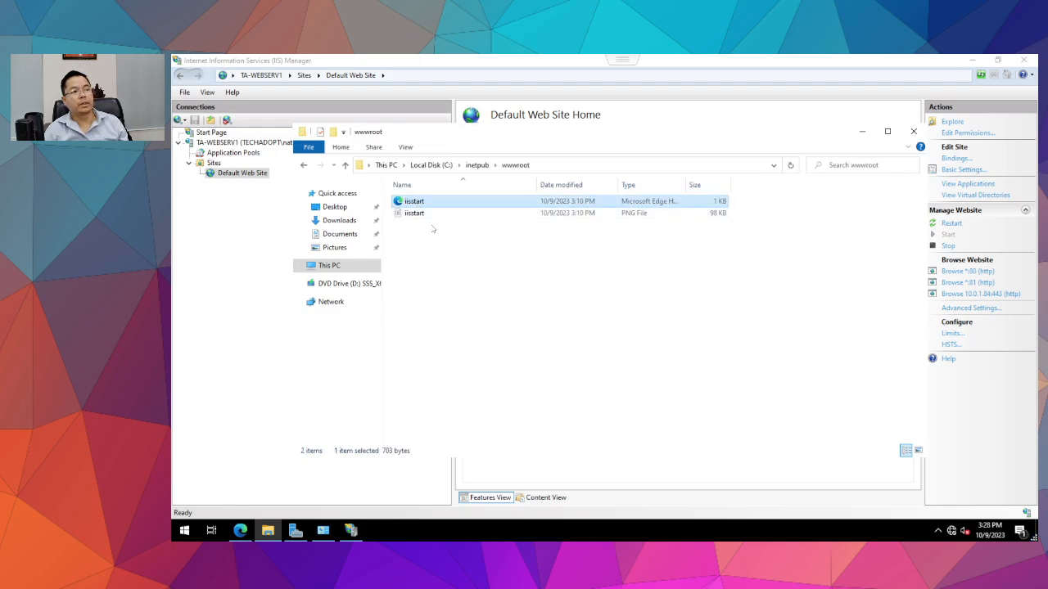
{"action": "left_click", "coordinate": [430, 214]}
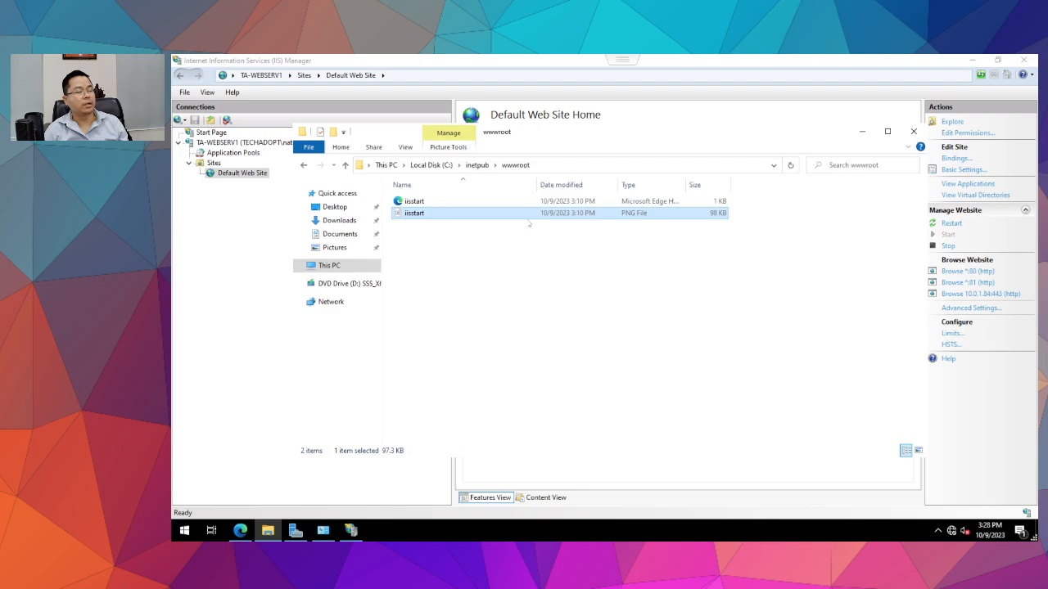
{"action": "left_click", "coordinate": [437, 203]}
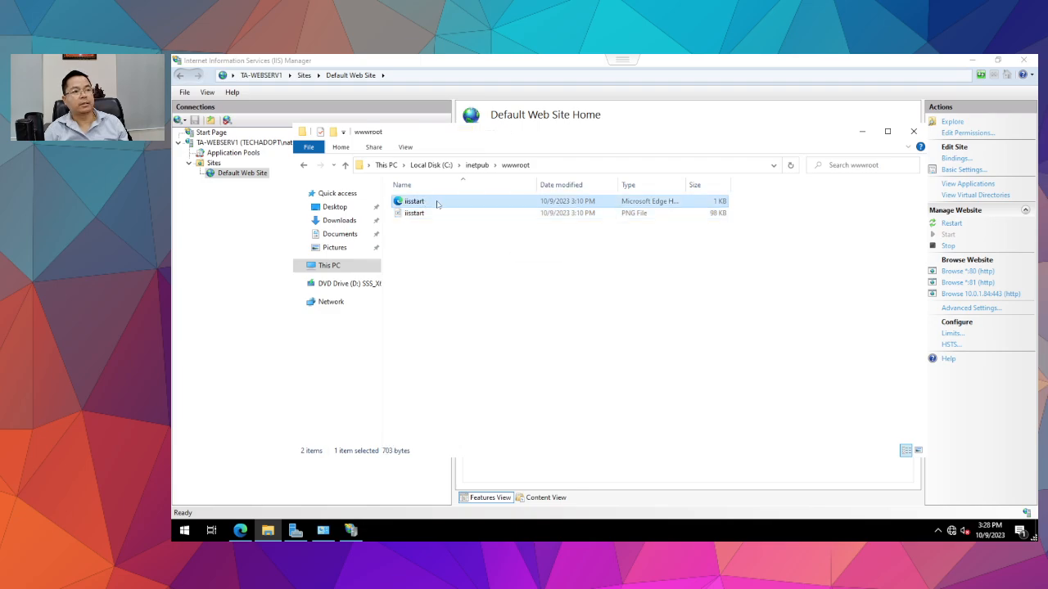
Cancel Advanced Settings in IIS Manager and find iisstart.htm in the Default Document list.
{"action": "left_click", "coordinate": [324, 532]}
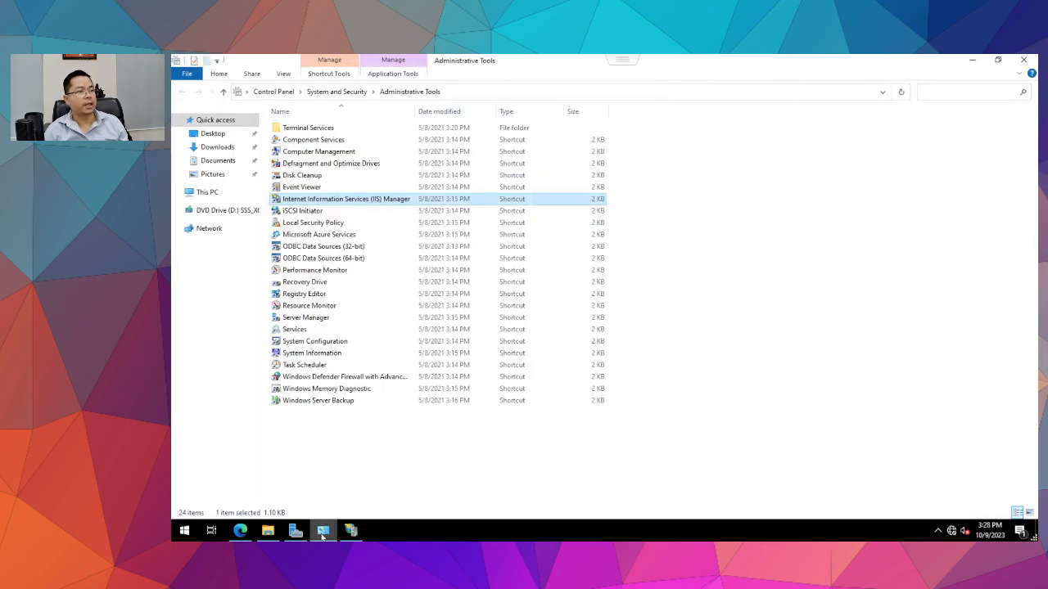
{"action": "left_click", "coordinate": [323, 531]}
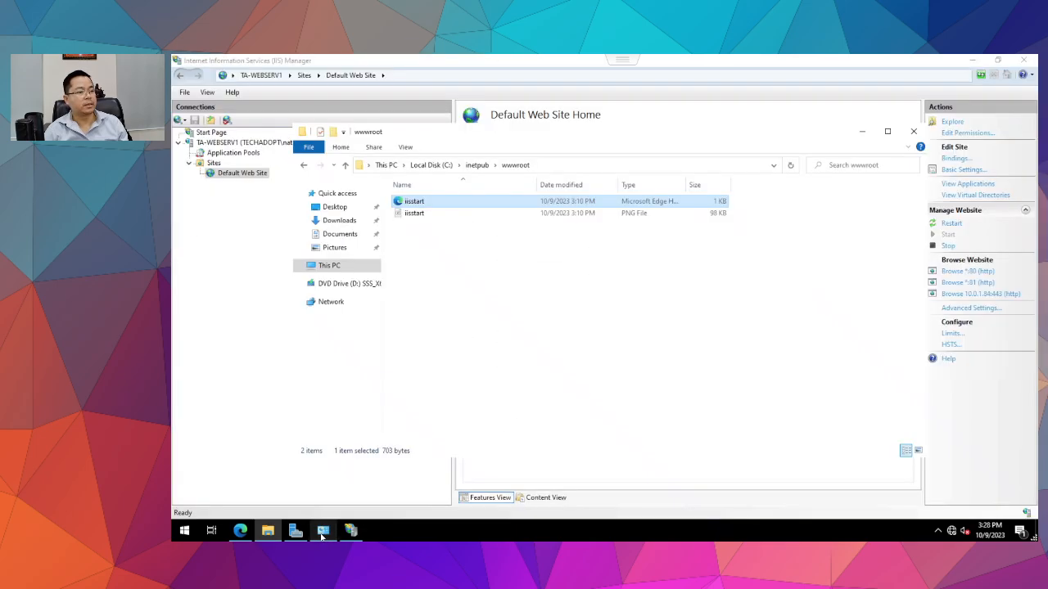
{"action": "left_click", "coordinate": [212, 273]}
{"action": "left_click", "coordinate": [705, 423]}
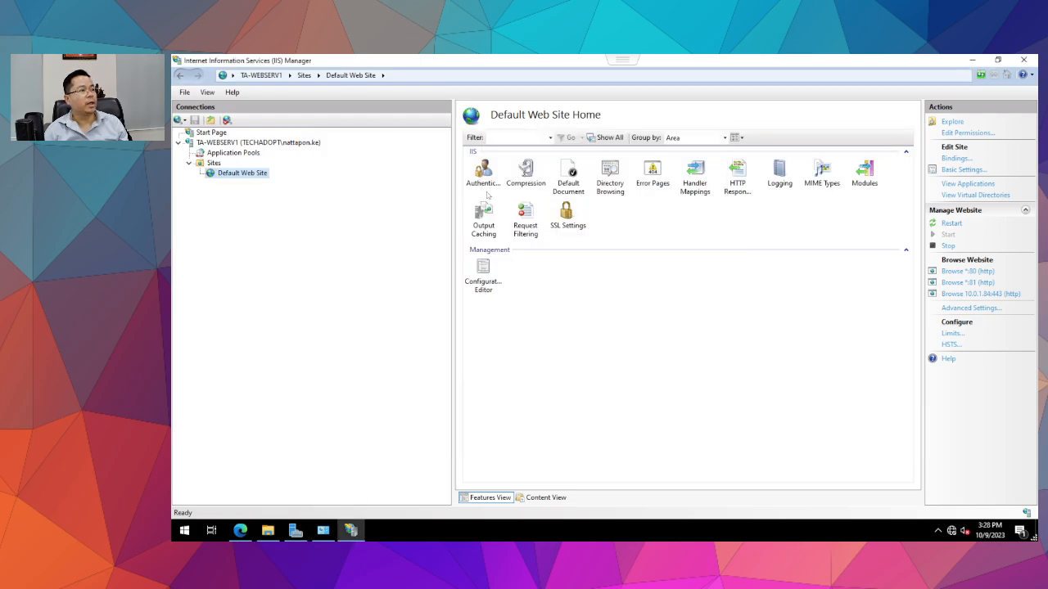
{"action": "double_click", "coordinate": [580, 172]}
{"action": "left_click", "coordinate": [564, 208]}
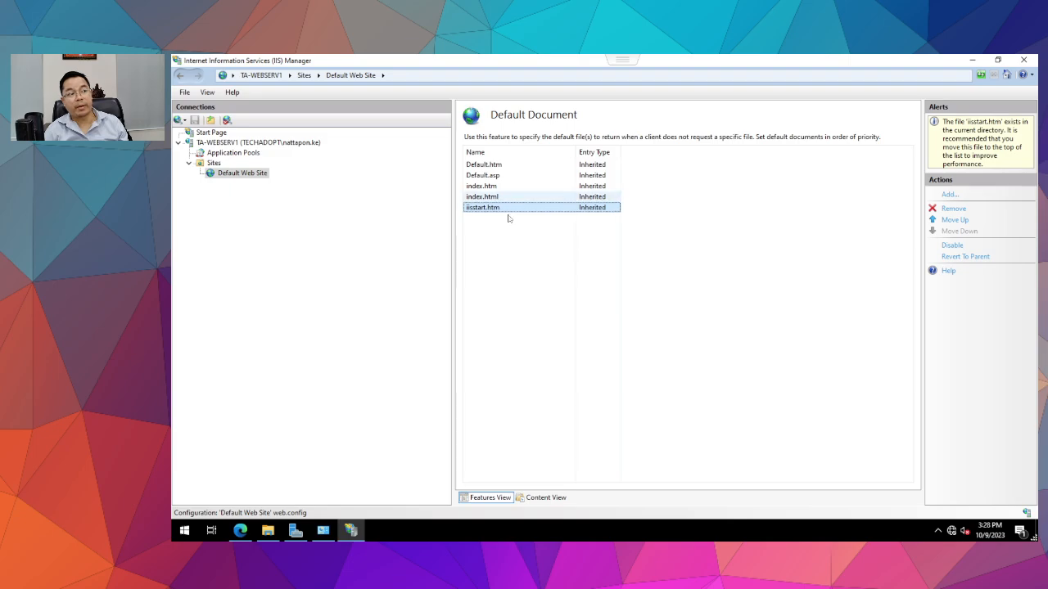
Copy iisstart.htm and paste a duplicate into wwwroot with administrator permission.
{"action": "left_click", "coordinate": [268, 530]}
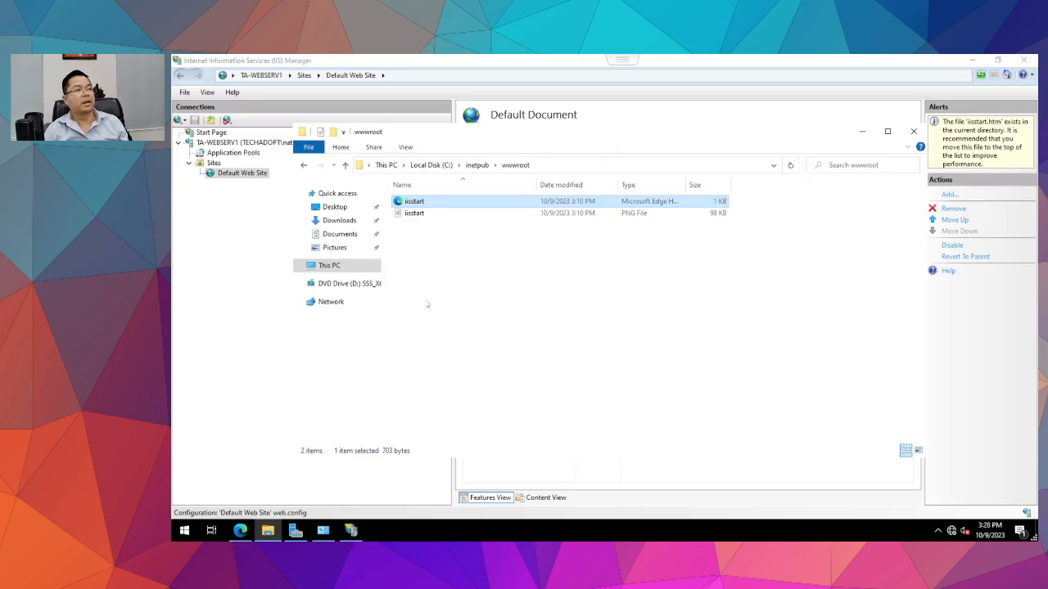
{"action": "left_click", "coordinate": [430, 250]}
{"action": "right_click", "coordinate": [424, 205]}
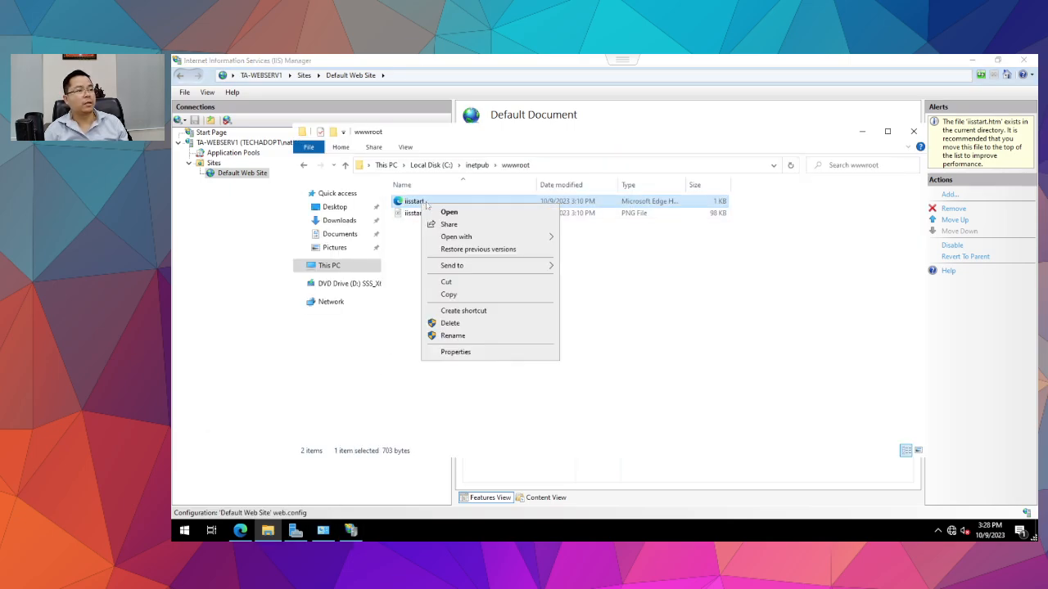
{"action": "left_click", "coordinate": [443, 292]}
{"action": "right_click", "coordinate": [426, 252]}
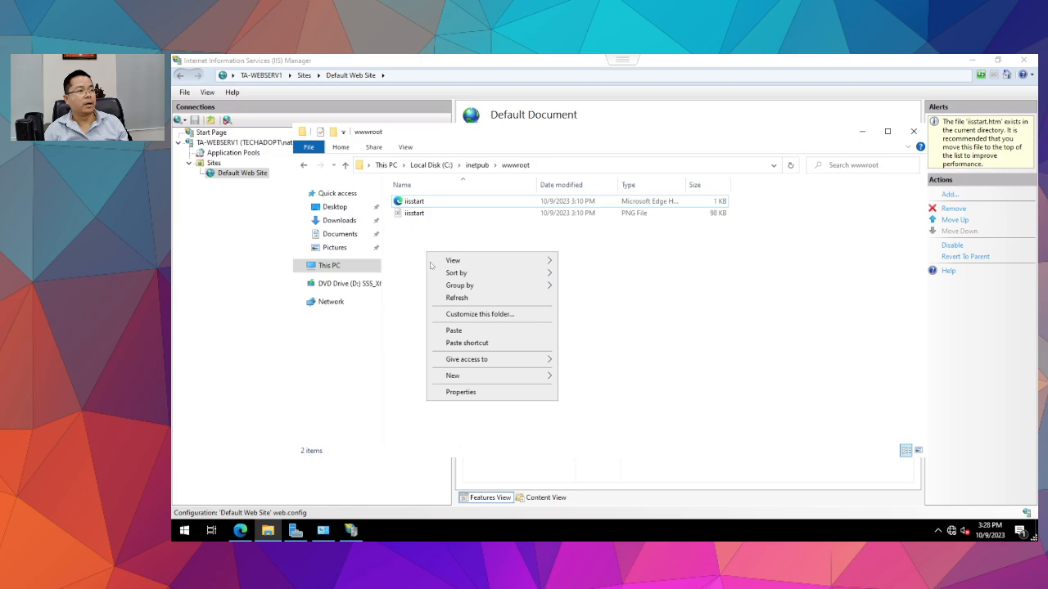
{"action": "left_click", "coordinate": [453, 329]}
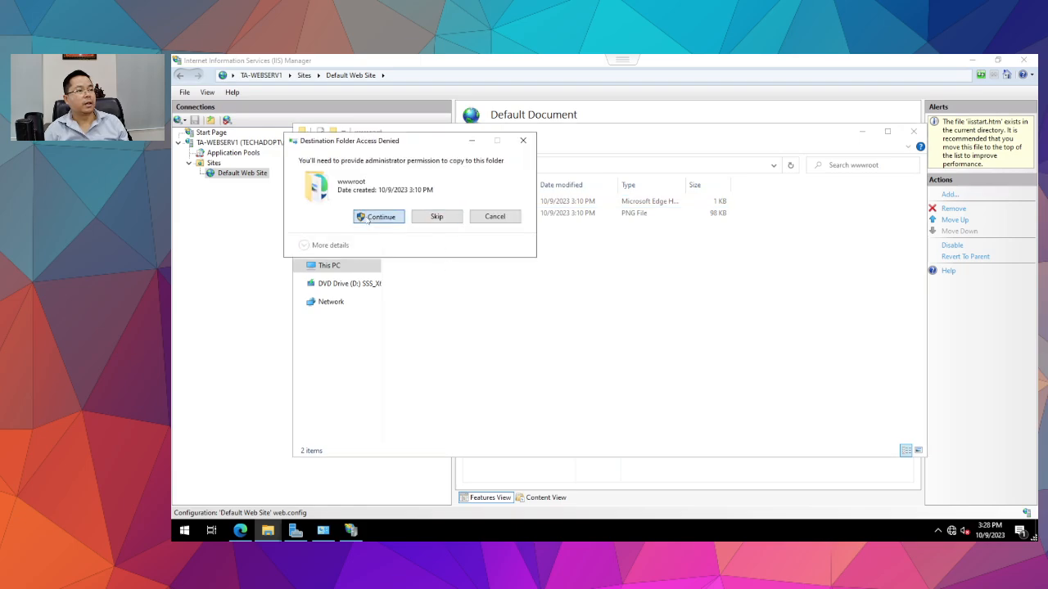
{"action": "left_click", "coordinate": [380, 216]}
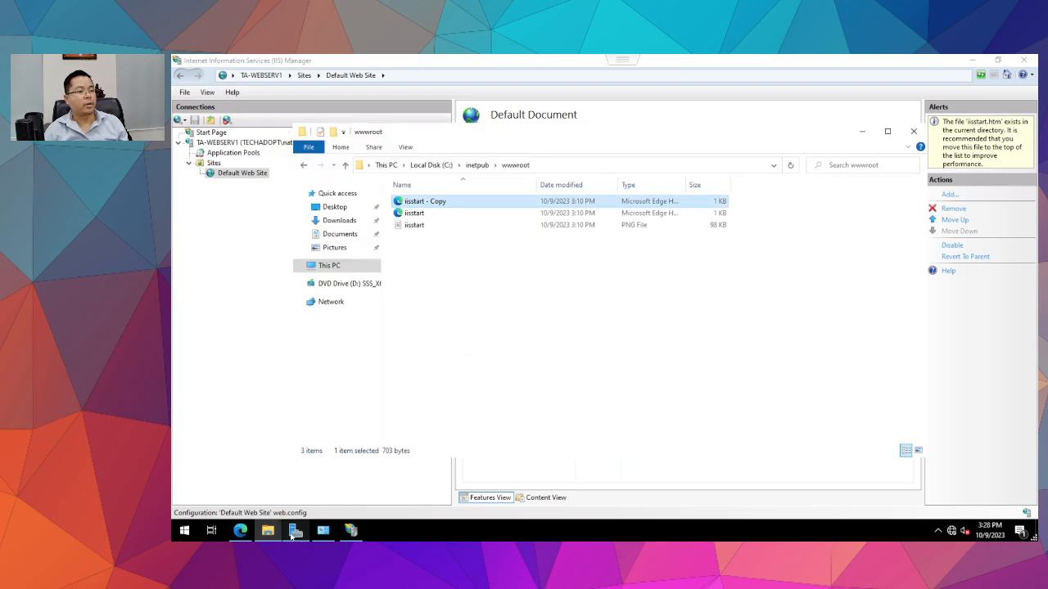
Find Default.htm in IIS Manager's Default Document list.
{"action": "left_click", "coordinate": [324, 532]}
{"action": "left_click", "coordinate": [324, 533]}
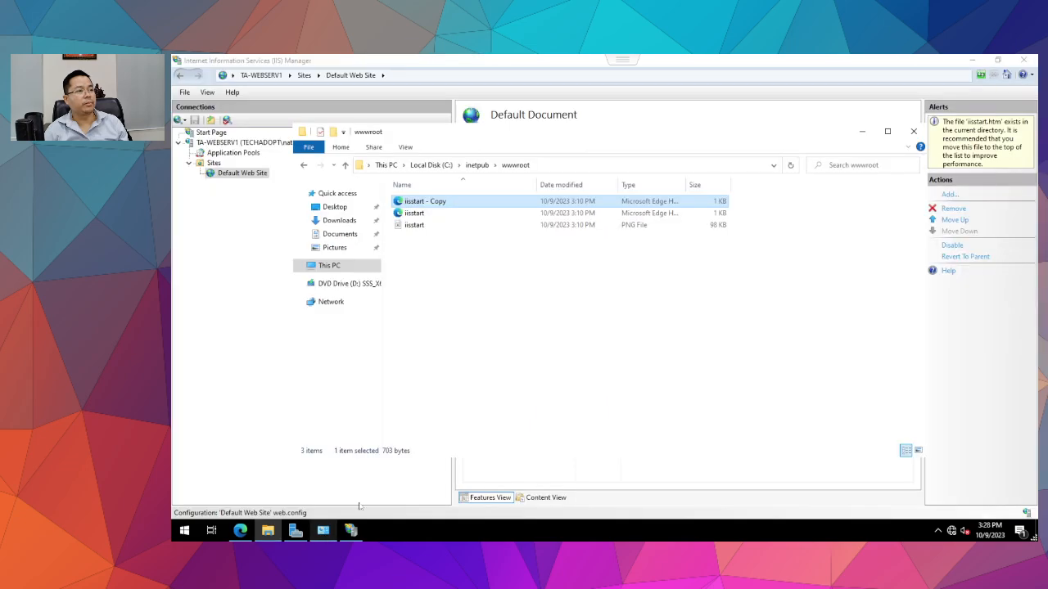
{"action": "left_click", "coordinate": [241, 330]}
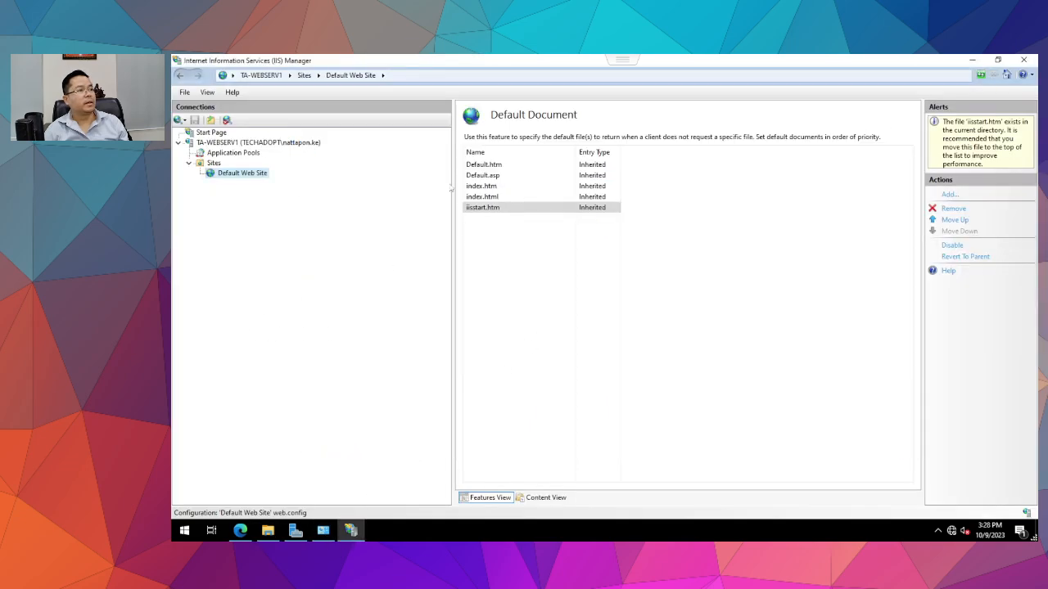
{"action": "left_click", "coordinate": [486, 167]}
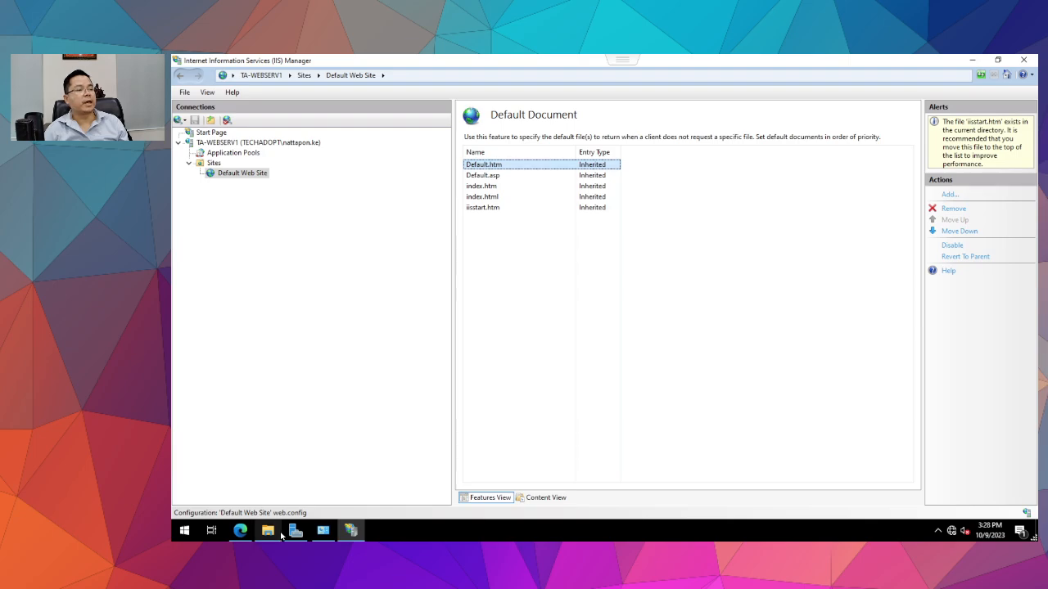
Rename the iisstart copy in wwwroot to 'default' with administrator permission.
{"action": "mouse_move", "coordinate": [268, 536]}
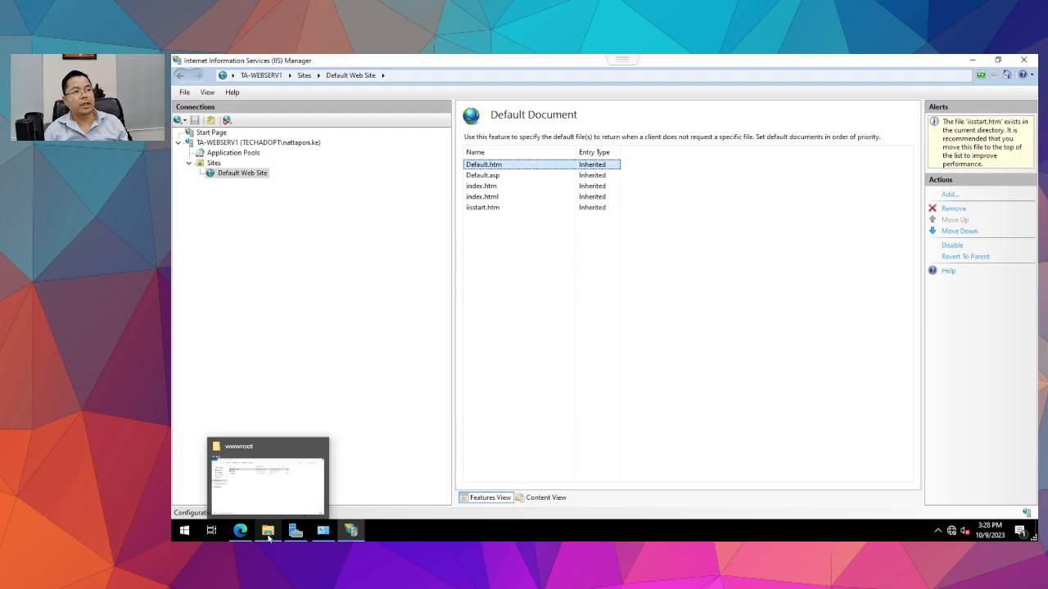
{"action": "left_click", "coordinate": [268, 537]}
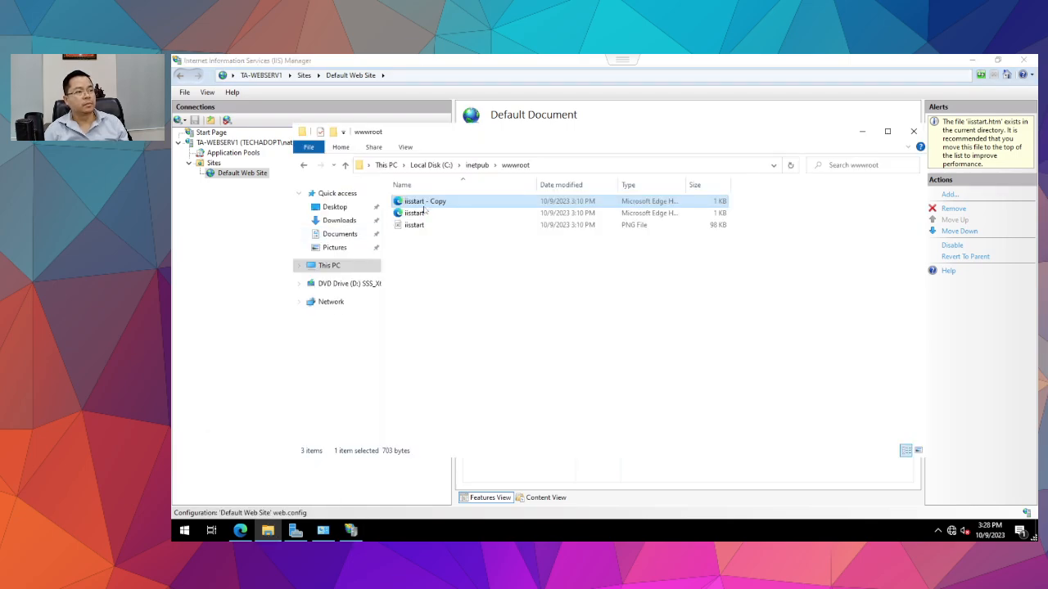
{"action": "key", "text": "F2"}
{"action": "type", "text": "de"}
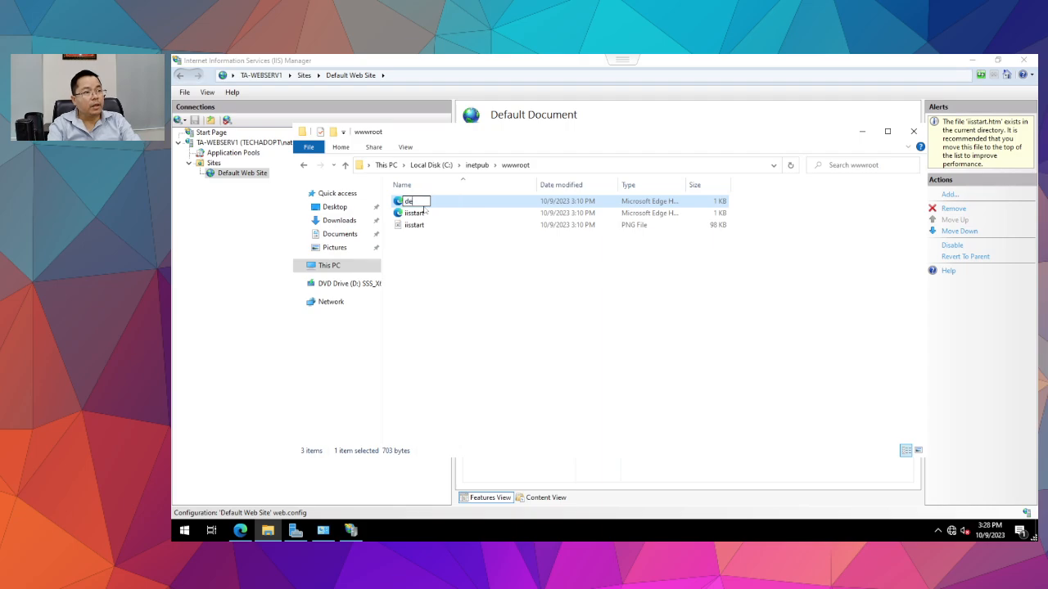
{"action": "type", "text": "fault"}
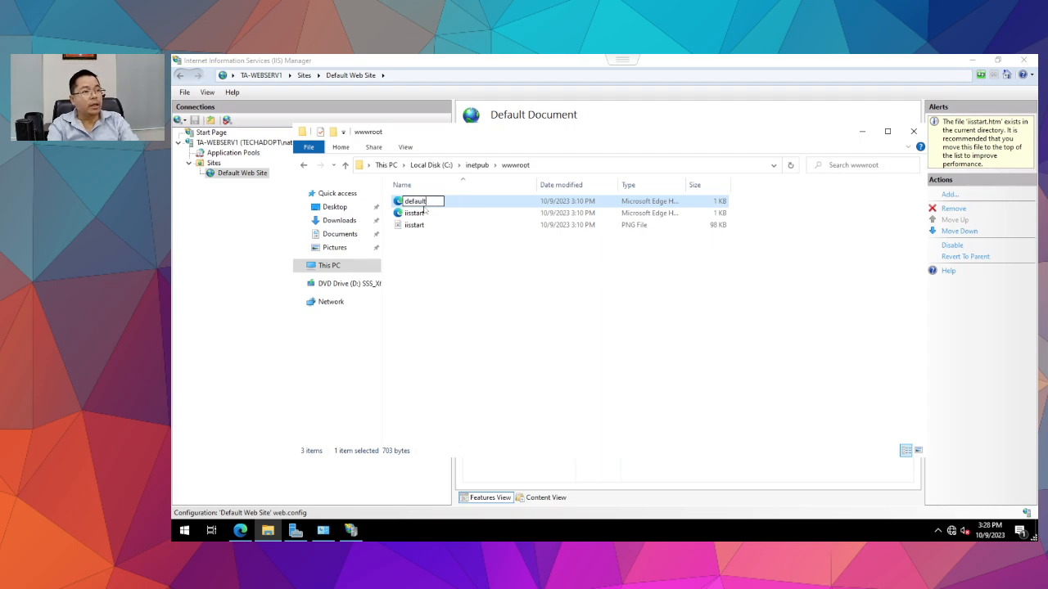
{"action": "key", "text": "Return"}
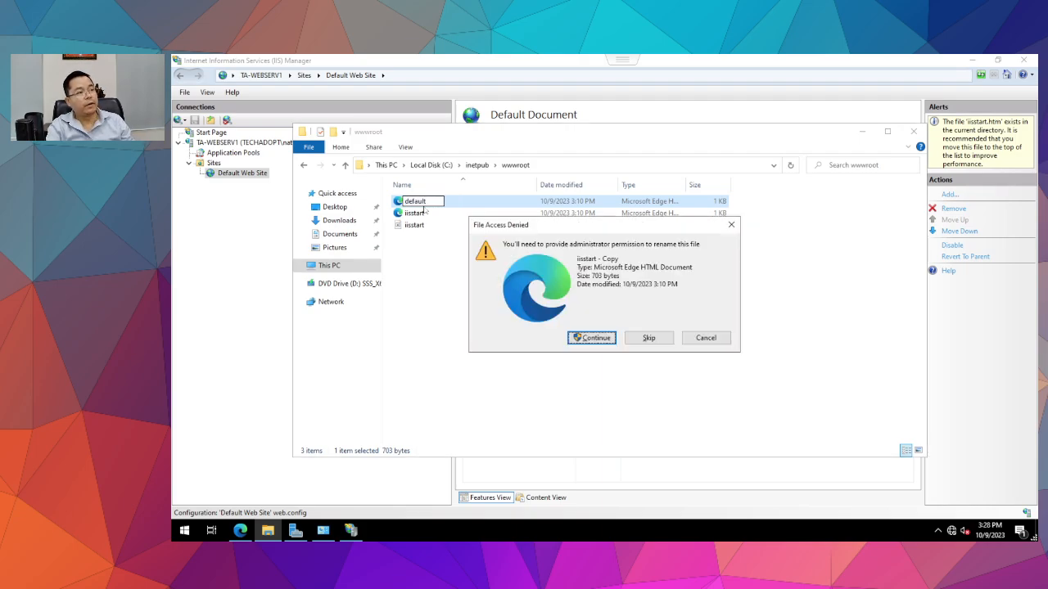
{"action": "left_click", "coordinate": [595, 344]}
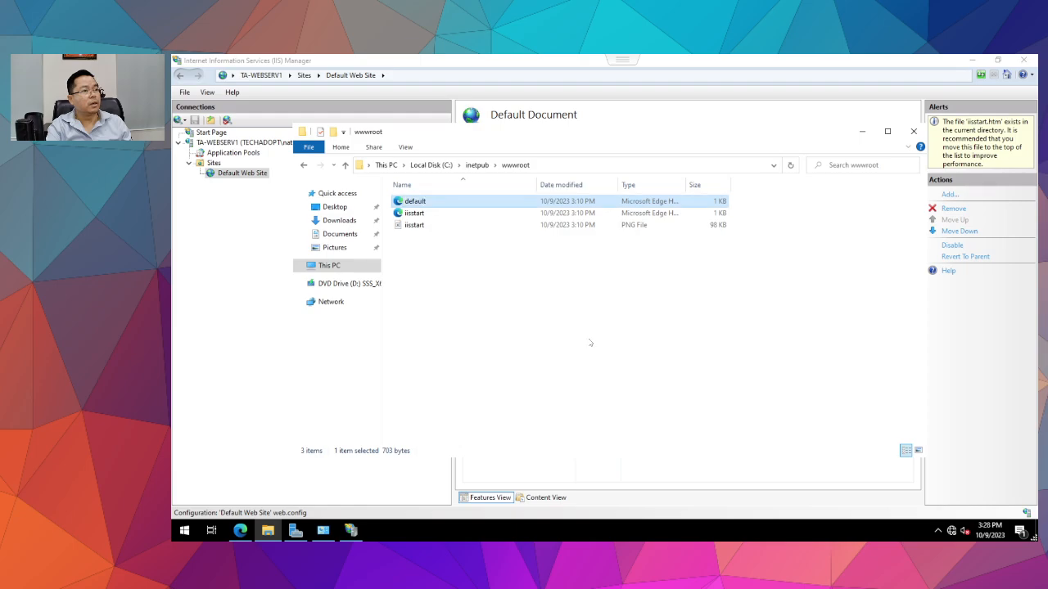
Return to the wwwroot folder window and open its View options.
{"action": "left_click", "coordinate": [323, 530]}
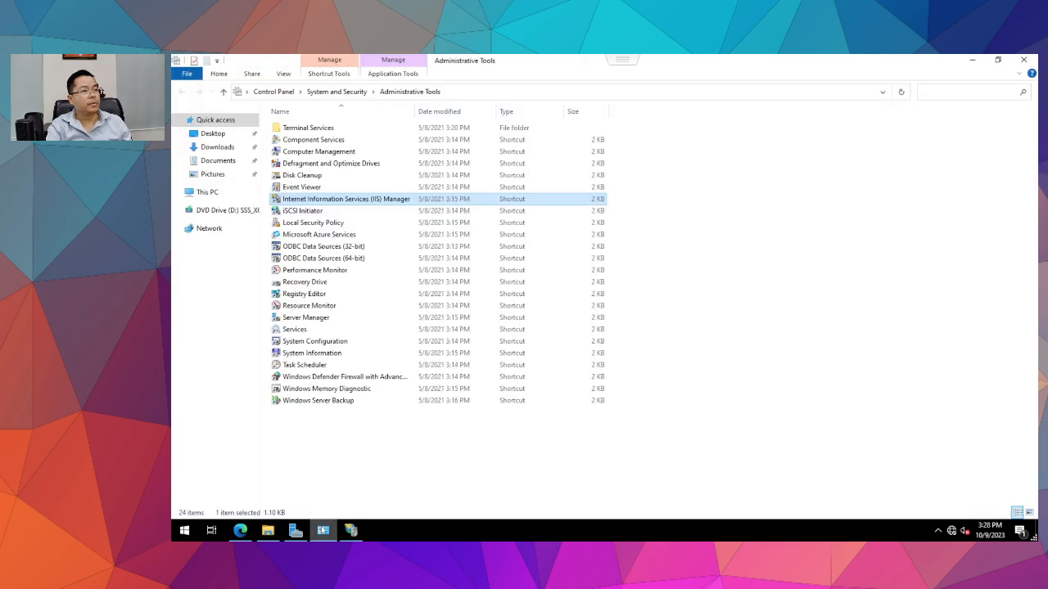
{"action": "left_click", "coordinate": [323, 531]}
{"action": "left_click", "coordinate": [253, 257]}
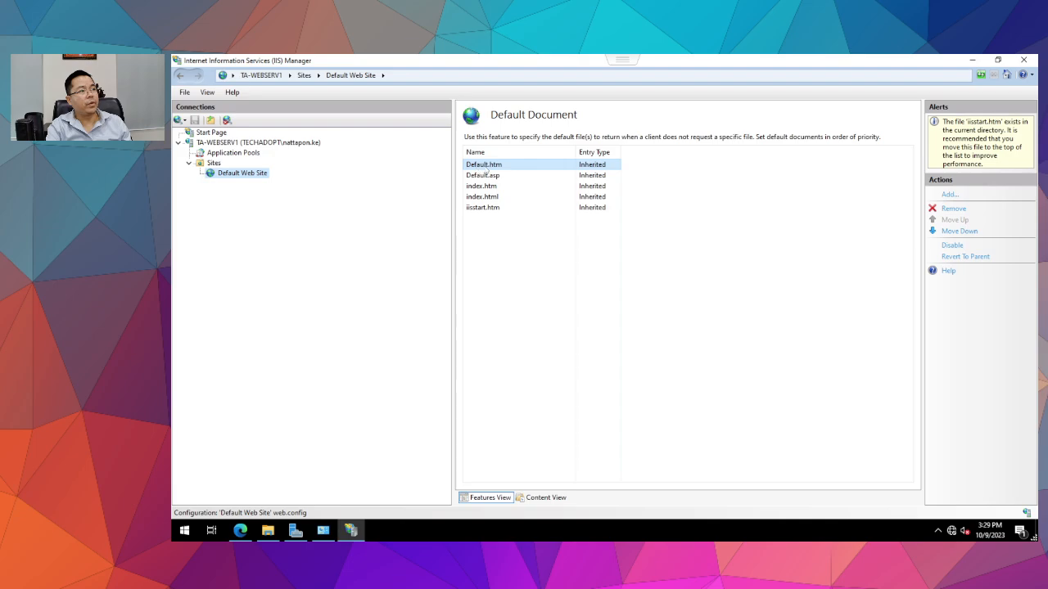
{"action": "left_click", "coordinate": [268, 531]}
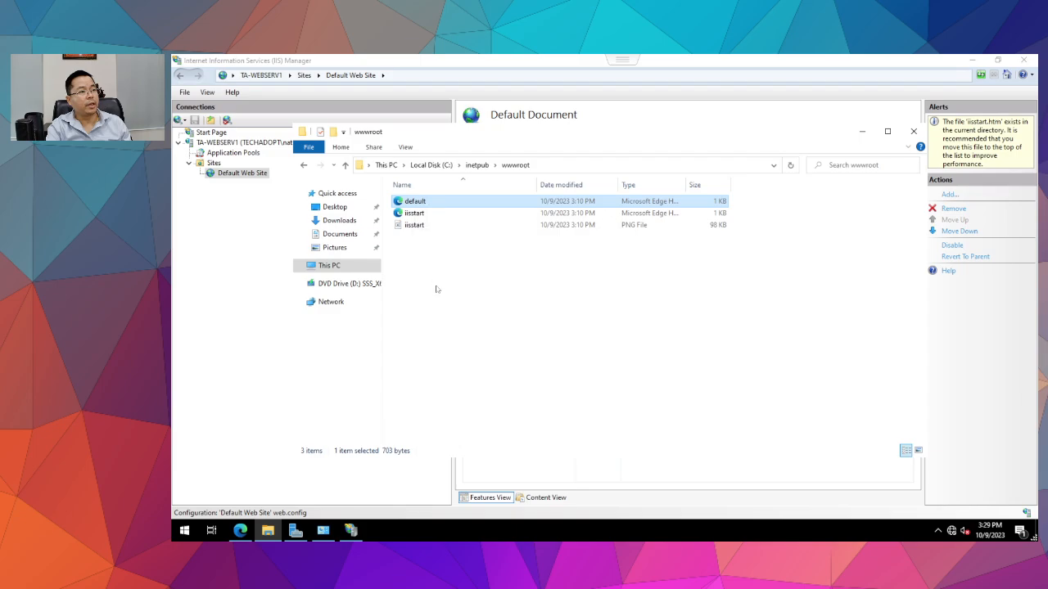
{"action": "left_click", "coordinate": [405, 147]}
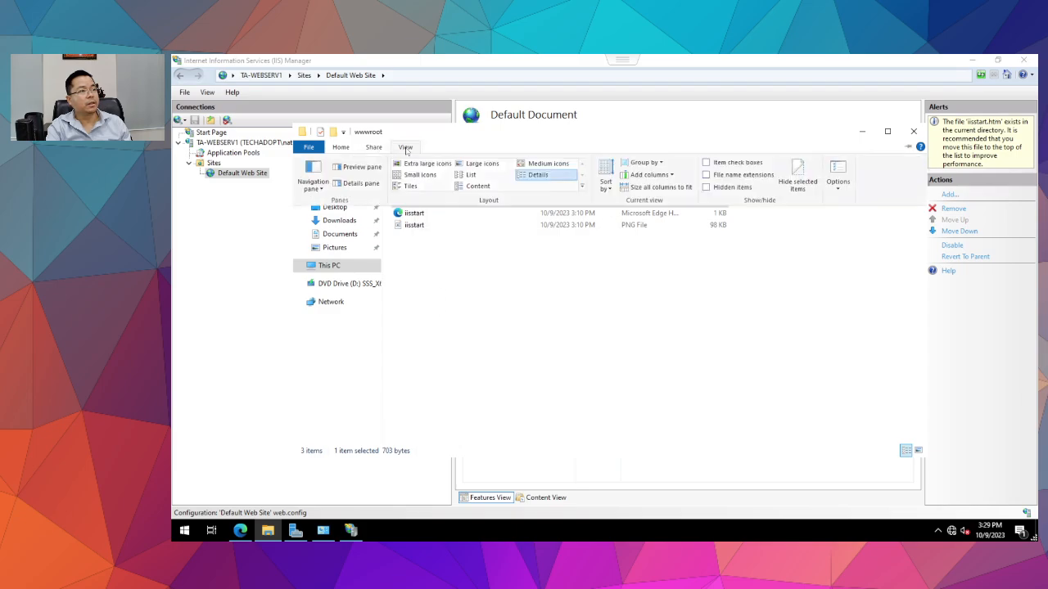
Turn on file name extensions and open default.htm in Notepad.
{"action": "left_click", "coordinate": [707, 175]}
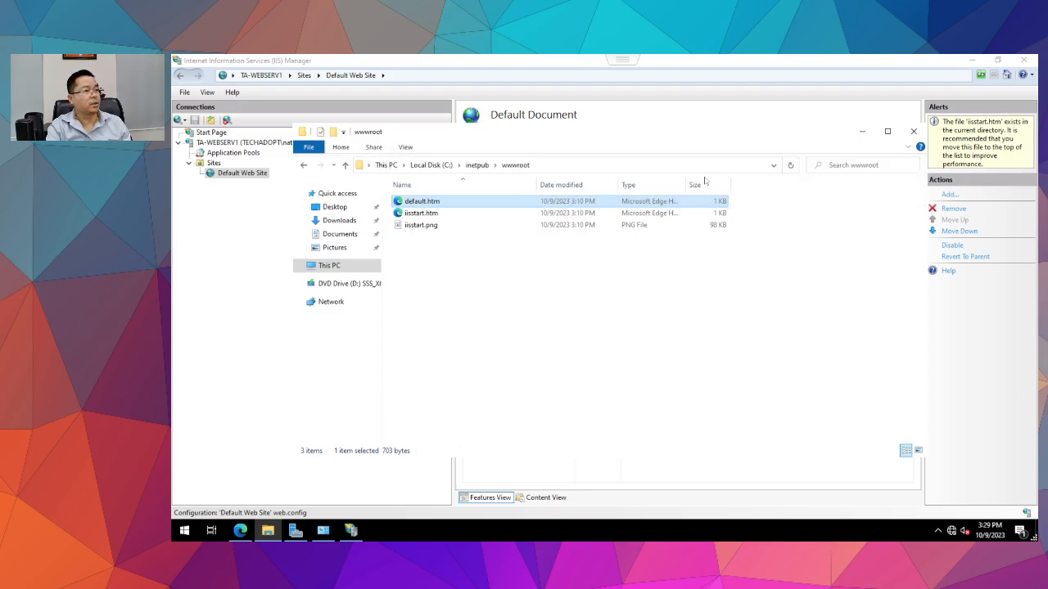
{"action": "right_click", "coordinate": [423, 202]}
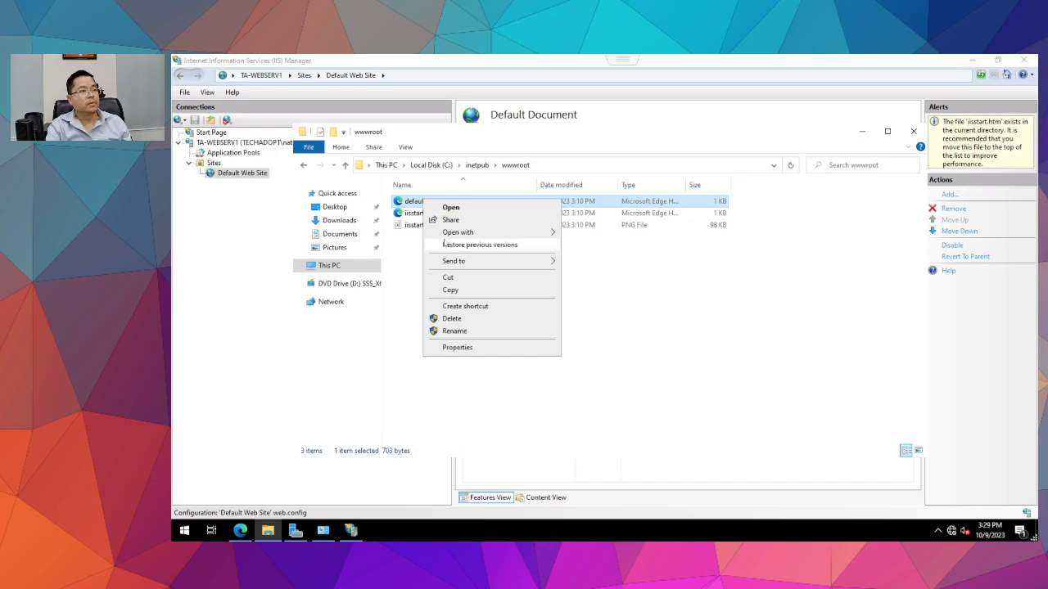
{"action": "mouse_move", "coordinate": [456, 234]}
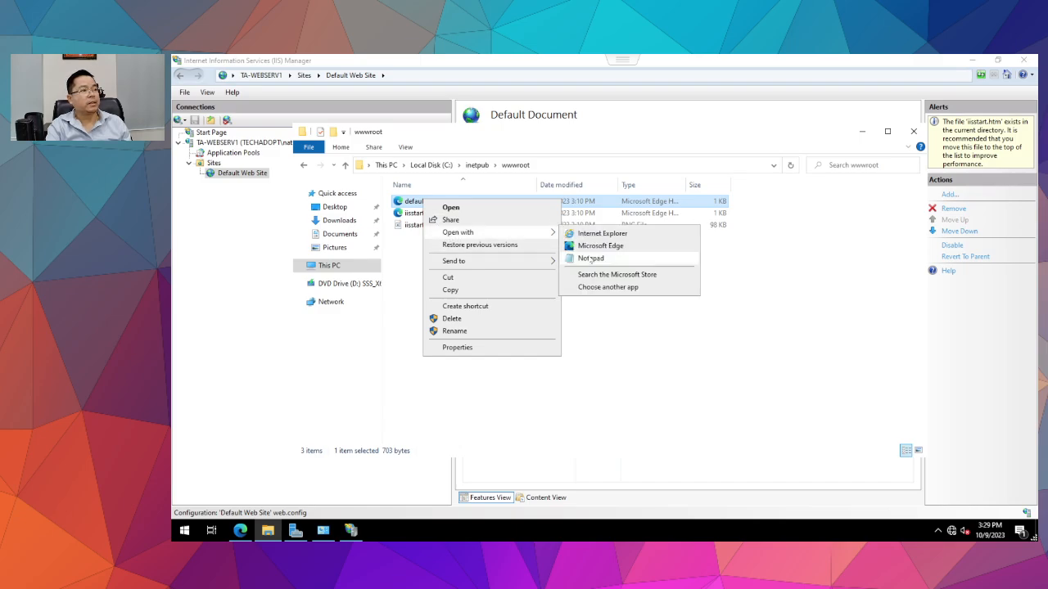
{"action": "left_click", "coordinate": [590, 258]}
{"action": "scroll", "coordinate": [459, 336], "scroll_direction": "down", "scroll_amount": 2}
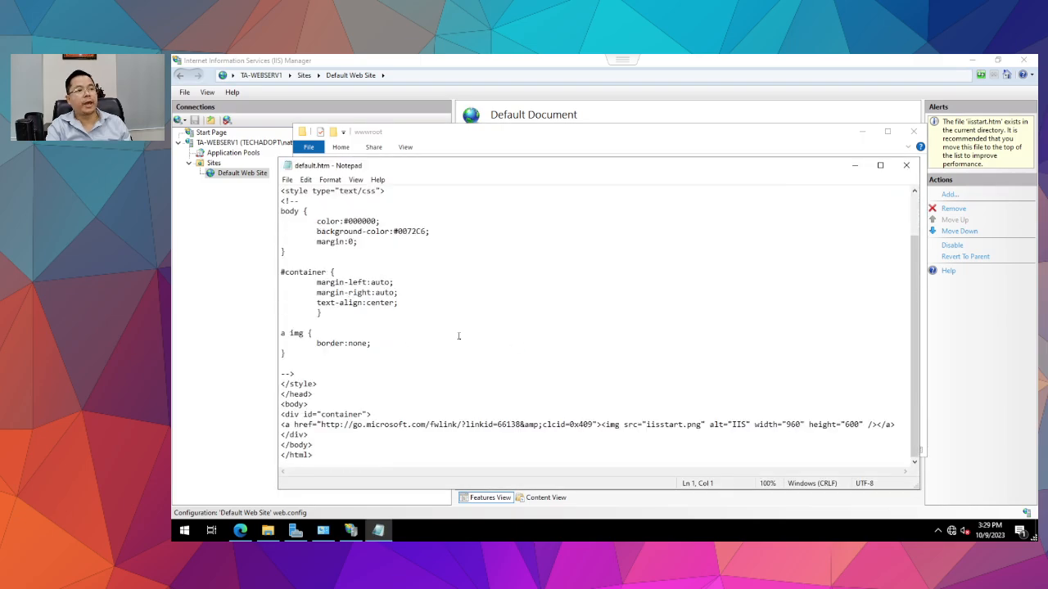
{"action": "scroll", "coordinate": [457, 337], "scroll_direction": "up", "scroll_amount": 1}
{"action": "scroll", "coordinate": [456, 339], "scroll_direction": "down", "scroll_amount": 1}
{"action": "scroll", "coordinate": [454, 340], "scroll_direction": "up", "scroll_amount": 2}
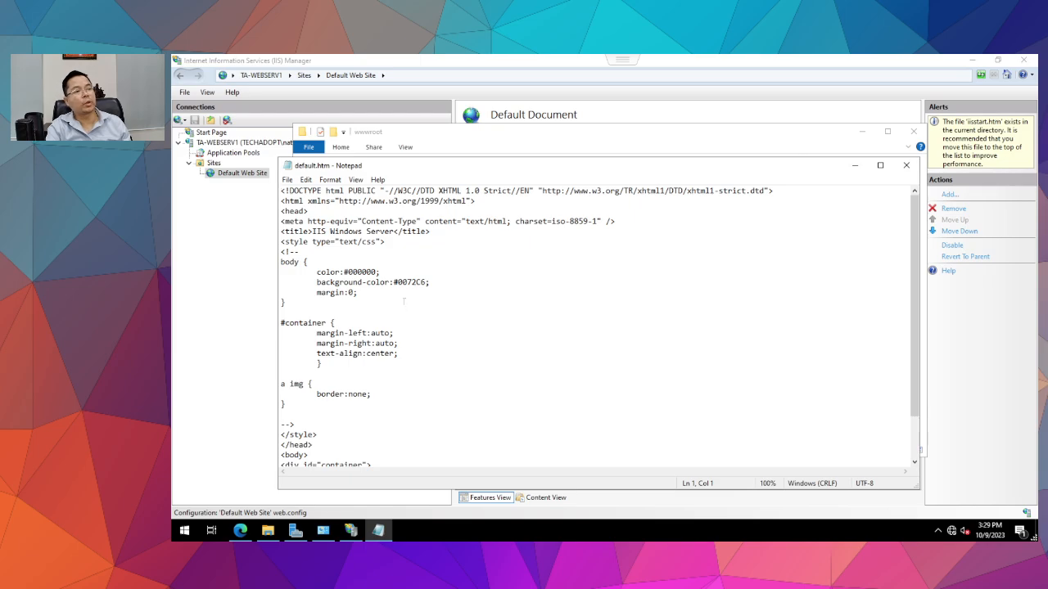
{"action": "scroll", "coordinate": [415, 331], "scroll_direction": "down", "scroll_amount": 2}
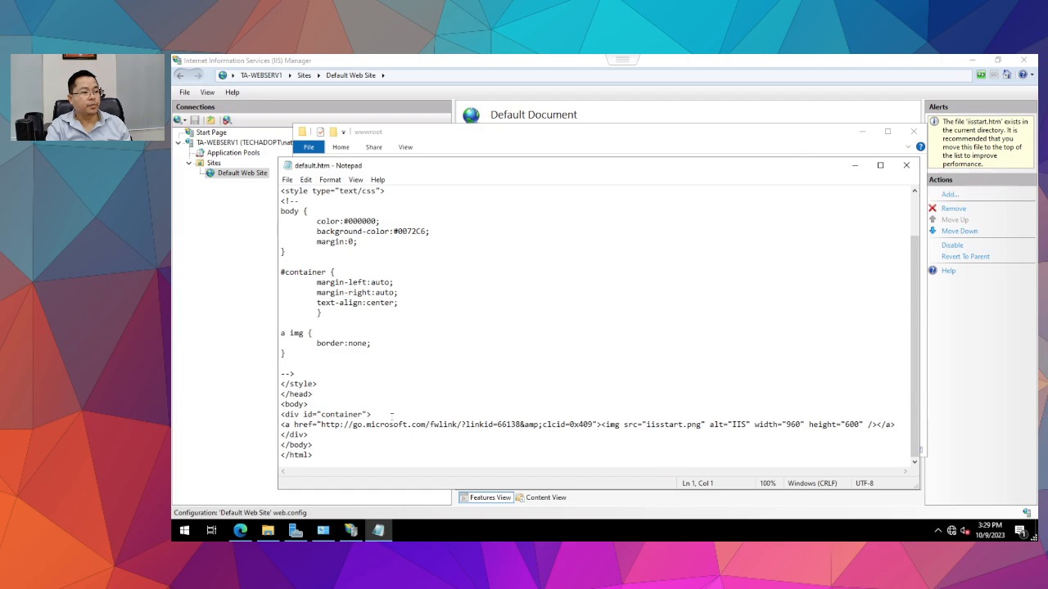
Insert a new line inside the container div for the HELLO text.
{"action": "left_click", "coordinate": [392, 415]}
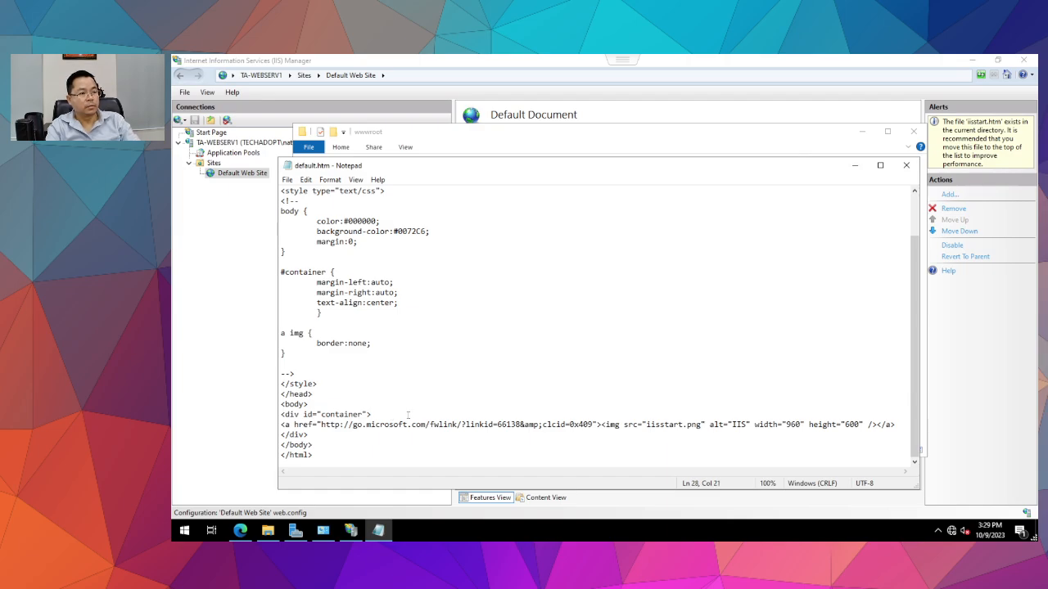
{"action": "key", "text": "Return"}
{"action": "type", "text": "Sw"}
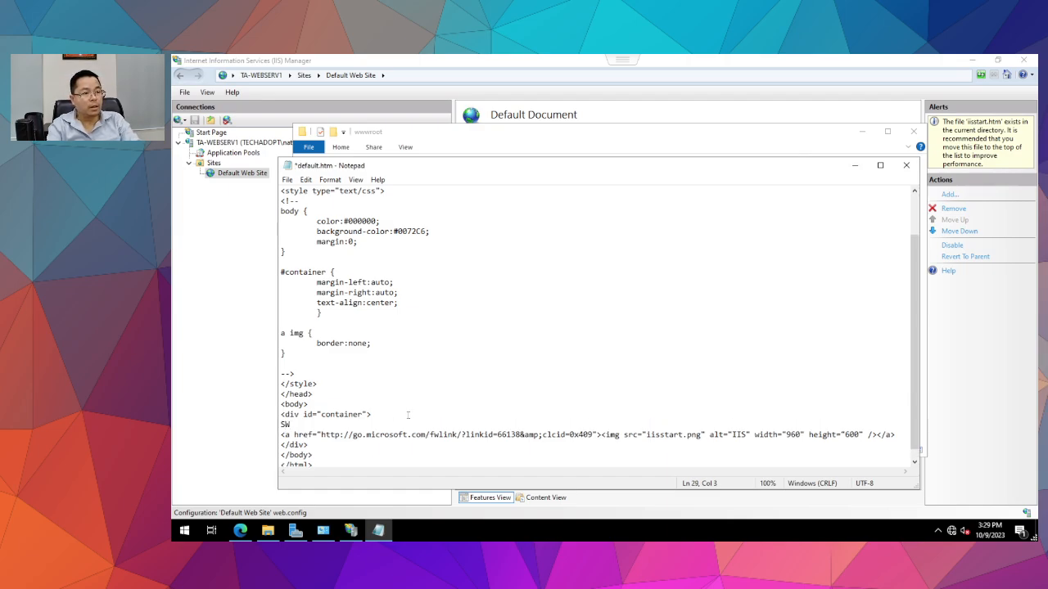
{"action": "type", "text": "HE"}
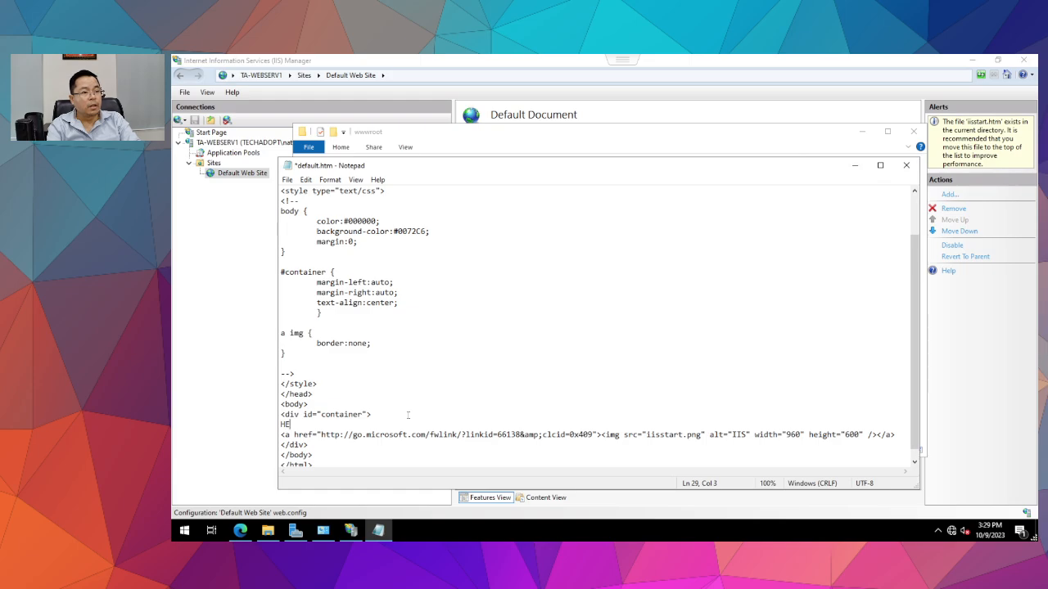
{"action": "key", "text": "BackSpace"}
{"action": "key", "text": "BackSpace"}
{"action": "key", "text": "BackSpace"}
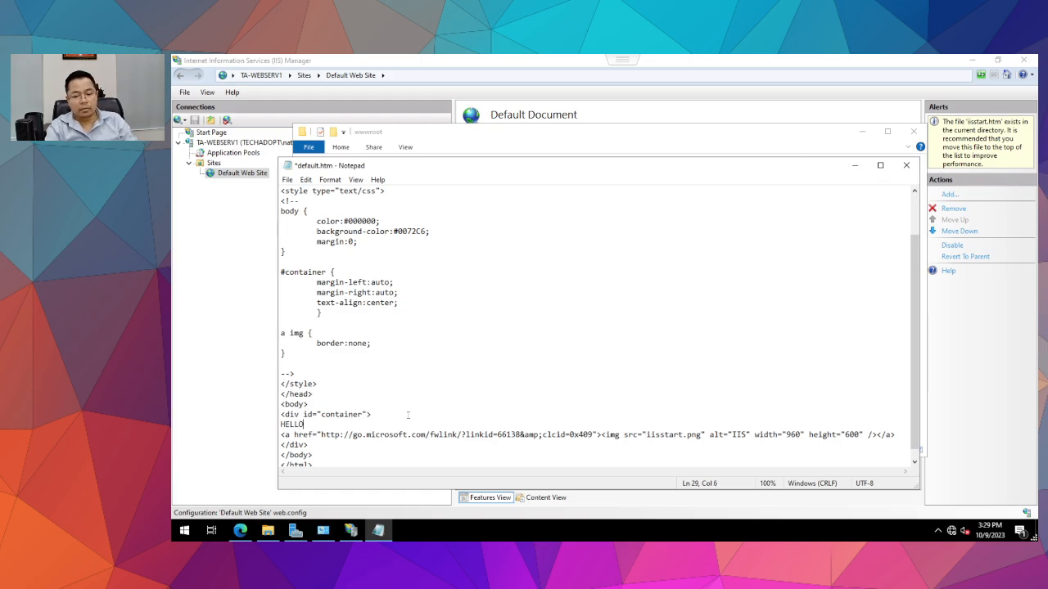
Try saving over wwwroot\default.htm as All Files, dismiss the permission error, and close Notepad.
{"action": "key", "text": "ctrl+shift+s"}
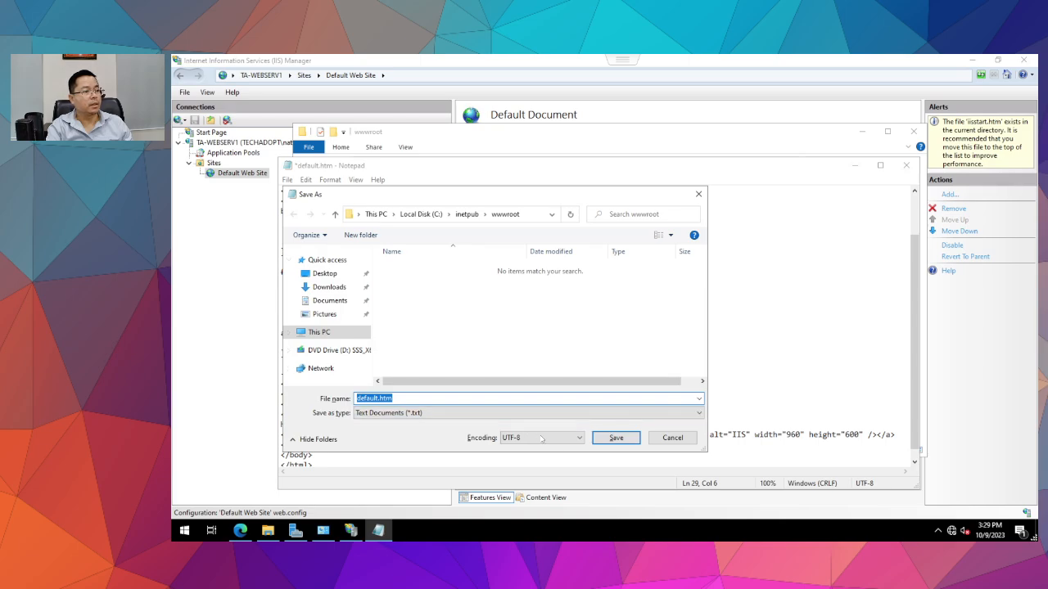
{"action": "left_click", "coordinate": [433, 414]}
{"action": "left_click", "coordinate": [396, 434]}
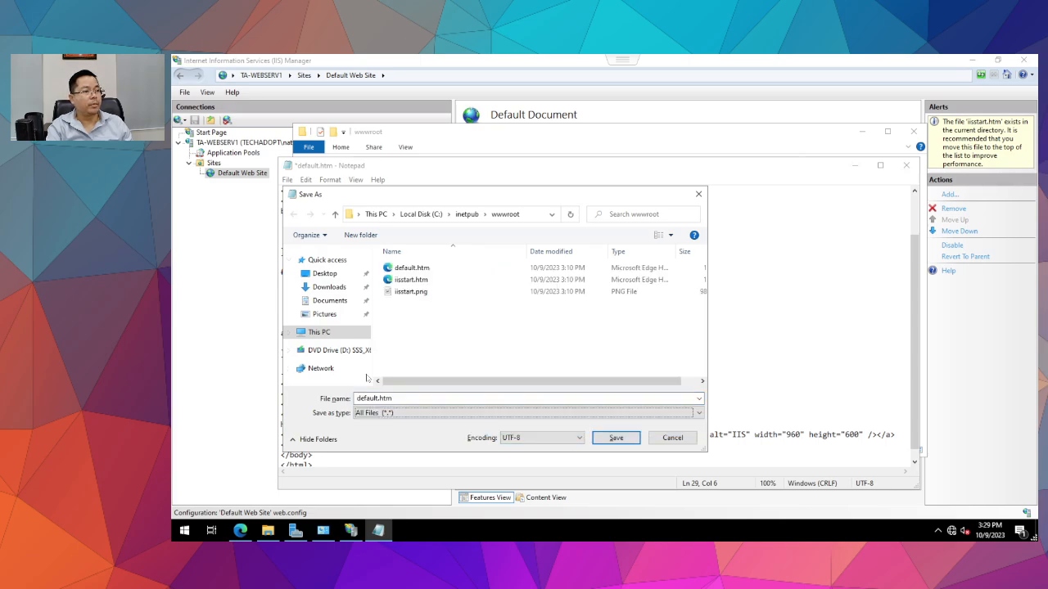
{"action": "double_click", "coordinate": [411, 268]}
{"action": "left_click", "coordinate": [631, 293]}
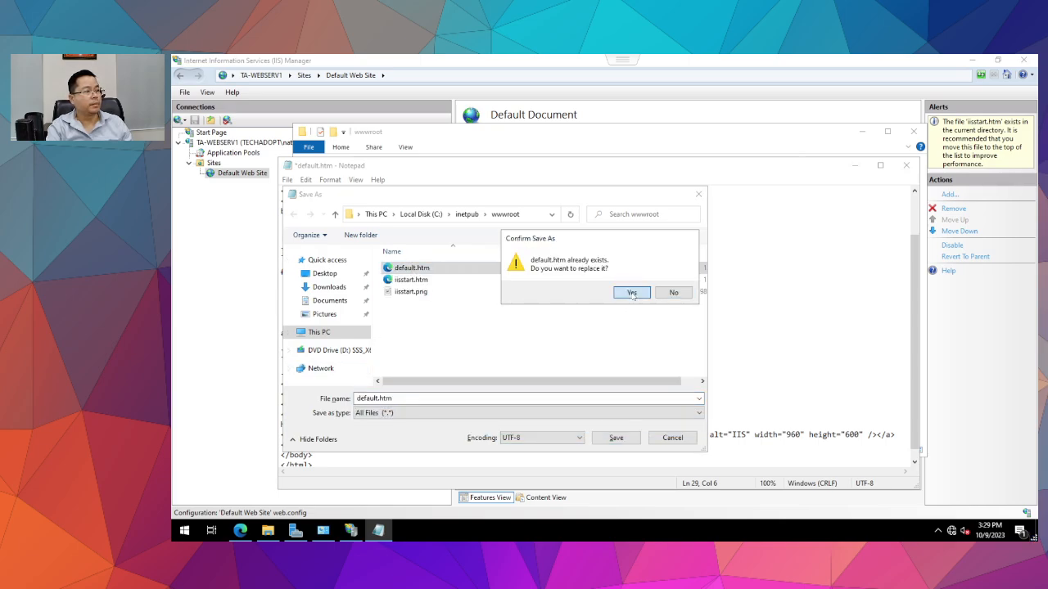
{"action": "left_click", "coordinate": [692, 336]}
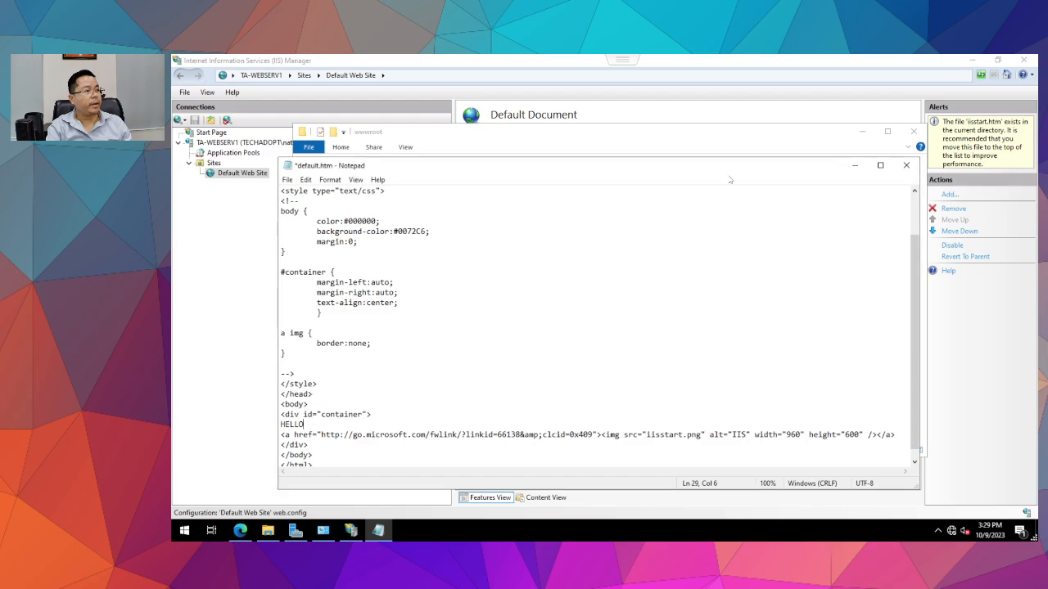
{"action": "left_click", "coordinate": [905, 165]}
{"action": "left_click", "coordinate": [622, 299]}
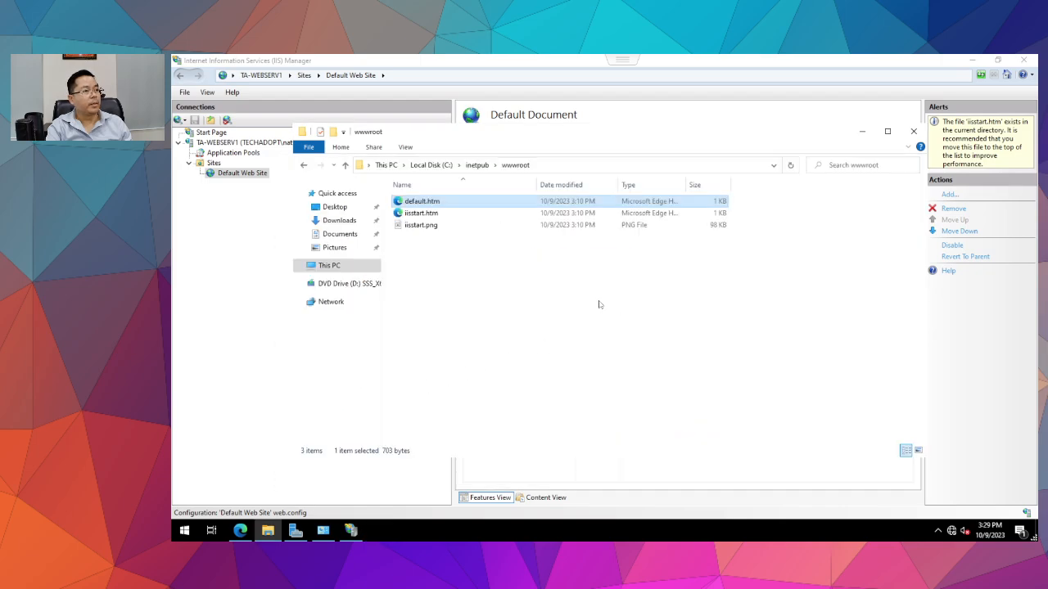
{"action": "double_click", "coordinate": [417, 202]}
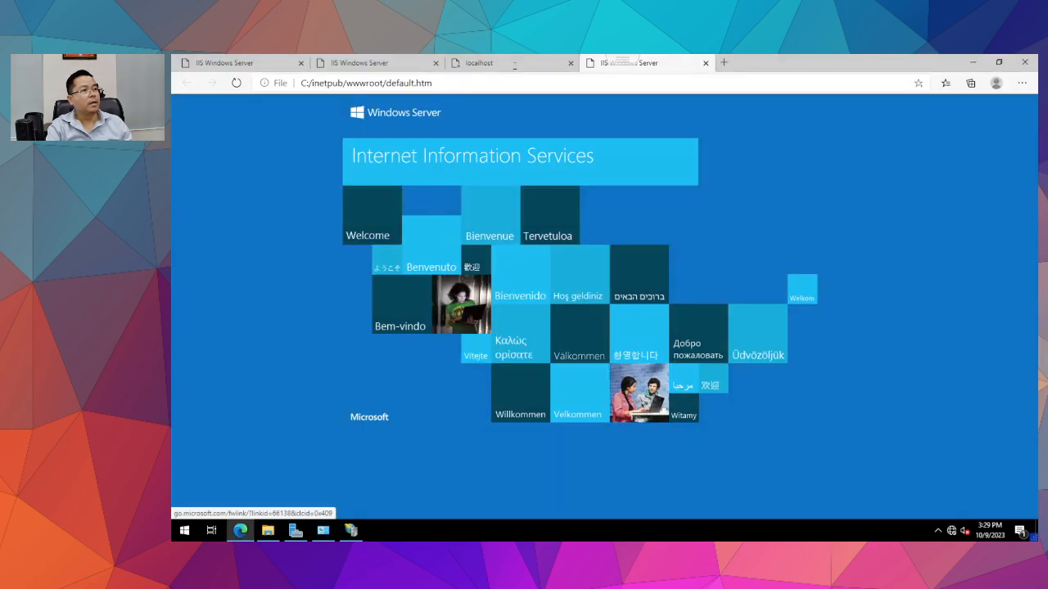
{"action": "left_click", "coordinate": [395, 197]}
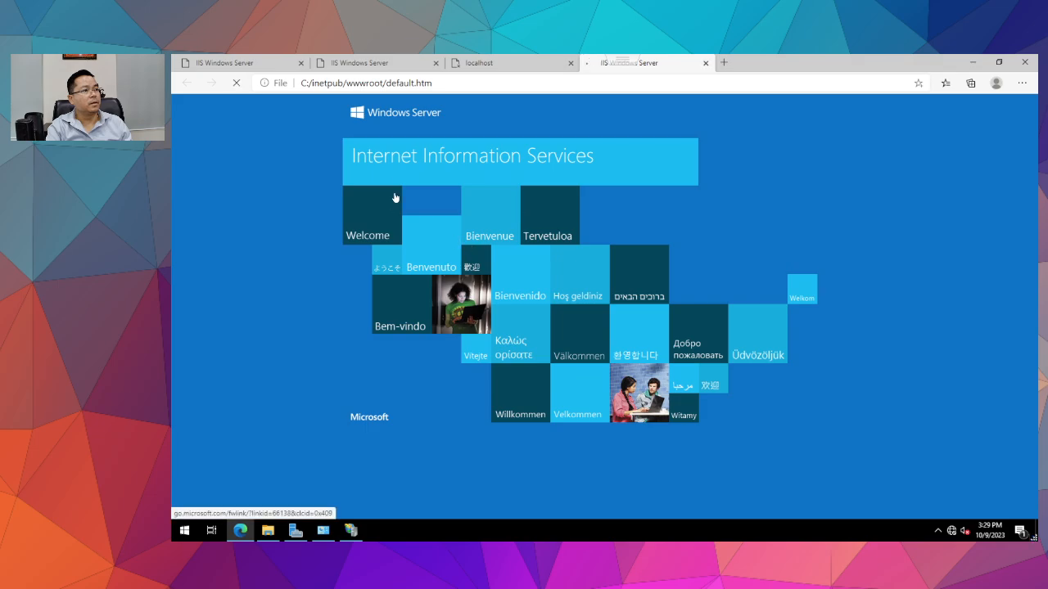
{"action": "left_click", "coordinate": [705, 63]}
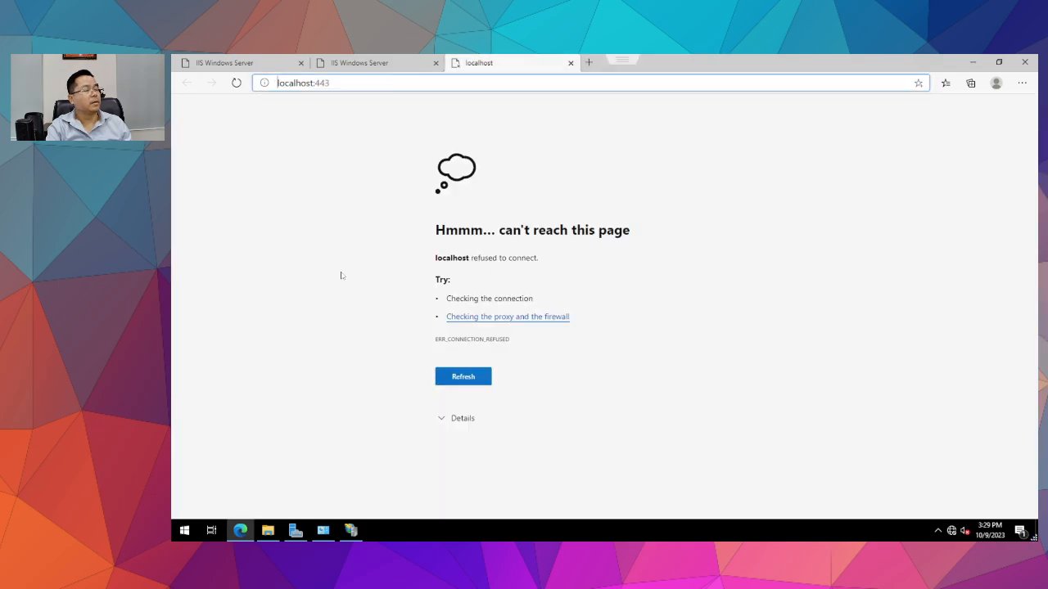
{"action": "left_click", "coordinate": [972, 62]}
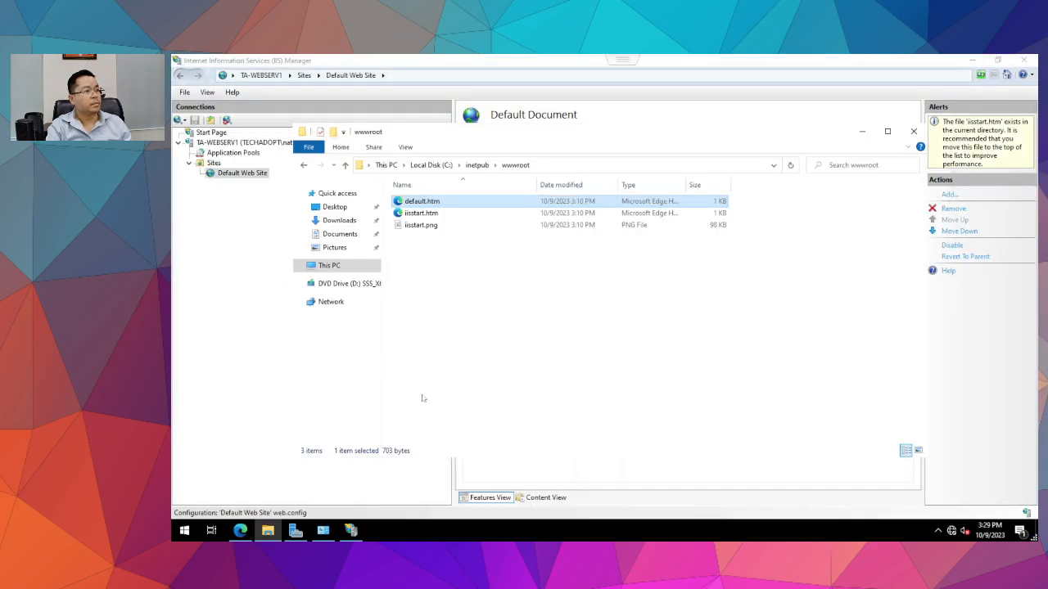
Reopen default.htm in Notepad and scroll down to the link markup.
{"action": "right_click", "coordinate": [420, 201]}
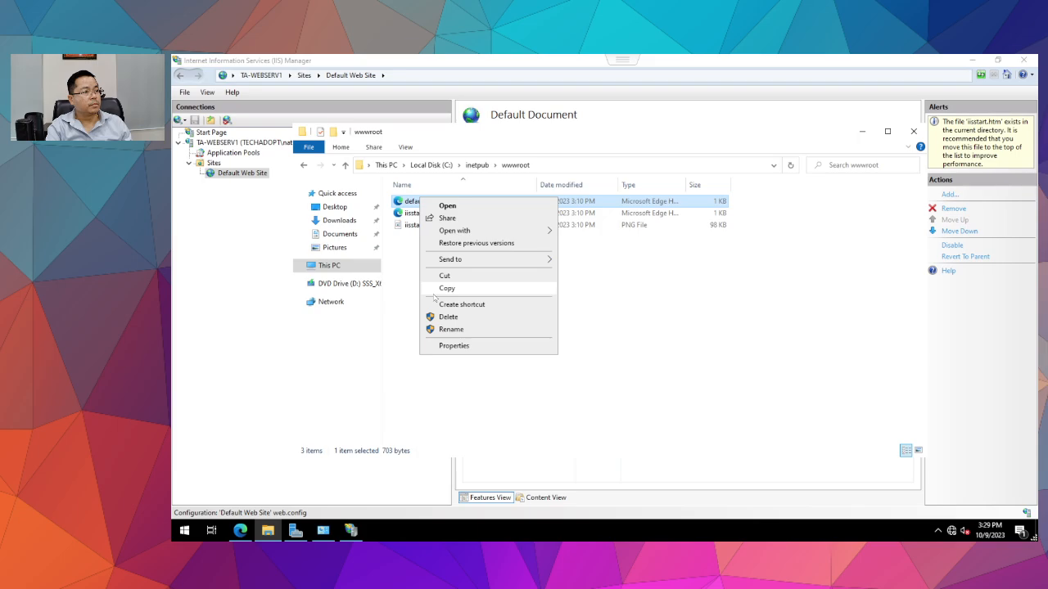
{"action": "mouse_move", "coordinate": [458, 234]}
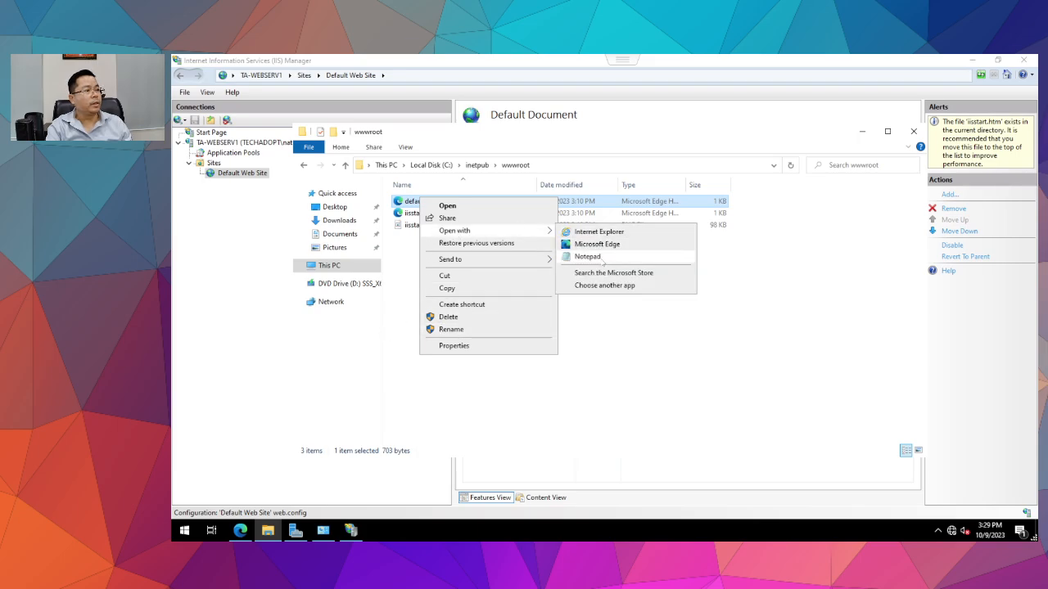
{"action": "left_click", "coordinate": [602, 257]}
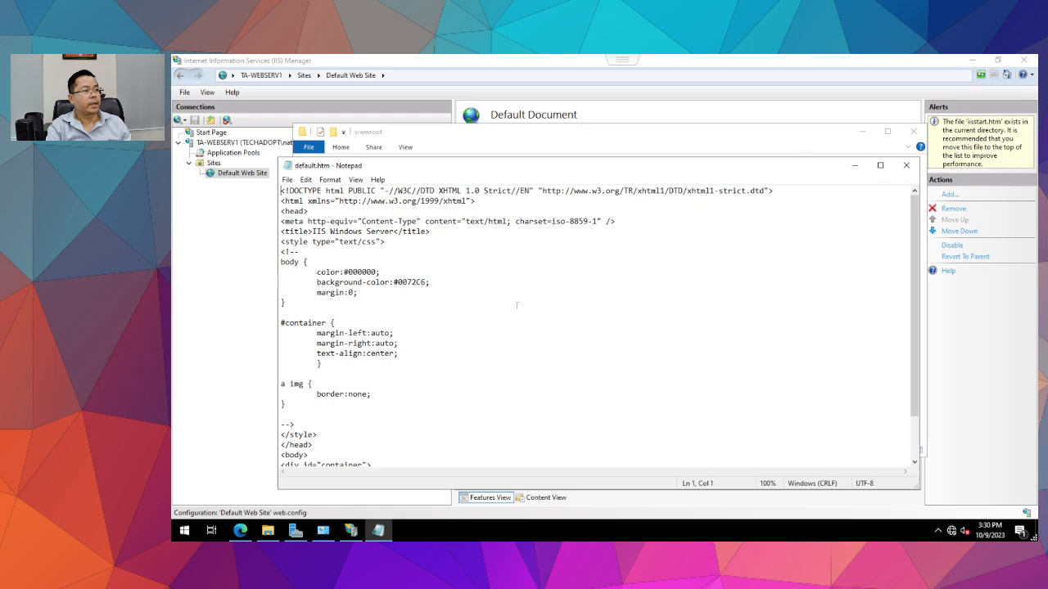
{"action": "left_click", "coordinate": [460, 343]}
{"action": "scroll", "coordinate": [471, 339], "scroll_direction": "down", "scroll_amount": 1}
{"action": "scroll", "coordinate": [470, 339], "scroll_direction": "down", "scroll_amount": 1}
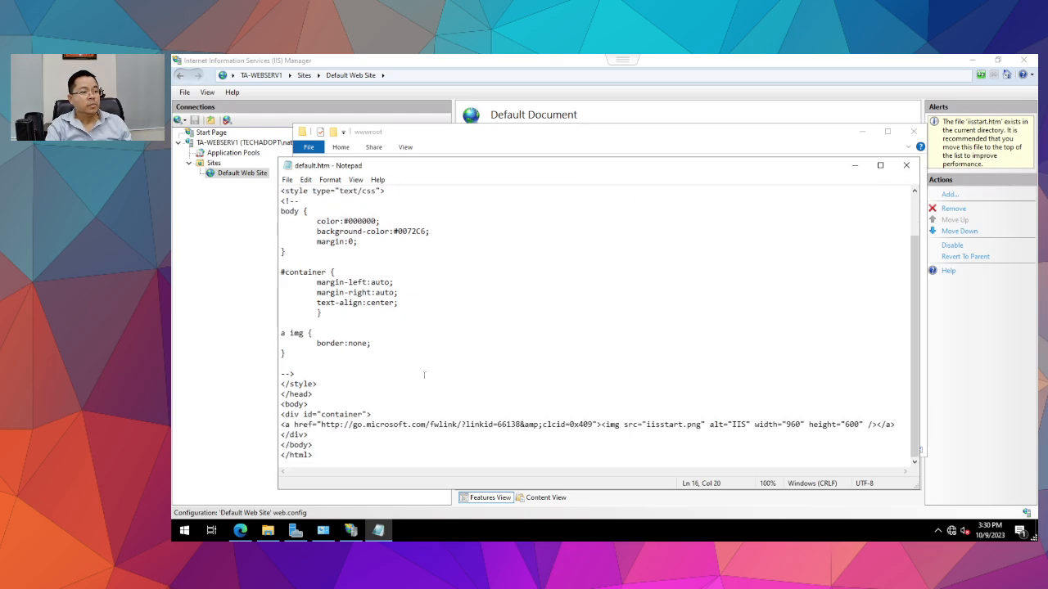
{"action": "left_click_drag", "start_coordinate": [280, 424], "coordinate": [893, 424]}
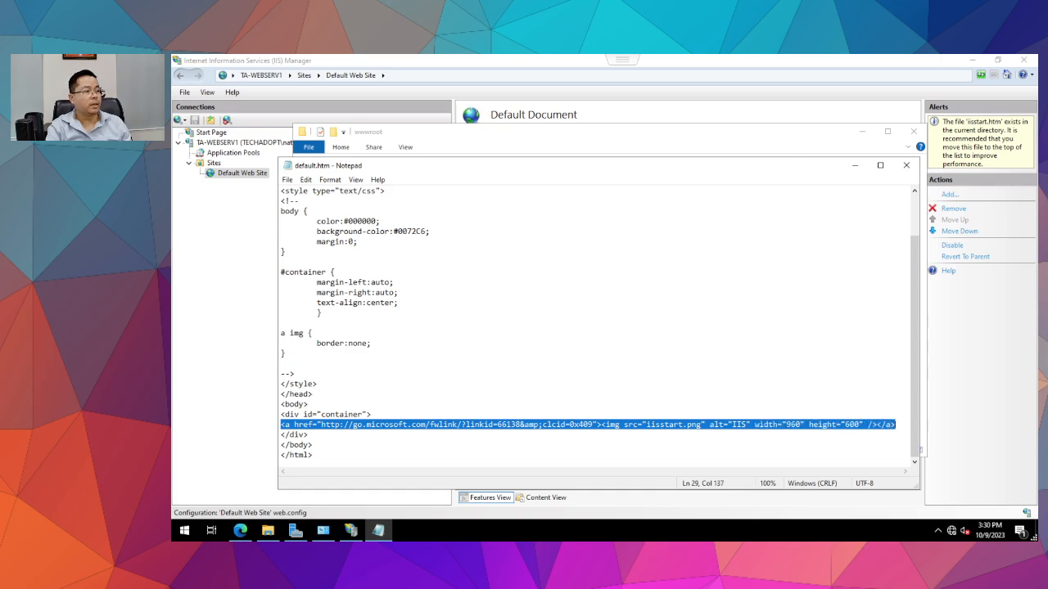
{"action": "left_click", "coordinate": [630, 425]}
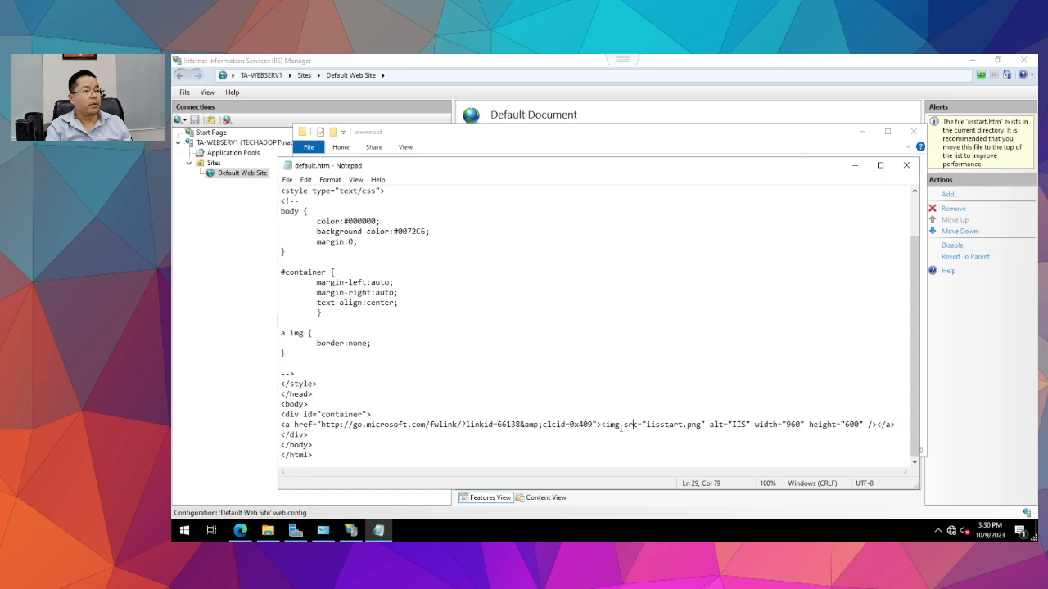
{"action": "left_click_drag", "start_coordinate": [321, 425], "coordinate": [539, 424]}
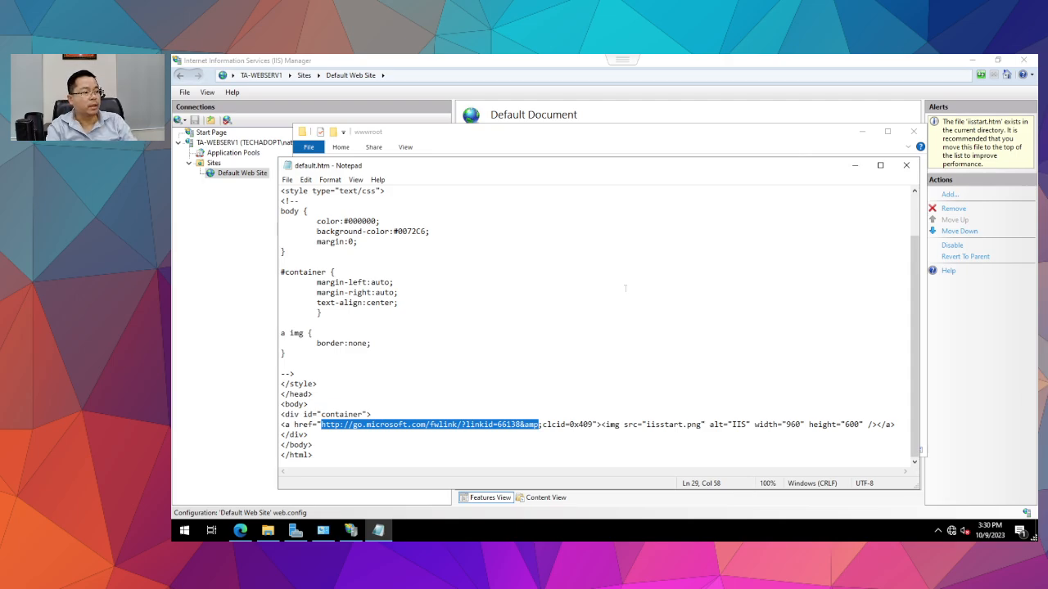
{"action": "key", "text": "BackSpace"}
{"action": "type", "text": "ww"}
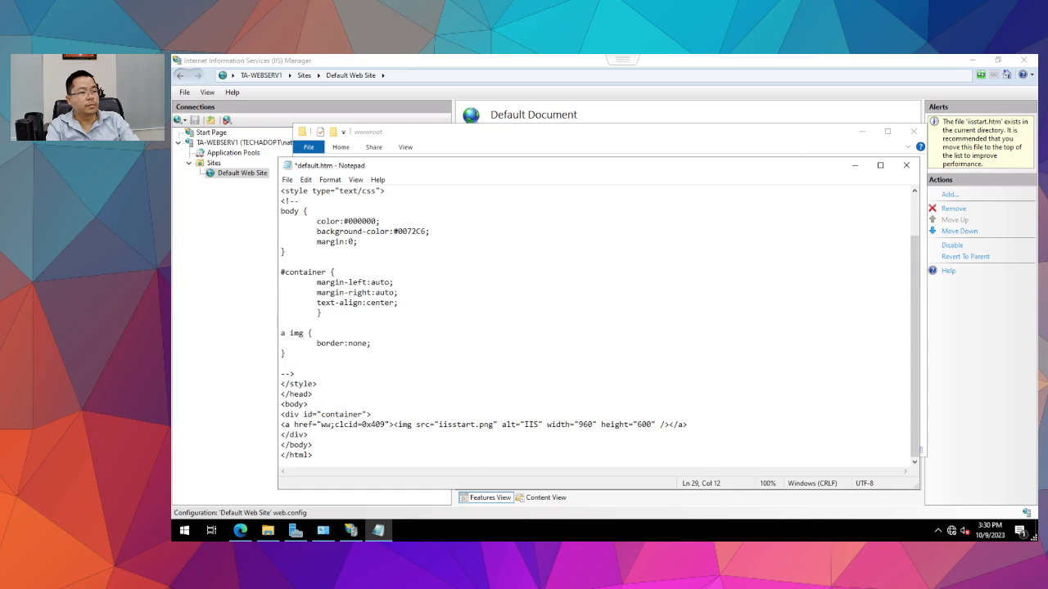
{"action": "type", "text": "w.goo"}
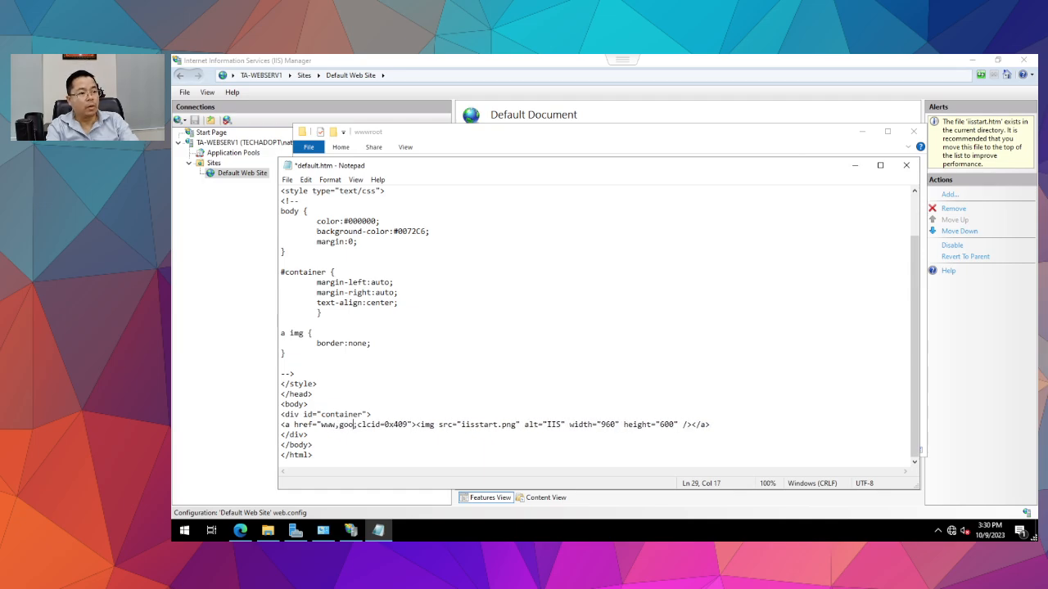
{"action": "key", "text": "BackSpace"}
{"action": "key", "text": "BackSpace"}
{"action": "key", "text": "BackSpace"}
{"action": "key", "text": "BackSpace"}
{"action": "key", "text": "BackSpace"}
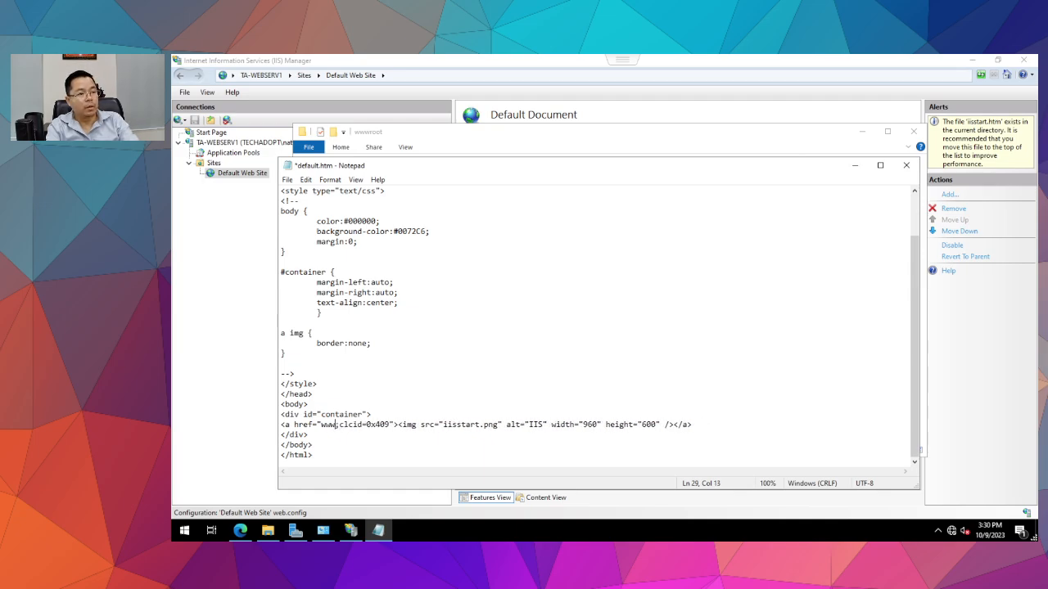
{"action": "type", "text": "w.google."}
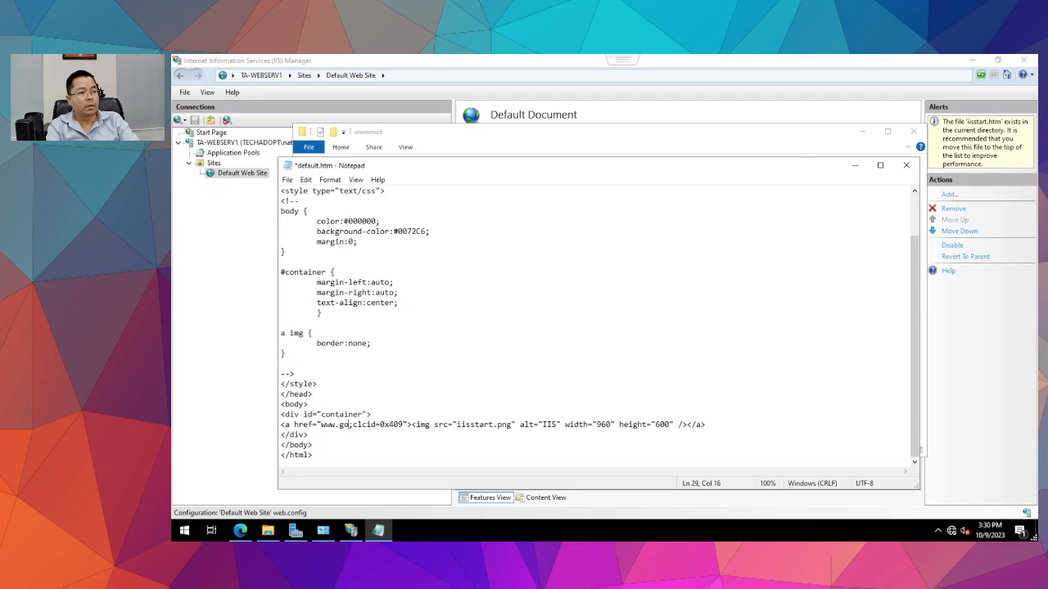
{"action": "type", "text": "com"}
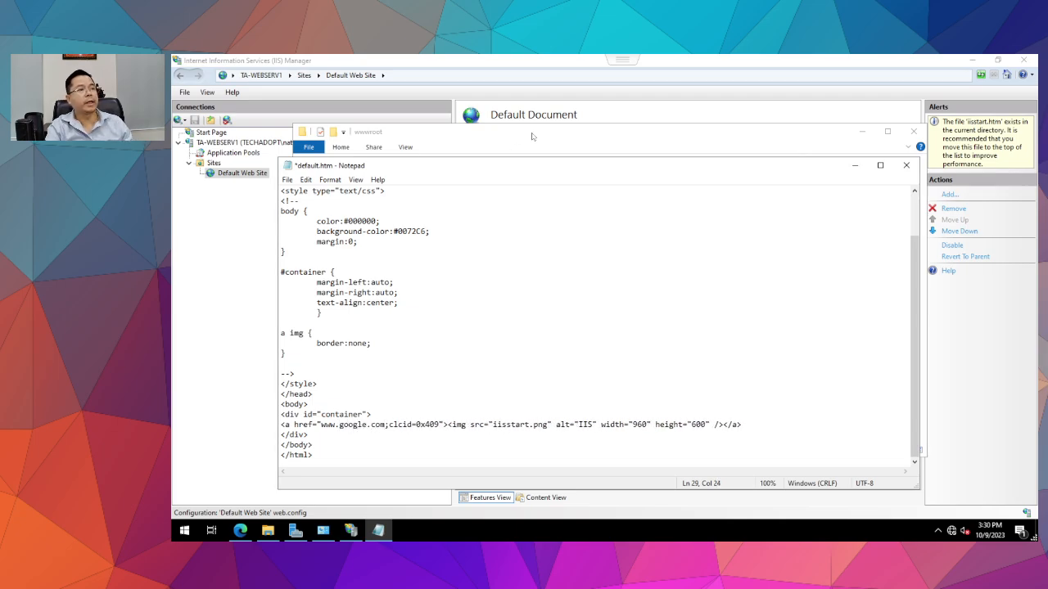
Try overwriting wwwroot\default.htm via Save As, then close Notepad discarding edits after the permission error.
{"action": "left_click", "coordinate": [286, 179]}
{"action": "left_click", "coordinate": [296, 238]}
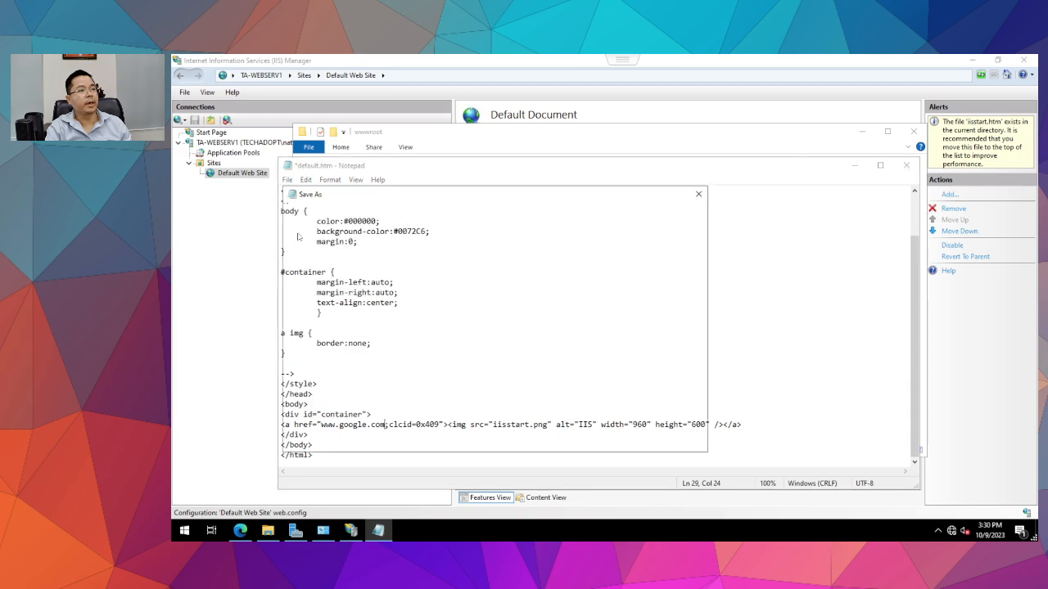
{"action": "left_click", "coordinate": [401, 414]}
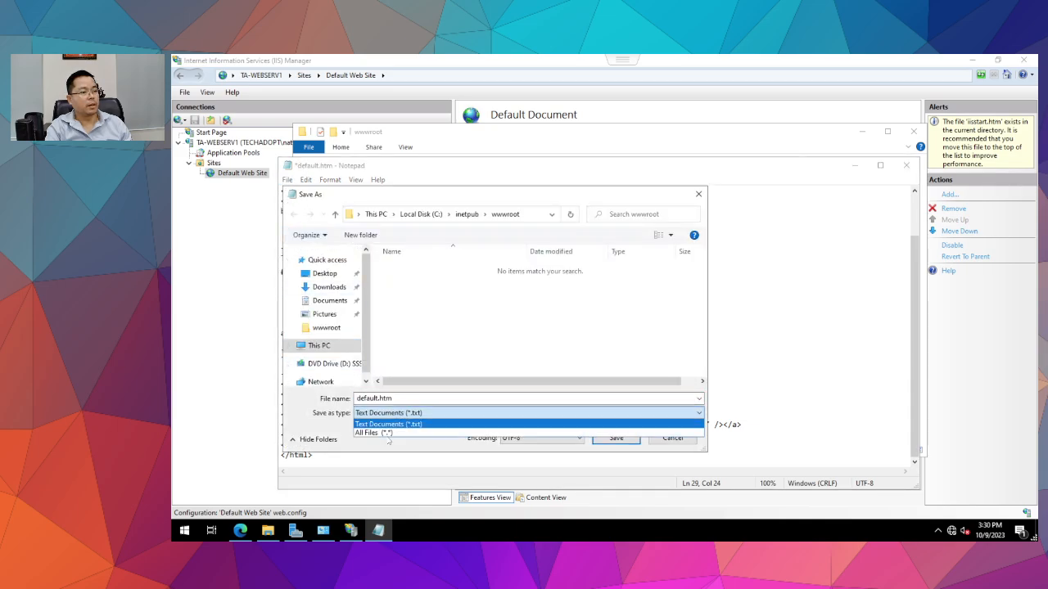
{"action": "left_click", "coordinate": [392, 433]}
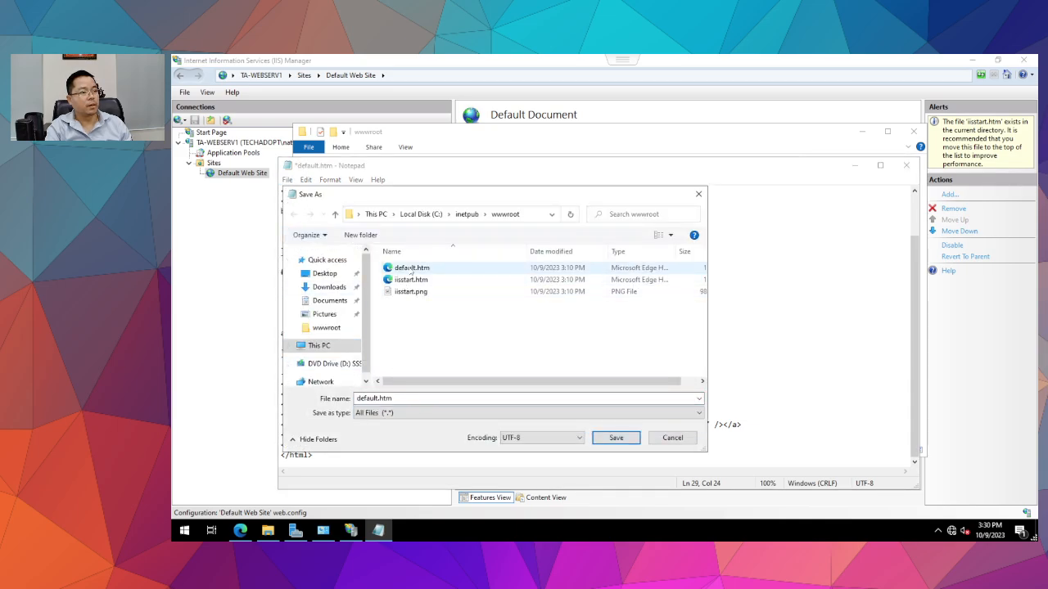
{"action": "double_click", "coordinate": [413, 270]}
{"action": "left_click", "coordinate": [630, 292]}
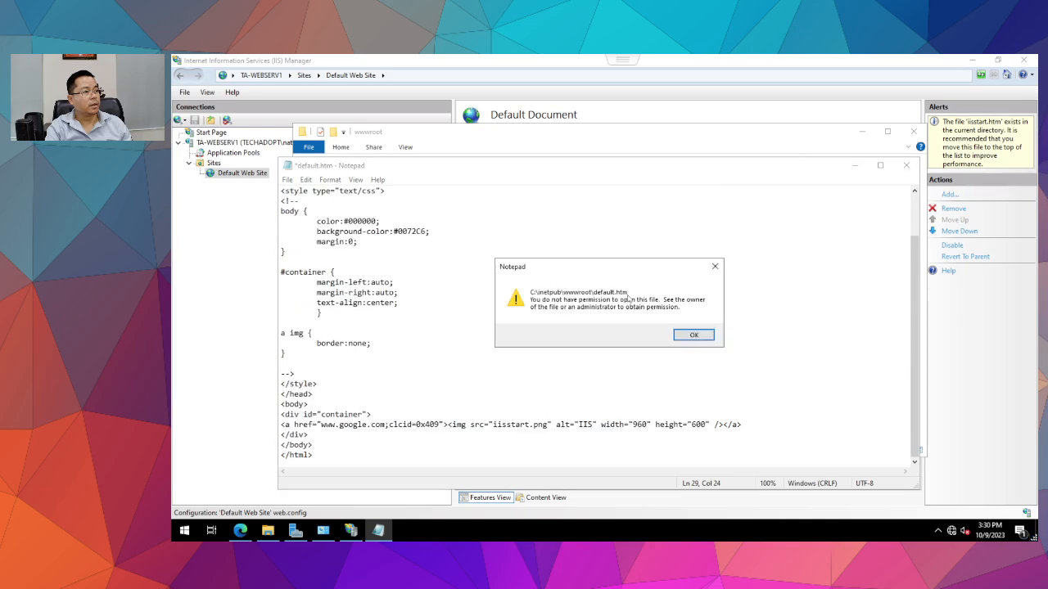
{"action": "left_click", "coordinate": [693, 335]}
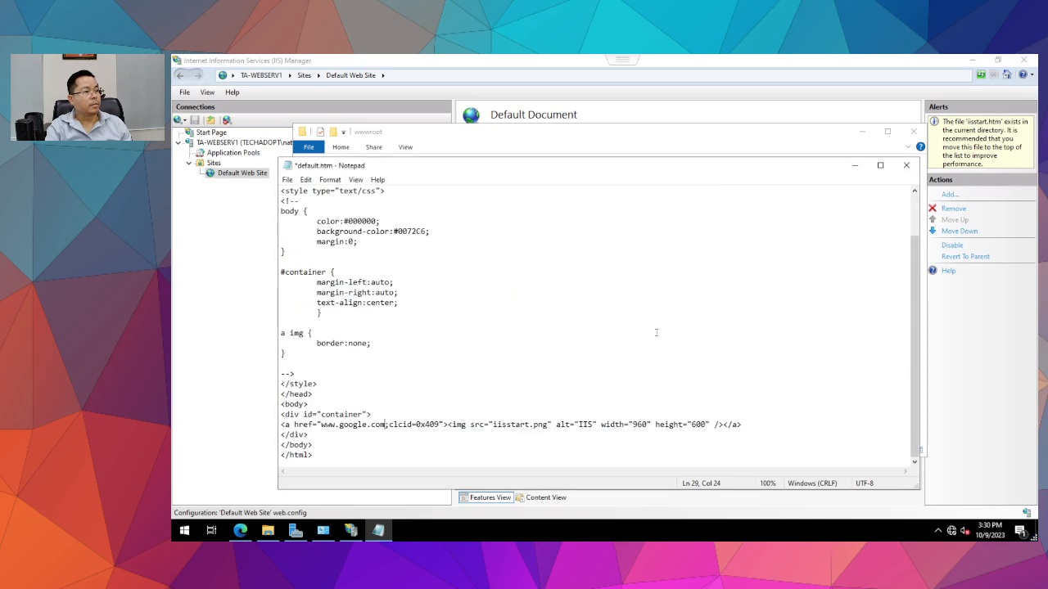
{"action": "left_click", "coordinate": [906, 166]}
{"action": "left_click", "coordinate": [624, 301]}
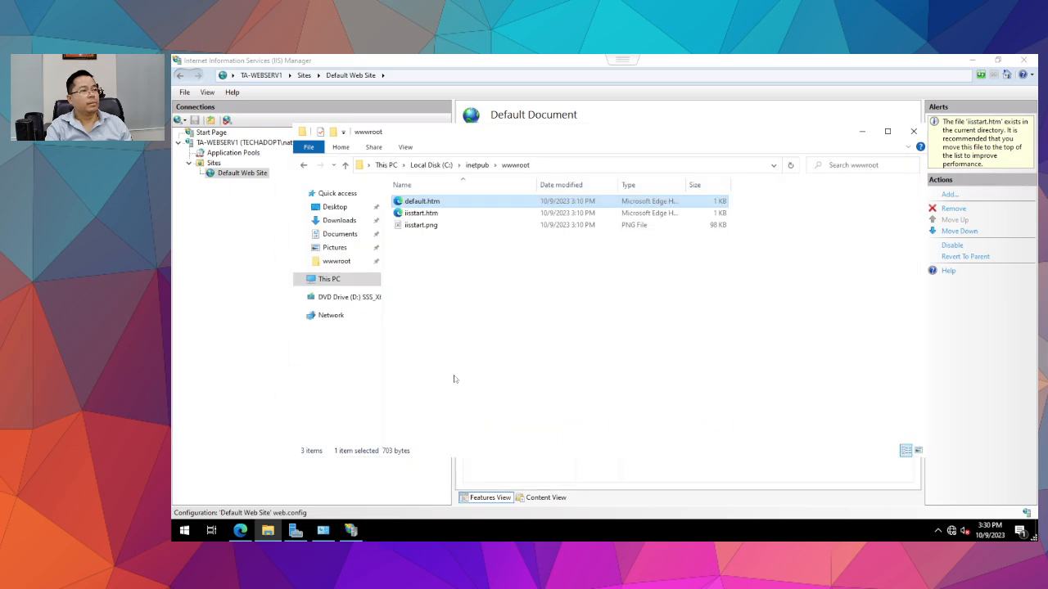
Paste a copy of default.htm onto the Desktop and open it in Notepad.
{"action": "left_click", "coordinate": [414, 205]}
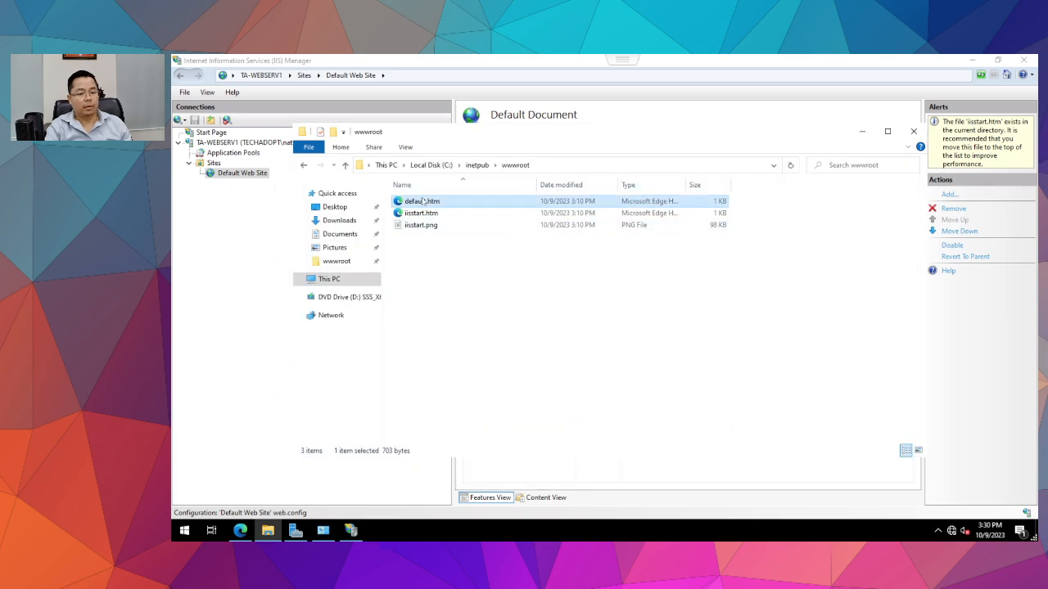
{"action": "left_click", "coordinate": [336, 207]}
{"action": "right_click", "coordinate": [459, 310]}
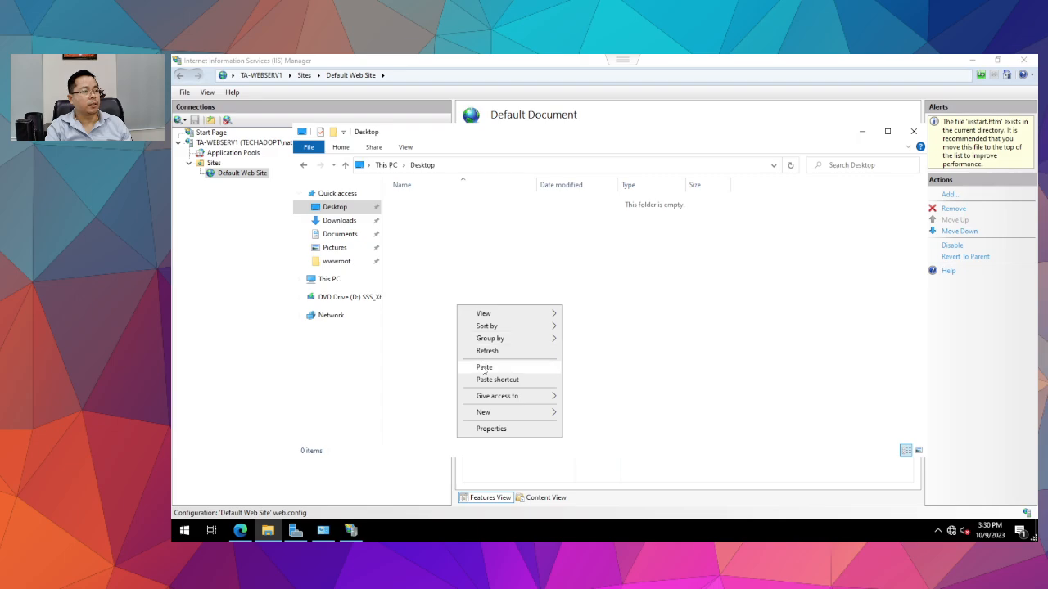
{"action": "left_click", "coordinate": [478, 366]}
{"action": "right_click", "coordinate": [416, 202]}
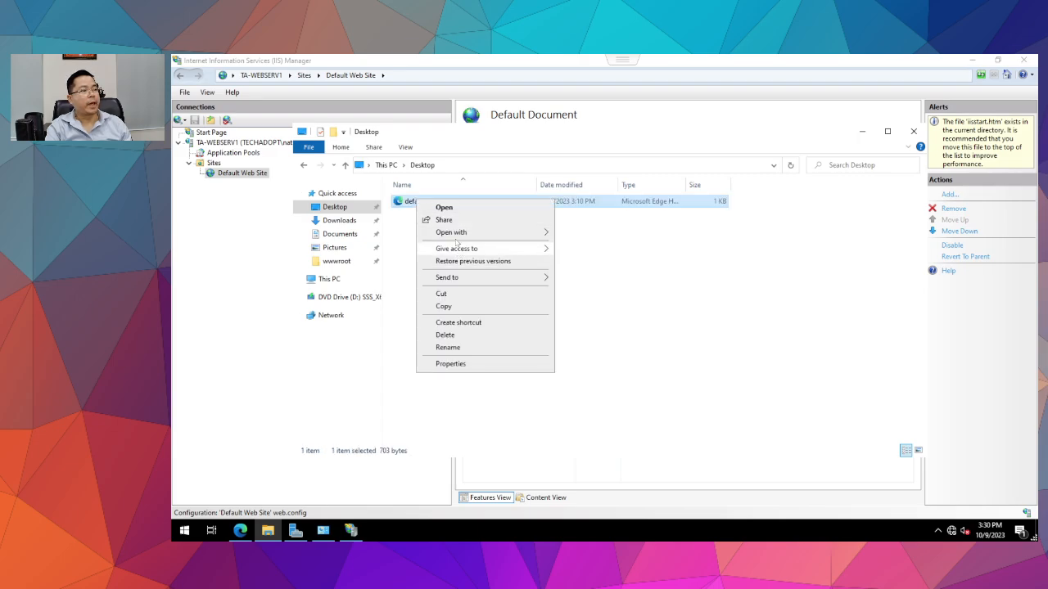
{"action": "mouse_move", "coordinate": [481, 232]}
{"action": "left_click", "coordinate": [583, 259]}
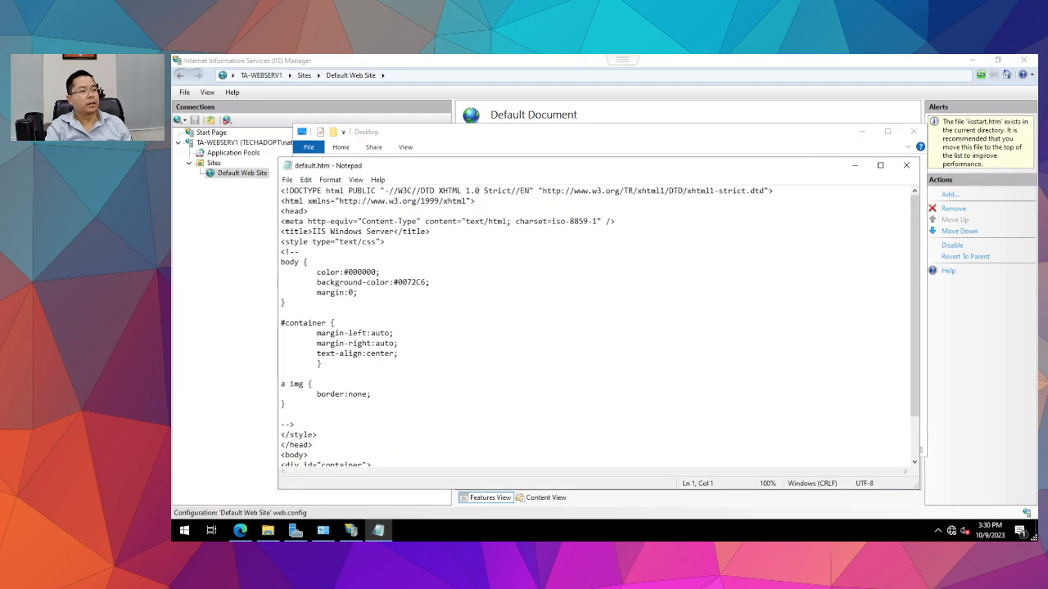
Replace the linked IIS image line with 'HELLO World', save the Desktop default.htm, and close Notepad.
{"action": "left_click", "coordinate": [364, 354]}
{"action": "scroll", "coordinate": [373, 365], "scroll_direction": "down", "scroll_amount": 2}
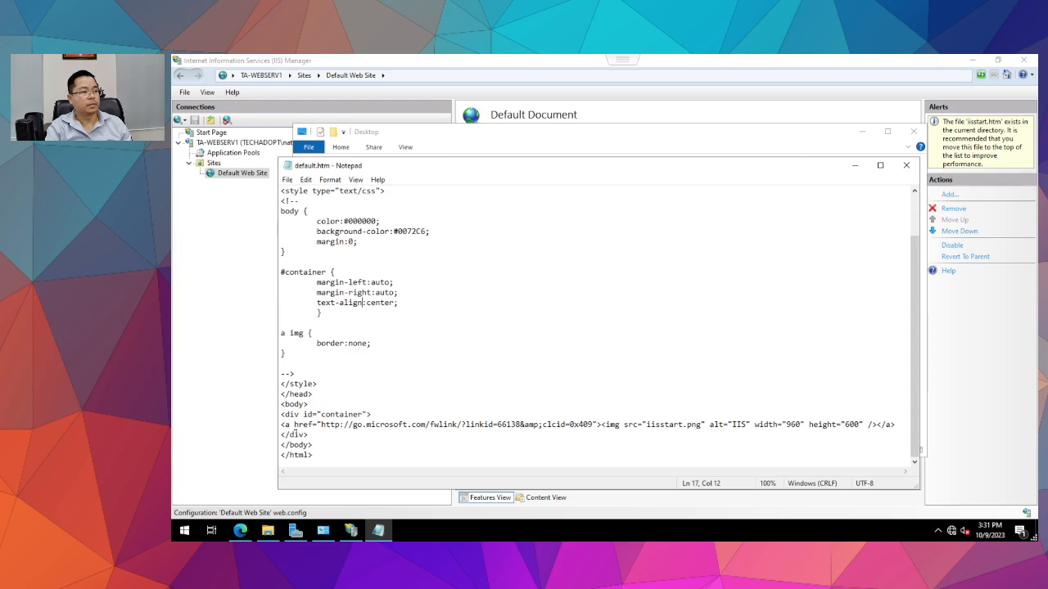
{"action": "mouse_move", "coordinate": [280, 424]}
{"action": "left_mouse_down"}
{"action": "mouse_move", "coordinate": [309, 434]}
{"action": "mouse_move", "coordinate": [861, 424]}
{"action": "mouse_move", "coordinate": [281, 416]}
{"action": "mouse_move", "coordinate": [270, 427]}
{"action": "left_mouse_up"}
{"action": "left_click", "coordinate": [867, 433]}
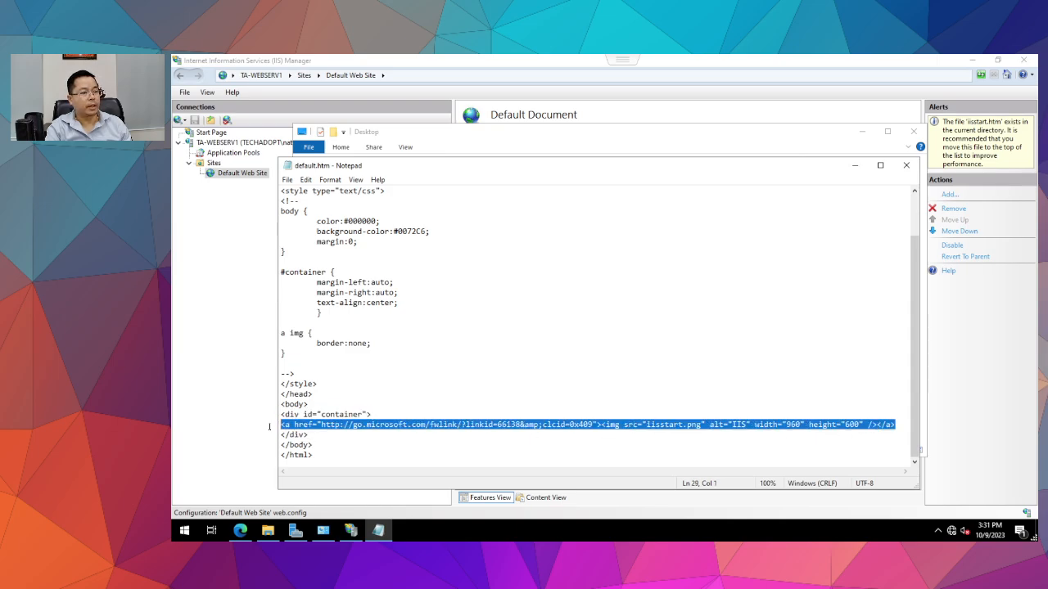
{"action": "key", "text": "Delete"}
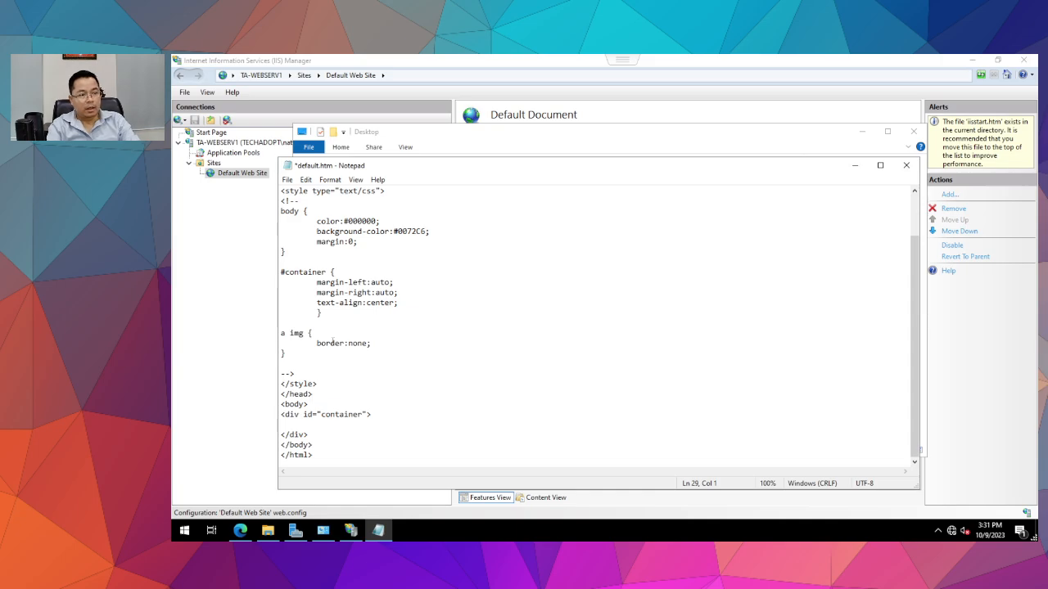
{"action": "type", "text": "HELLO "}
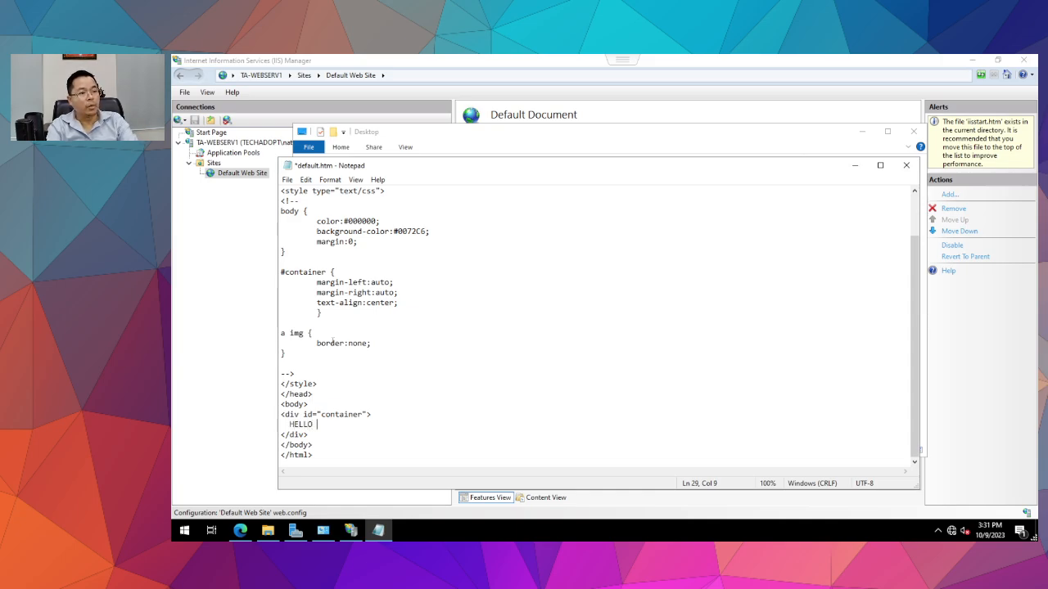
{"action": "type", "text": "World"}
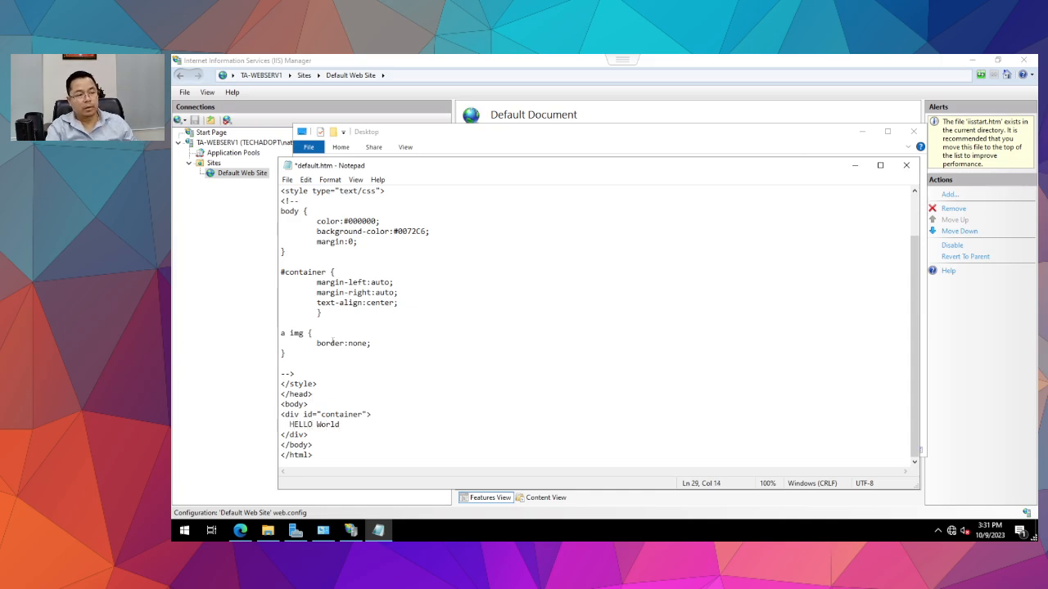
{"action": "left_click", "coordinate": [287, 179]}
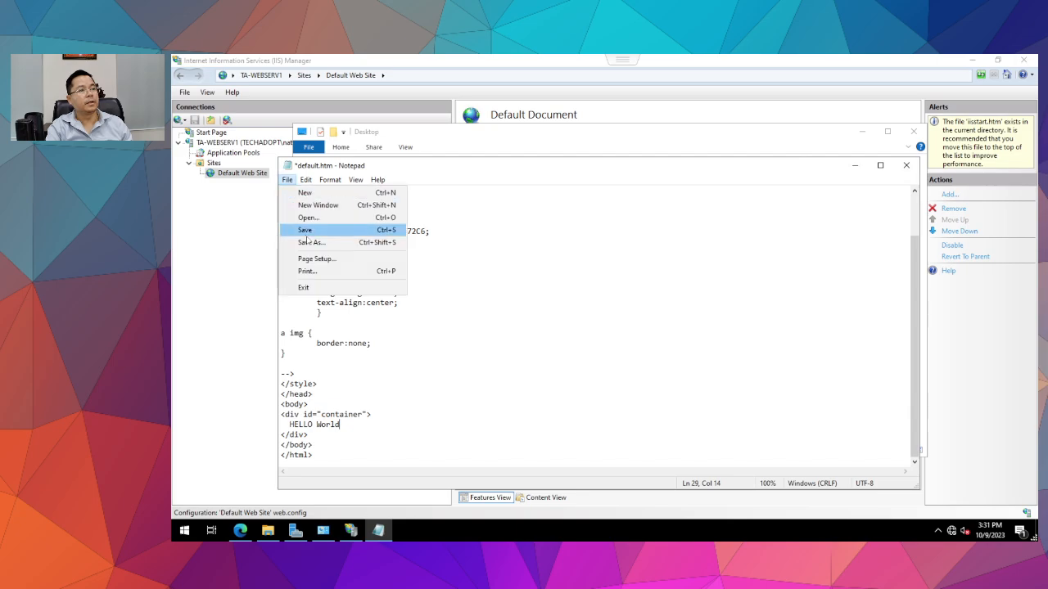
{"action": "left_click", "coordinate": [304, 230]}
{"action": "left_click", "coordinate": [906, 166]}
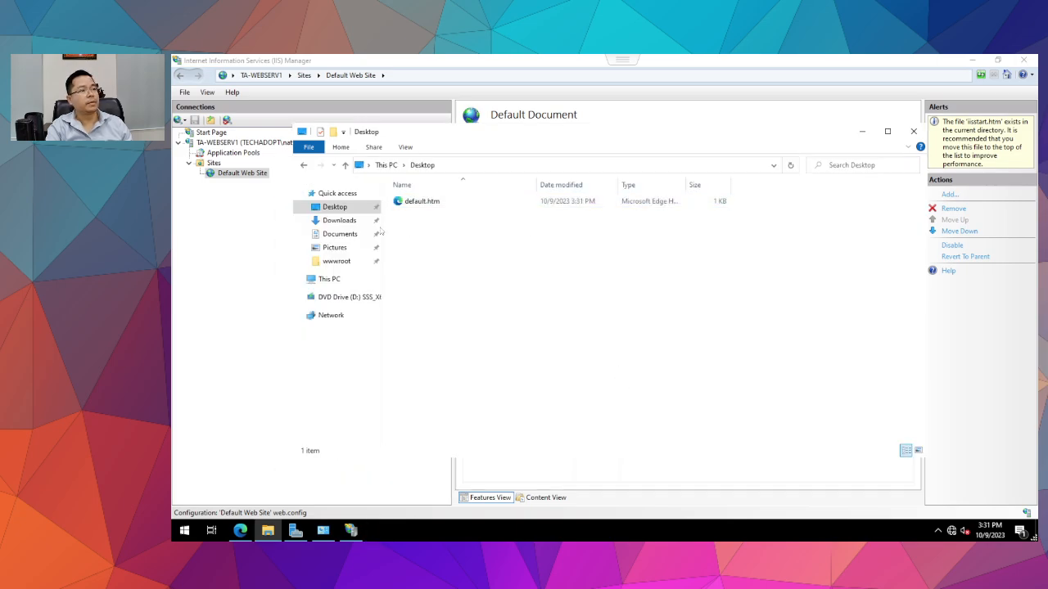
Preview the Desktop default.htm in Edge as a blue HELLO World page, then close the tab.
{"action": "double_click", "coordinate": [413, 202]}
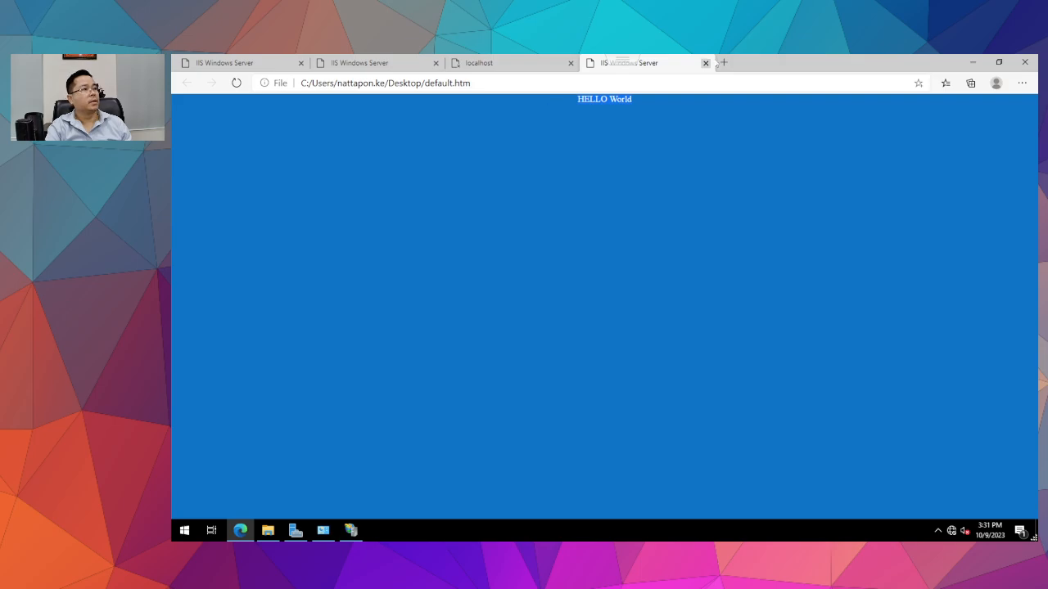
{"action": "left_click", "coordinate": [706, 62]}
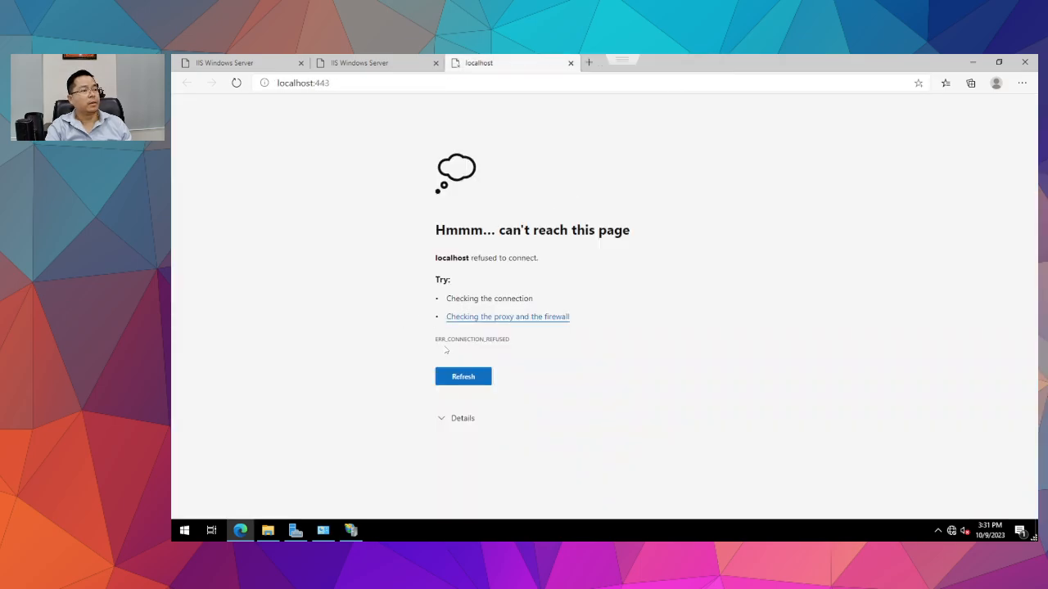
{"action": "left_click", "coordinate": [267, 530]}
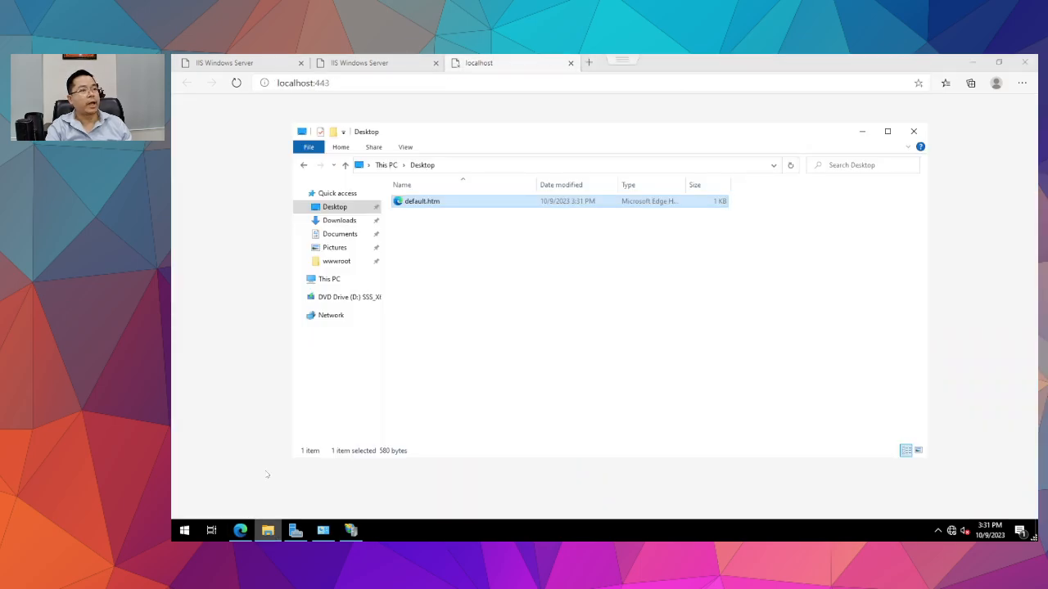
{"action": "right_click", "coordinate": [426, 205]}
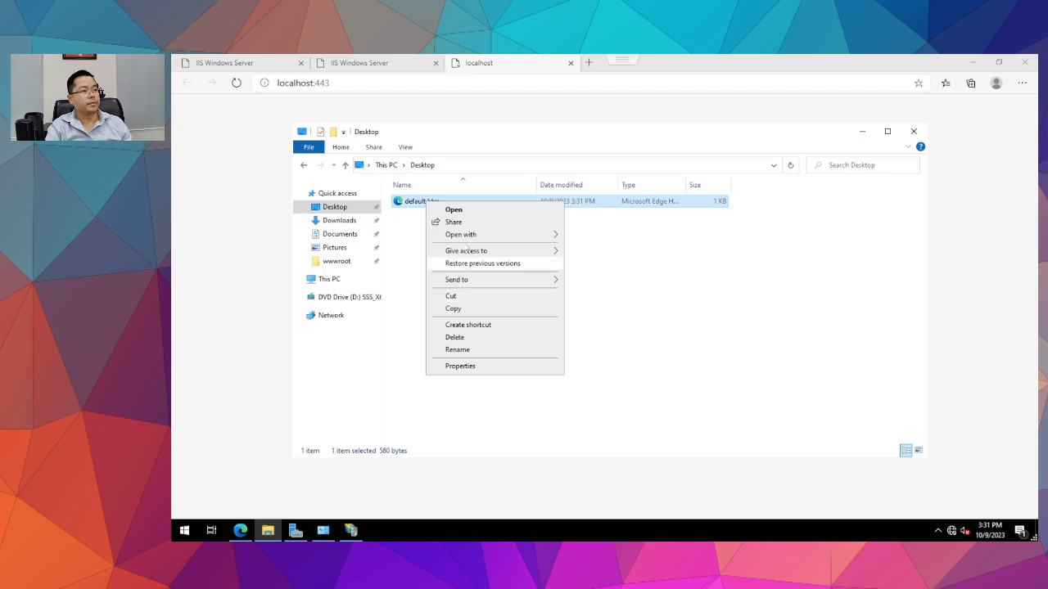
Add five <BR> tags before HELLO World in the Desktop default.htm and save it.
{"action": "mouse_move", "coordinate": [468, 238]}
{"action": "left_click", "coordinate": [607, 262]}
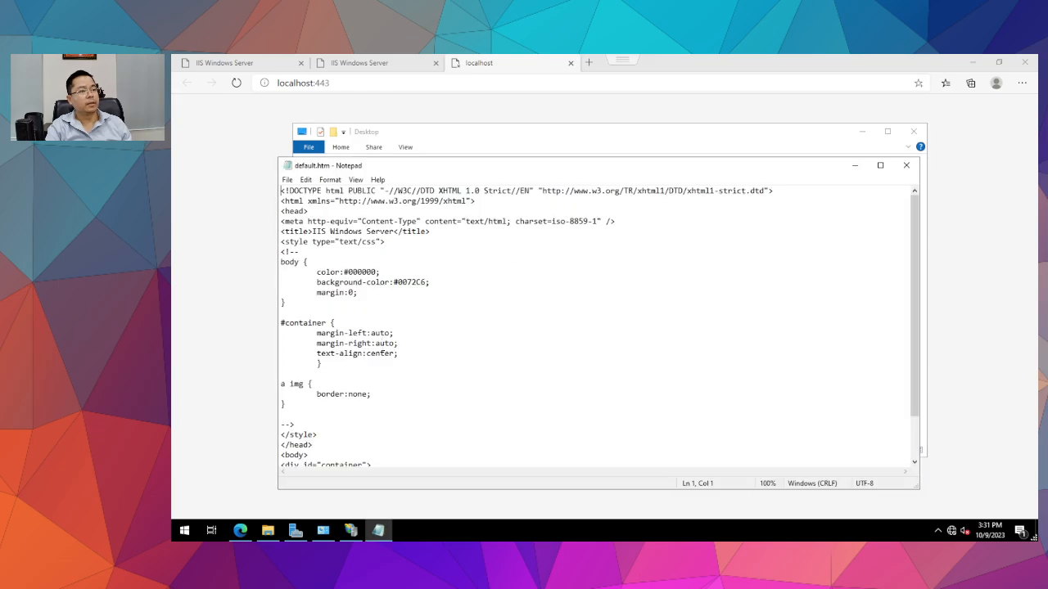
{"action": "scroll", "coordinate": [363, 364], "scroll_direction": "down", "scroll_amount": 2}
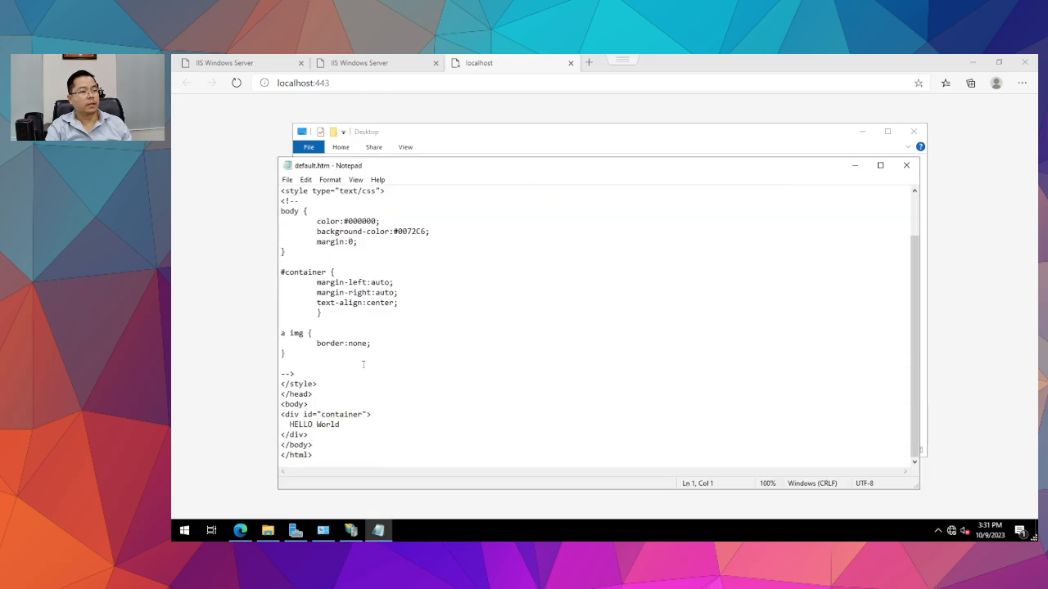
{"action": "left_click", "coordinate": [389, 408]}
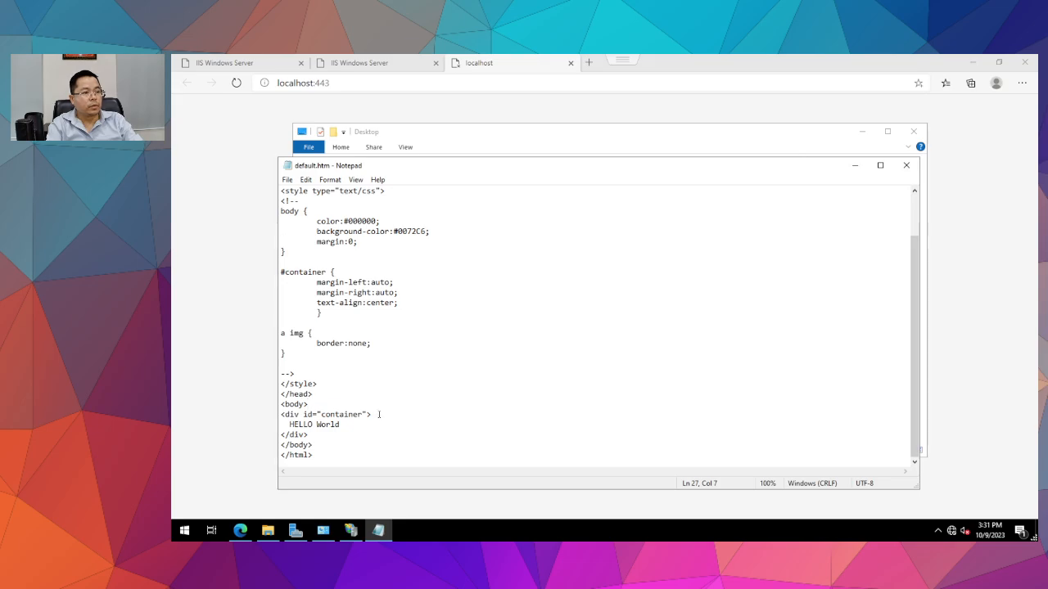
{"action": "key", "text": "Return"}
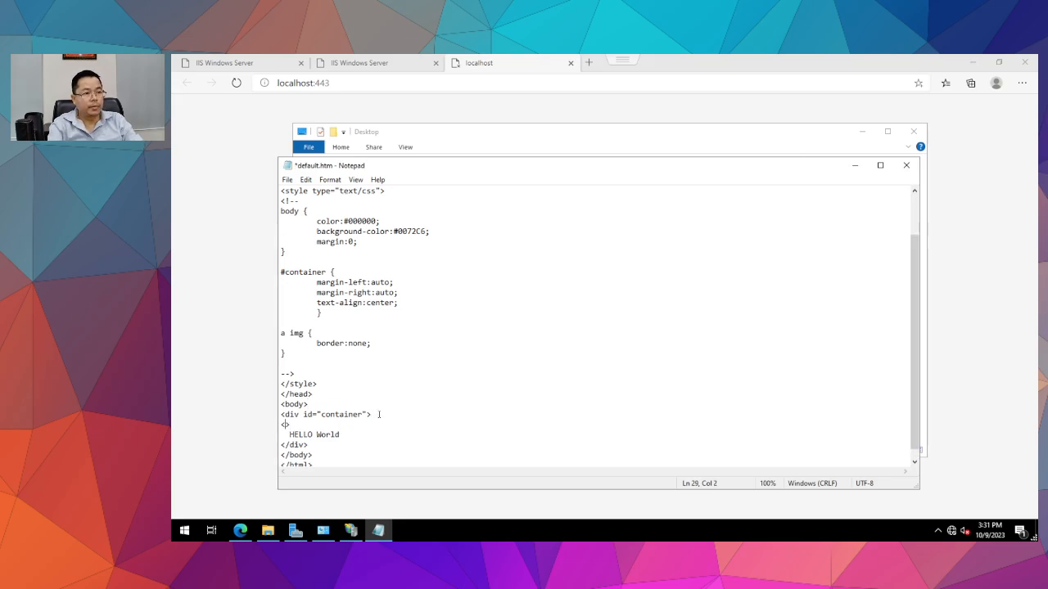
{"action": "type", "text": "<BR>"}
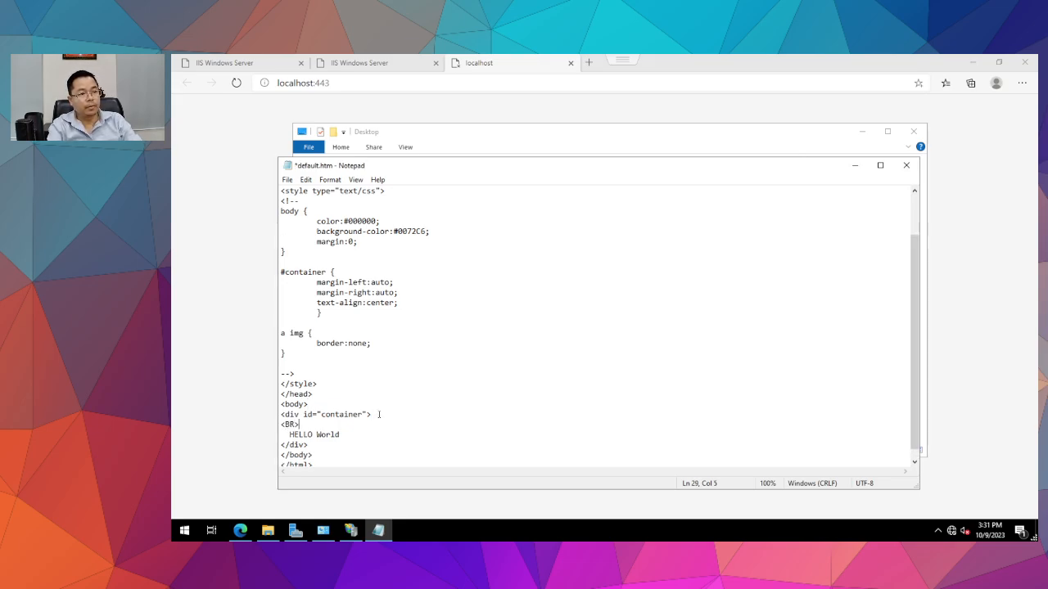
{"action": "key", "text": "shift+Left"}
{"action": "key", "text": "shift+Left"}
{"action": "key", "text": "ctrl+c"}
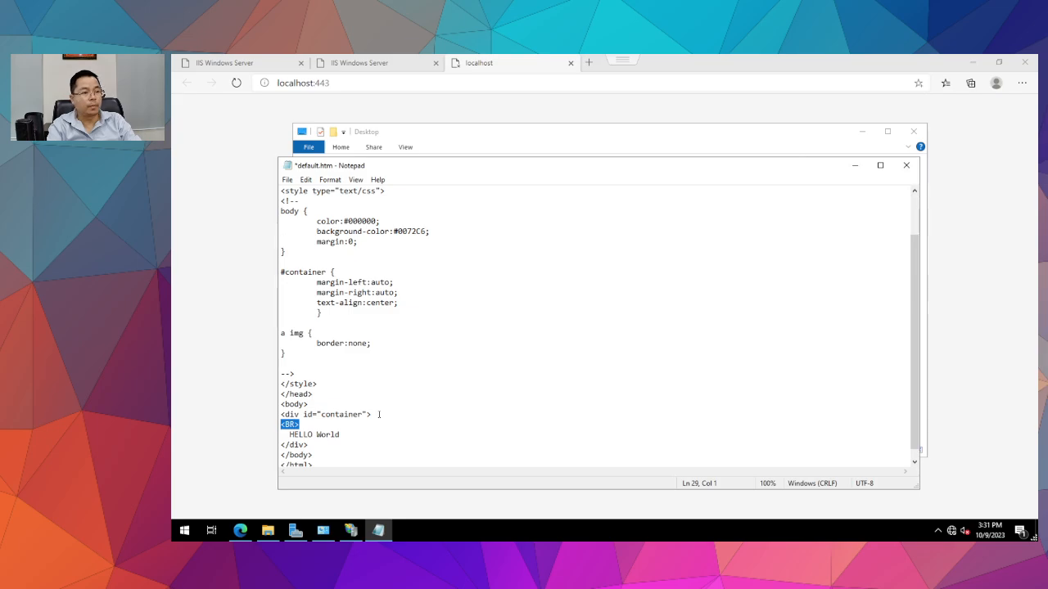
{"action": "key", "text": "ctrl+v"}
{"action": "key", "text": "ctrl+v"}
{"action": "key", "text": "ctrl+v"}
{"action": "key", "text": "ctrl+v"}
{"action": "key", "text": "ctrl+v"}
{"action": "key", "text": "ctrl+v"}
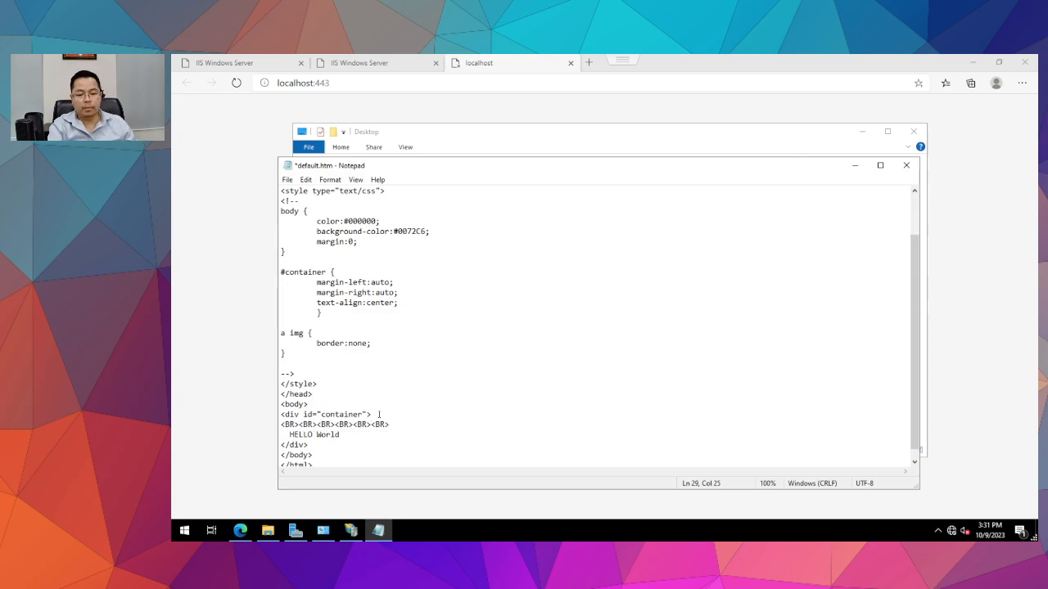
{"action": "key", "text": "ctrl+s"}
Close Notepad, preview the updated page in Edge, then close the preview.
{"action": "left_click", "coordinate": [906, 166]}
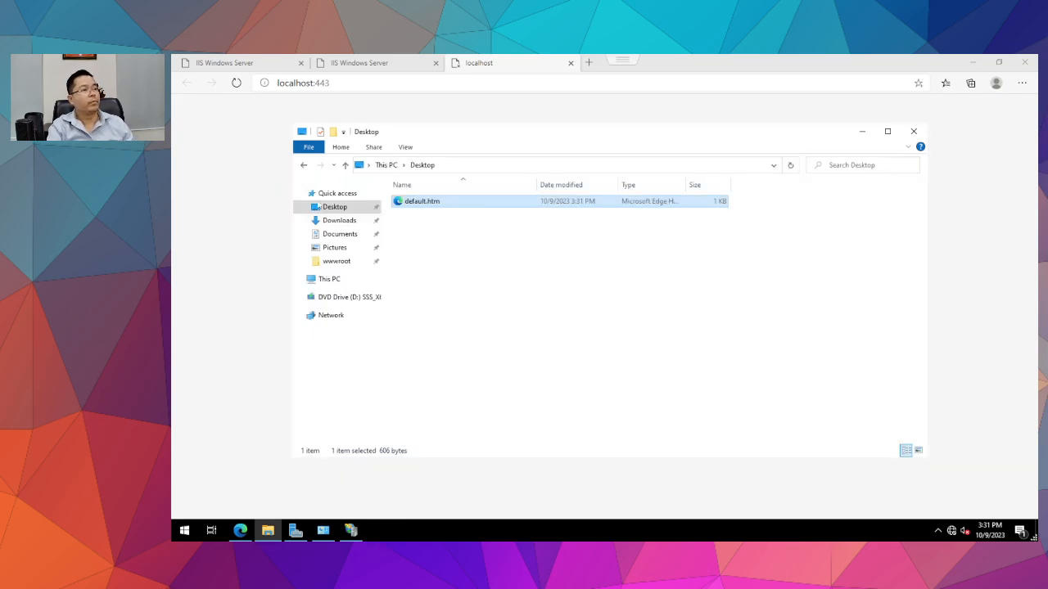
{"action": "double_click", "coordinate": [403, 202]}
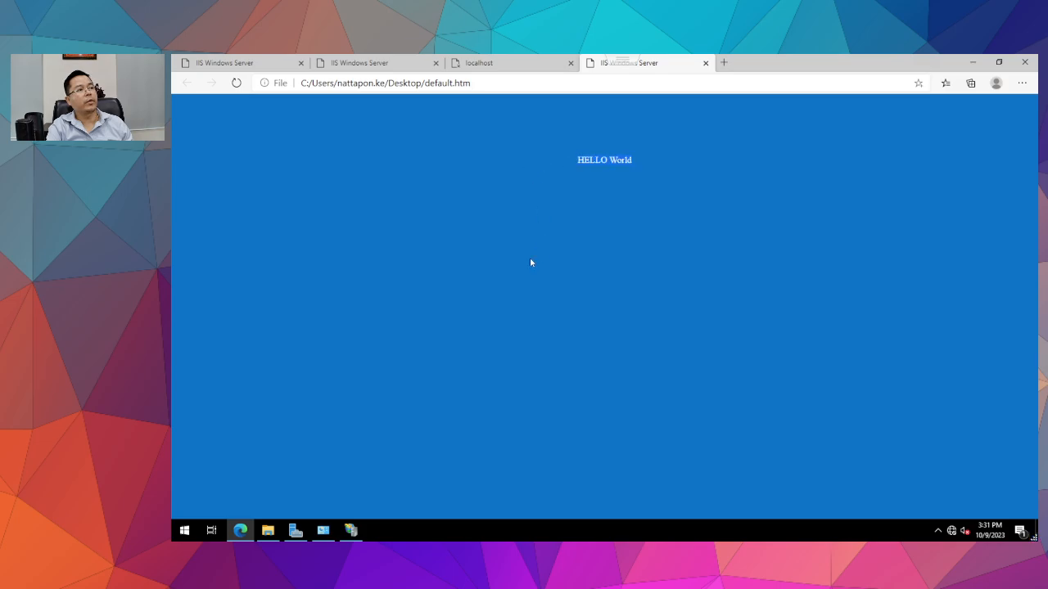
{"action": "left_click", "coordinate": [706, 62]}
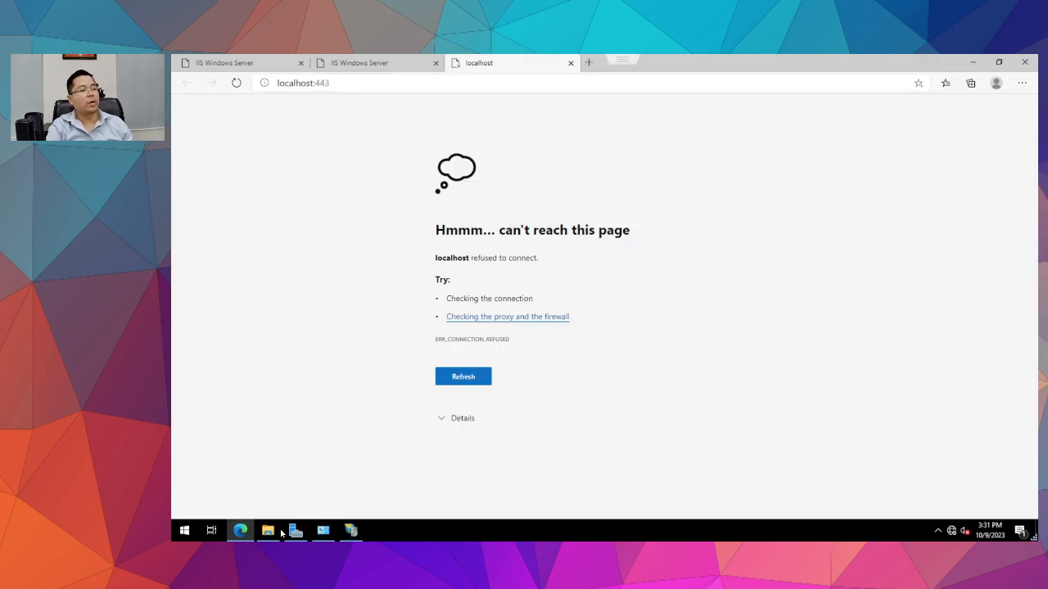
{"action": "left_click", "coordinate": [269, 531]}
Cut default.htm from the Desktop and paste it into wwwroot, replacing the existing copy with administrator permission.
{"action": "right_click", "coordinate": [398, 203]}
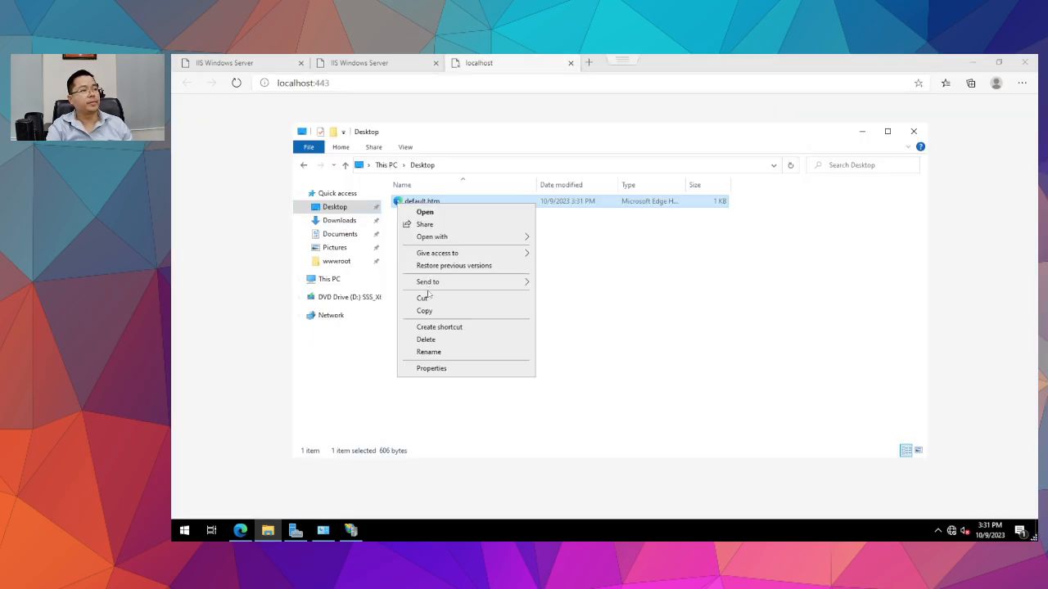
{"action": "left_click", "coordinate": [422, 298]}
{"action": "left_click", "coordinate": [336, 261]}
{"action": "right_click", "coordinate": [494, 305]}
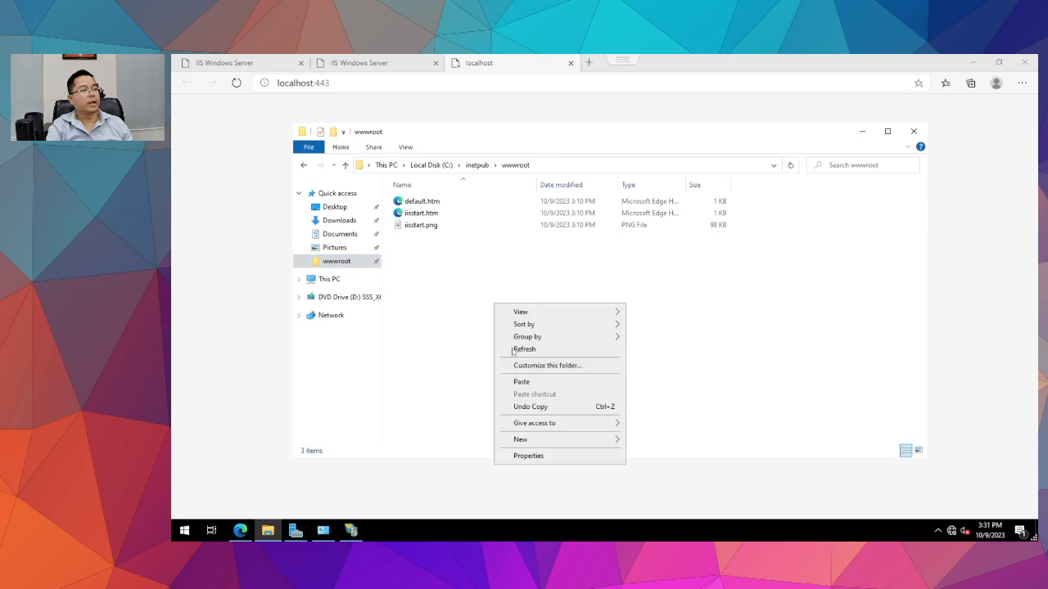
{"action": "left_click", "coordinate": [521, 382]}
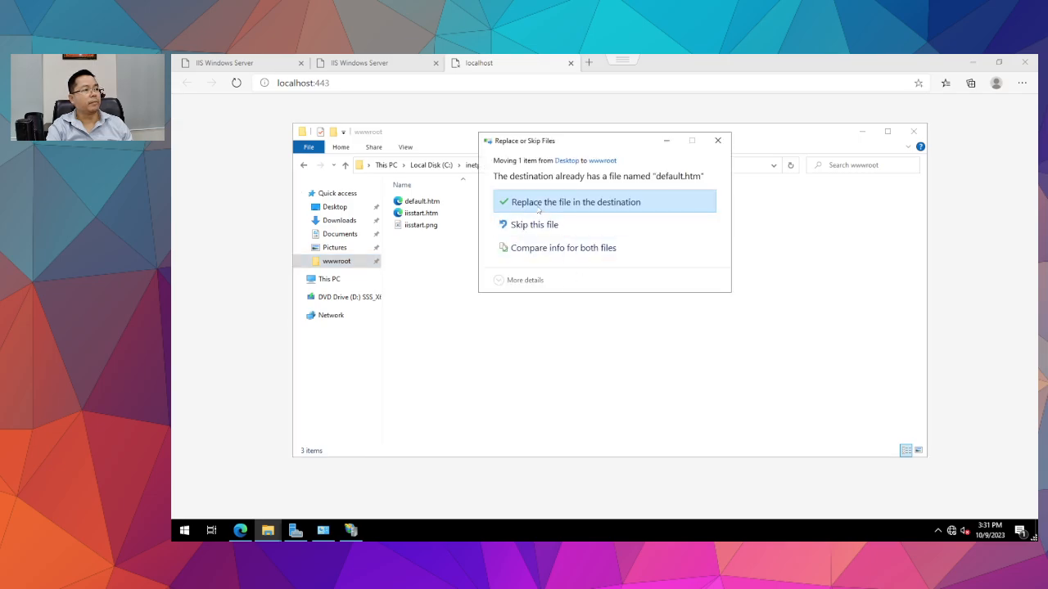
{"action": "left_click", "coordinate": [538, 205]}
{"action": "left_click", "coordinate": [562, 217]}
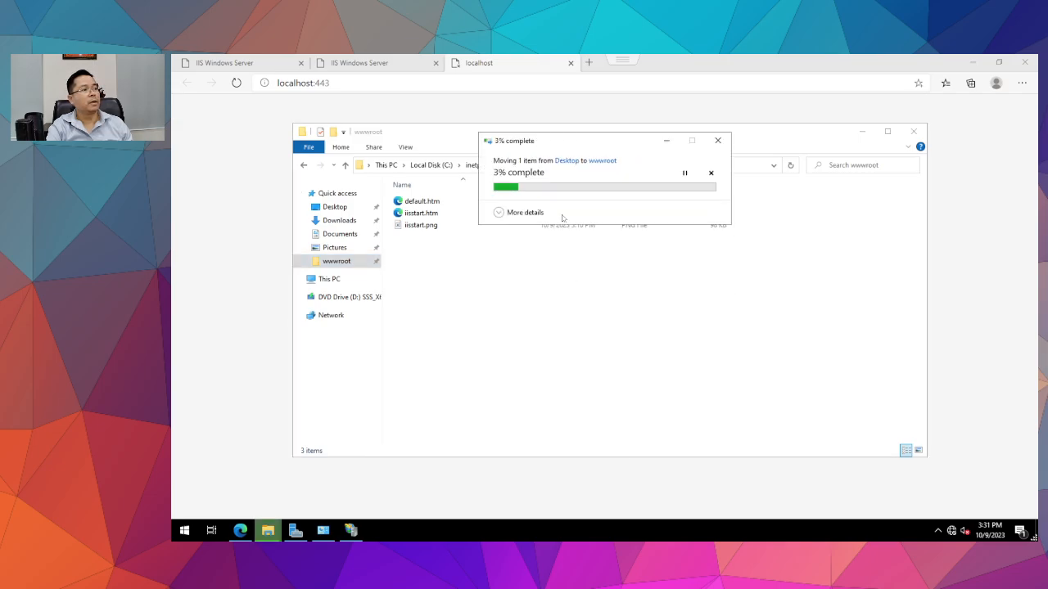
{"action": "left_click", "coordinate": [240, 531]}
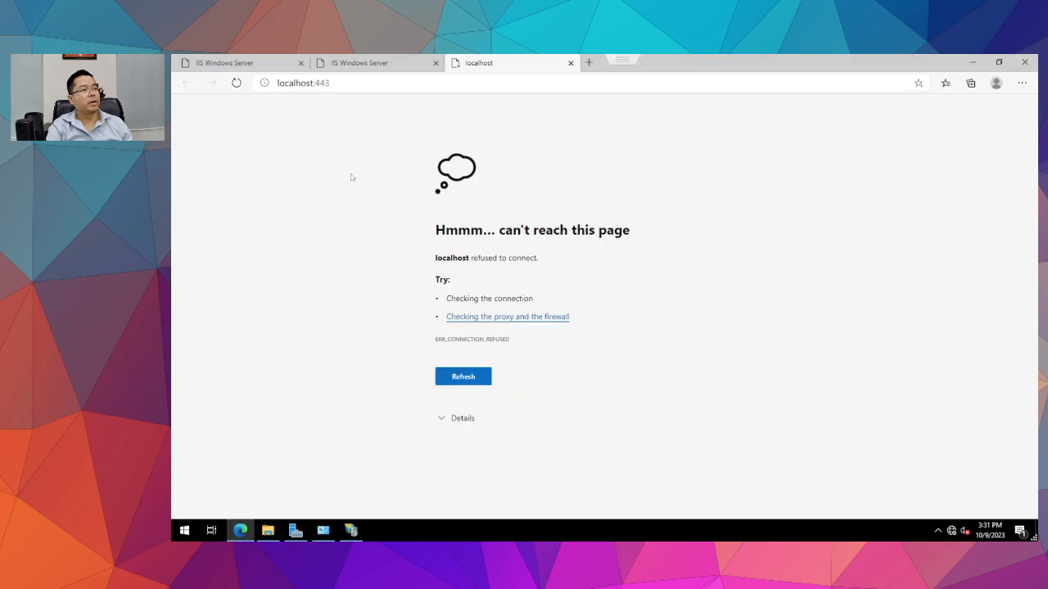
Reload localhost:443 and 10.0.1.84:443 to confirm the HELLO World page, then close the Bad Request tab.
{"action": "left_click", "coordinate": [344, 83]}
{"action": "key", "text": "Return"}
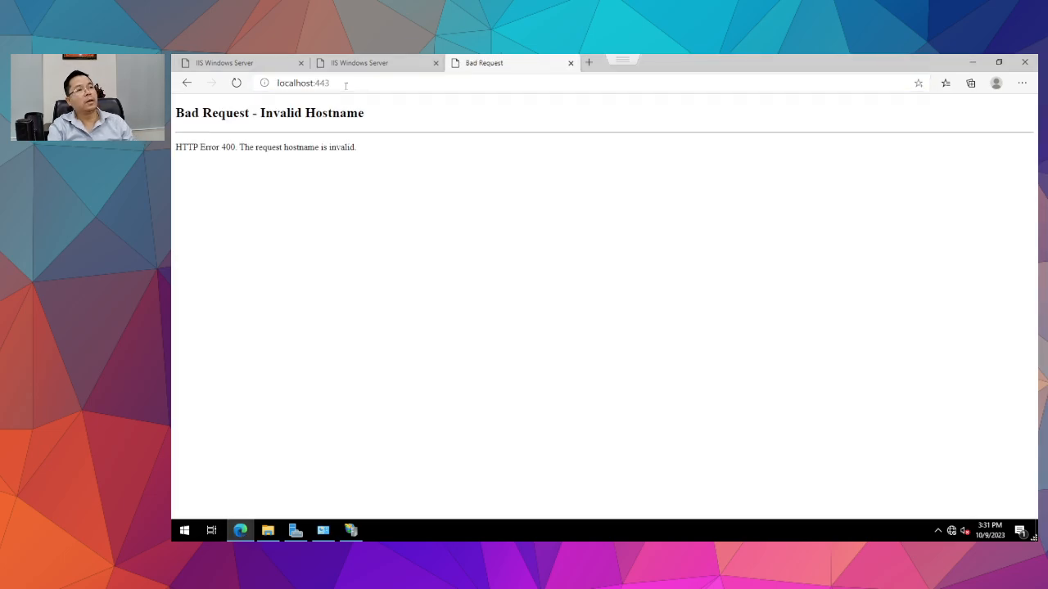
{"action": "left_click", "coordinate": [346, 83]}
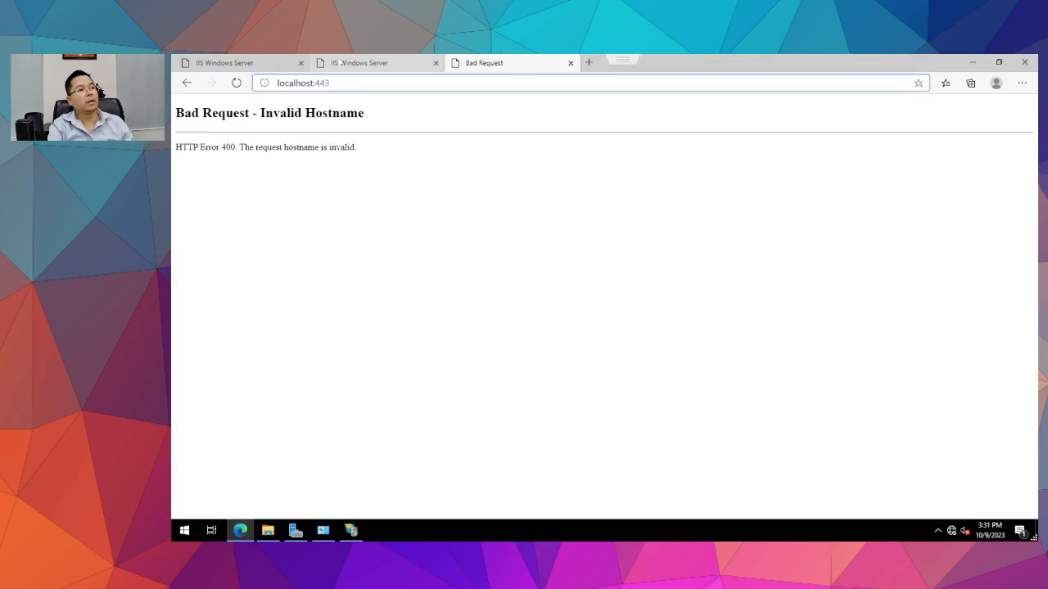
{"action": "left_click", "coordinate": [368, 62]}
{"action": "left_click", "coordinate": [236, 82]}
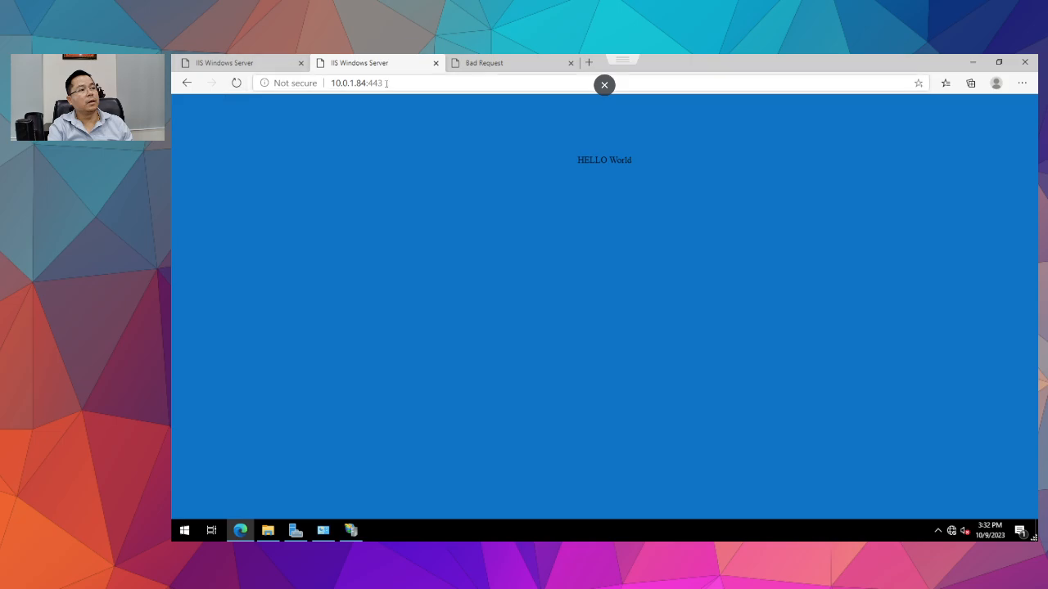
{"action": "left_click", "coordinate": [512, 63]}
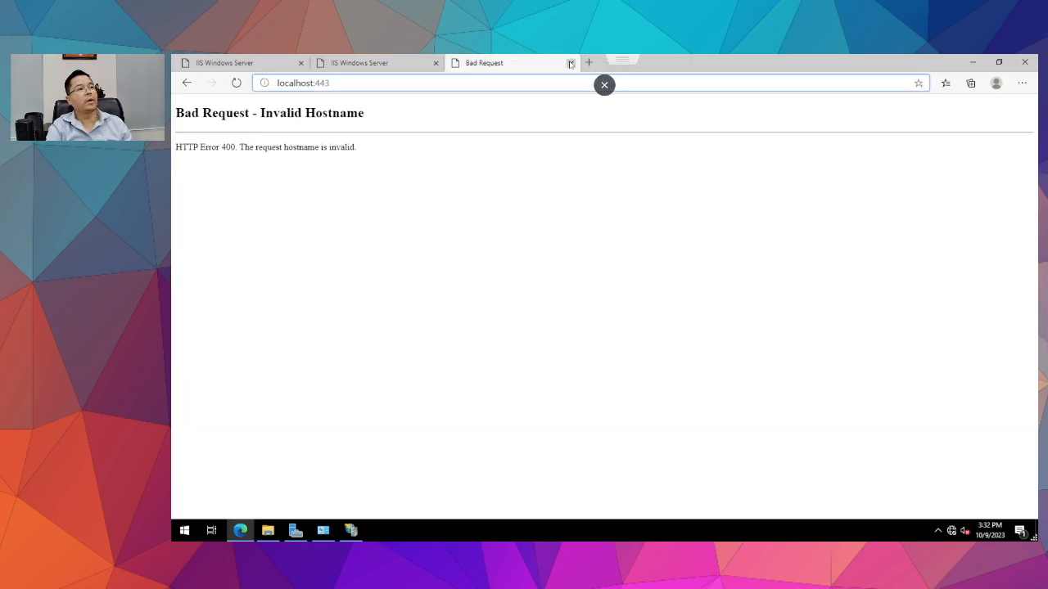
{"action": "left_click", "coordinate": [570, 62]}
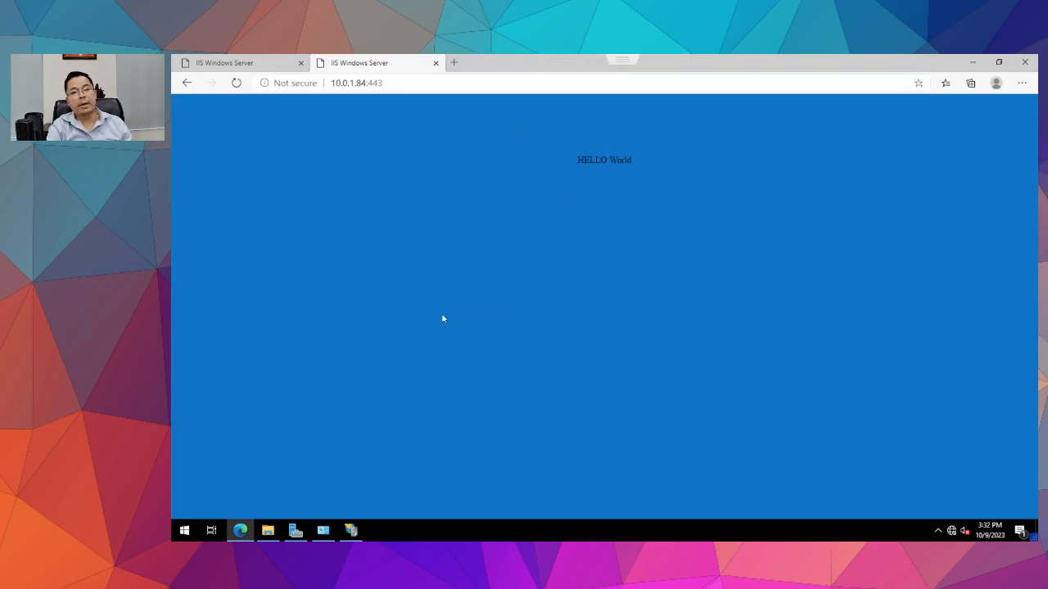
Select default.htm in wwwroot, then launch IIS Manager from Administrative Tools.
{"action": "left_click", "coordinate": [268, 531]}
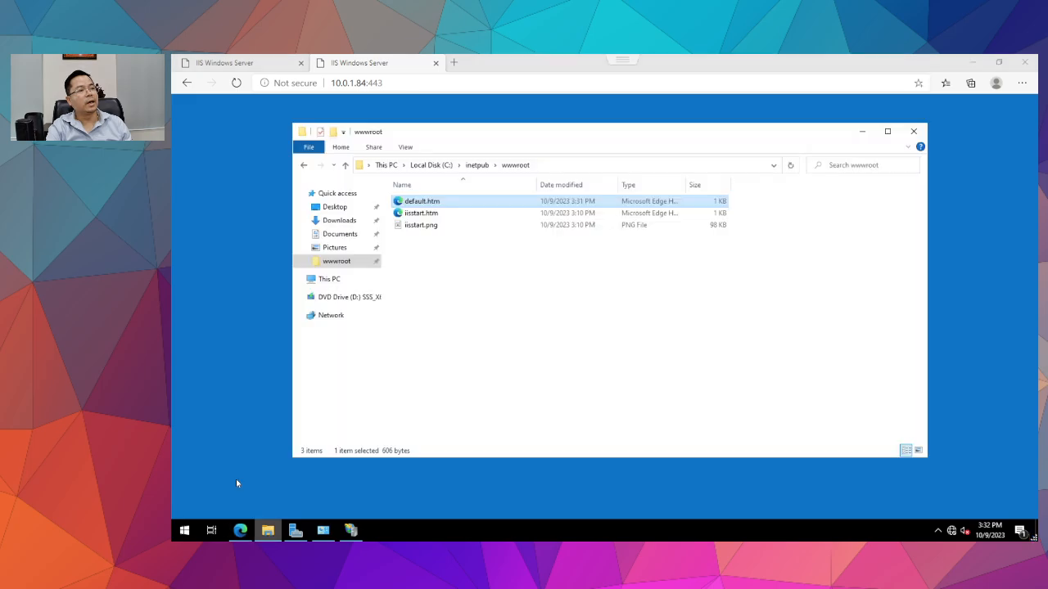
{"action": "left_click", "coordinate": [417, 214]}
{"action": "left_click", "coordinate": [323, 531]}
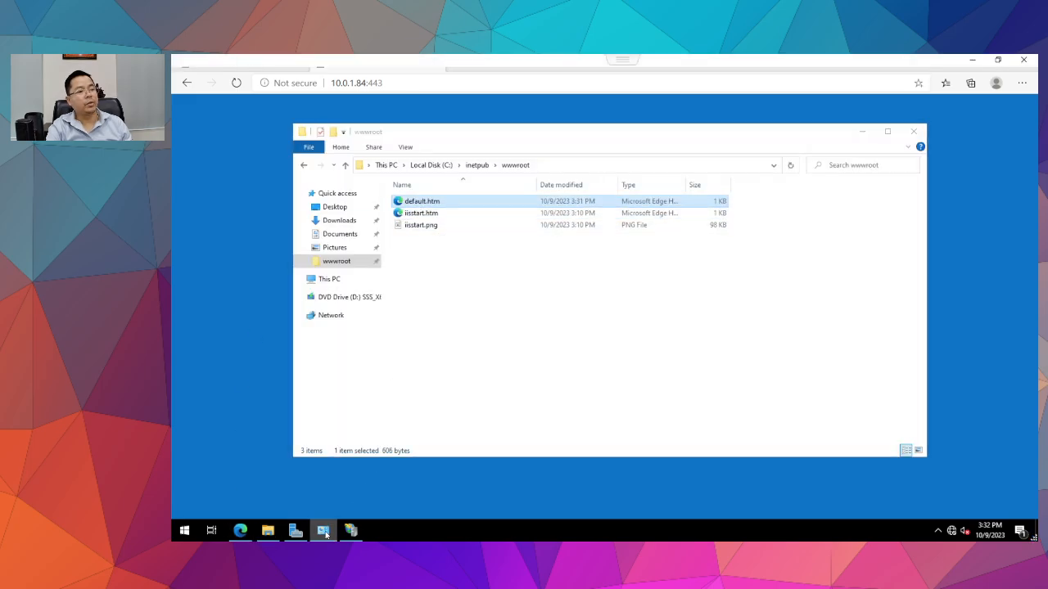
{"action": "left_click", "coordinate": [351, 530]}
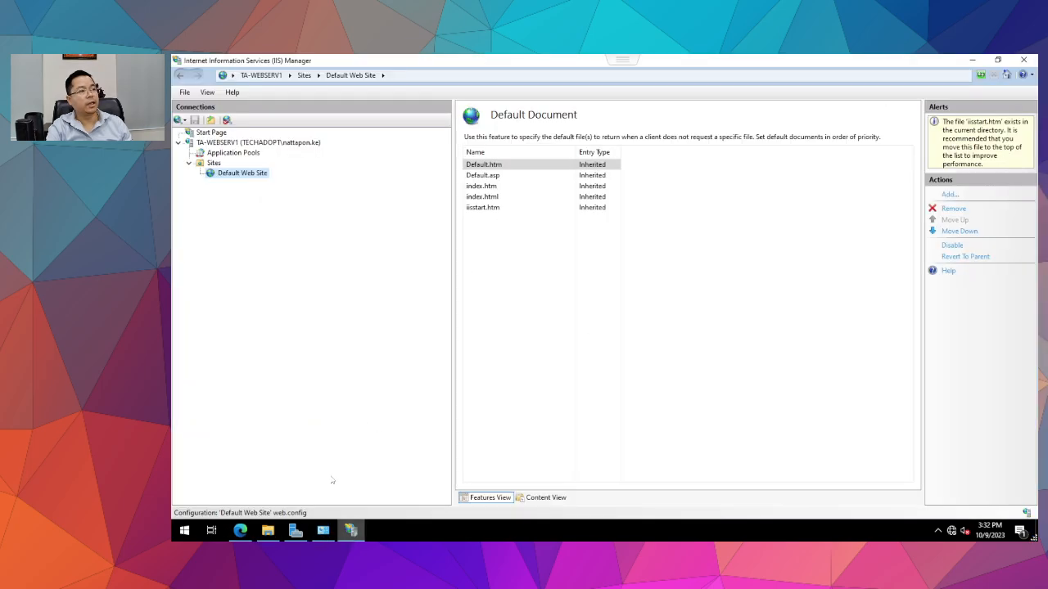
Select Default.htm at the top of the Default Document list.
{"action": "left_click", "coordinate": [487, 174]}
{"action": "left_click", "coordinate": [489, 165]}
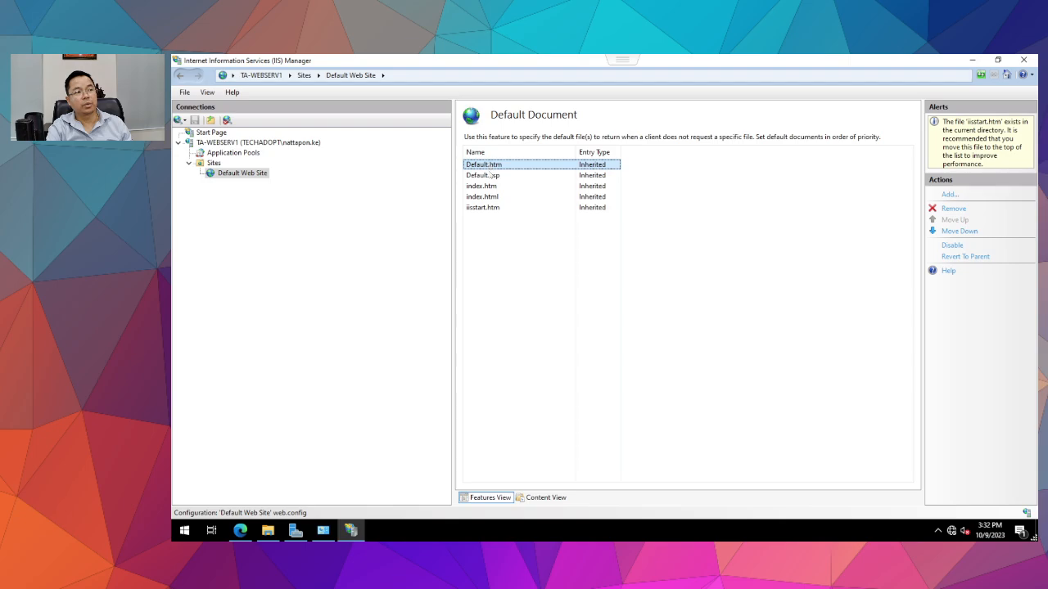
{"action": "left_click", "coordinate": [491, 245]}
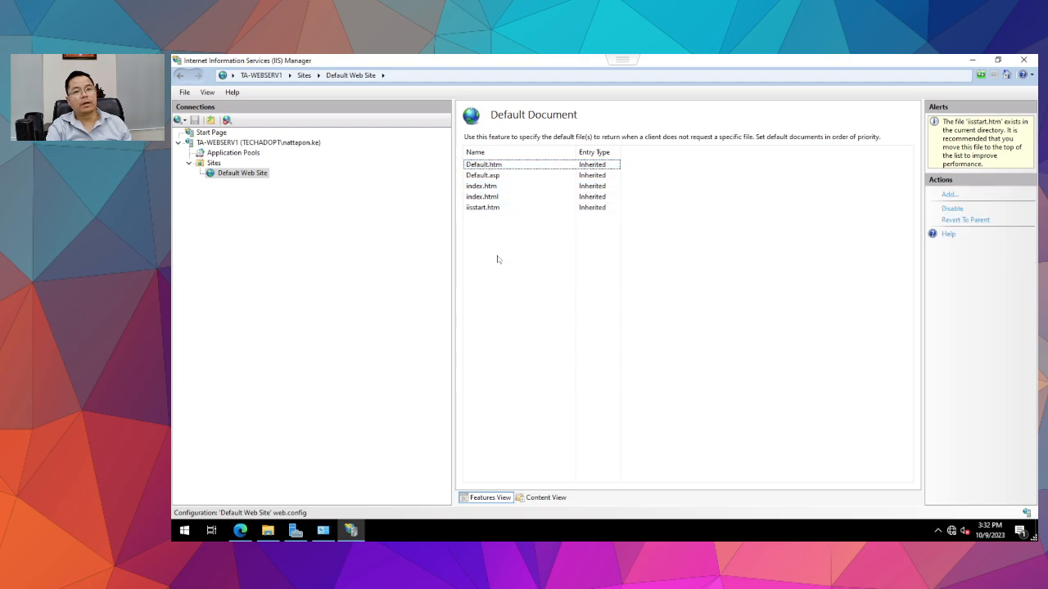
{"action": "left_click", "coordinate": [483, 166]}
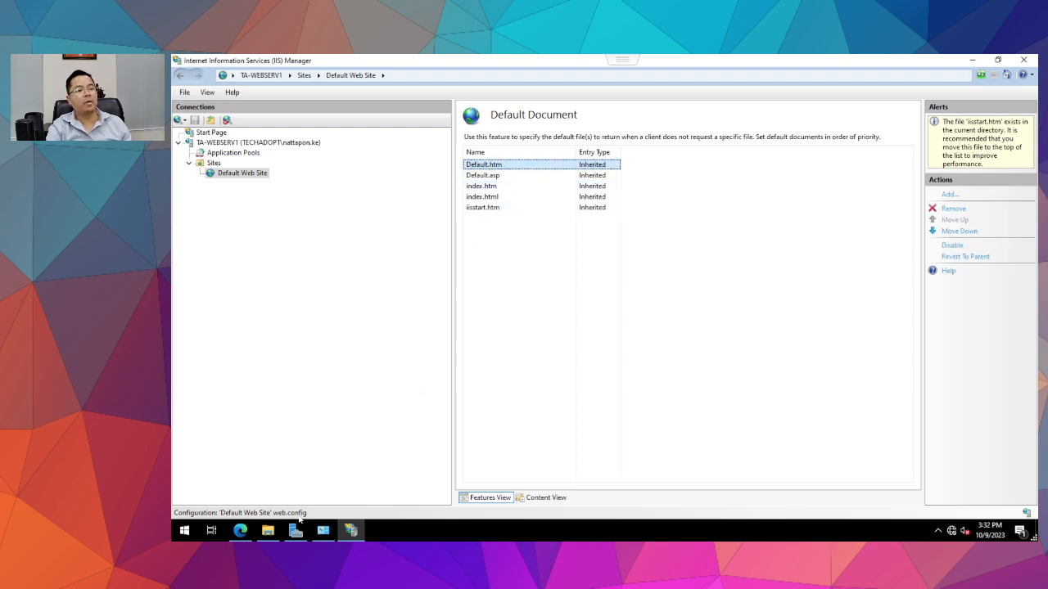
Reload 10.0.1.84 in Edge, check iisstart.htm in wwwroot, and return to IIS Manager.
{"action": "left_click", "coordinate": [240, 530]}
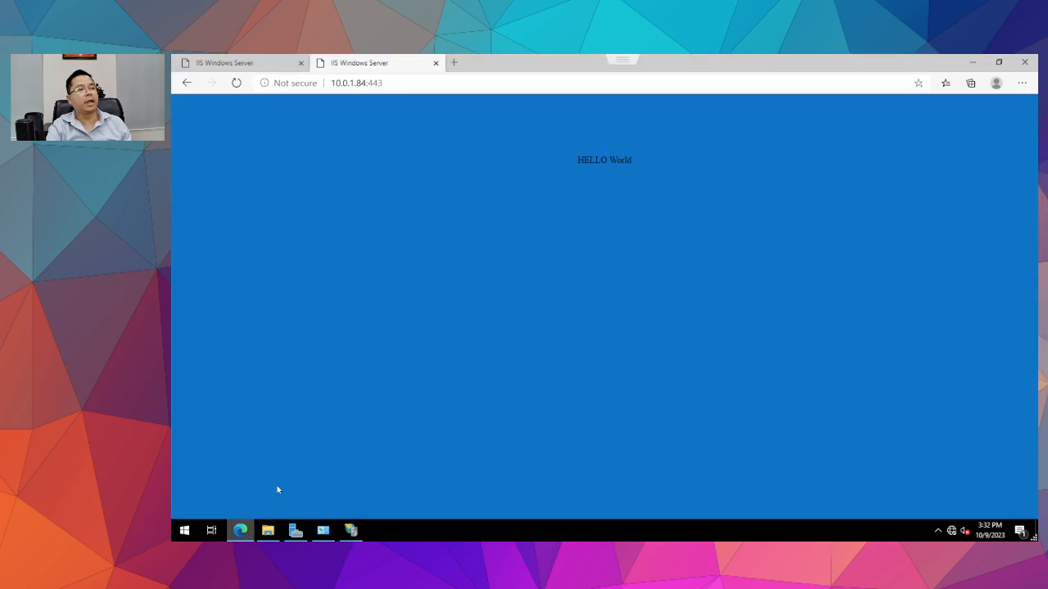
{"action": "left_click", "coordinate": [280, 59]}
{"action": "left_click", "coordinate": [236, 83]}
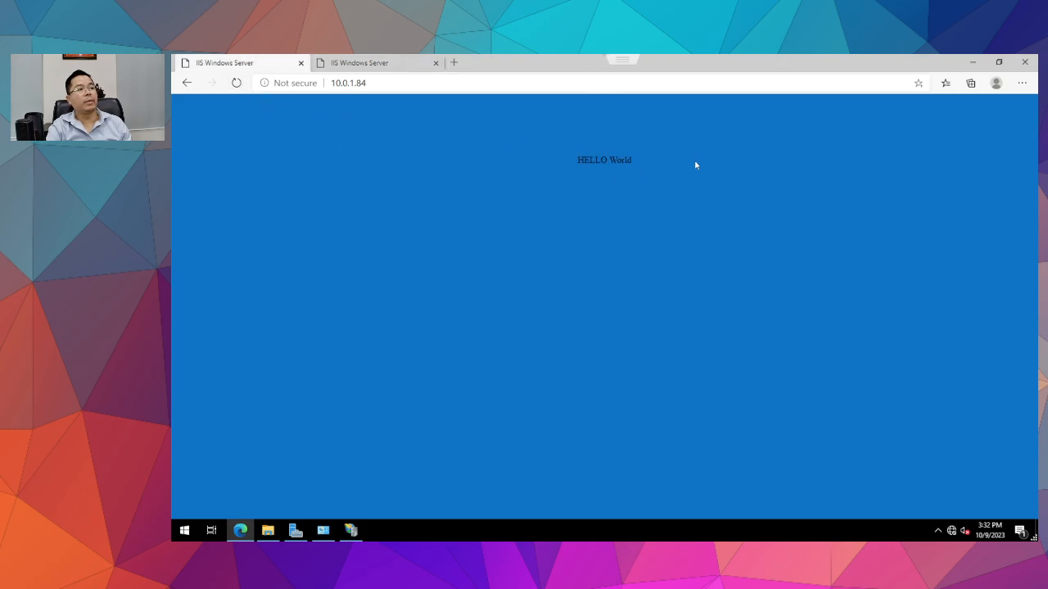
{"action": "left_click", "coordinate": [267, 530]}
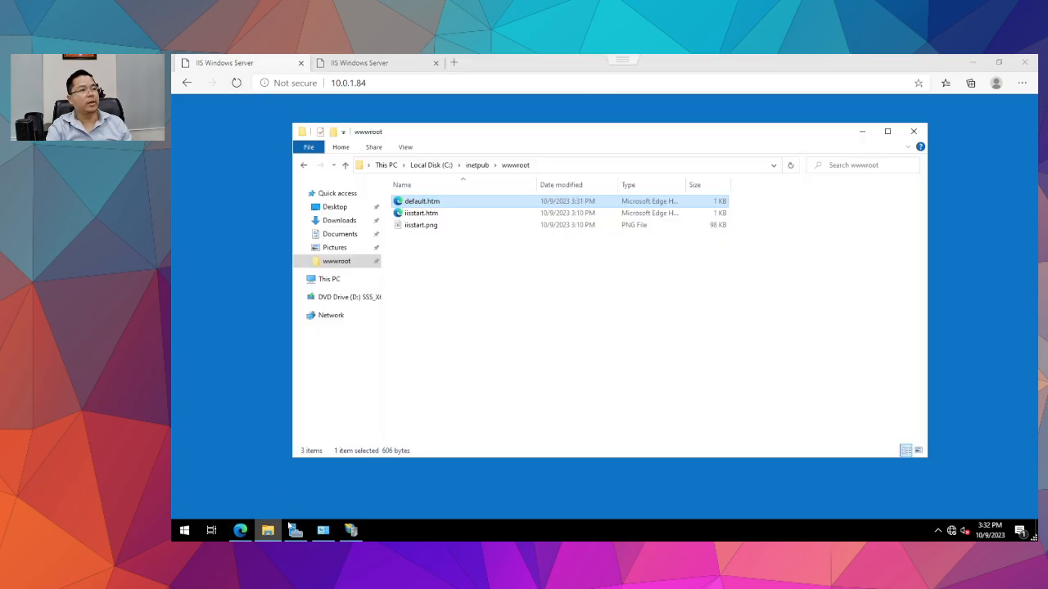
{"action": "left_click", "coordinate": [421, 213]}
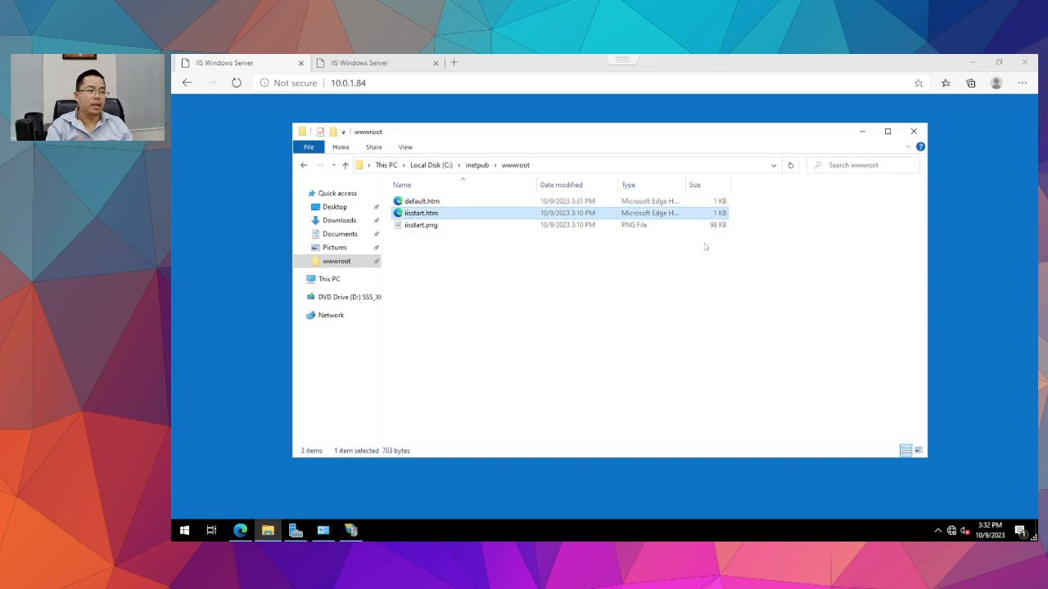
{"action": "left_click", "coordinate": [971, 281]}
{"action": "left_click", "coordinate": [971, 62]}
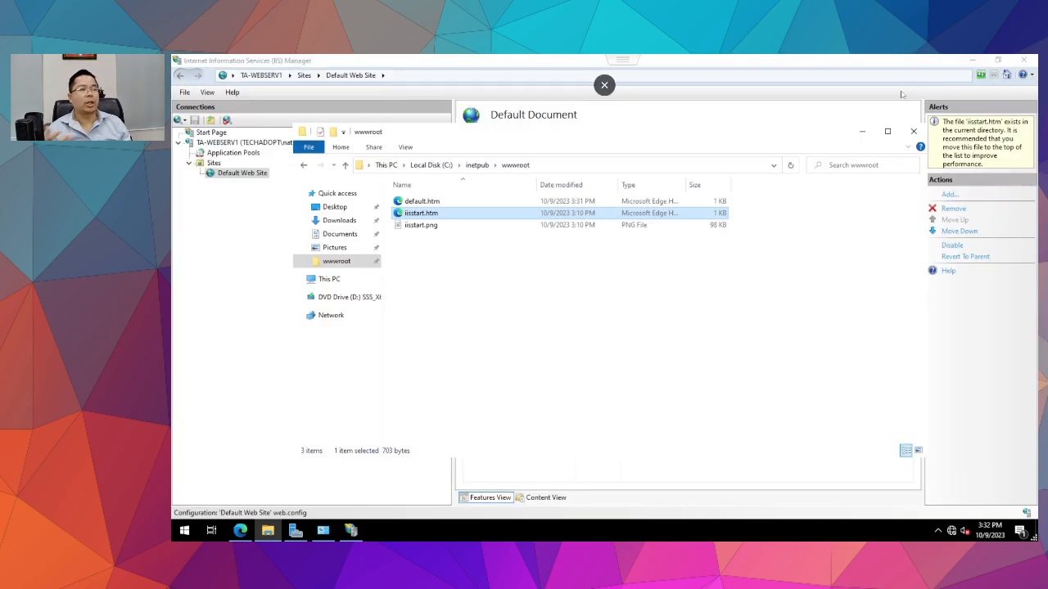
{"action": "left_click", "coordinate": [217, 279]}
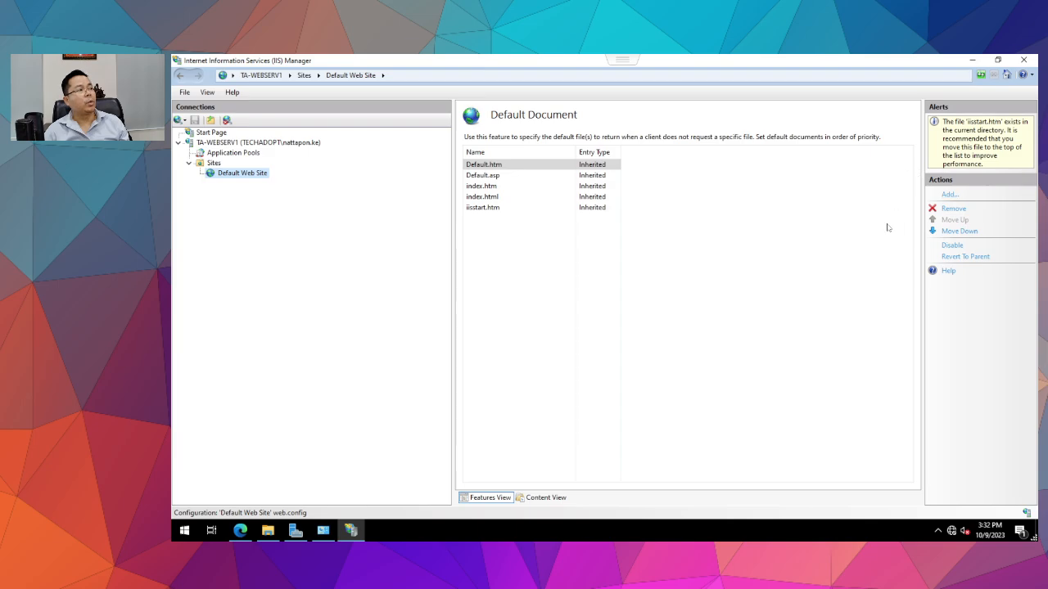
Review Default Web Site's home page, then bring up the Sites node's context menu.
{"action": "left_click", "coordinate": [213, 163]}
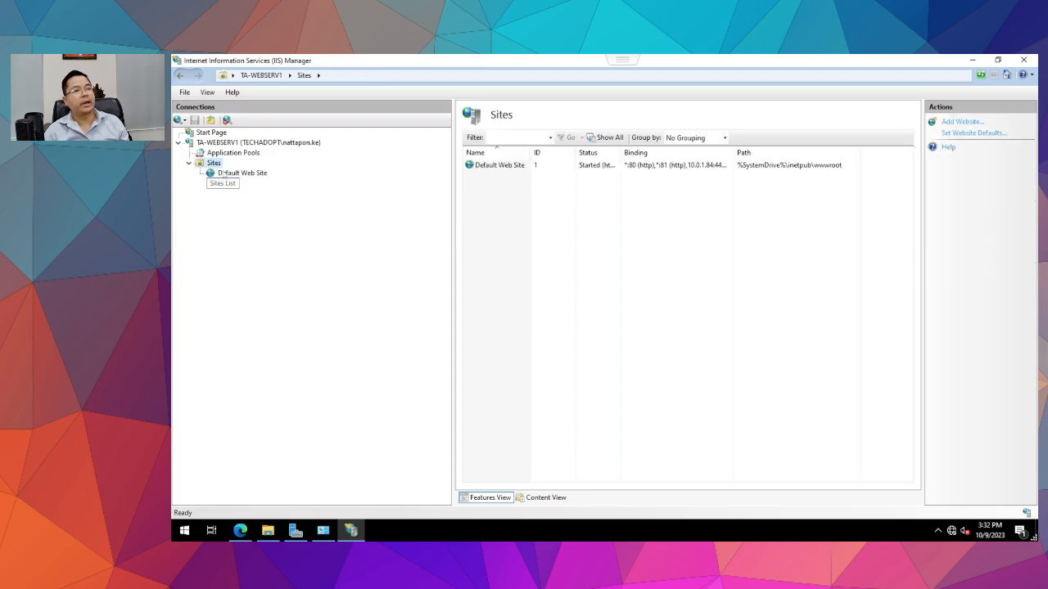
{"action": "left_click", "coordinate": [229, 174]}
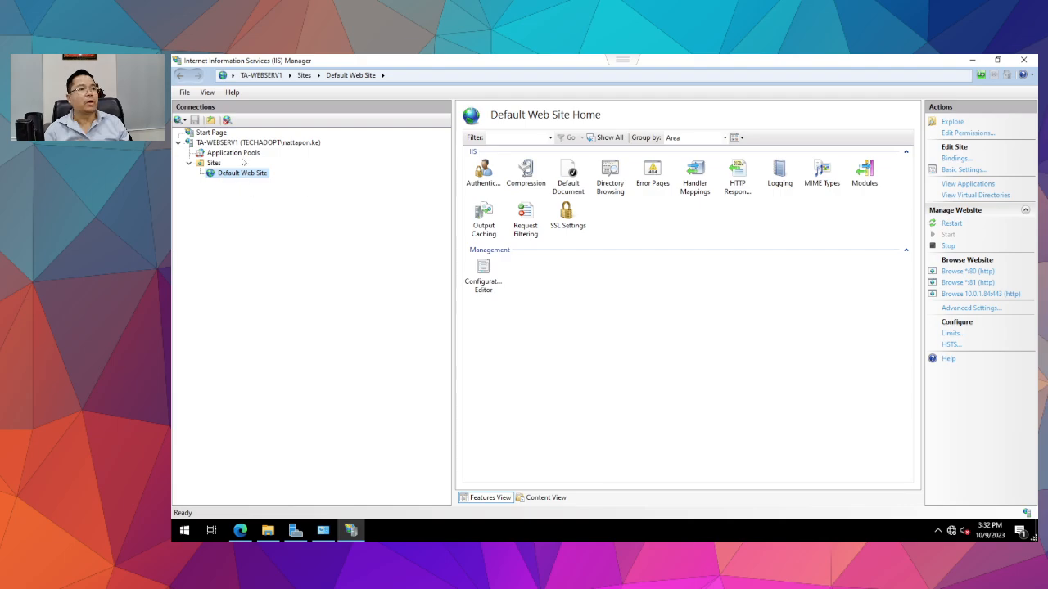
{"action": "left_click", "coordinate": [214, 163]}
{"action": "left_click", "coordinate": [238, 173]}
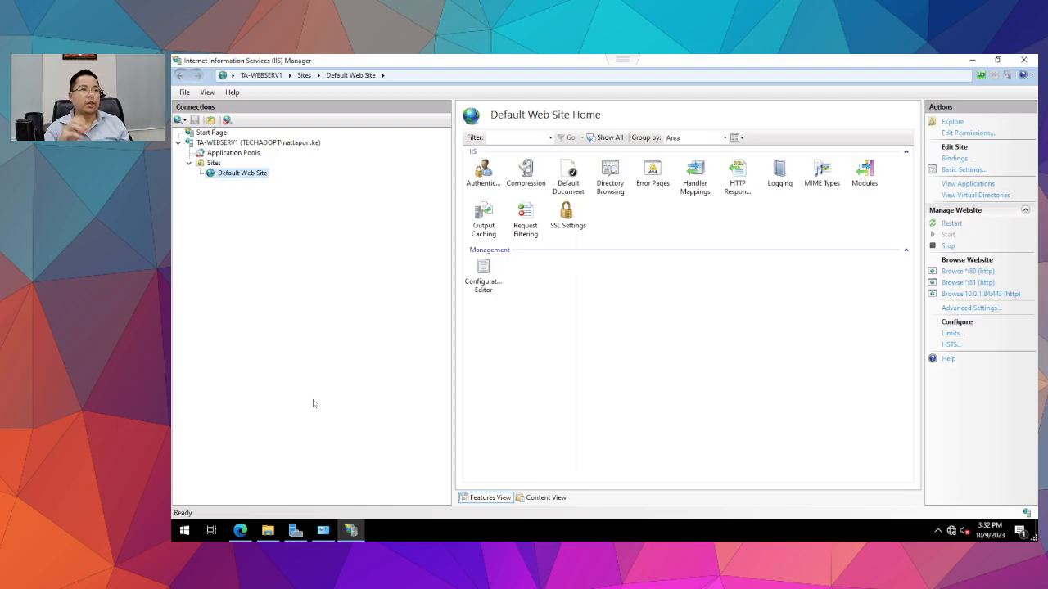
{"action": "right_click", "coordinate": [209, 165]}
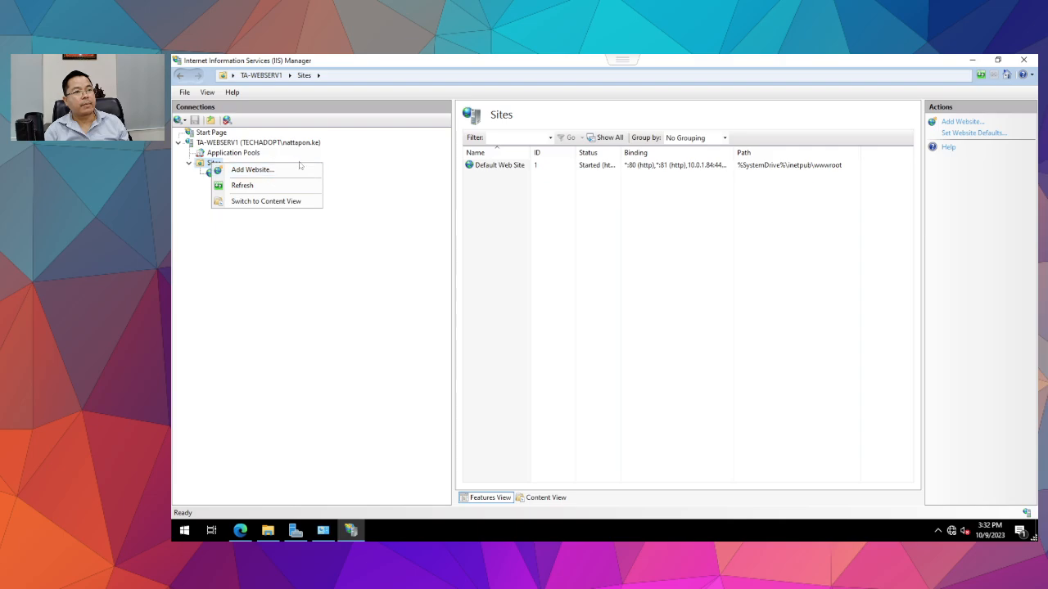
Name the new site App1 and point it at a newly created C:\www-app1 folder.
{"action": "left_click", "coordinate": [250, 169]}
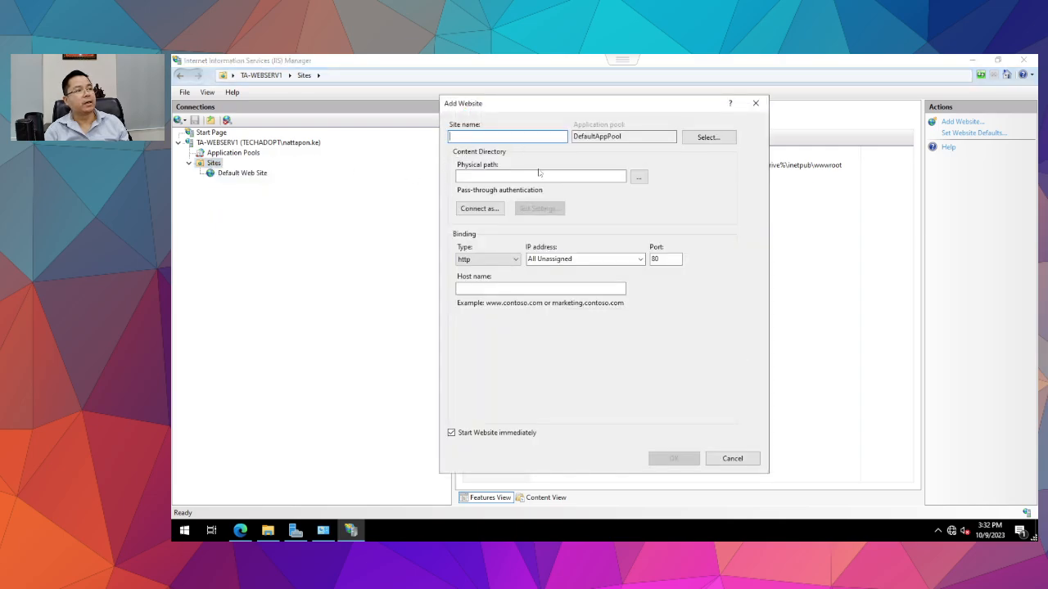
{"action": "type", "text": "S"}
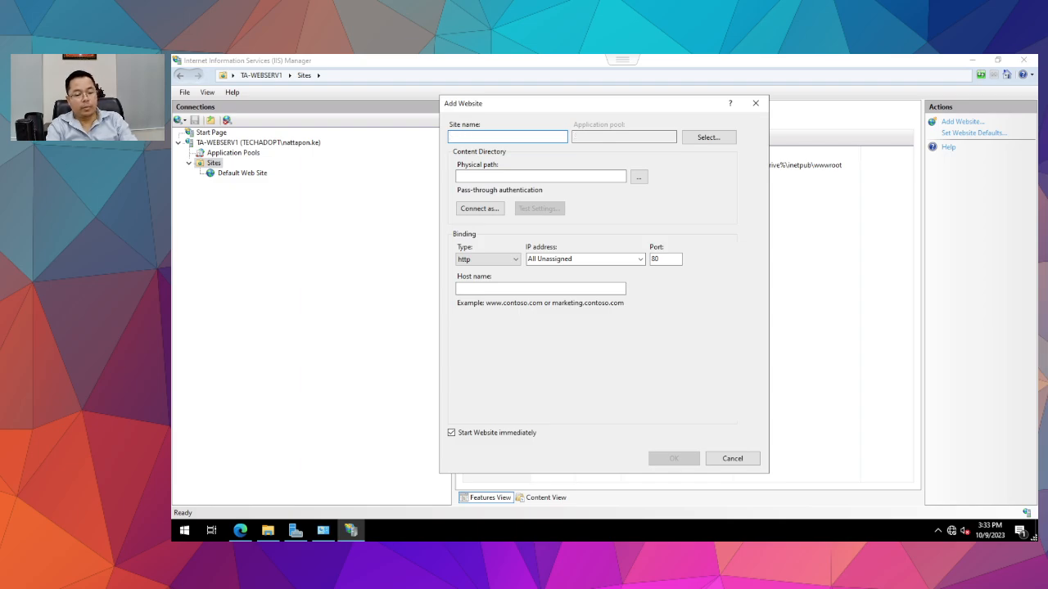
{"action": "type", "text": "App1"}
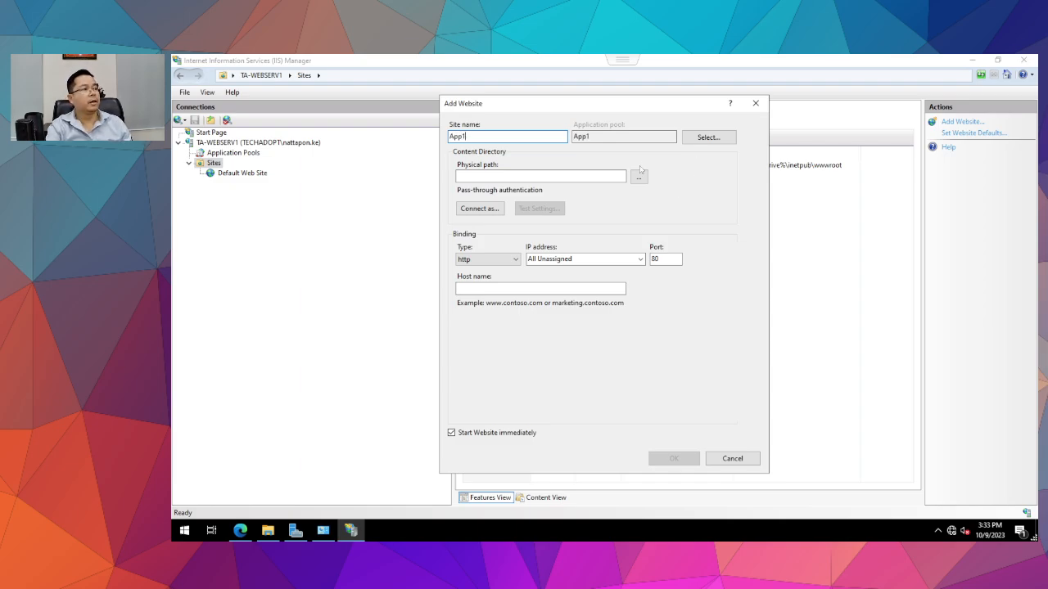
{"action": "left_click", "coordinate": [639, 176]}
{"action": "scroll", "coordinate": [548, 302], "scroll_direction": "down", "scroll_amount": 2}
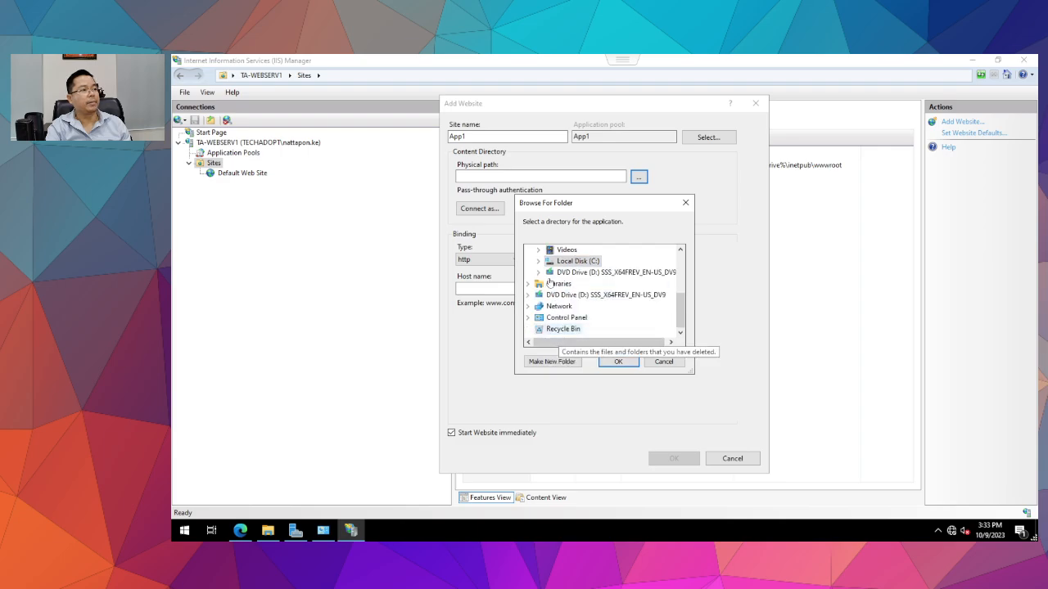
{"action": "left_click", "coordinate": [551, 361]}
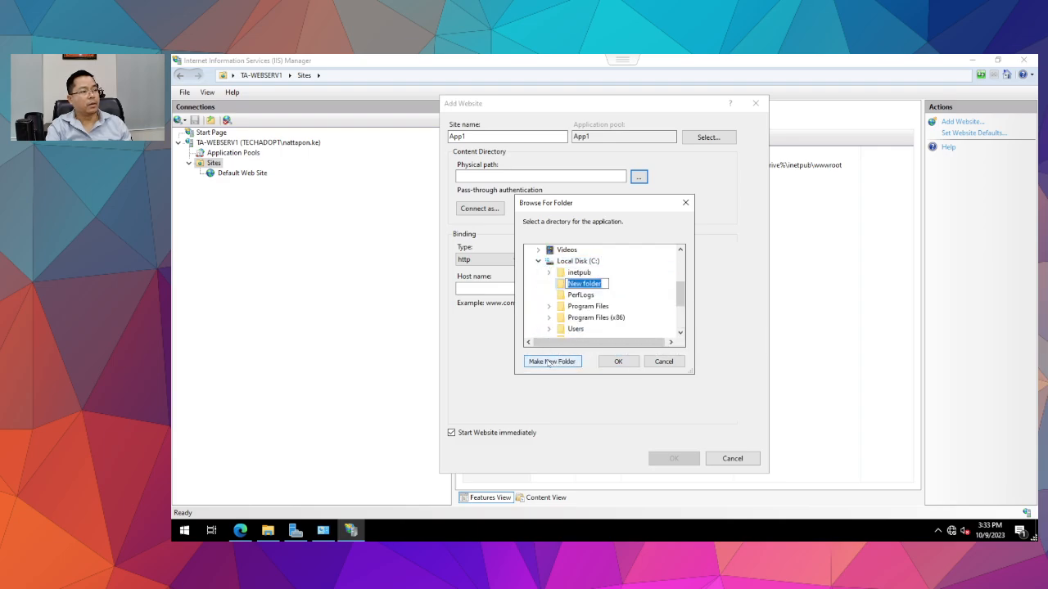
{"action": "type", "text": "Ww"}
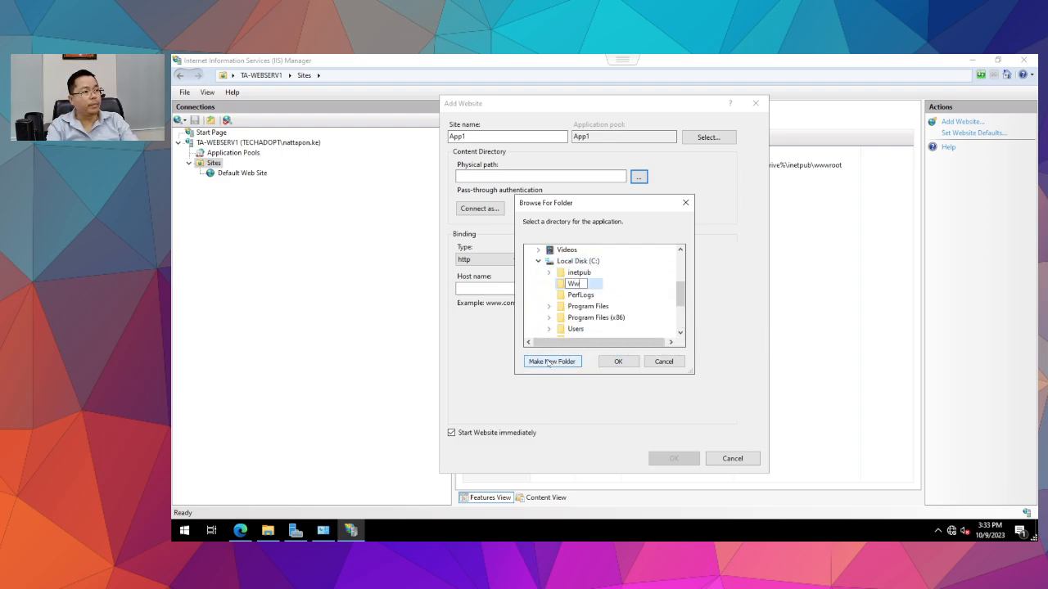
{"action": "type", "text": "w"}
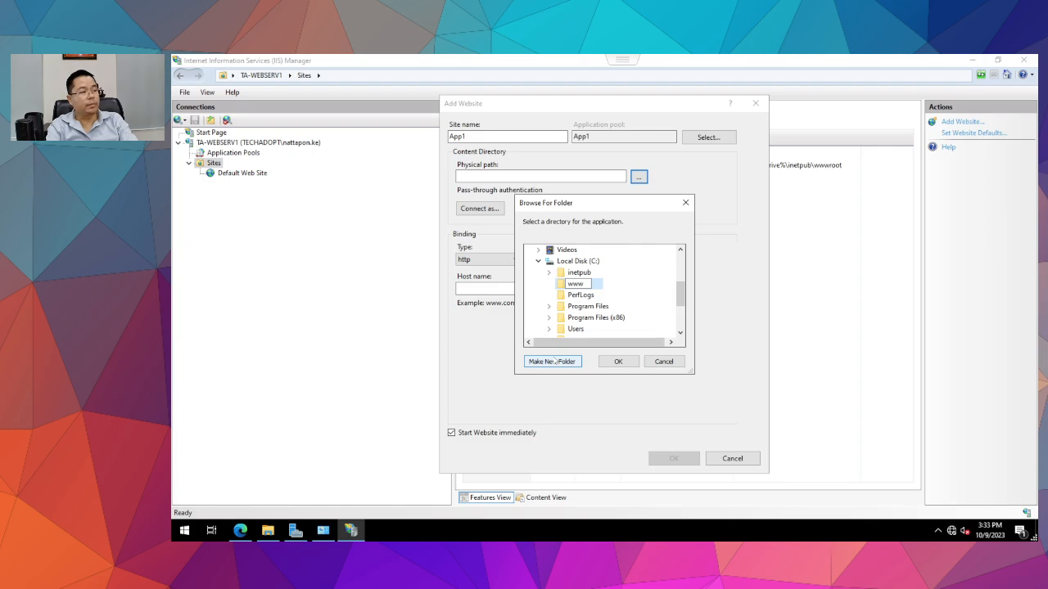
{"action": "type", "text": "-app1"}
{"action": "key", "text": "Return"}
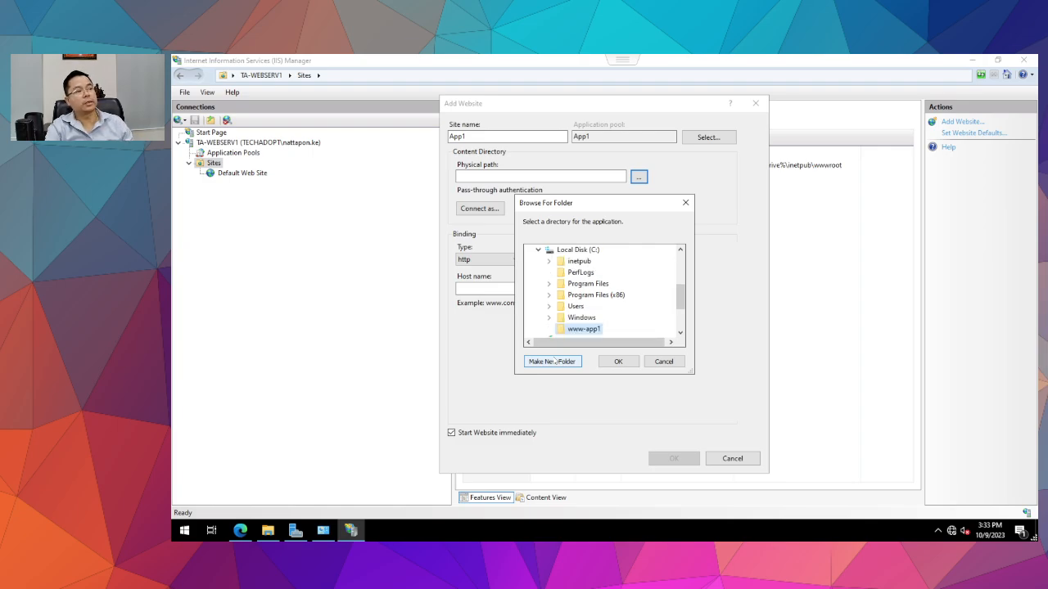
{"action": "left_click", "coordinate": [616, 363]}
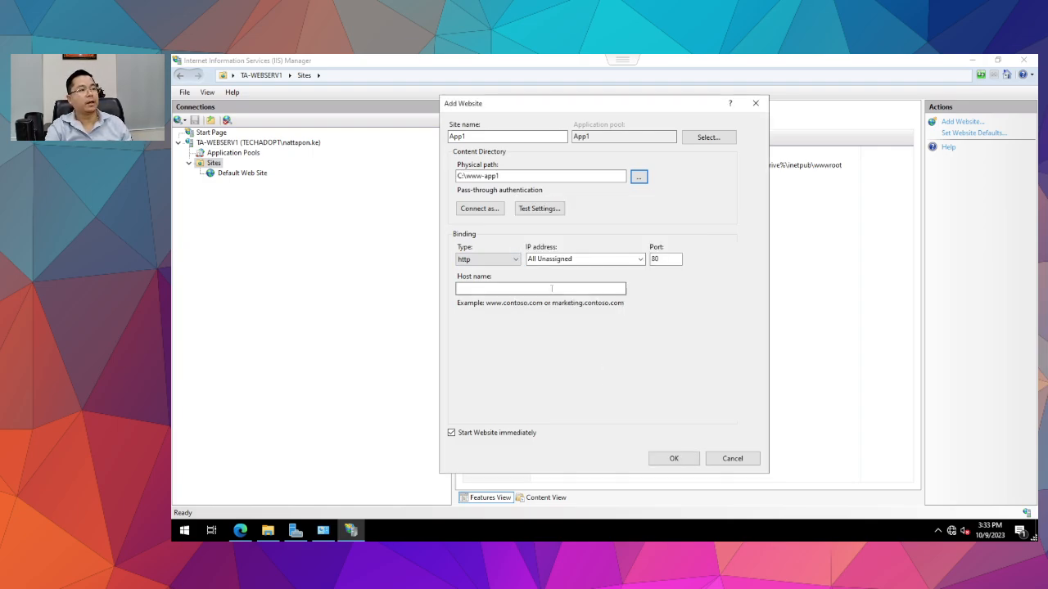
Decline the port 80 conflict, change the port to 8889, and create App1.
{"action": "left_click", "coordinate": [681, 460]}
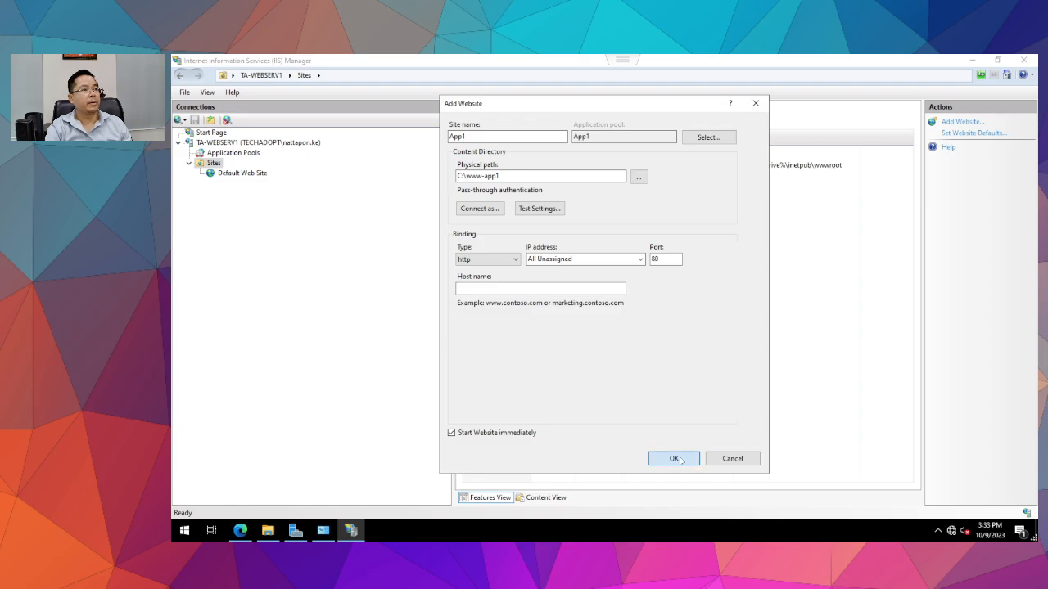
{"action": "left_click", "coordinate": [668, 460]}
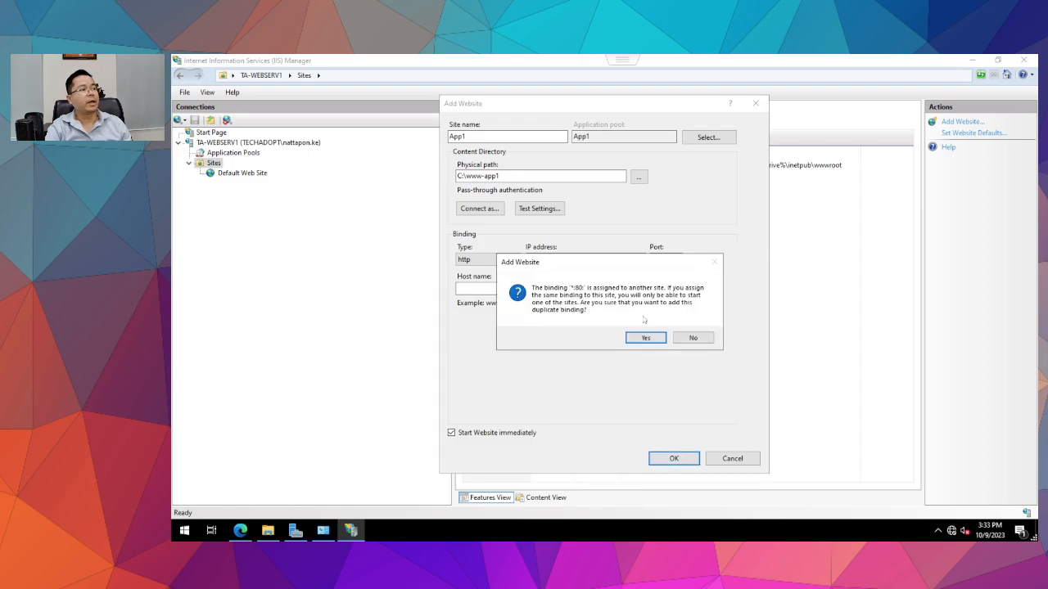
{"action": "left_click", "coordinate": [692, 338]}
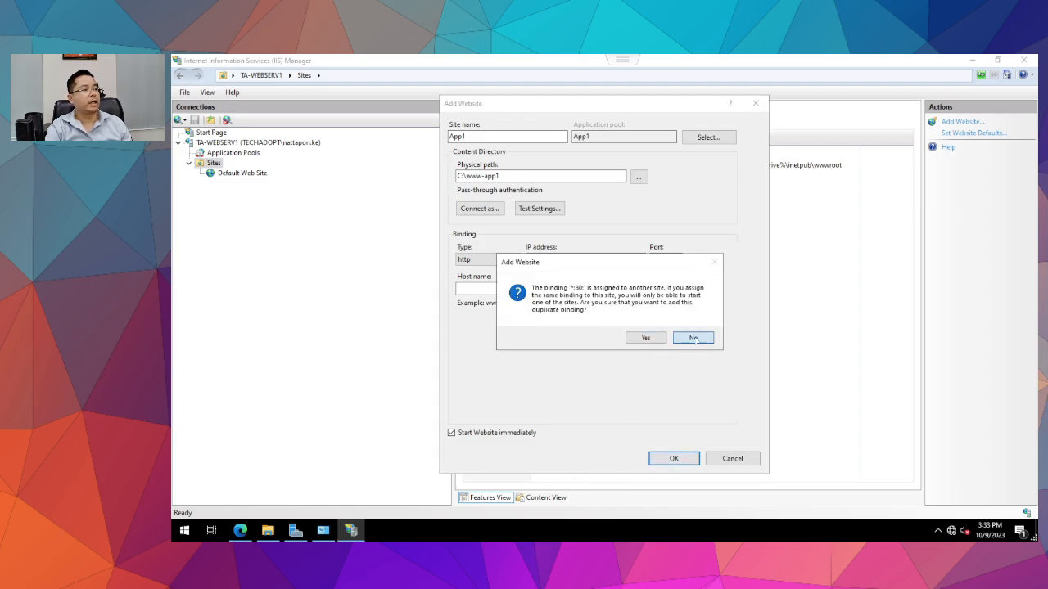
{"action": "double_click", "coordinate": [654, 259]}
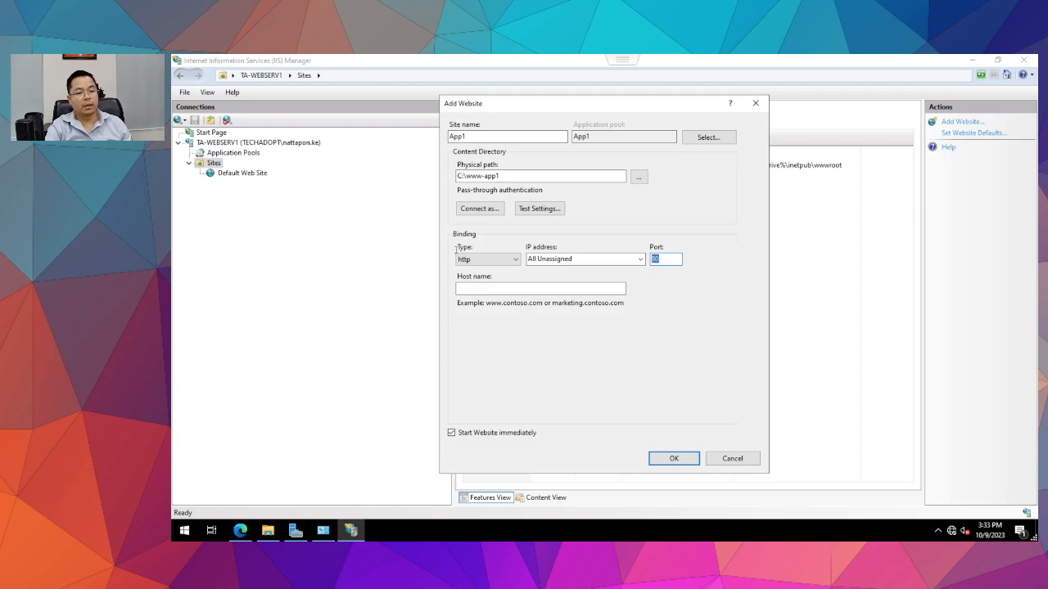
{"action": "type", "text": "889"}
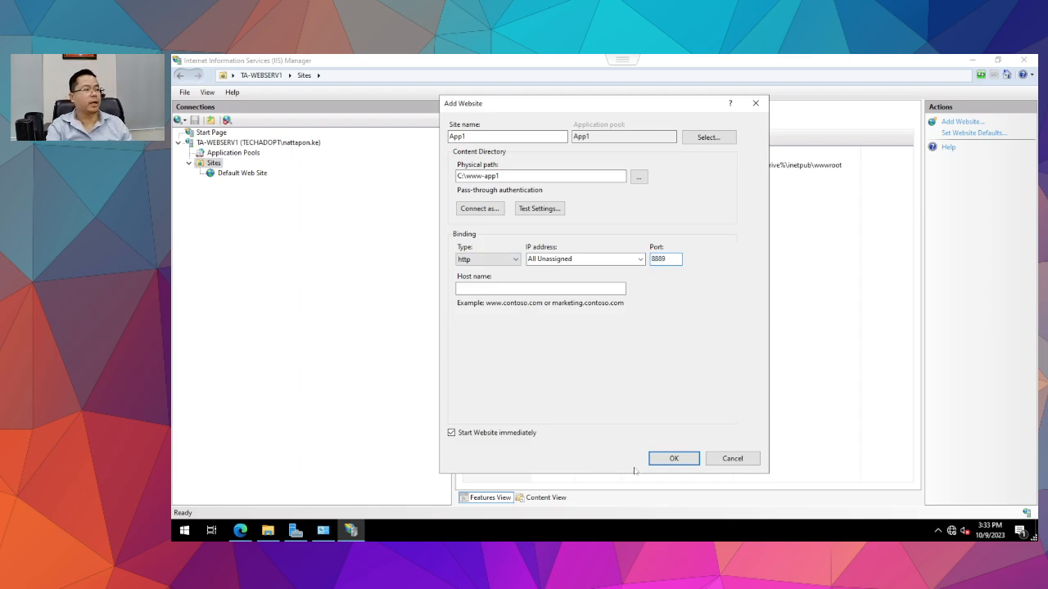
{"action": "left_click", "coordinate": [672, 460]}
View App1's home page, then start adding another website from the Sites node.
{"action": "left_click", "coordinate": [224, 184]}
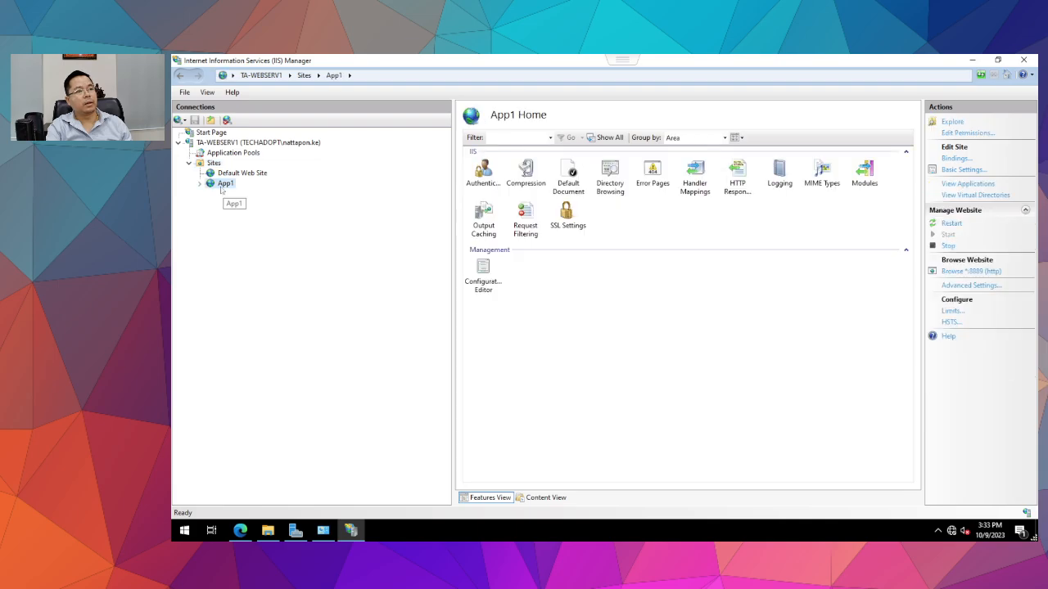
{"action": "left_click", "coordinate": [214, 163]}
{"action": "right_click", "coordinate": [213, 163]}
{"action": "left_click", "coordinate": [246, 170]}
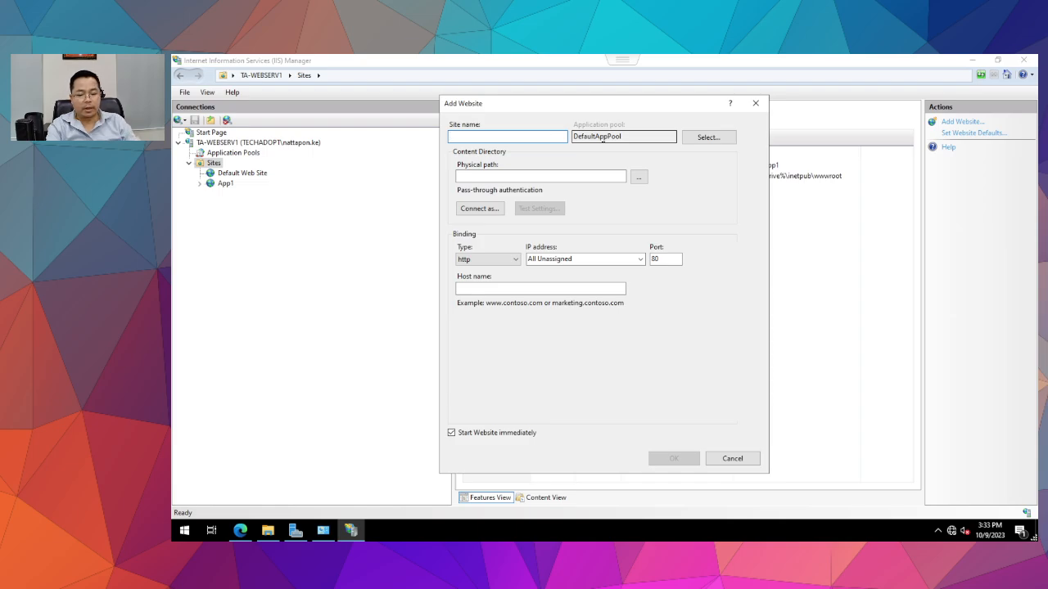
Name the new site App2 with a newly created C:\www-app2 content folder.
{"action": "type", "text": "S"}
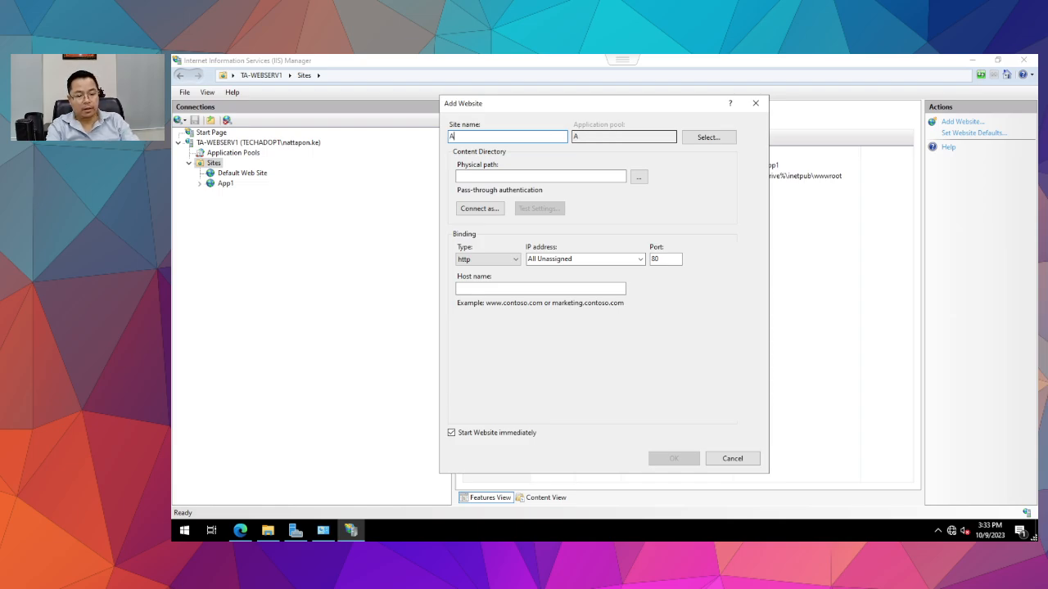
{"action": "type", "text": "pp2"}
{"action": "left_click", "coordinate": [639, 177]}
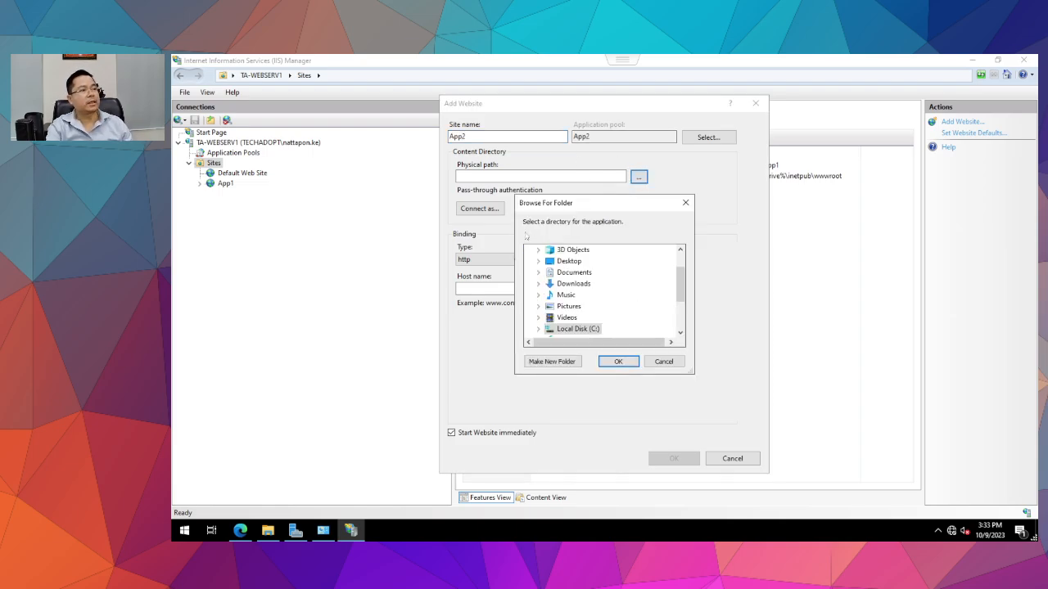
{"action": "double_click", "coordinate": [565, 332]}
{"action": "scroll", "coordinate": [601, 303], "scroll_direction": "down", "scroll_amount": 2}
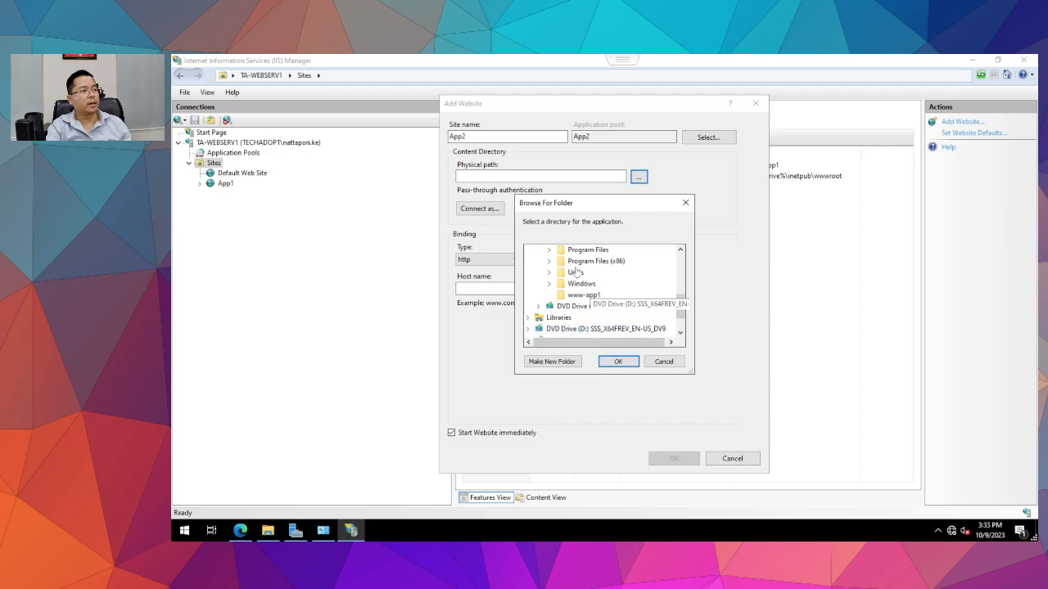
{"action": "left_click", "coordinate": [544, 362]}
{"action": "type", "text": "www"}
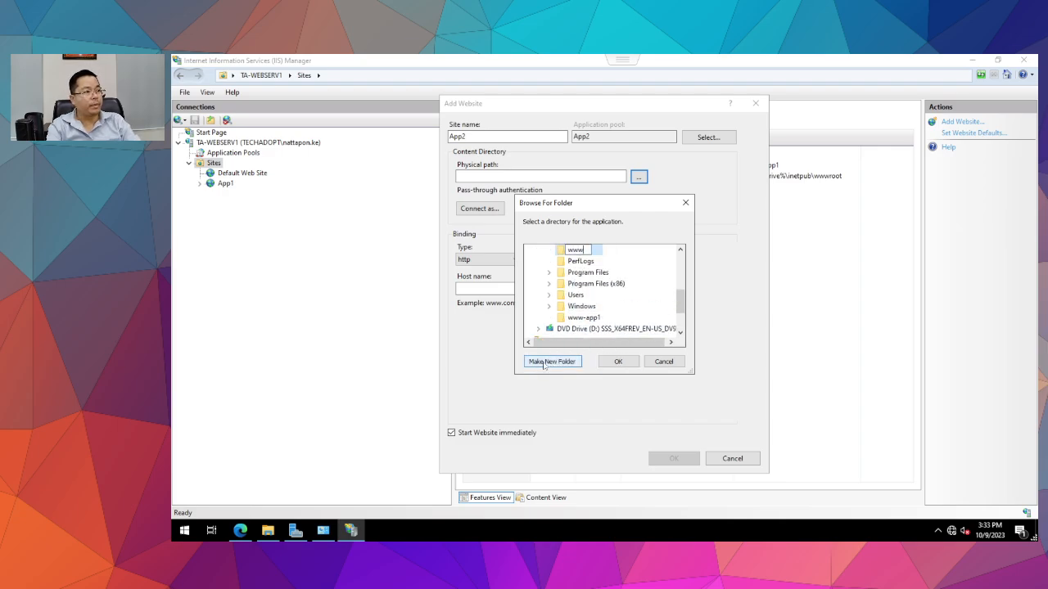
{"action": "type", "text": "-app2"}
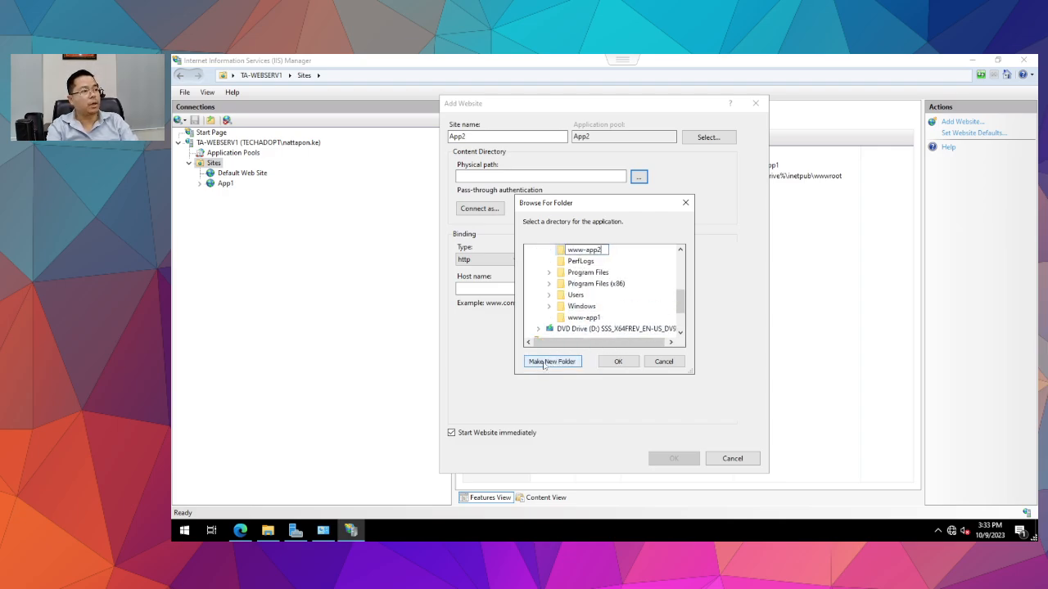
{"action": "key", "text": "Return"}
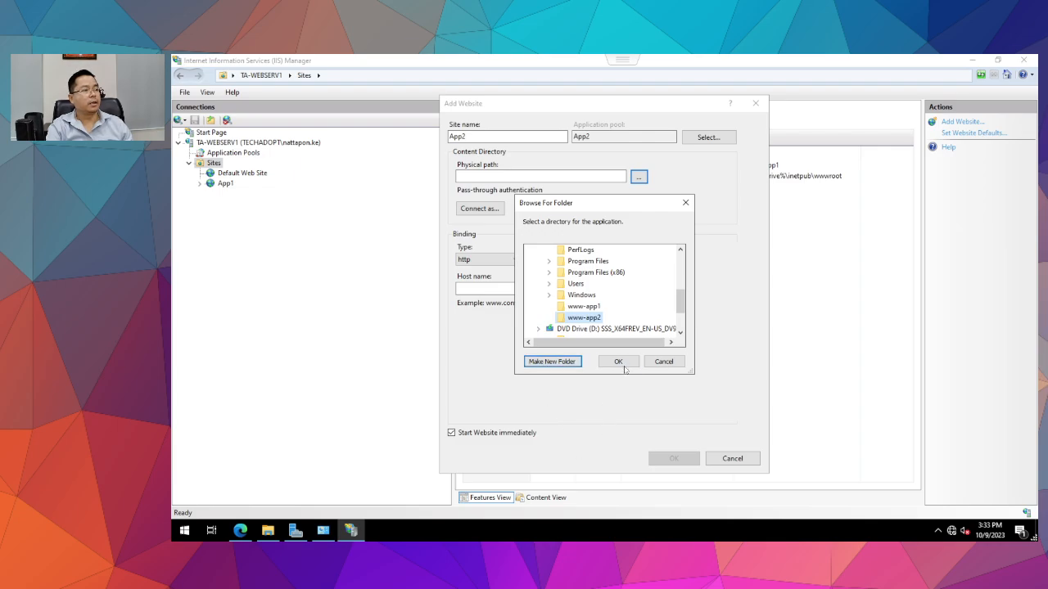
{"action": "left_click", "coordinate": [627, 366]}
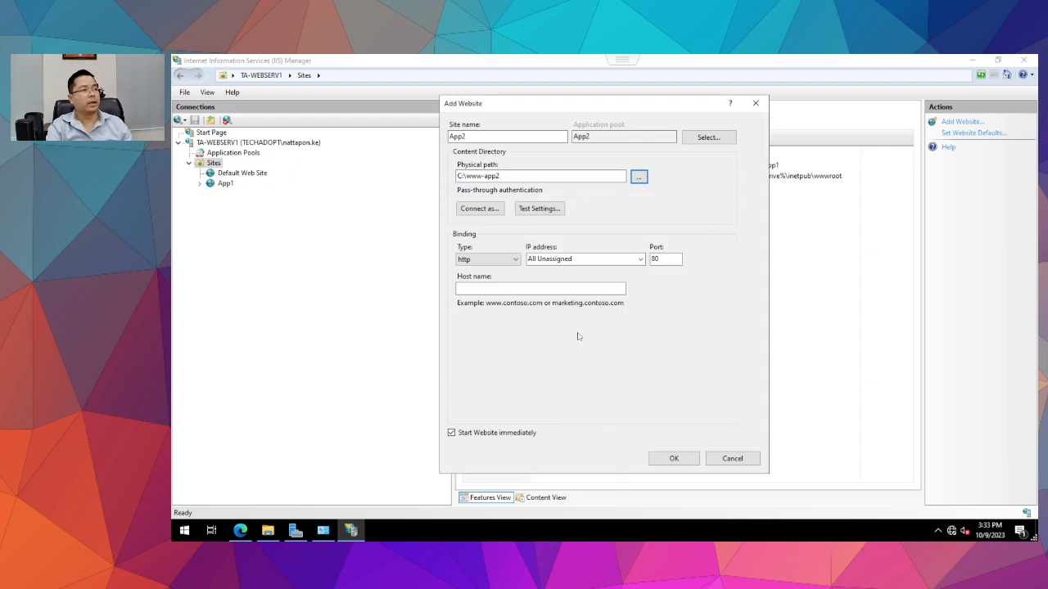
Set App2's port to 8889 and submit the form.
{"action": "left_click_drag", "start_coordinate": [664, 260], "coordinate": [646, 260]}
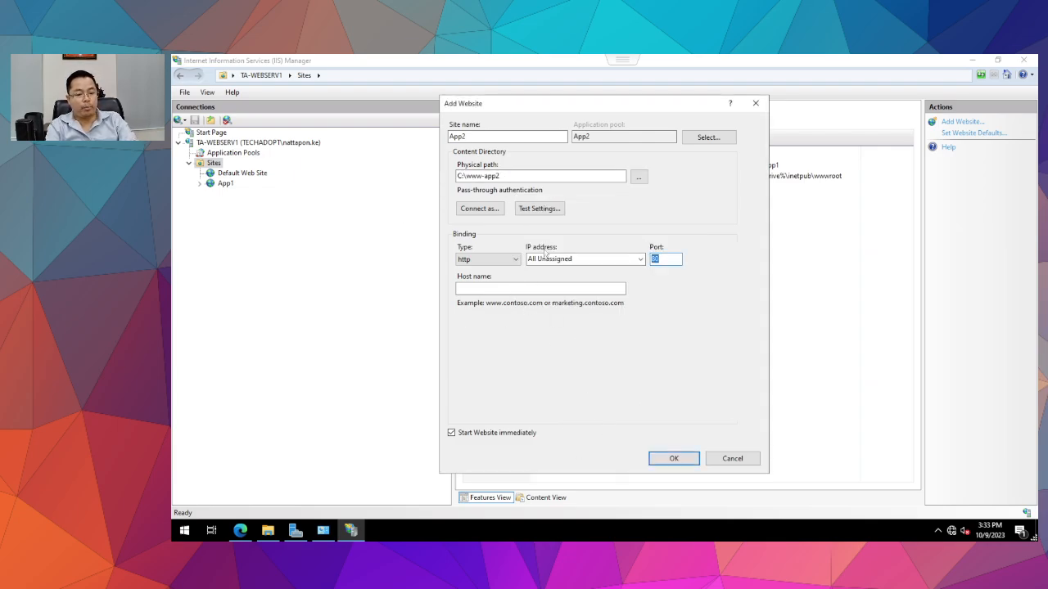
{"action": "type", "text": "889"}
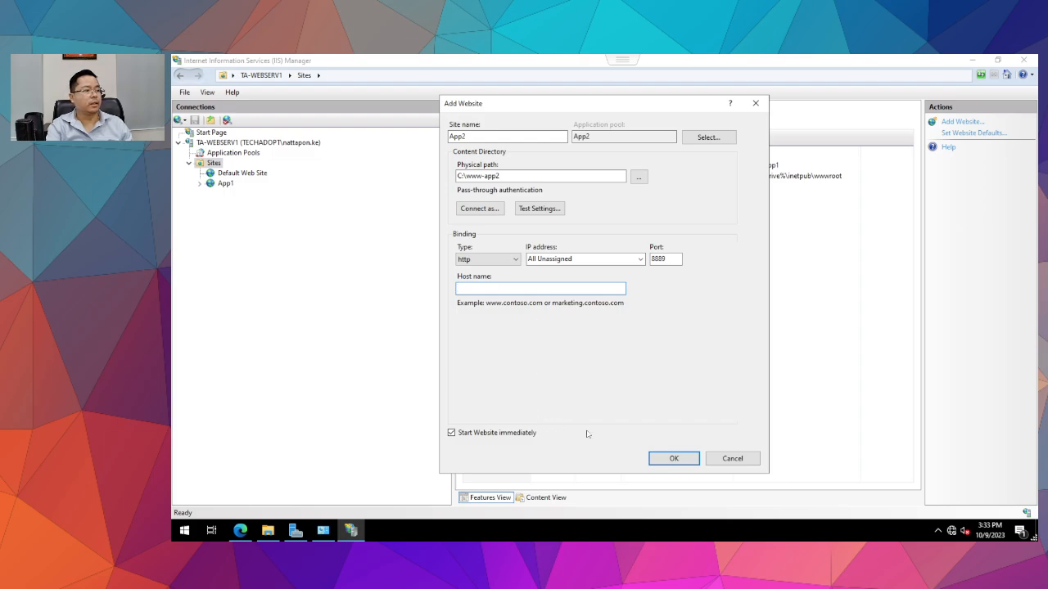
{"action": "left_click", "coordinate": [678, 459]}
Accept the duplicate 8889 binding and open App2's port 8889 binding for review.
{"action": "left_click", "coordinate": [636, 344]}
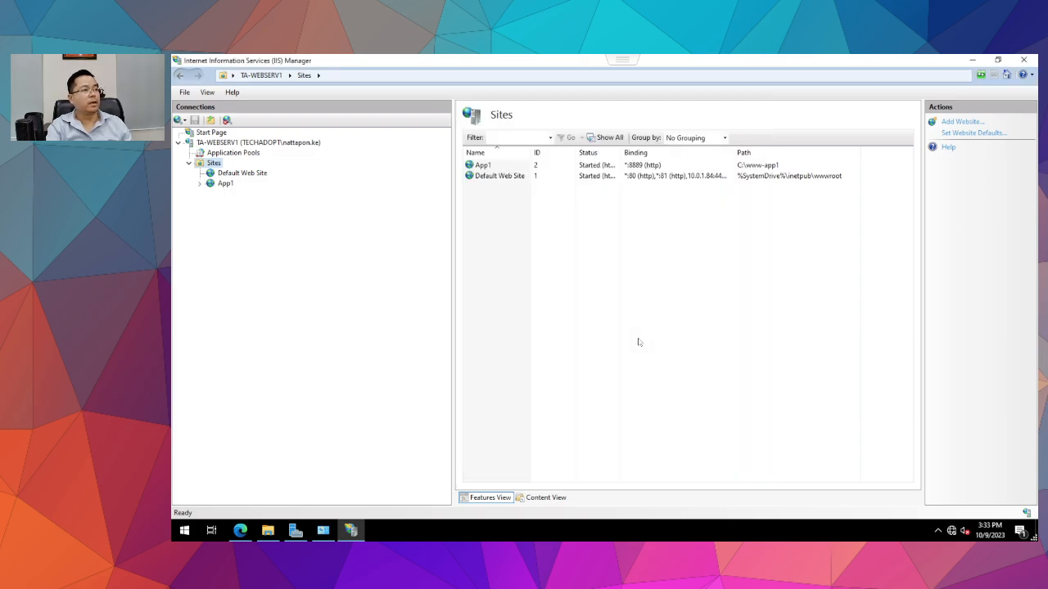
{"action": "left_click", "coordinate": [225, 194]}
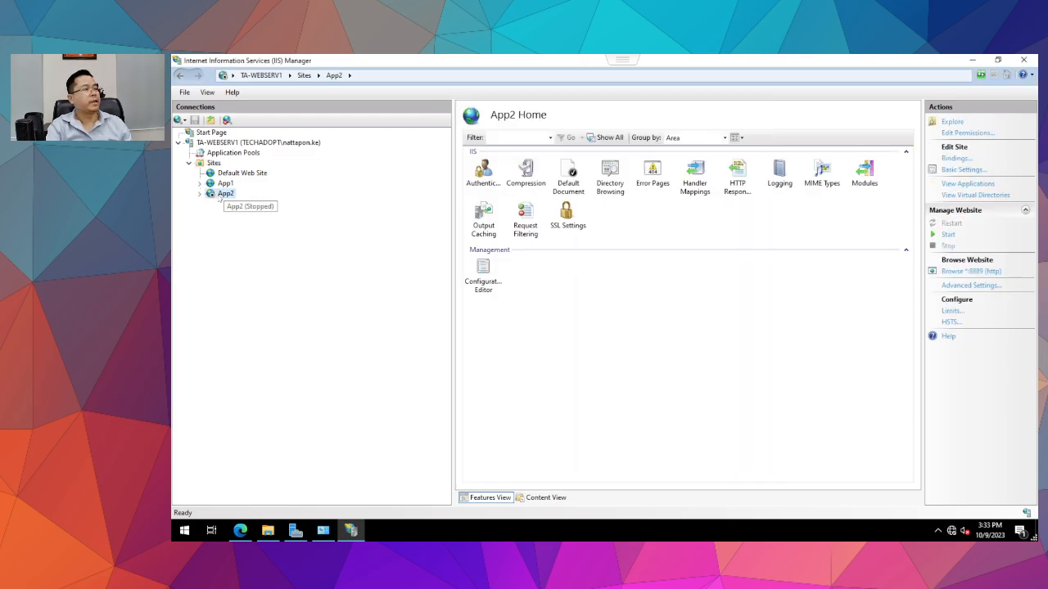
{"action": "left_click", "coordinate": [956, 158]}
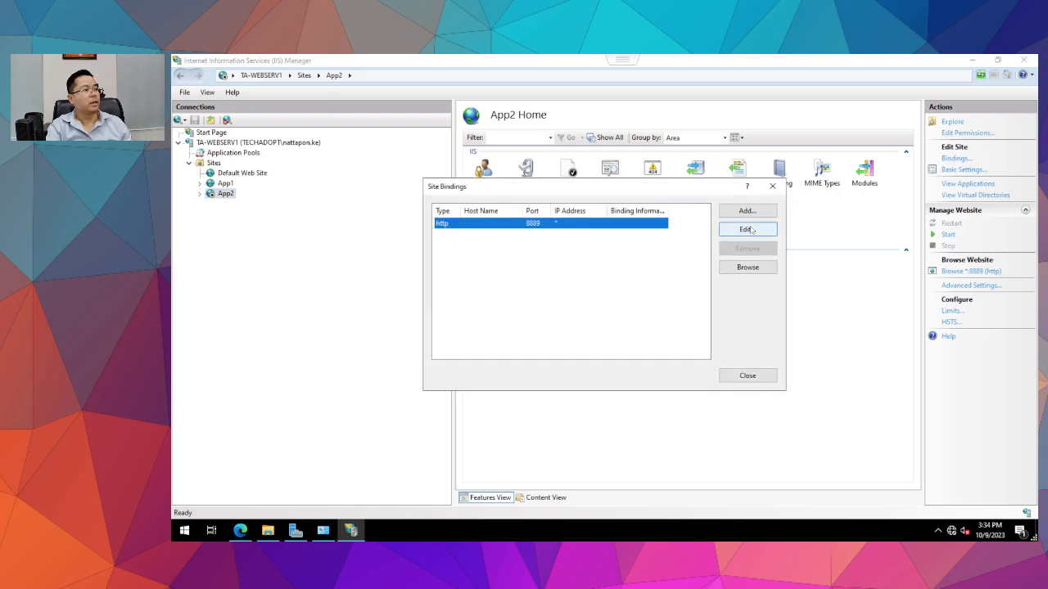
{"action": "left_click", "coordinate": [747, 230]}
{"action": "left_click", "coordinate": [648, 209]}
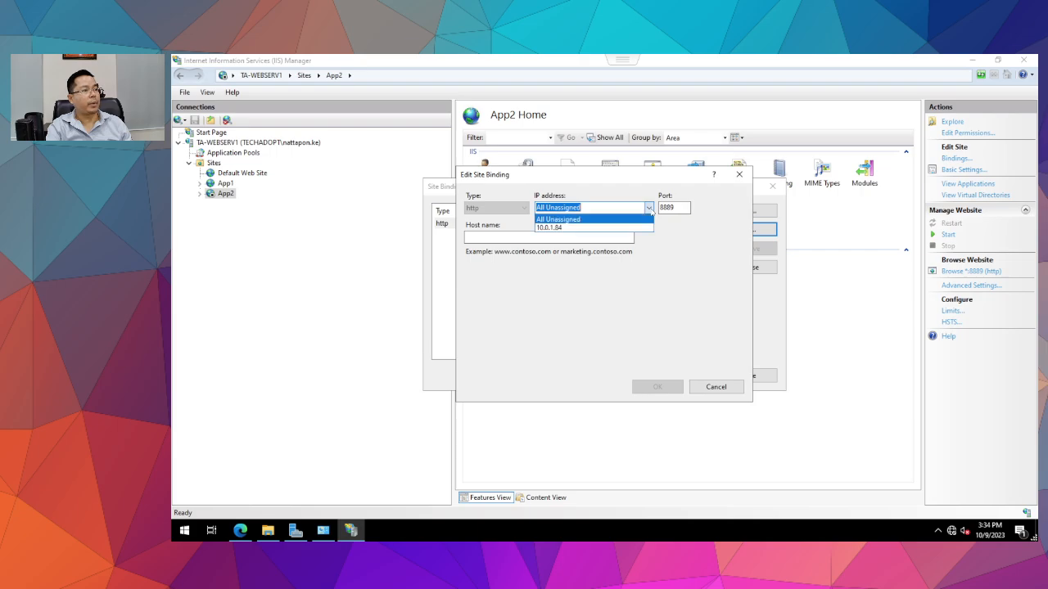
{"action": "left_click", "coordinate": [649, 209]}
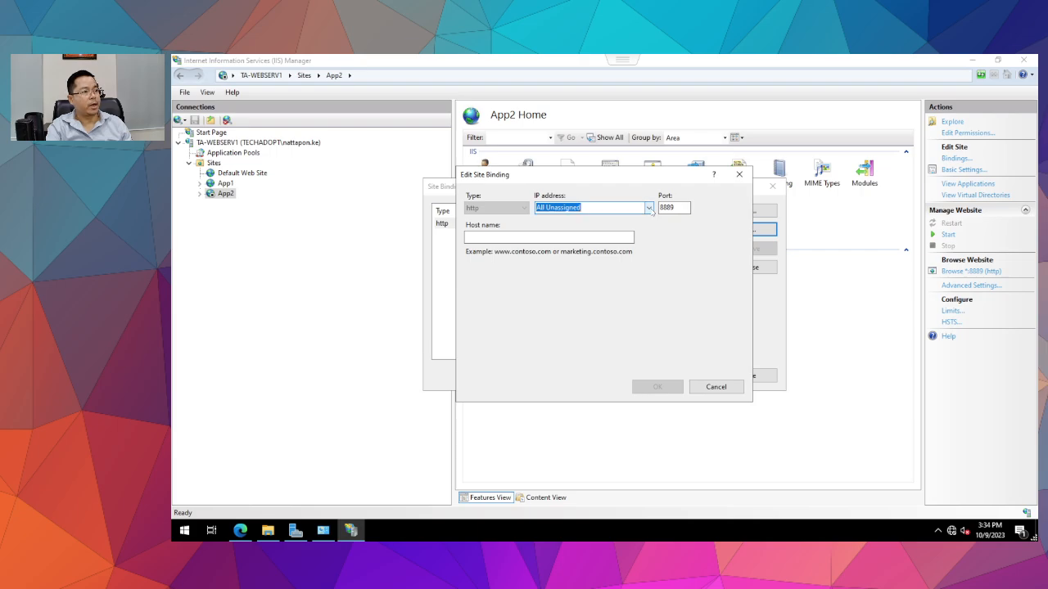
Close the binding dialogs unchanged and try starting App2, dismissing the port conflict error.
{"action": "left_click", "coordinate": [714, 387]}
{"action": "left_click", "coordinate": [751, 376]}
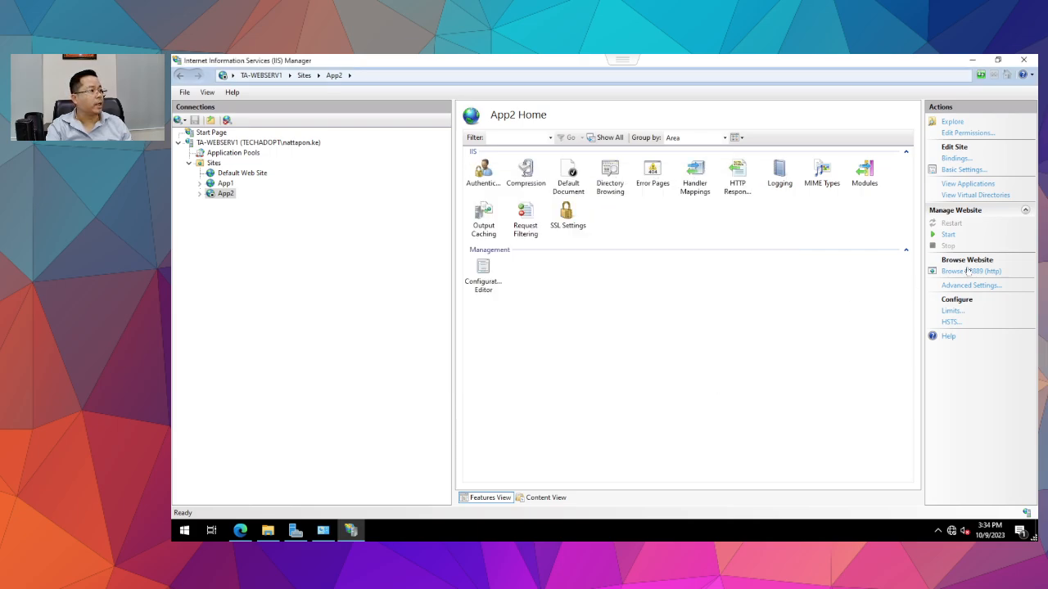
{"action": "left_click", "coordinate": [947, 235]}
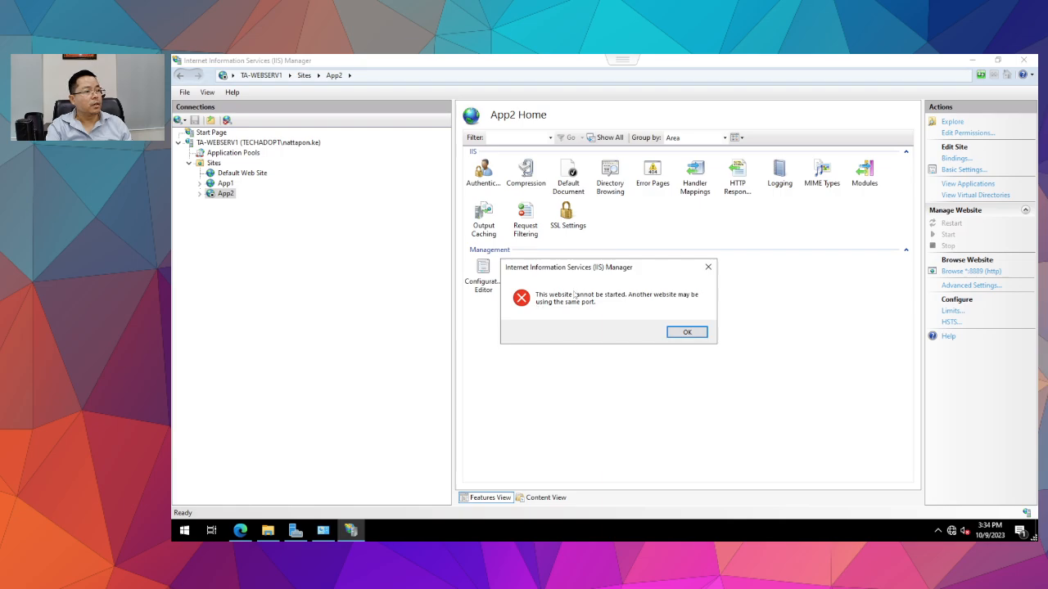
{"action": "left_click", "coordinate": [686, 332]}
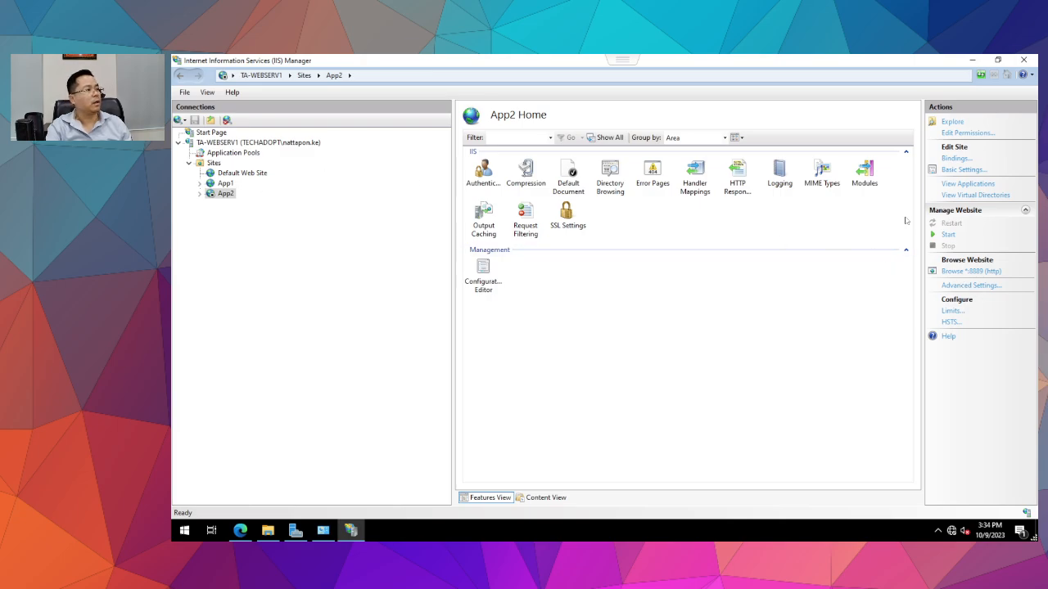
Change App2's http binding from port 8889 to 8000 and start App2.
{"action": "left_click", "coordinate": [955, 158]}
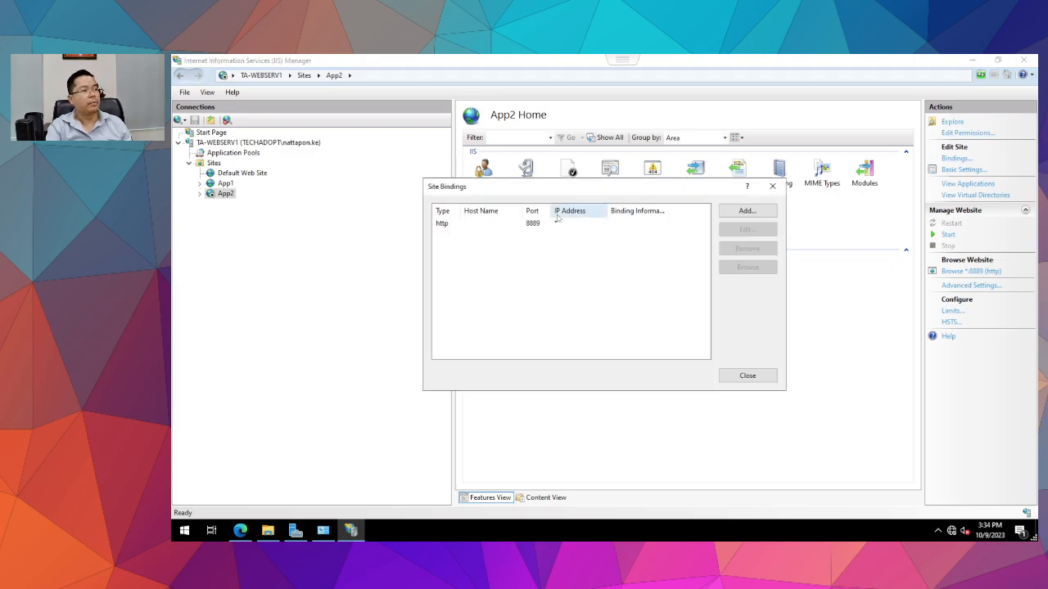
{"action": "left_click", "coordinate": [512, 228]}
{"action": "left_click", "coordinate": [745, 229]}
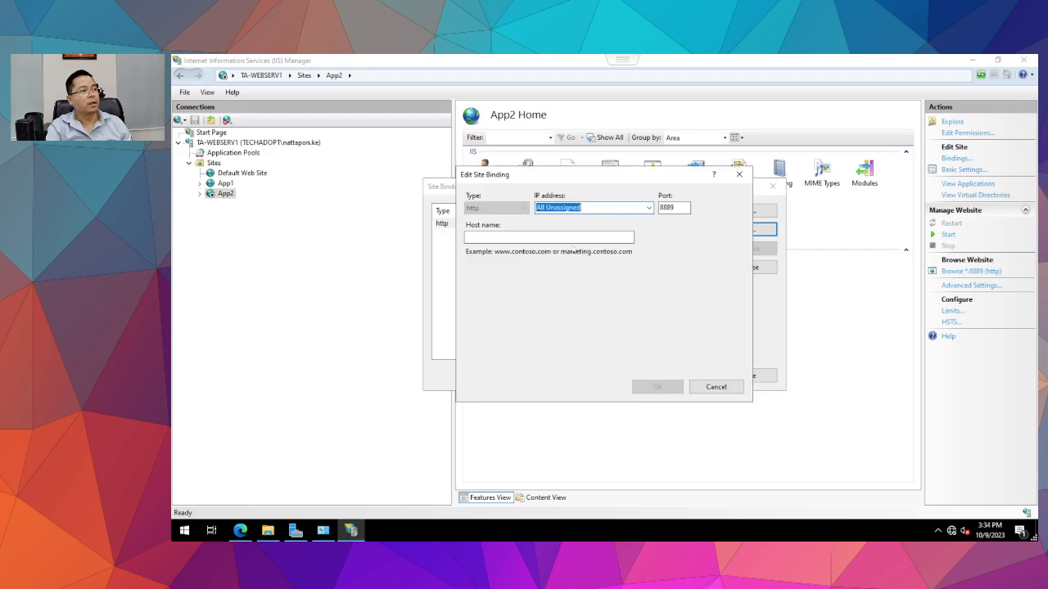
{"action": "left_click", "coordinate": [690, 208]}
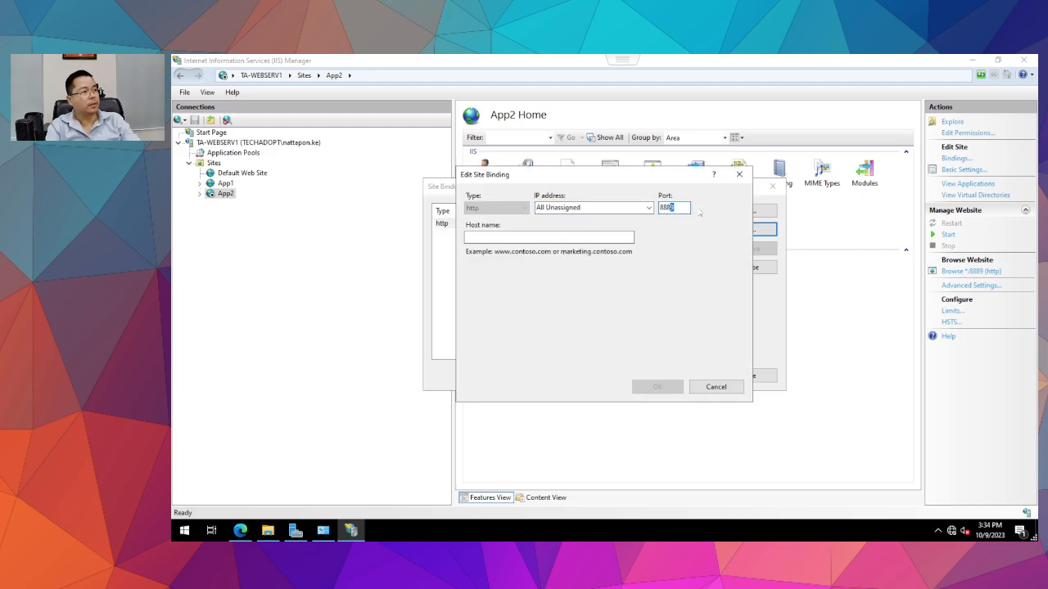
{"action": "key", "text": "BackSpace"}
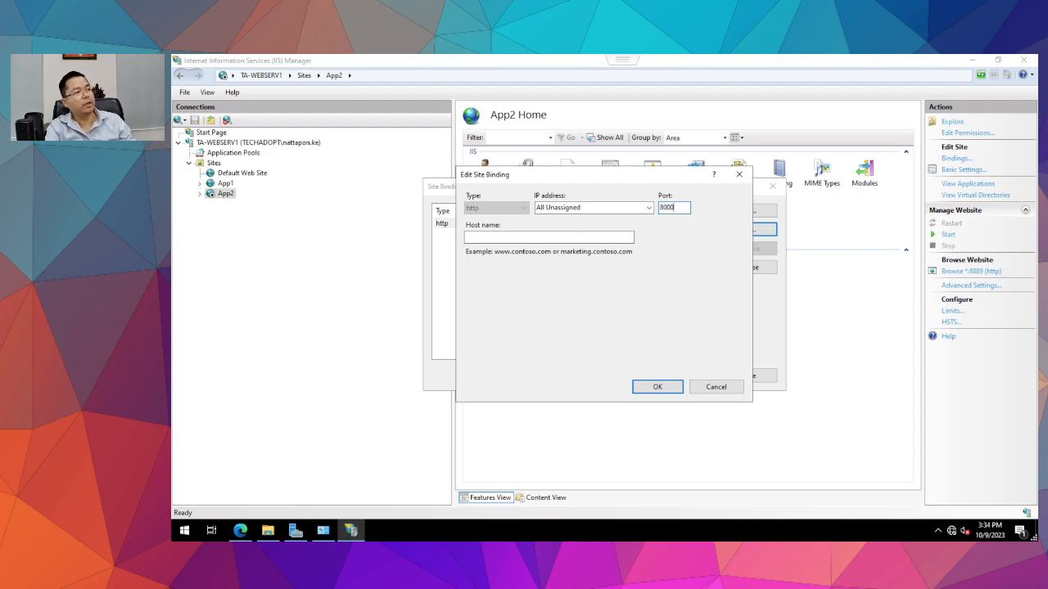
{"action": "left_click", "coordinate": [658, 386]}
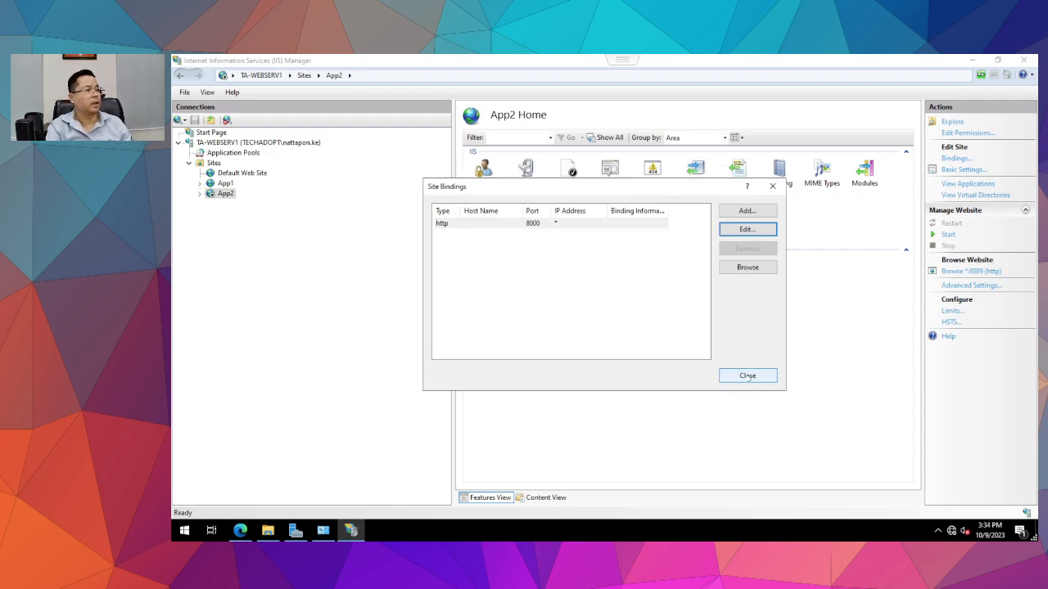
{"action": "left_click", "coordinate": [744, 375]}
{"action": "left_click", "coordinate": [947, 235]}
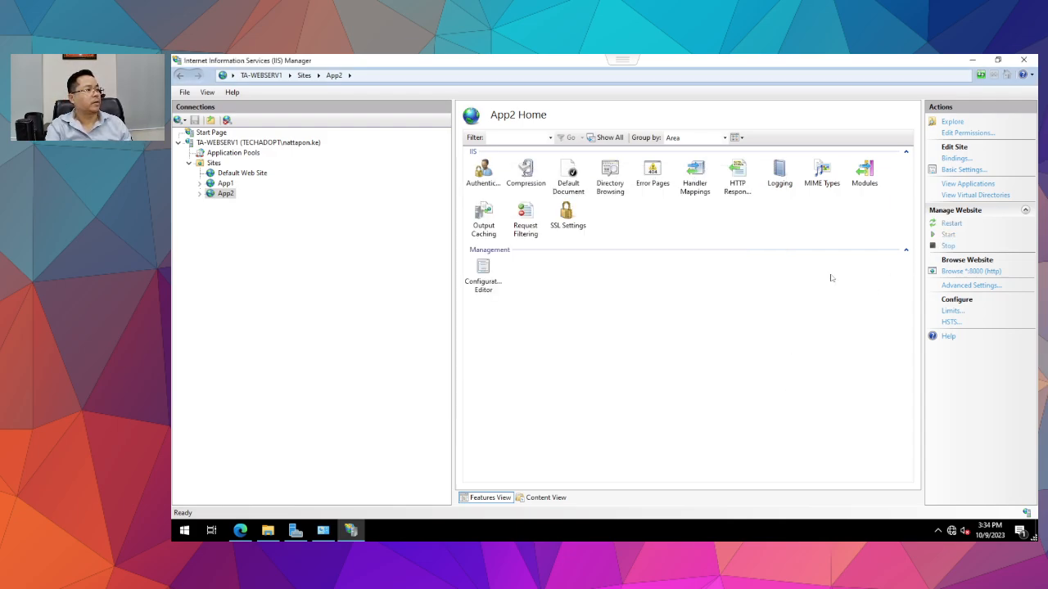
Review the App1, App2 and Default Web Site home pages, then show all sites.
{"action": "left_click", "coordinate": [222, 184]}
{"action": "left_click", "coordinate": [224, 174]}
{"action": "left_click", "coordinate": [224, 184]}
{"action": "left_click", "coordinate": [224, 194]}
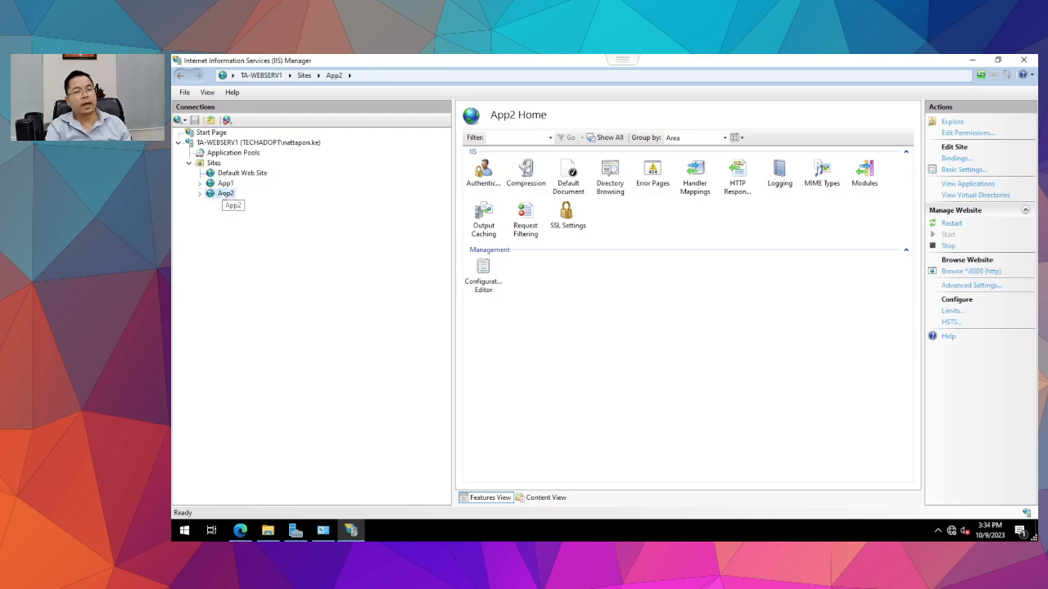
{"action": "left_click", "coordinate": [238, 173]}
{"action": "left_click", "coordinate": [212, 164]}
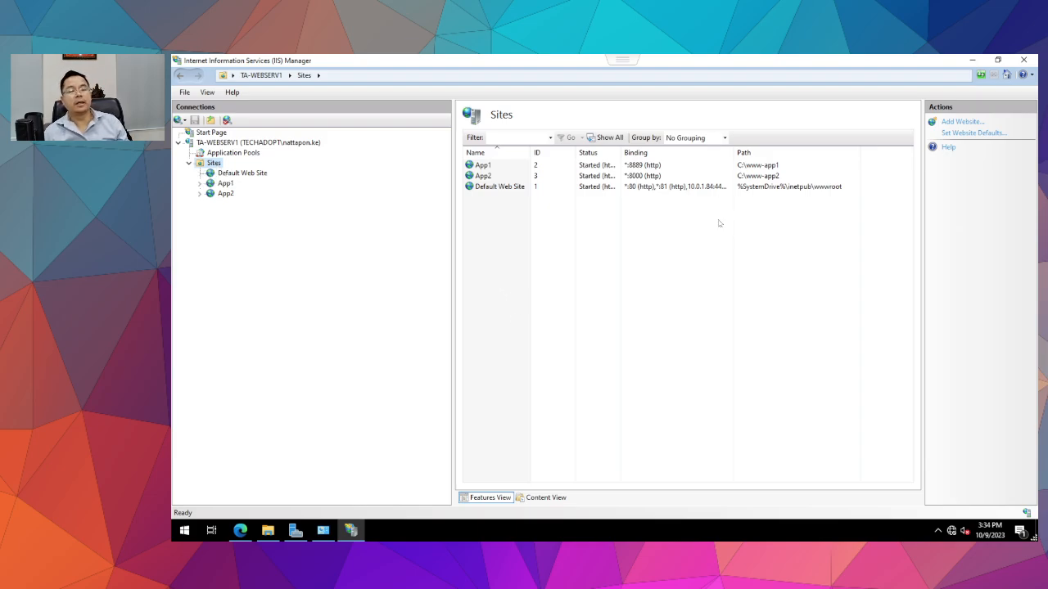
{"action": "left_click", "coordinate": [228, 194]}
{"action": "key", "text": "Up"}
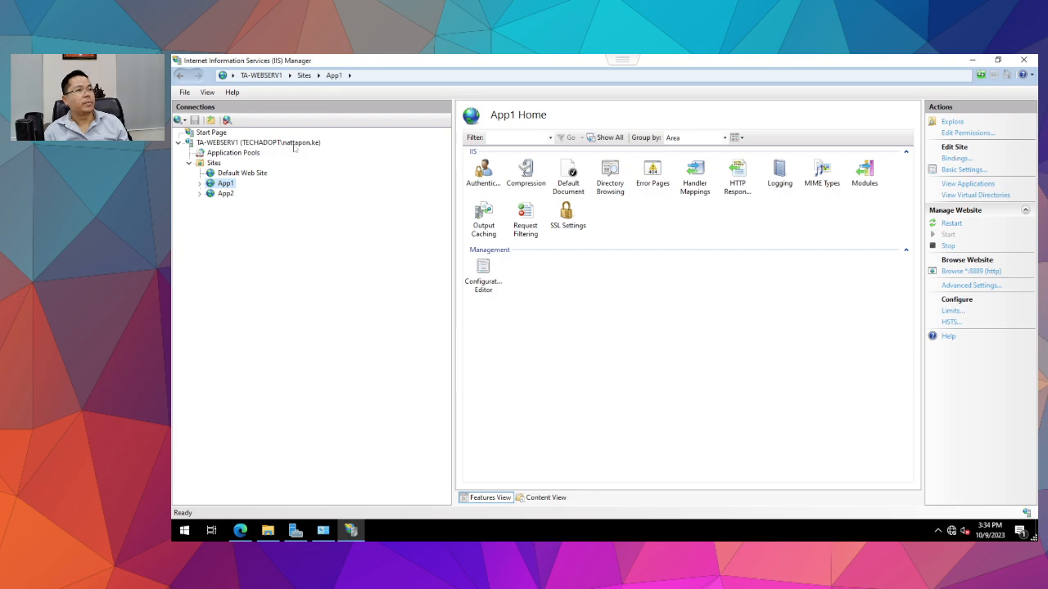
{"action": "left_click", "coordinate": [232, 154]}
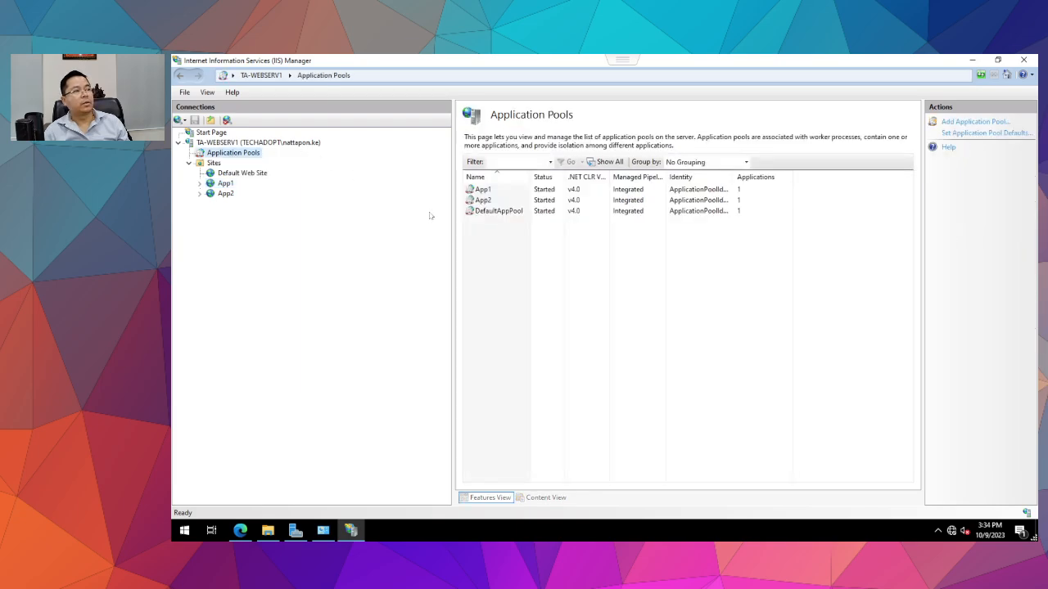
{"action": "left_click", "coordinate": [475, 191]}
{"action": "left_click", "coordinate": [480, 200]}
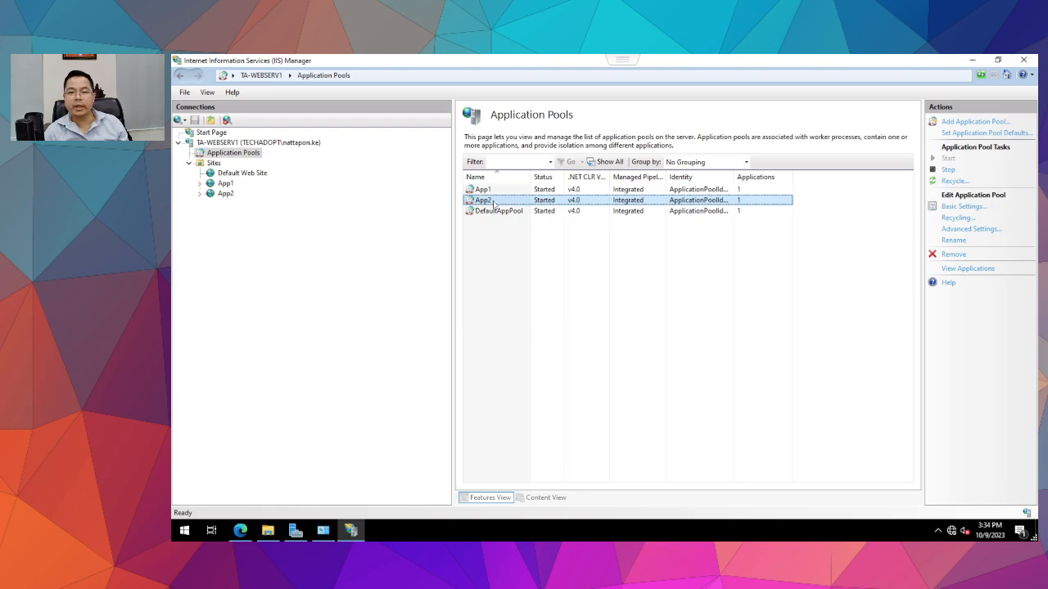
{"action": "left_click", "coordinate": [470, 211]}
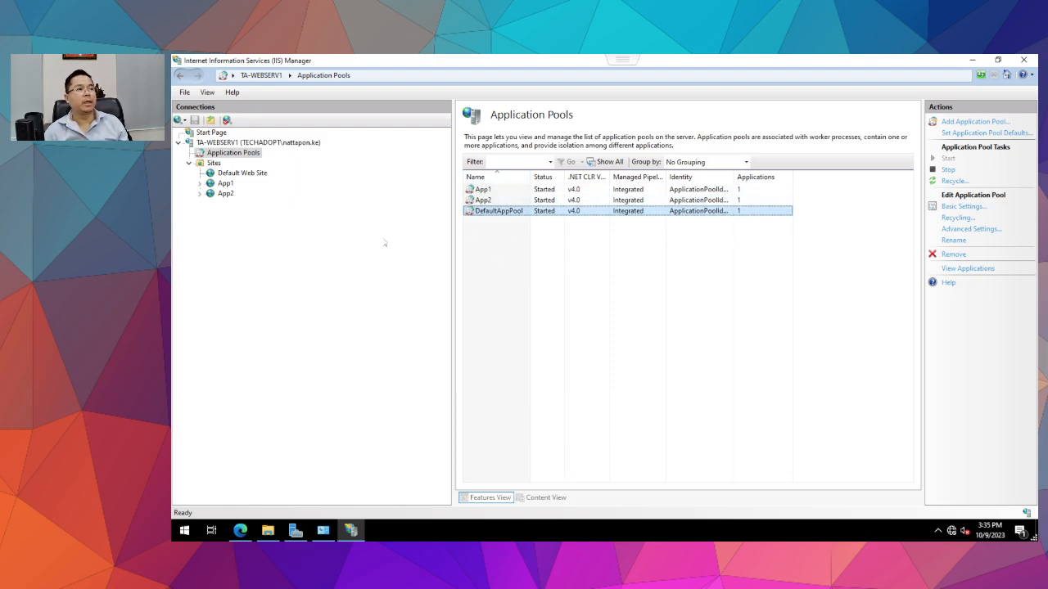
{"action": "left_click", "coordinate": [577, 199]}
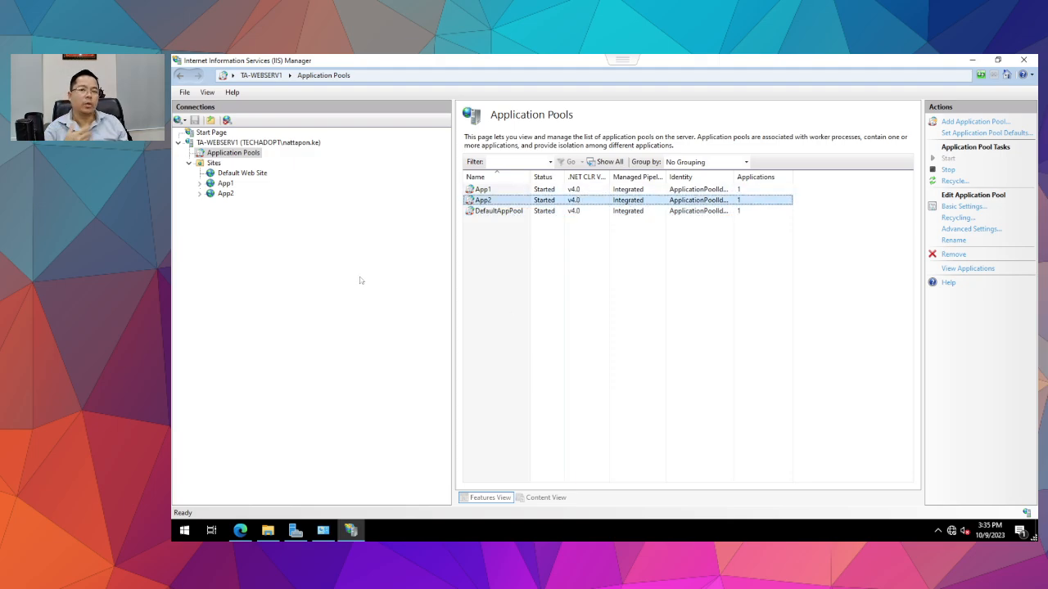
{"action": "left_click", "coordinate": [225, 193]}
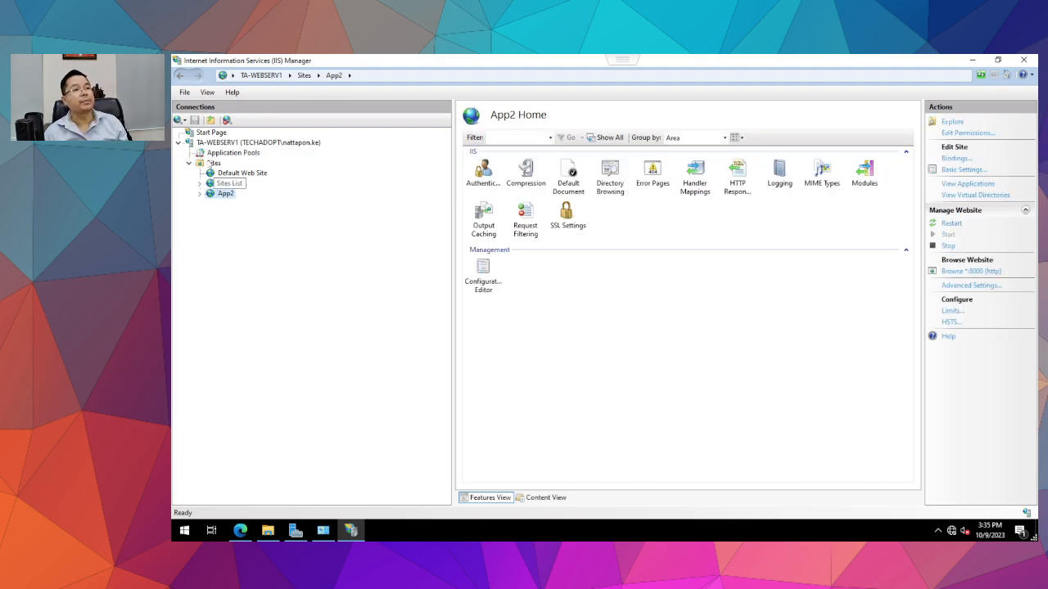
{"action": "left_click", "coordinate": [212, 163]}
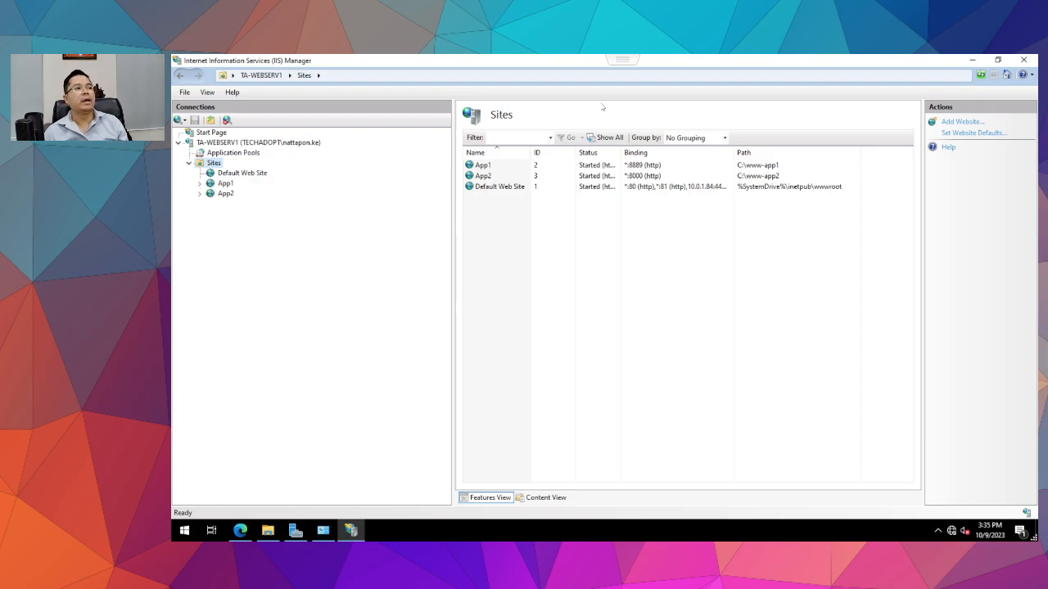
Browse Default Web Site on port 80 and view the HELLO World page at 10.0.1.84:443.
{"action": "left_click", "coordinate": [232, 173]}
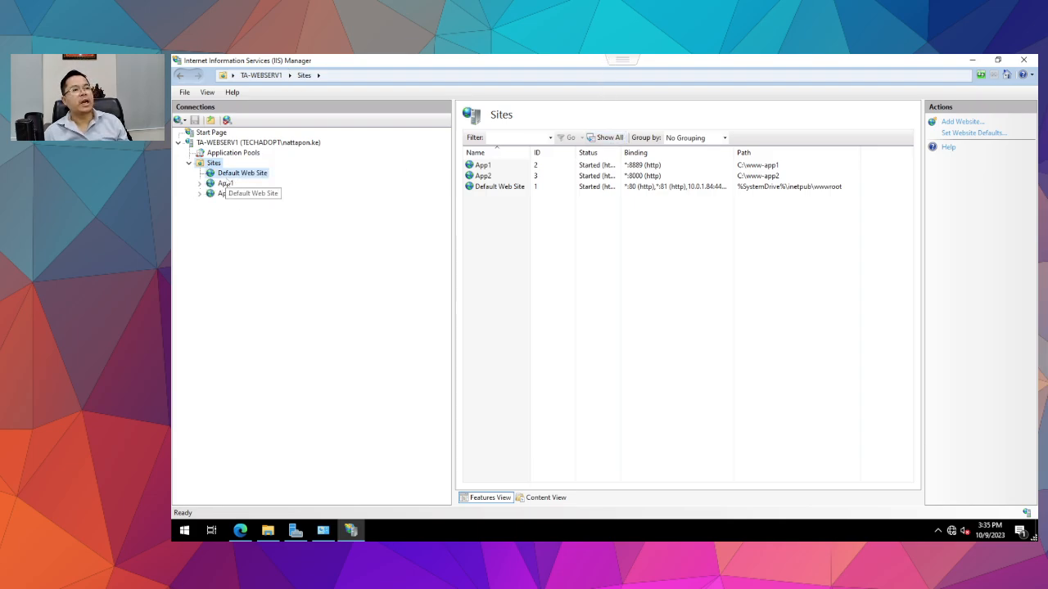
{"action": "left_click", "coordinate": [224, 193]}
{"action": "left_click", "coordinate": [233, 173]}
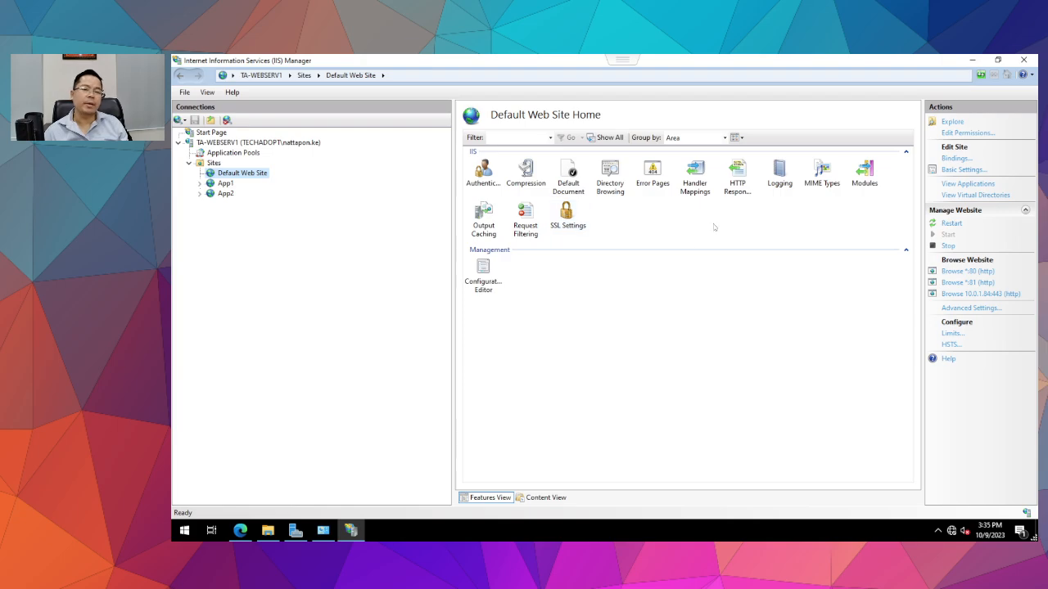
{"action": "left_click", "coordinate": [968, 271]}
{"action": "left_click", "coordinate": [388, 67]}
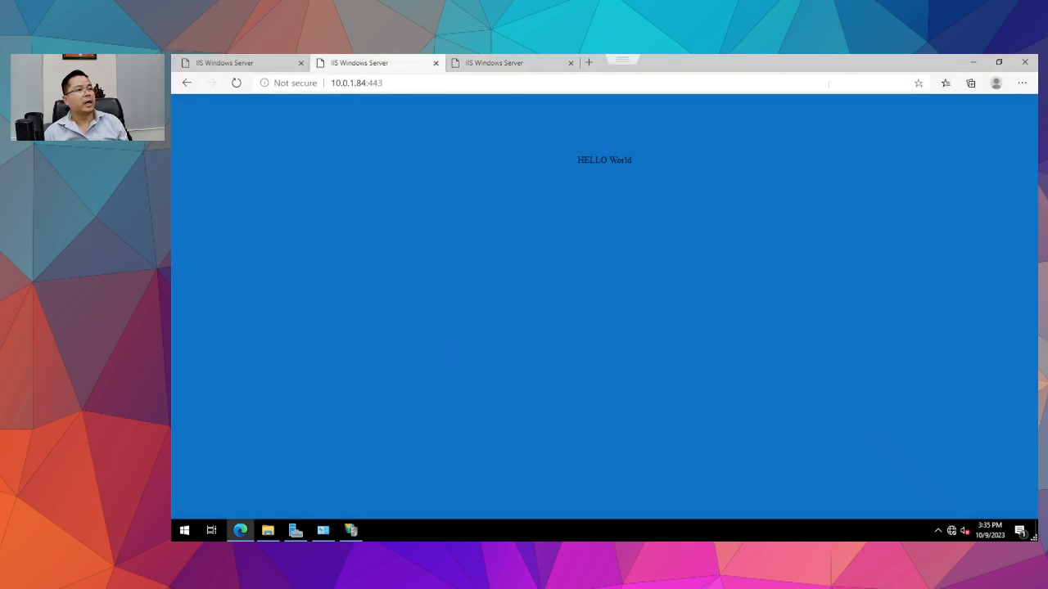
{"action": "left_click", "coordinate": [973, 62]}
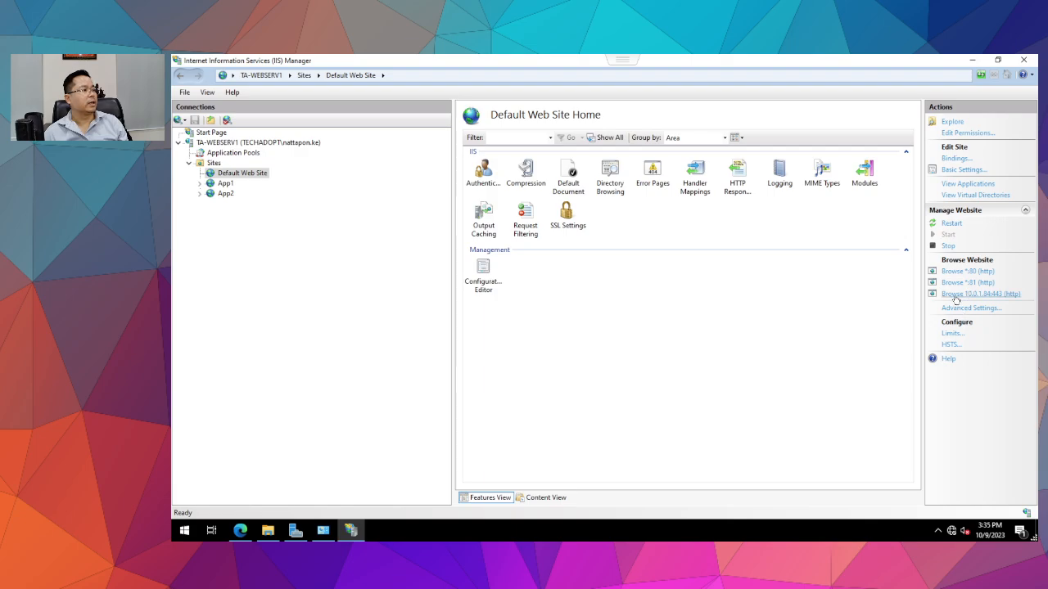
Review Default Web Site's port 80 binding and close it unchanged.
{"action": "left_click", "coordinate": [953, 160]}
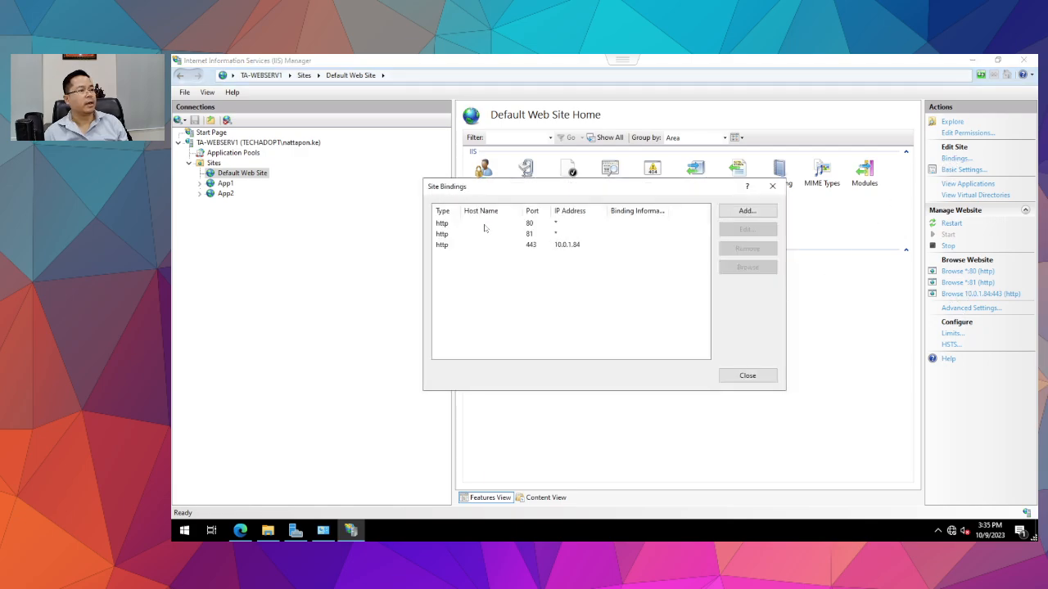
{"action": "left_click", "coordinate": [483, 223]}
{"action": "left_click", "coordinate": [747, 229]}
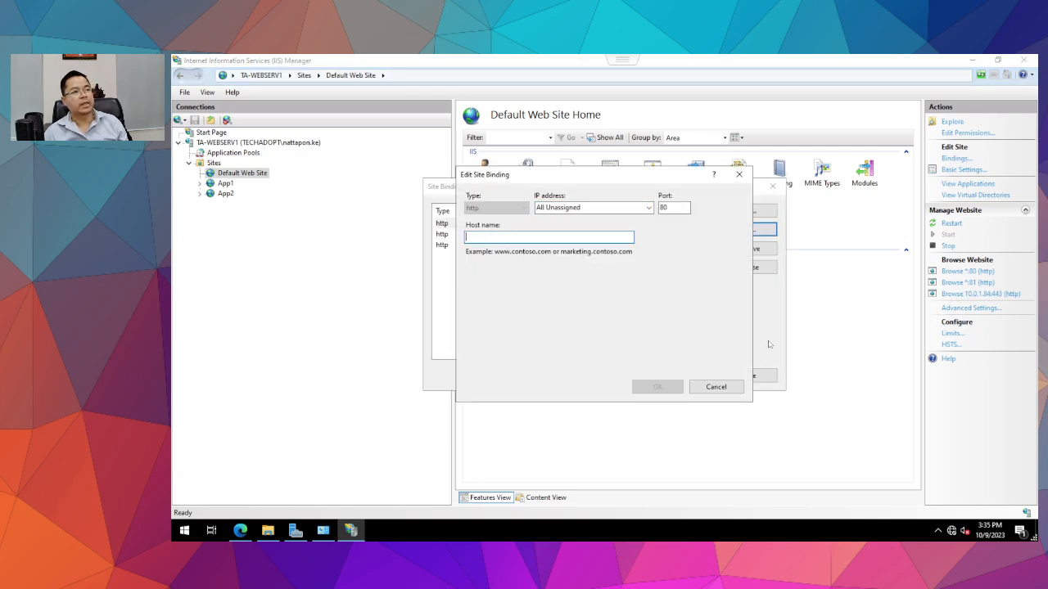
{"action": "left_click", "coordinate": [649, 208]}
{"action": "left_click", "coordinate": [648, 208]}
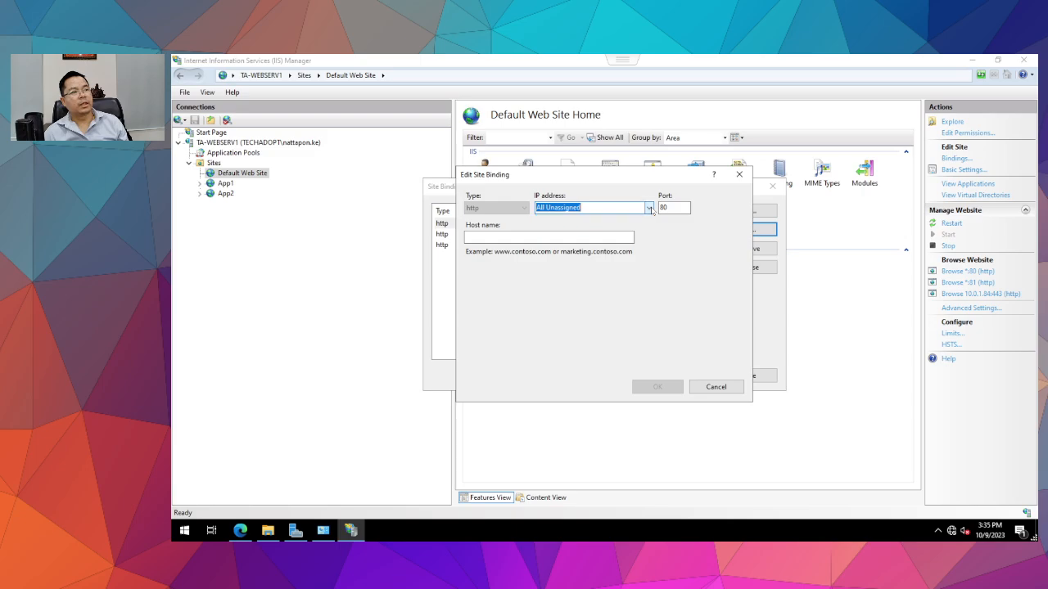
{"action": "left_click", "coordinate": [478, 236]}
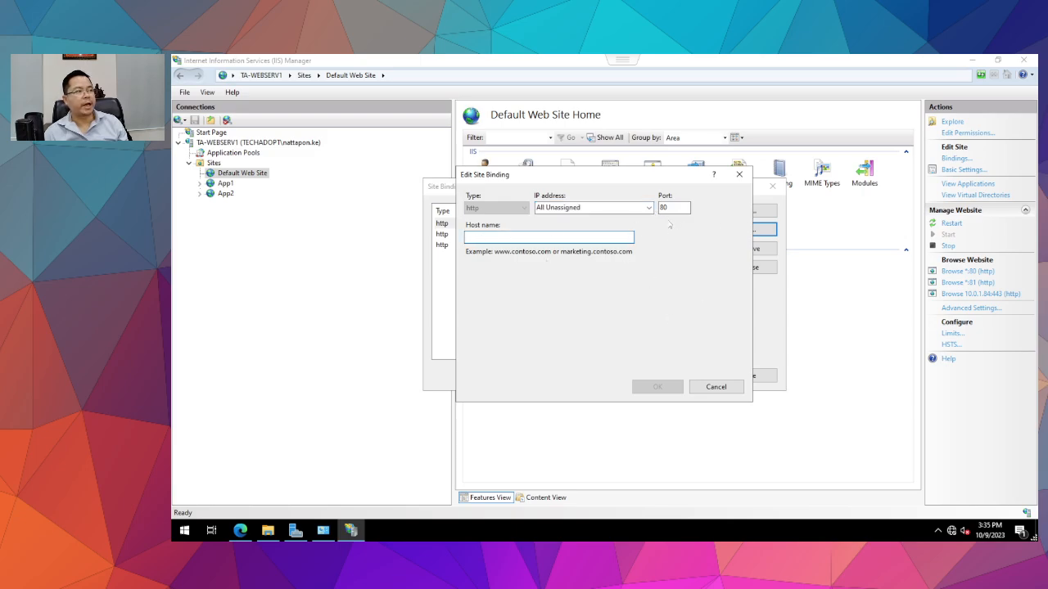
{"action": "left_click", "coordinate": [721, 388]}
{"action": "left_click", "coordinate": [745, 377]}
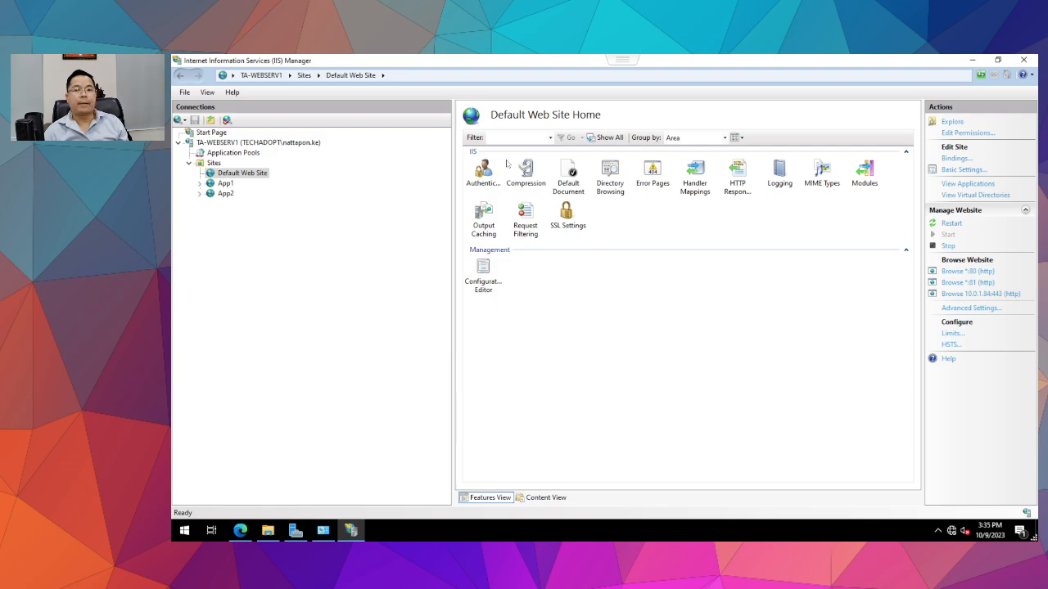